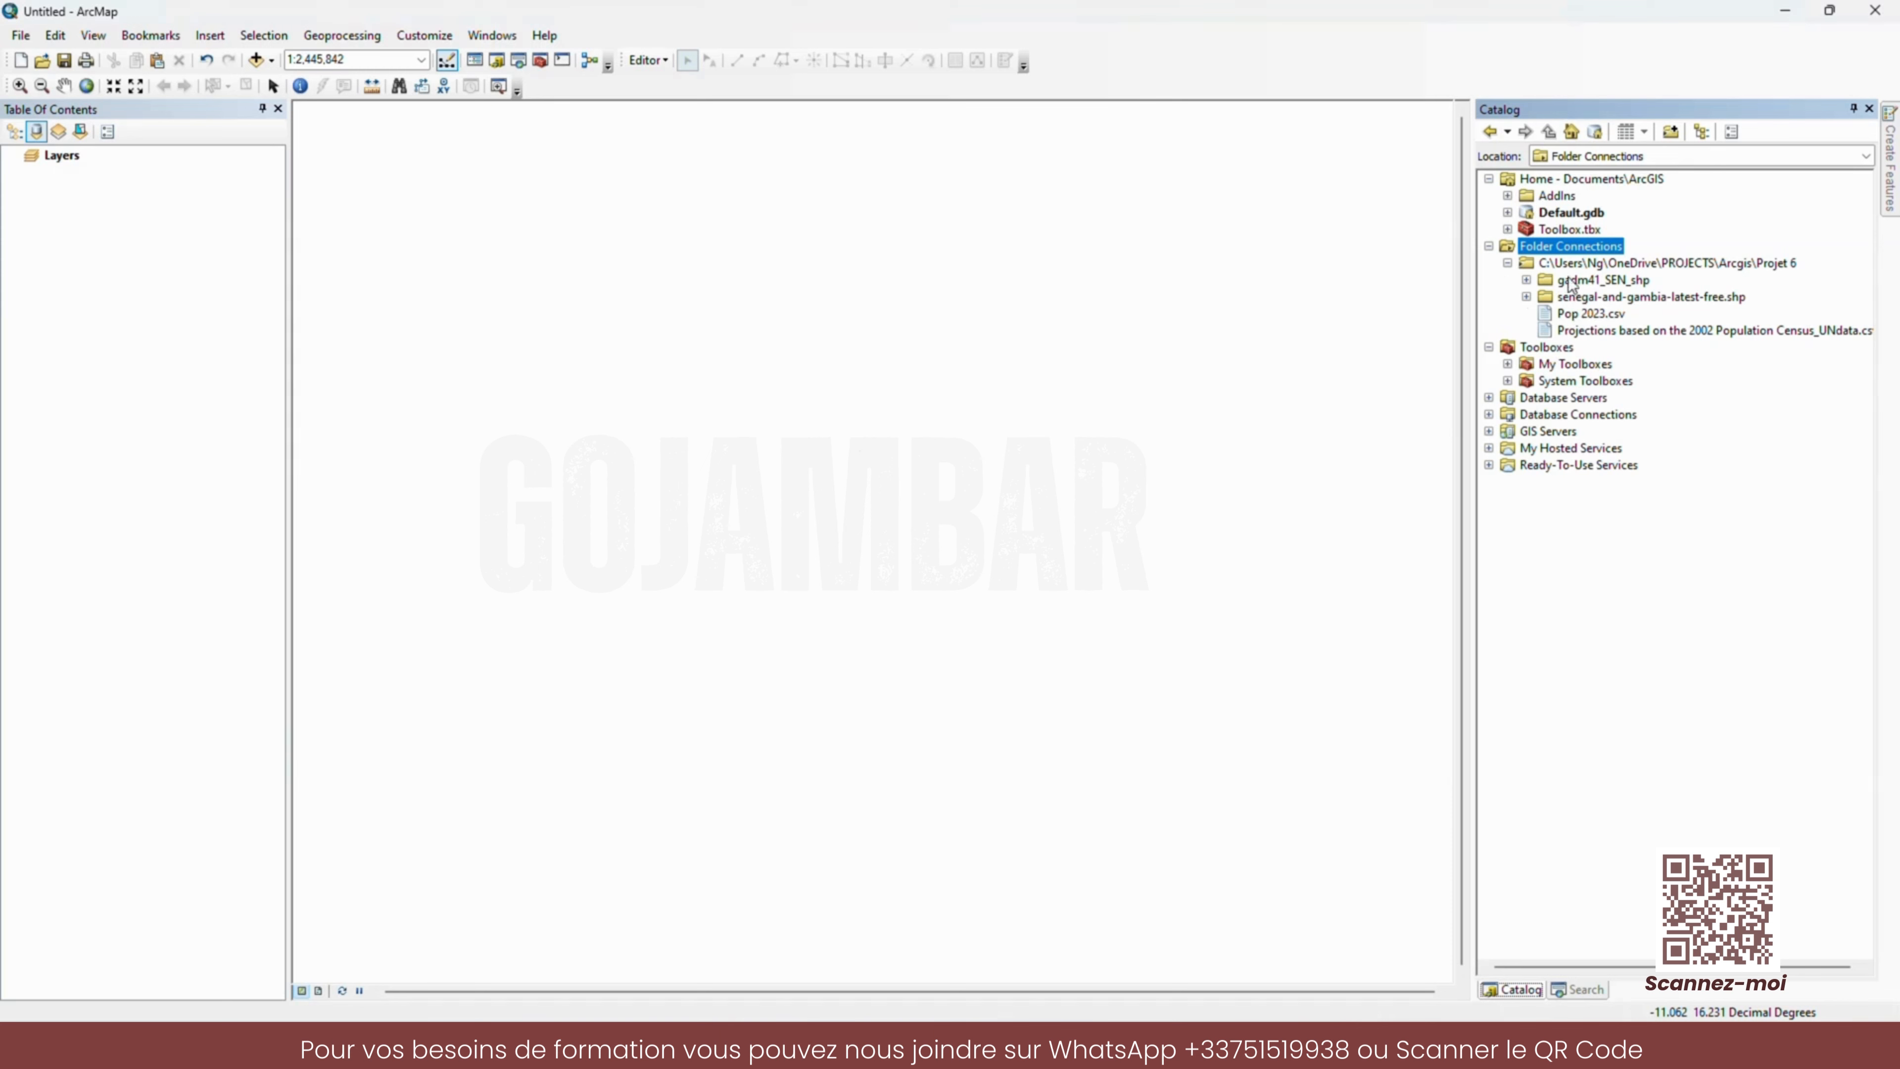
- Add gadm41_SEN_1.shp from the gadm41_SEN_shp folder and the Pop 2023.csv table to the map
left_click(1526, 280)
left_click(1603, 298)
left_click_drag(1609, 312, 1069, 383)
left_click_drag(1571, 400, 845, 545)
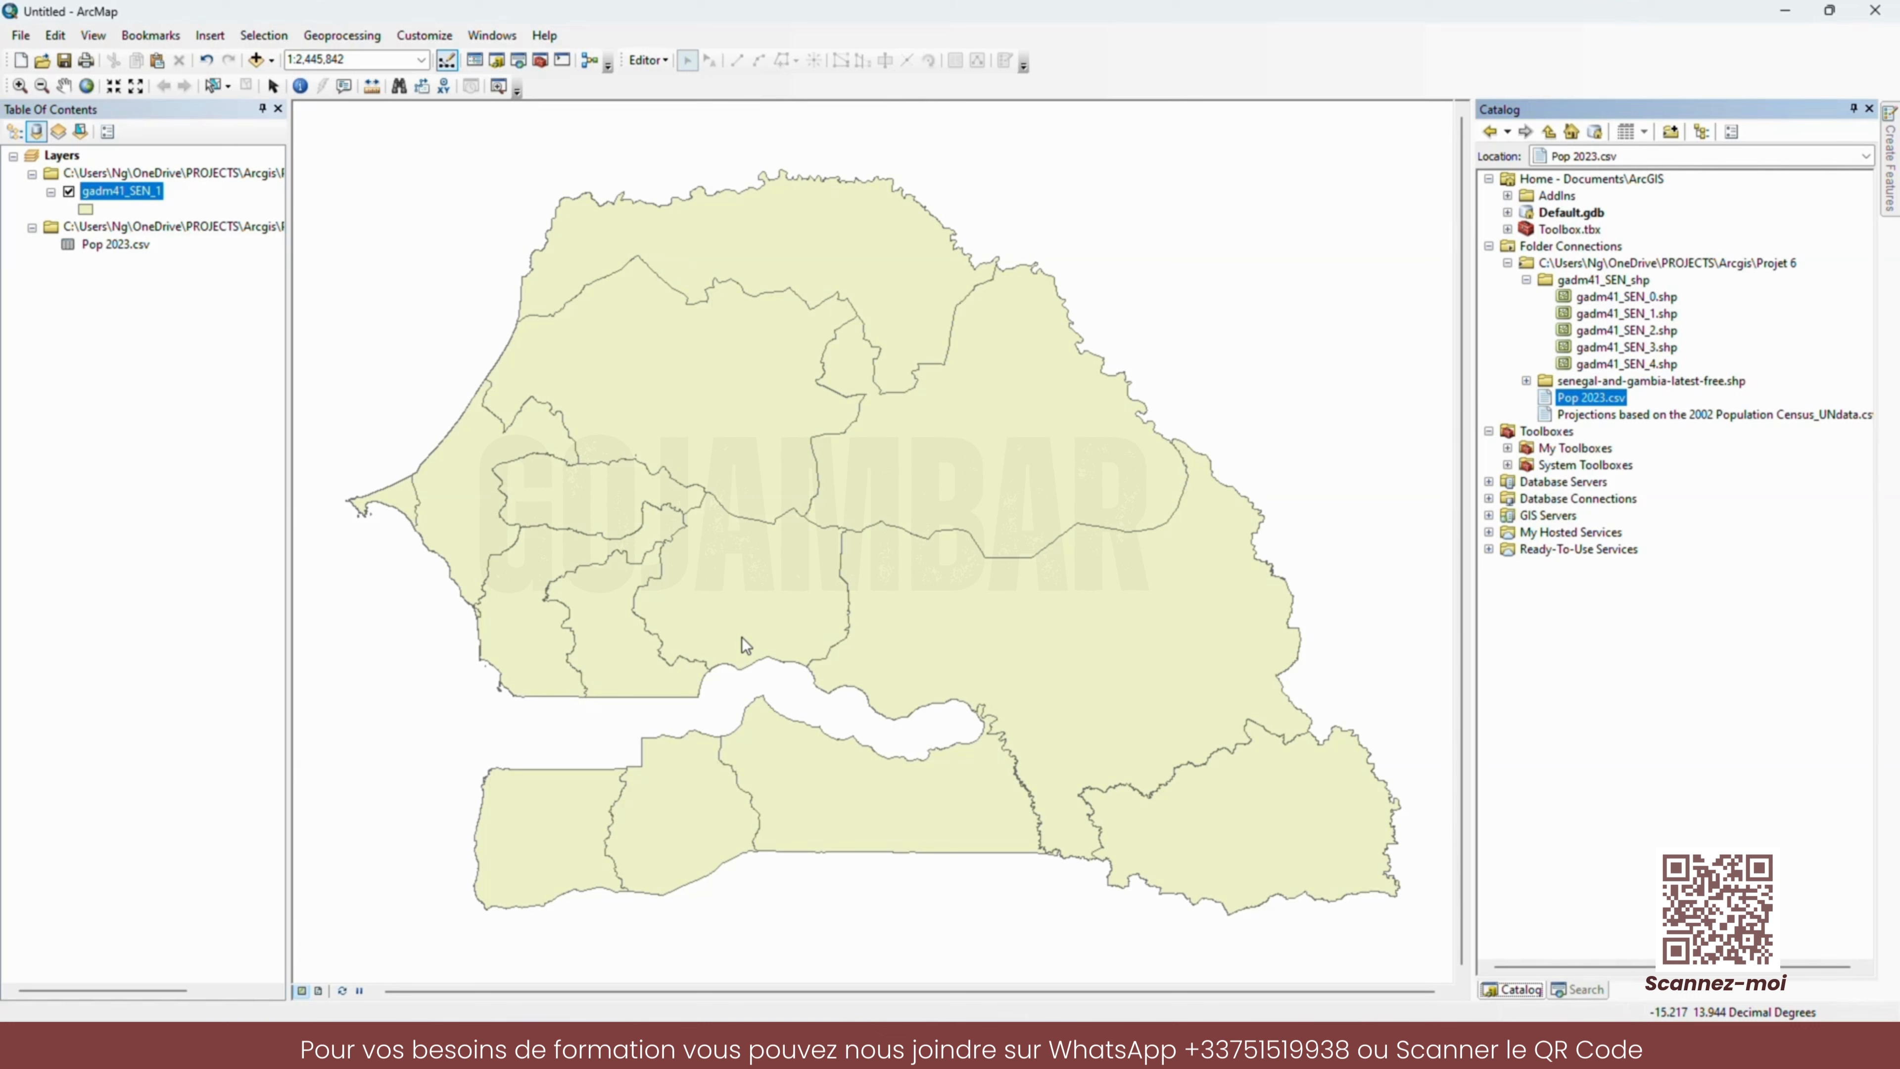
- Examine the attribute table of gadm41_SEN_1 and the Pop 2023.csv table for matching region names, closing each one
right_click(119, 191)
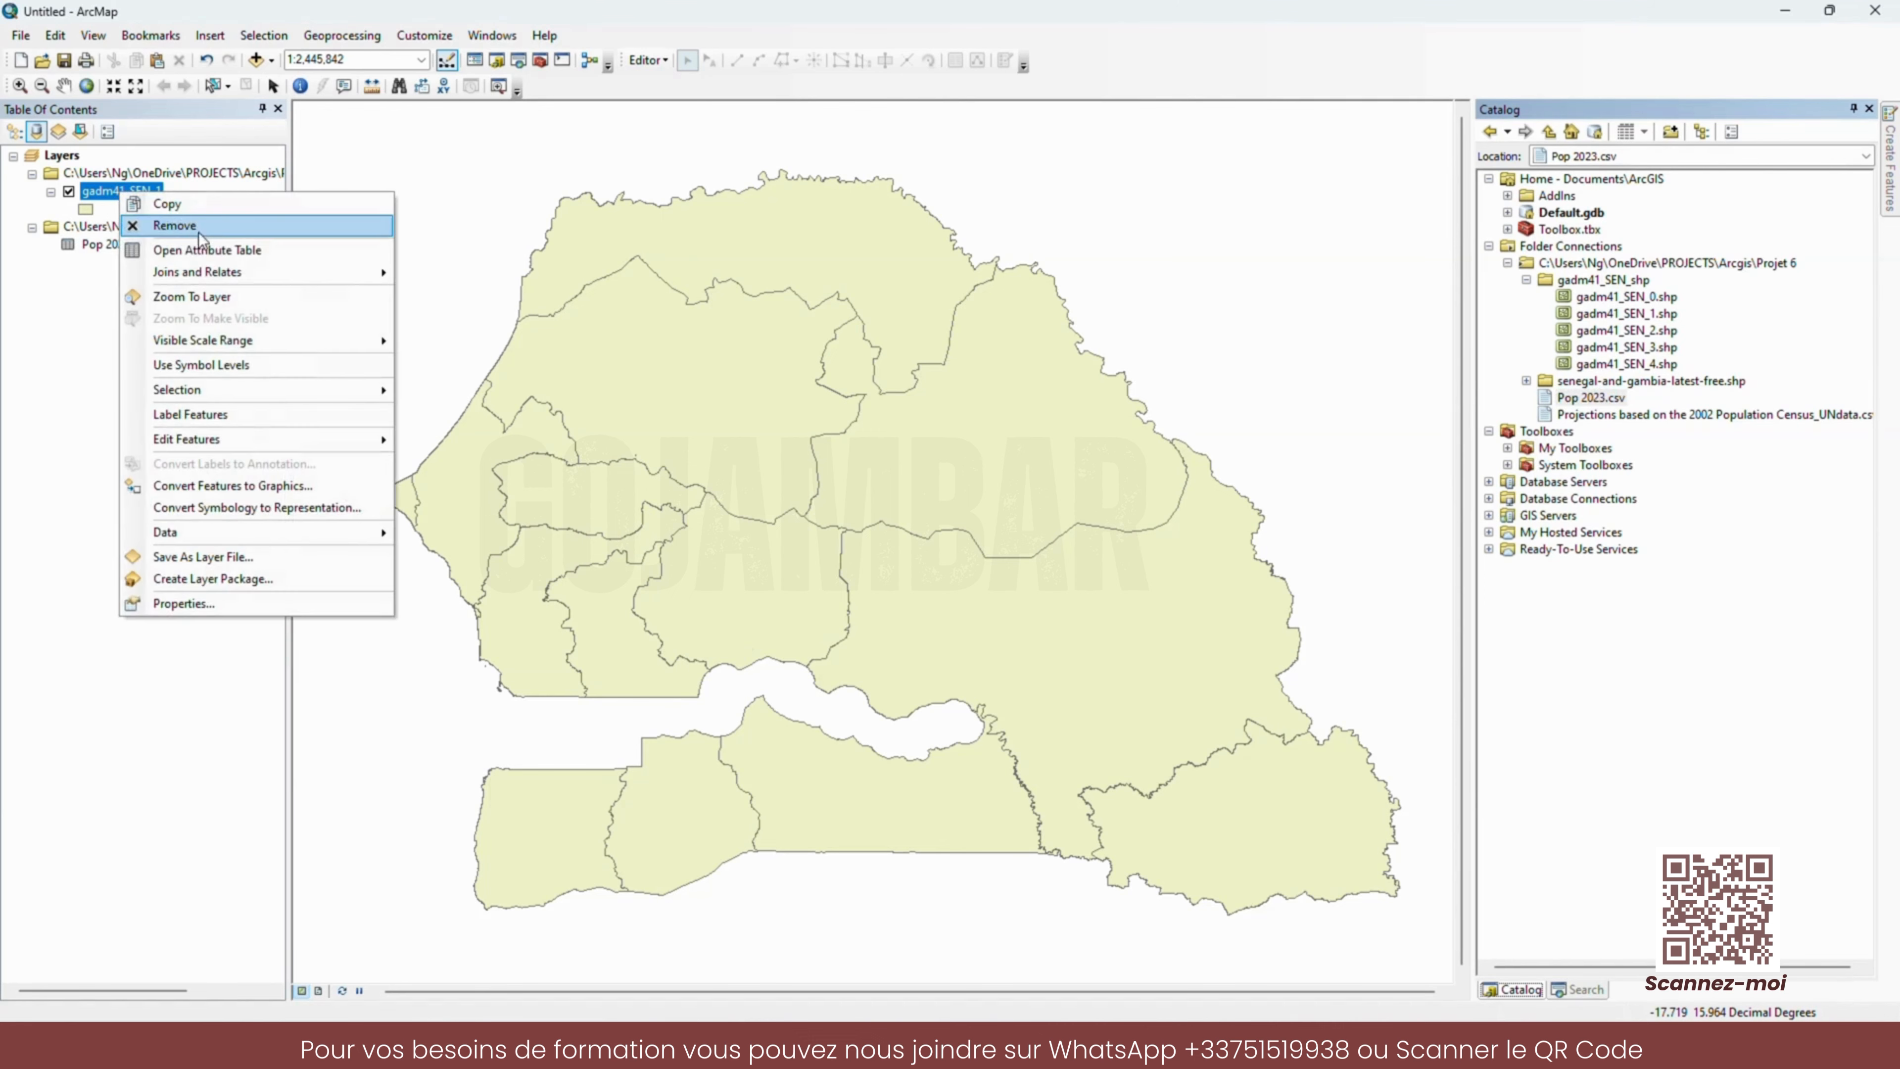
left_click(198, 254)
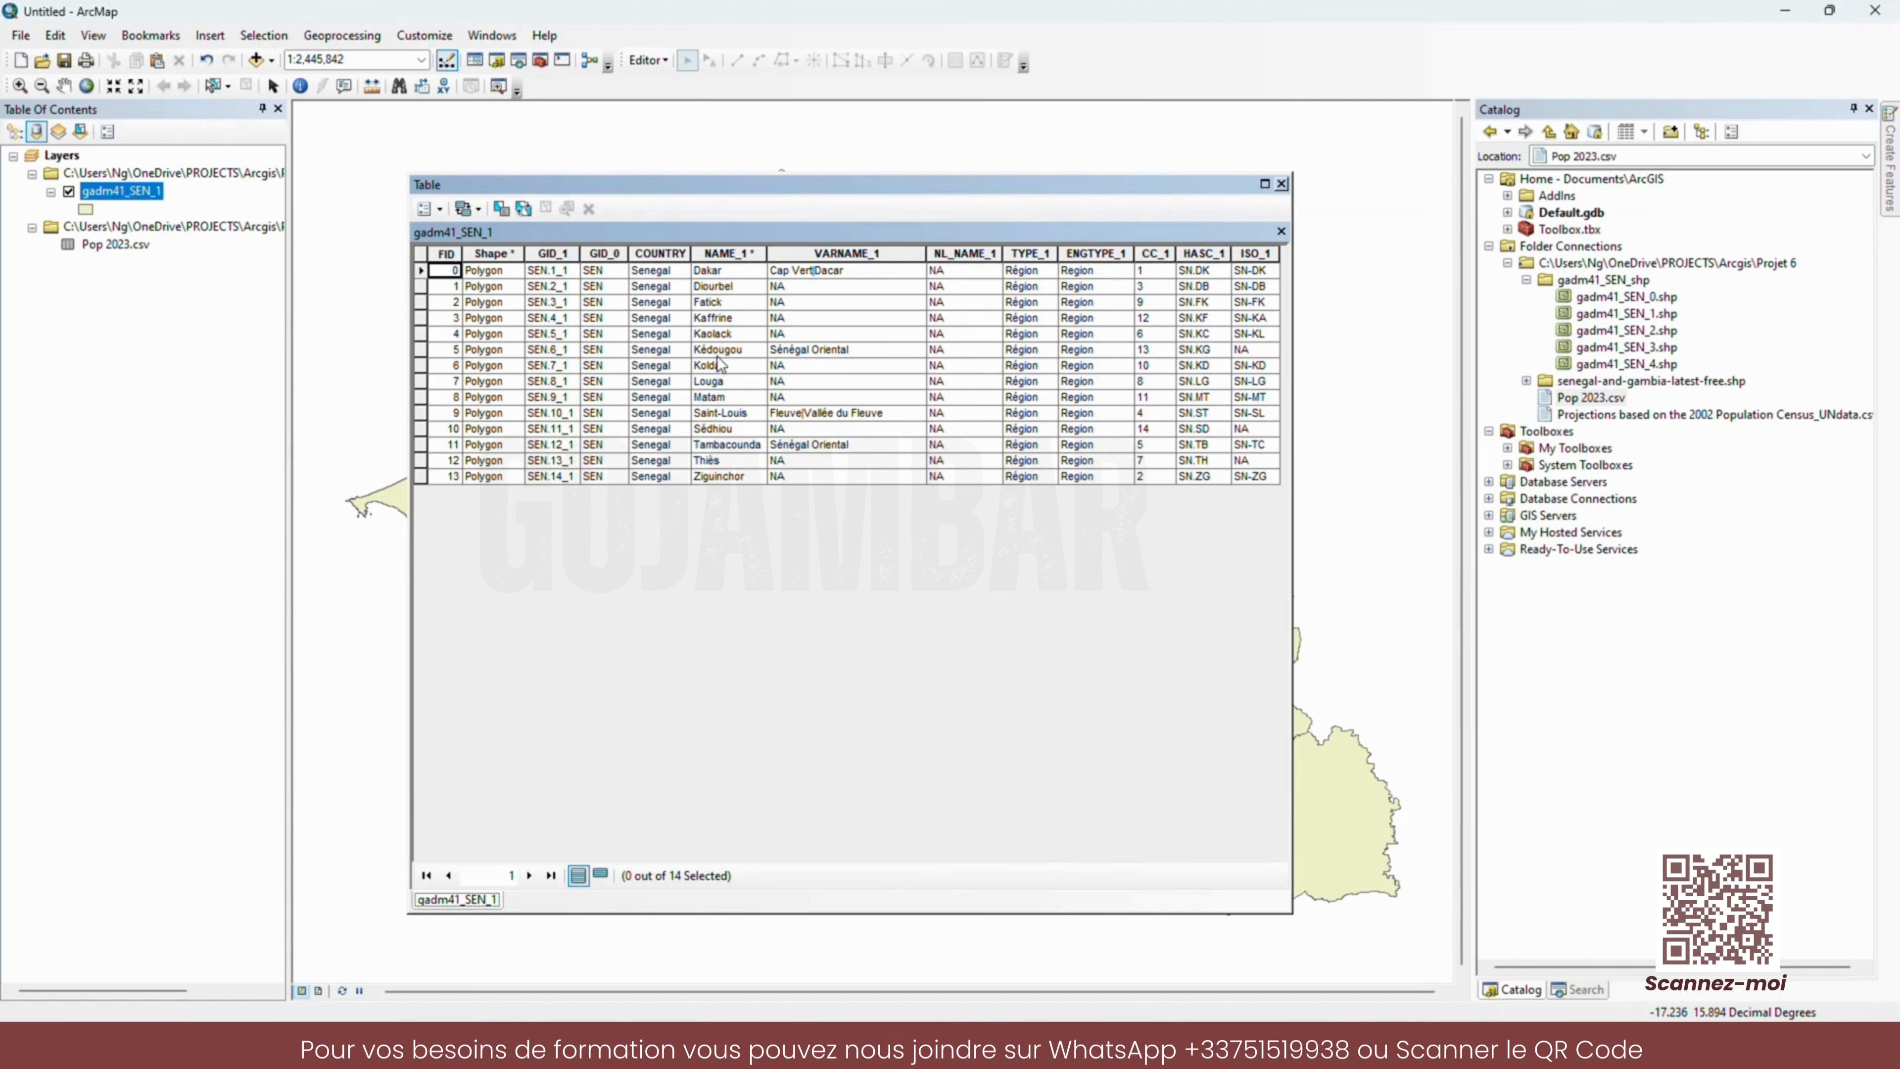
left_click(1282, 184)
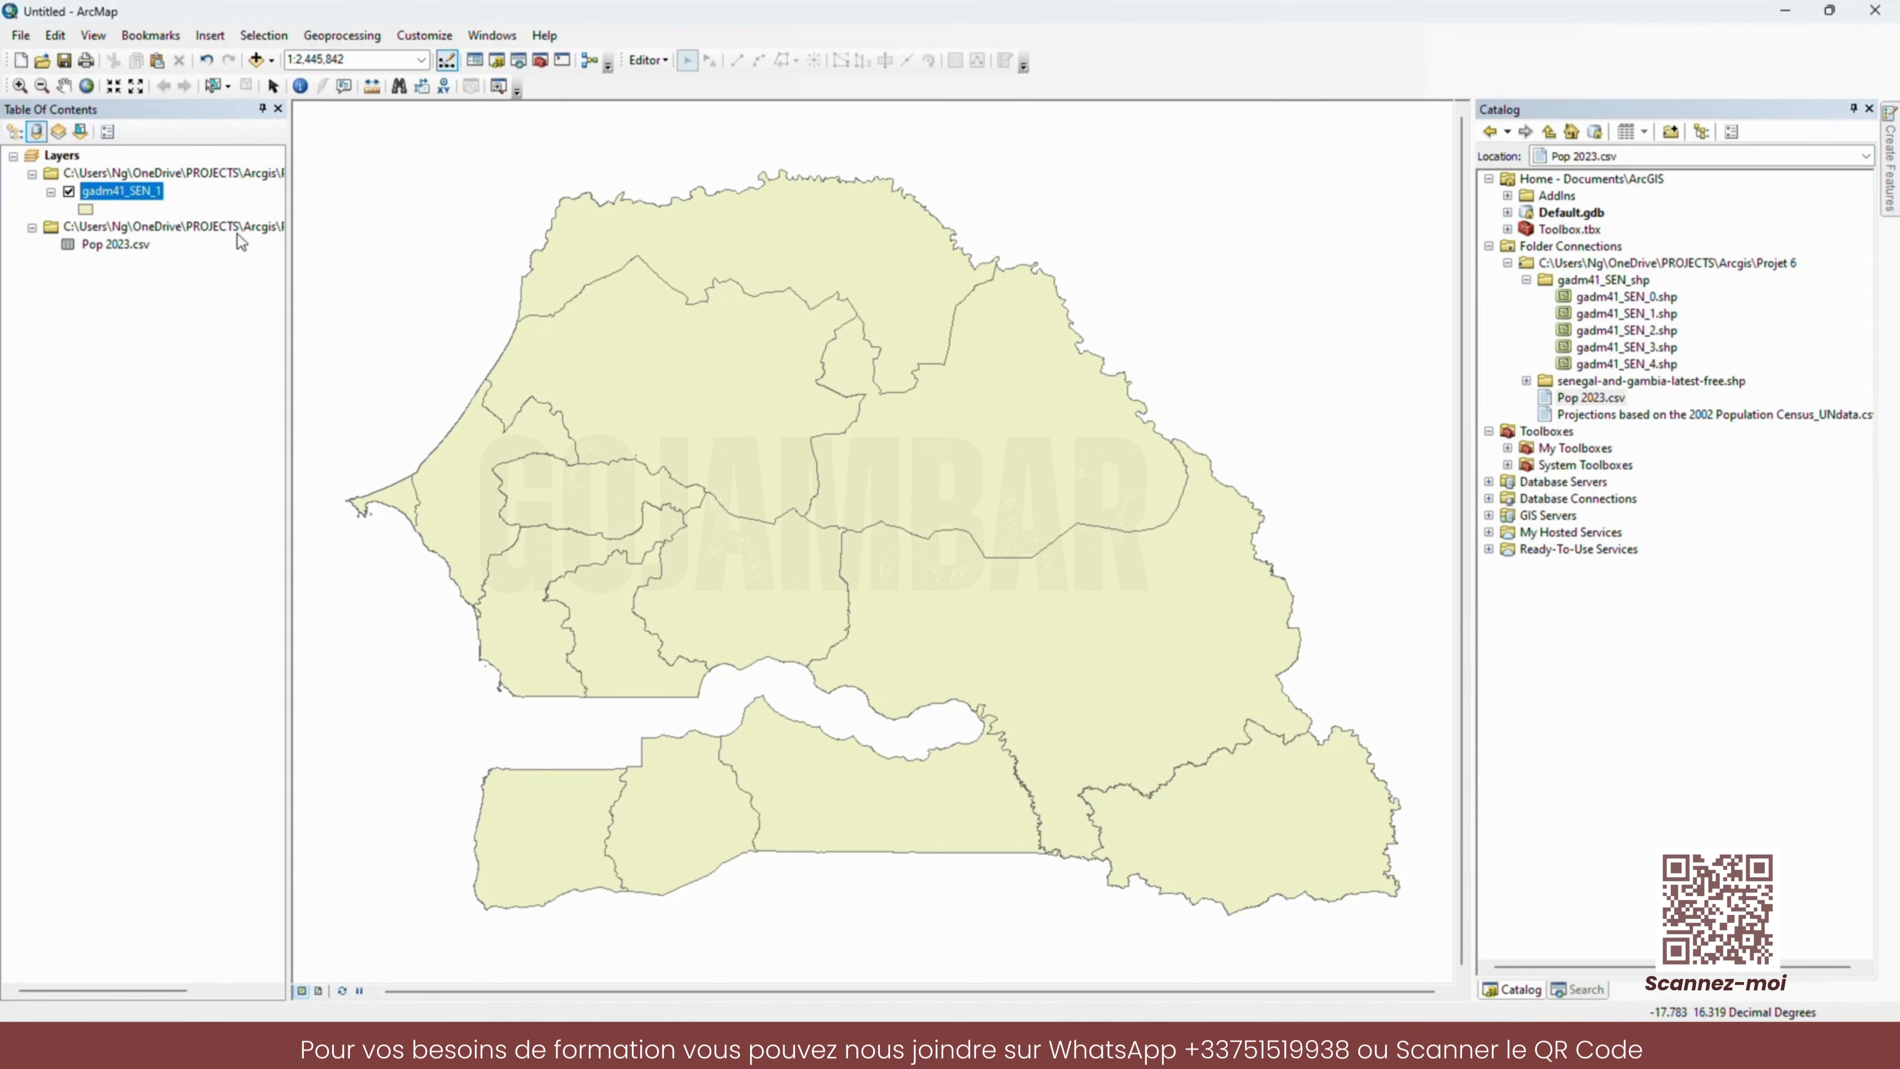
right_click(133, 242)
left_click(161, 254)
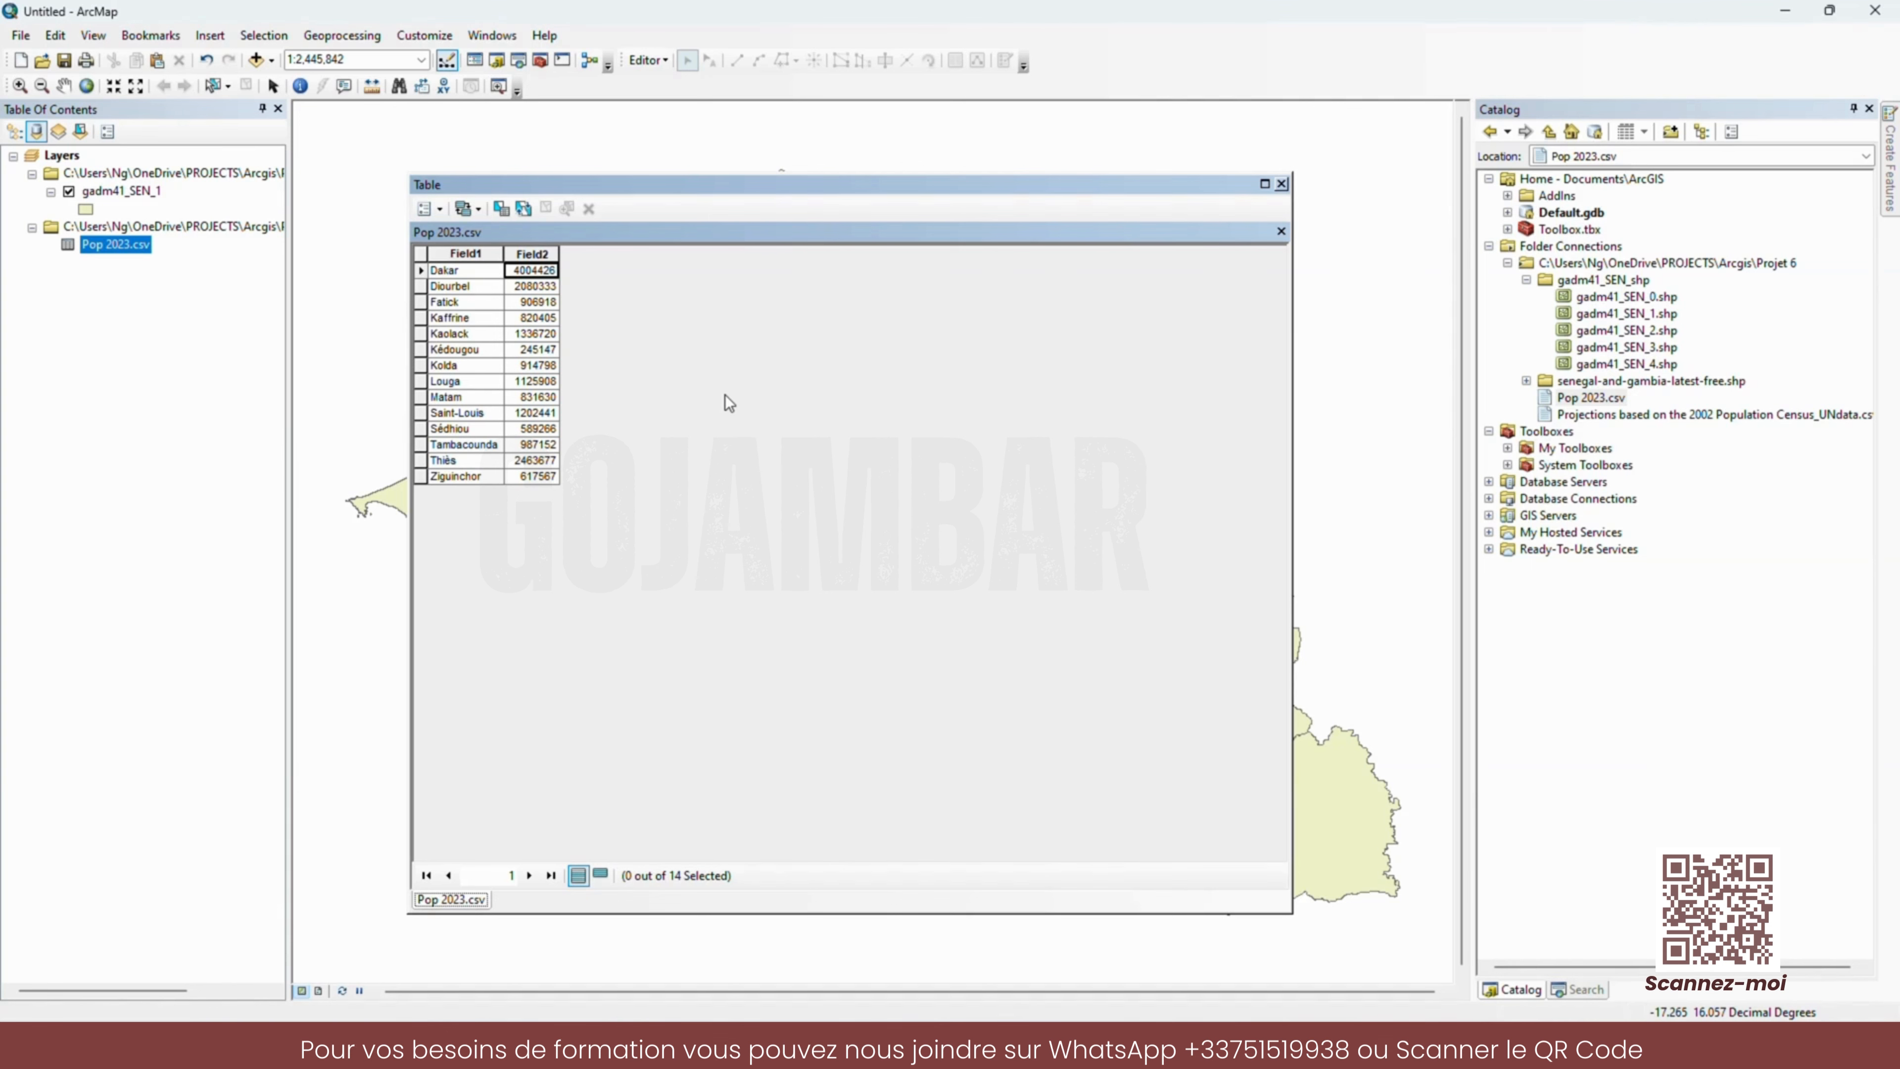
left_click(1281, 184)
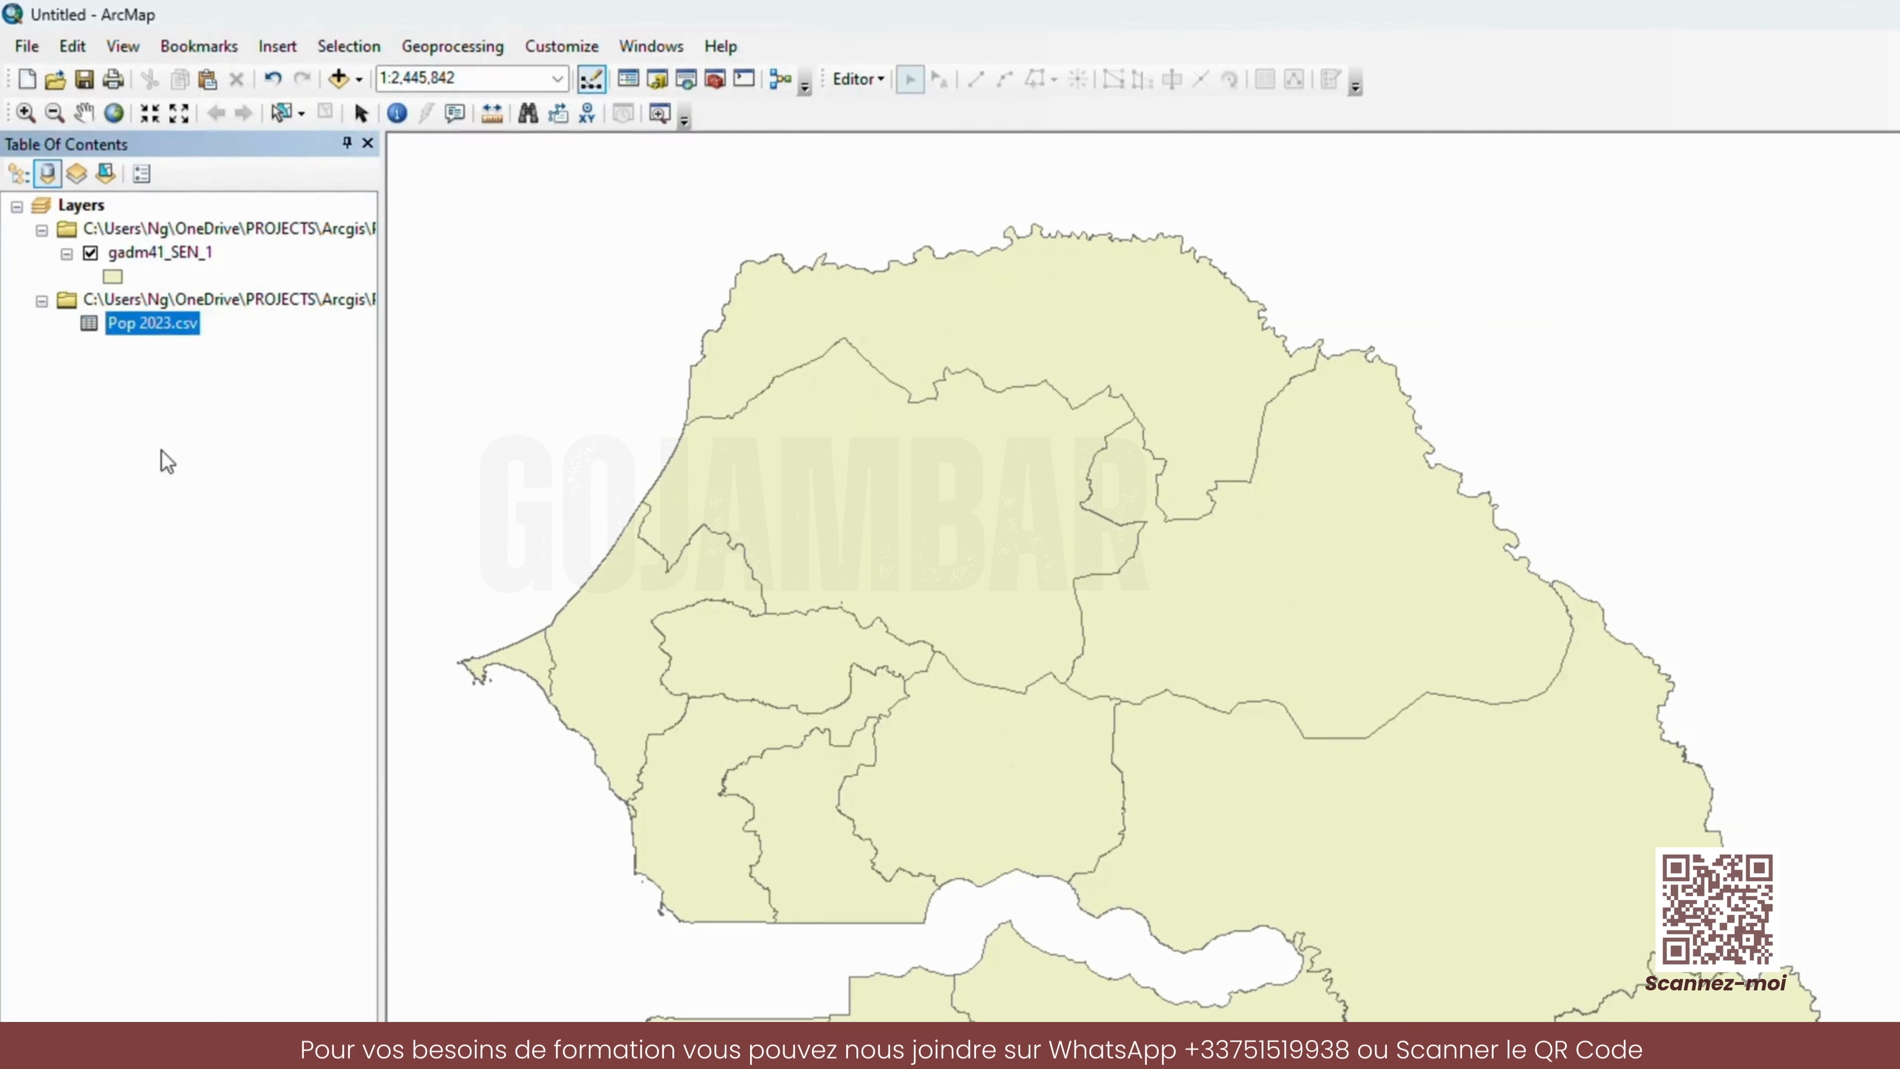
- Set up an attribute join on gadm41_SEN_1 with the Pop 2023.csv table, matching NAME_1 to Field1 and keeping all records
left_click(154, 253)
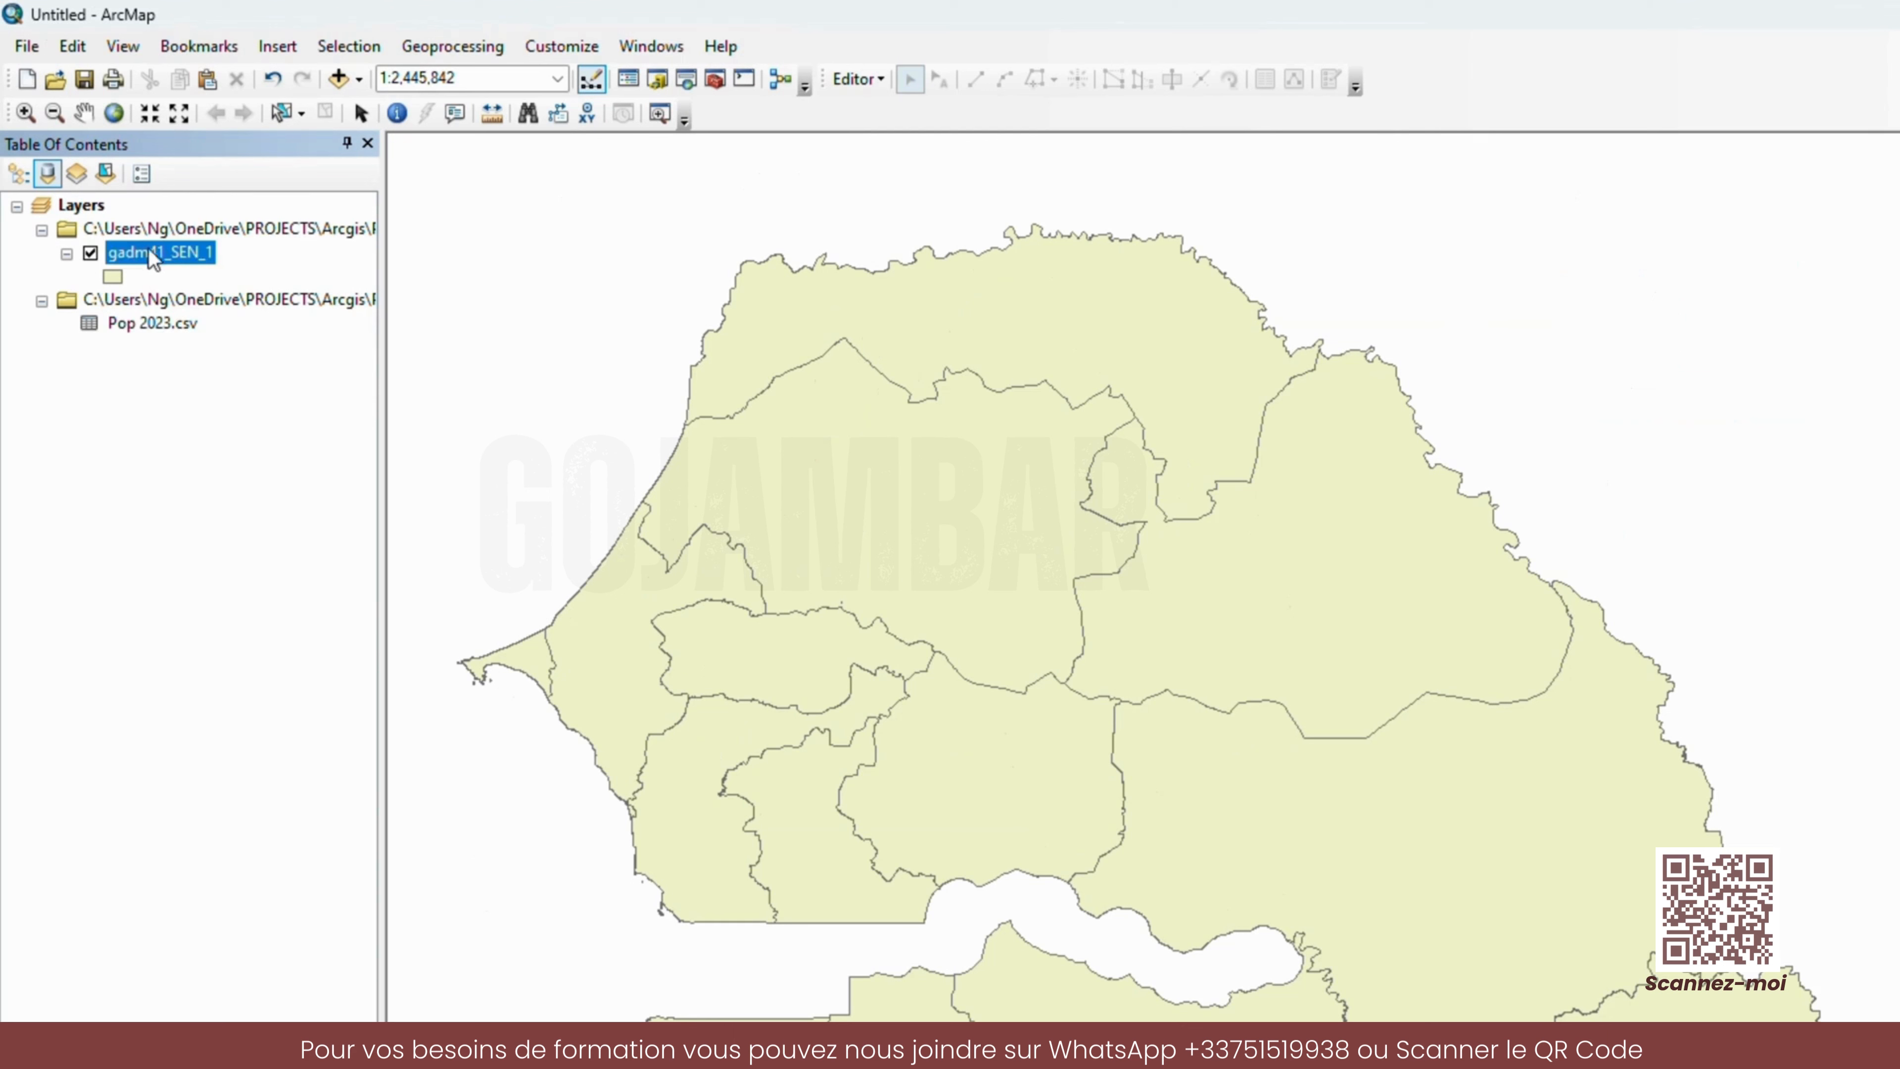
right_click(174, 251)
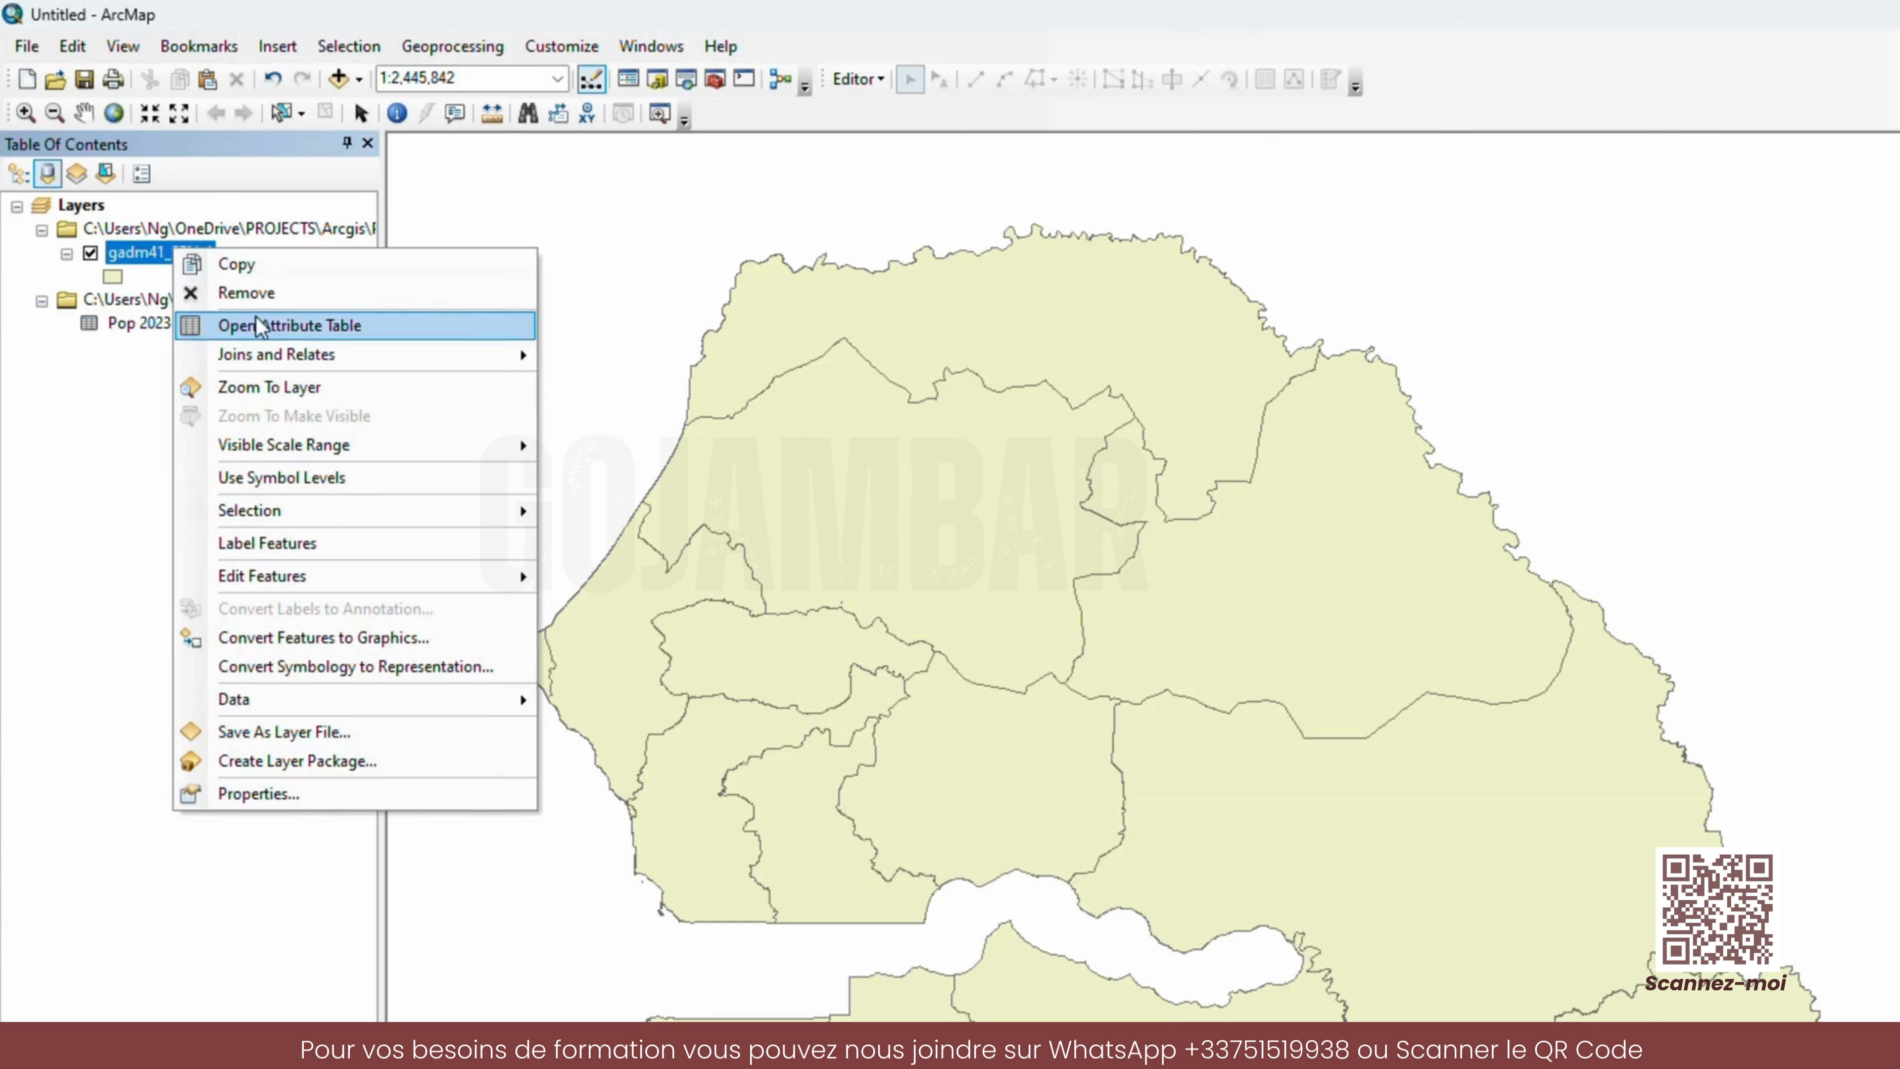
mouse_move(241, 360)
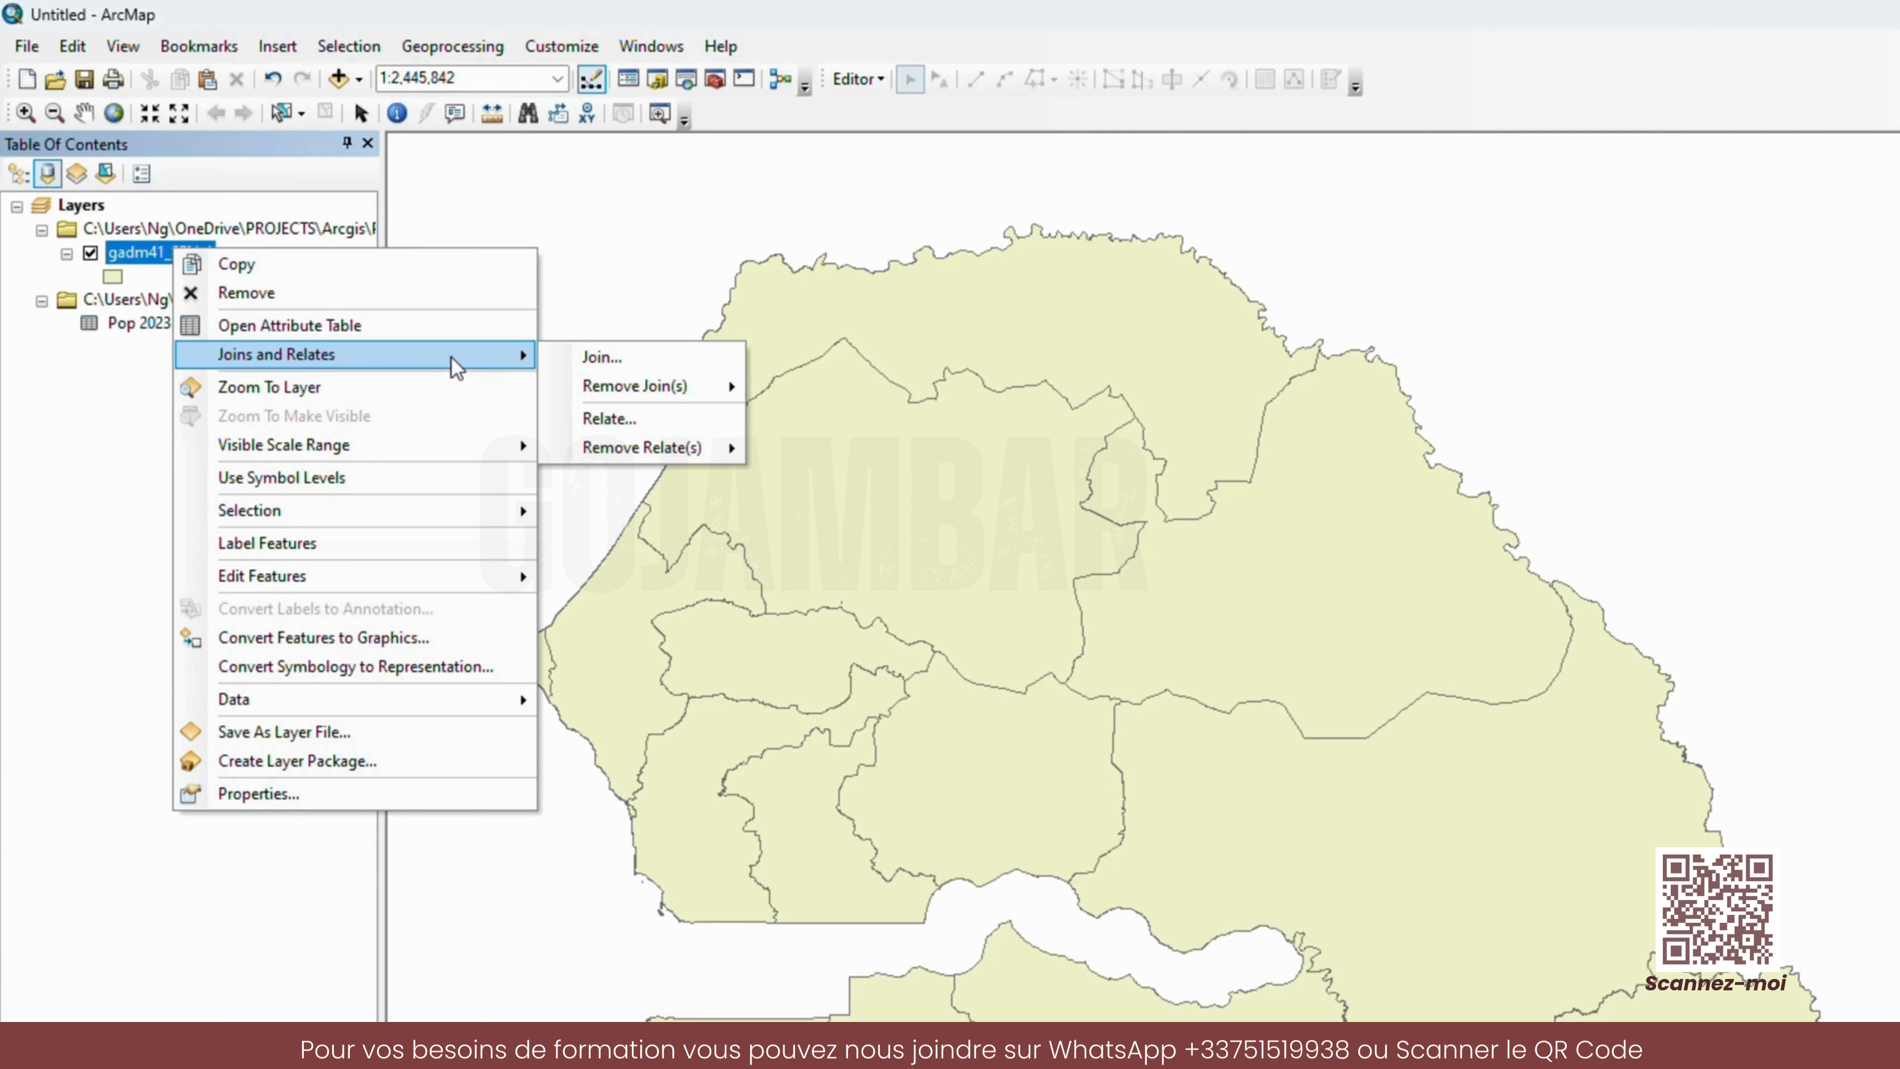
left_click(598, 355)
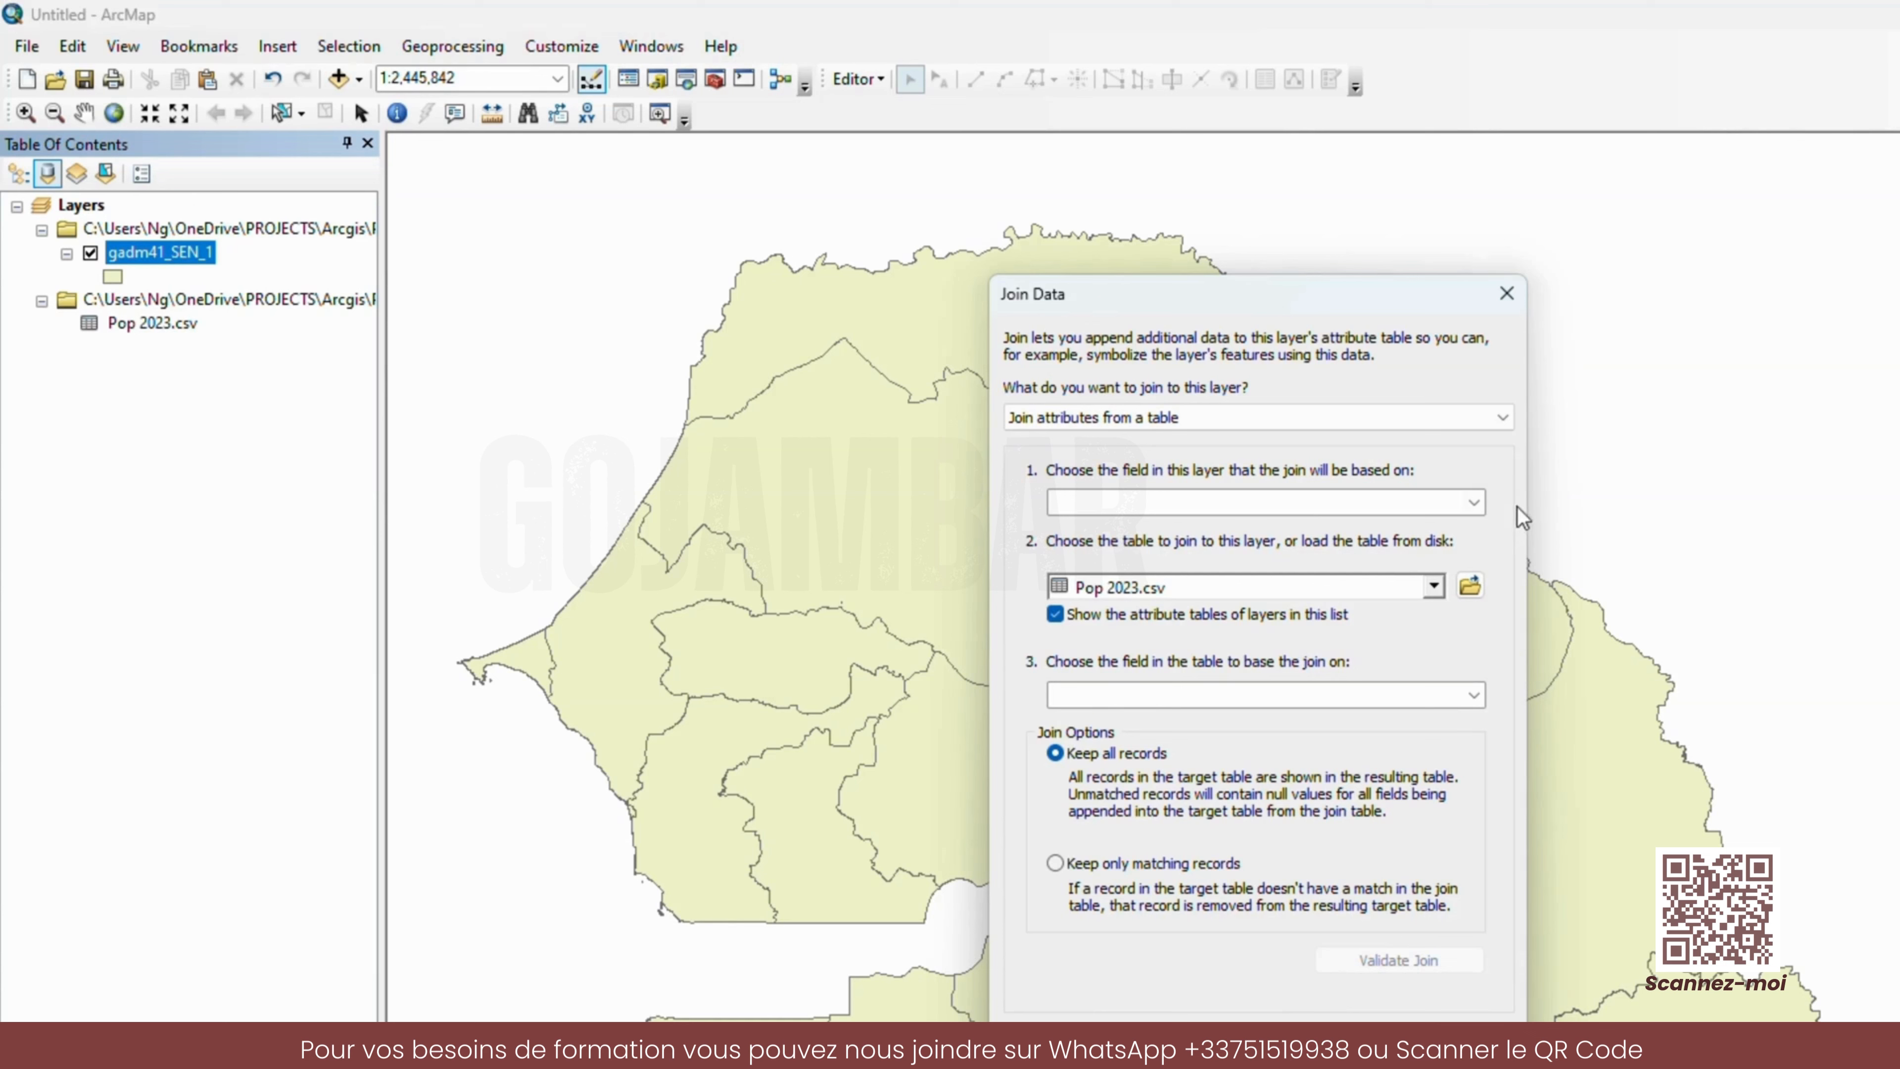
left_click(1473, 502)
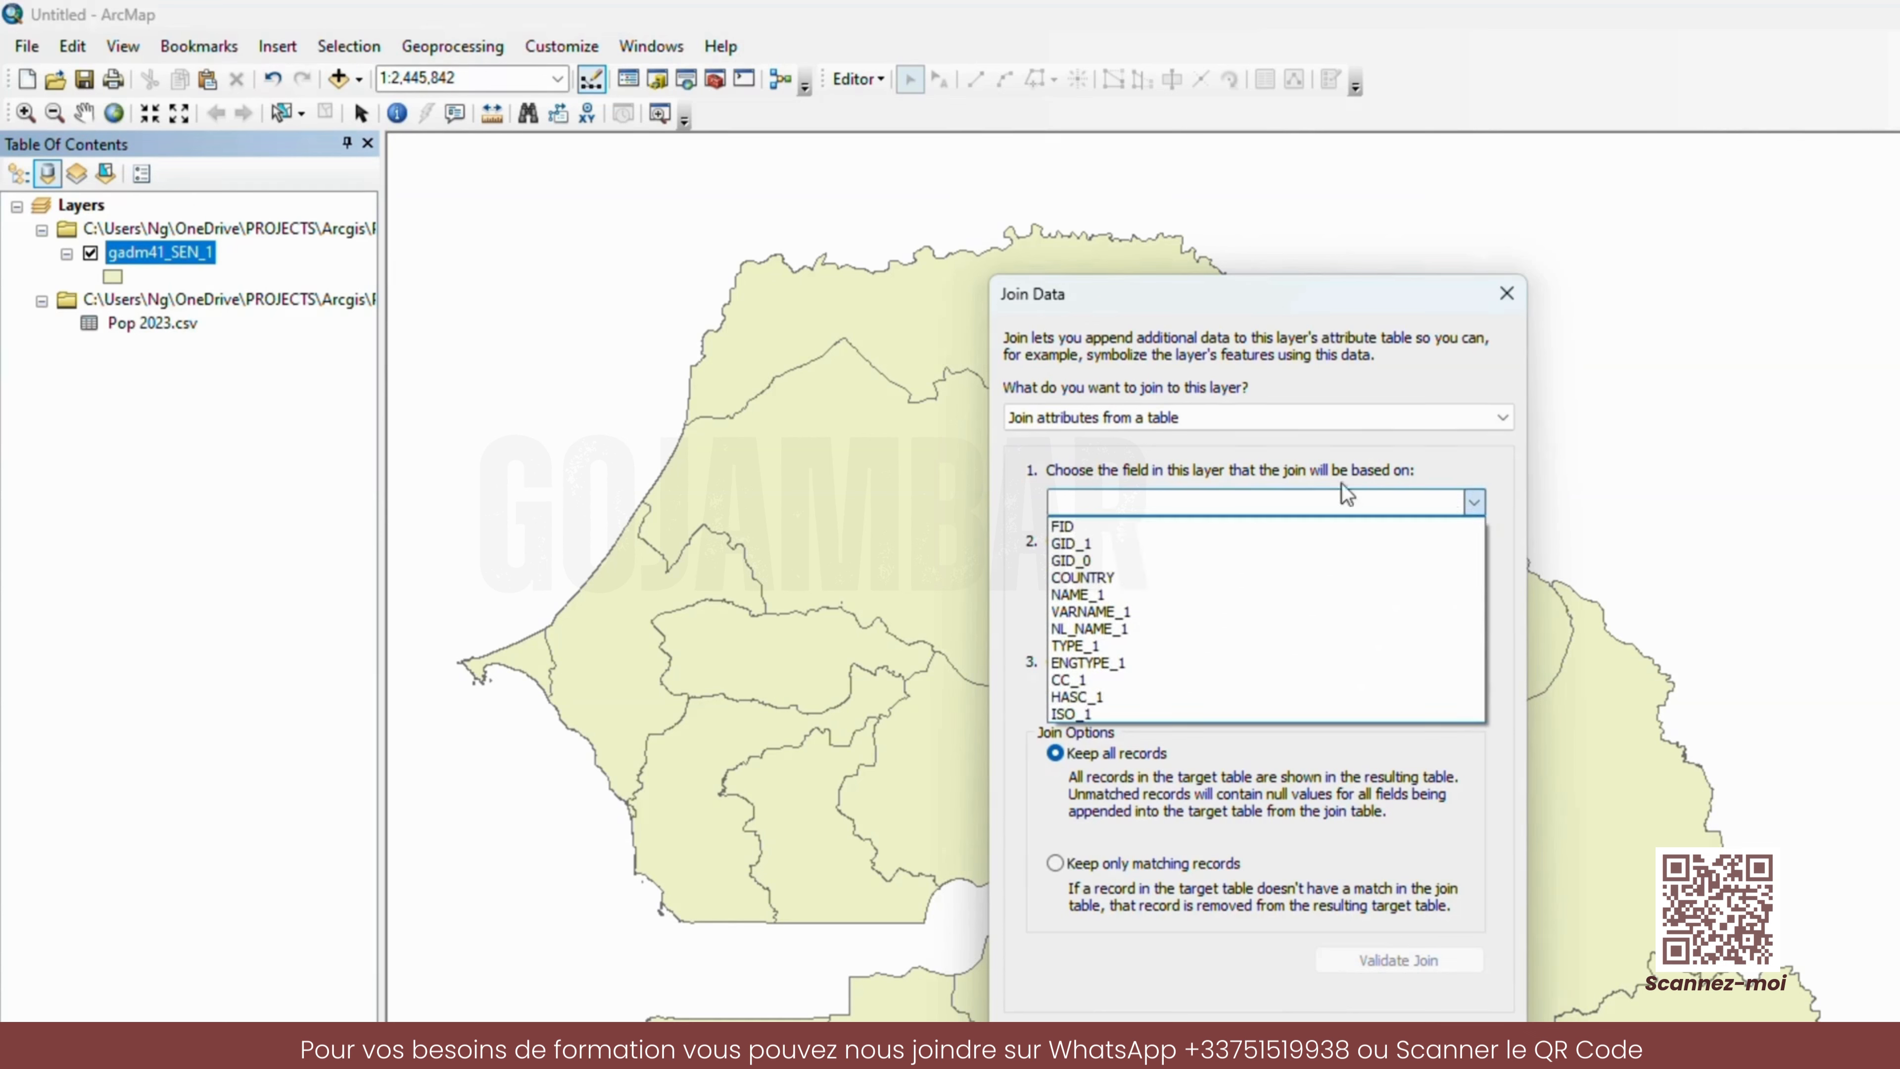
left_click(1074, 595)
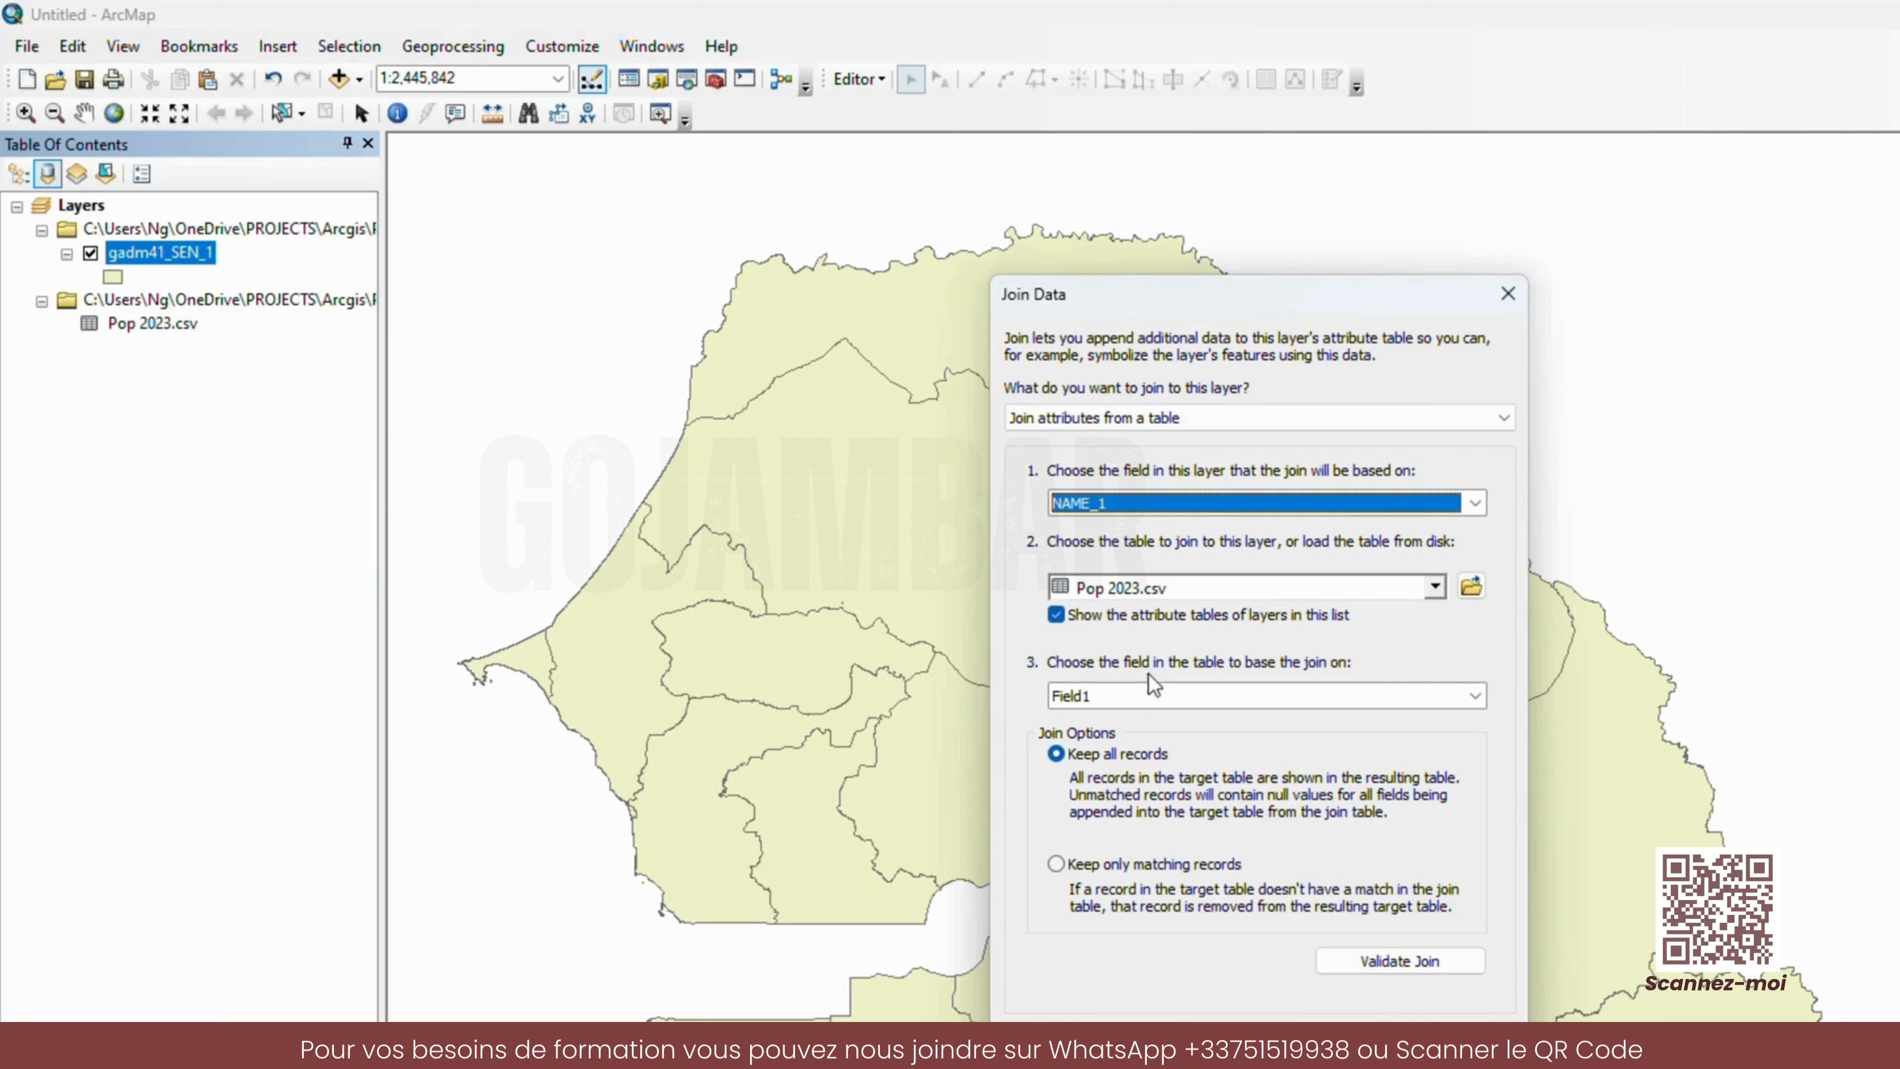
left_click(1141, 695)
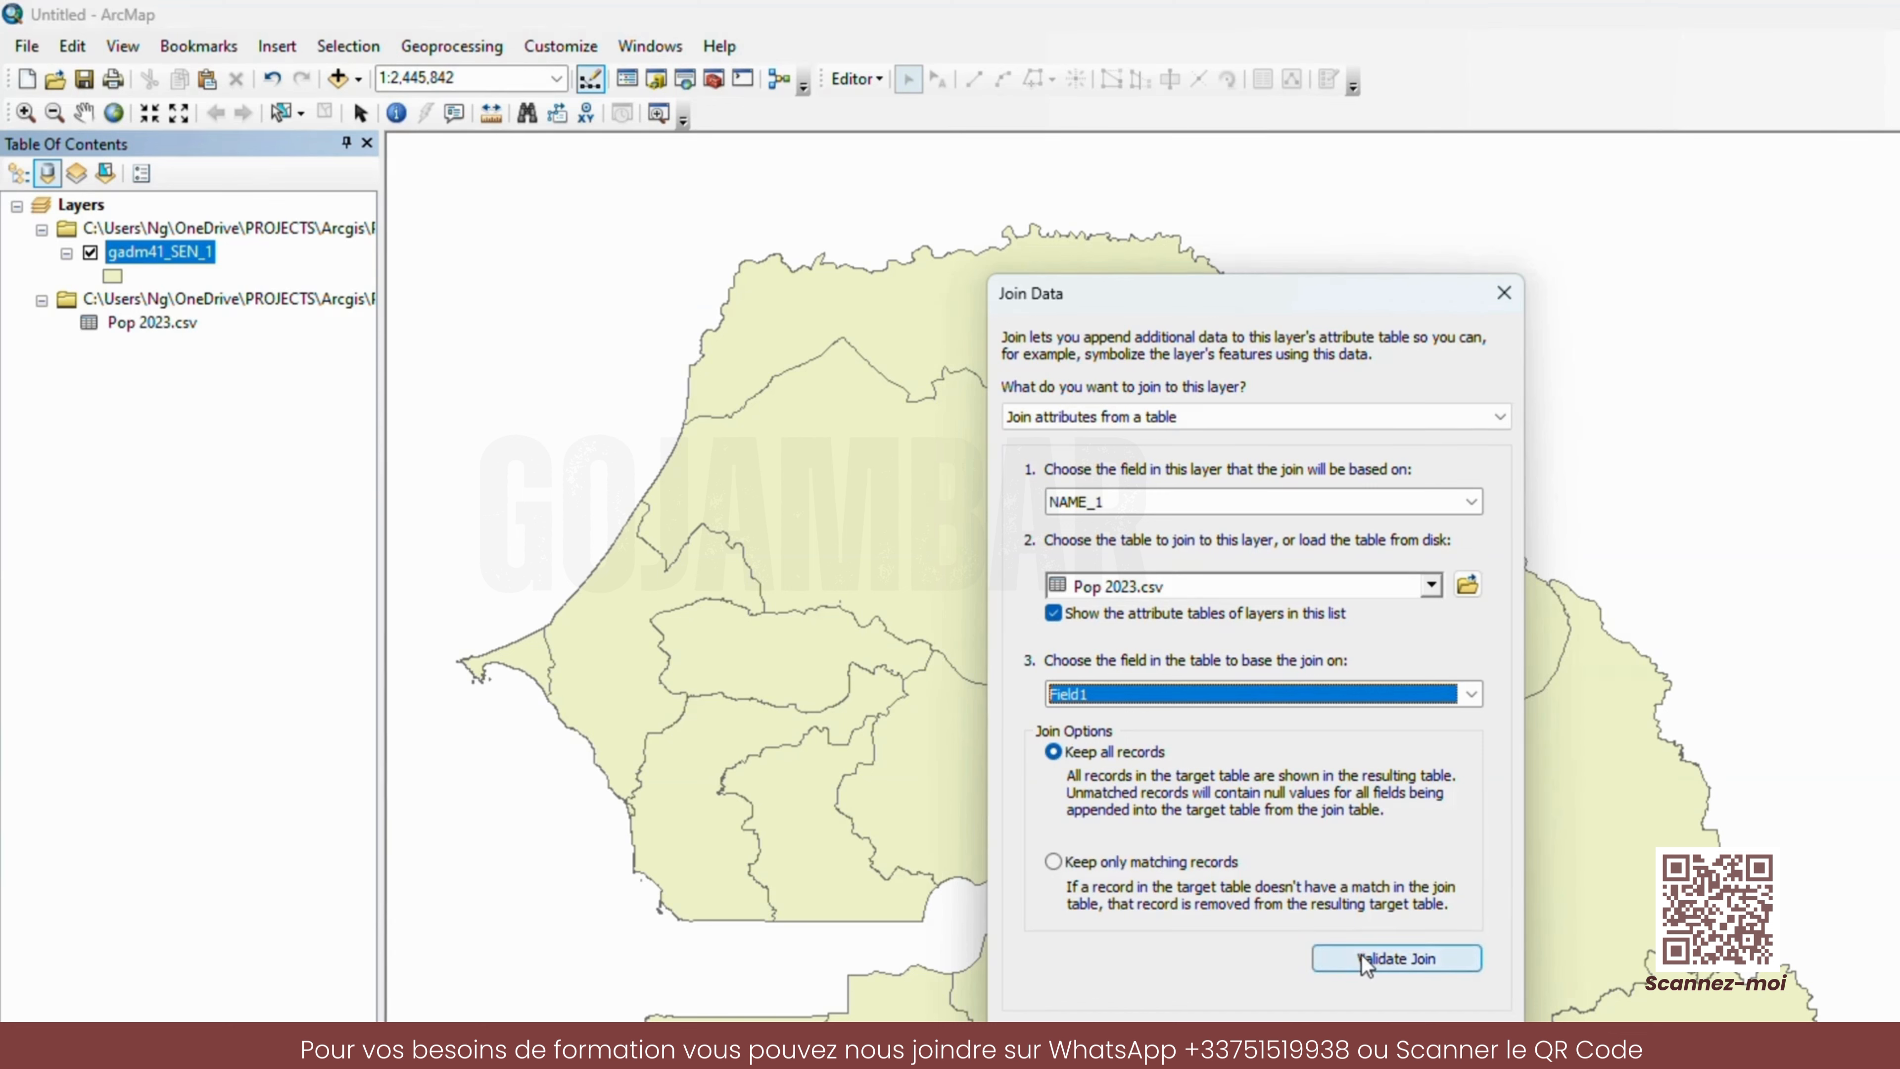
- Validate the join between the regions layer and the population table, and apply it
left_click(1430, 964)
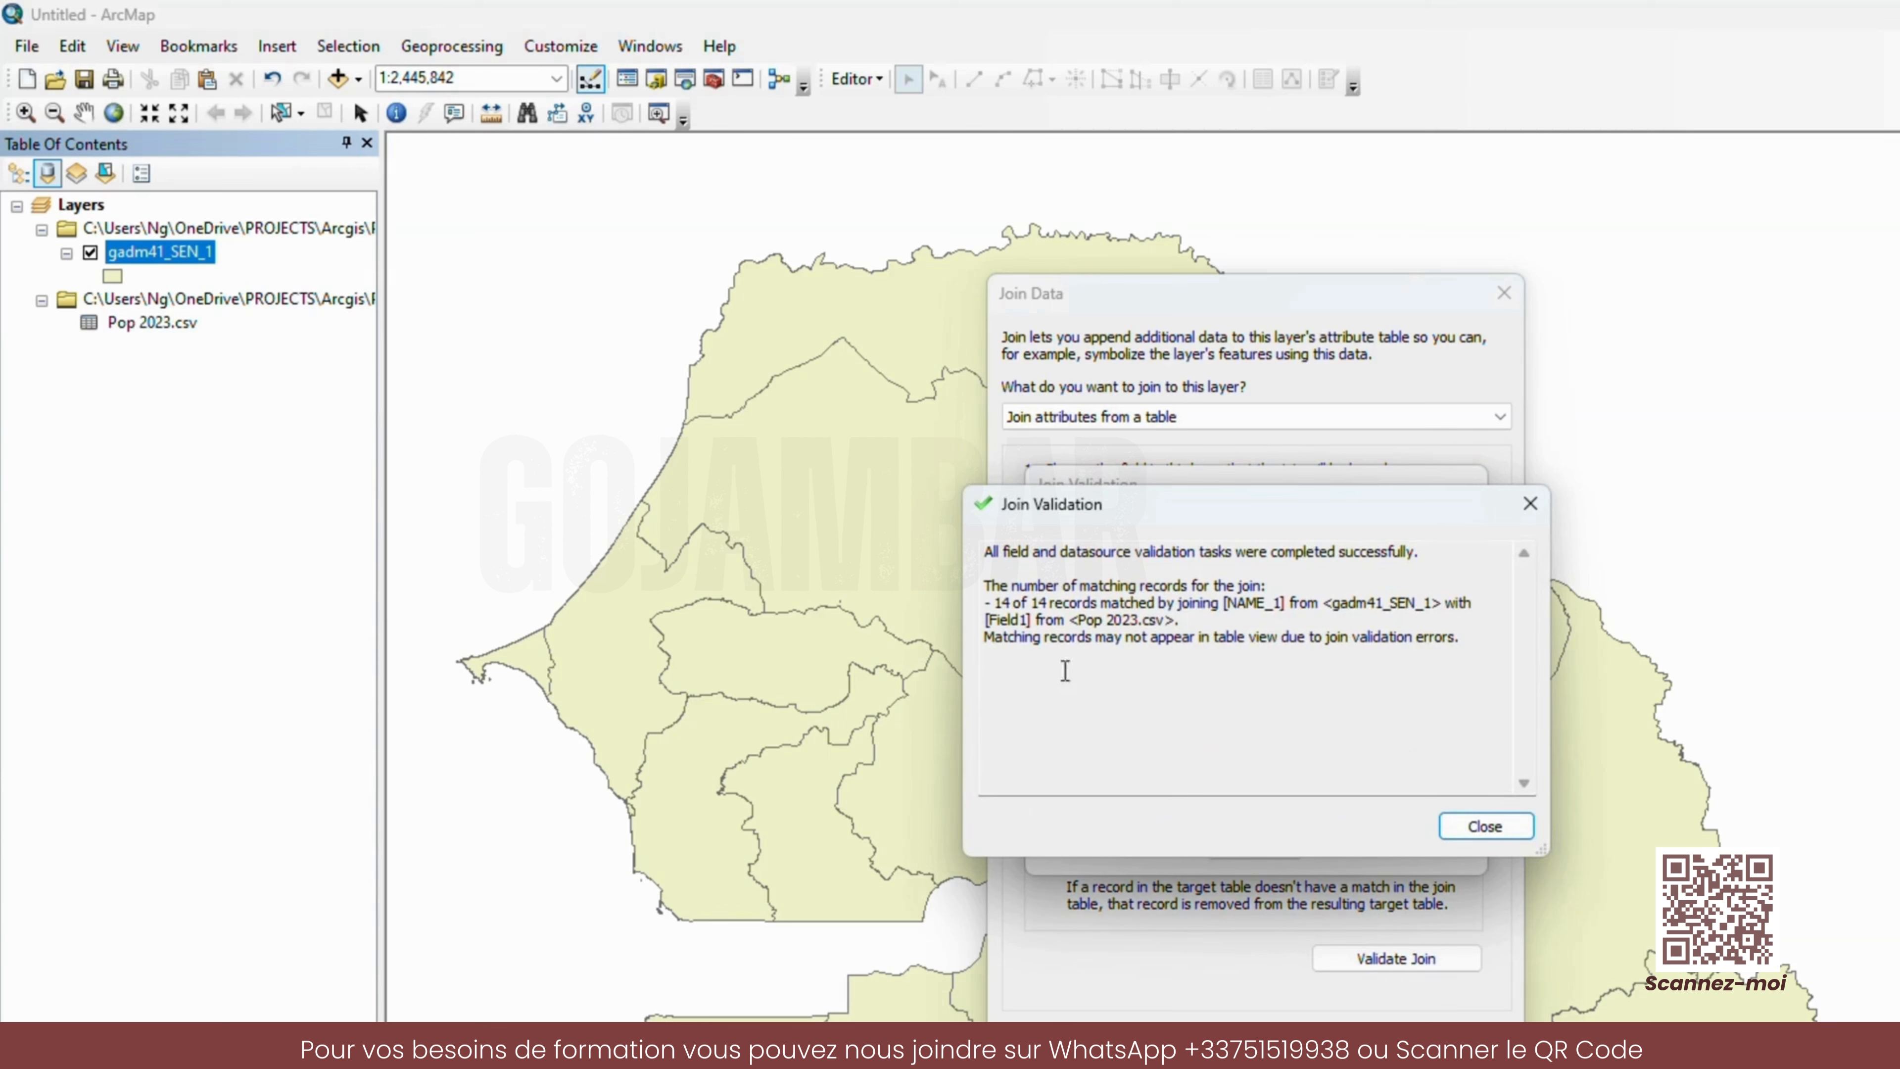
left_click(1478, 829)
left_click(1352, 1040)
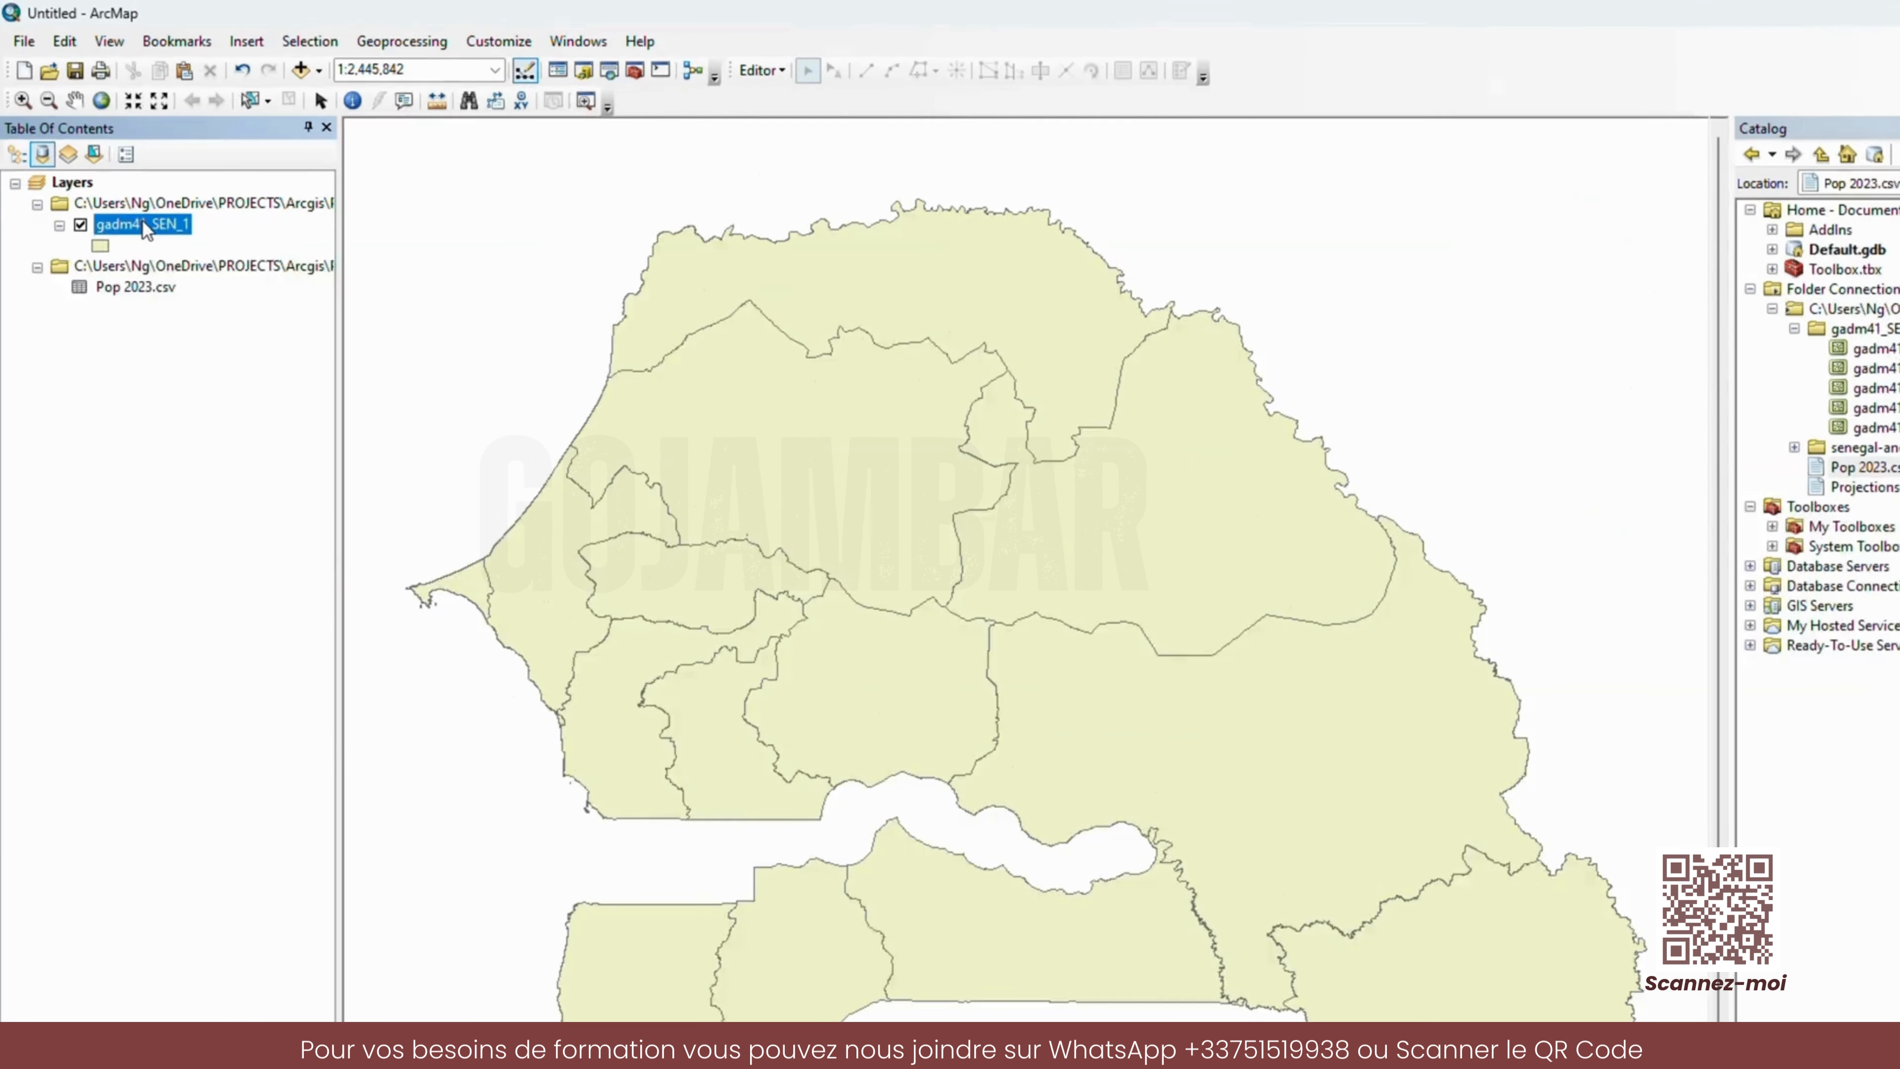
- Check the joined population fields at the end of the gadm41_SEN_1 attribute table and close it
right_click(121, 189)
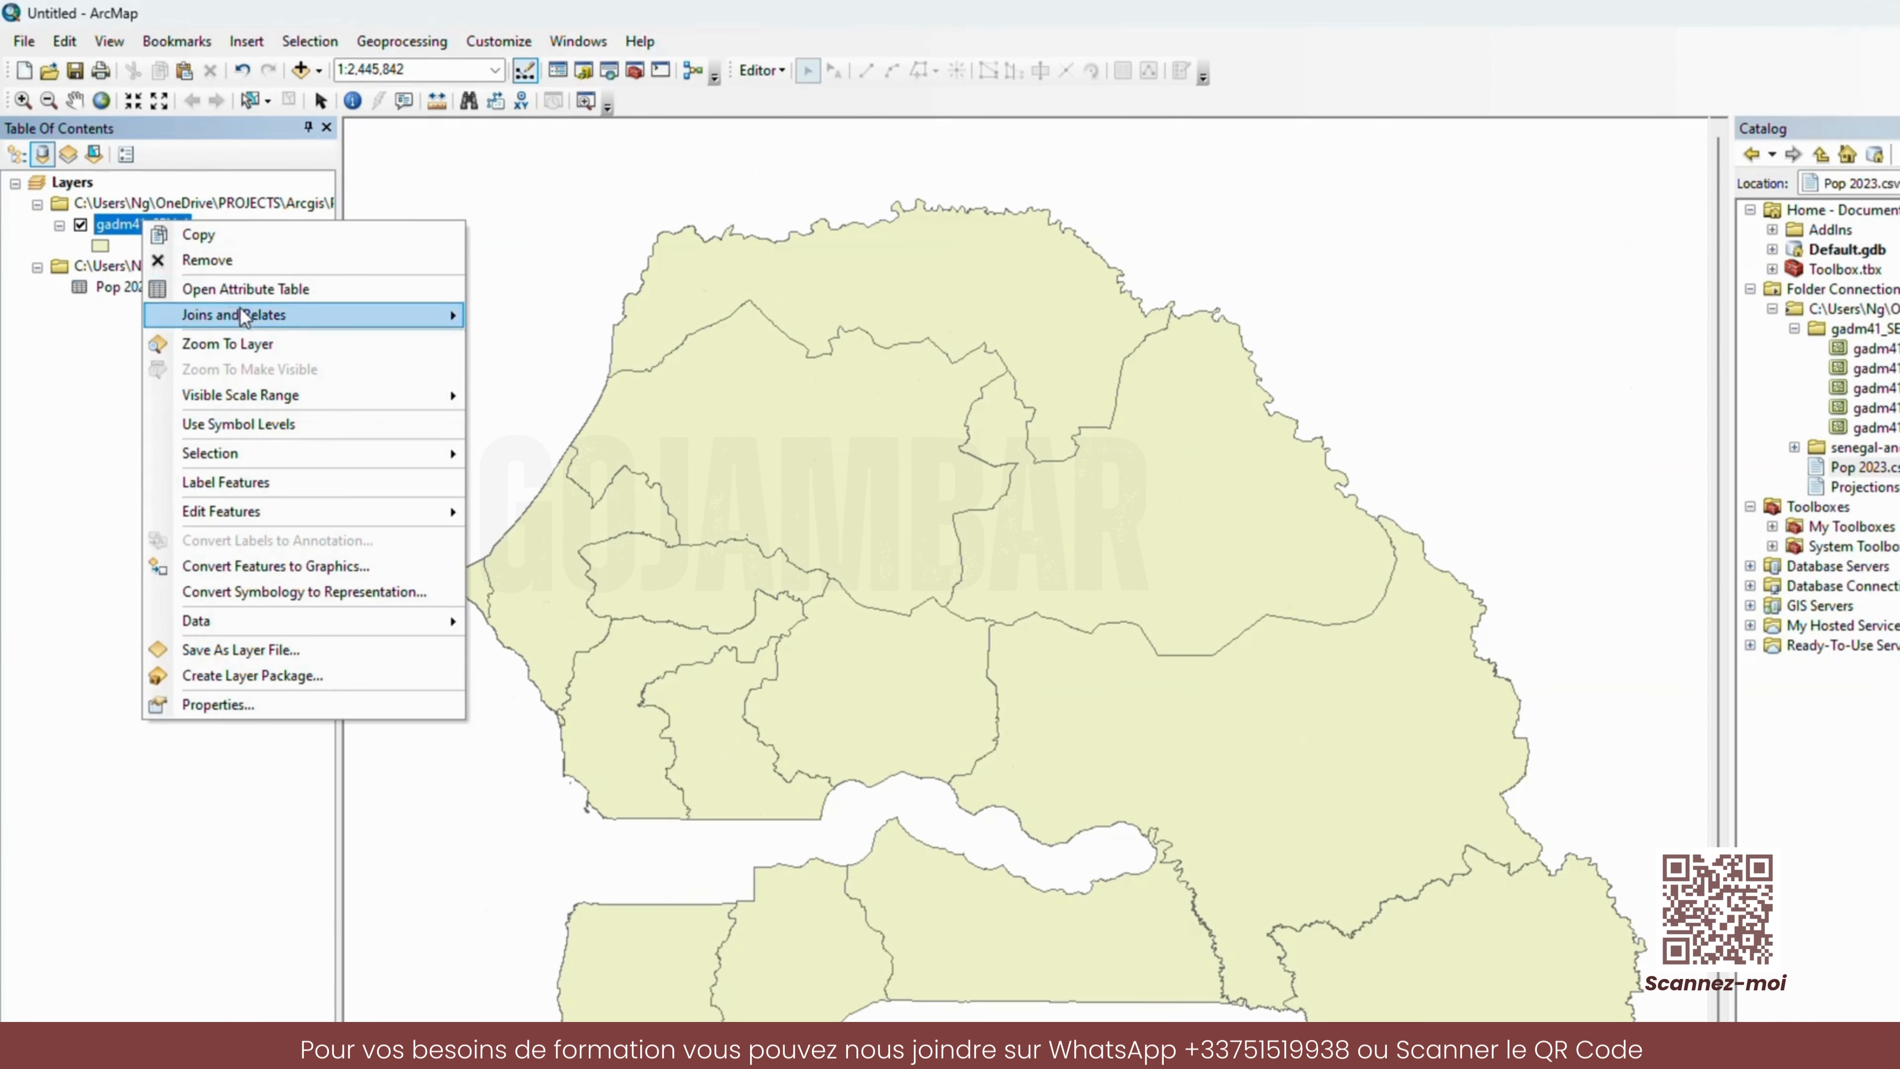
left_click(247, 289)
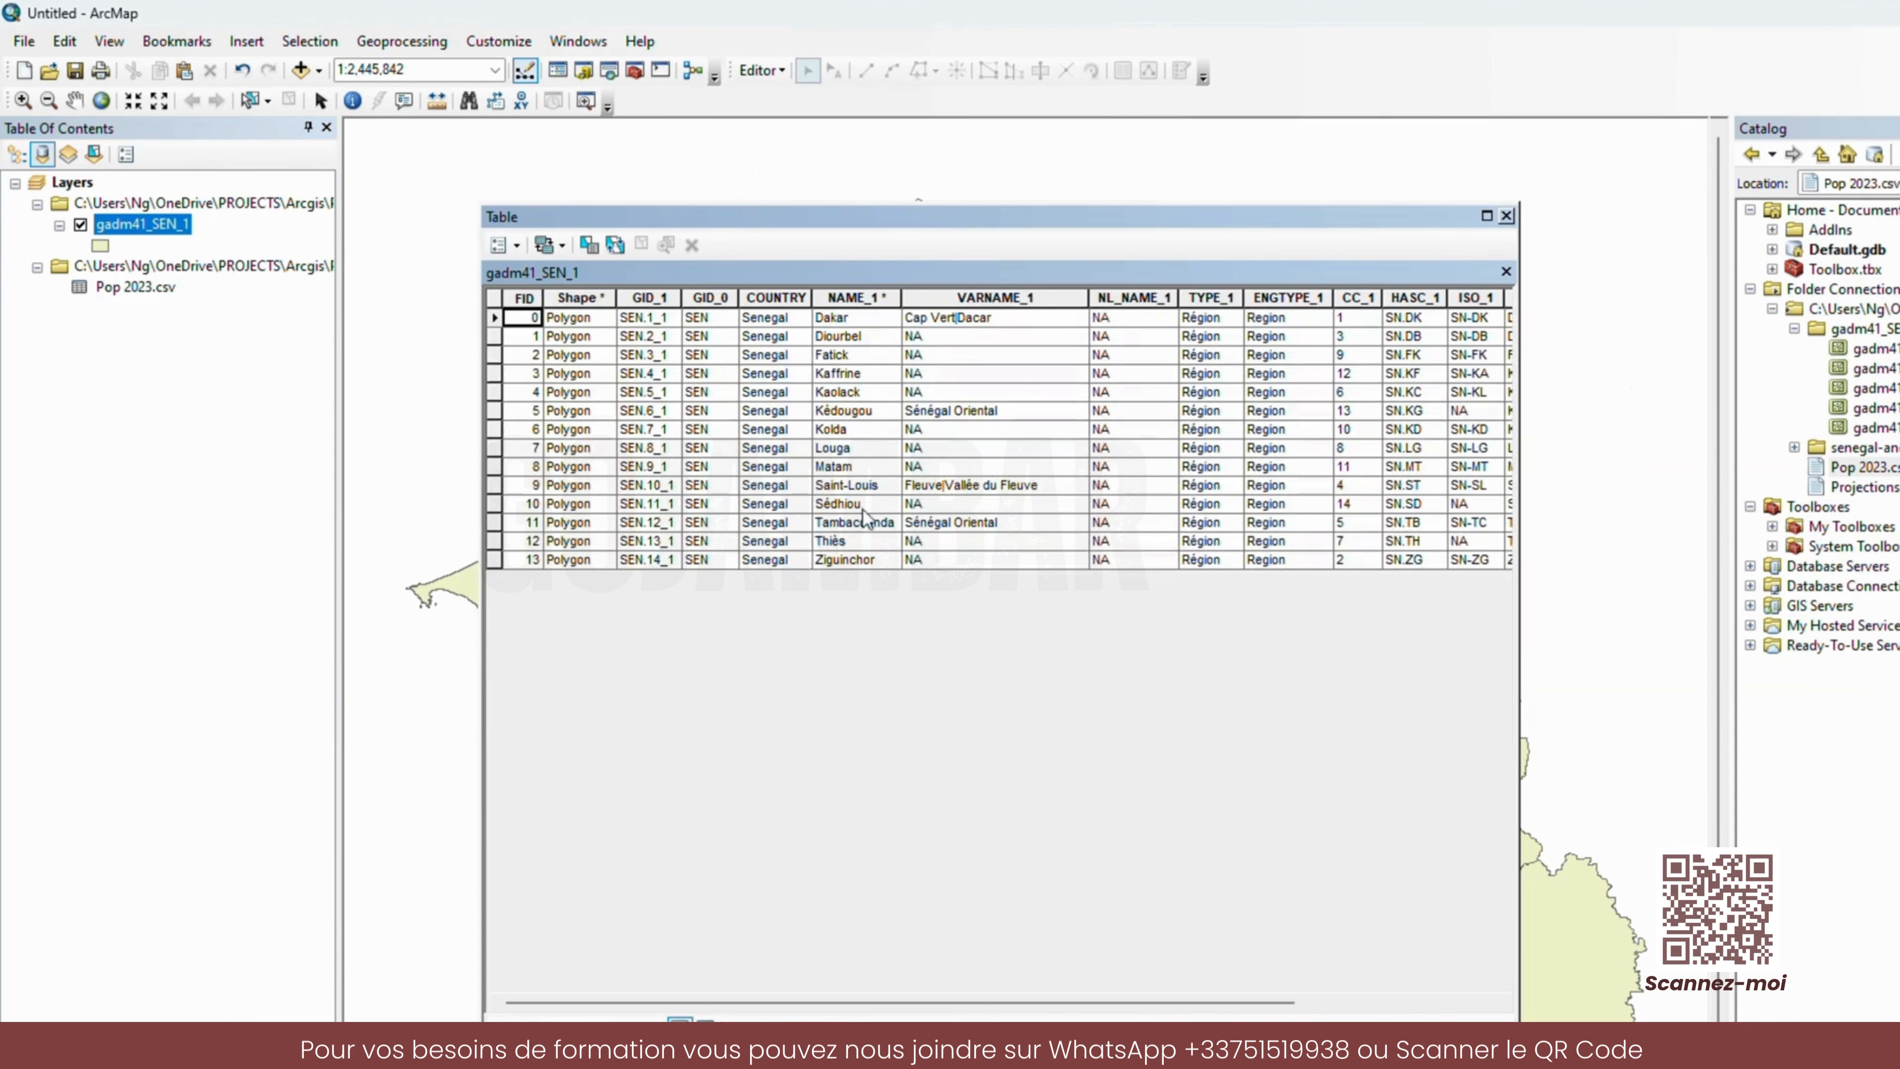
left_click_drag(927, 1004, 1165, 1005)
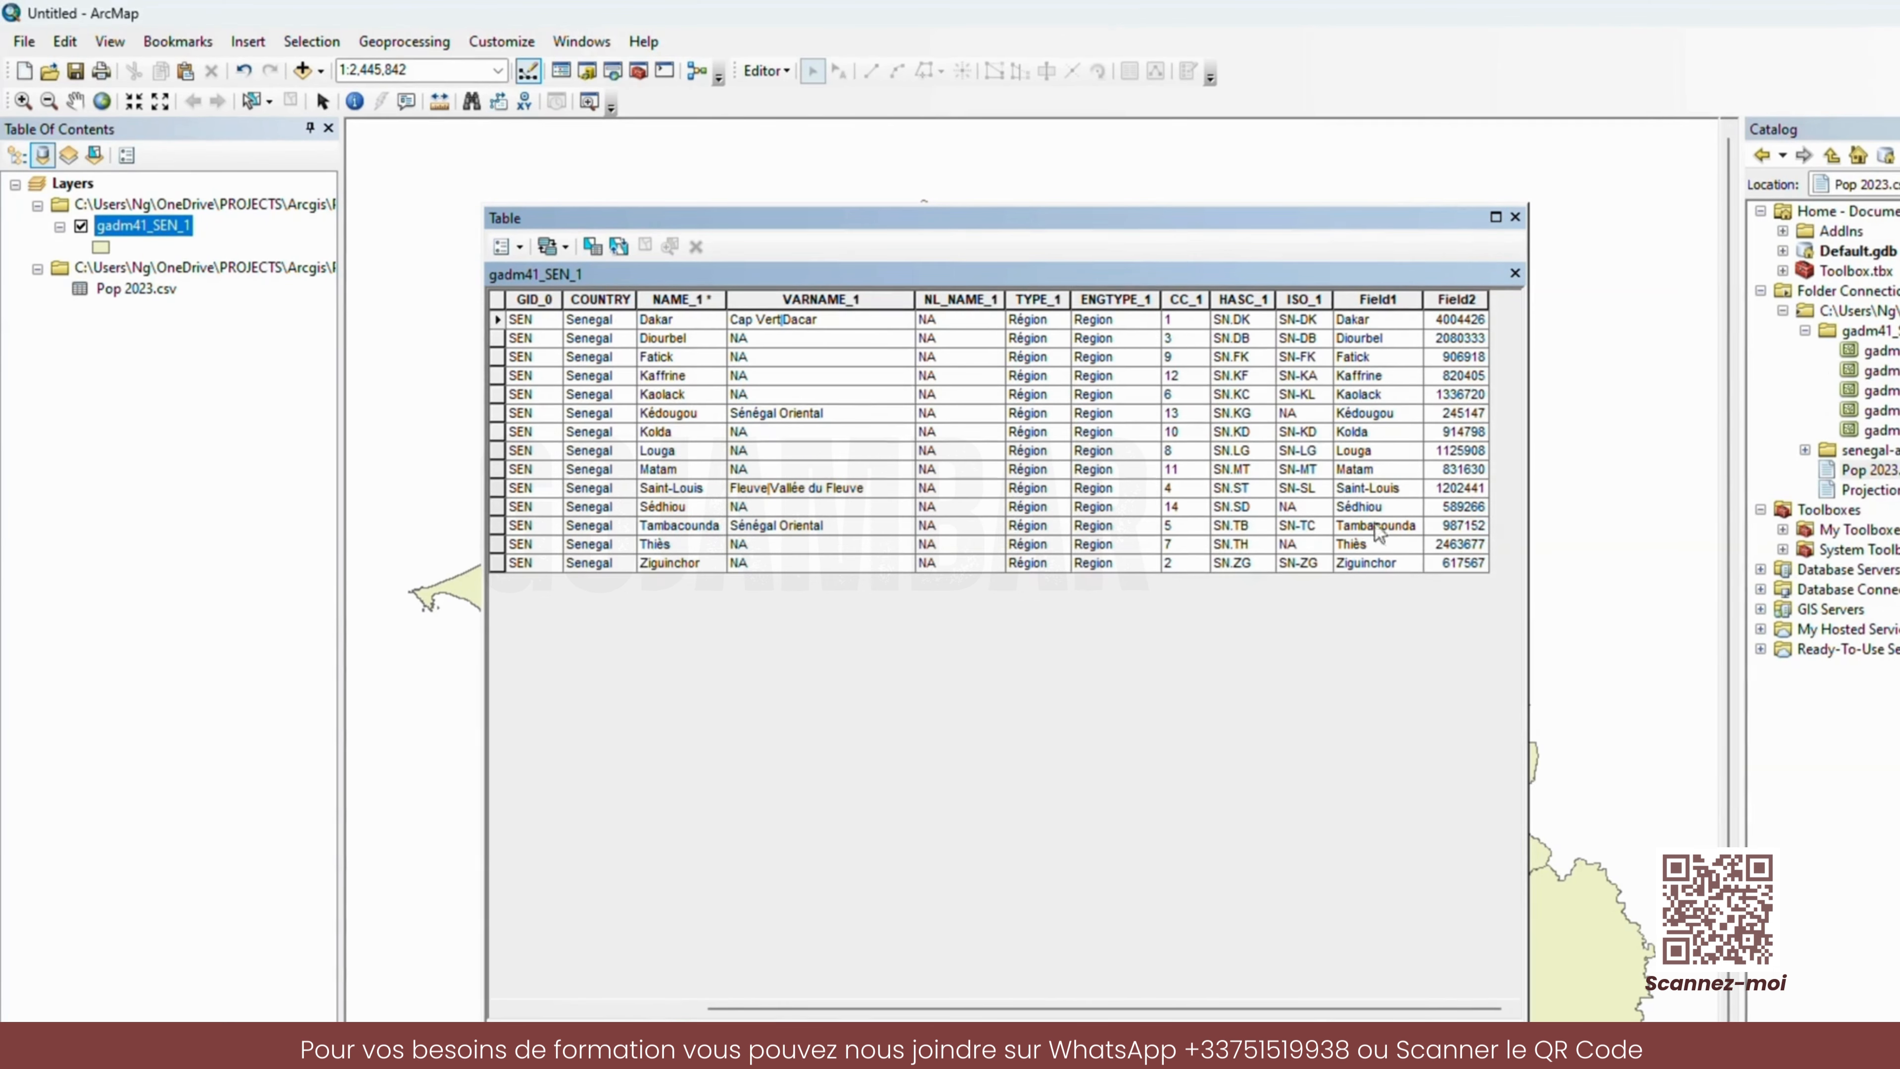
left_click(1515, 218)
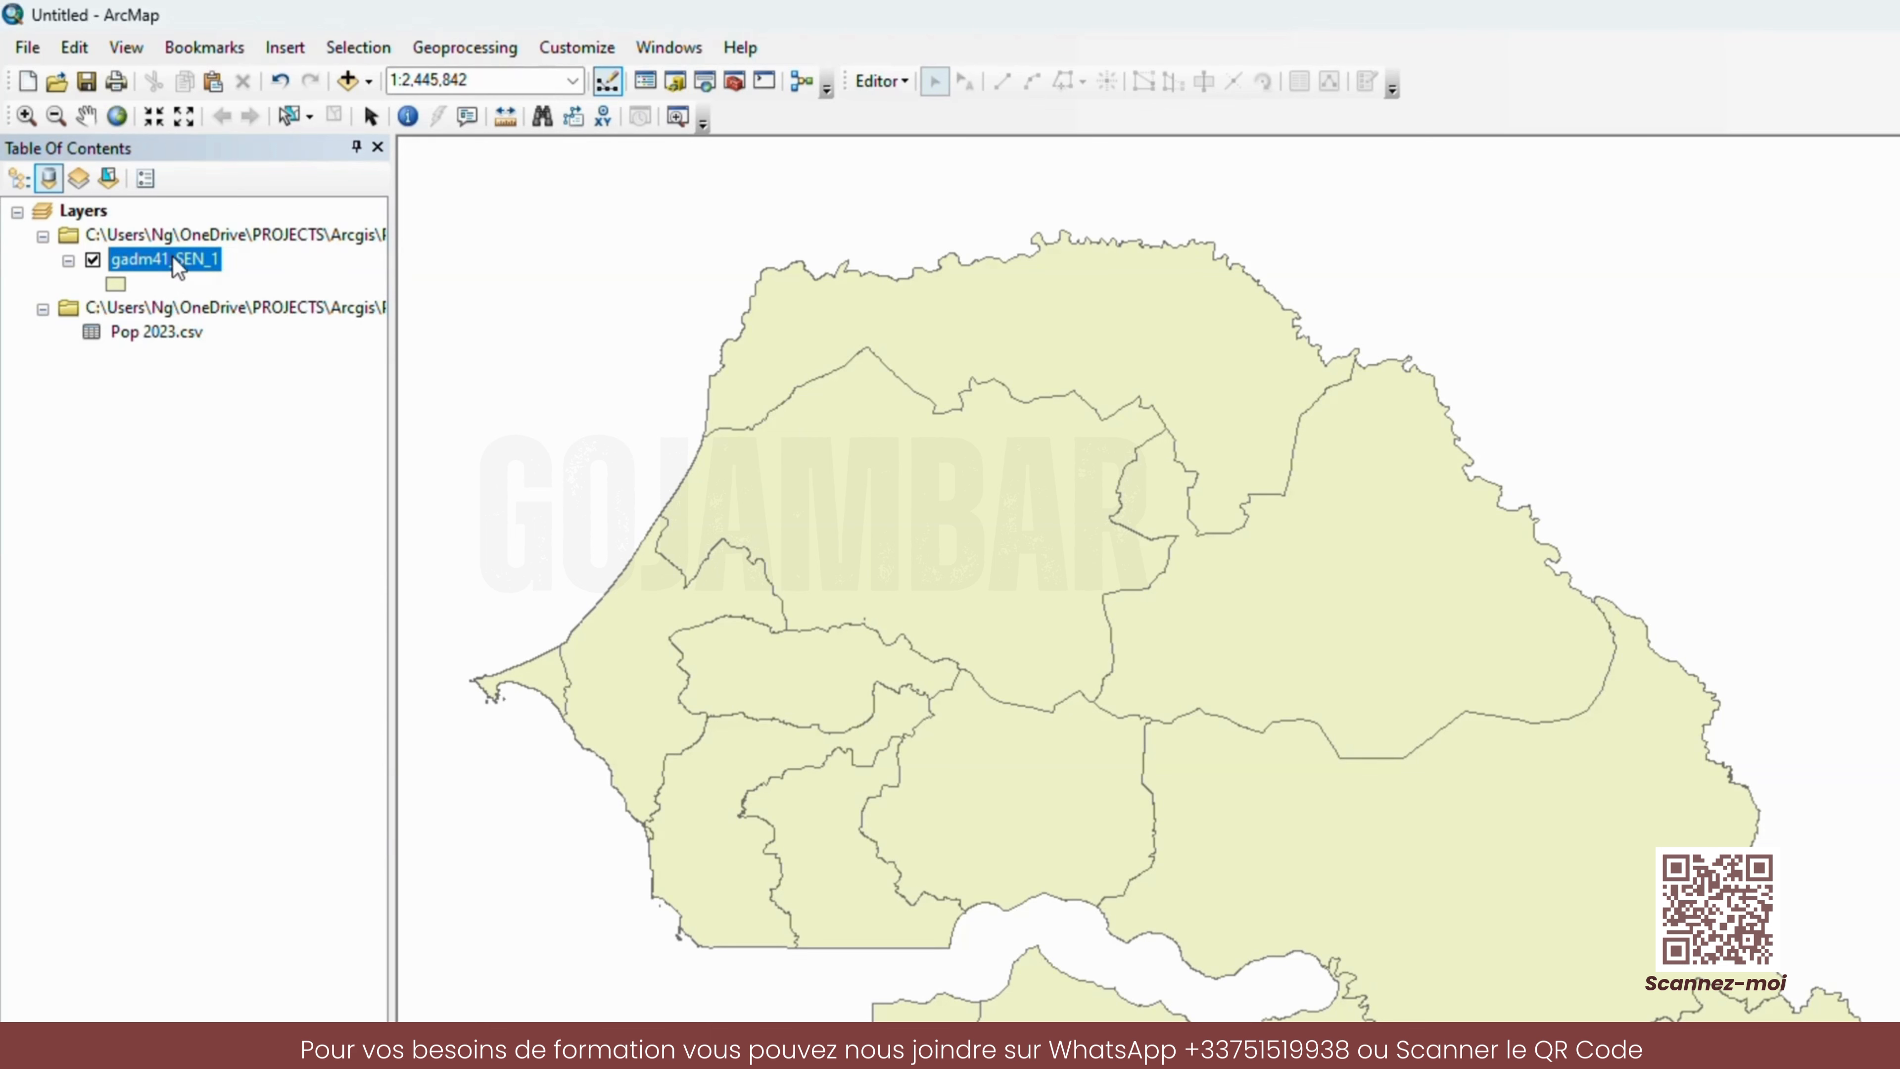
- In the gadm41_SEN_1 layer's symbology, choose graduated colors for quantities with Field2 as the value field
right_click(172, 261)
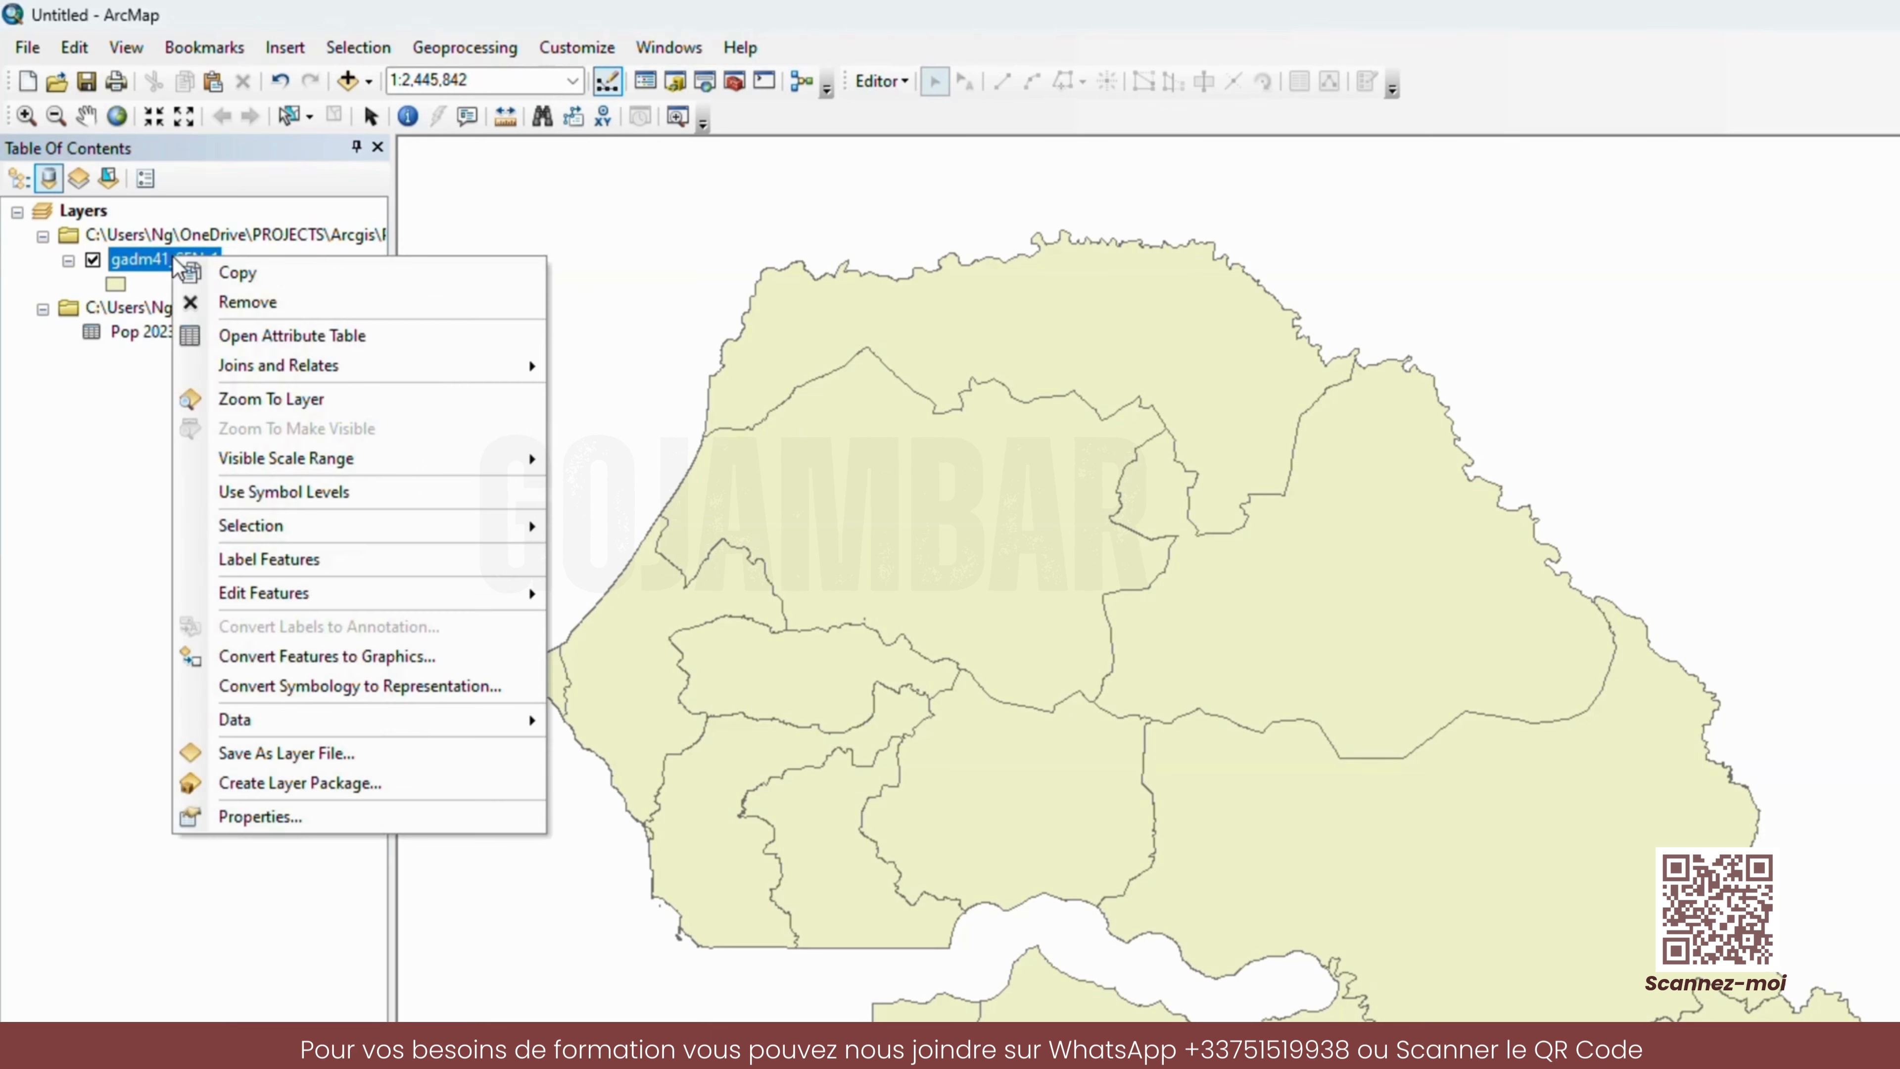
left_click(279, 819)
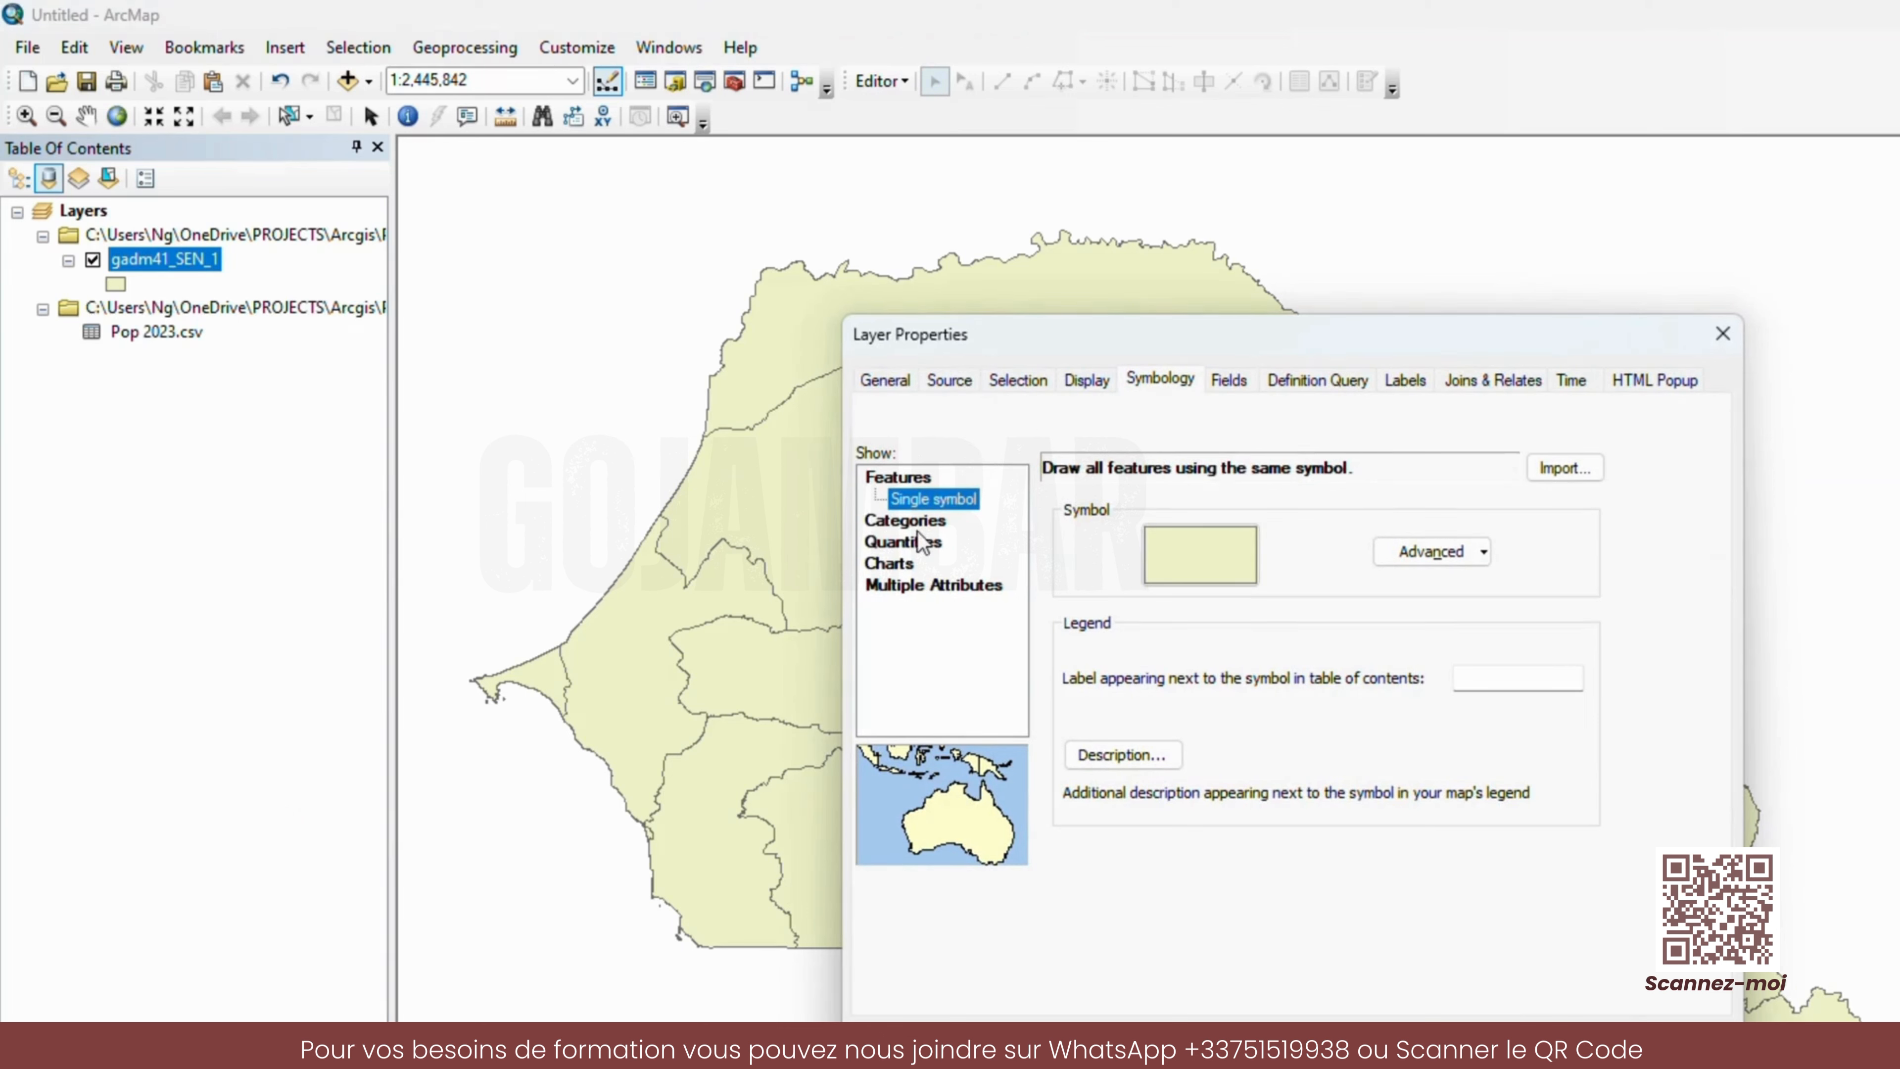
left_click(909, 545)
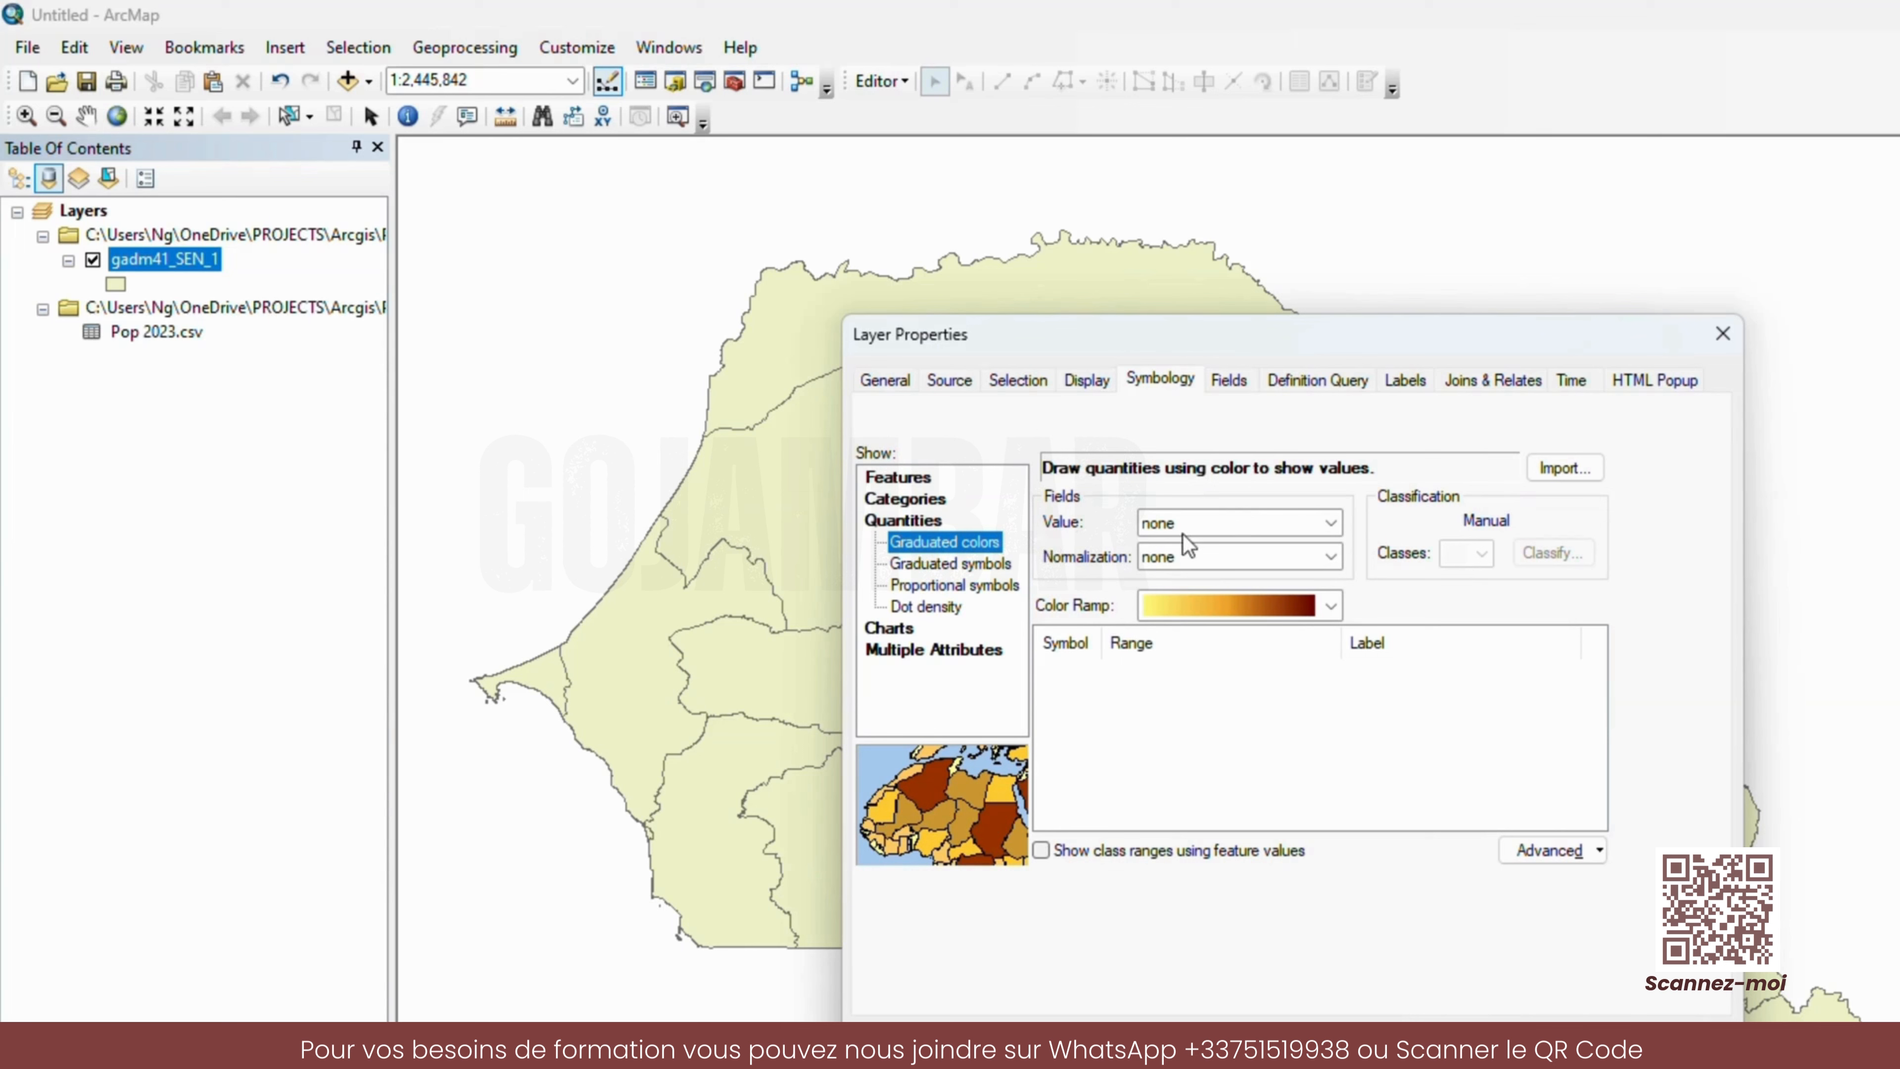
left_click(1329, 524)
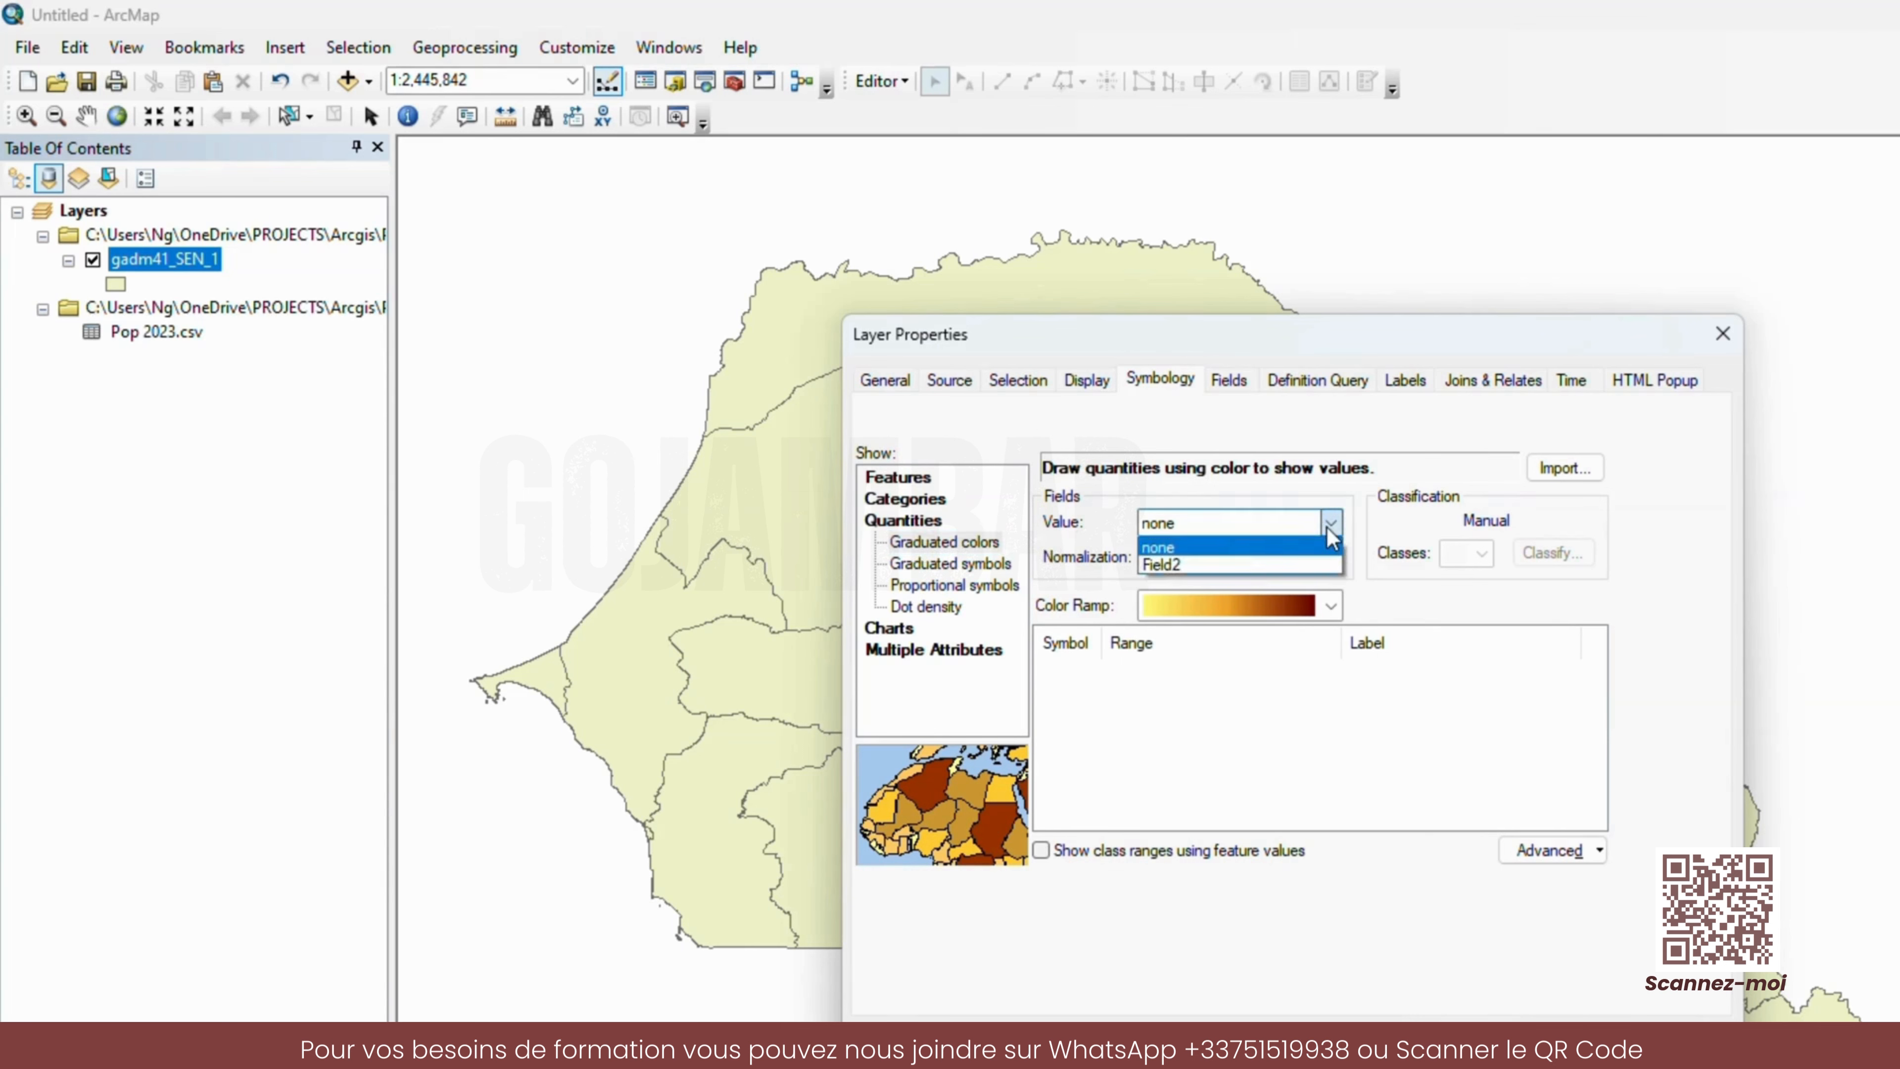
left_click(1165, 562)
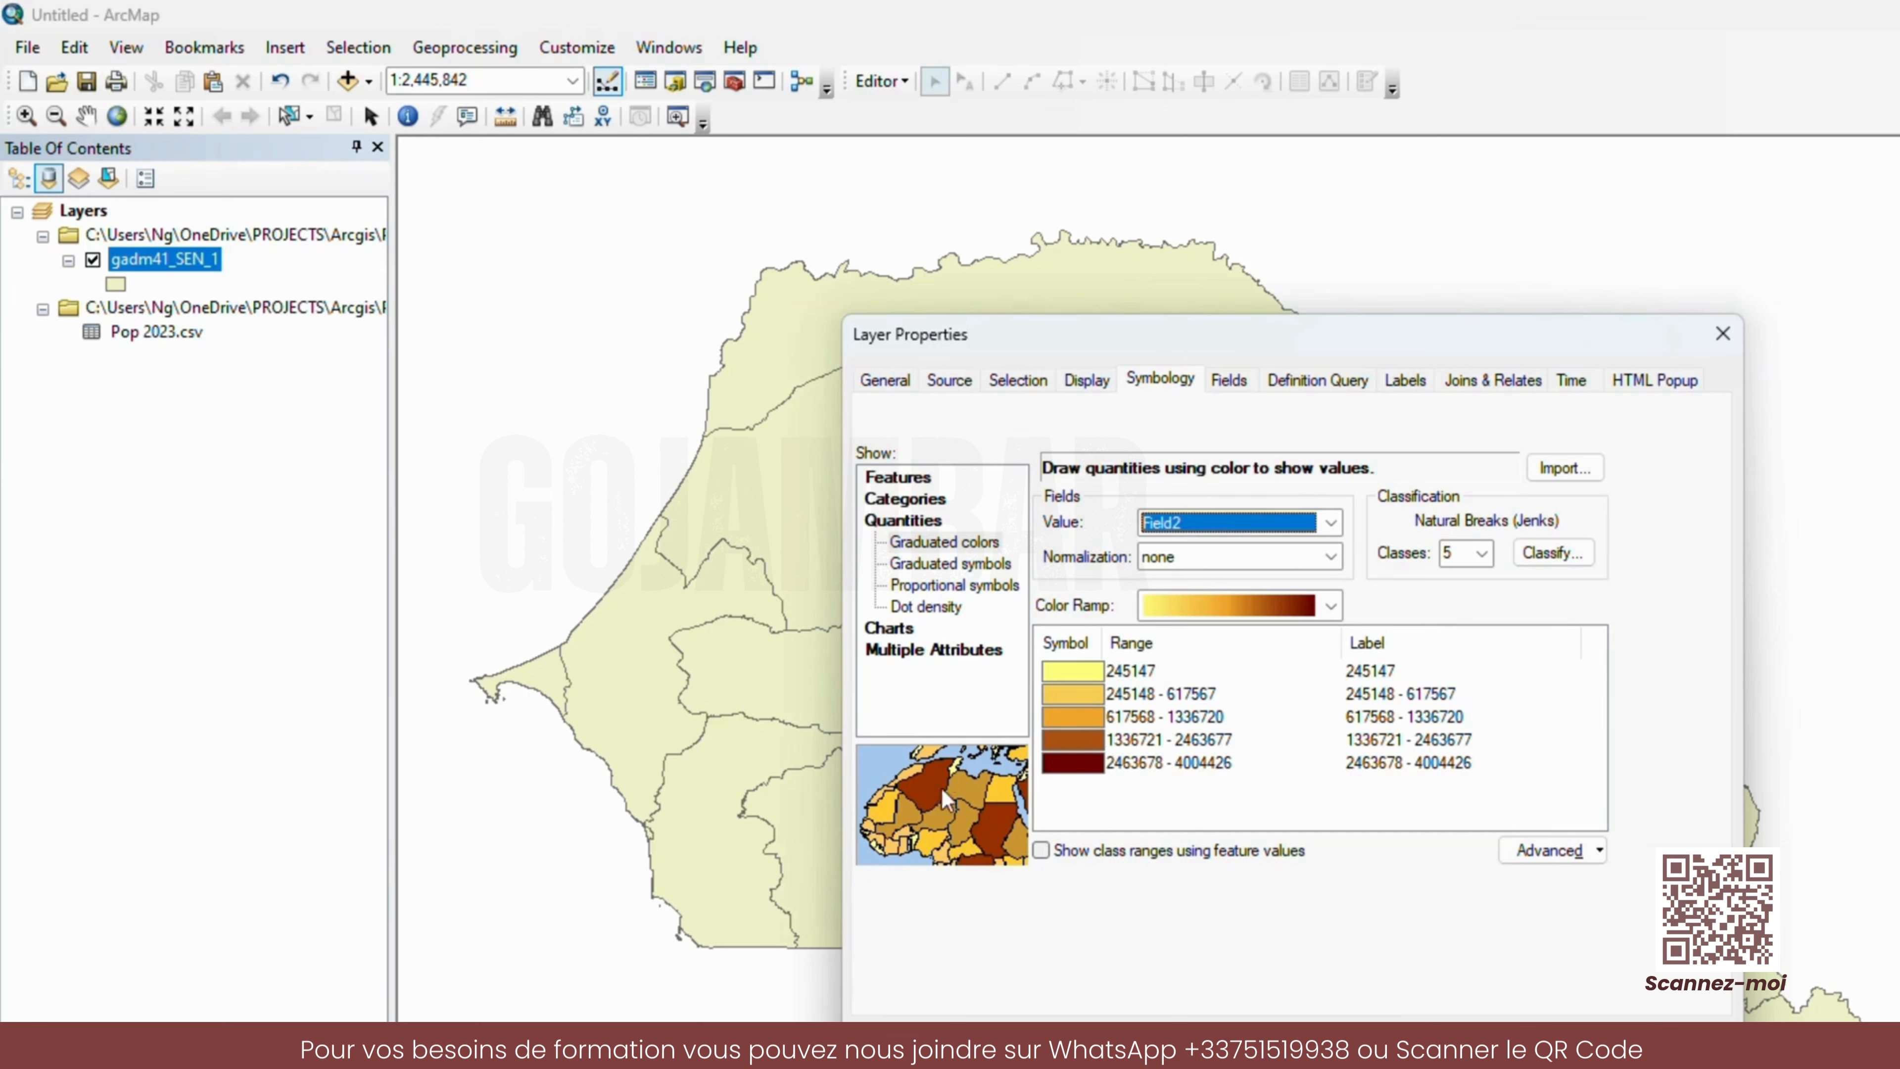
- Preview the graduated symbols and proportional symbols renderers, and return to graduated colors
left_click(951, 563)
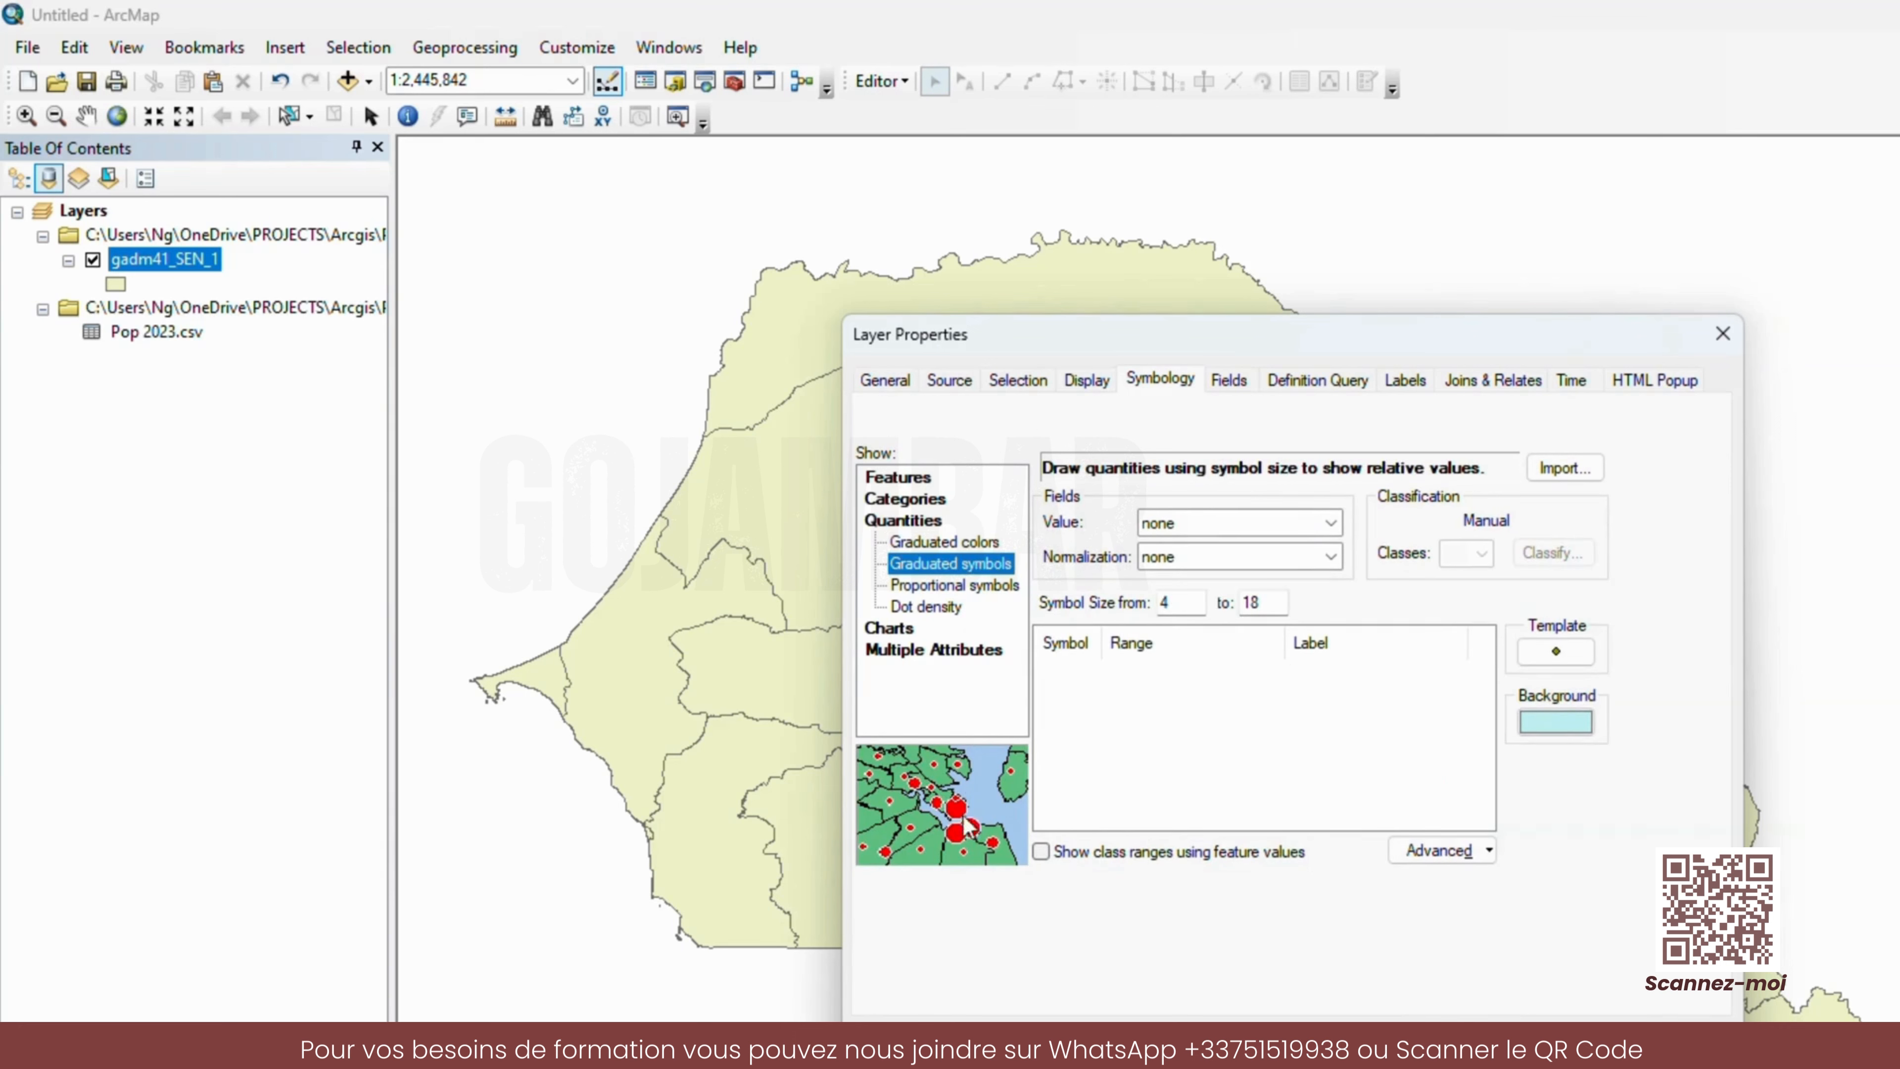
left_click(958, 586)
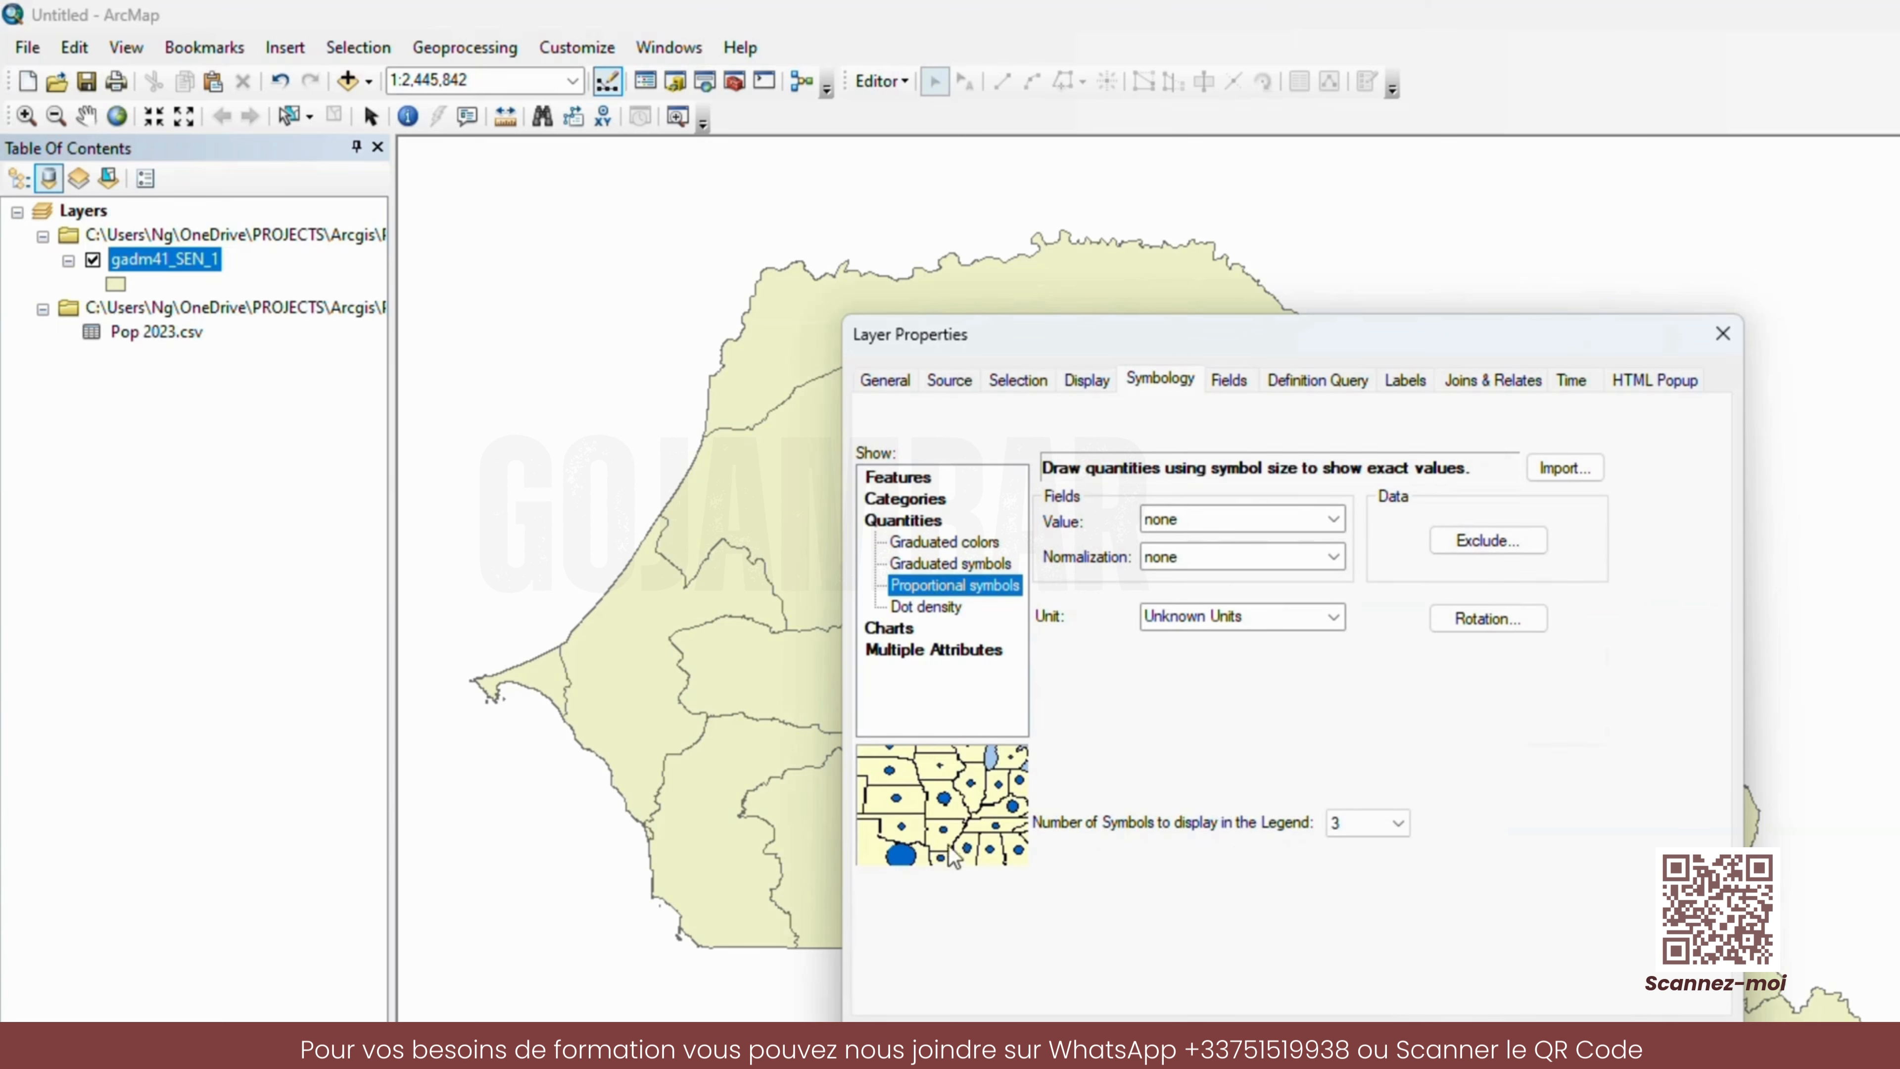
left_click(944, 544)
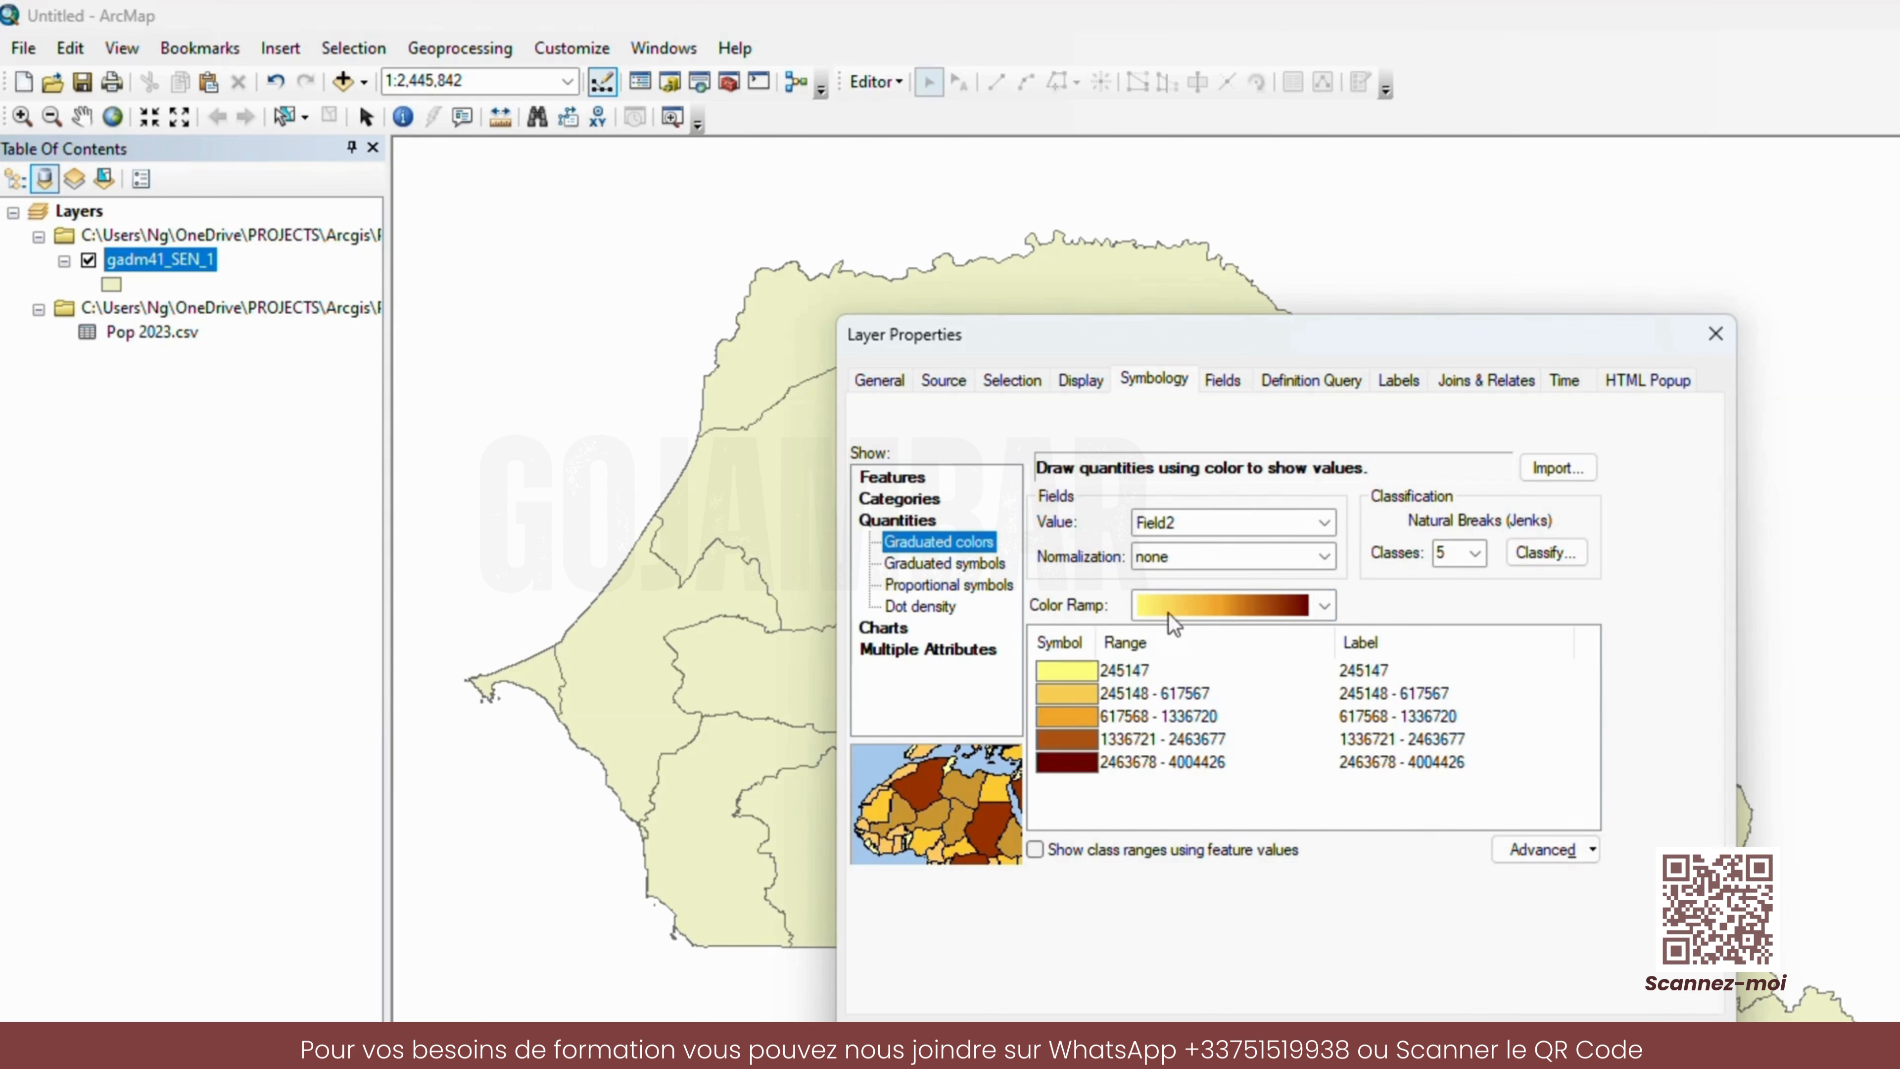
- Set the graduated colors to the light-to-bright green color ramp
left_click(1324, 605)
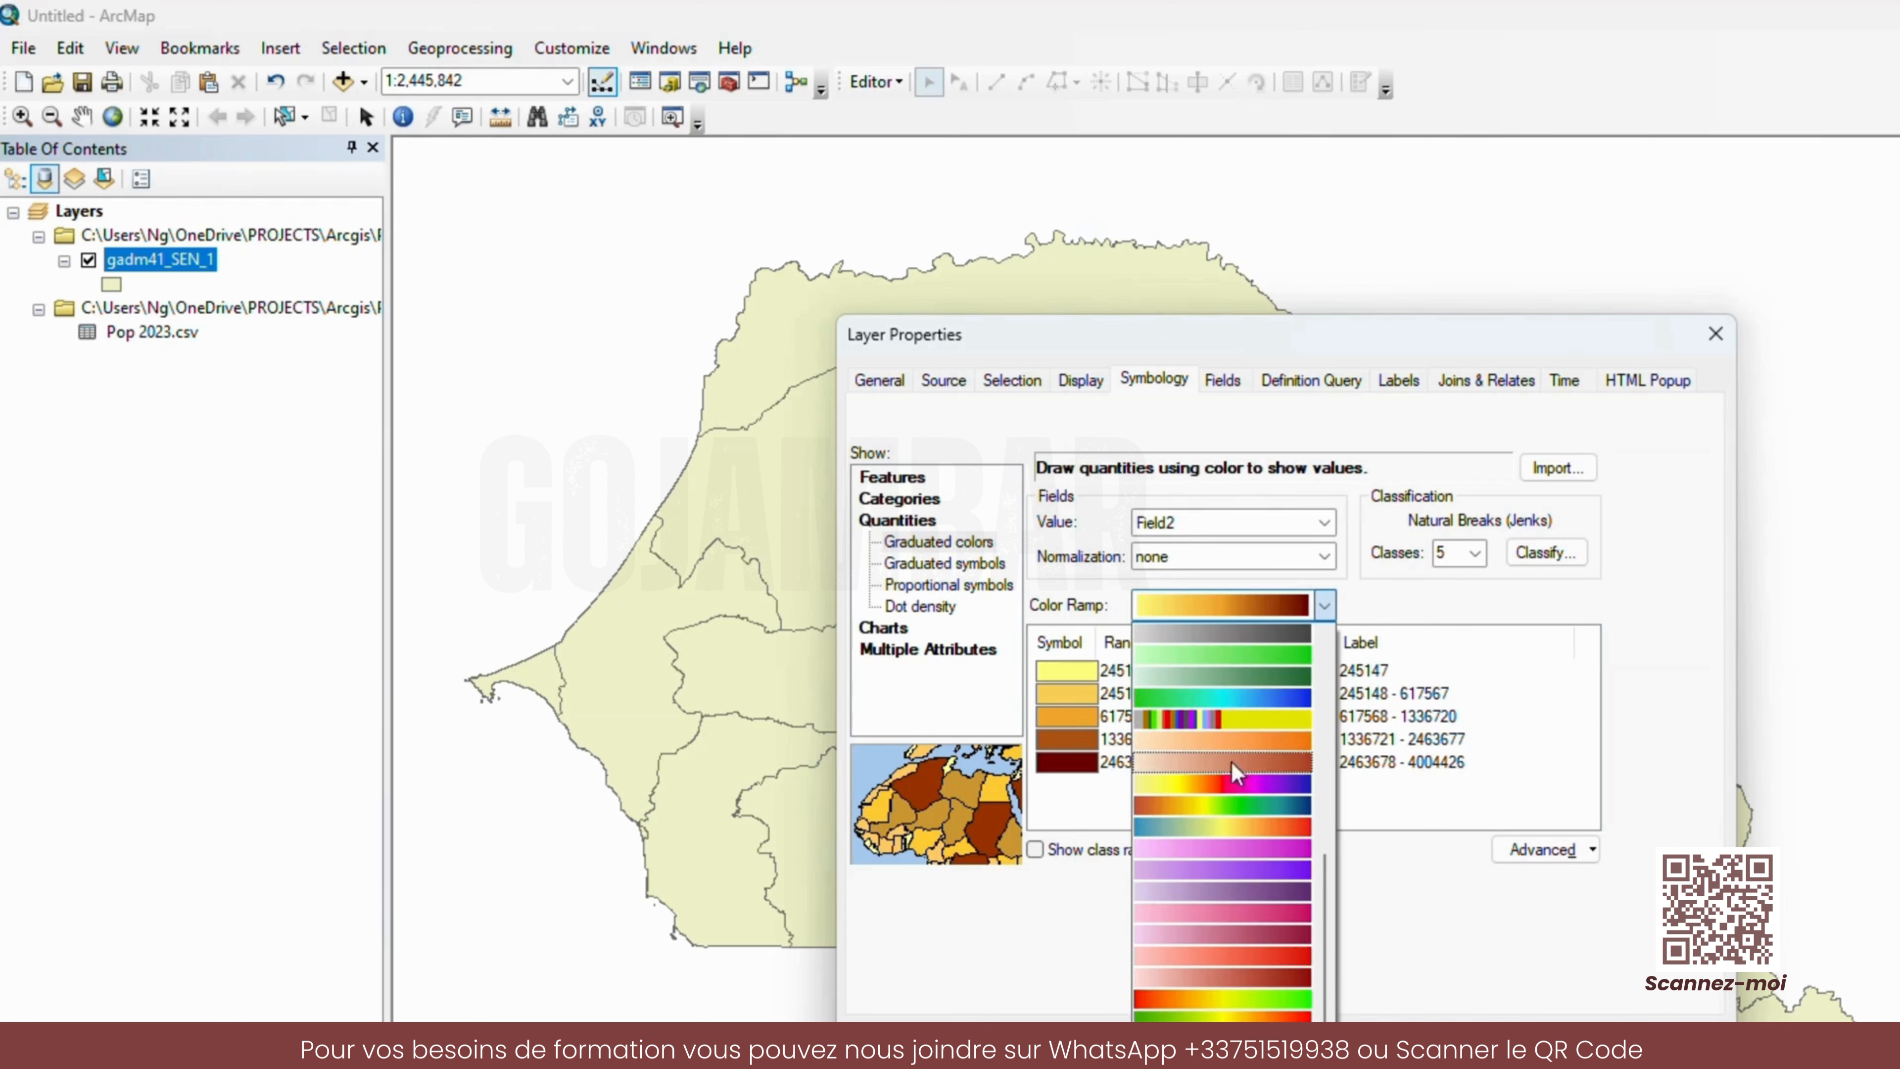
left_click(1213, 658)
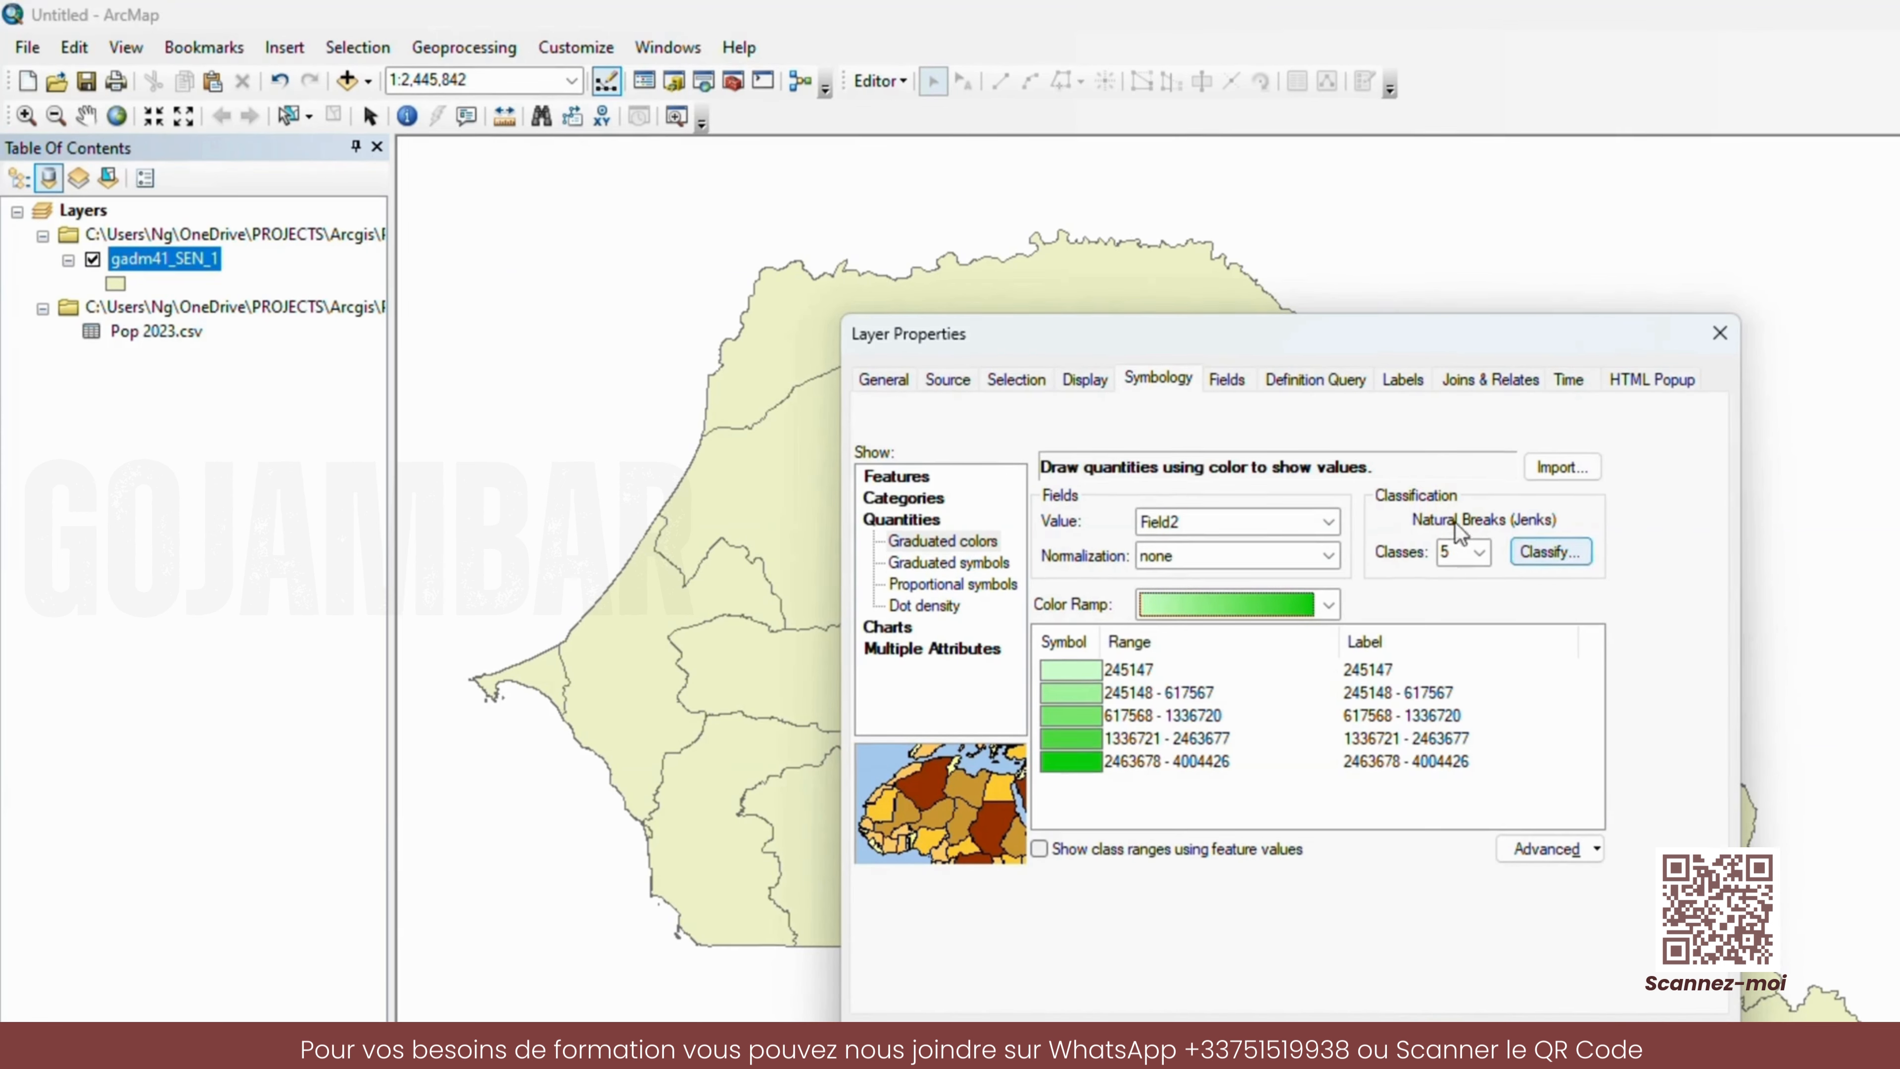
- Review the available classification methods for Field2 and close the classification settings without changing them
left_click(1548, 552)
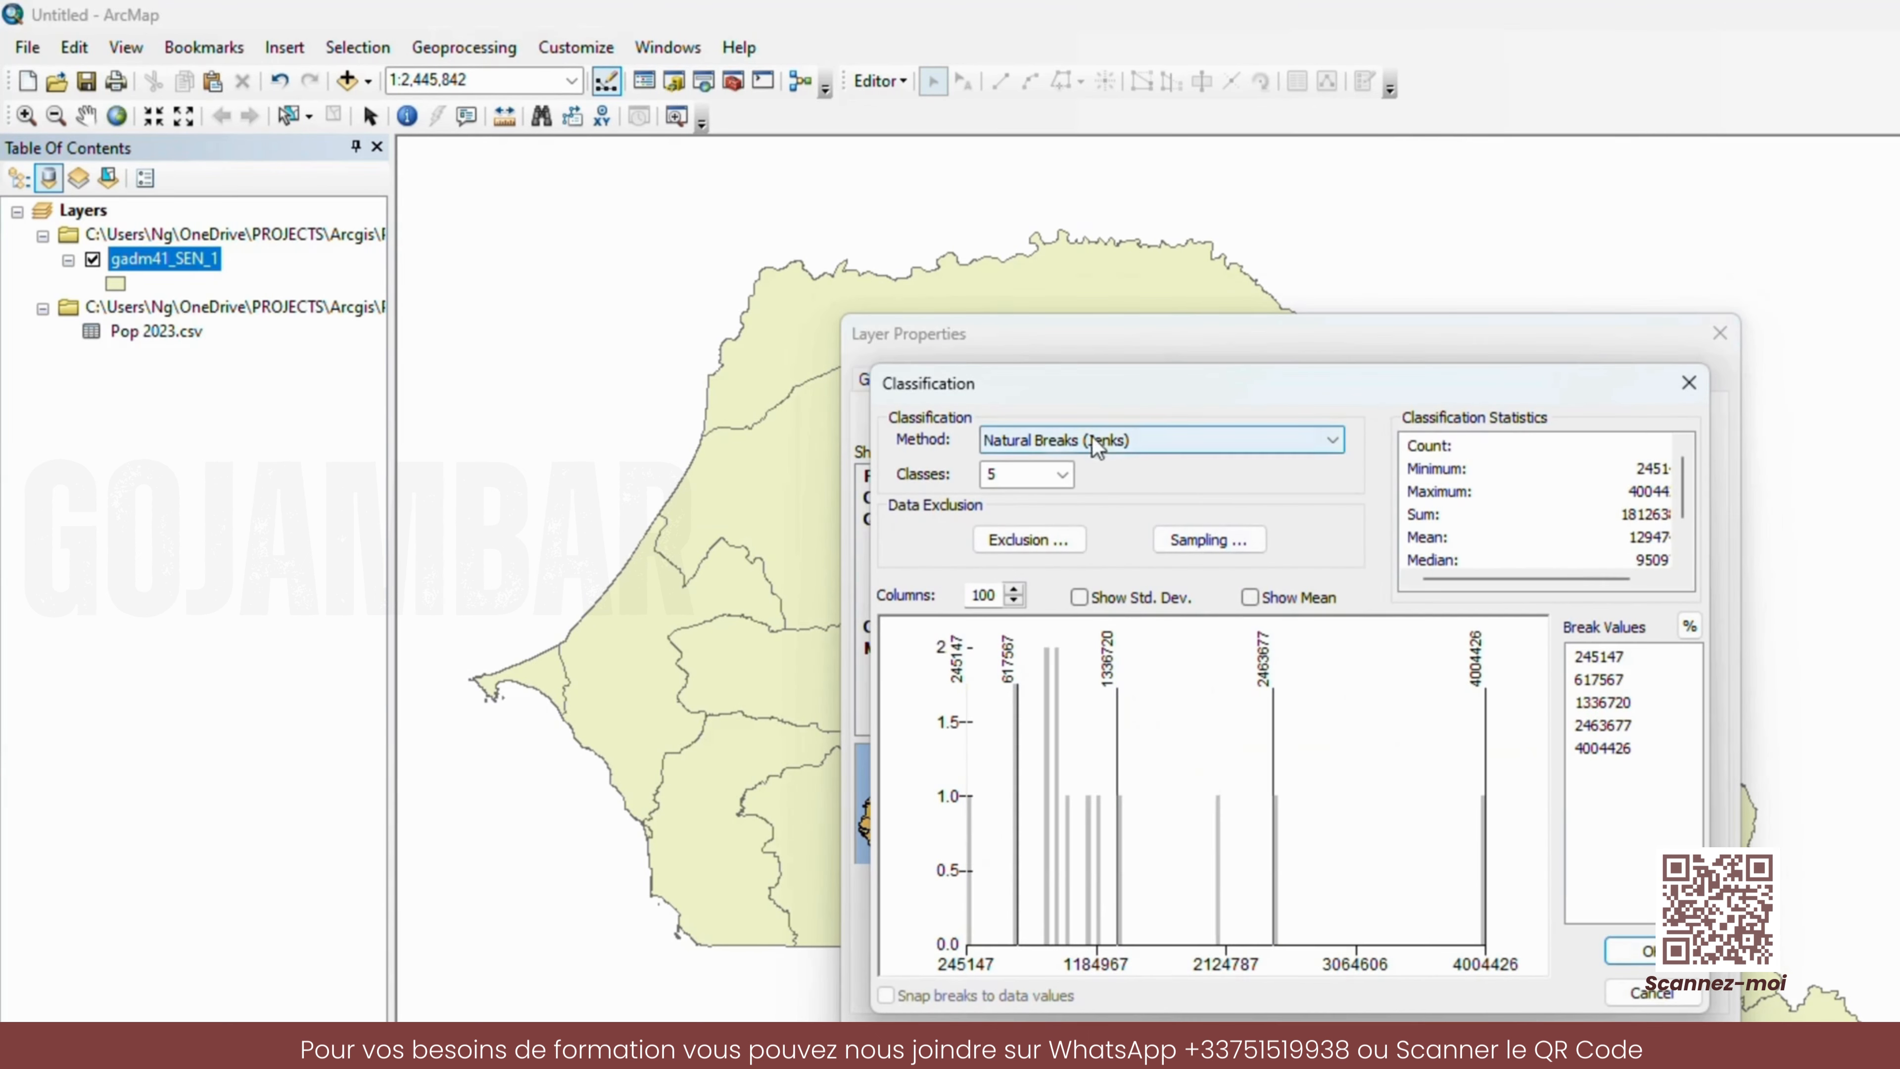
left_click(1119, 443)
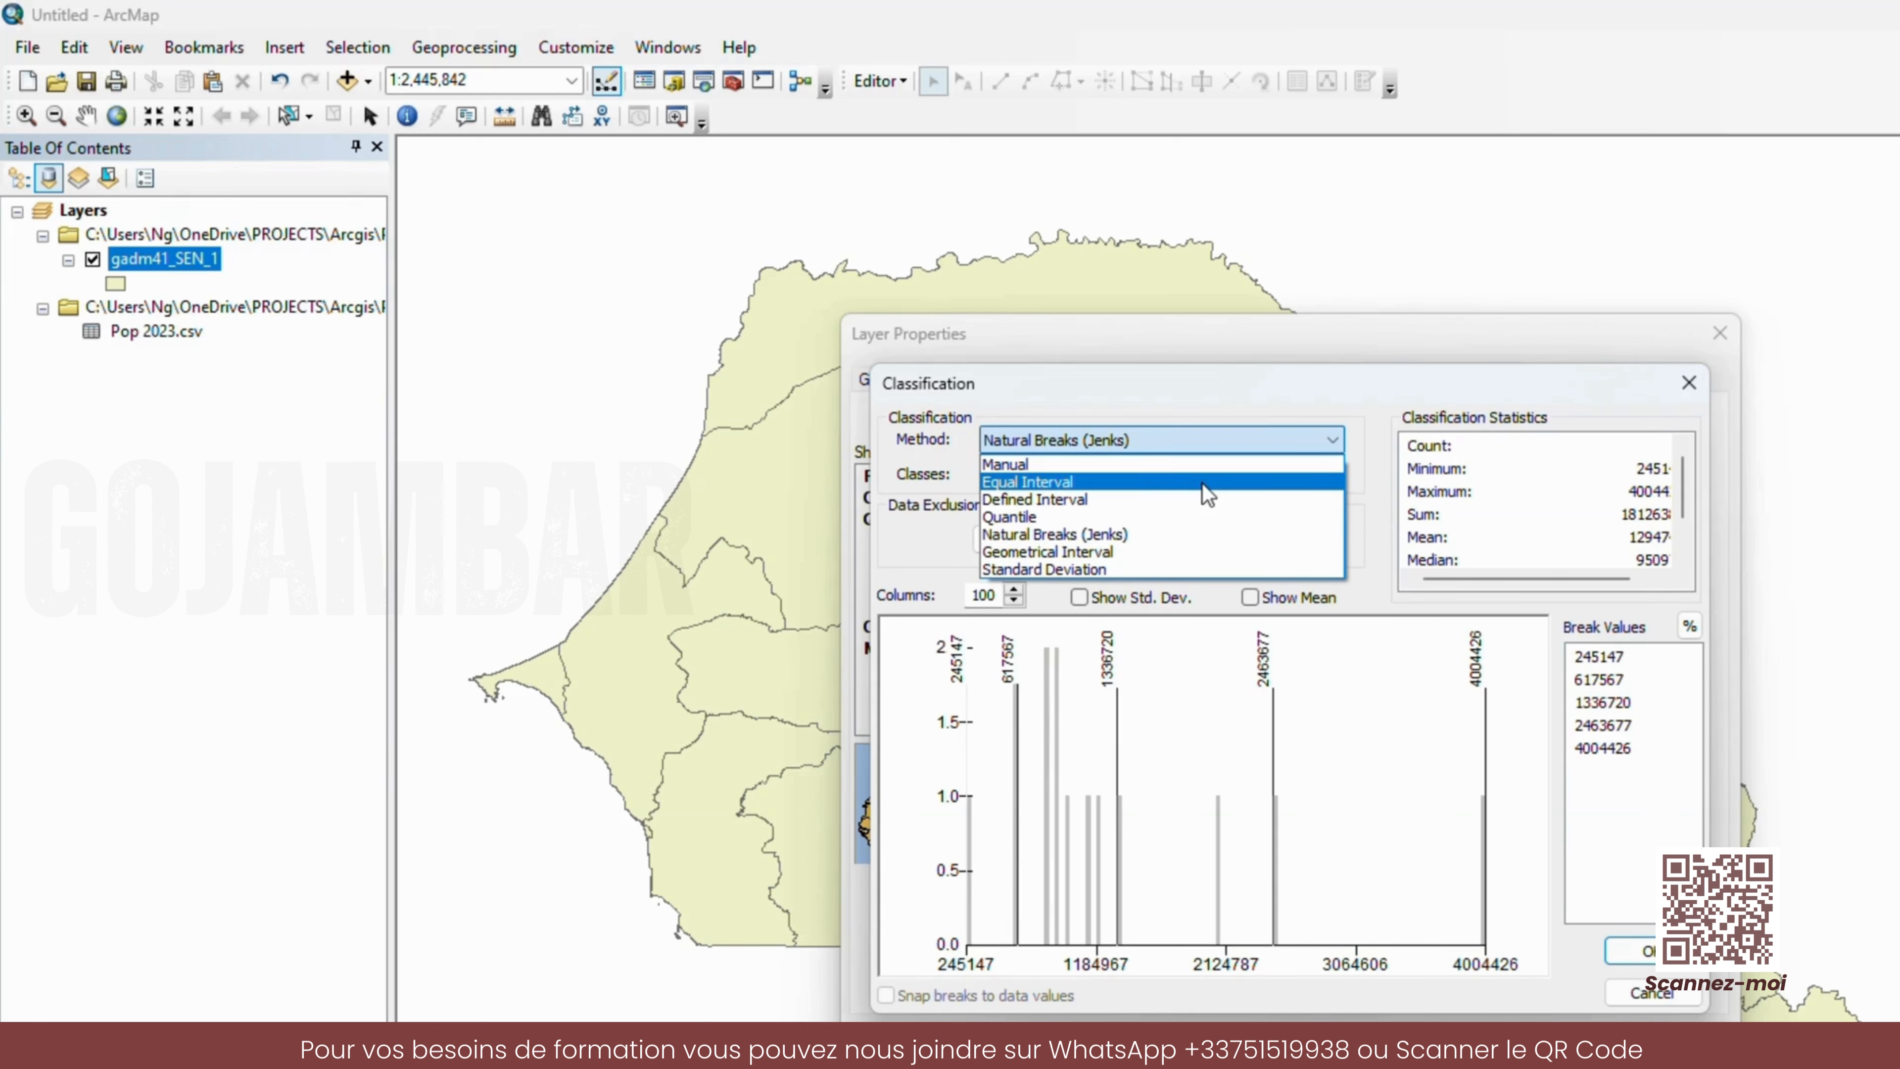
left_click(1689, 385)
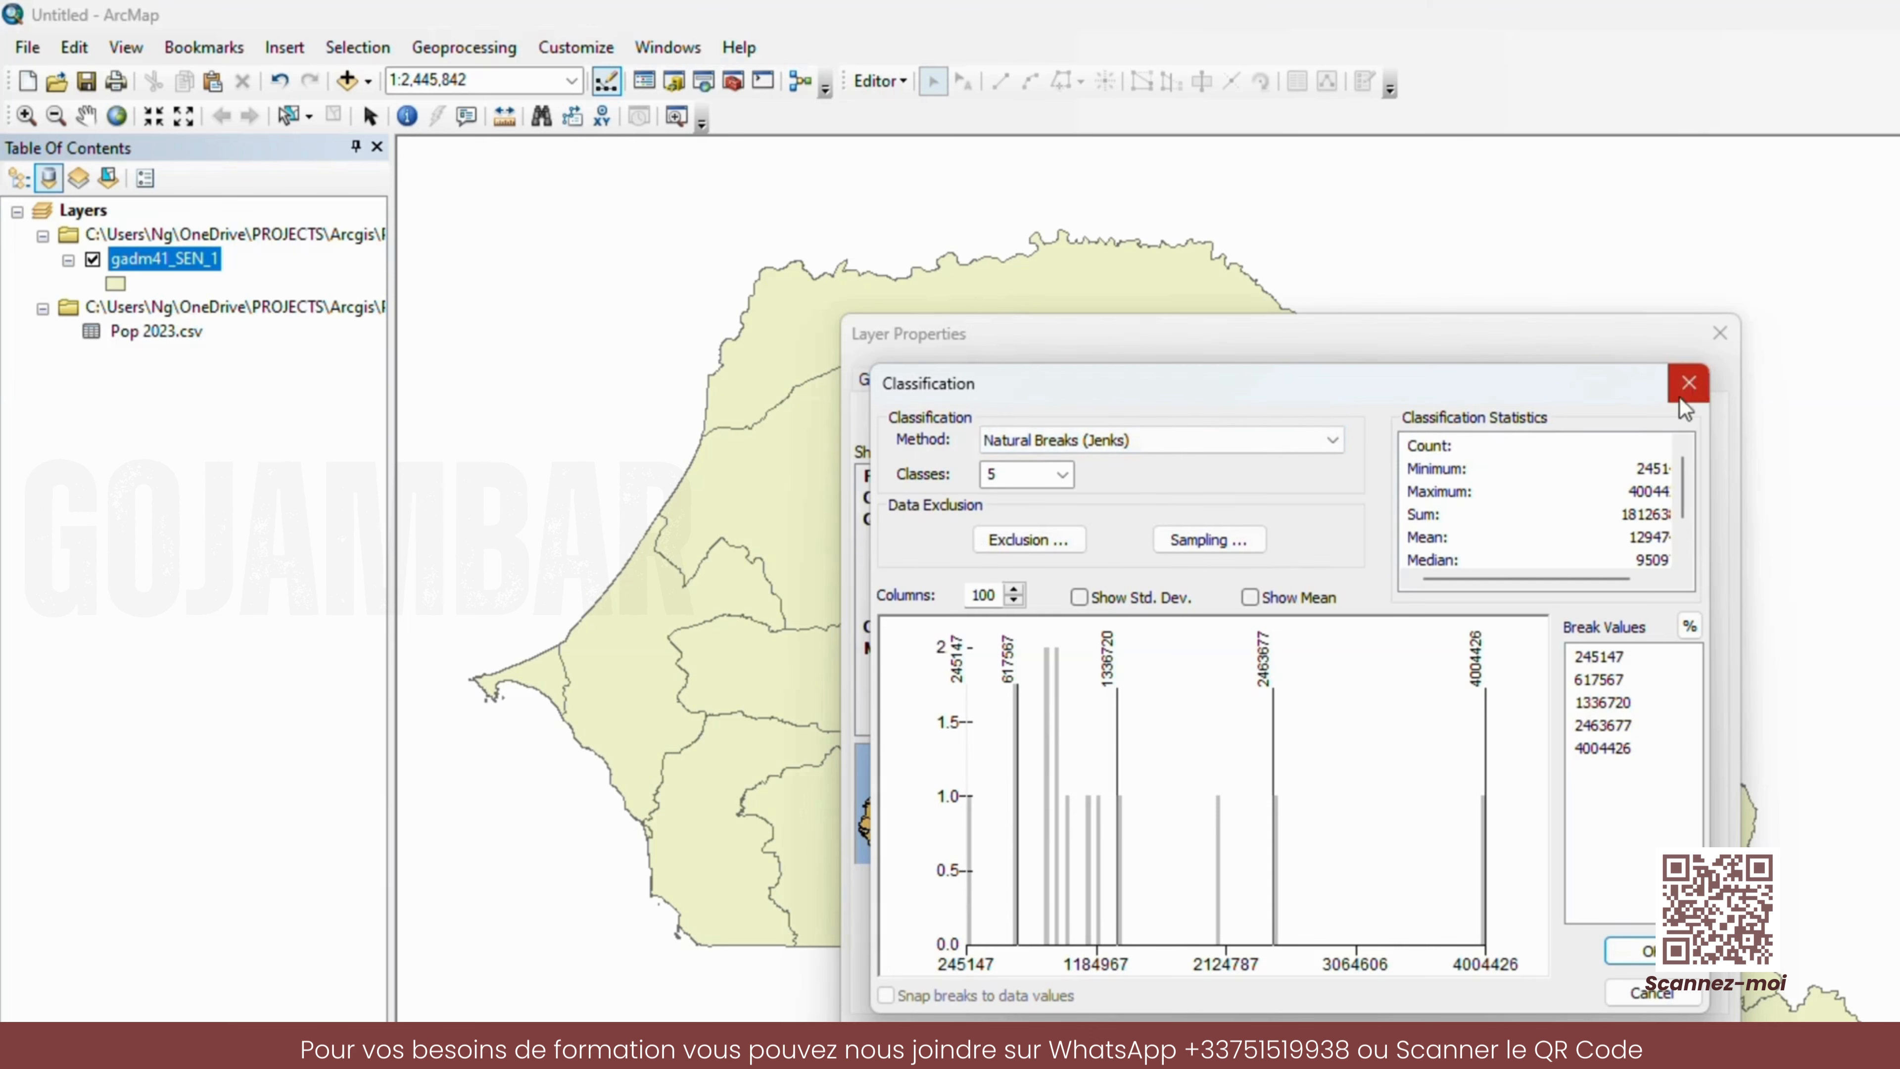
left_click(1690, 385)
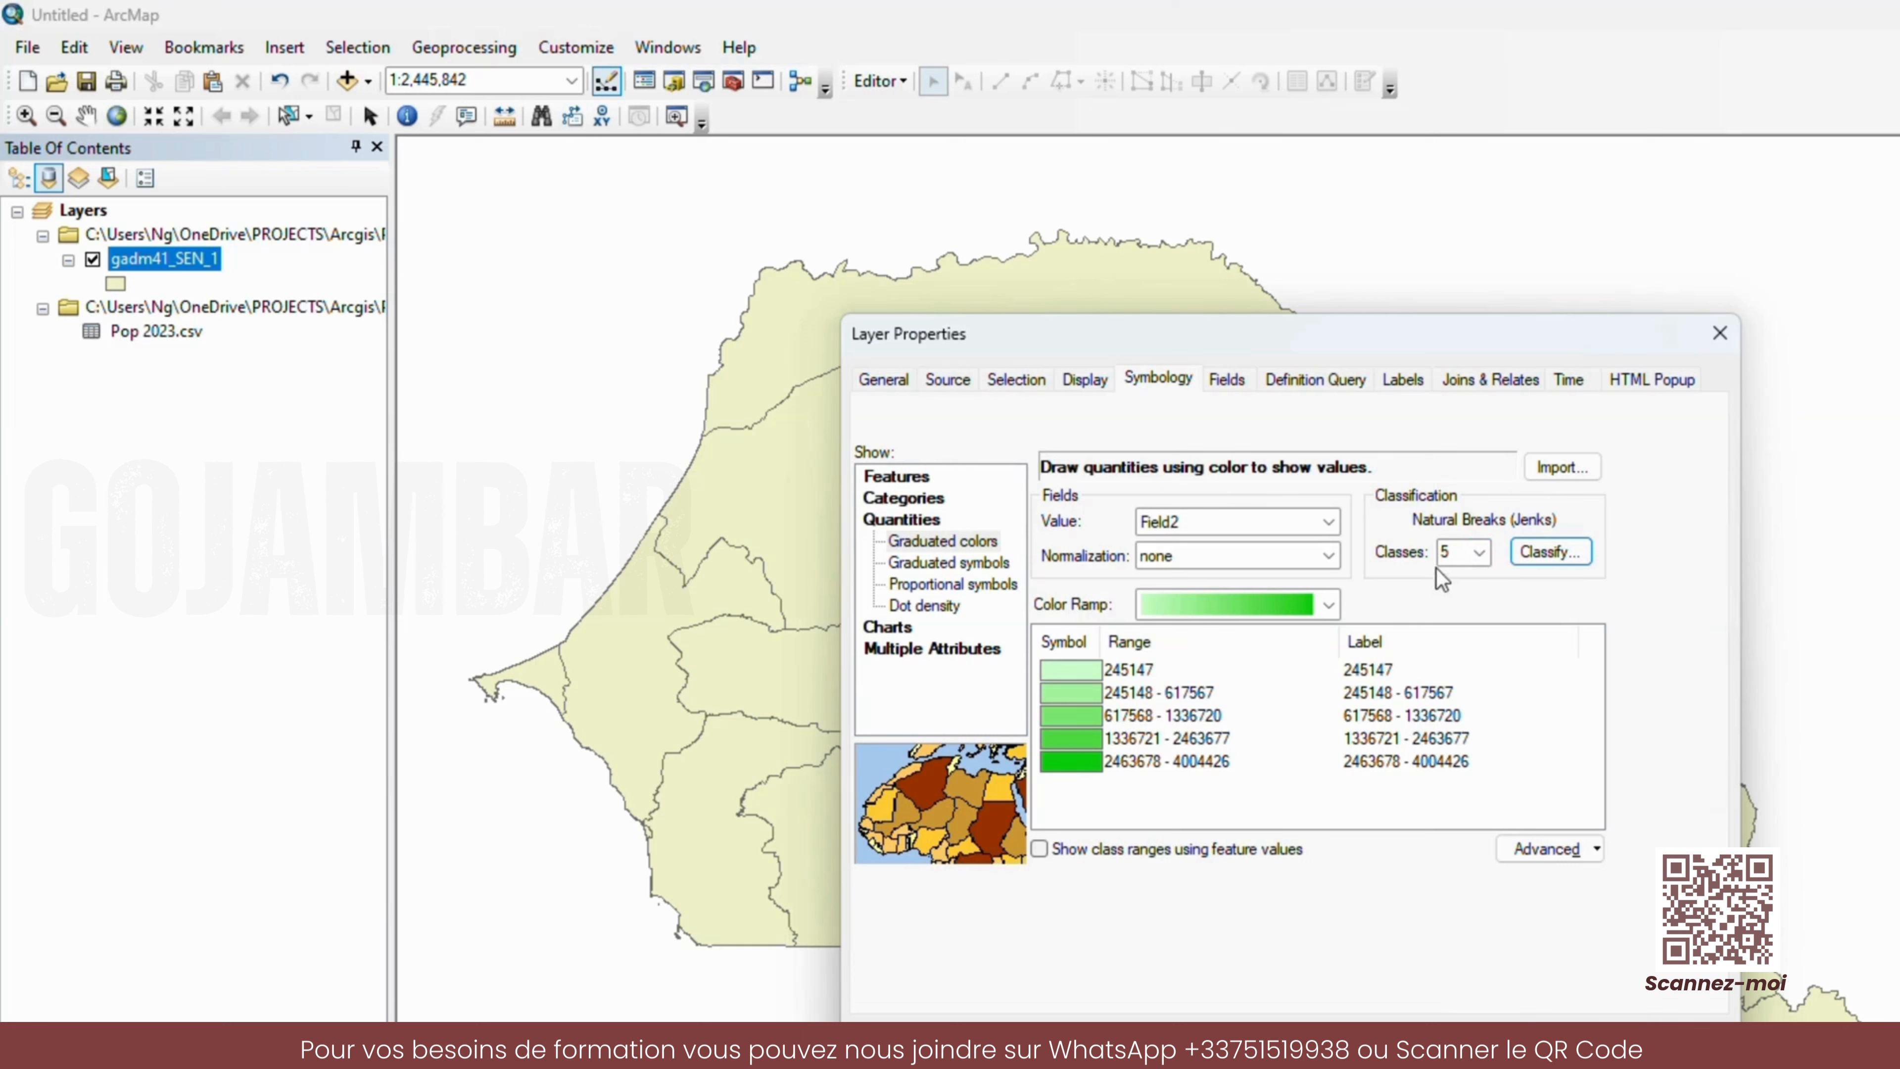
- Try six classes for the Field2 classification and return to five classes
left_click(1122, 672)
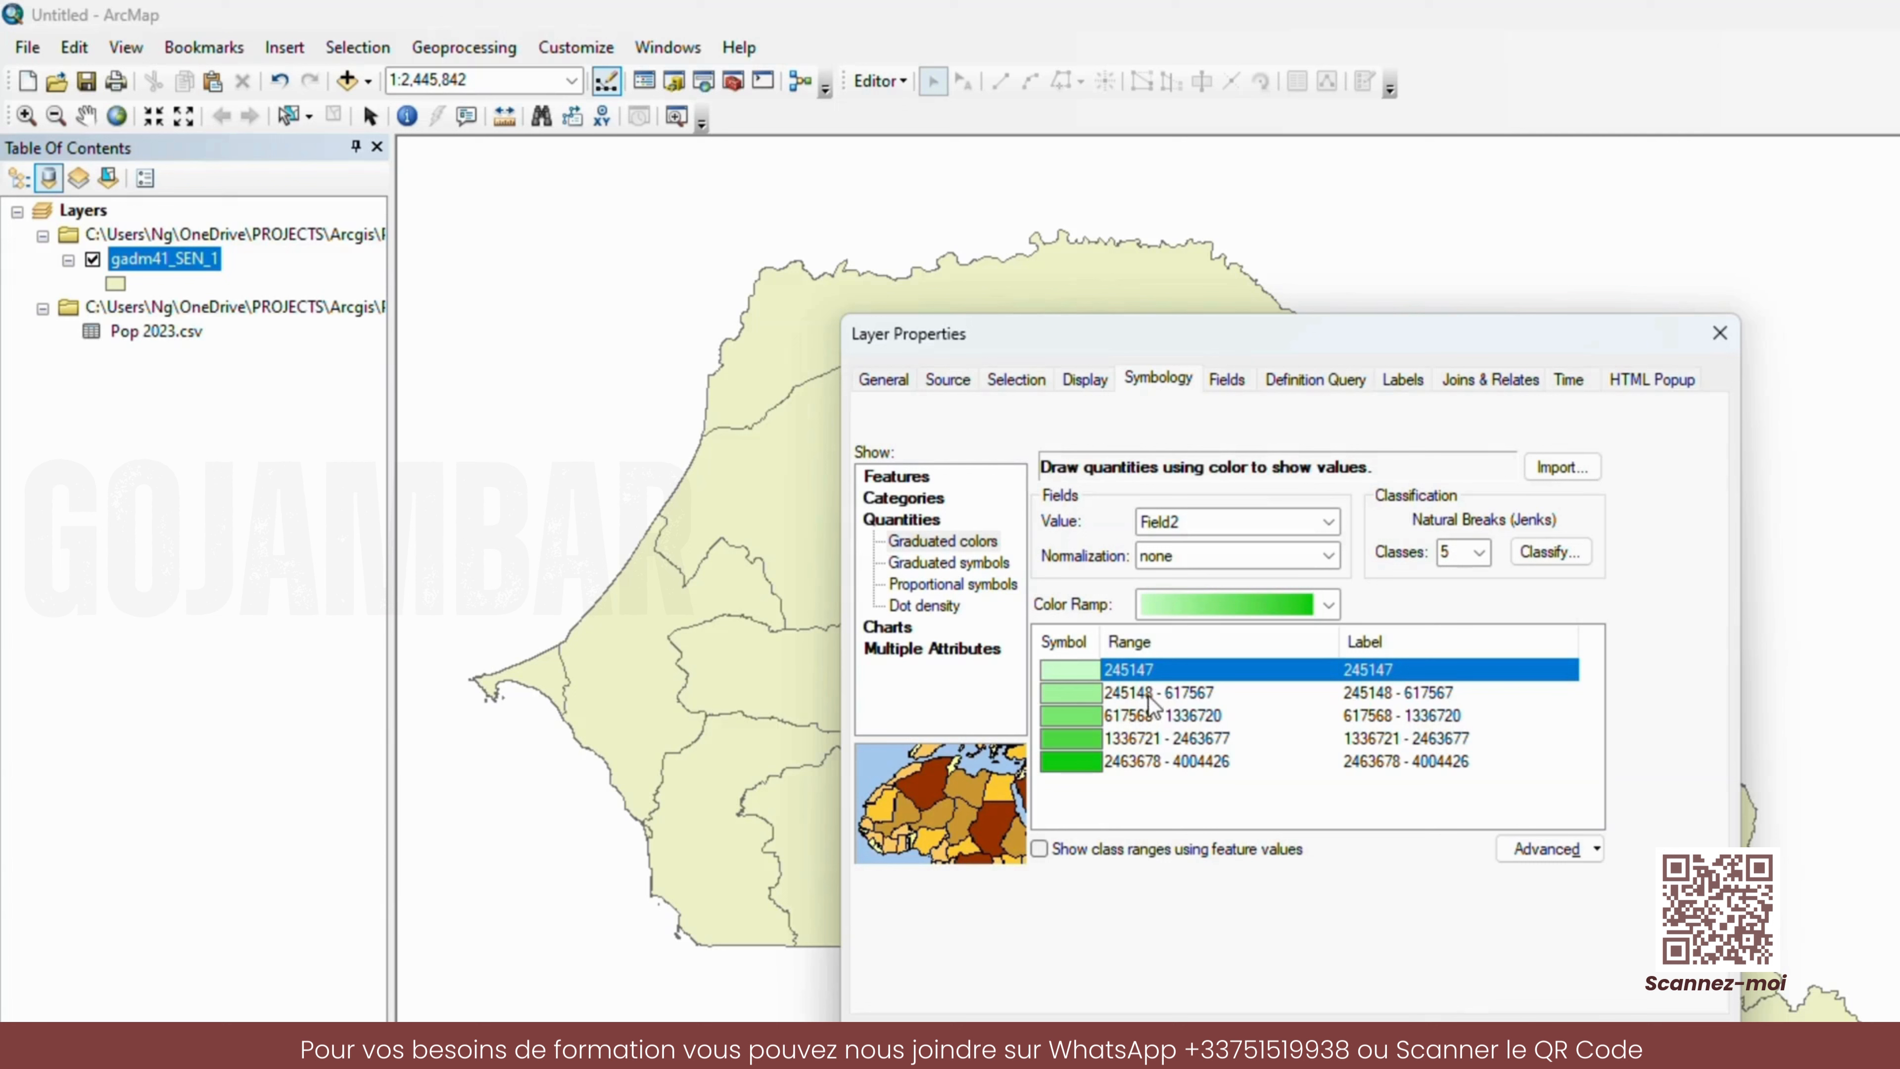
left_click(1479, 552)
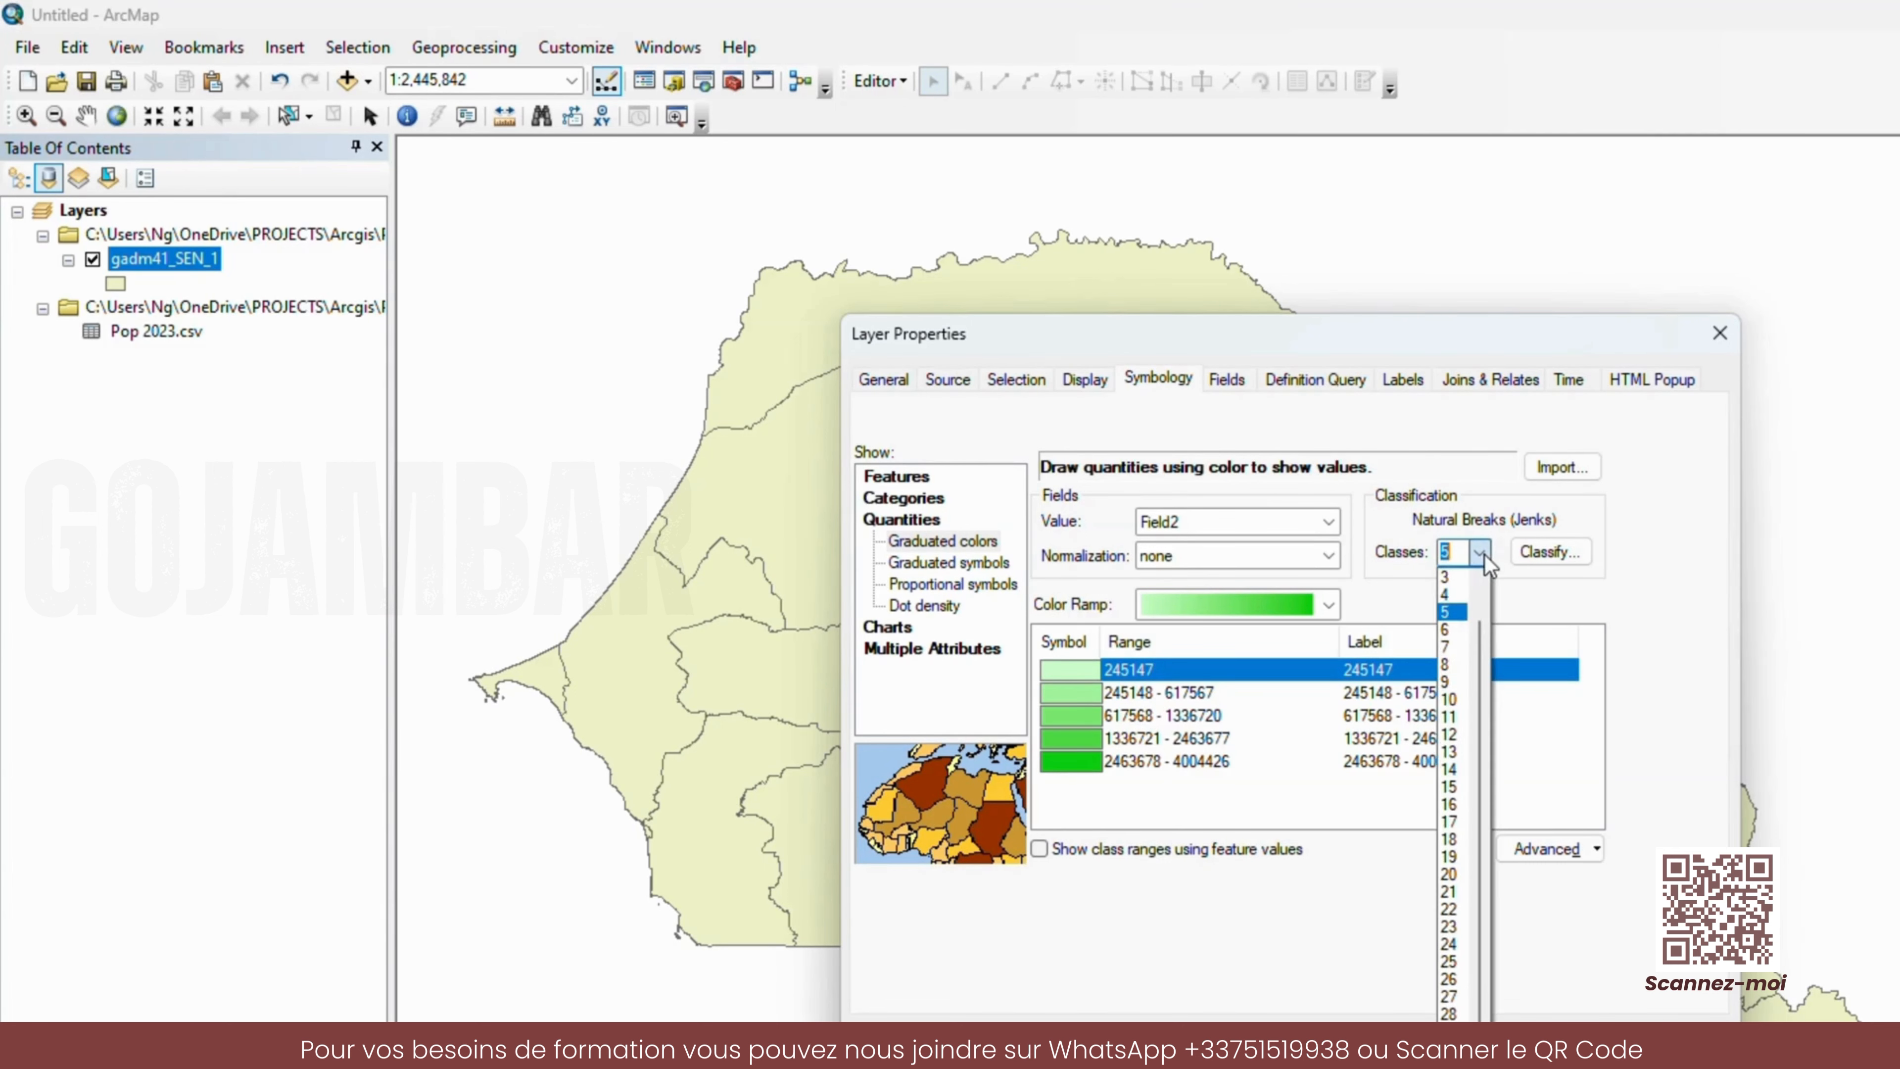
left_click(1454, 630)
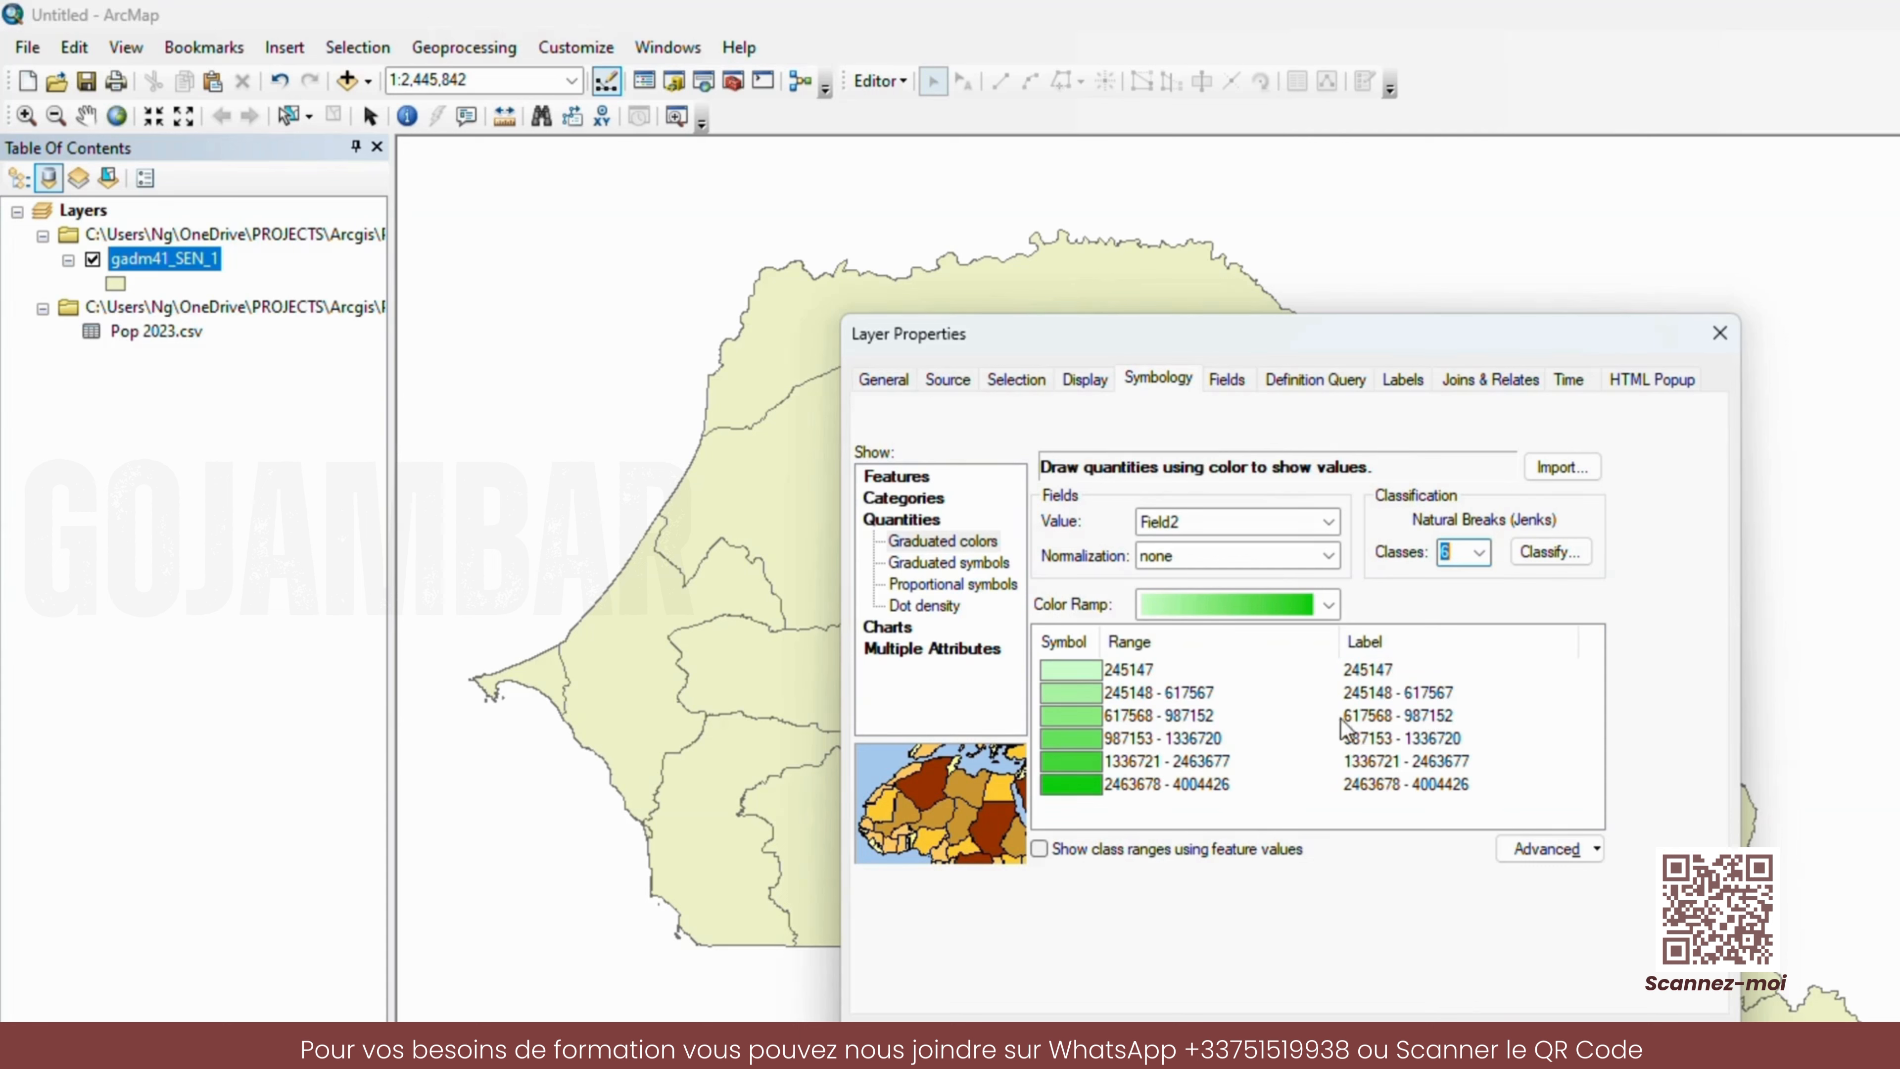
left_click(1479, 554)
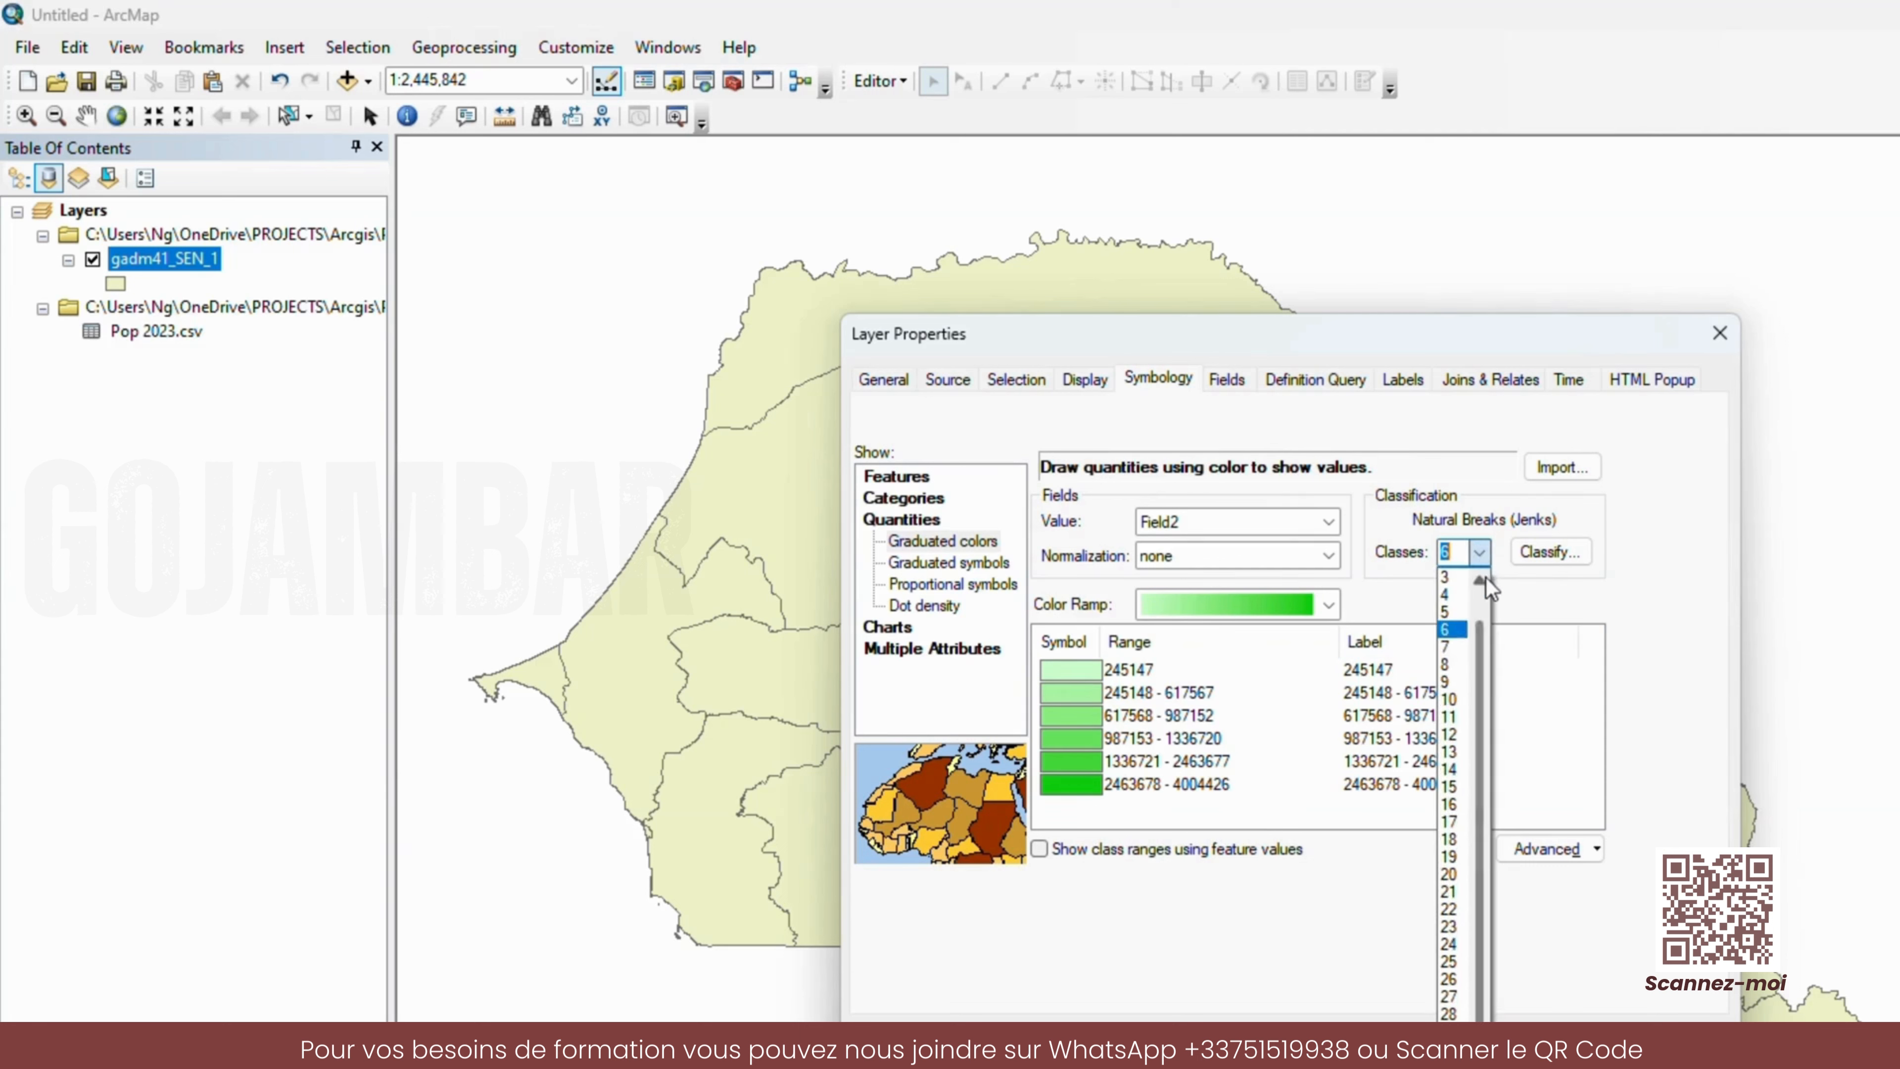
left_click(1452, 615)
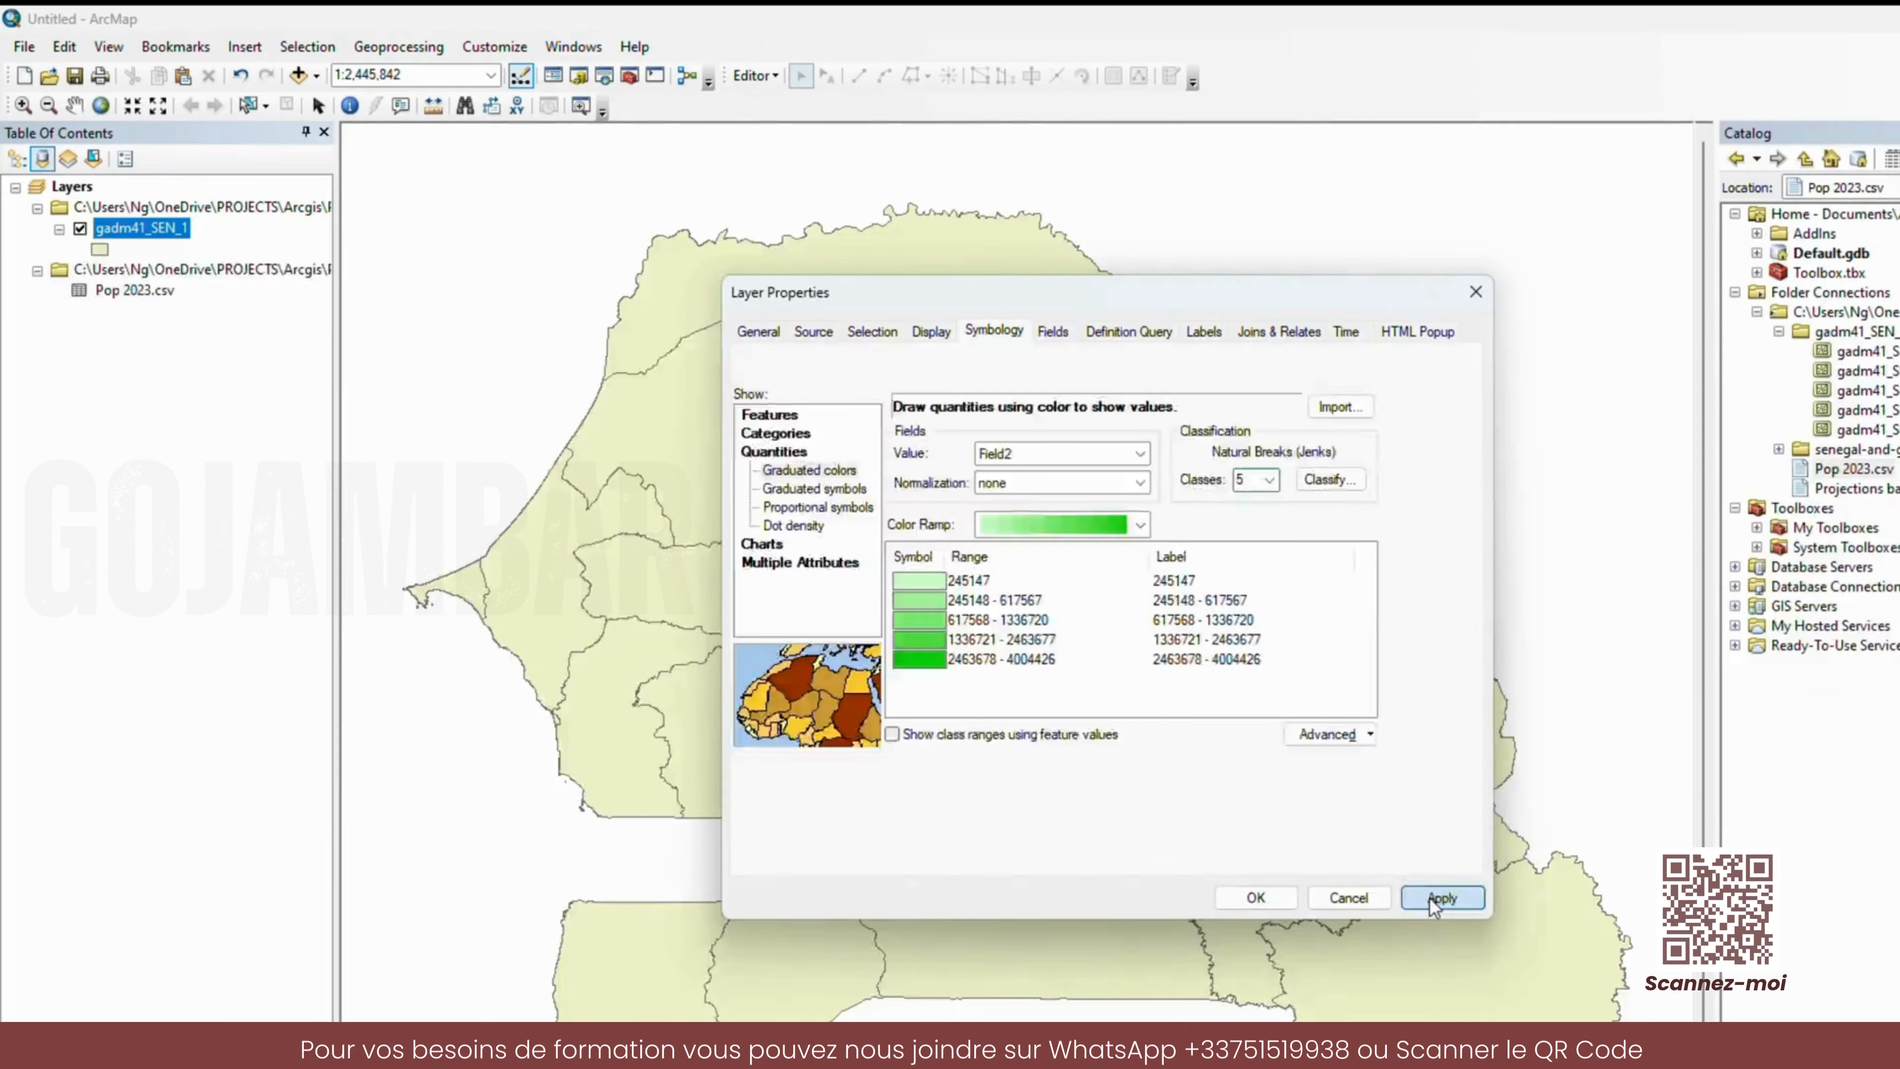
- Apply the green graduated colors to the map, and recolor the classes with the light-to-dark red ramp
left_click(1440, 898)
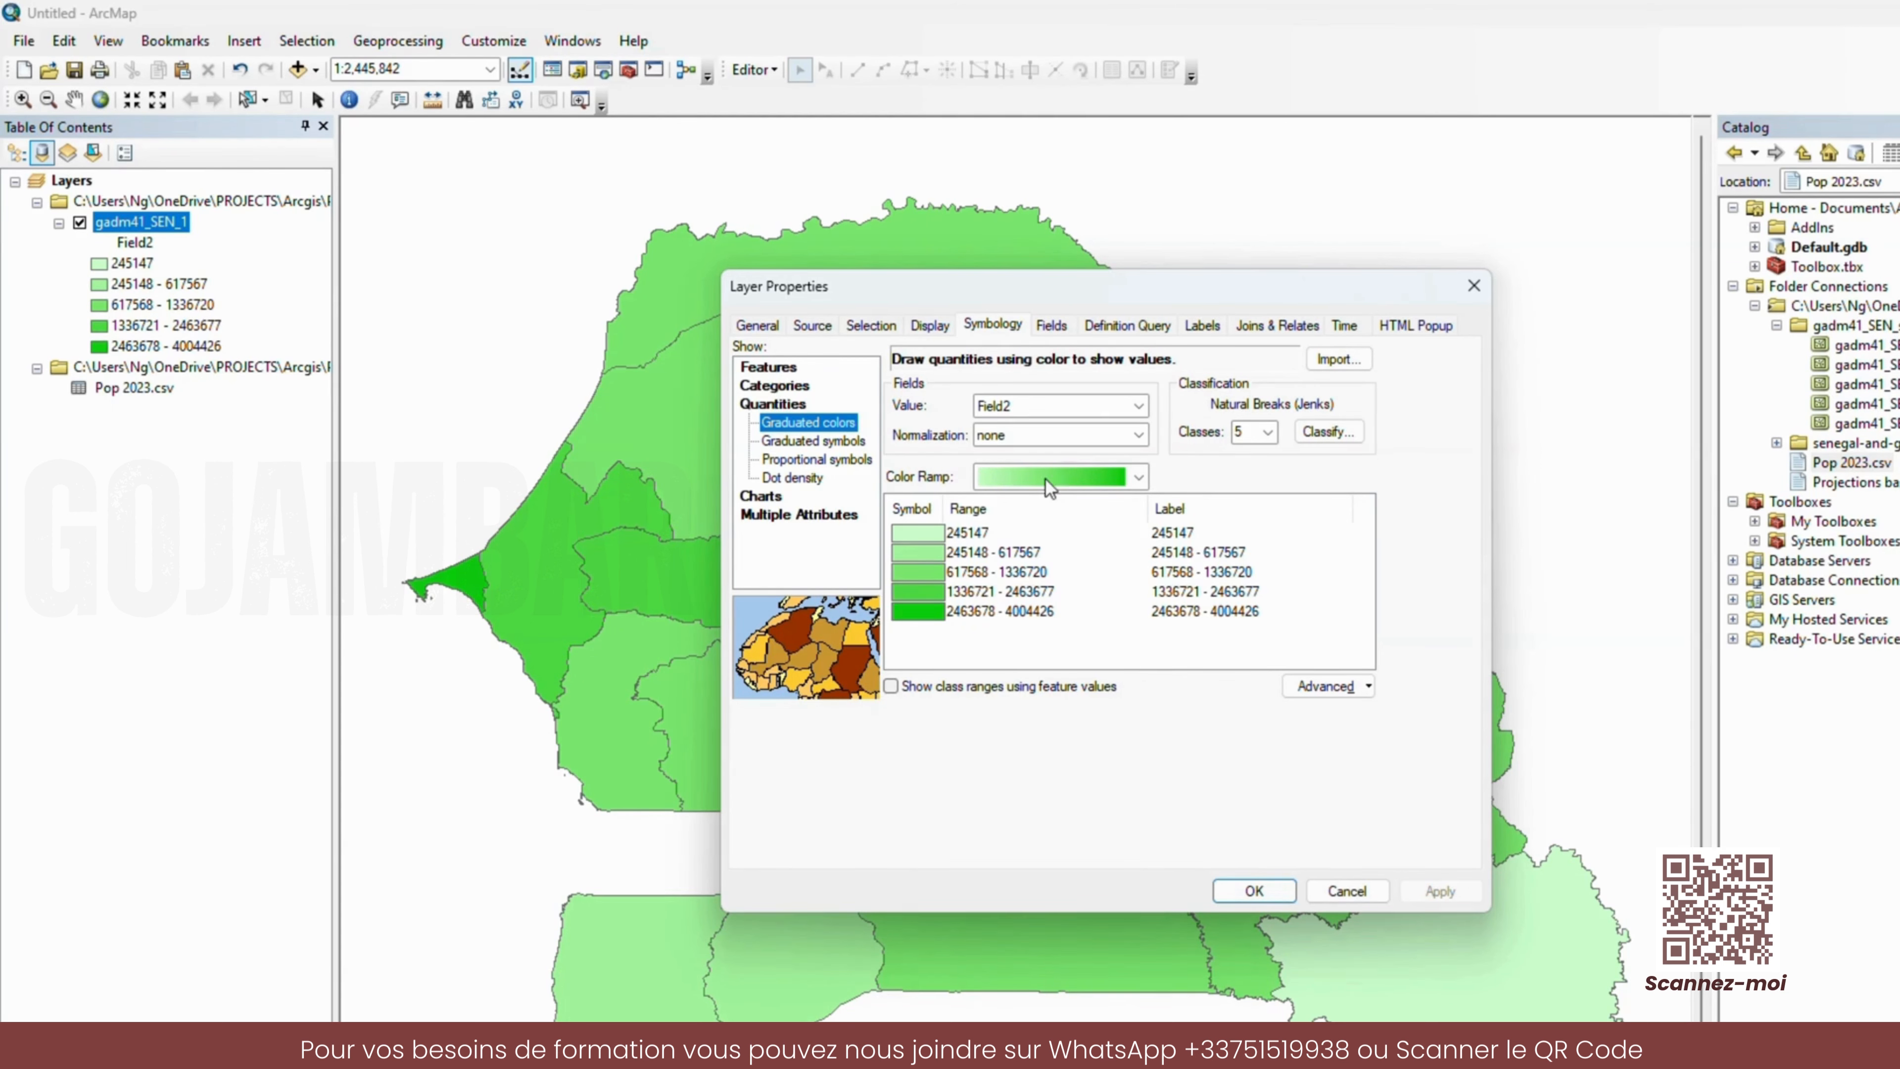
left_click(1069, 479)
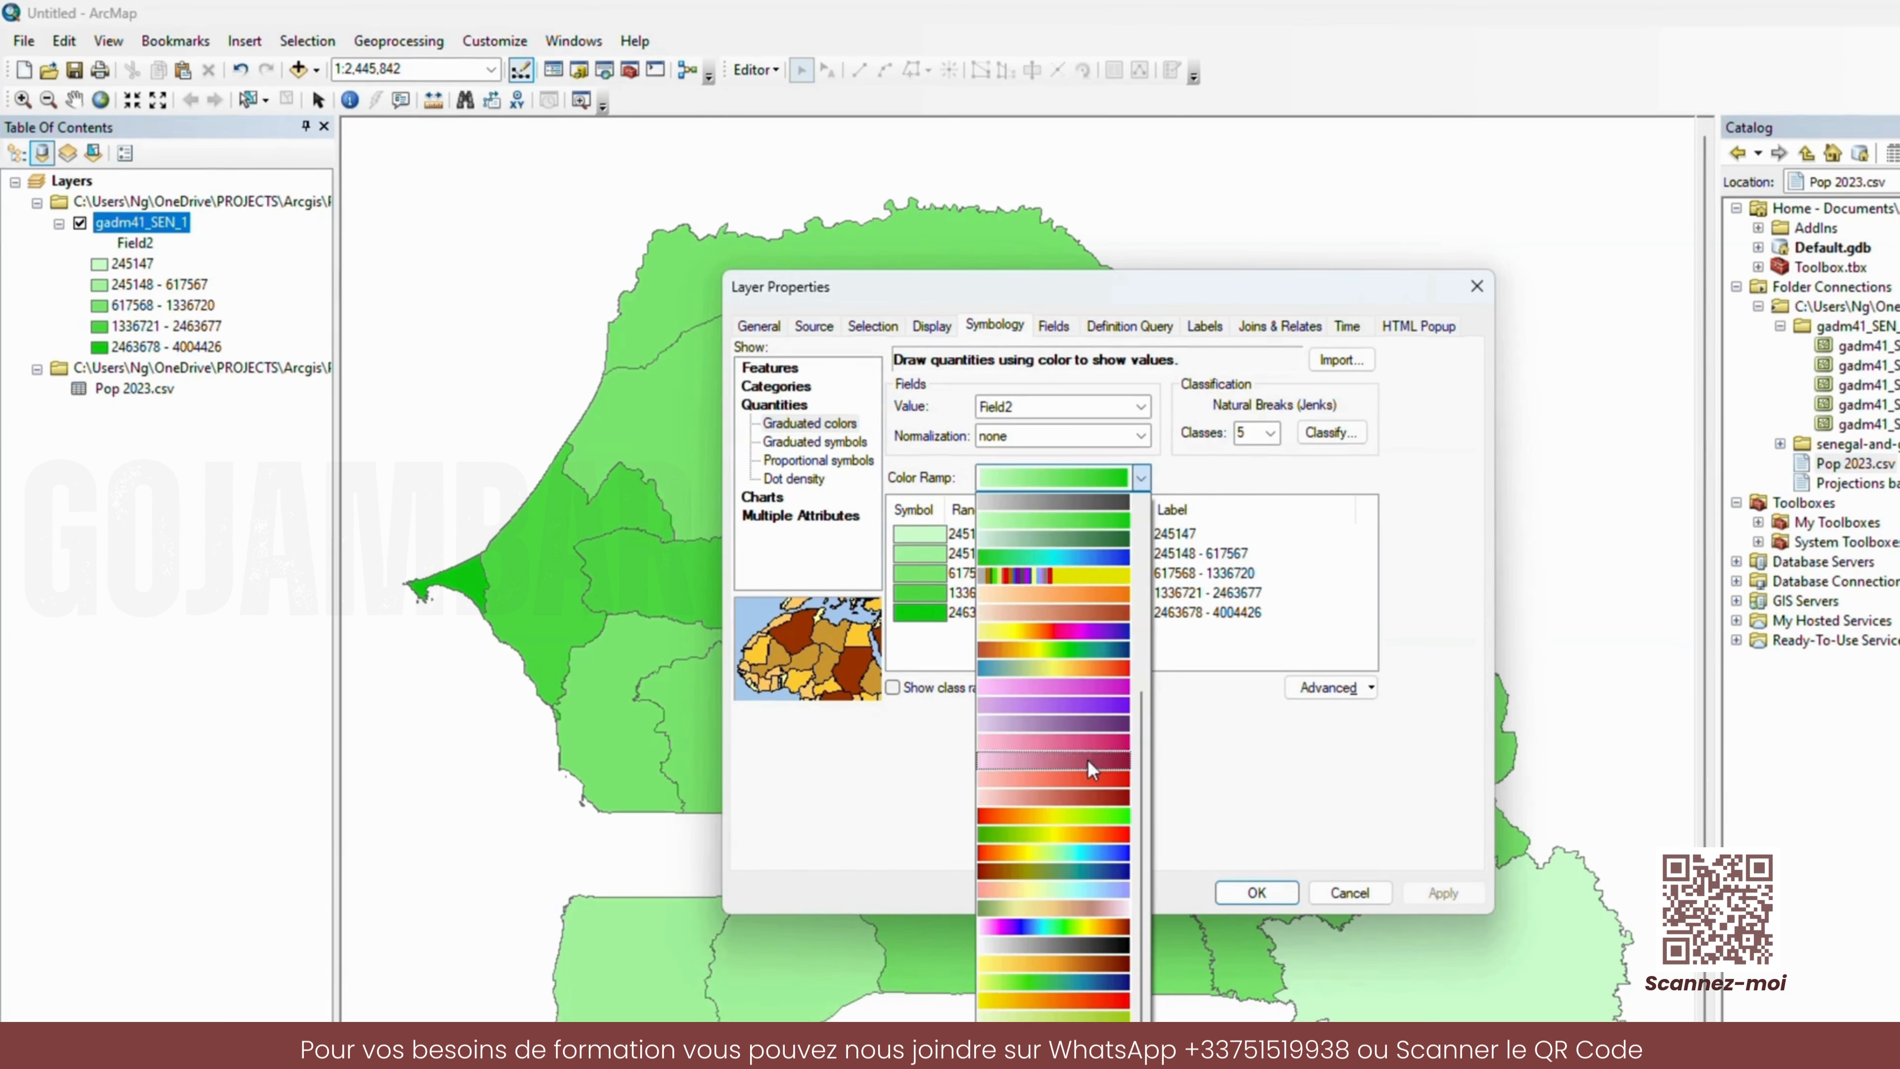
left_click(1059, 798)
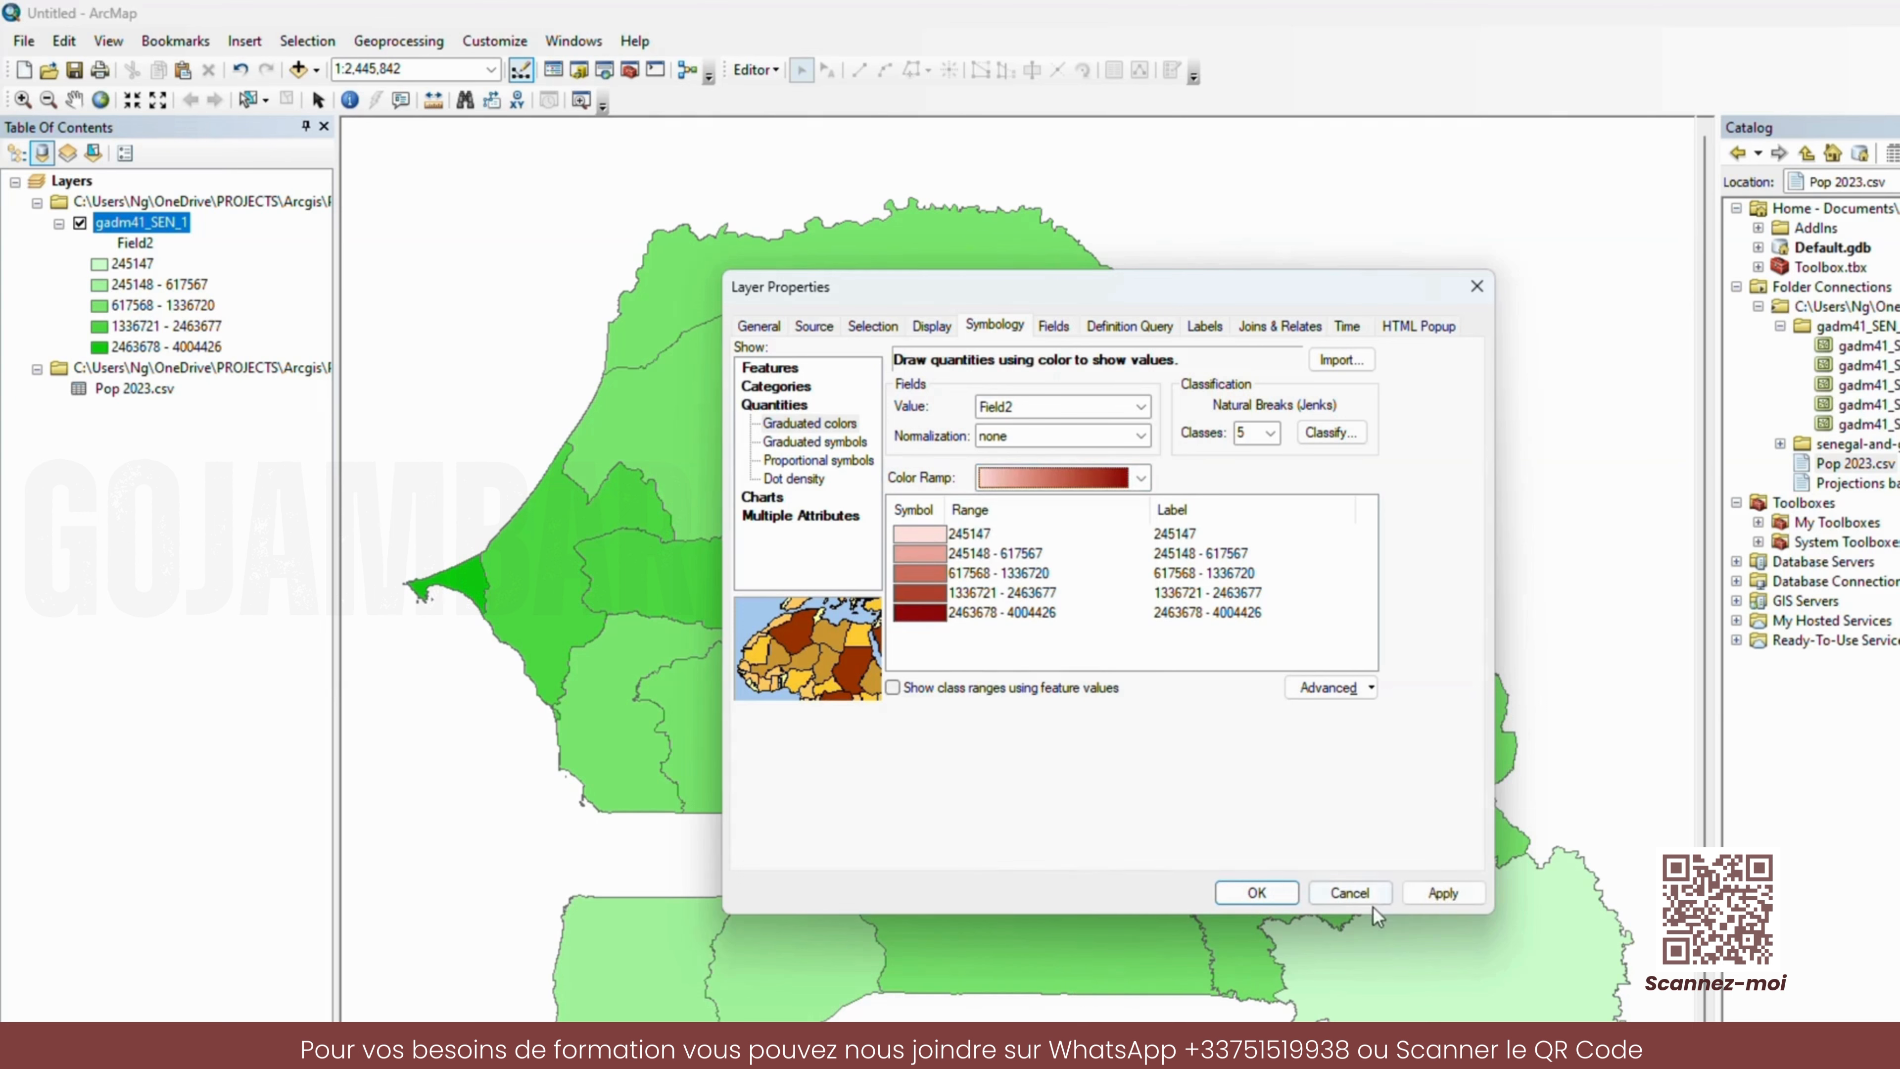
left_click(1429, 889)
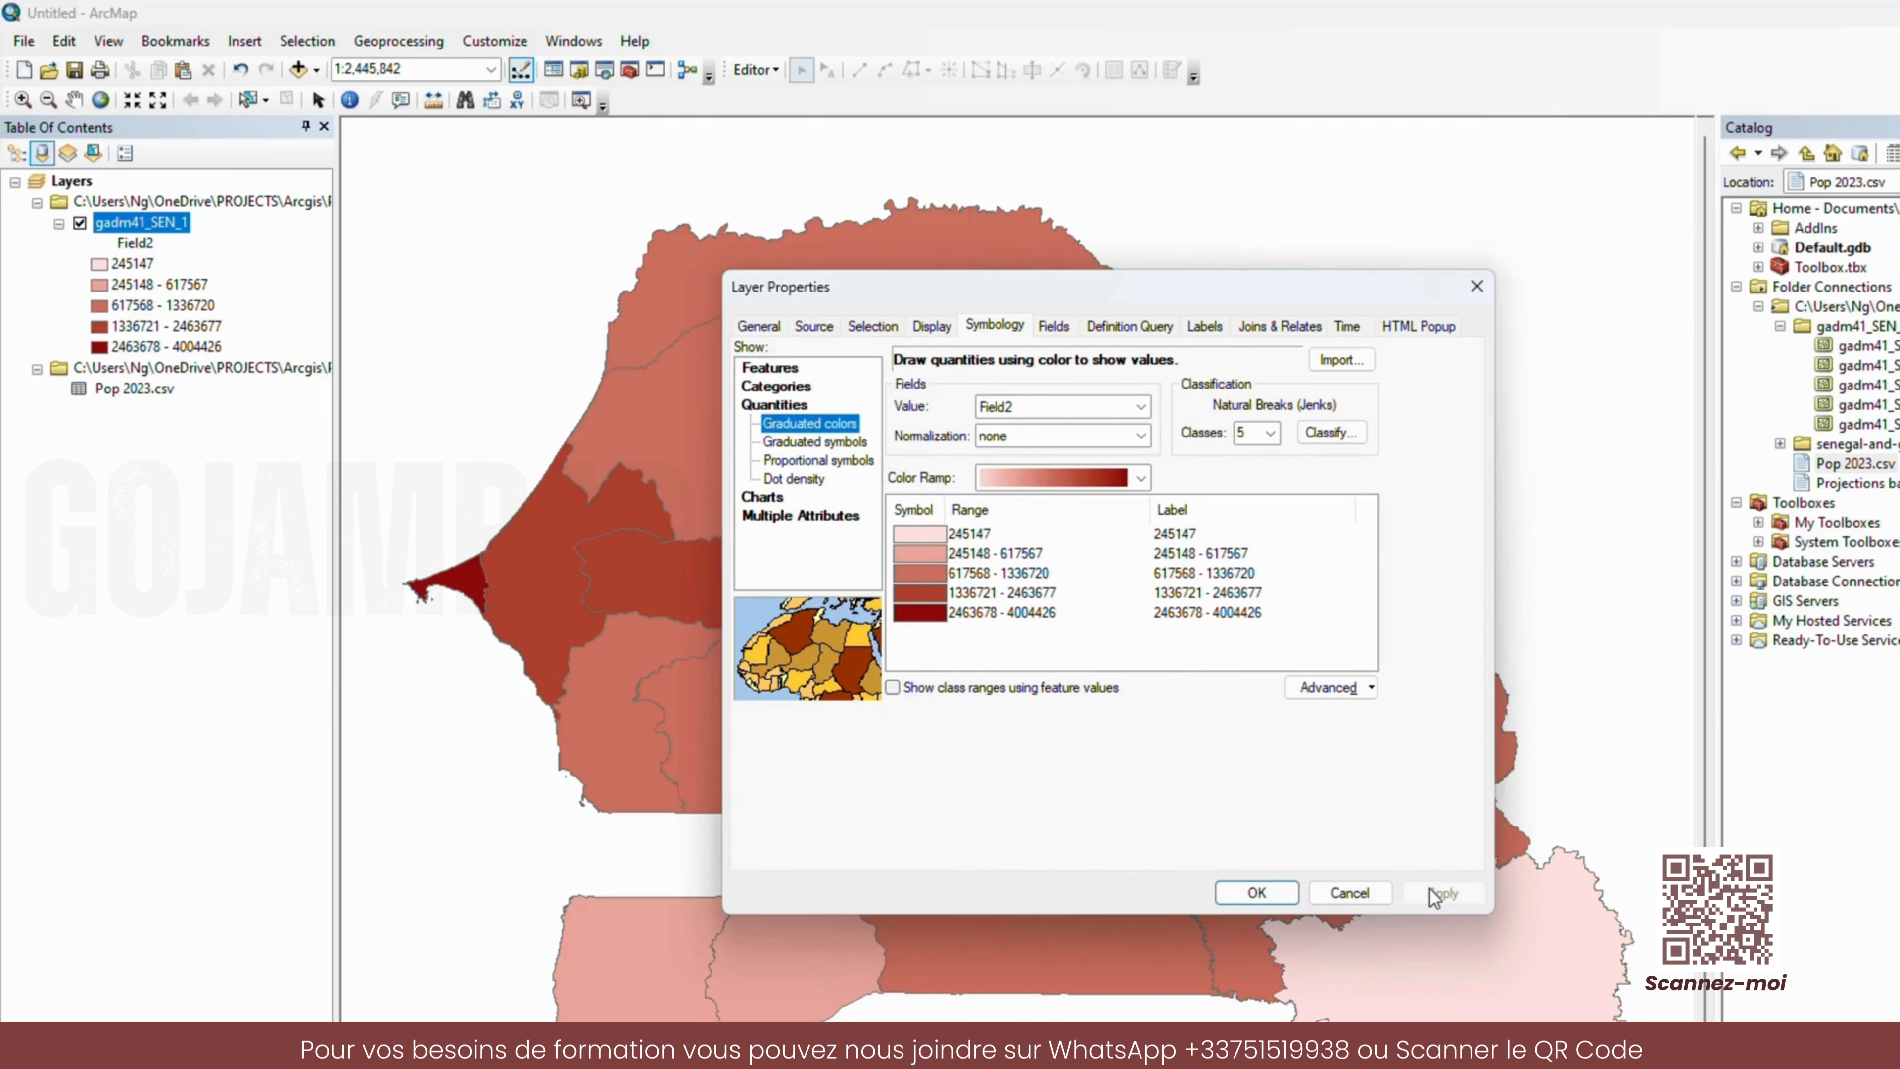
left_click(1261, 897)
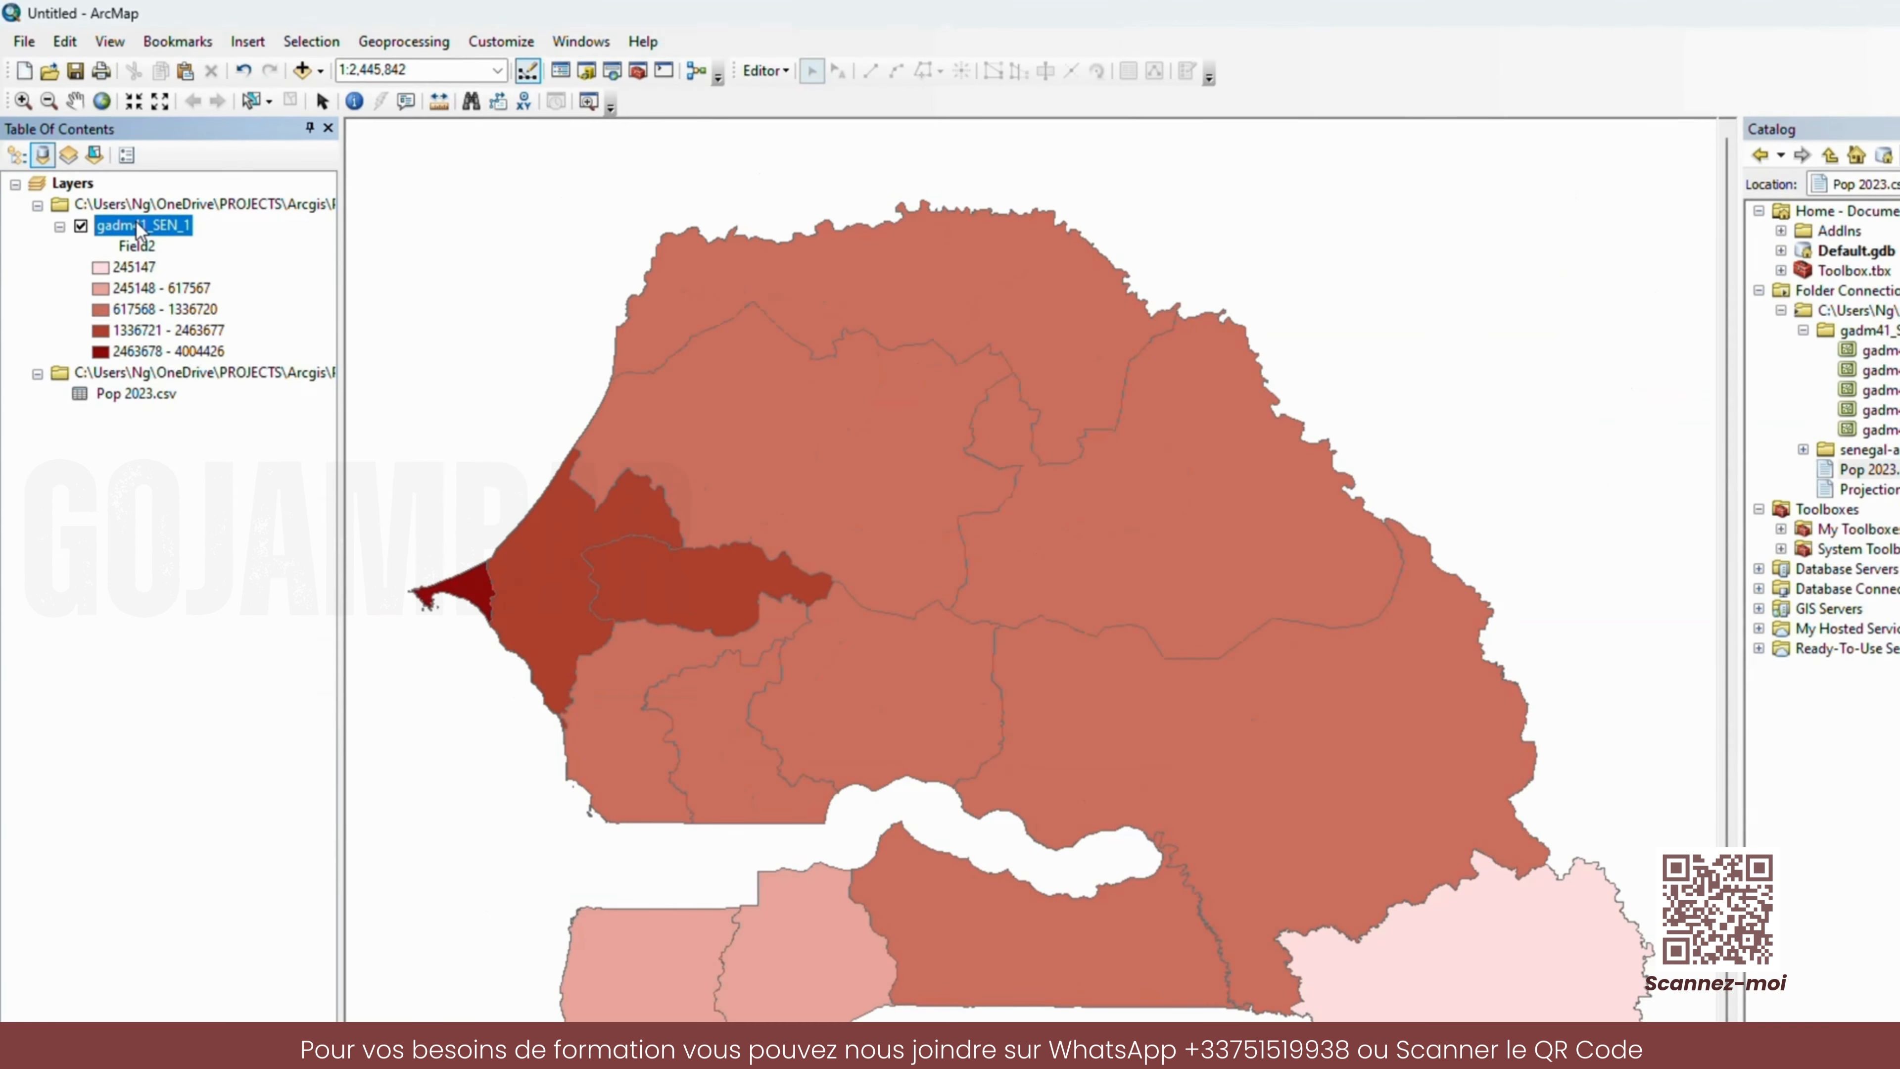
- In gadm41_SEN_1's classification settings, try manually editing the first break value of Field2 and close without keeping changes
right_click(116, 190)
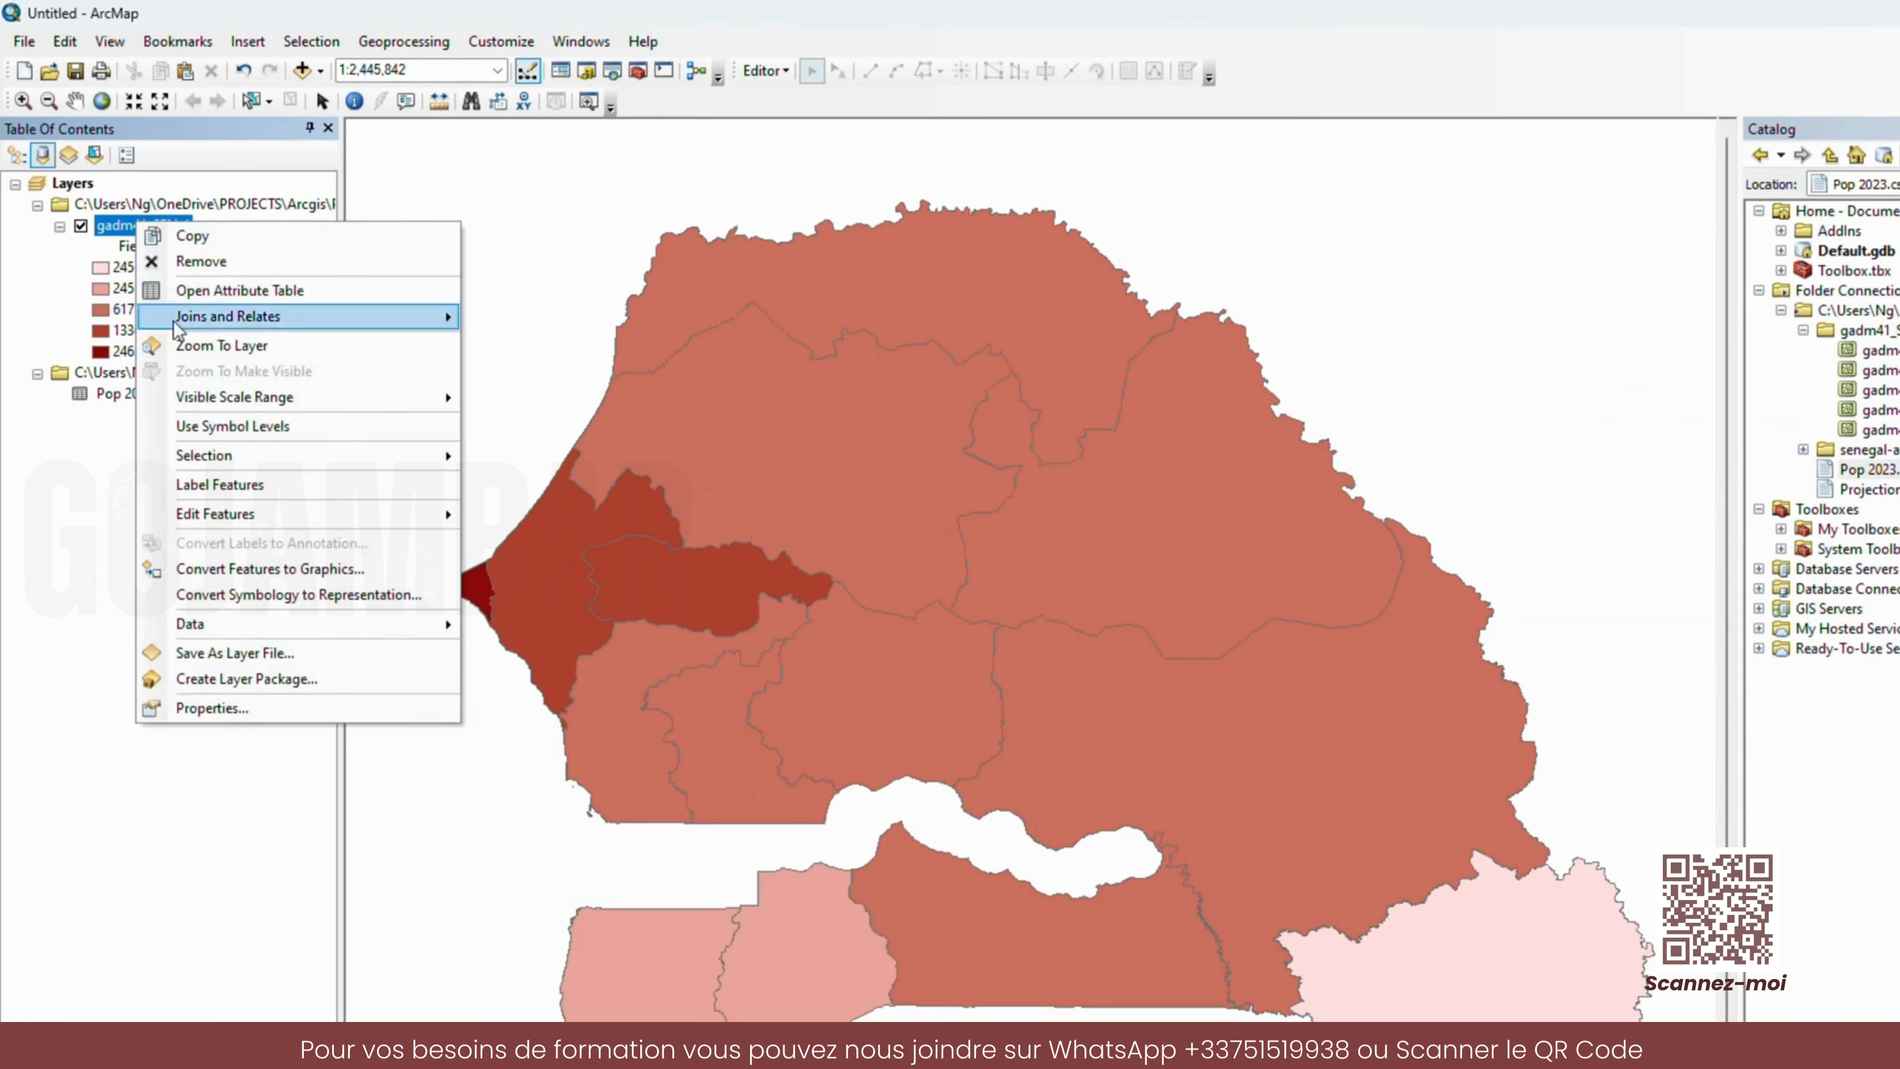
left_click(209, 709)
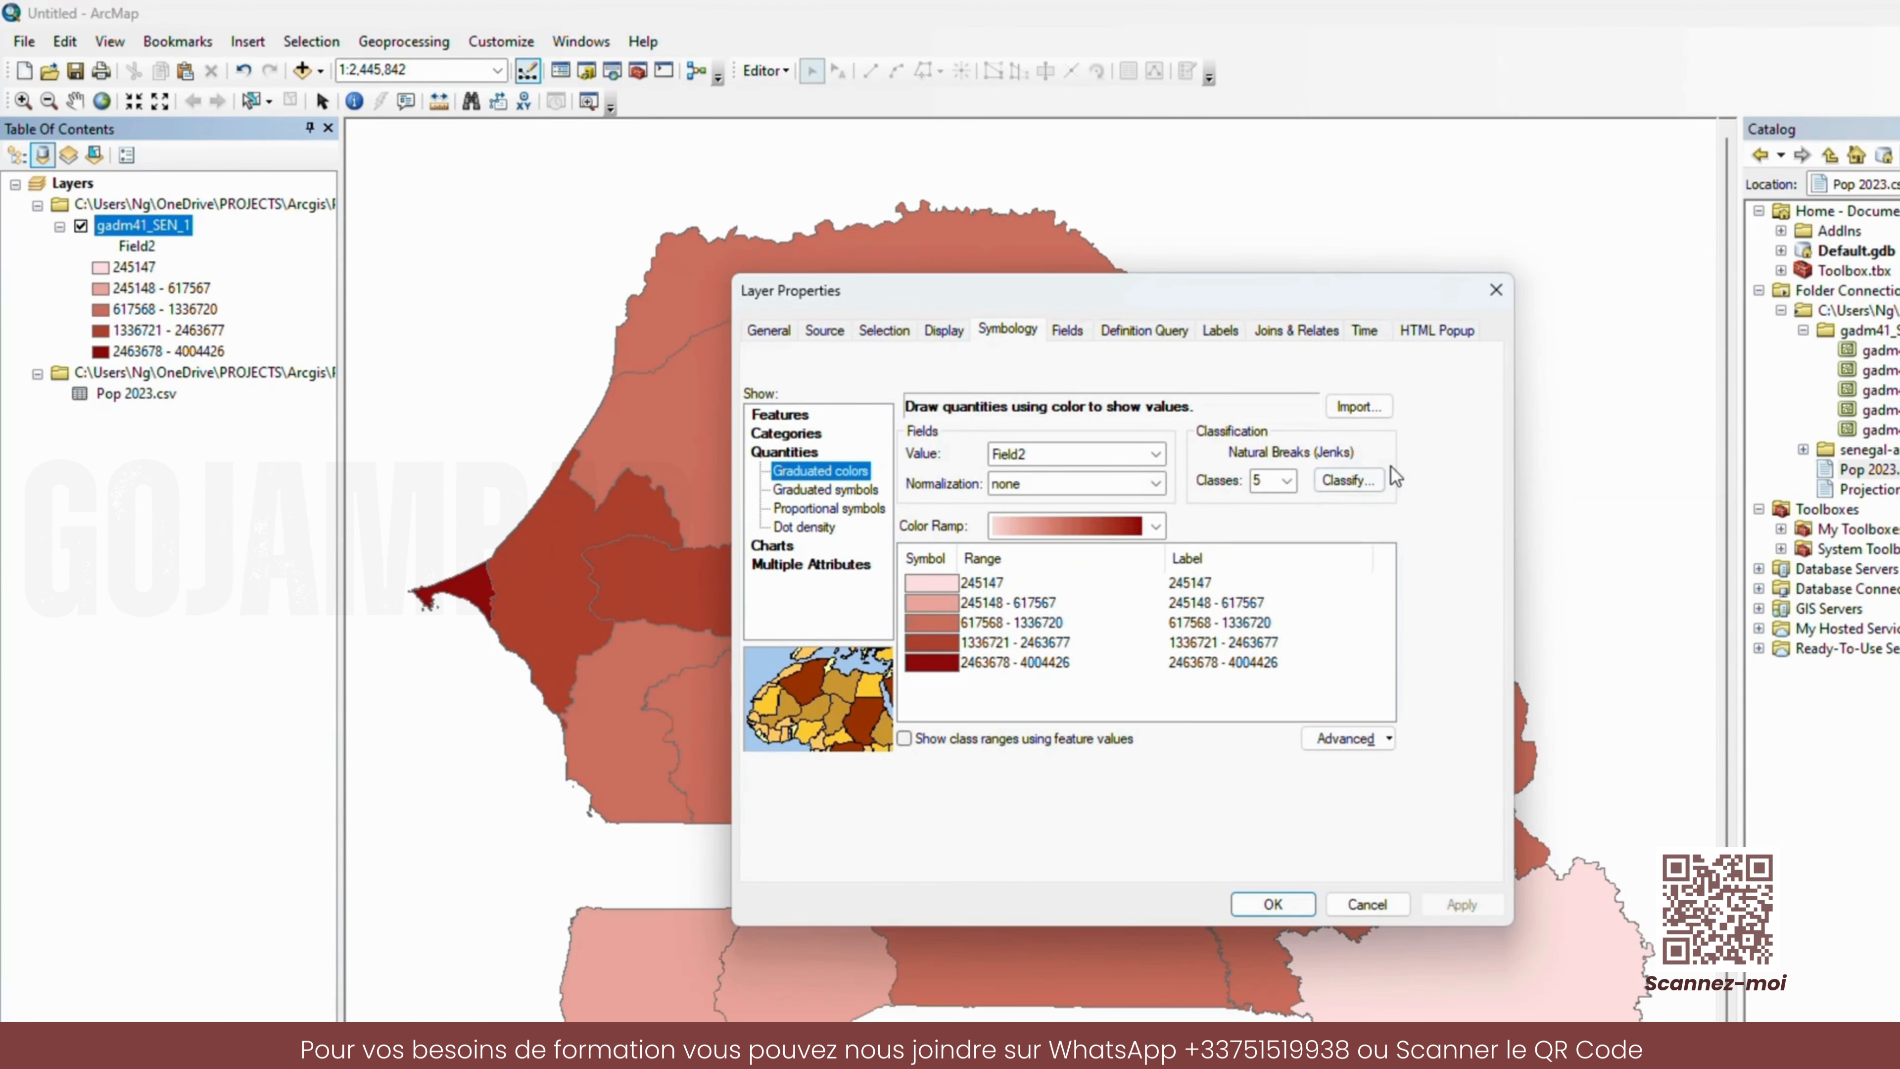
left_click(1368, 485)
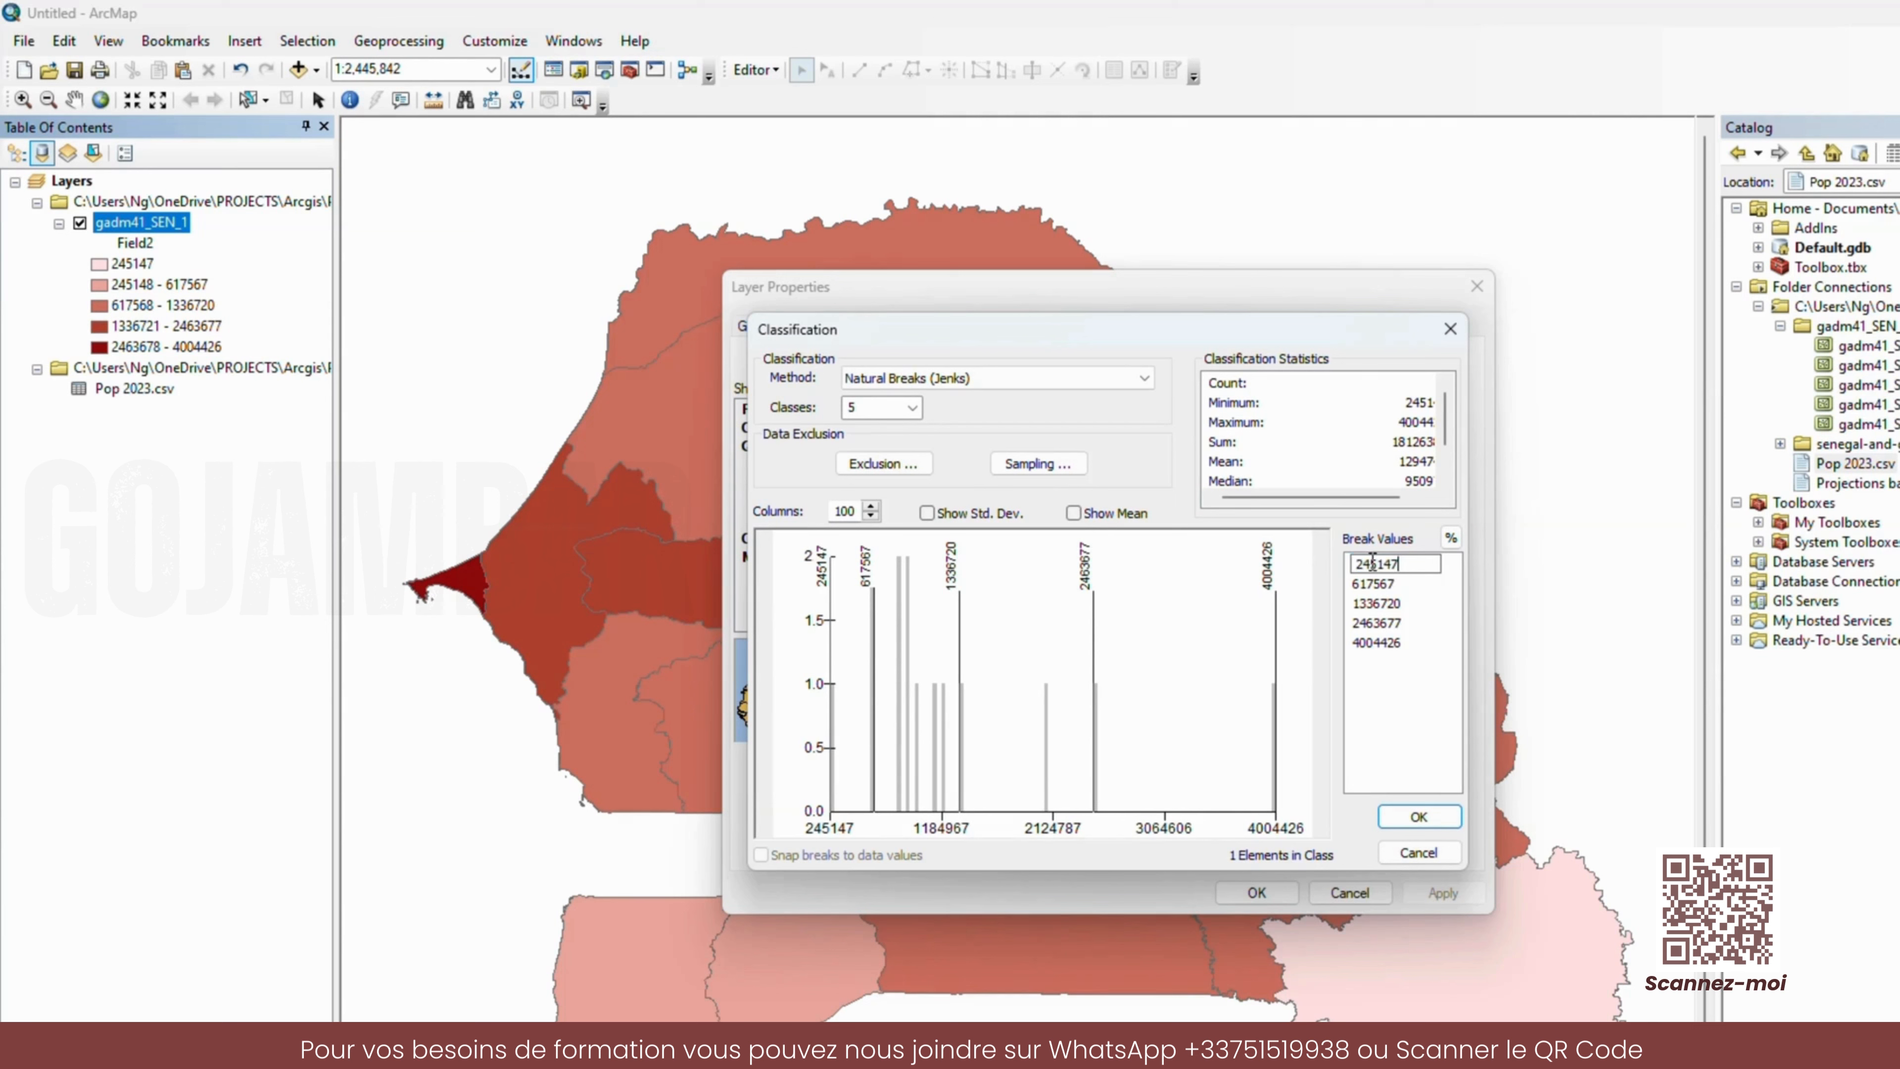
key("BackSpace")
type("5")
key("Return")
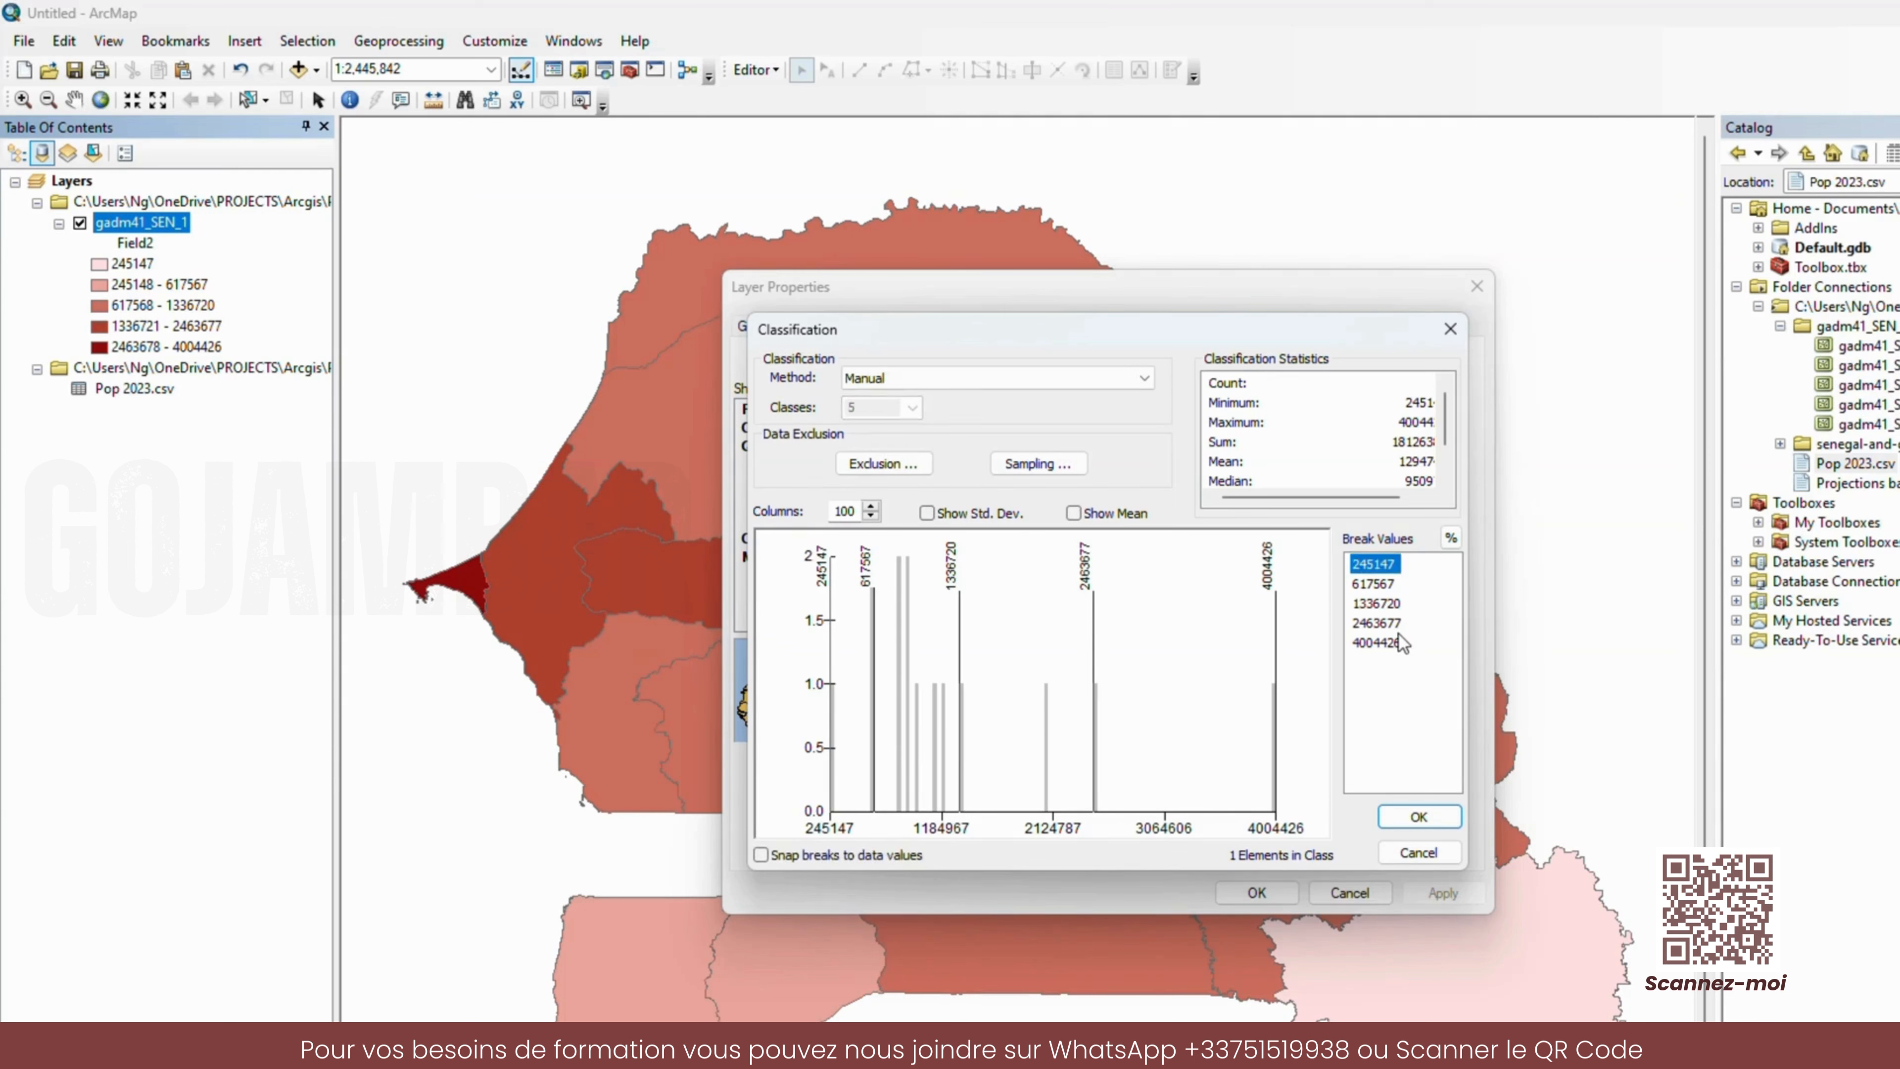
double_click(1395, 637)
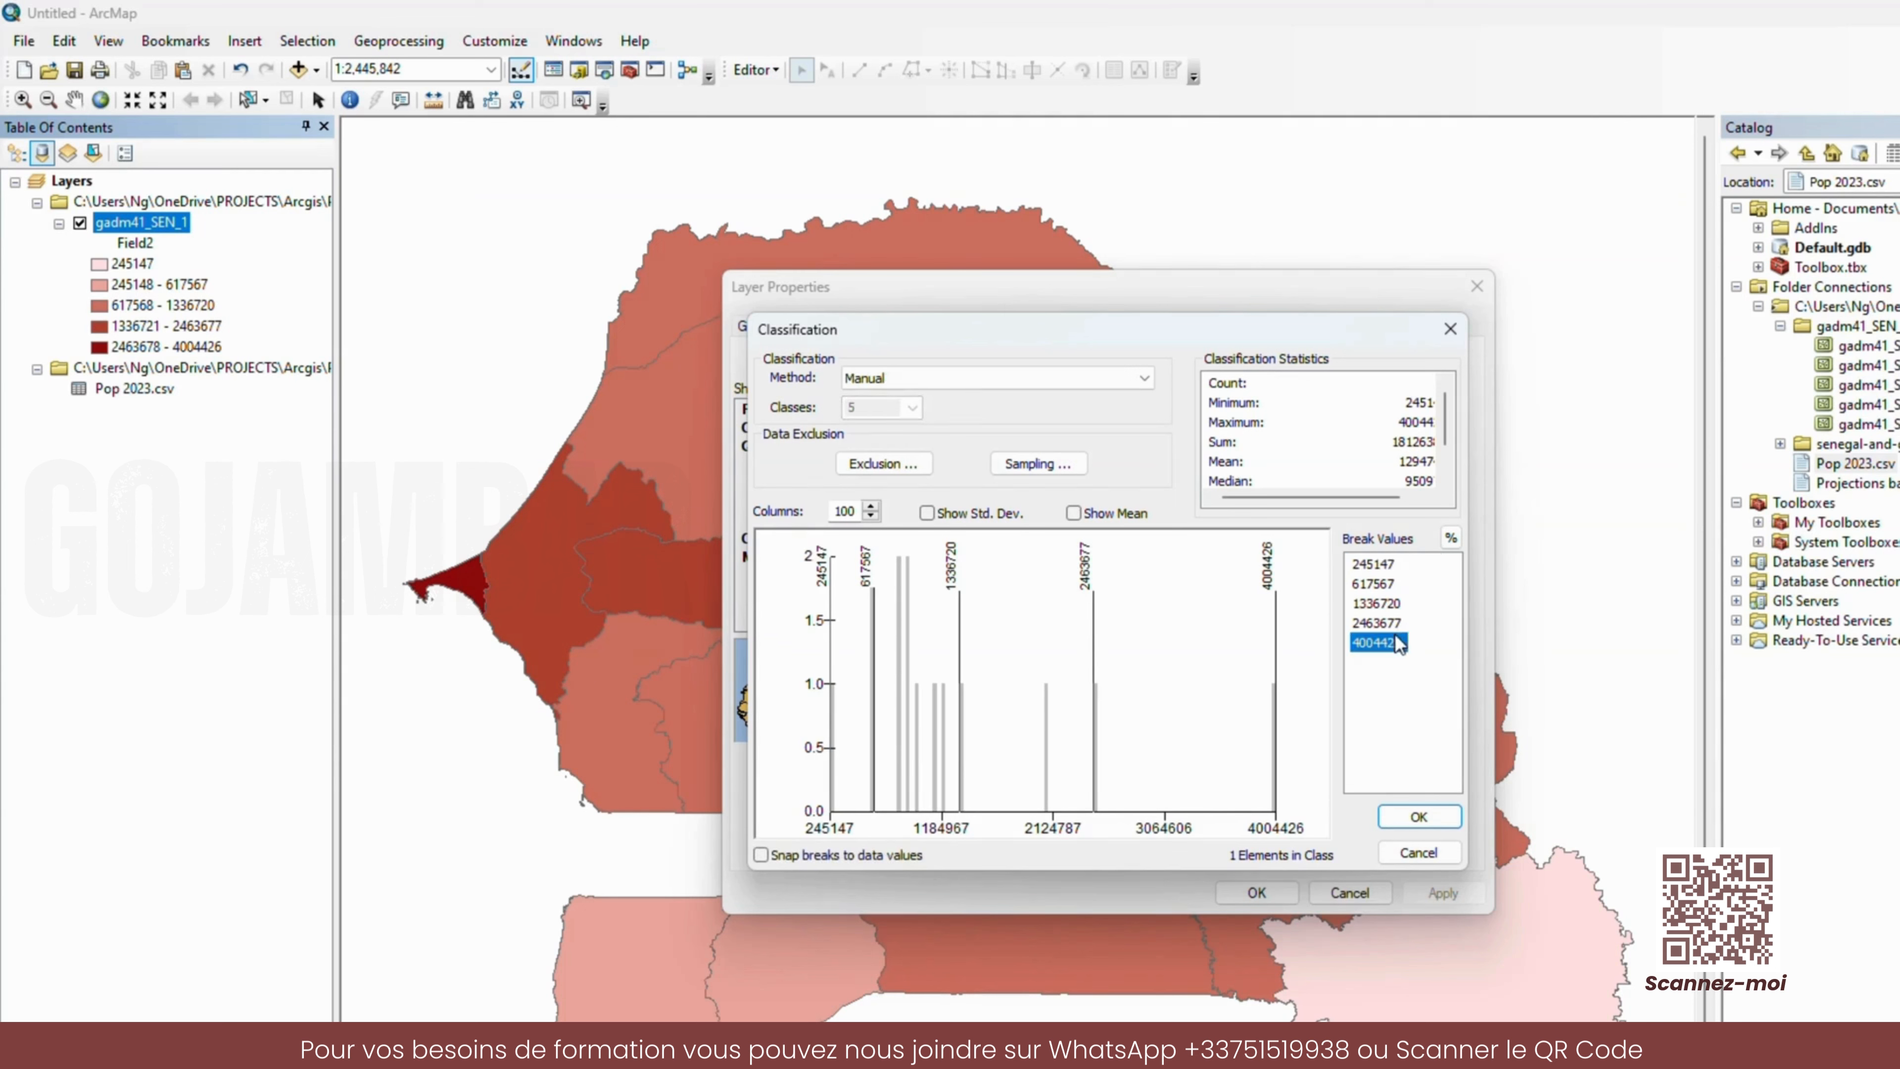
double_click(1387, 565)
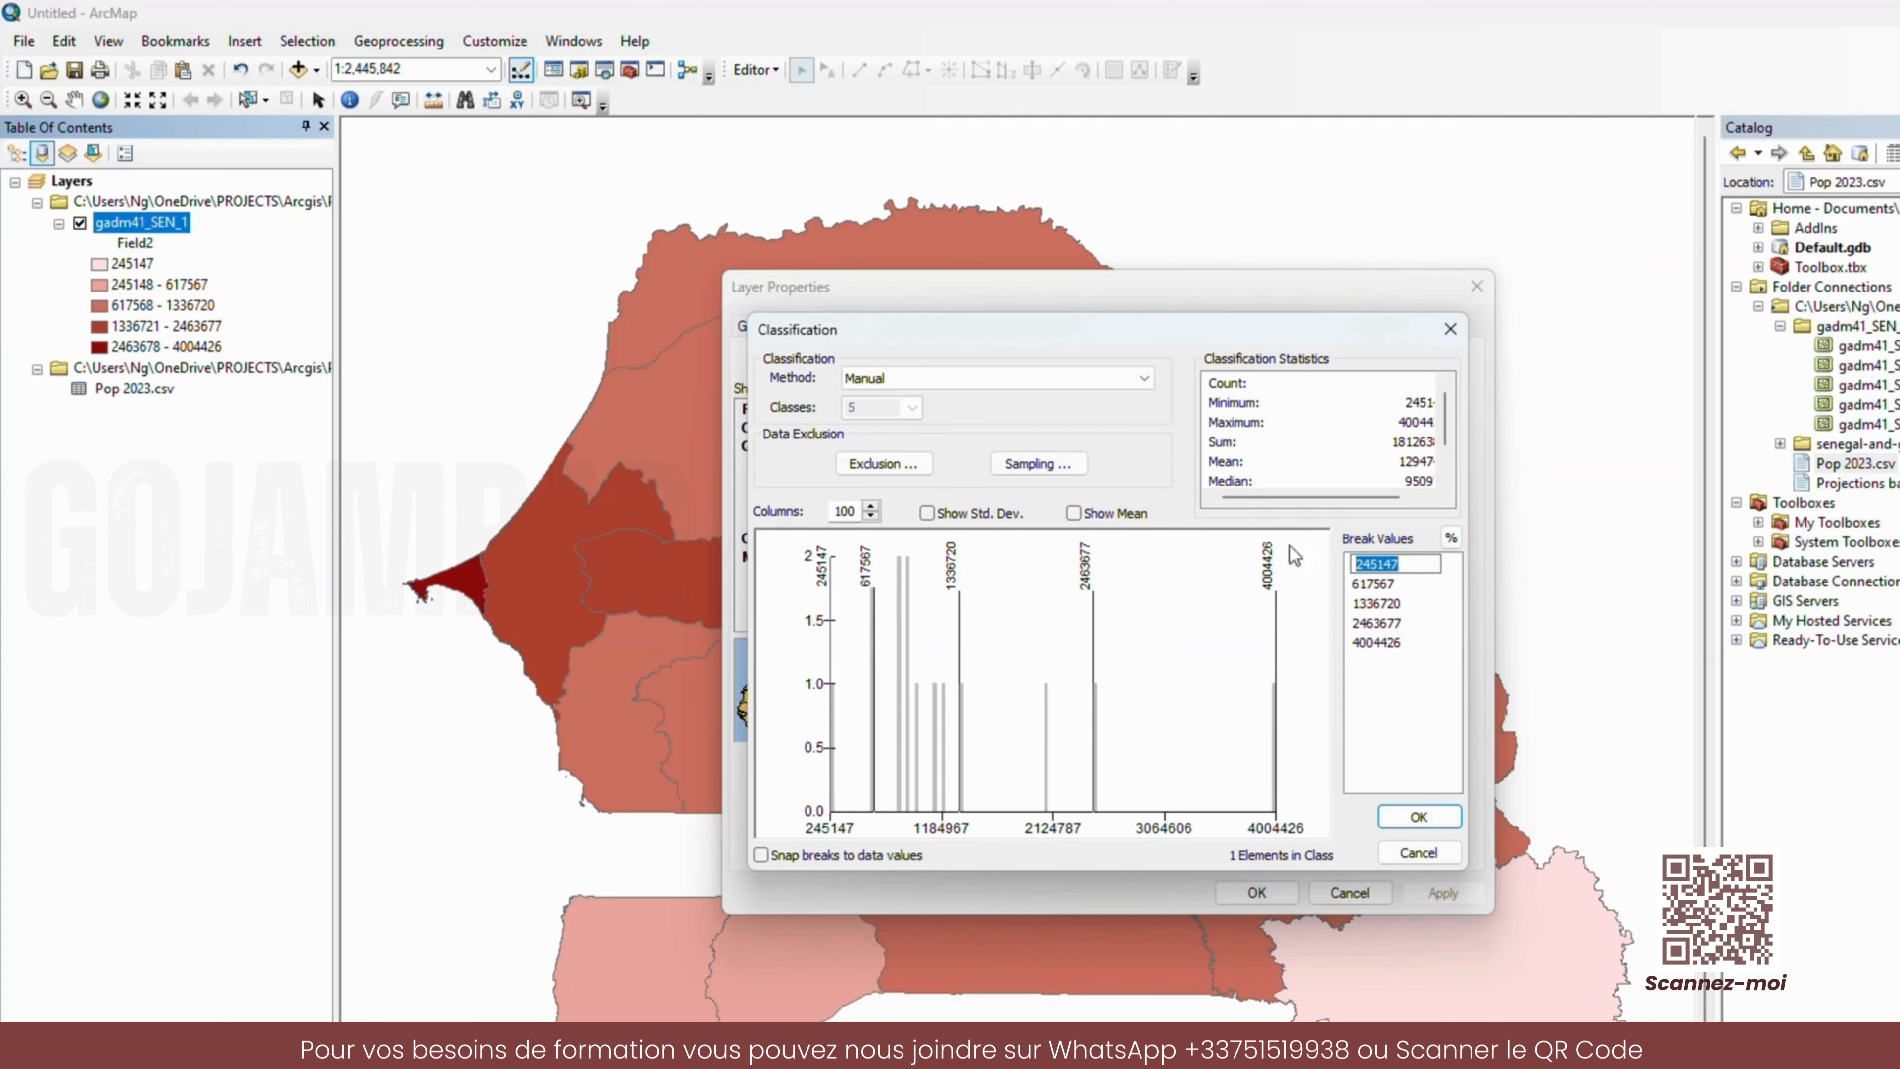
left_click(1450, 329)
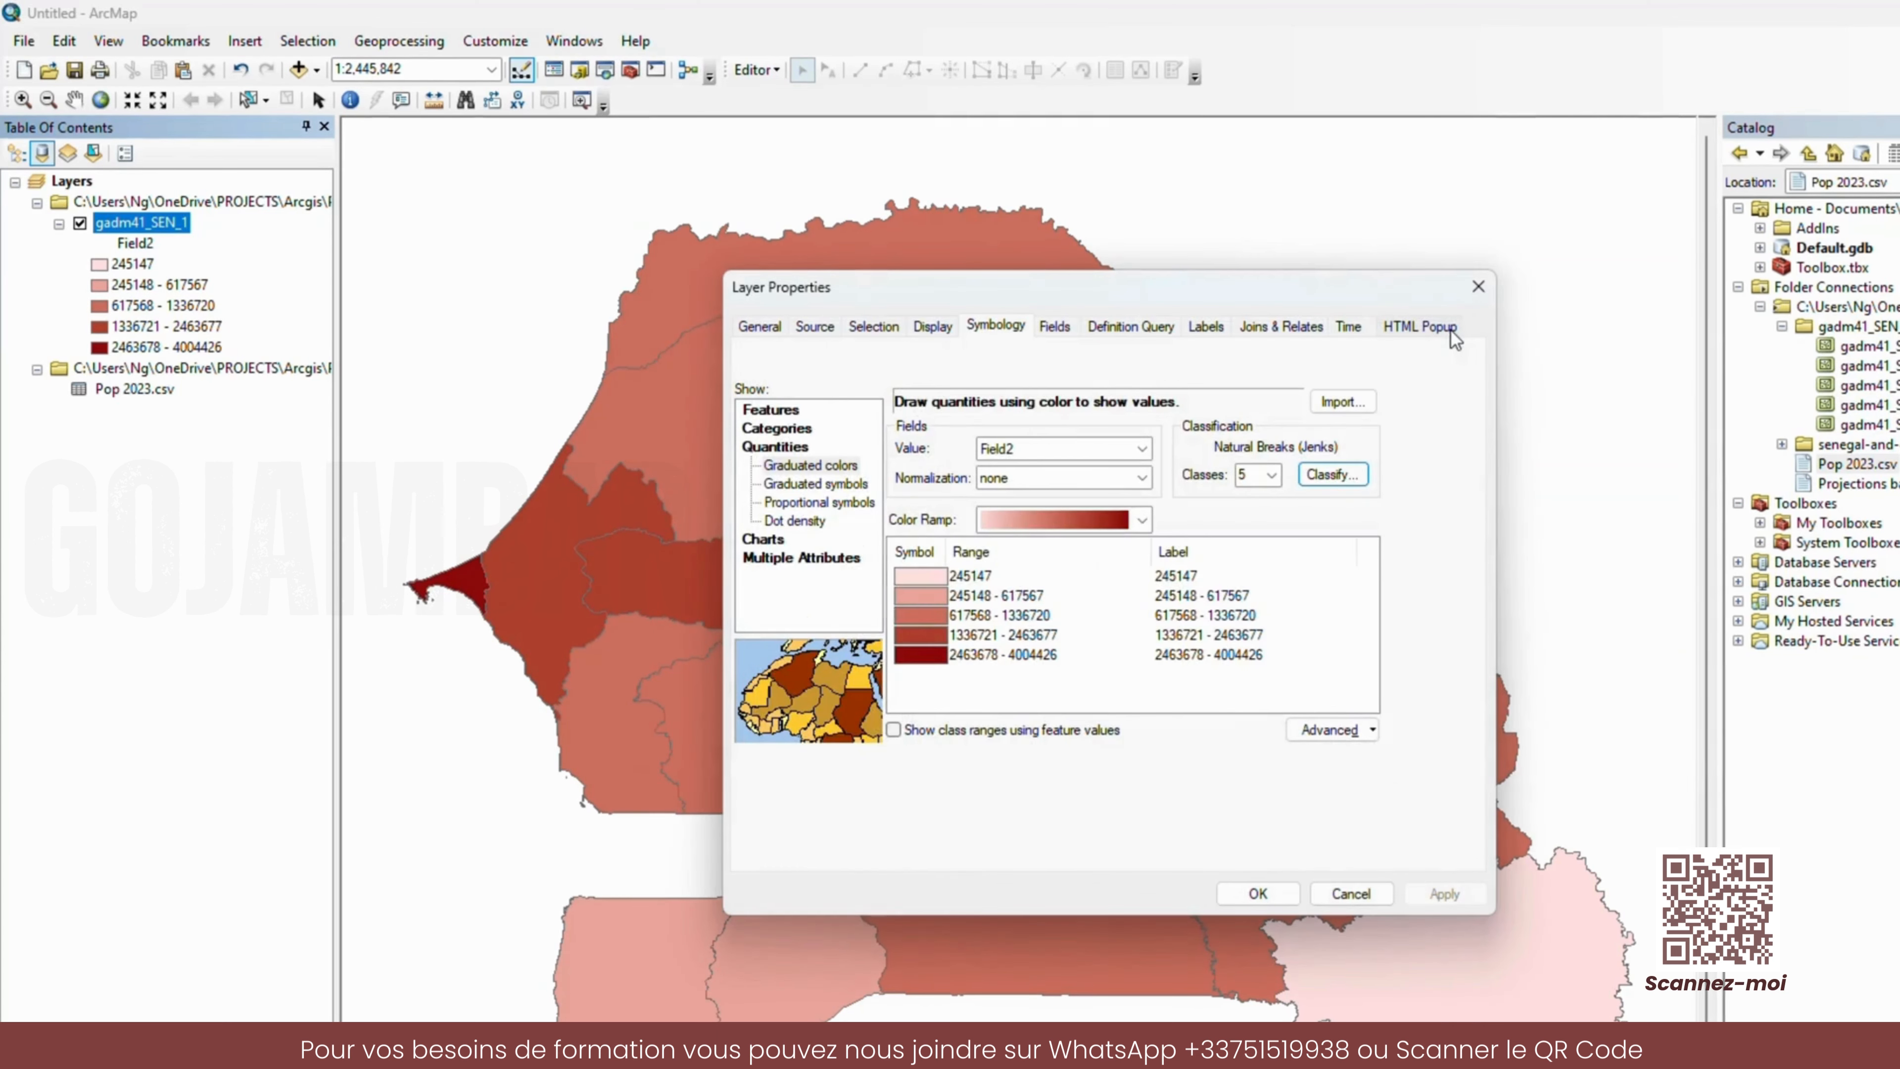
left_click(1477, 288)
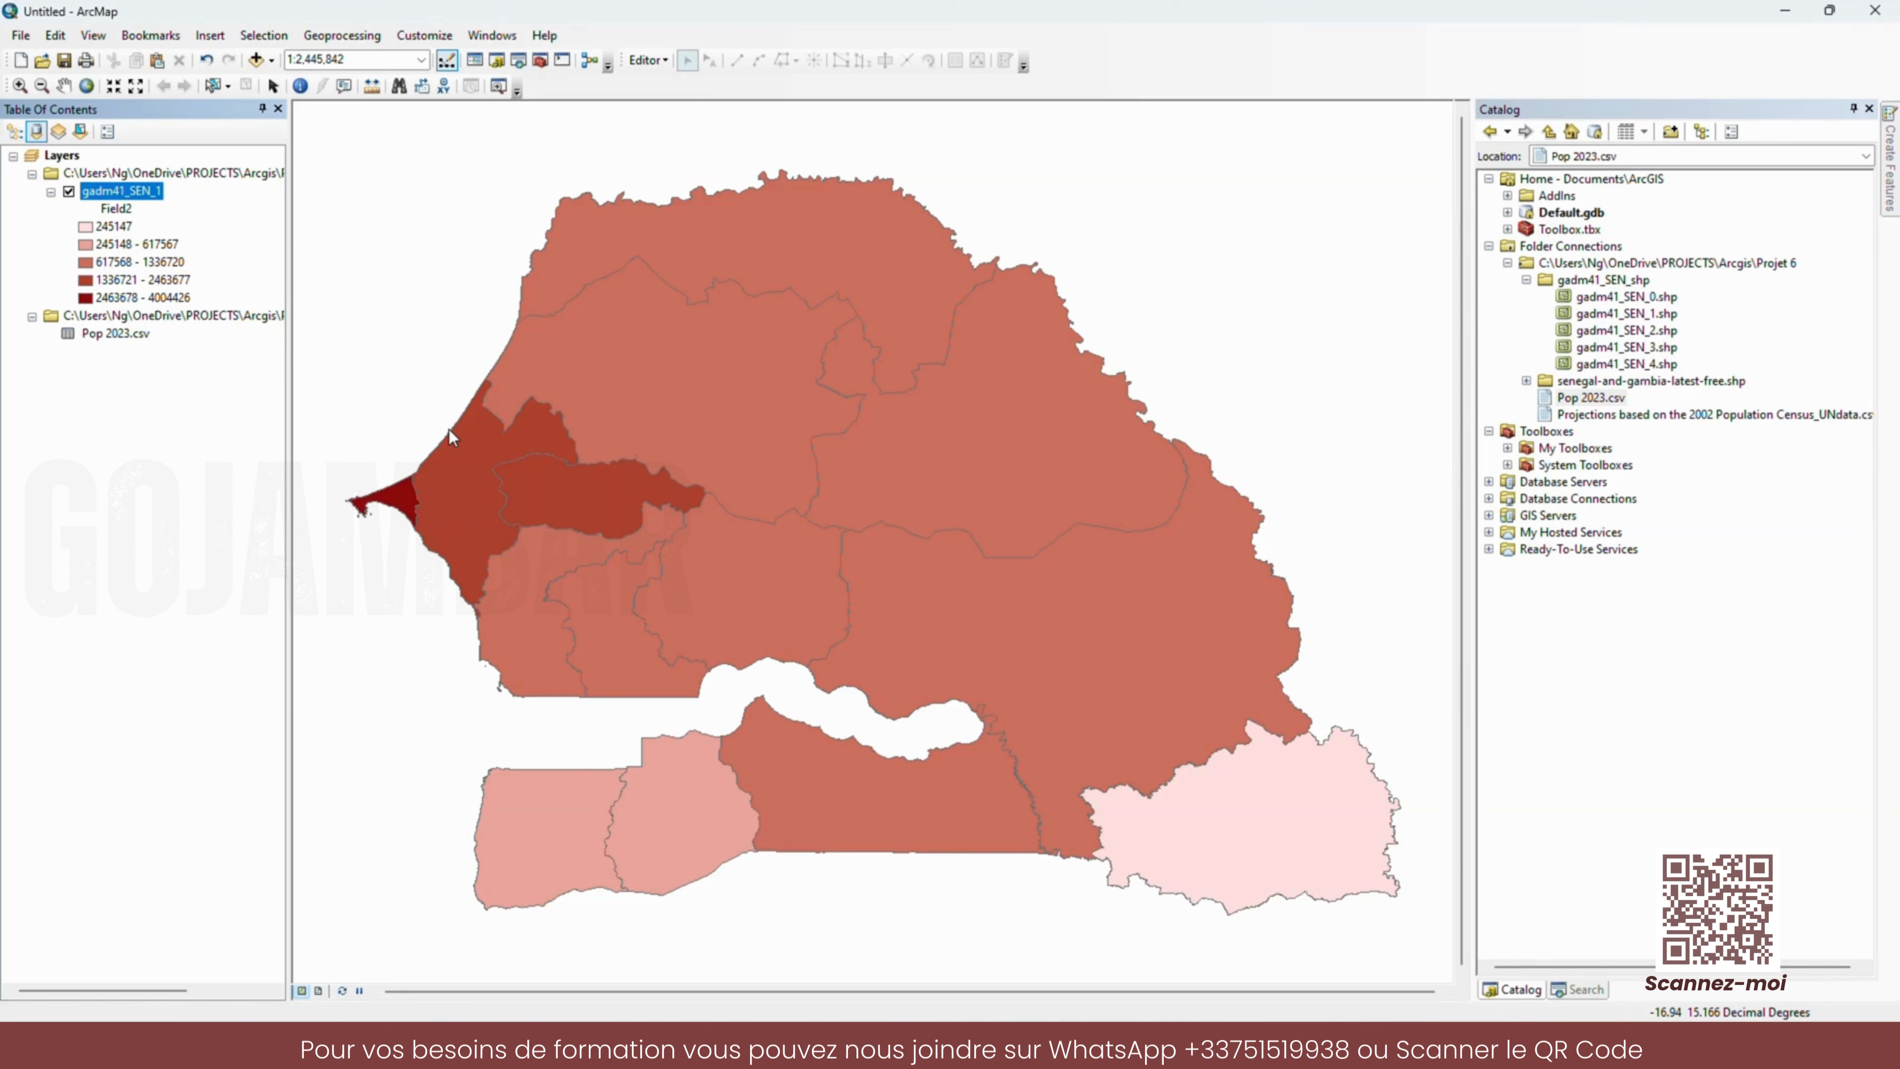
- Switch gadm41_SEN_1 to proportional symbols with Field2 as the value field, apply it, and inspect the map
double_click(134, 197)
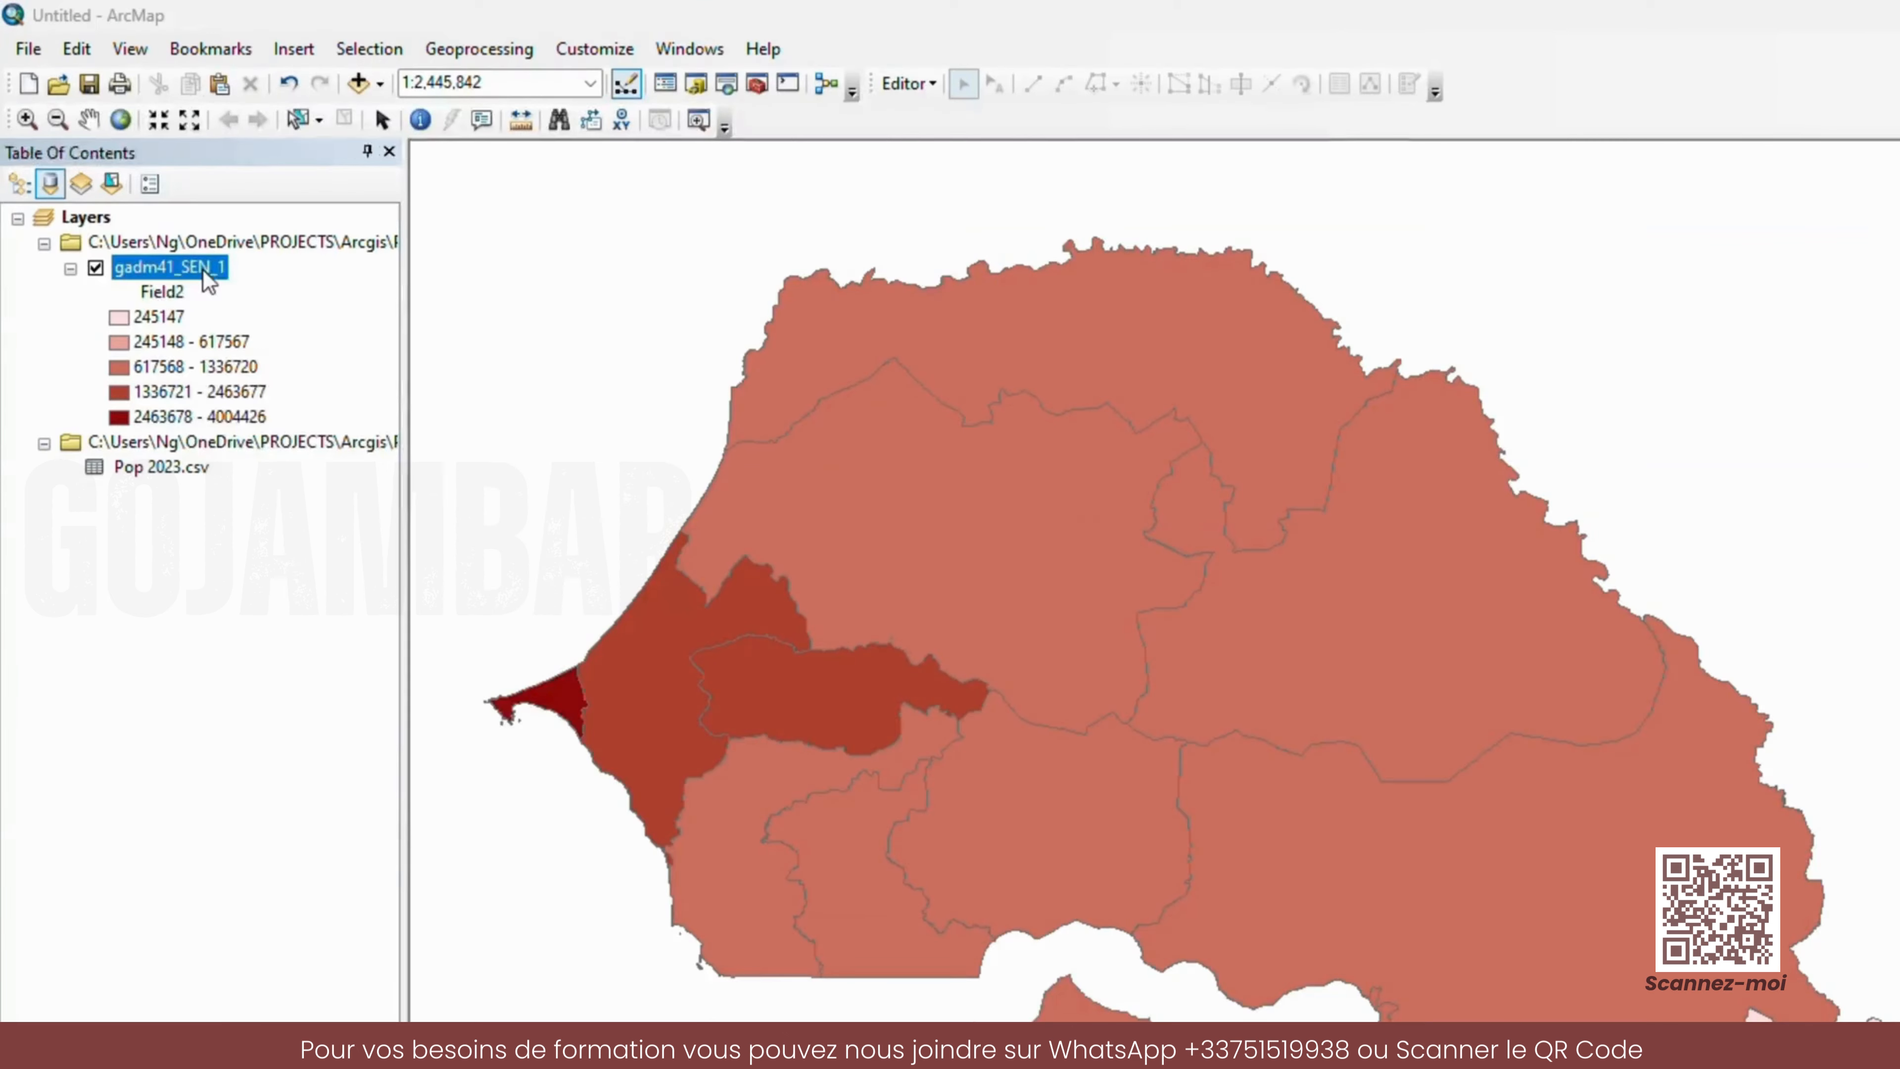
right_click(148, 196)
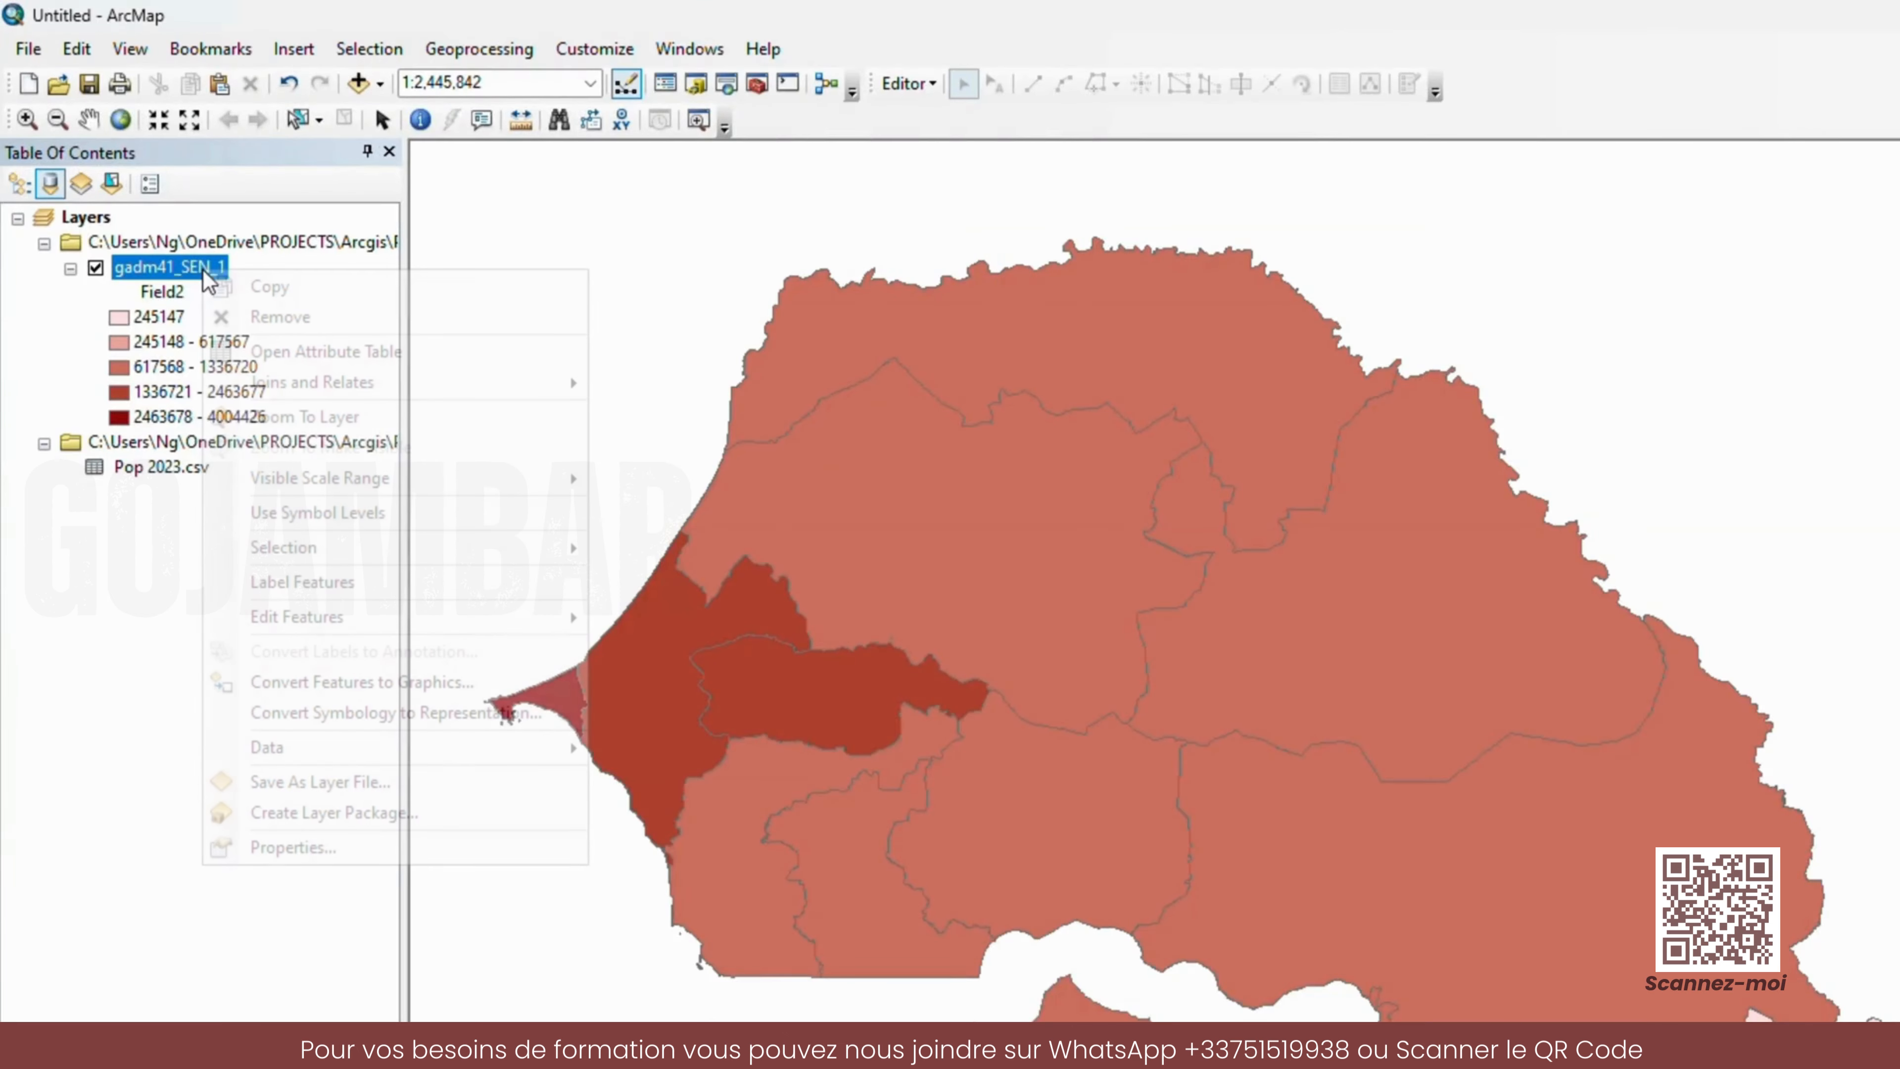
left_click(292, 847)
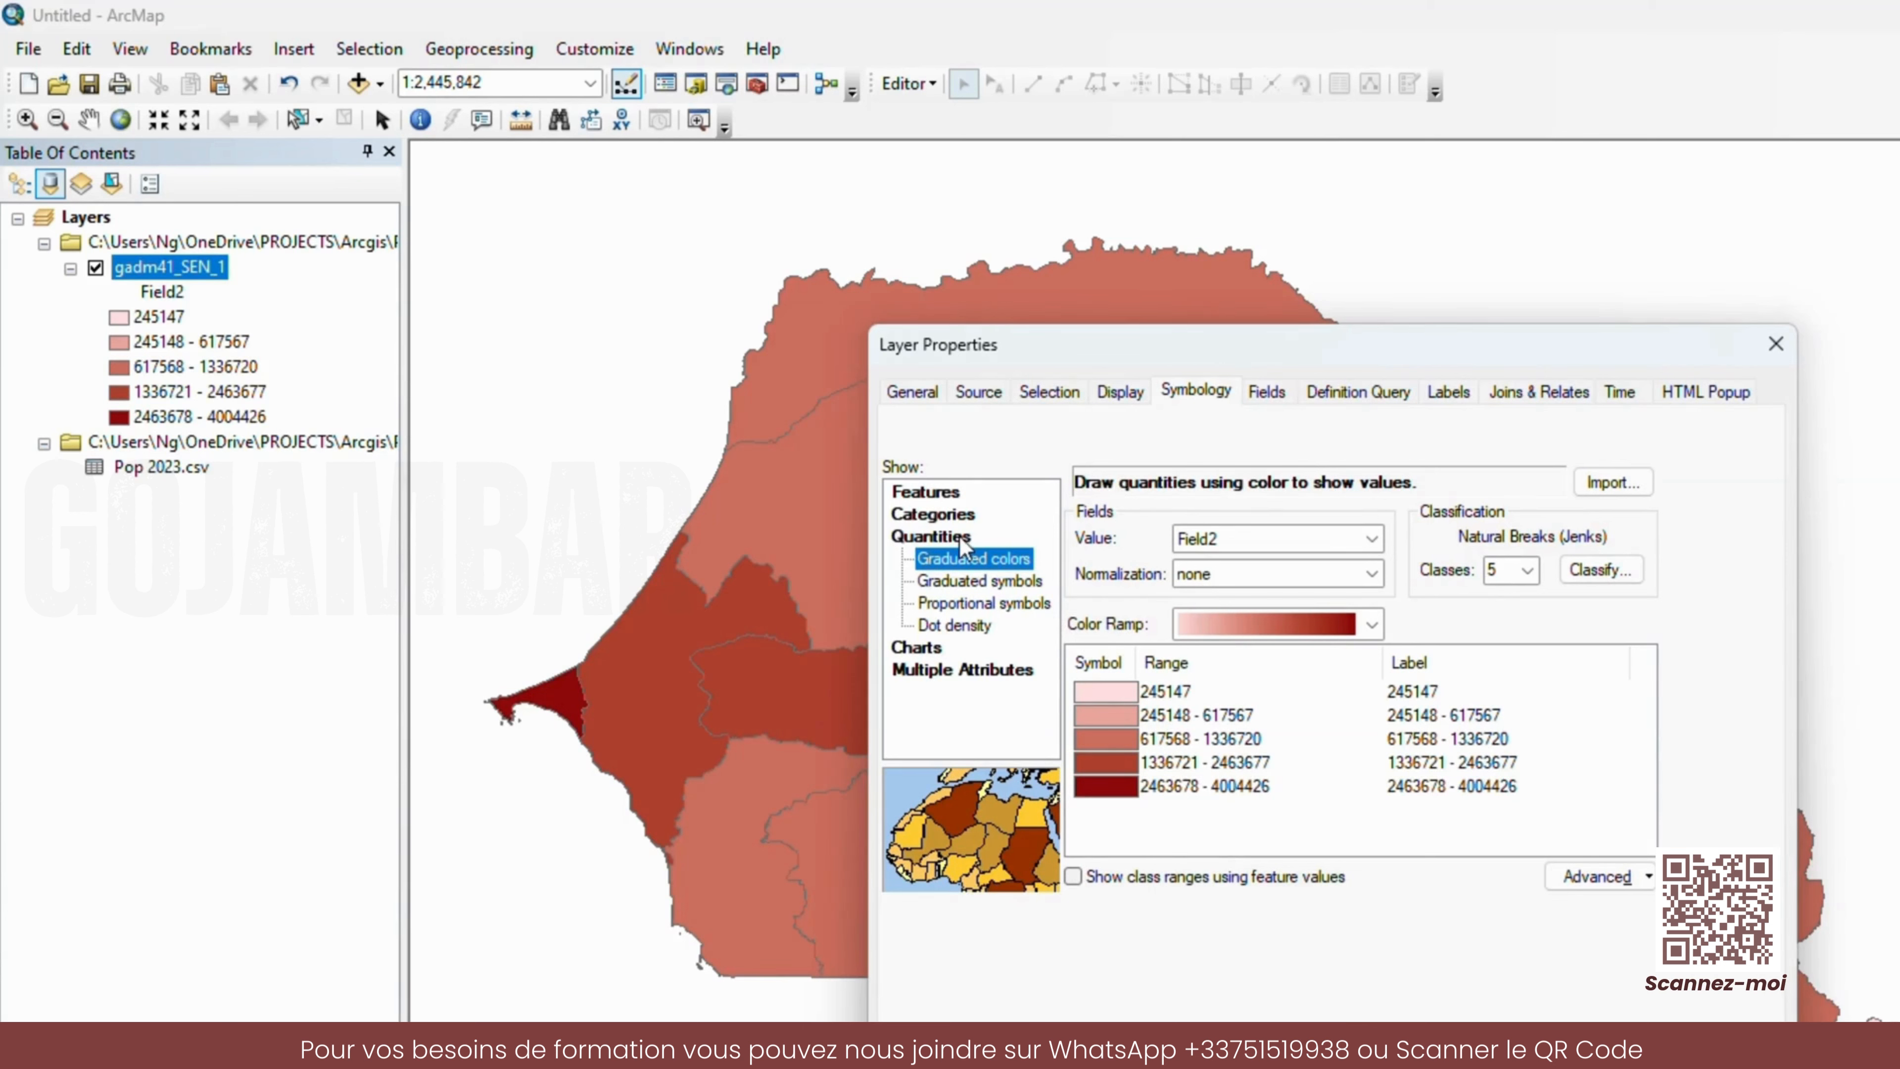
left_click(980, 602)
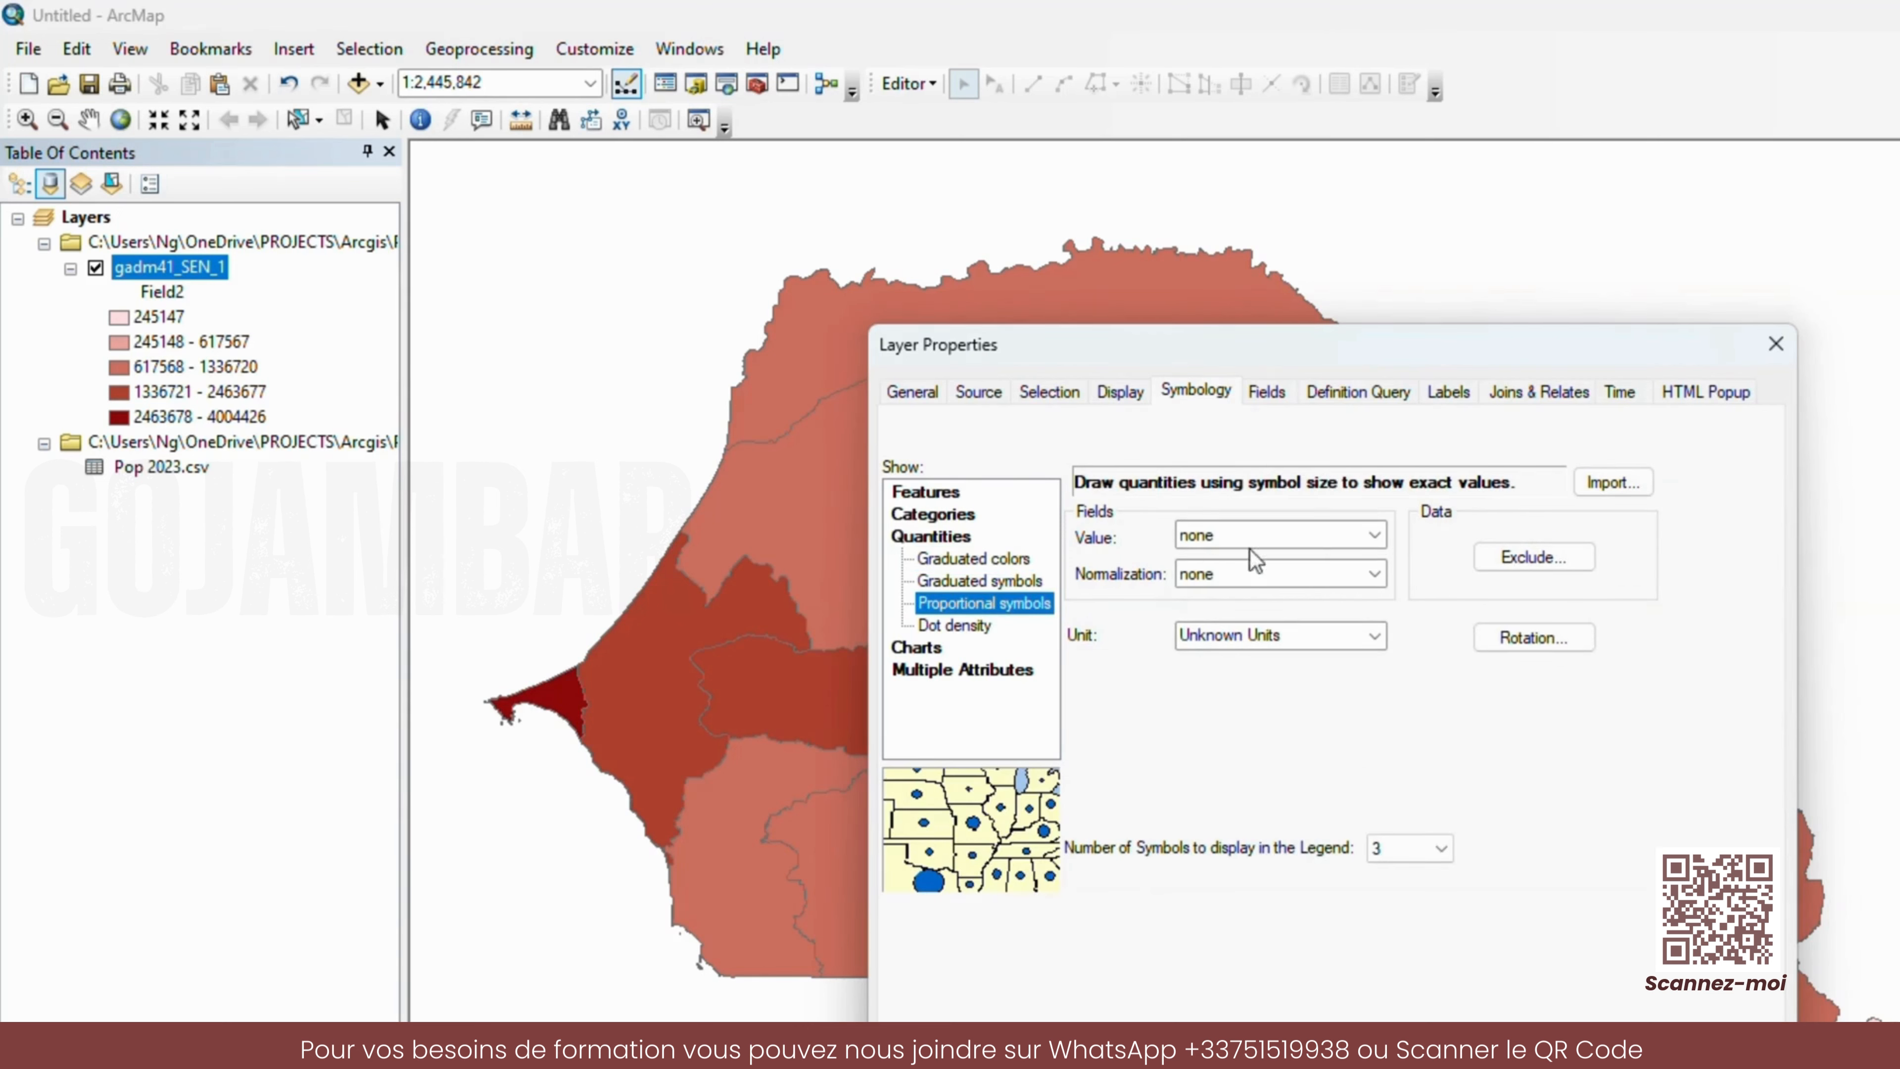
left_click(1279, 536)
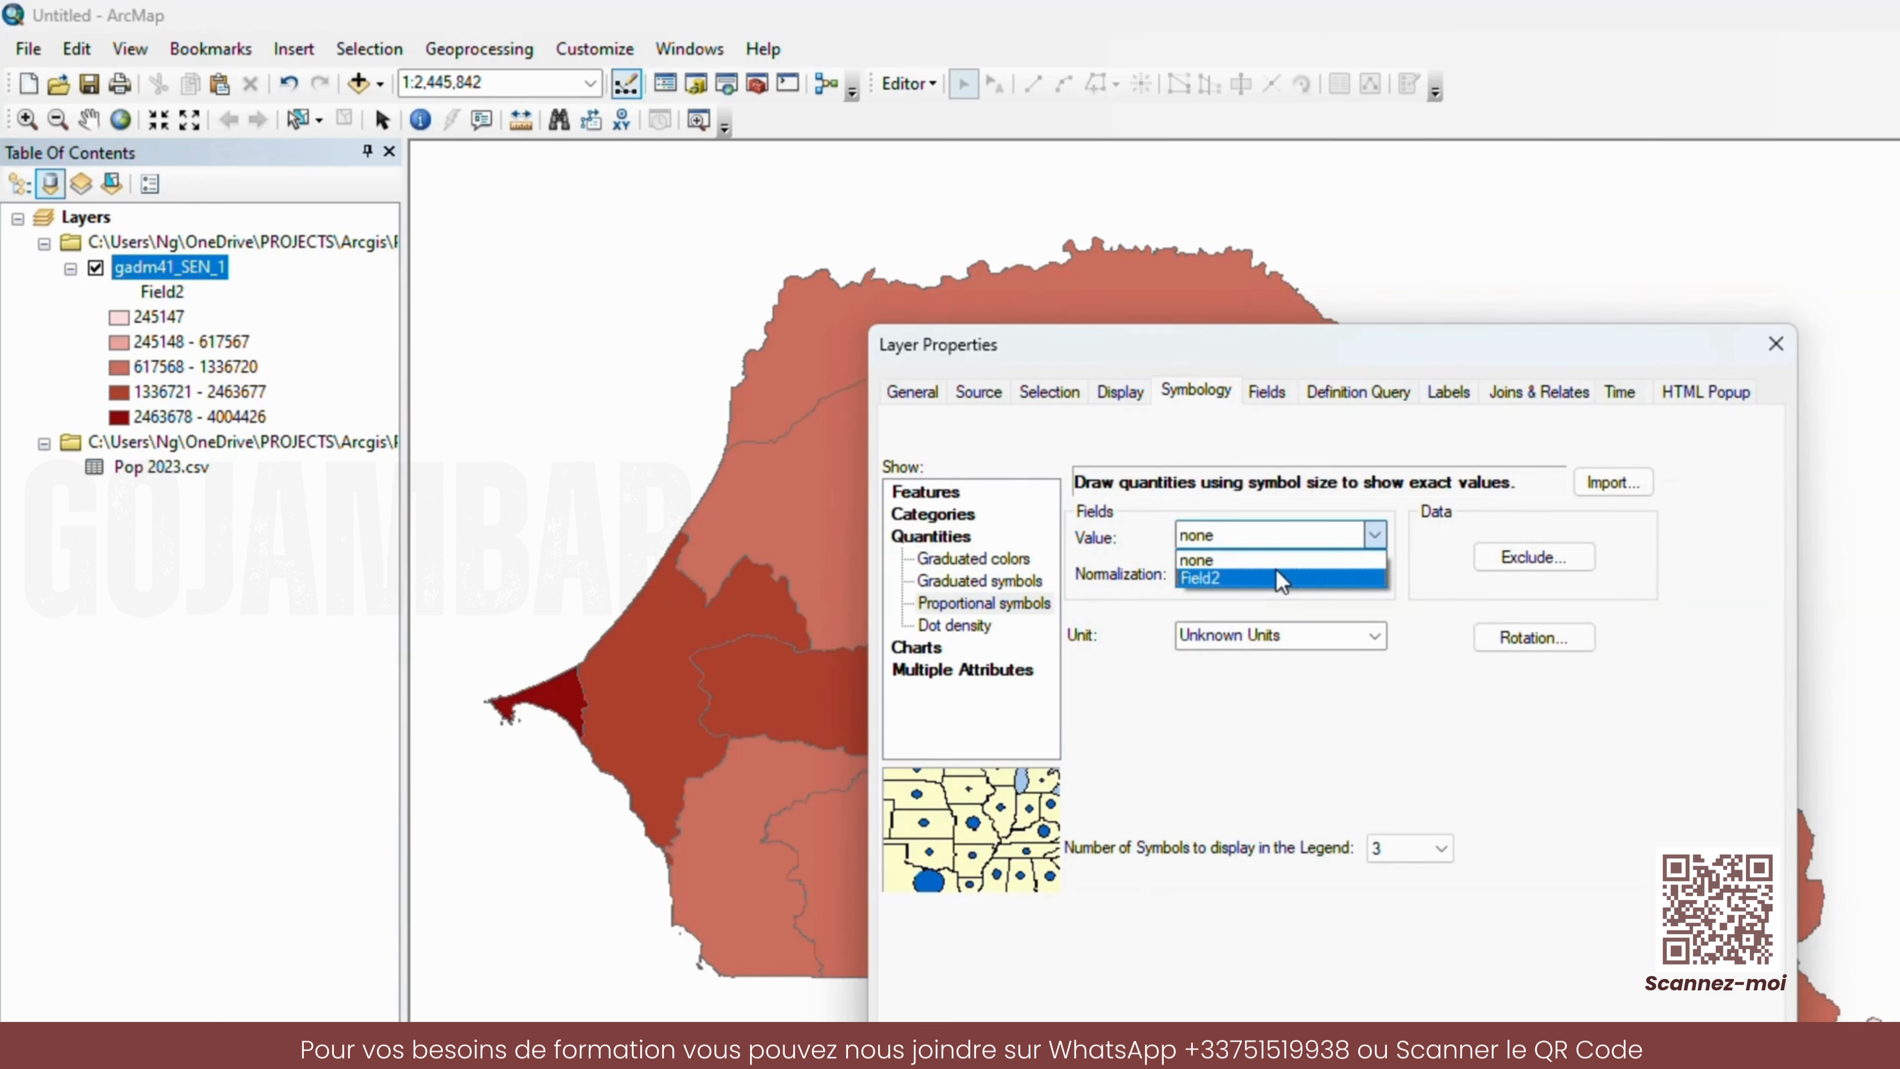
left_click(1275, 577)
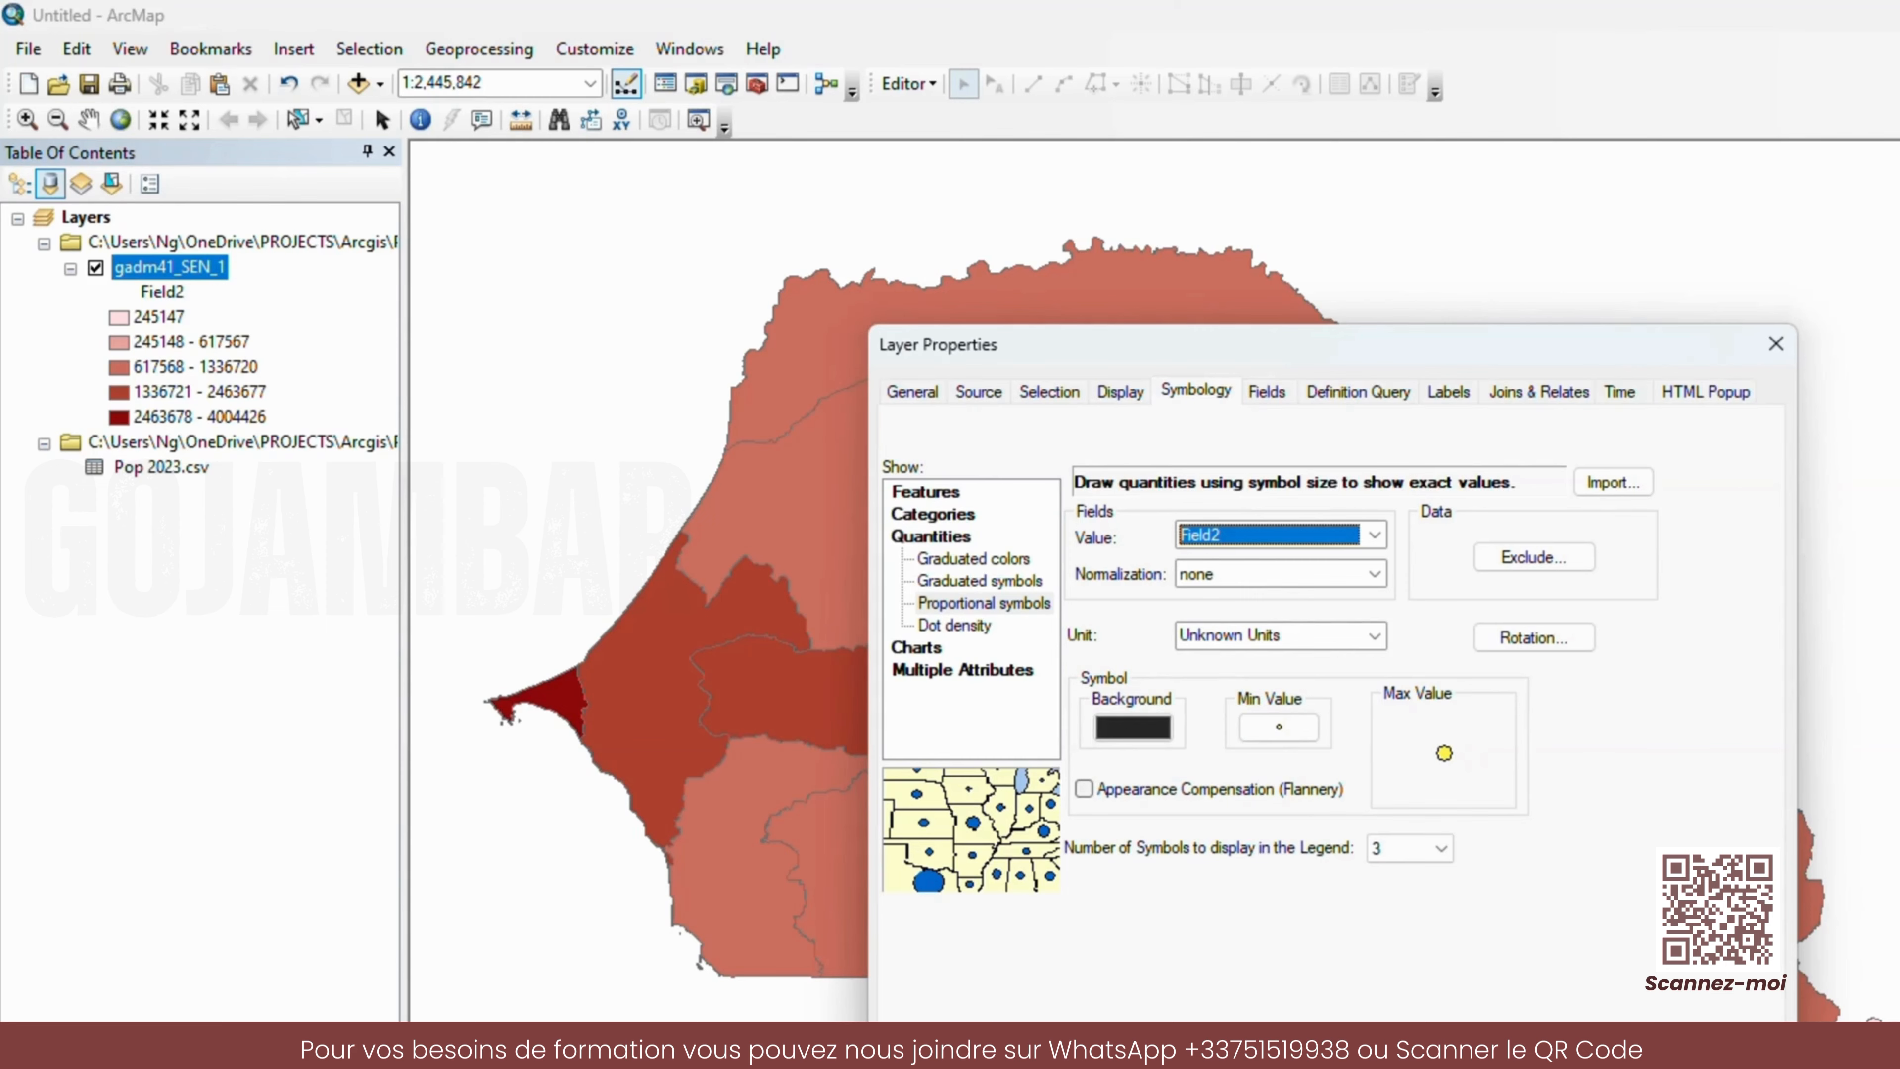
left_click(1735, 1054)
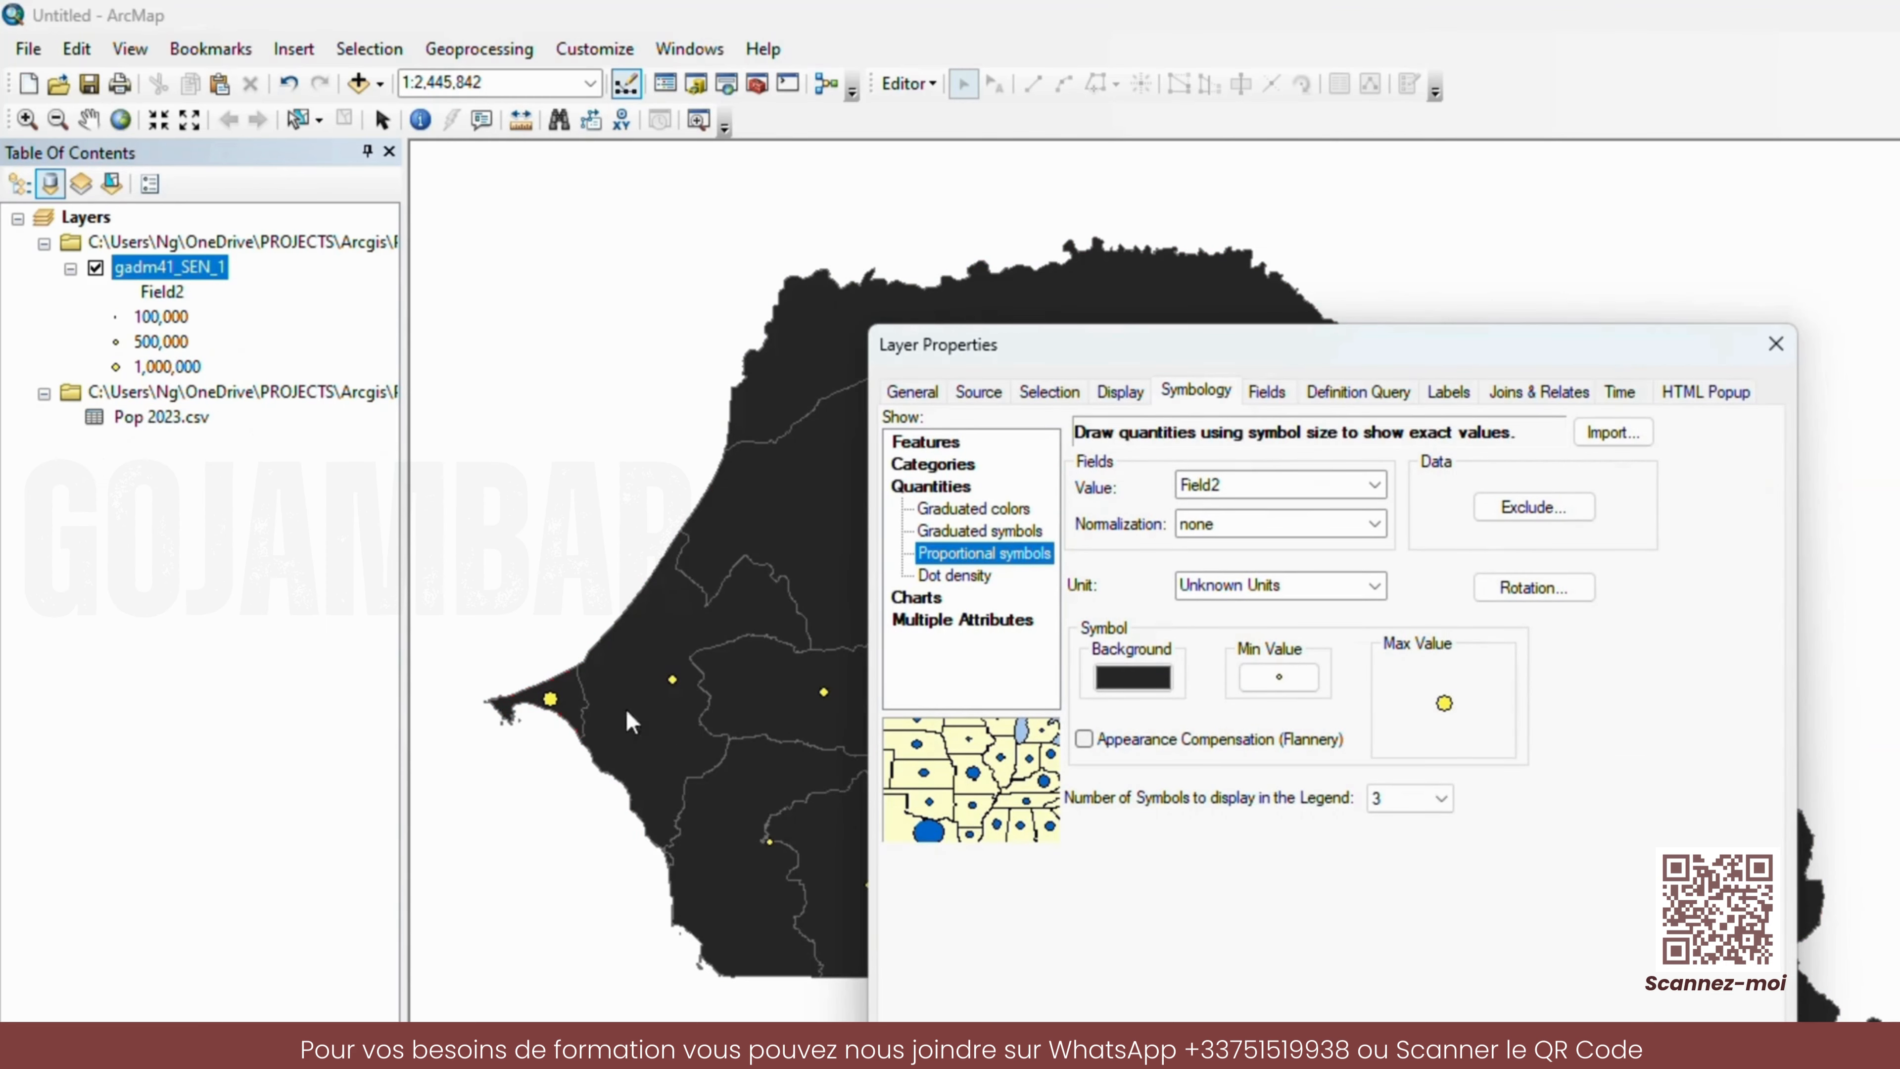
left_click_drag(1314, 342, 1896, 132)
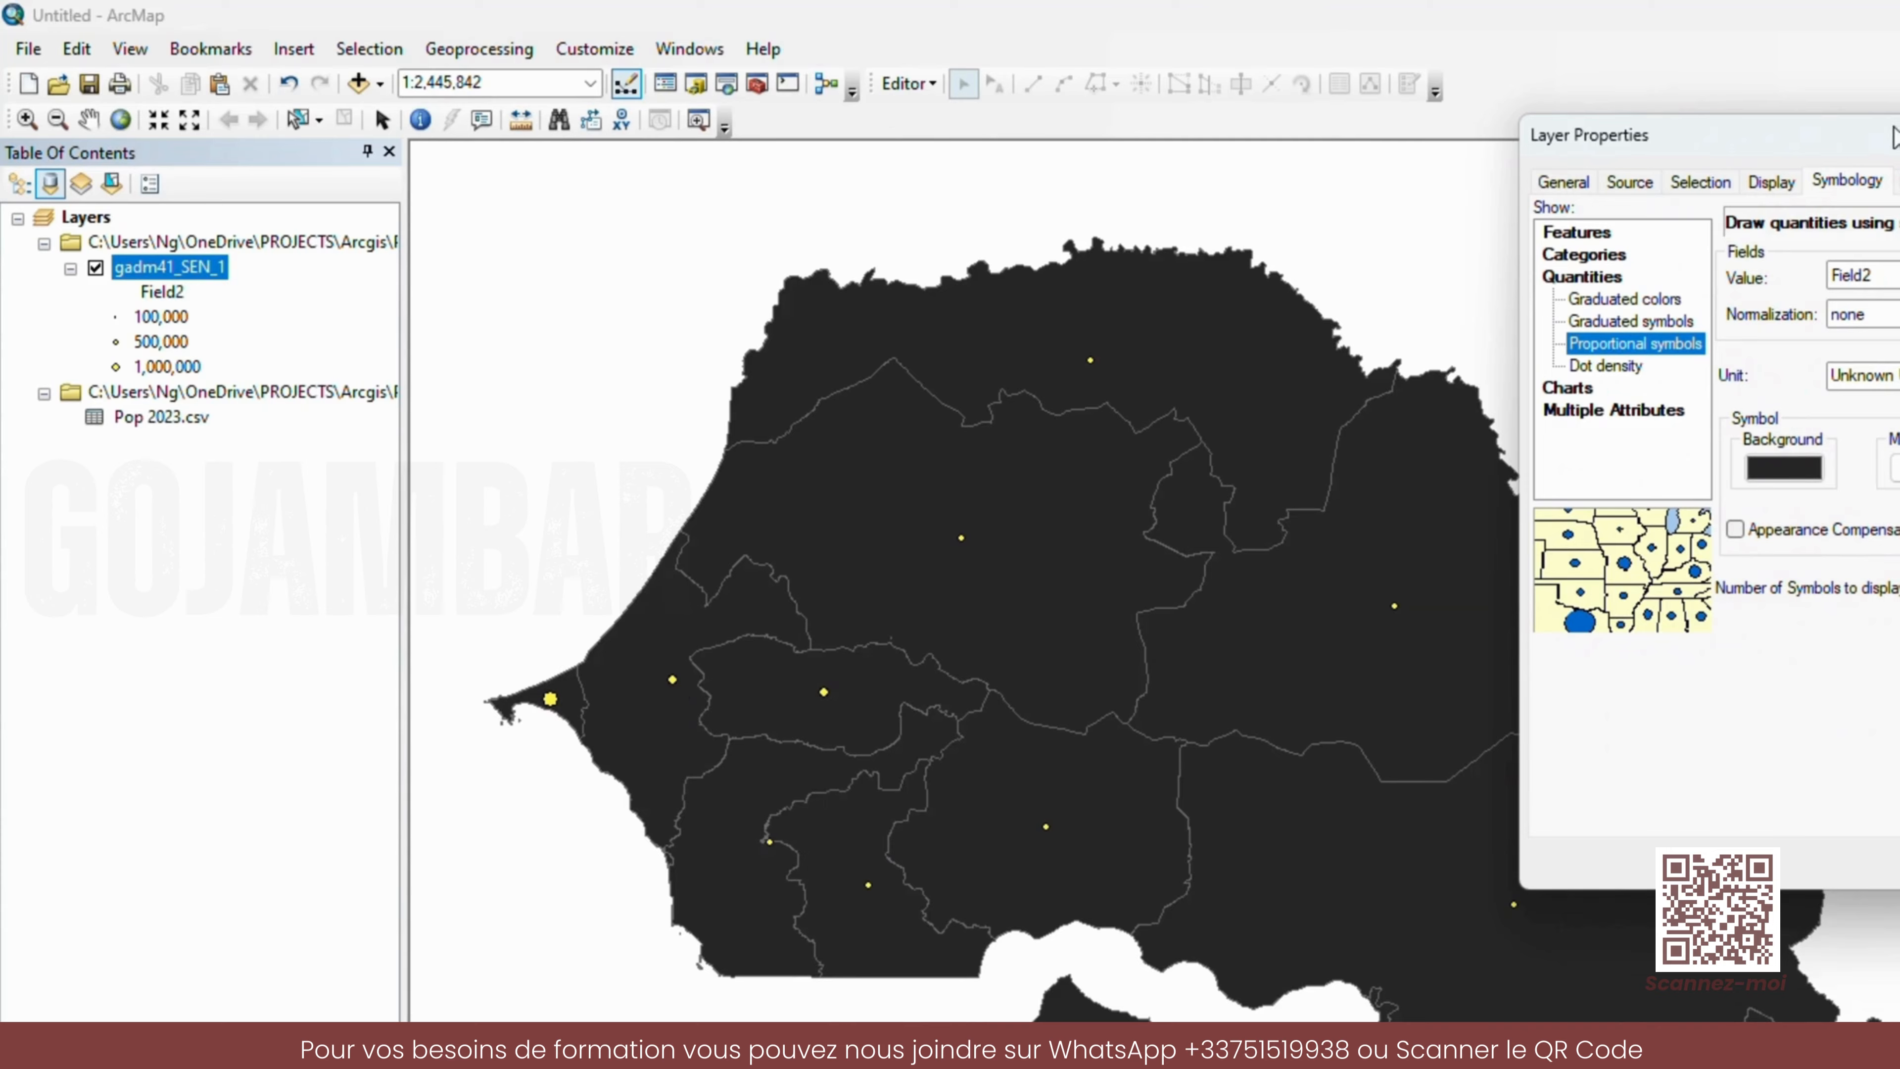
left_click_drag(1894, 140, 1337, 262)
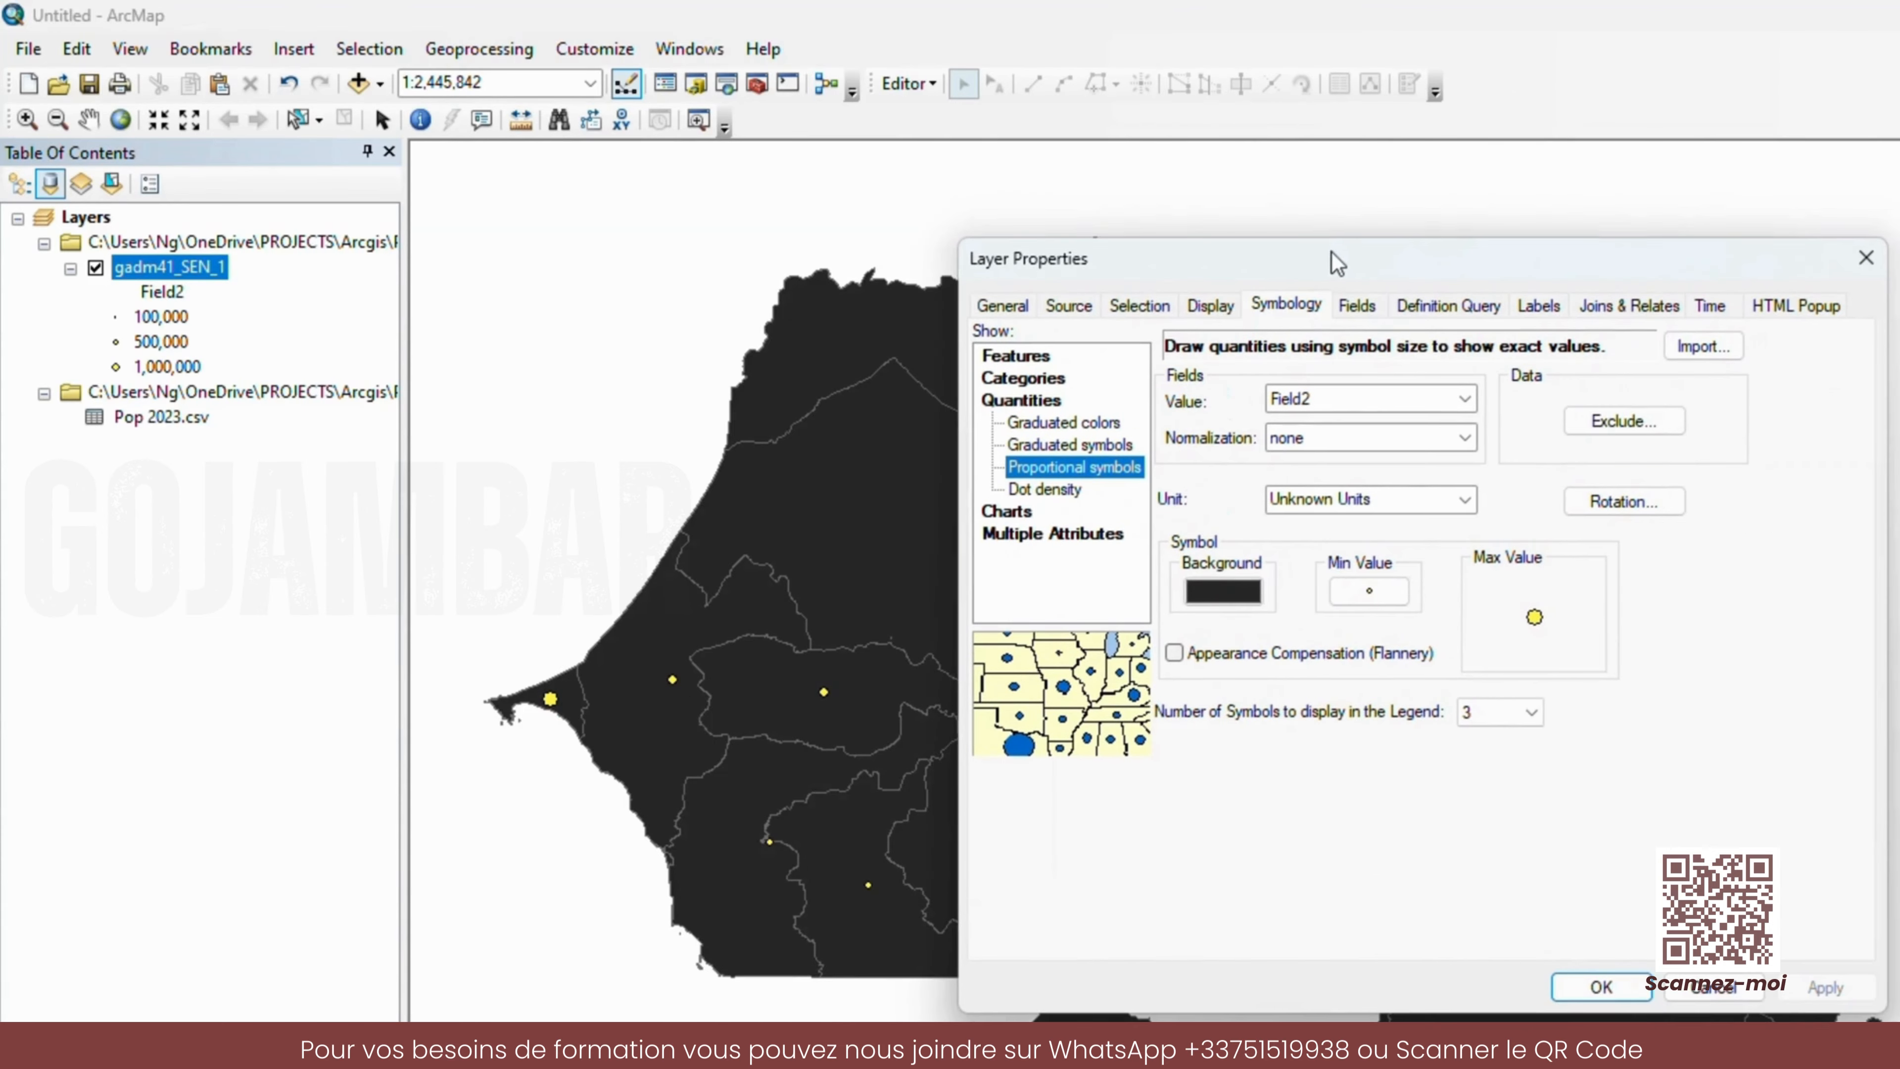
- Set the background fill of the proportional symbols to the ESRI Olive style
left_click(1229, 593)
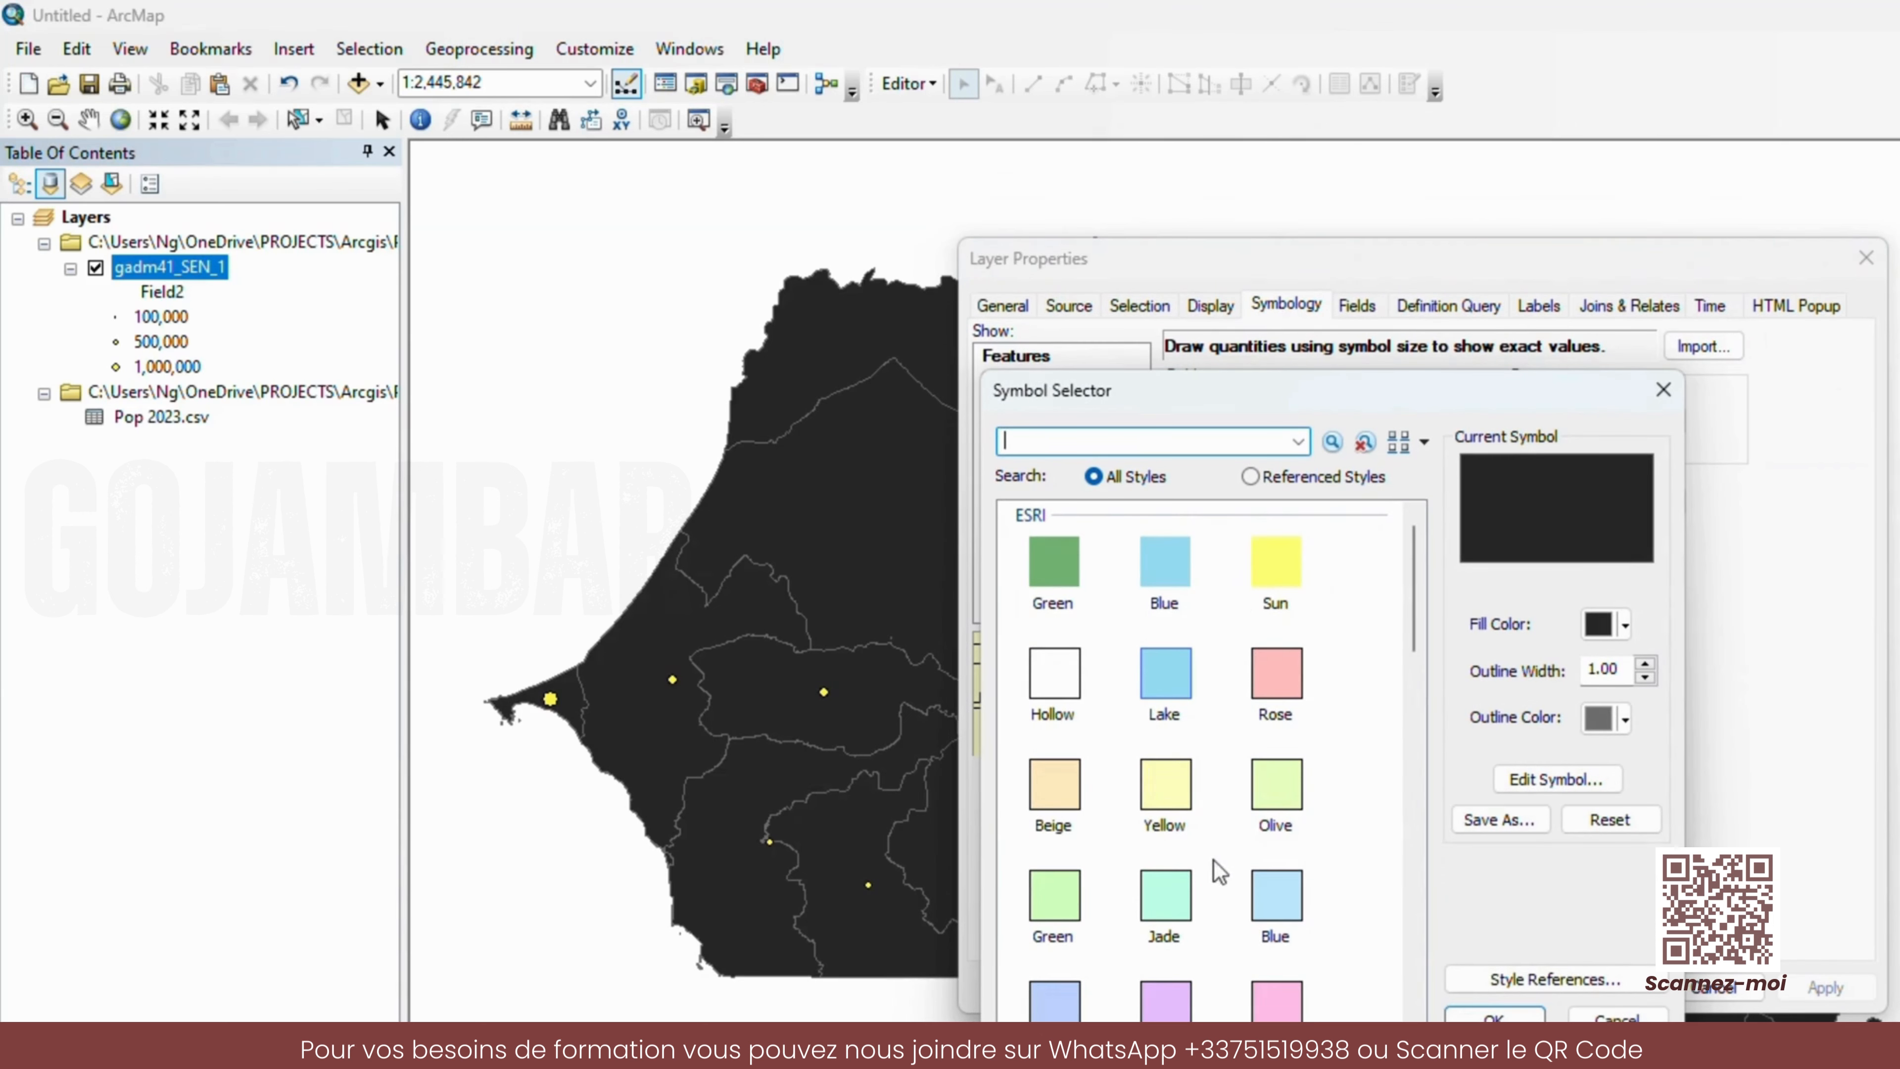
left_click(1296, 783)
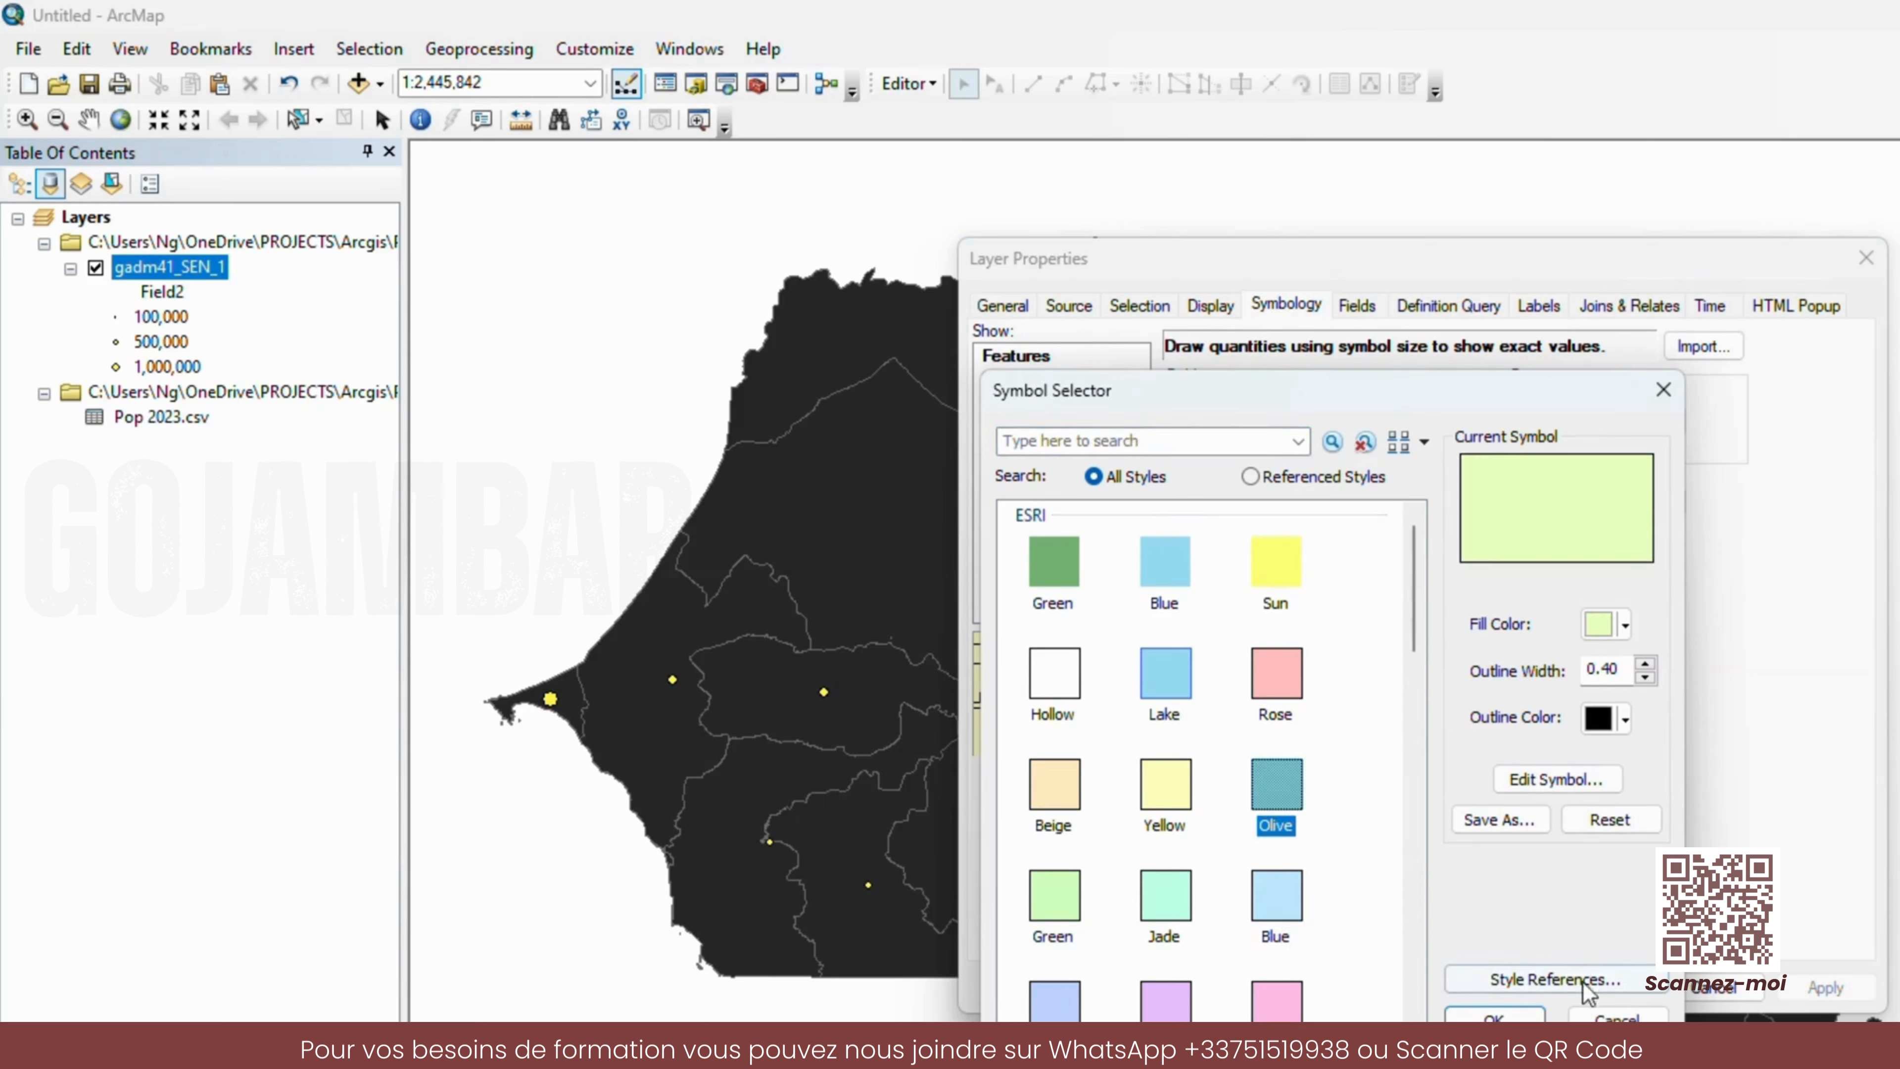
left_click(1494, 1015)
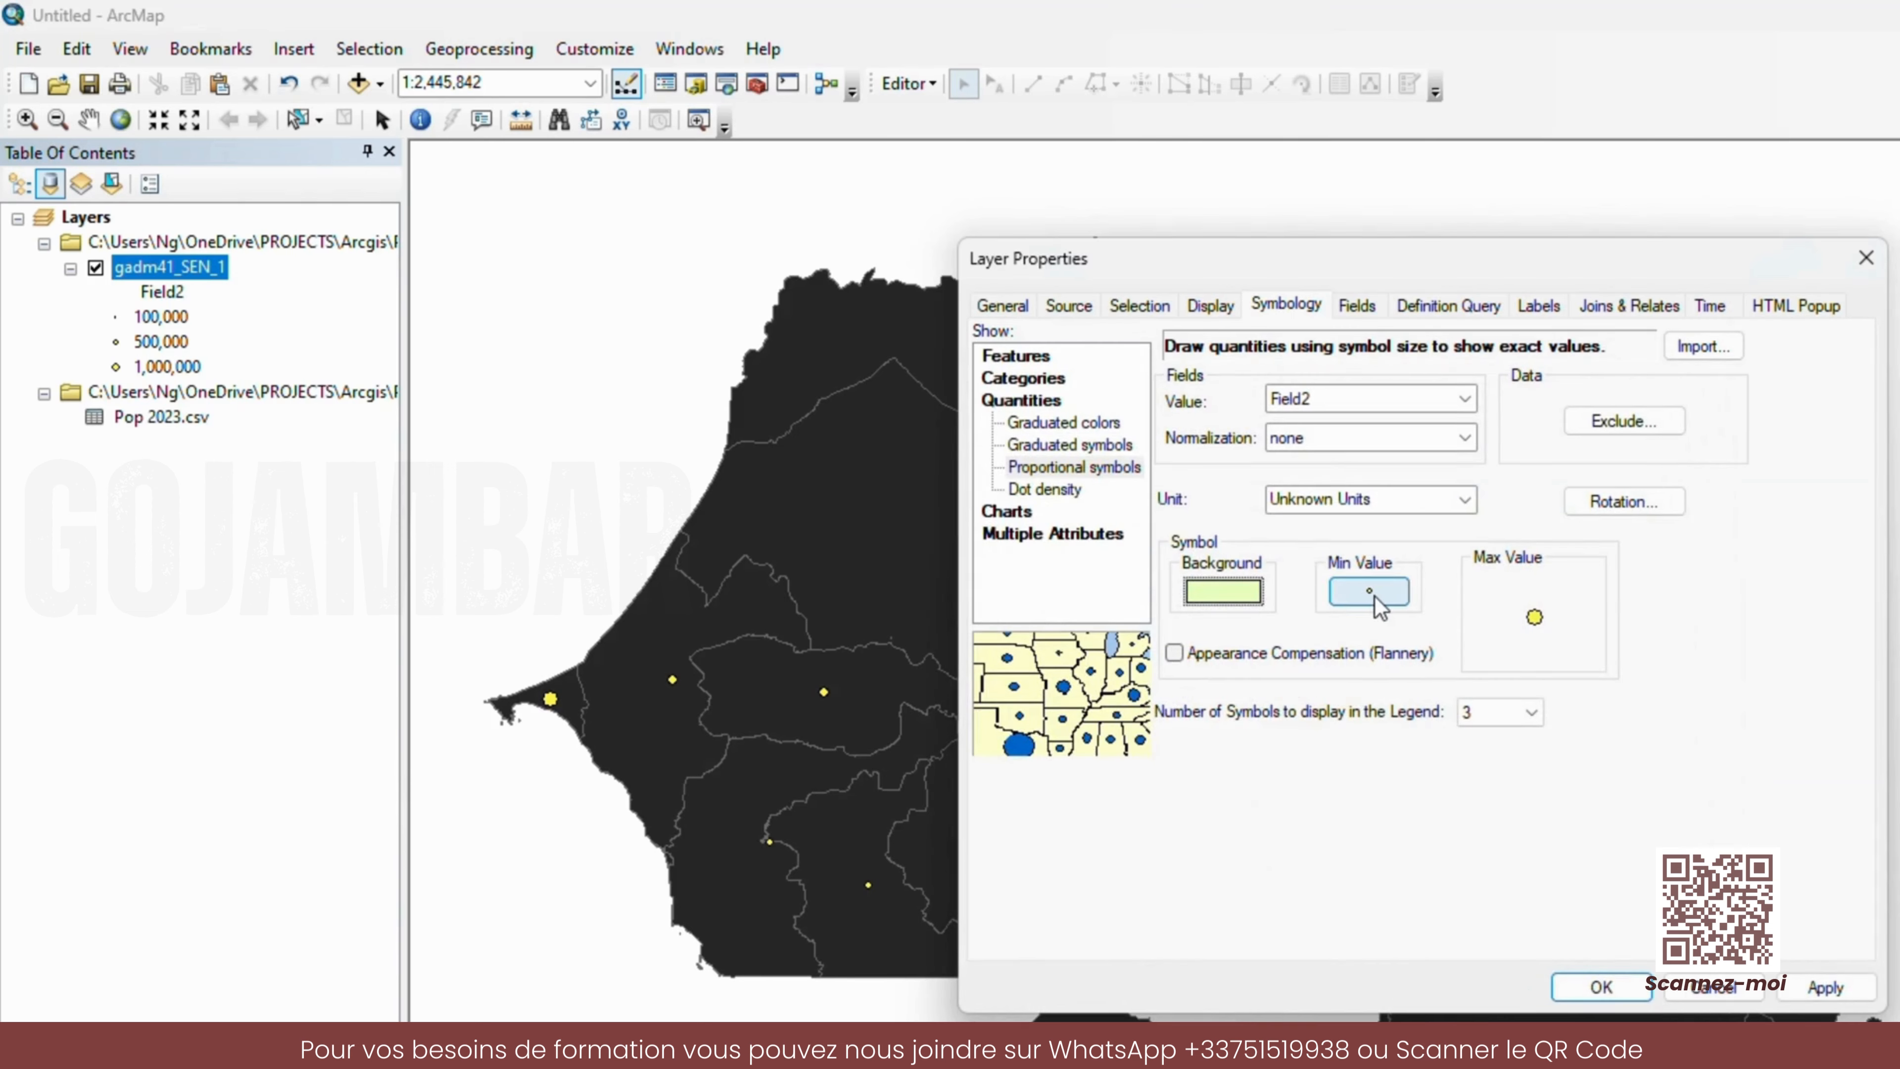
- Set the size of the minimum value symbol to 28 for the proportional symbols
left_click(1375, 594)
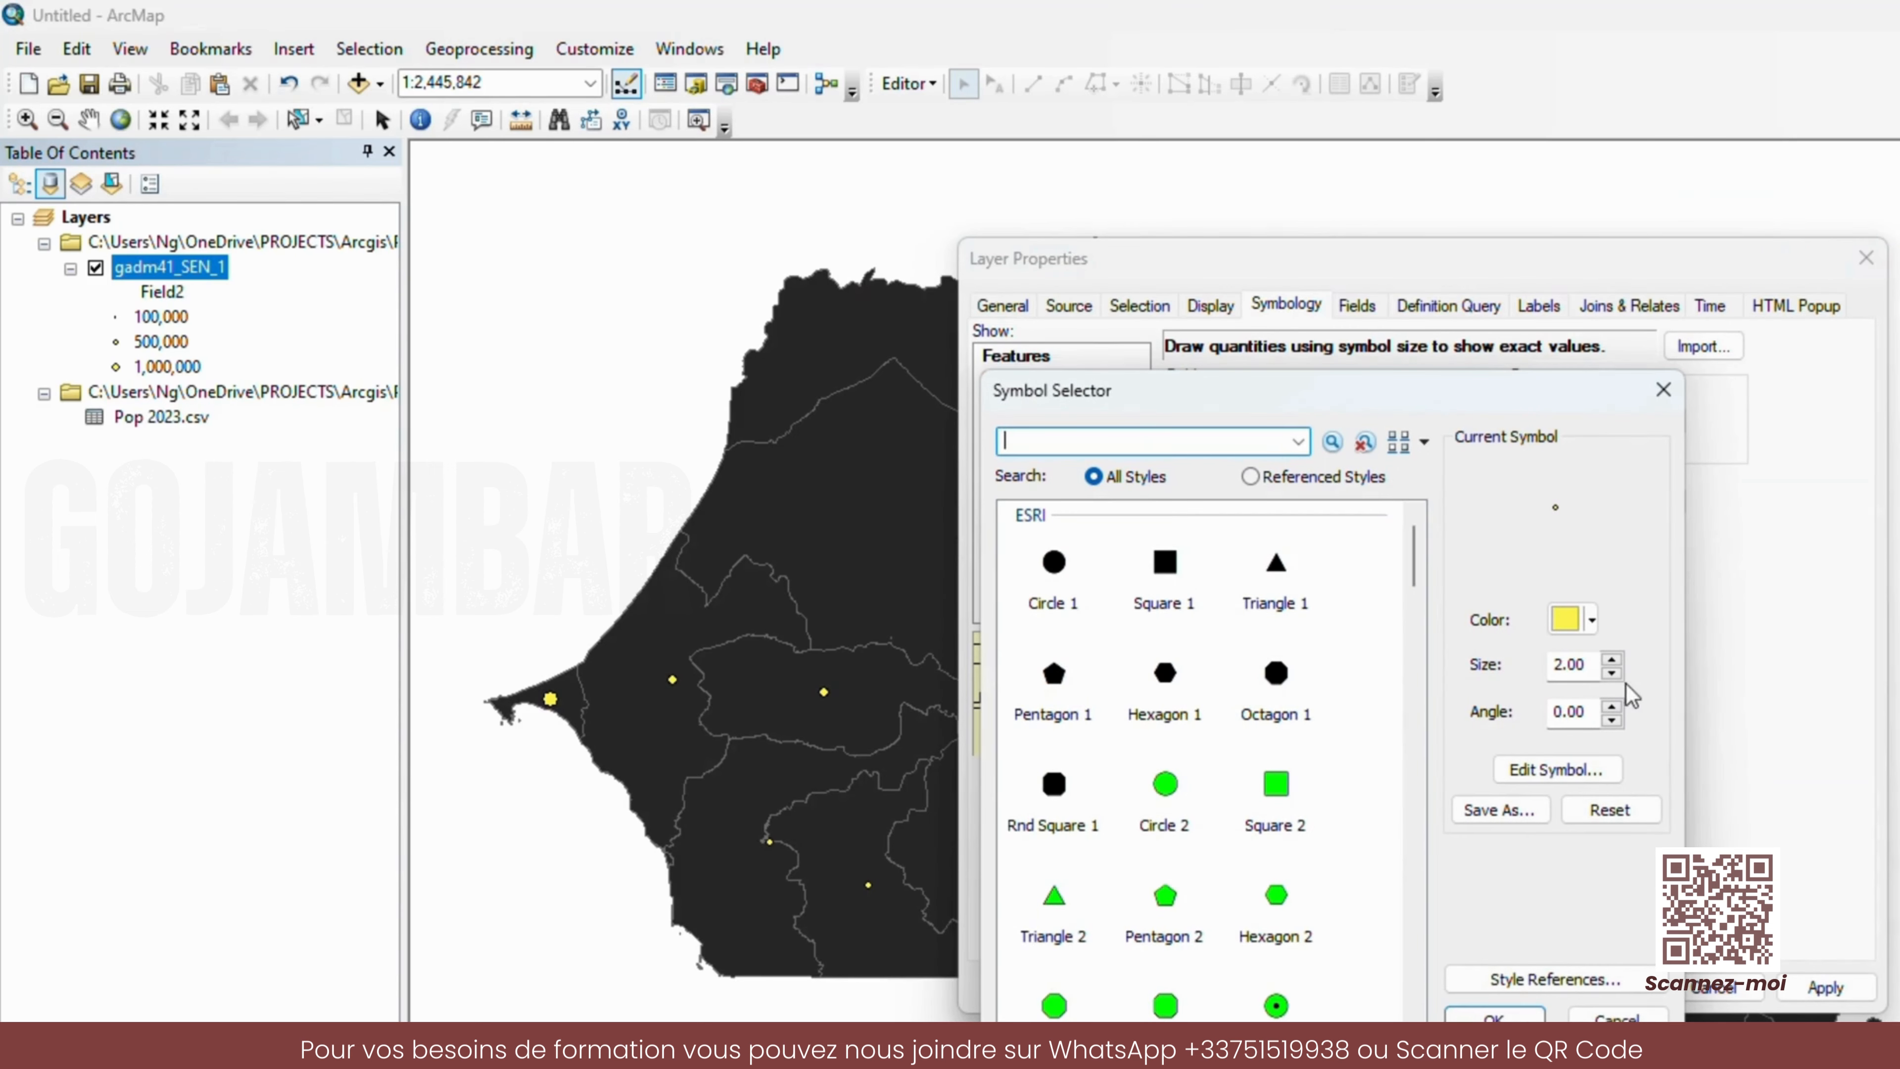
left_click(1587, 666)
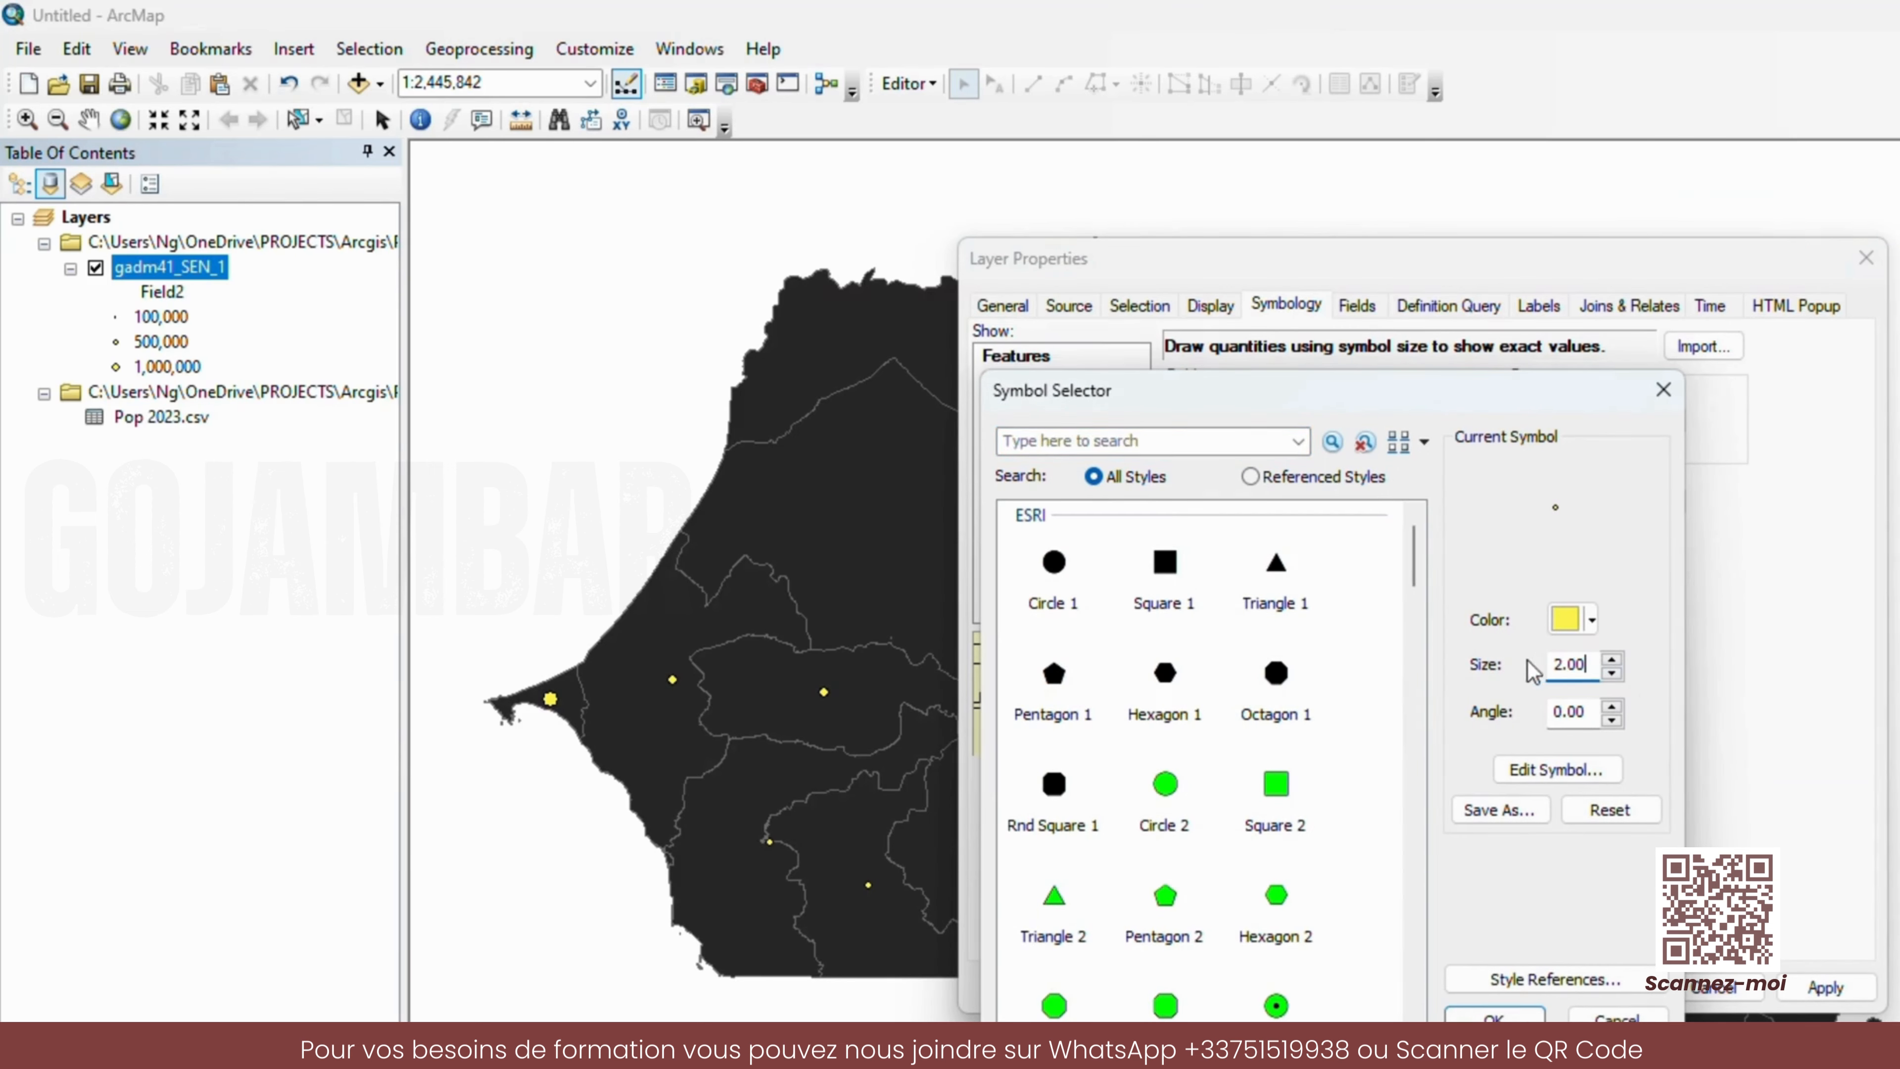
key("BackSpace")
key("BackSpace")
key("BackSpace")
key("BackSpace")
type("17")
key("BackSpace")
key("BackSpace")
type("23")
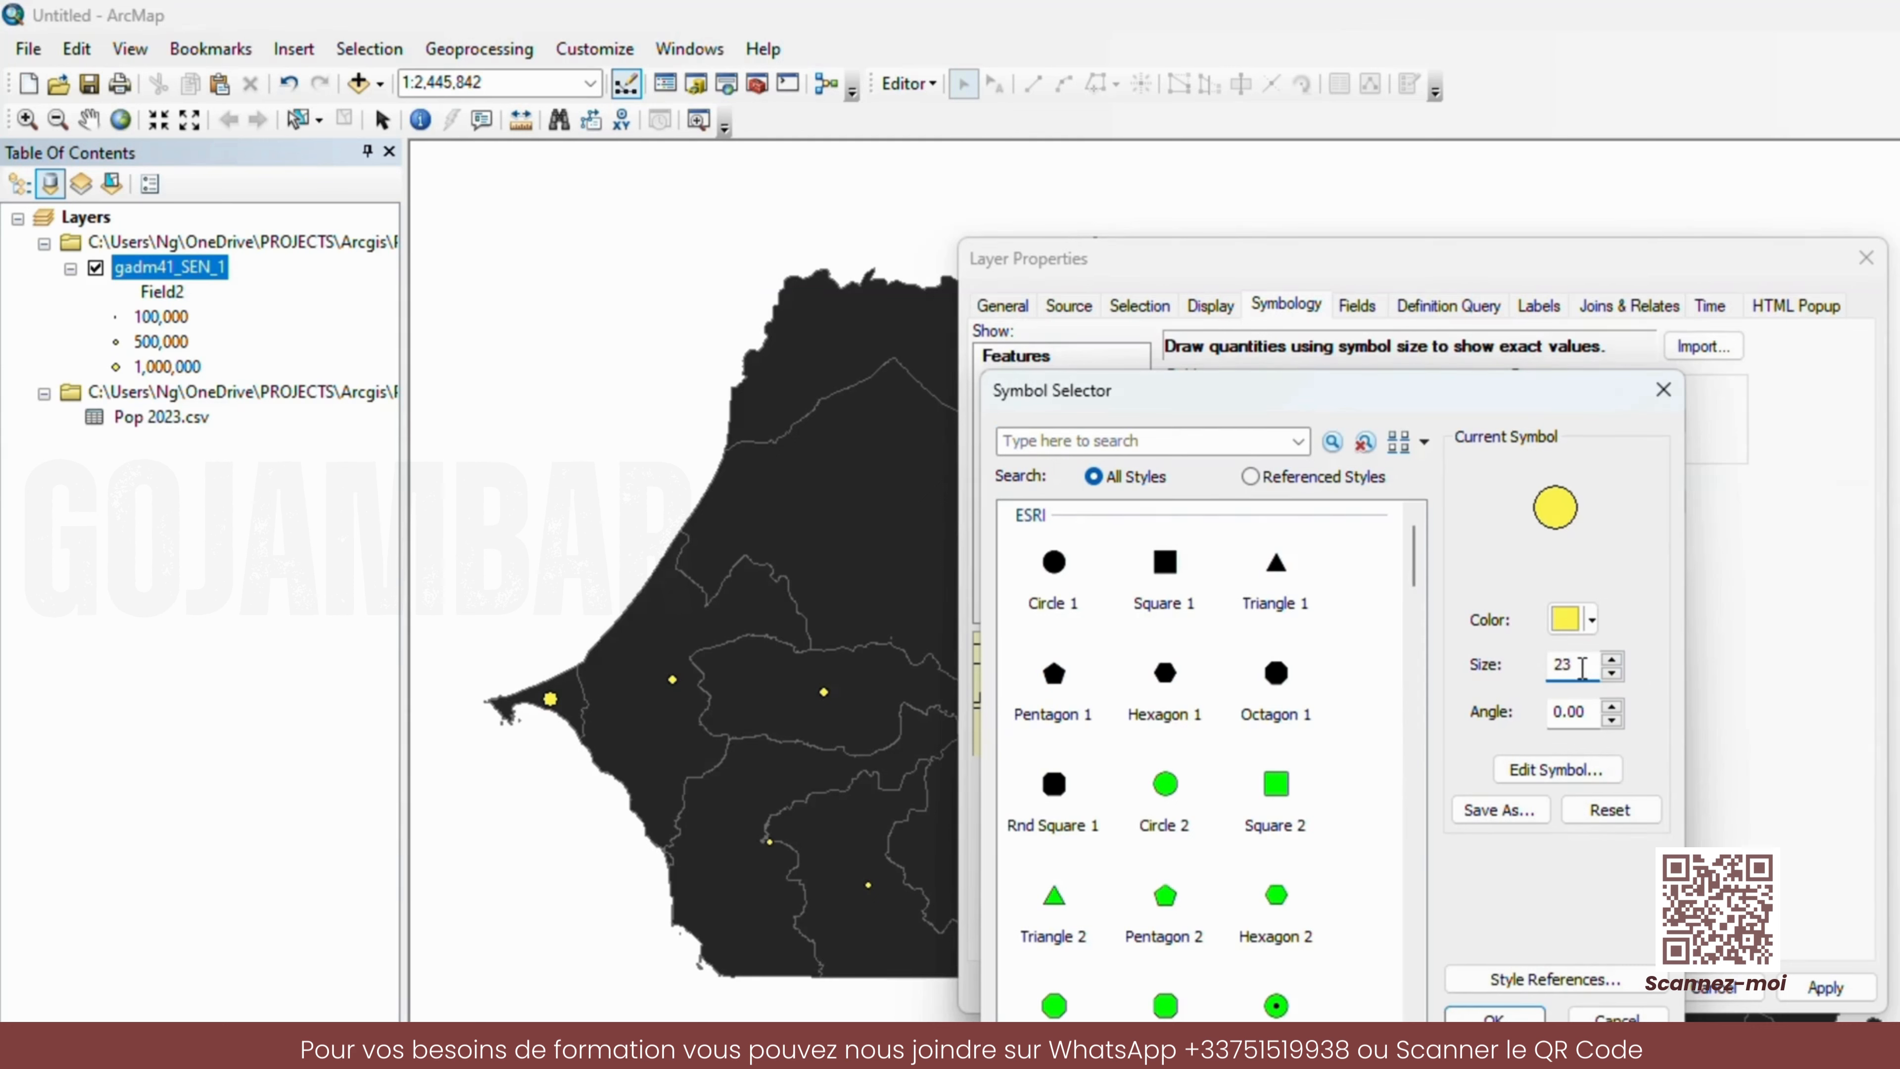
key("BackSpace")
key("BackSpace")
type("28")
left_click(1494, 1016)
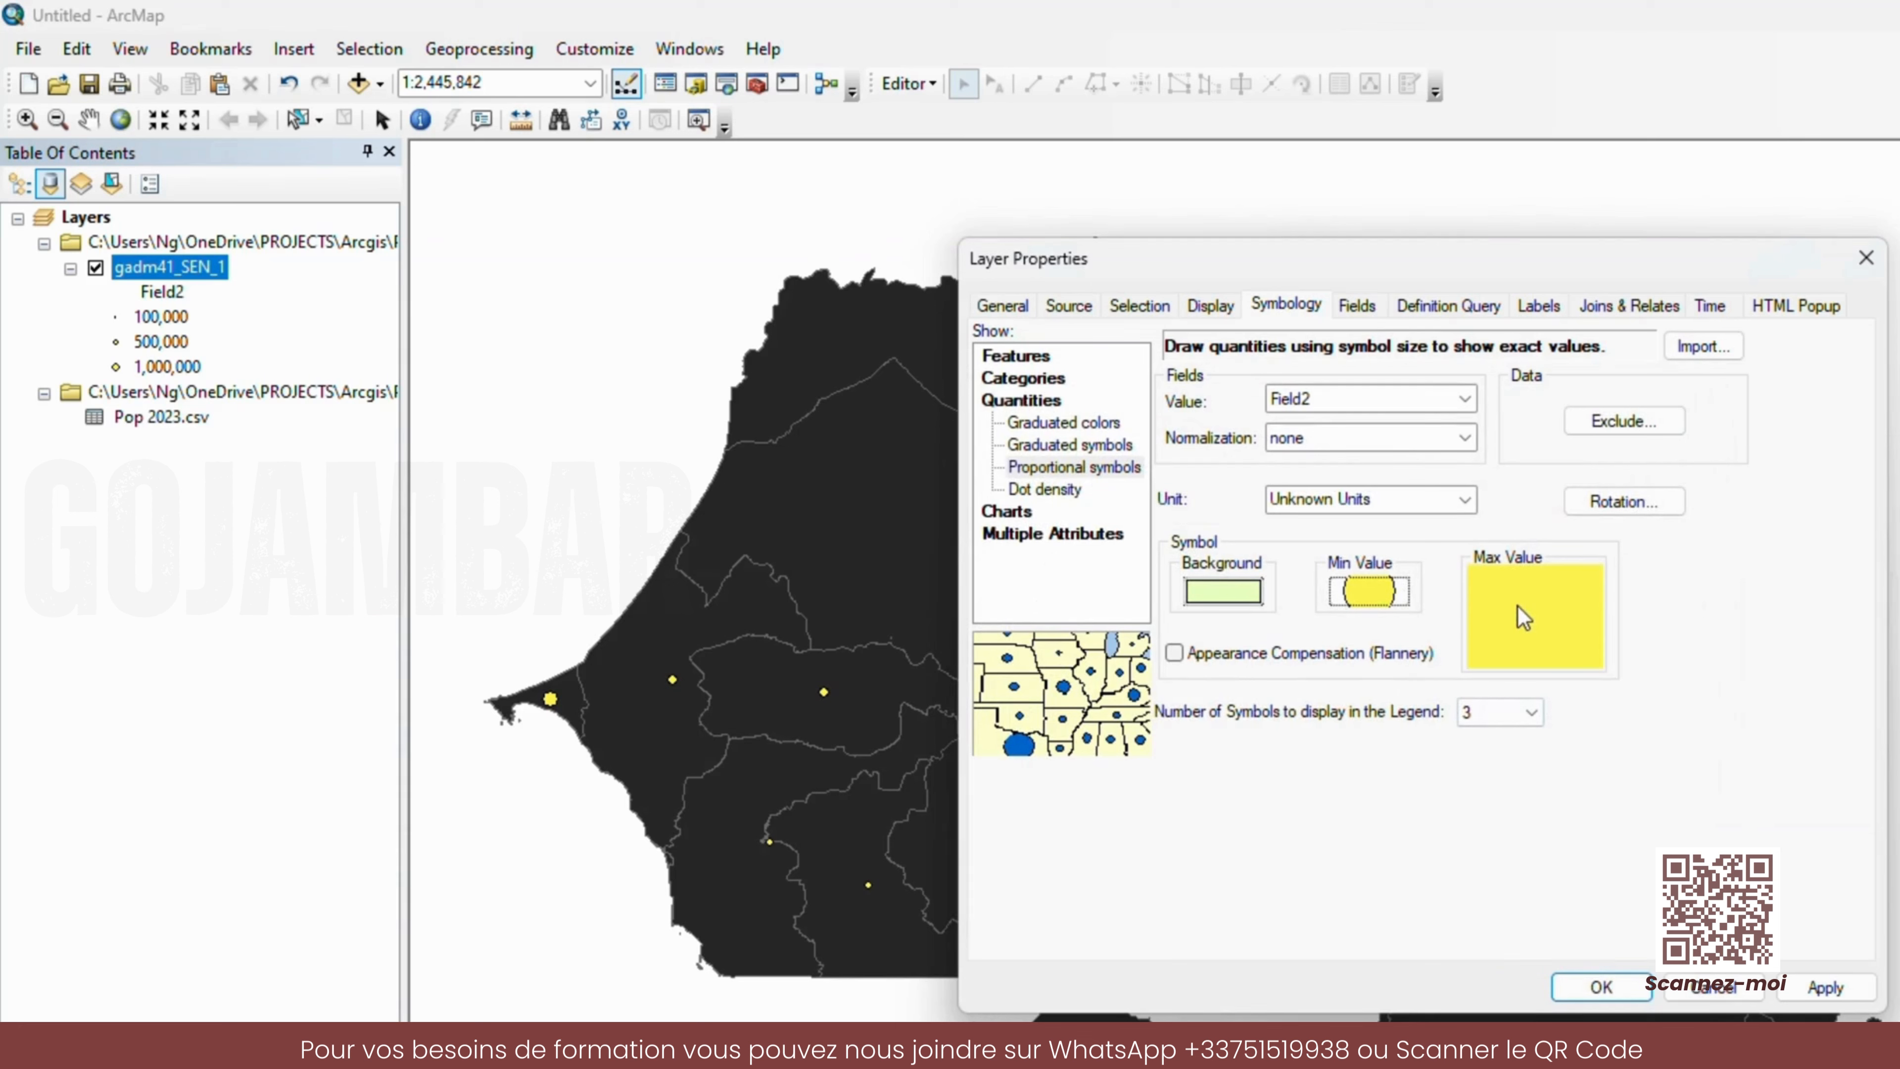
- Change the minimum value symbol's color to teal green for the proportional symbols and apply it to the map
left_click(1374, 587)
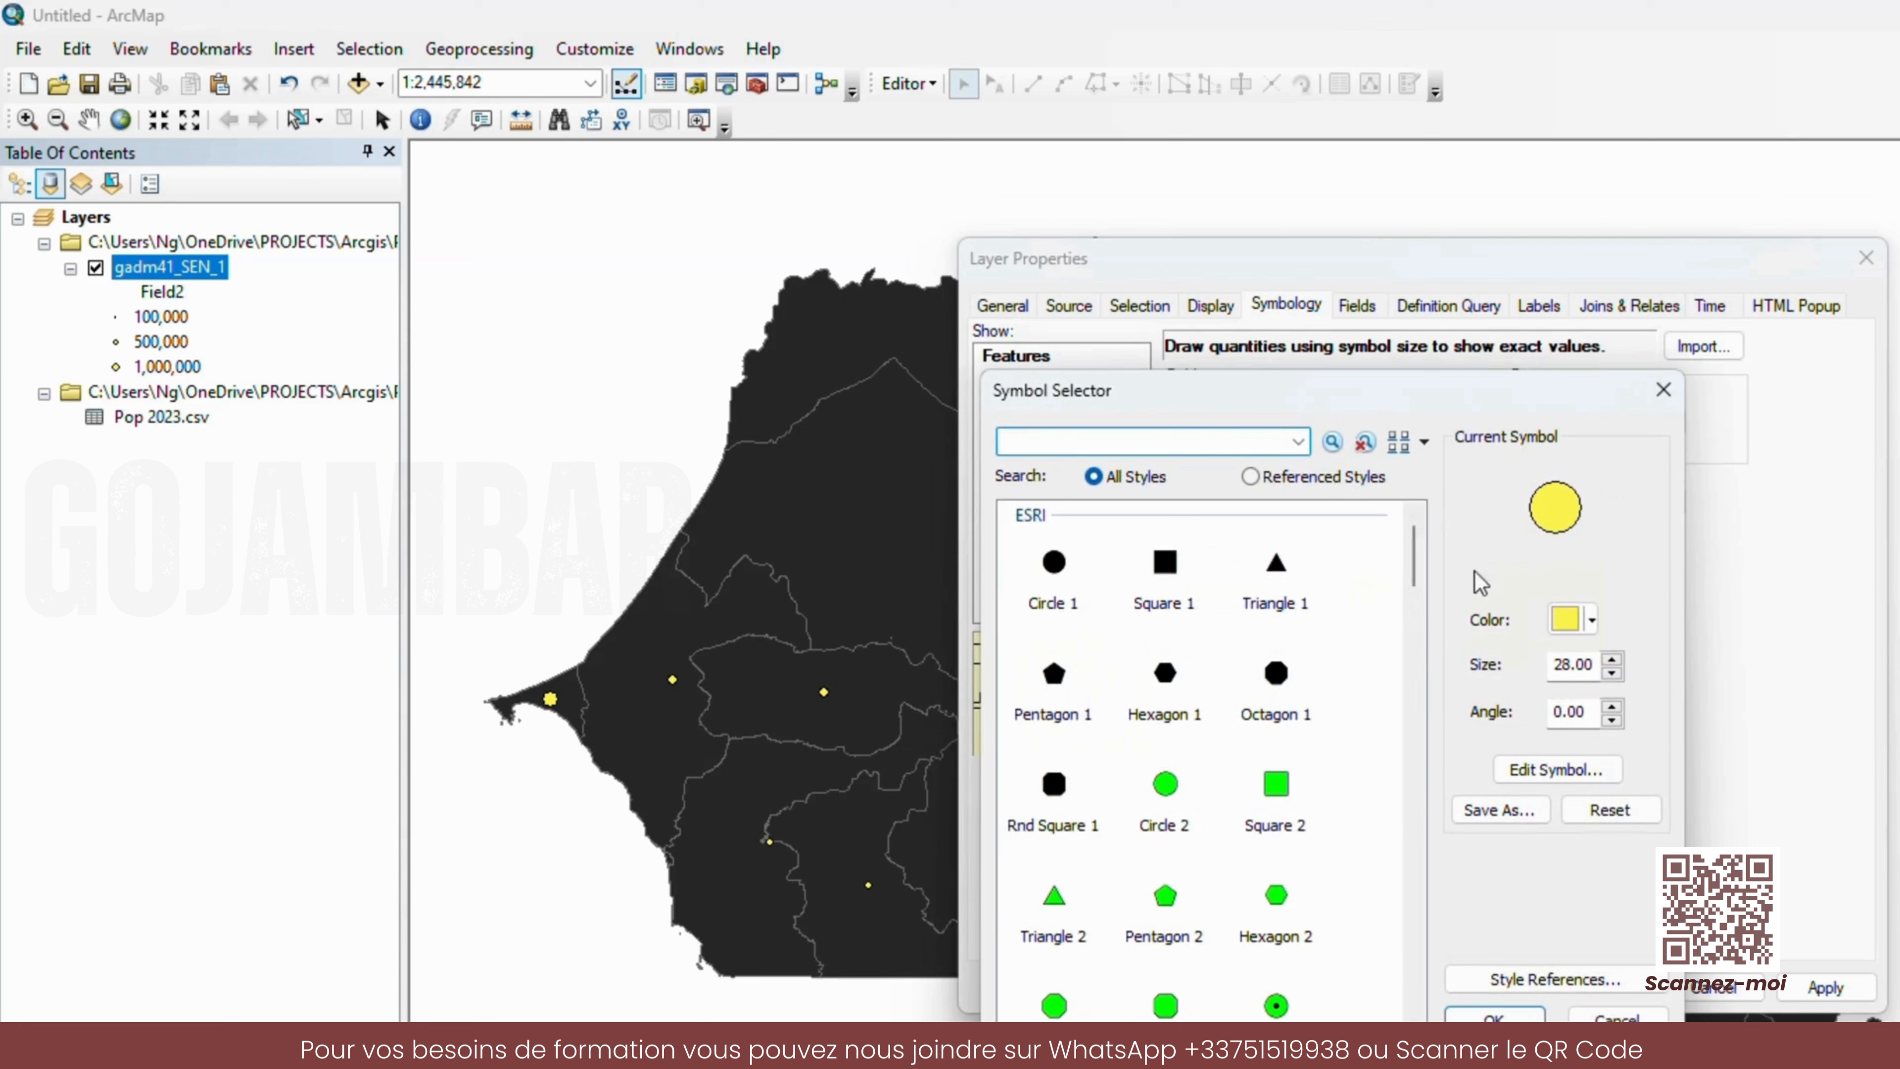
left_click(1594, 621)
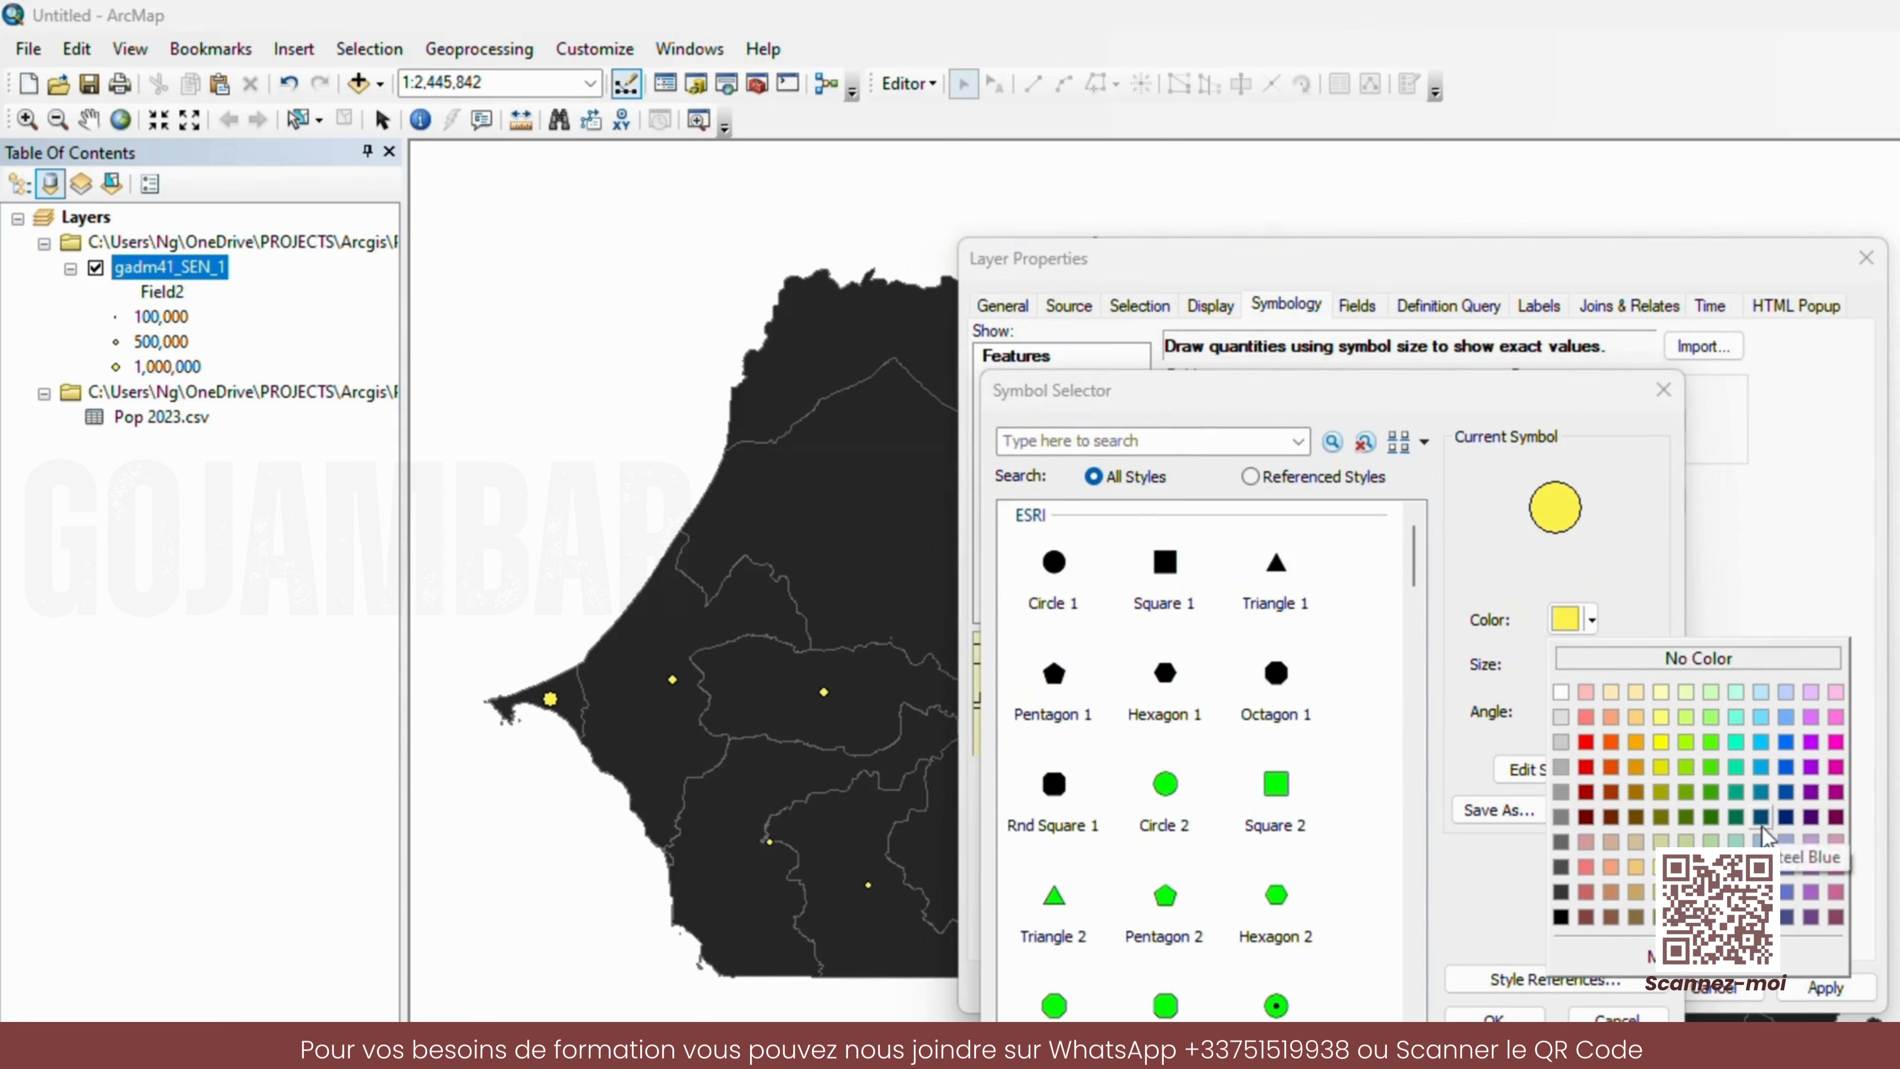
left_click(1735, 792)
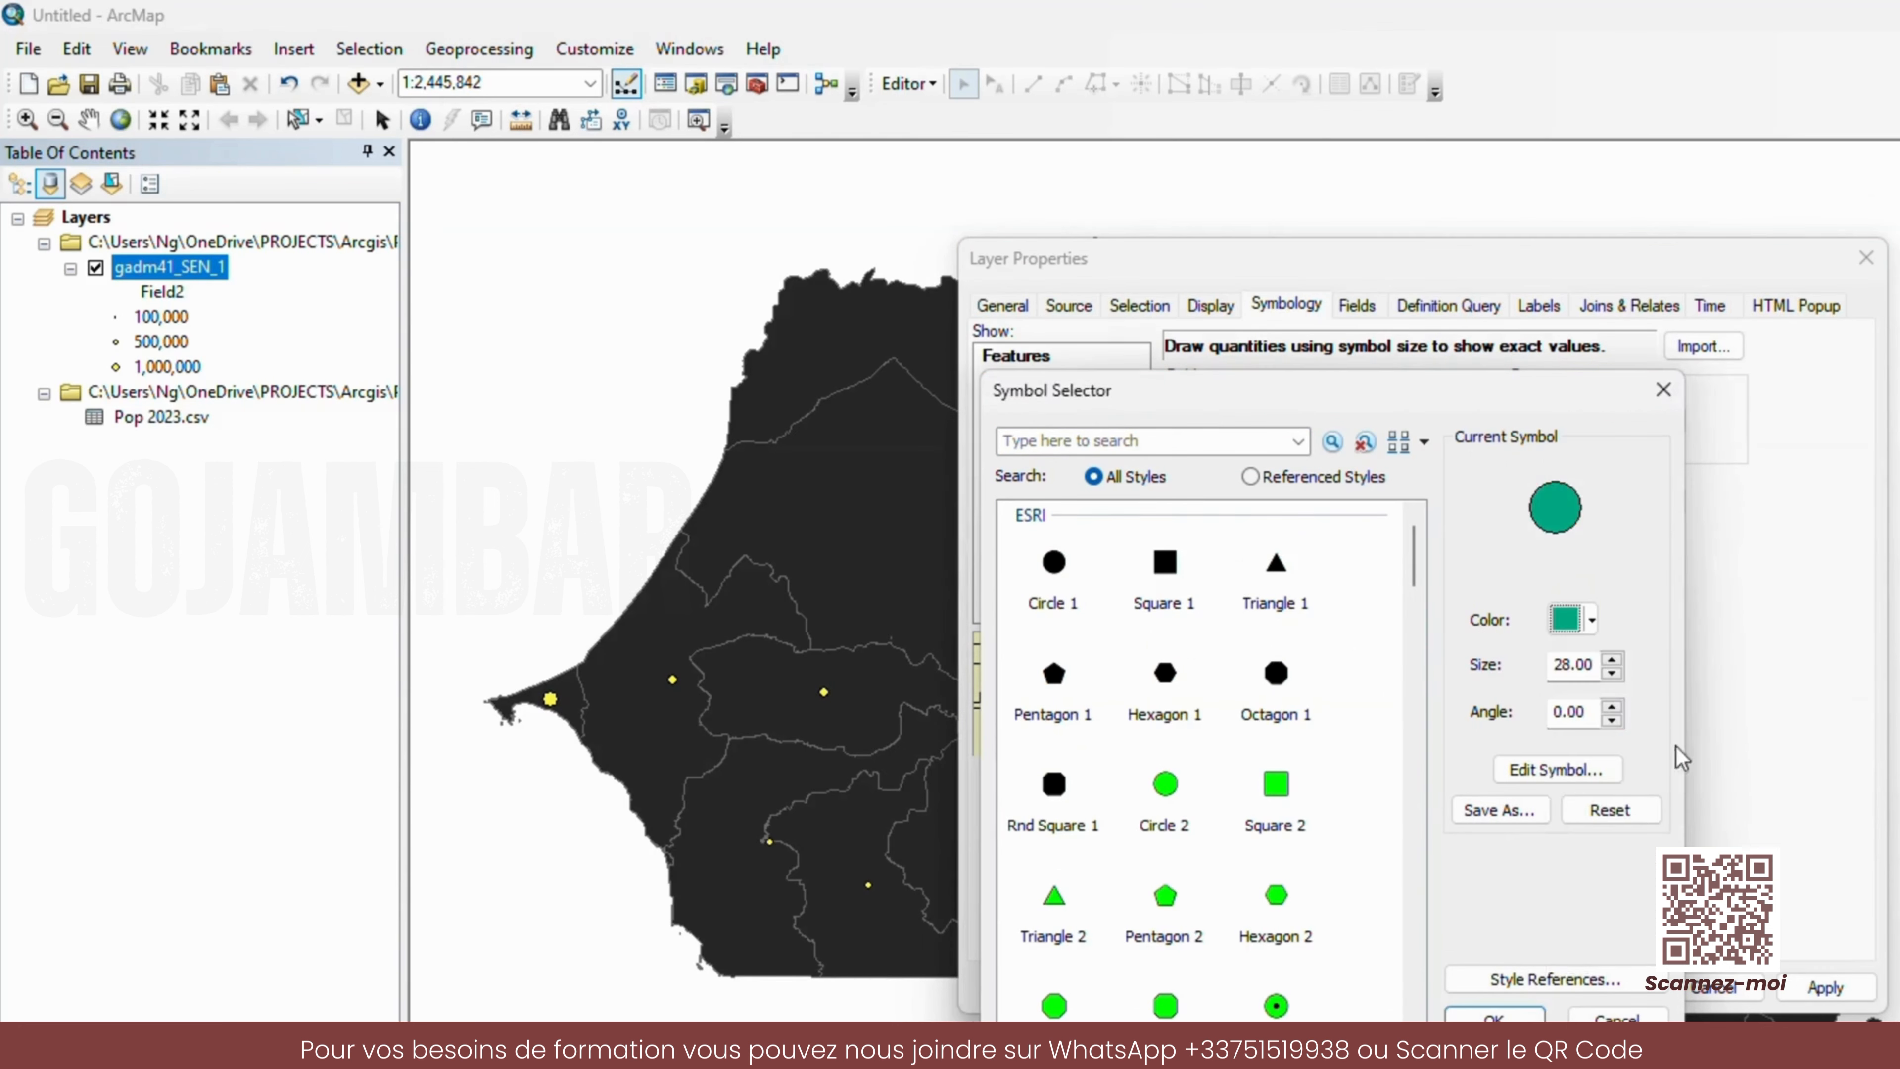
left_click(1503, 1018)
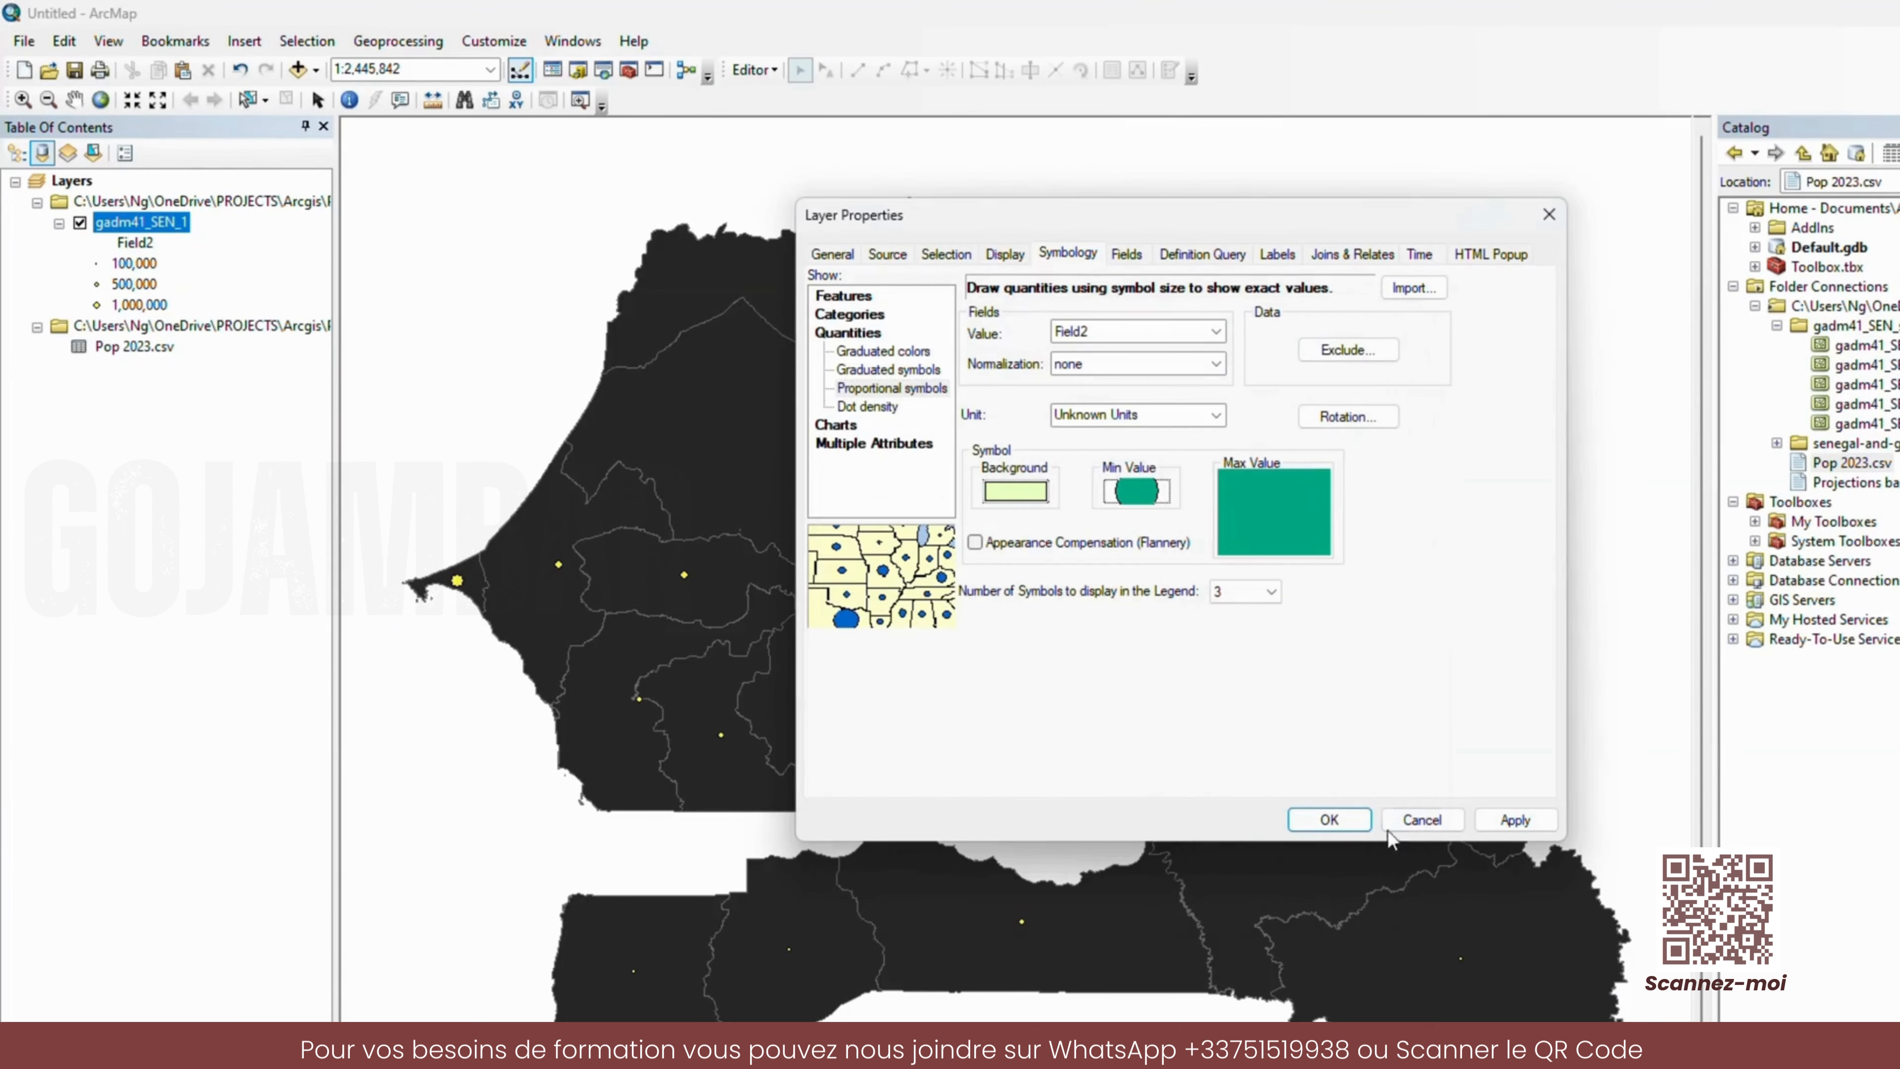
left_click(1513, 819)
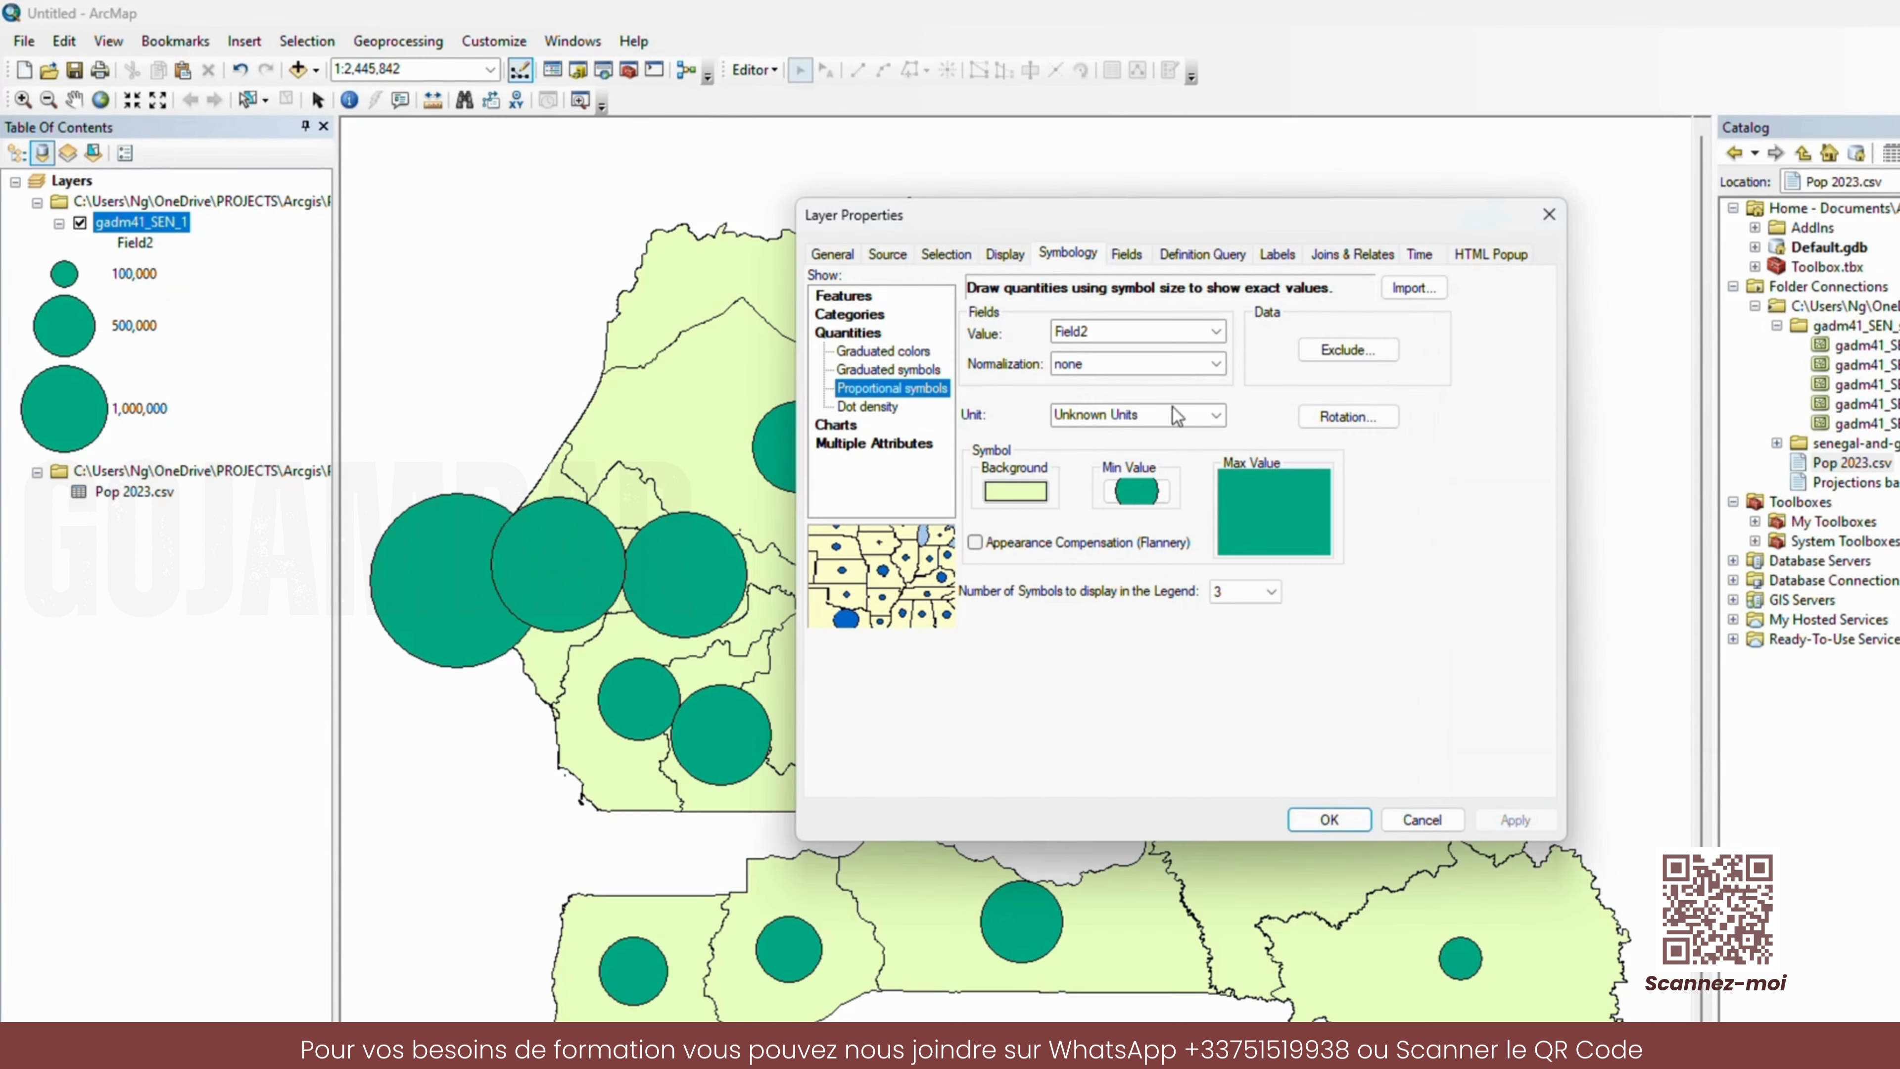
- Reduce the minimum value symbol's size to 15 for the proportional symbols, apply it, and close the layer properties
left_click_drag(1163, 224, 1573, 139)
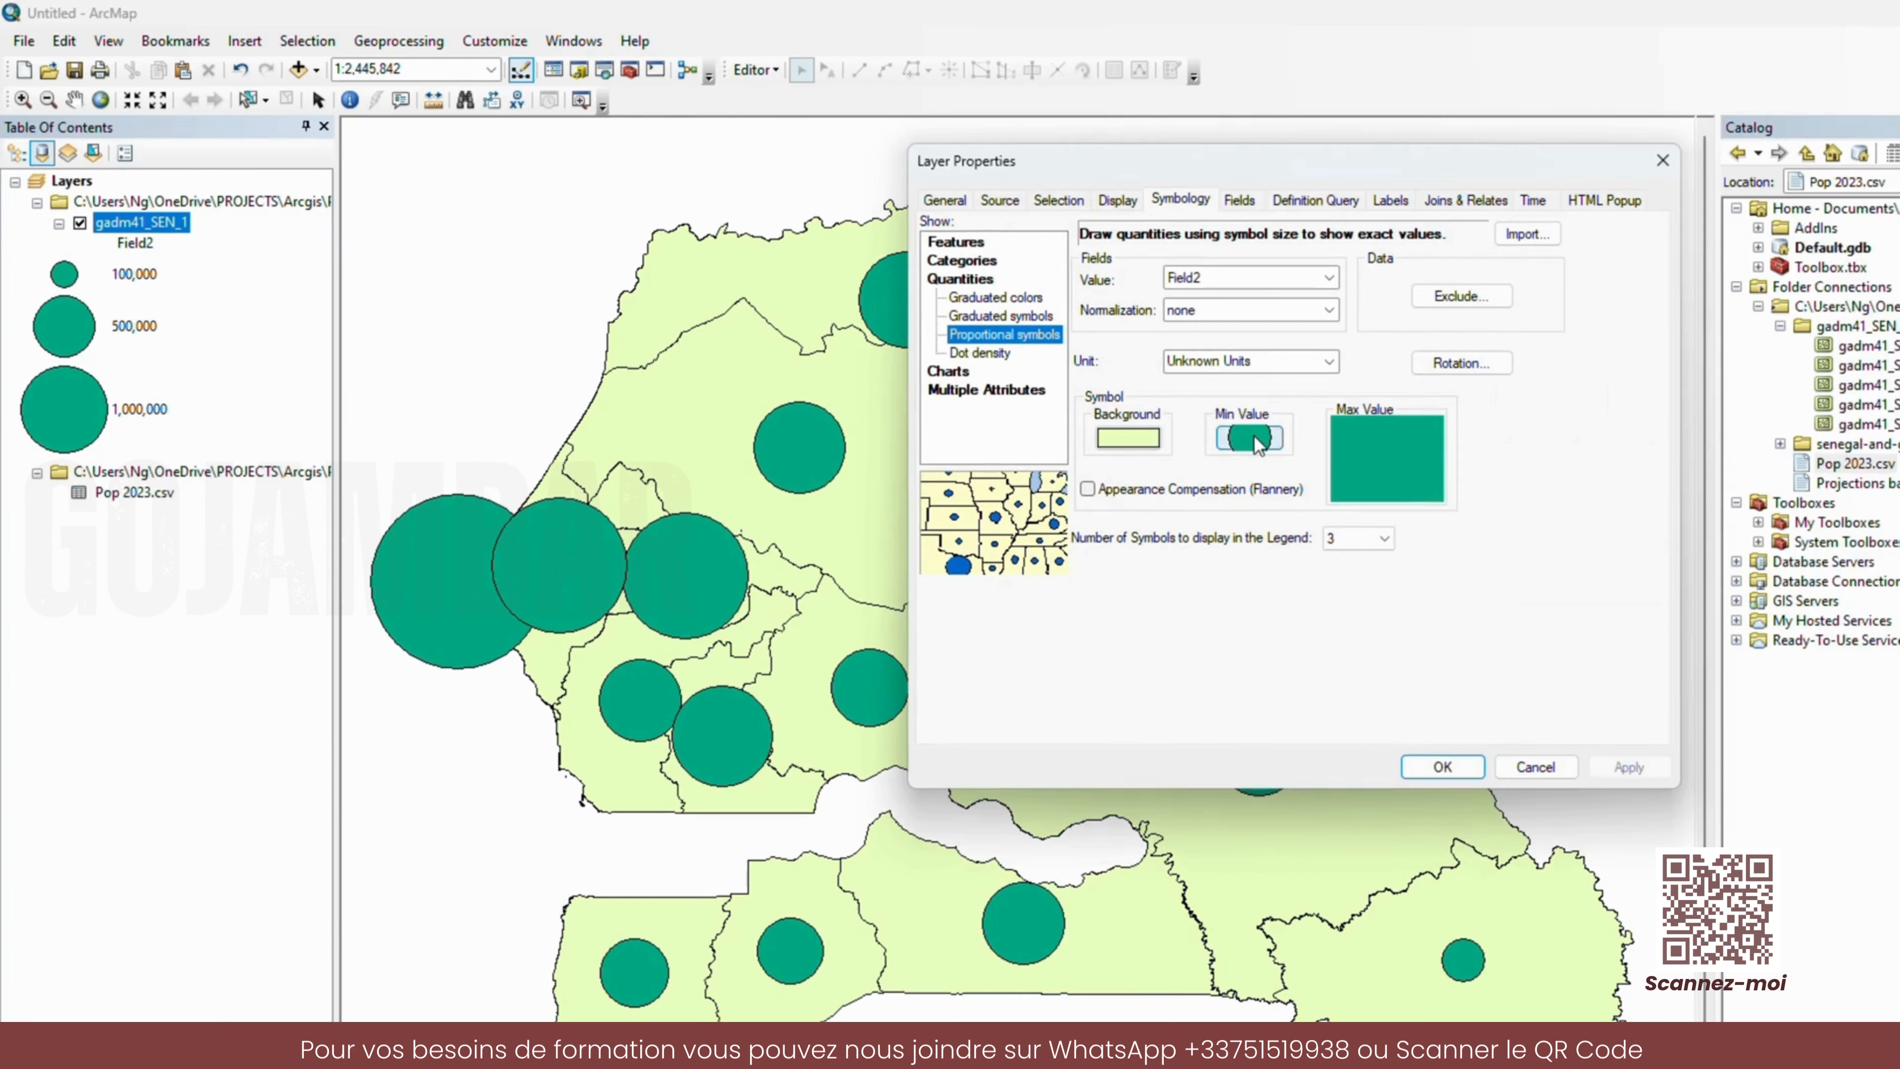
left_click(1255, 440)
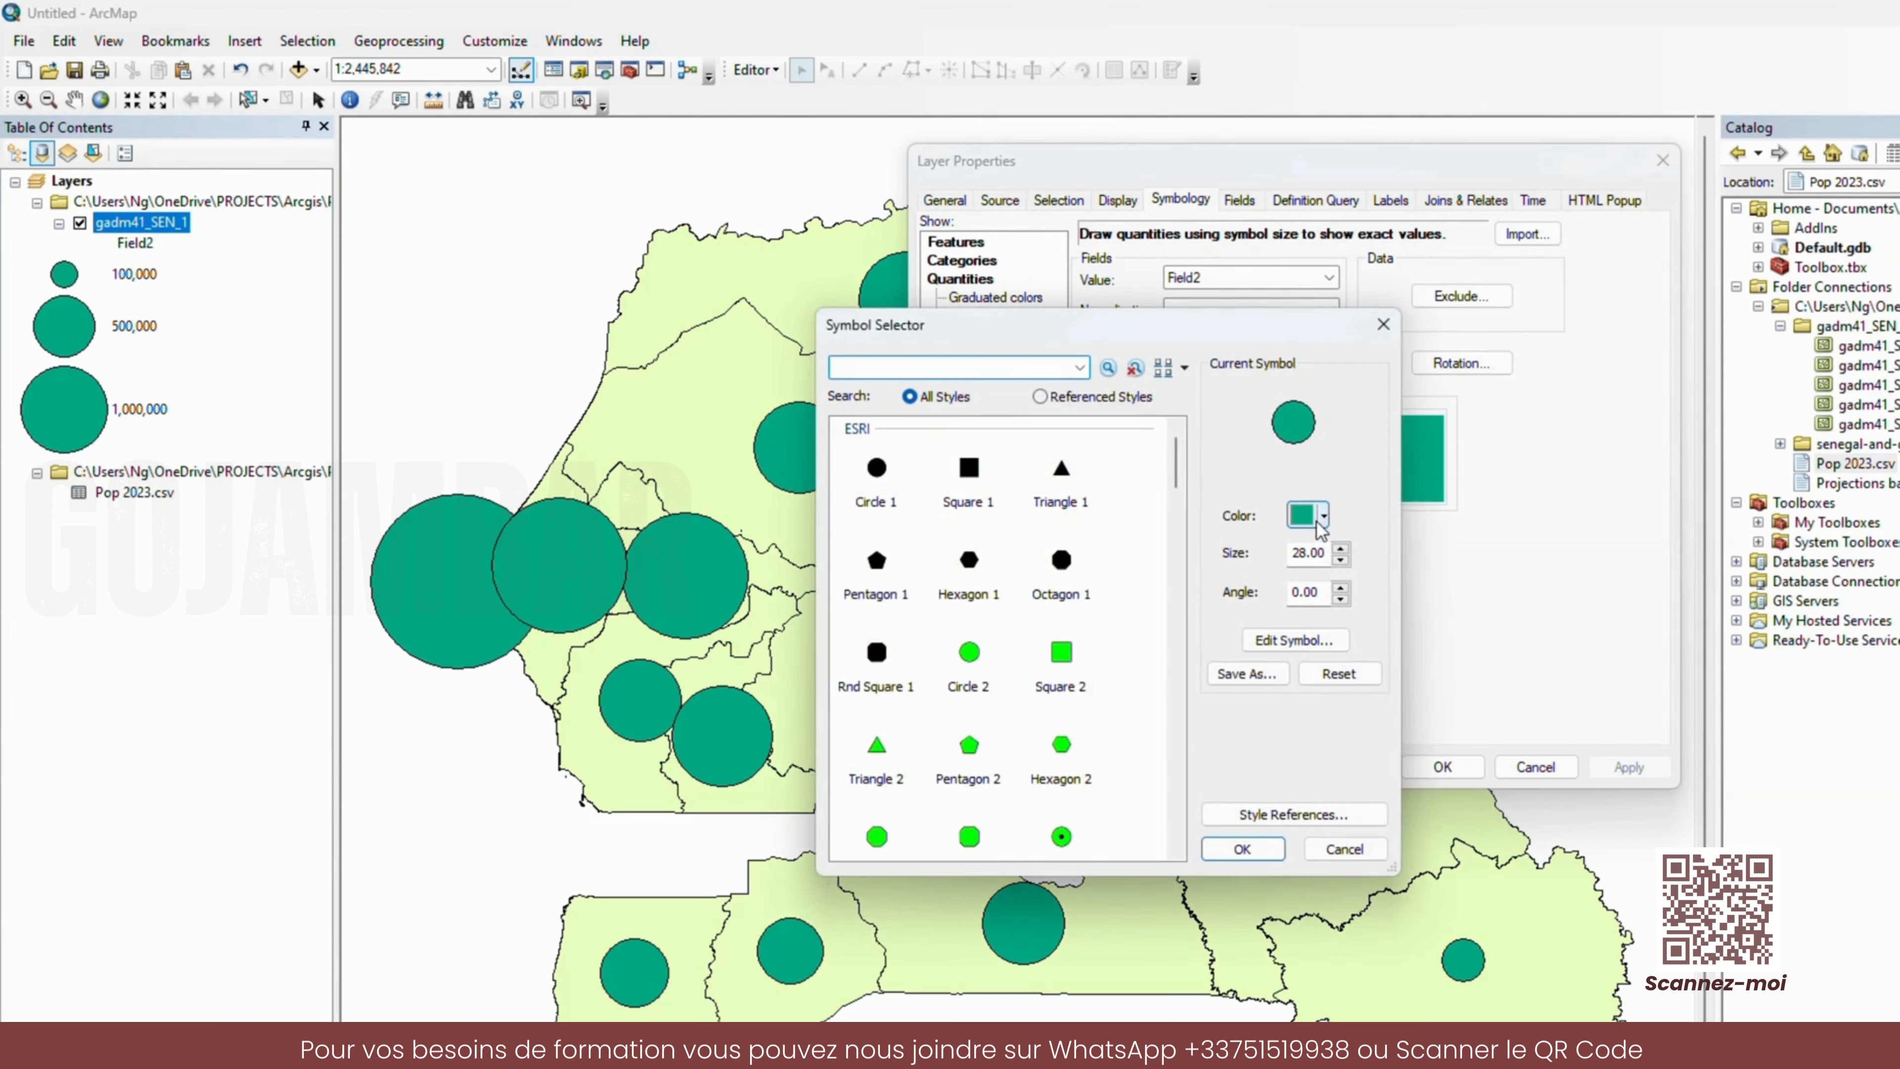
double_click(1313, 553)
type("22")
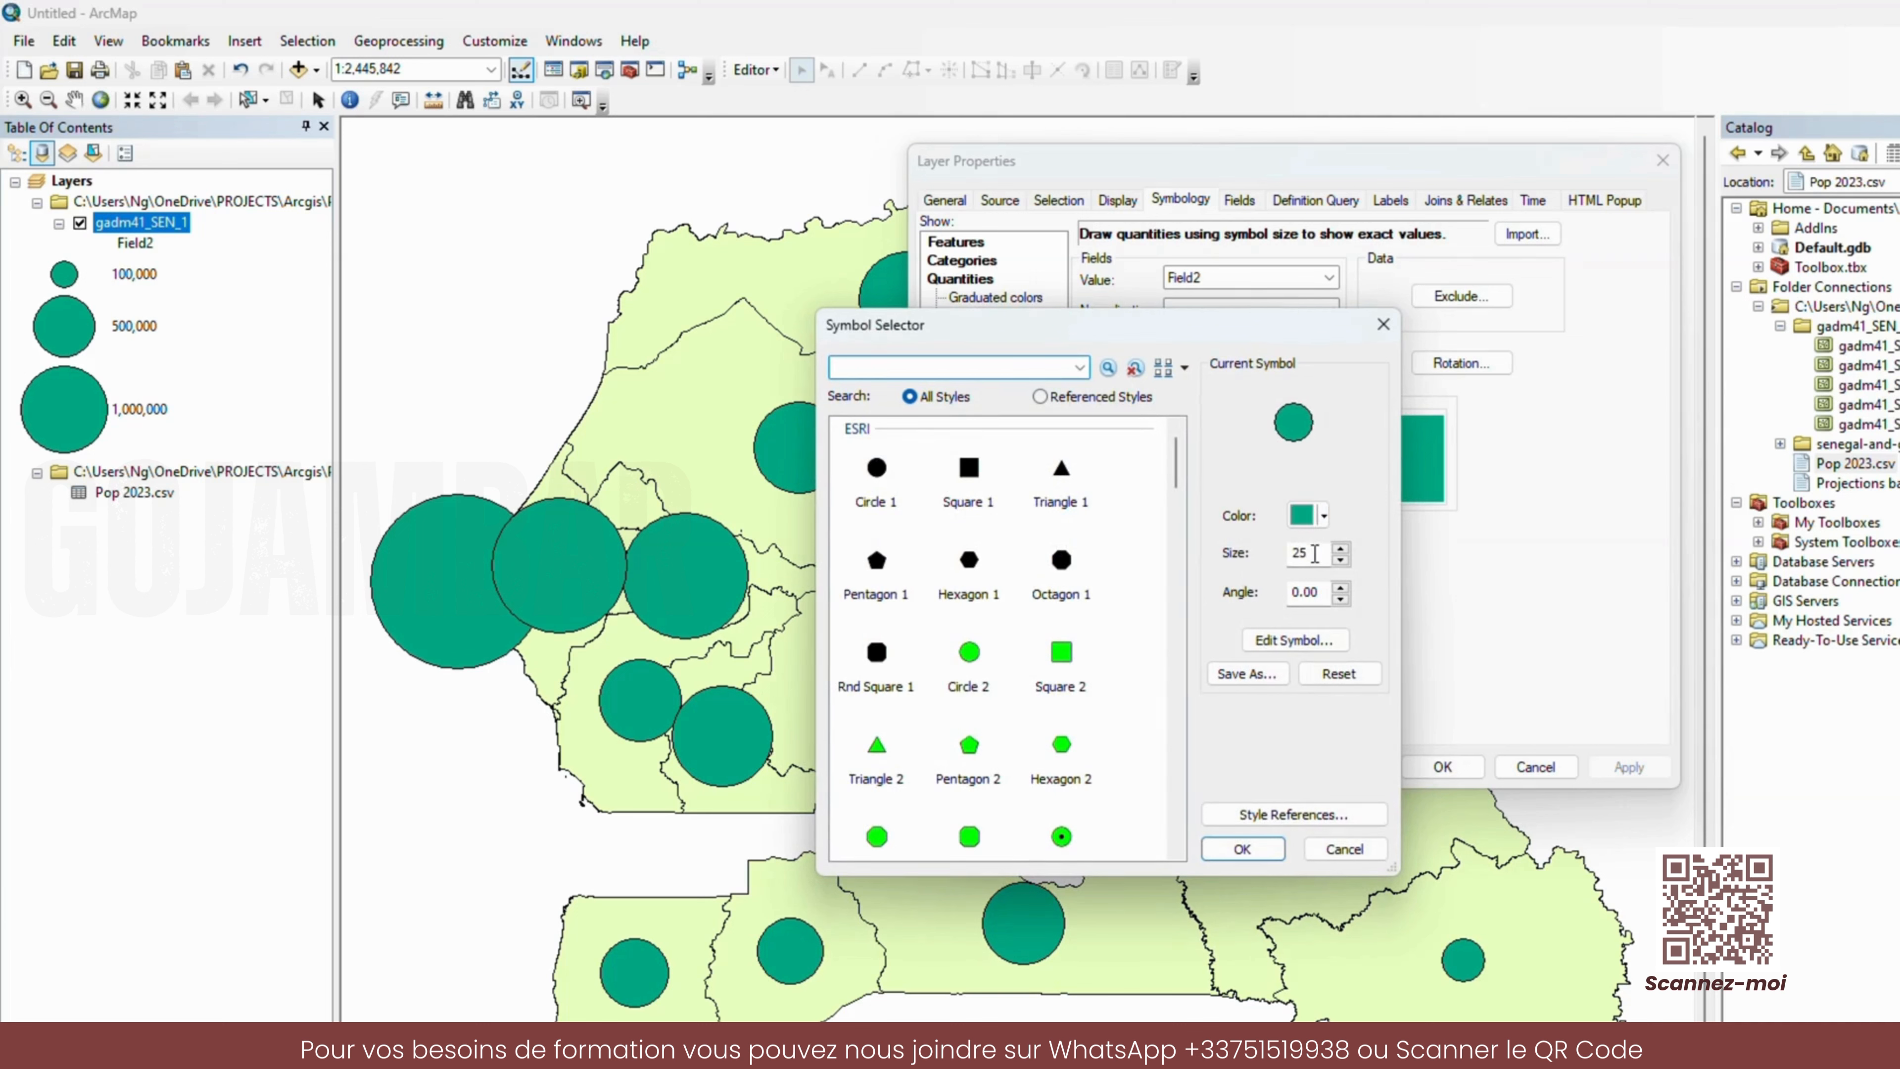
double_click(1315, 553)
type("15")
left_click(1257, 848)
left_click(1624, 772)
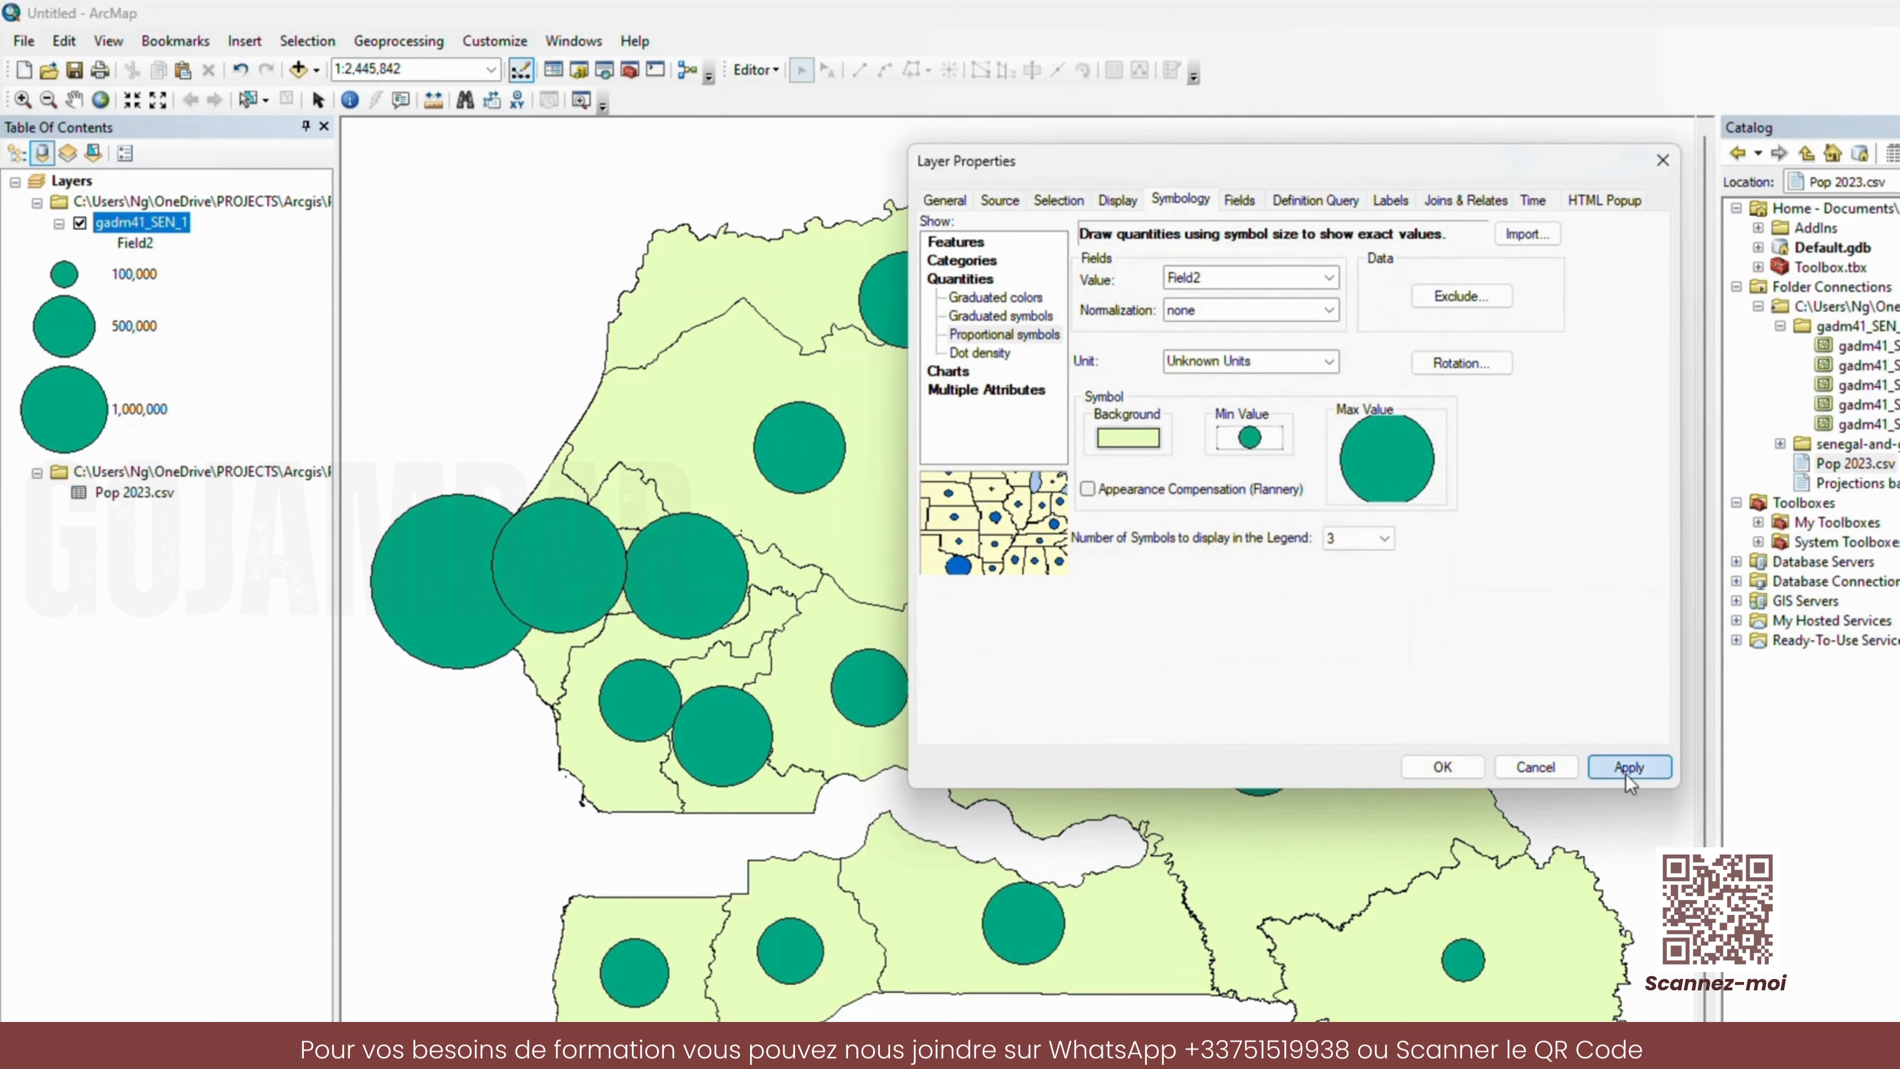
left_click(1442, 765)
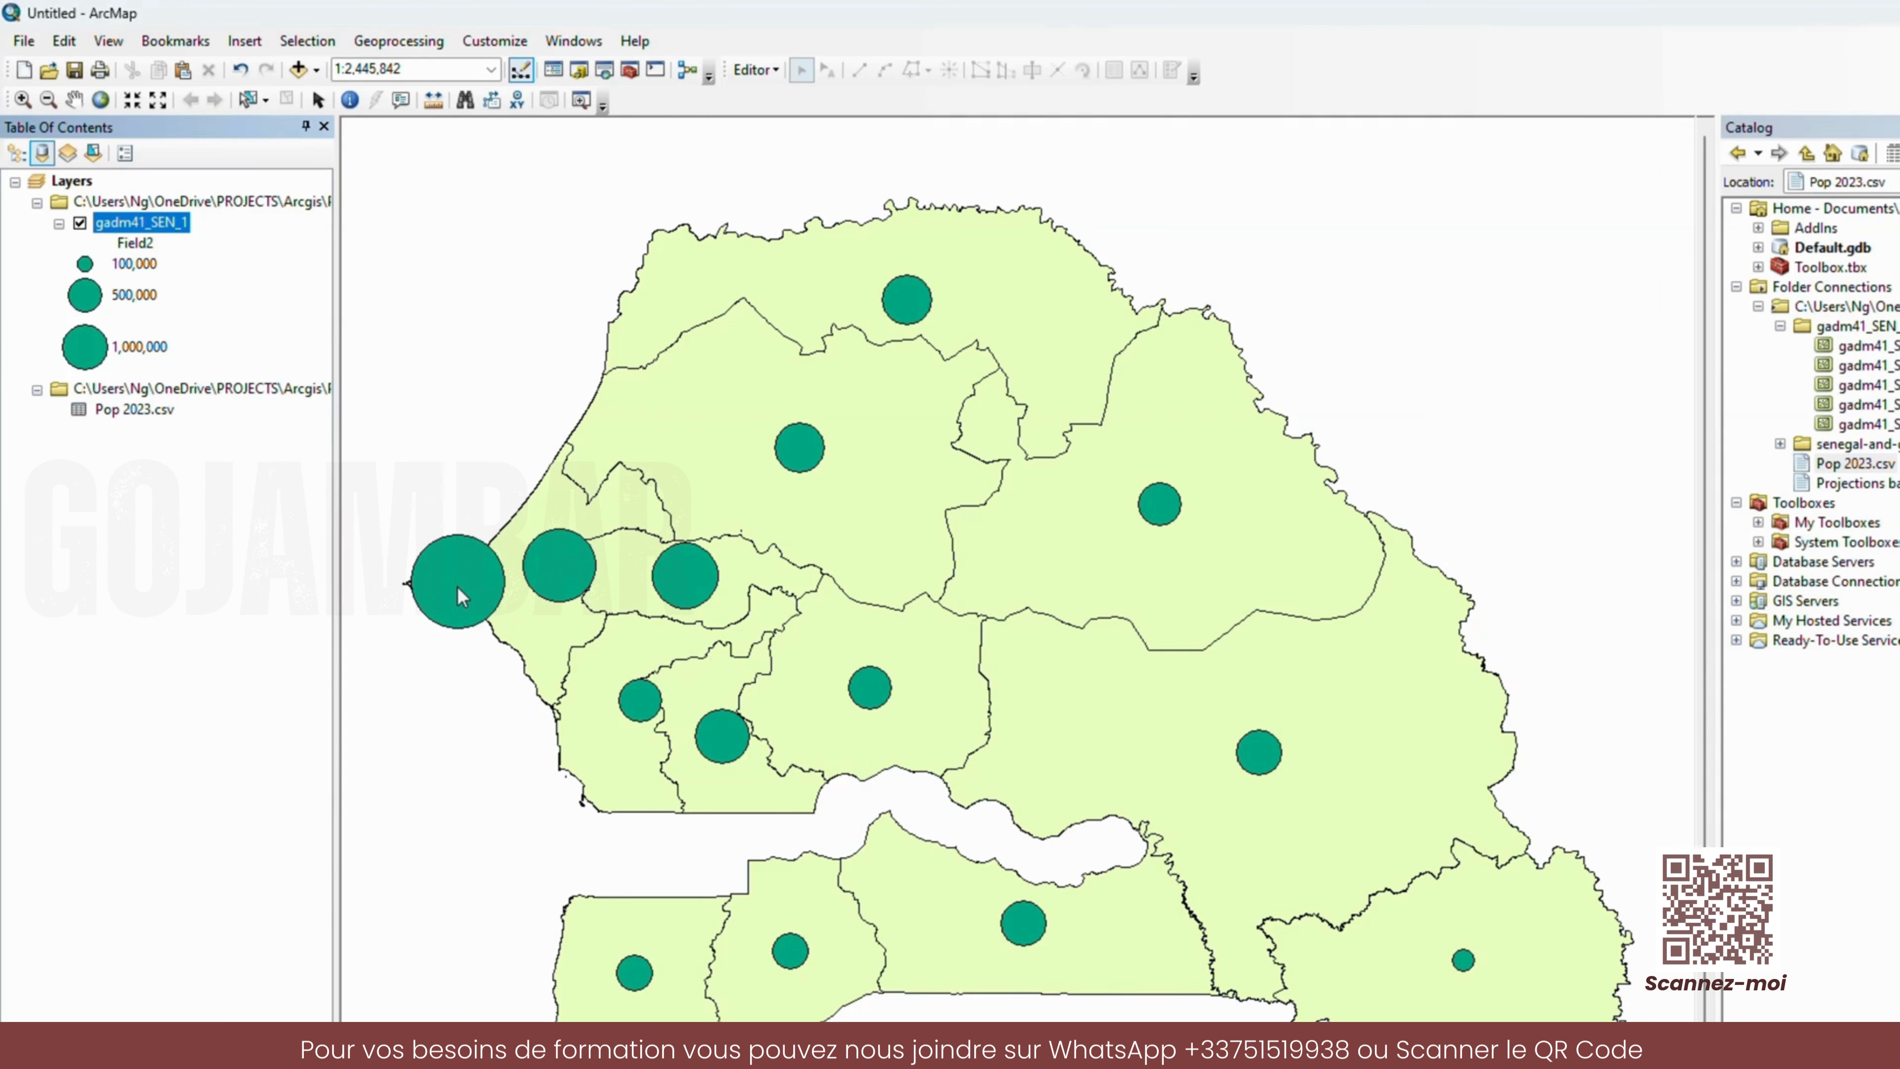
- Switch gadm41_SEN_1's symbology to graduated colors with Field2 as the value field and apply it
right_click(144, 229)
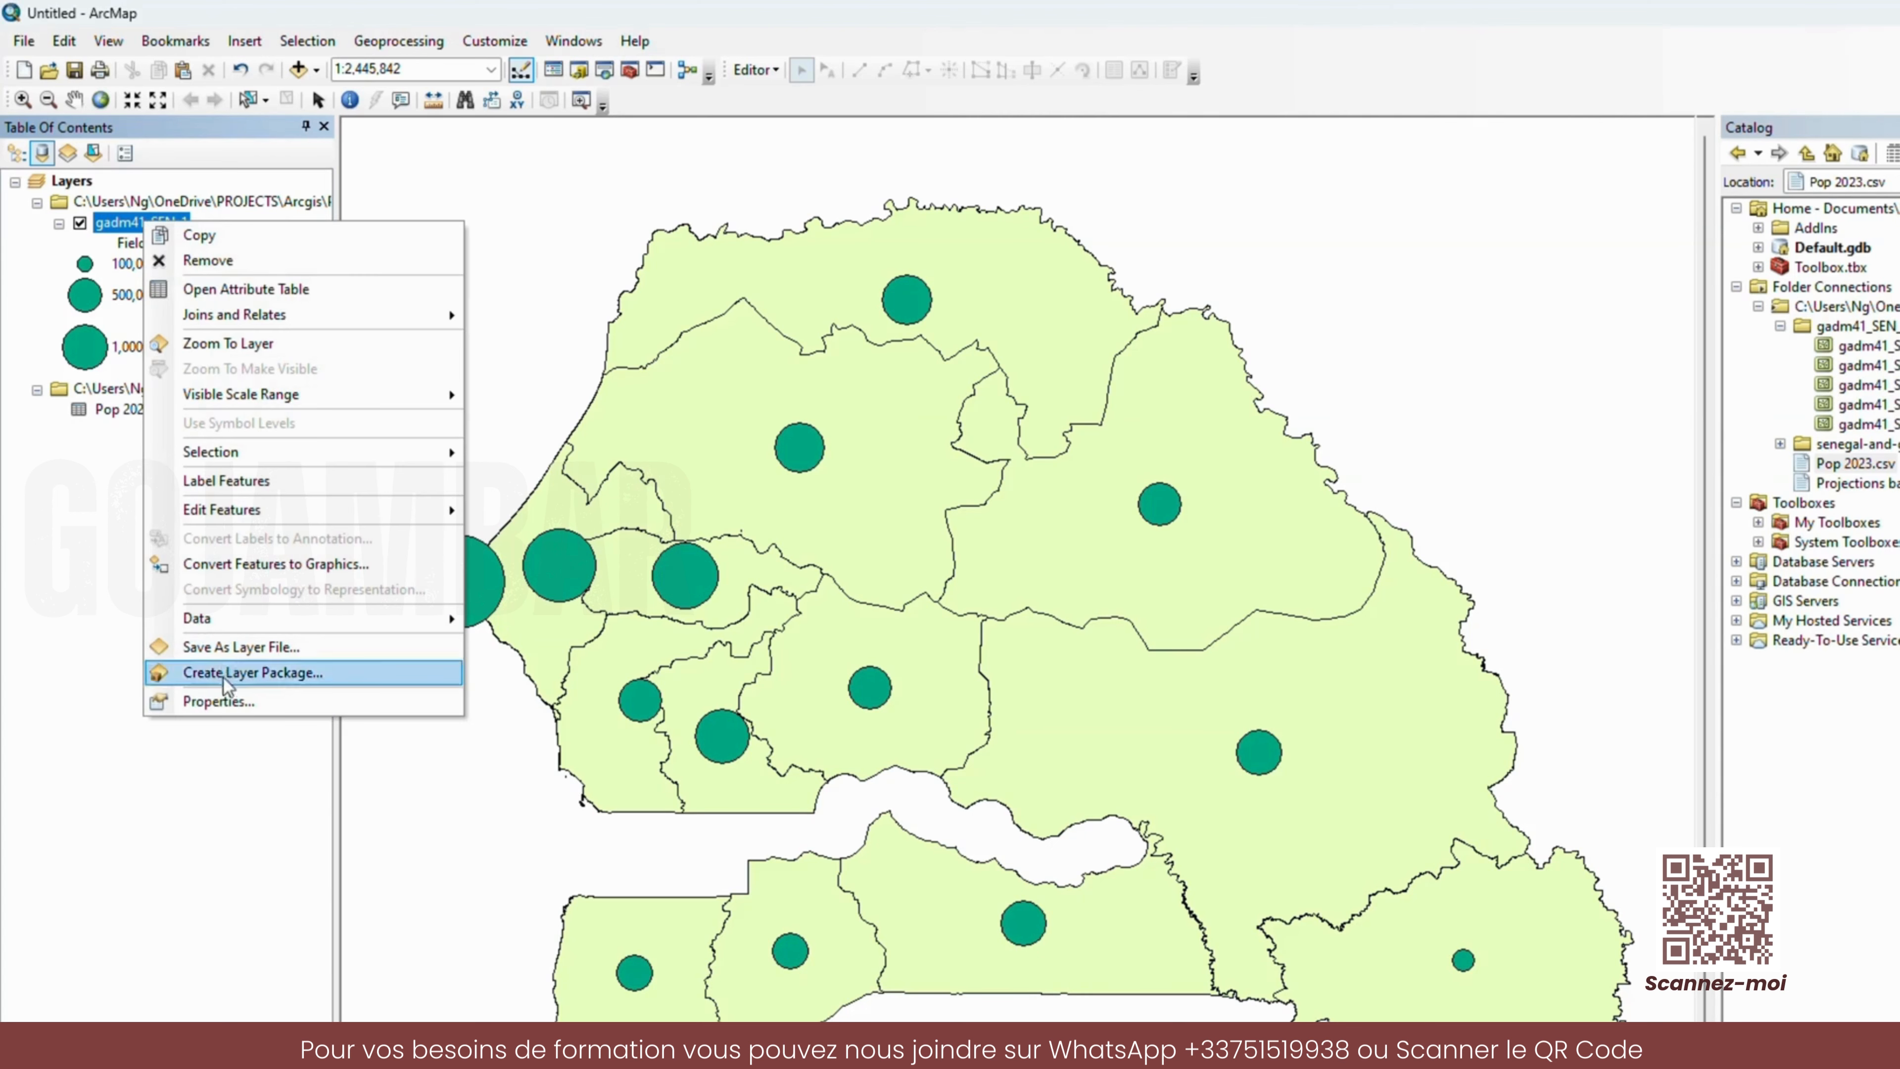
left_click(228, 698)
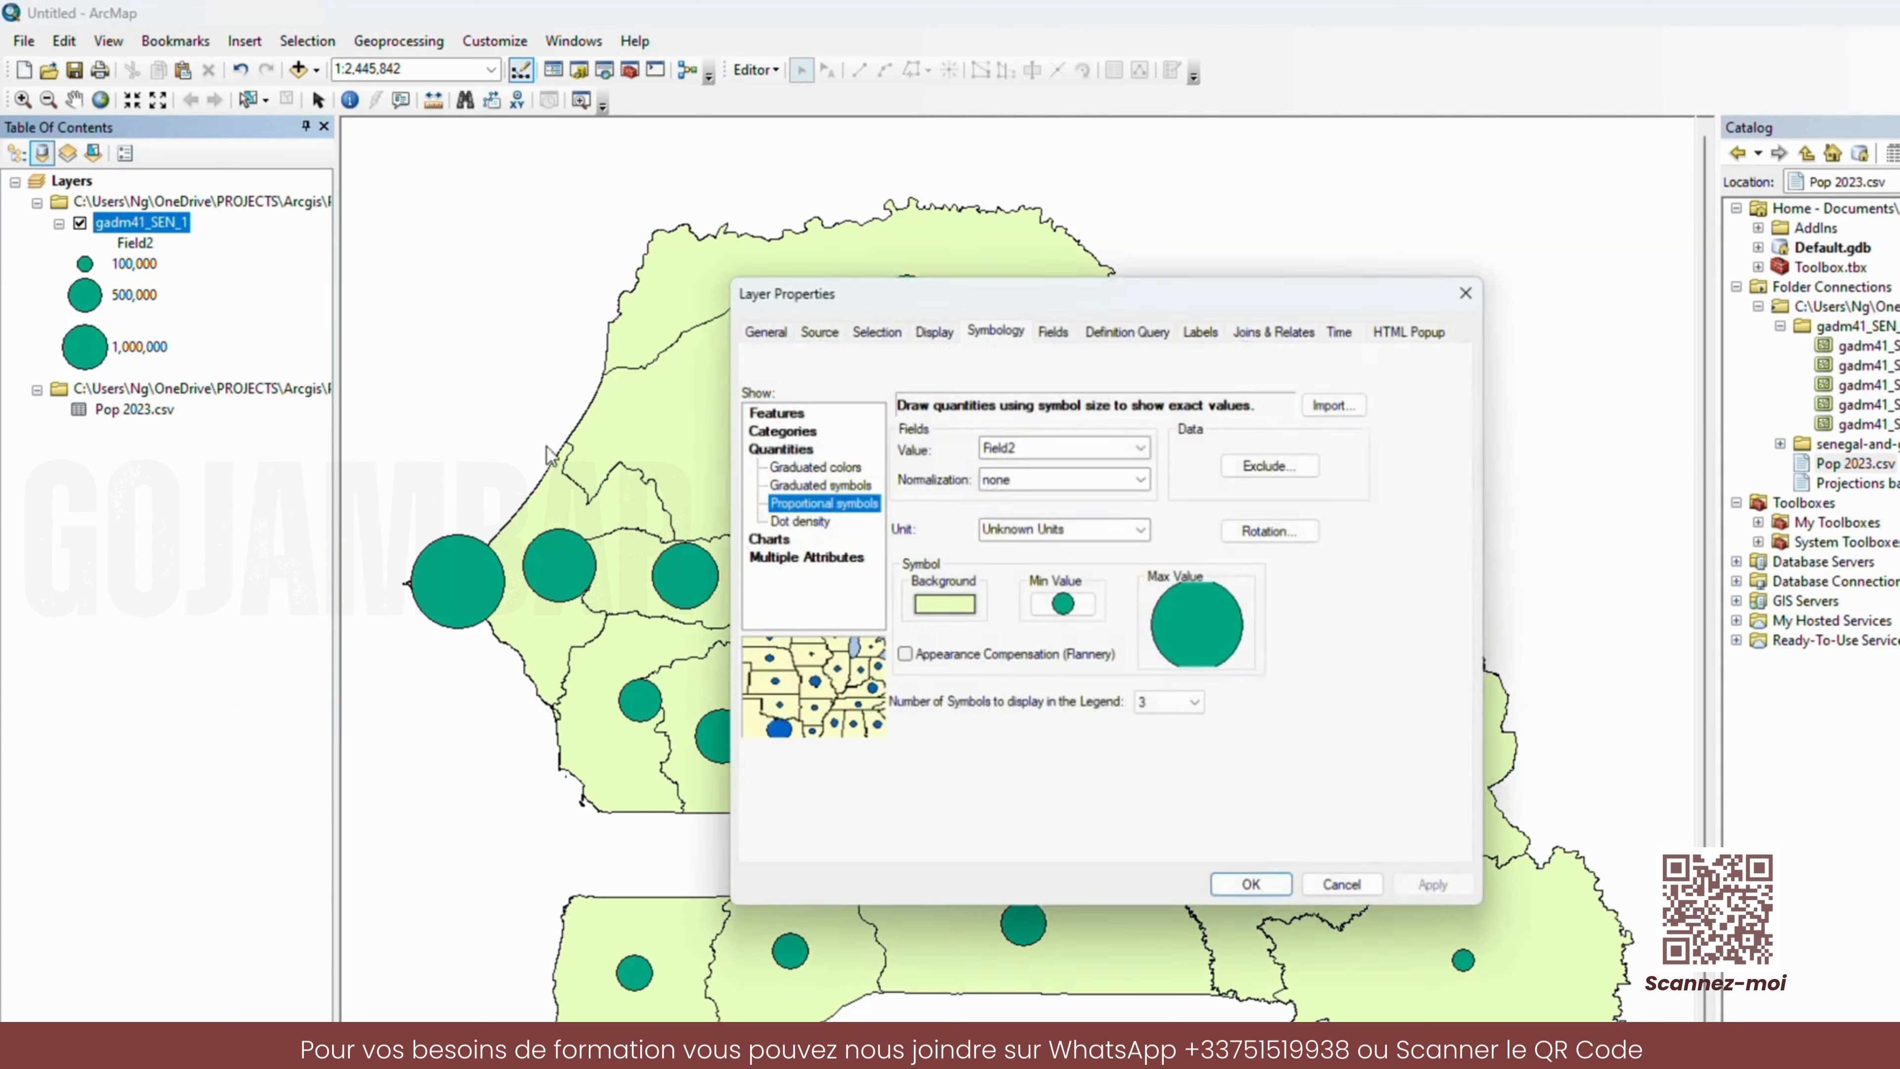
left_click(817, 465)
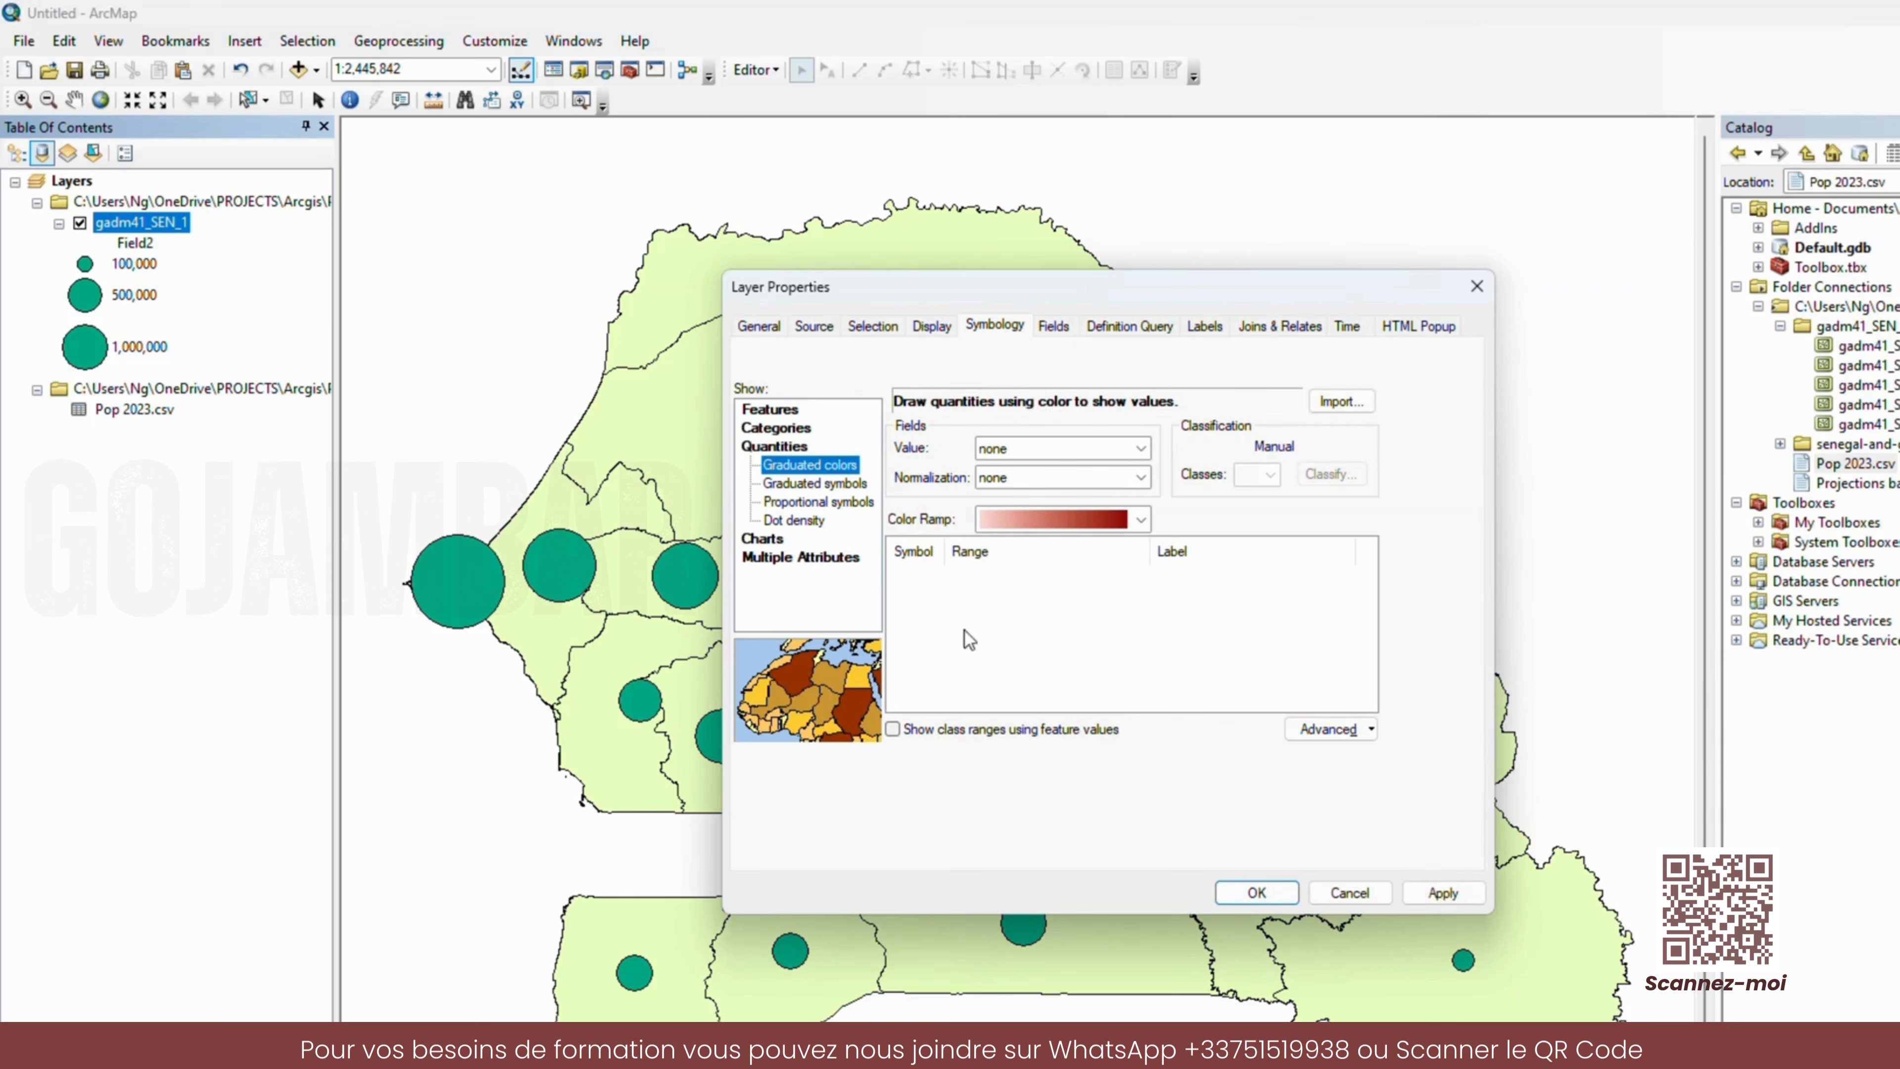
left_click(1141, 448)
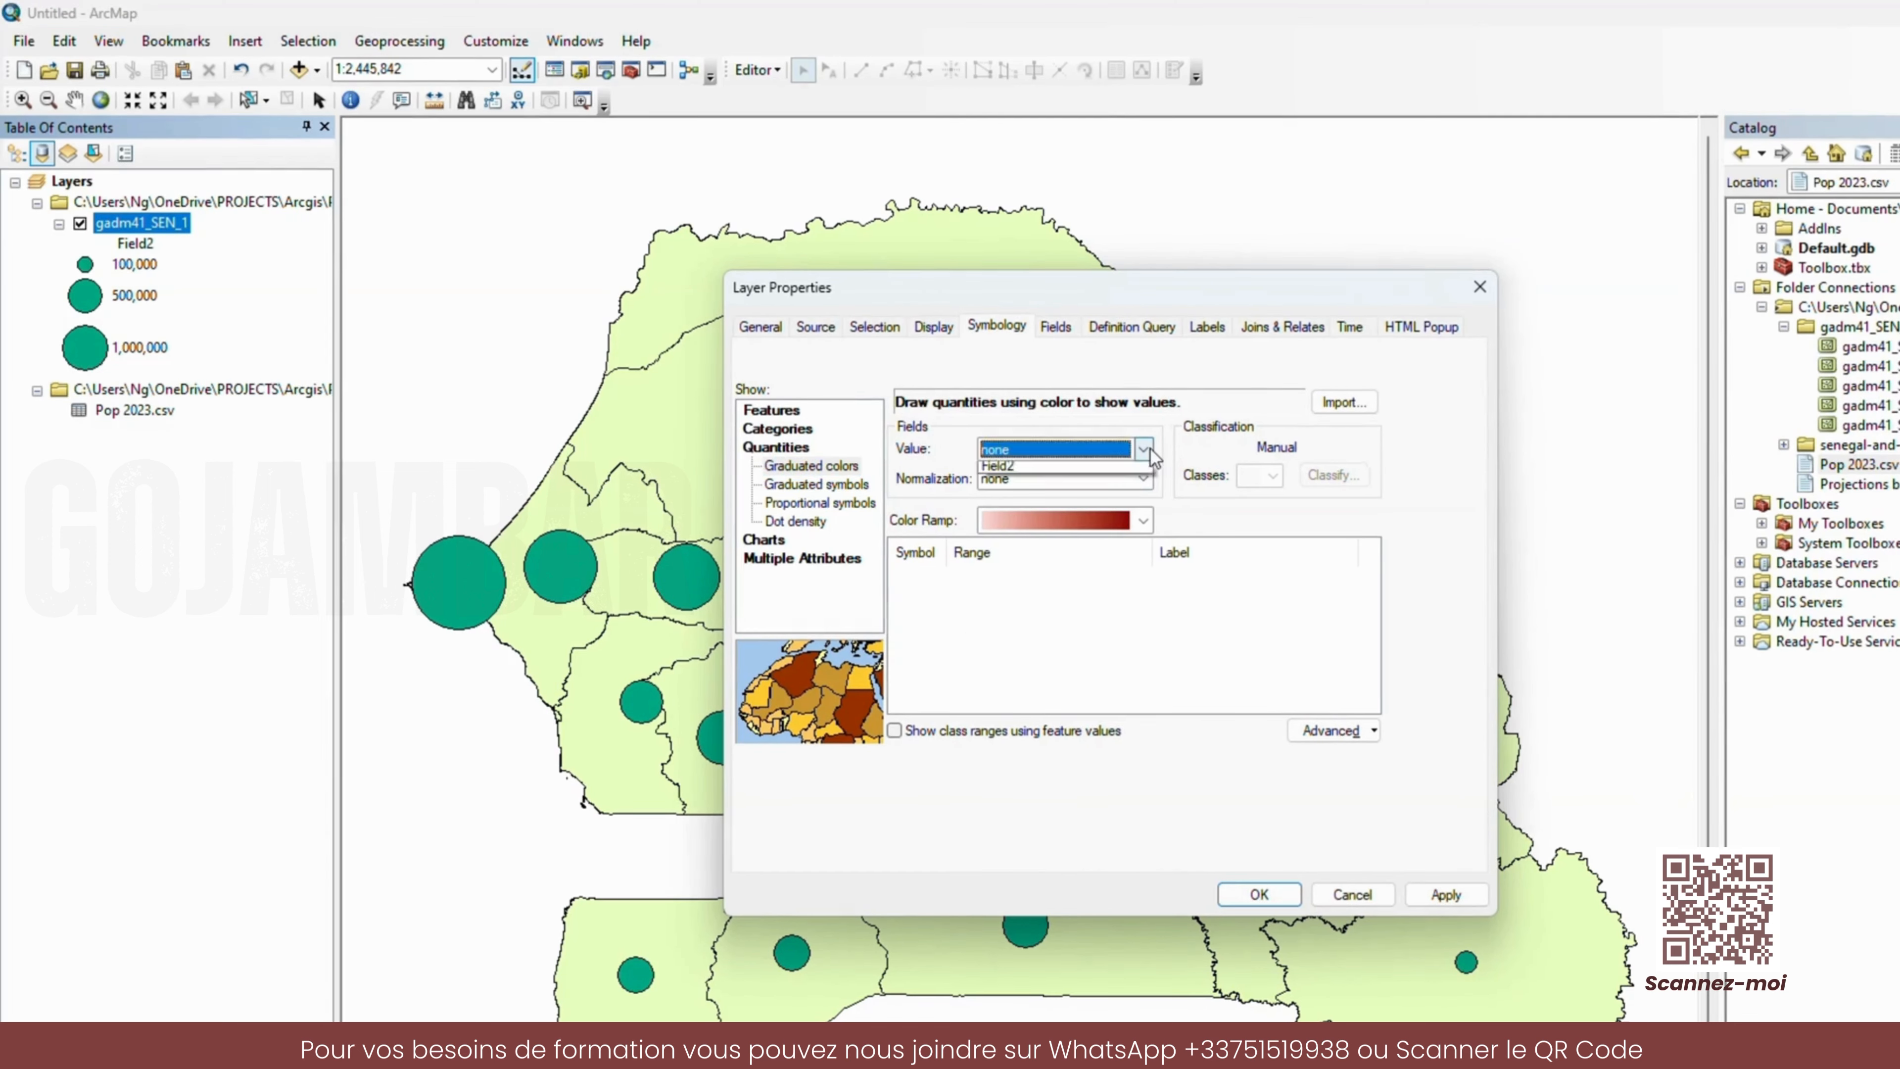
left_click(1145, 453)
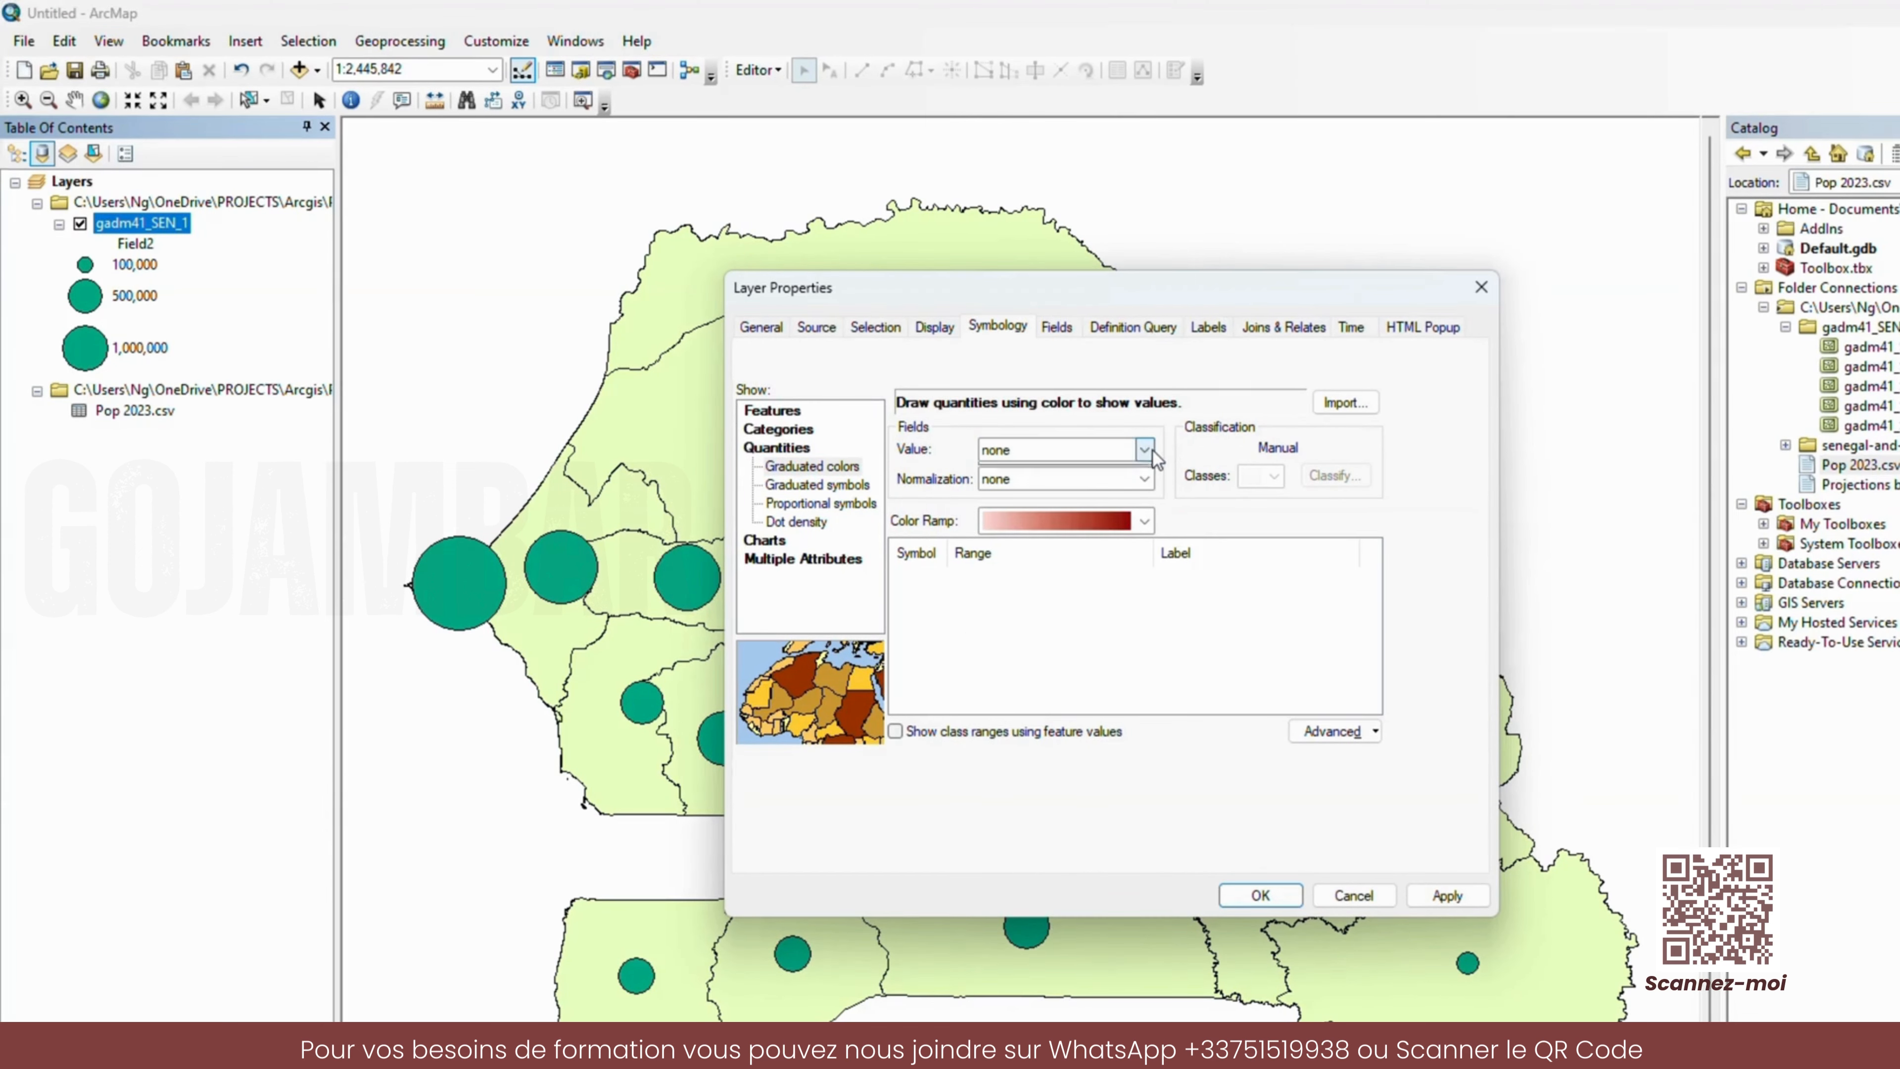
left_click(1002, 492)
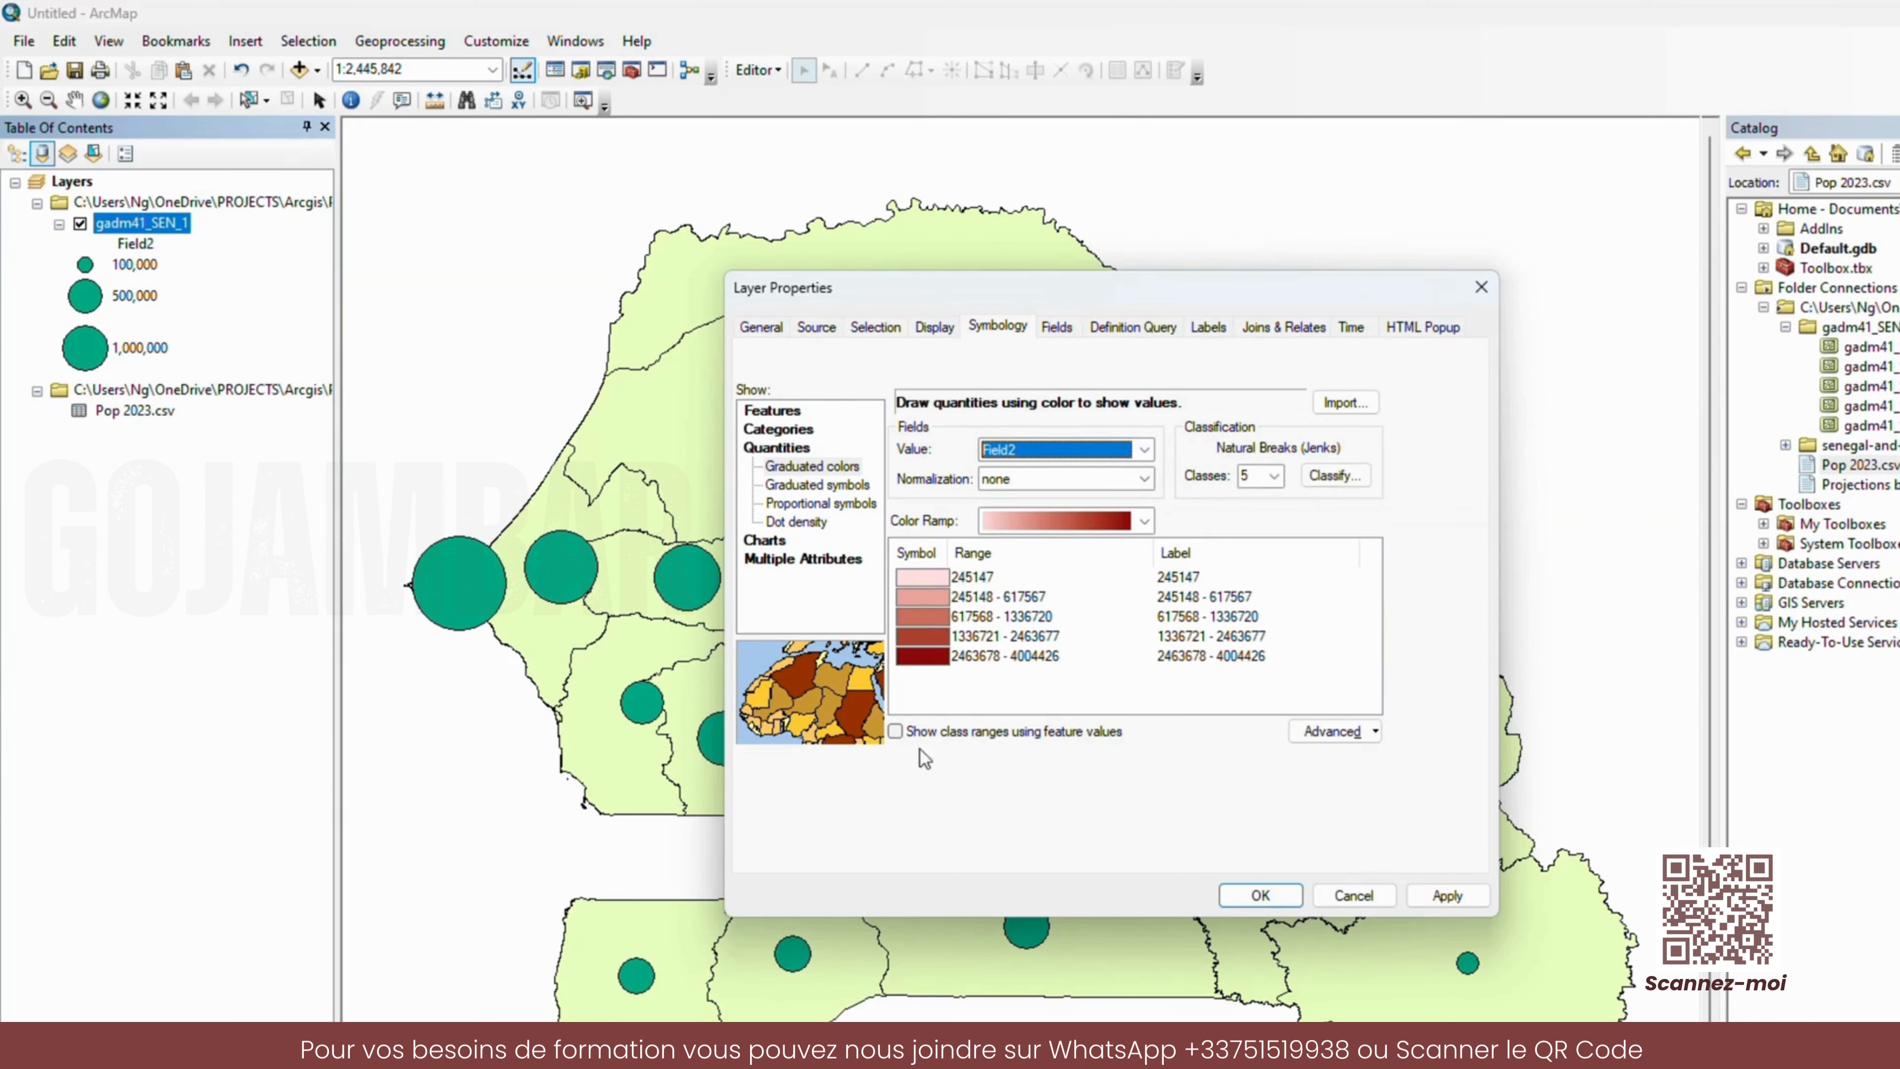
left_click(1445, 897)
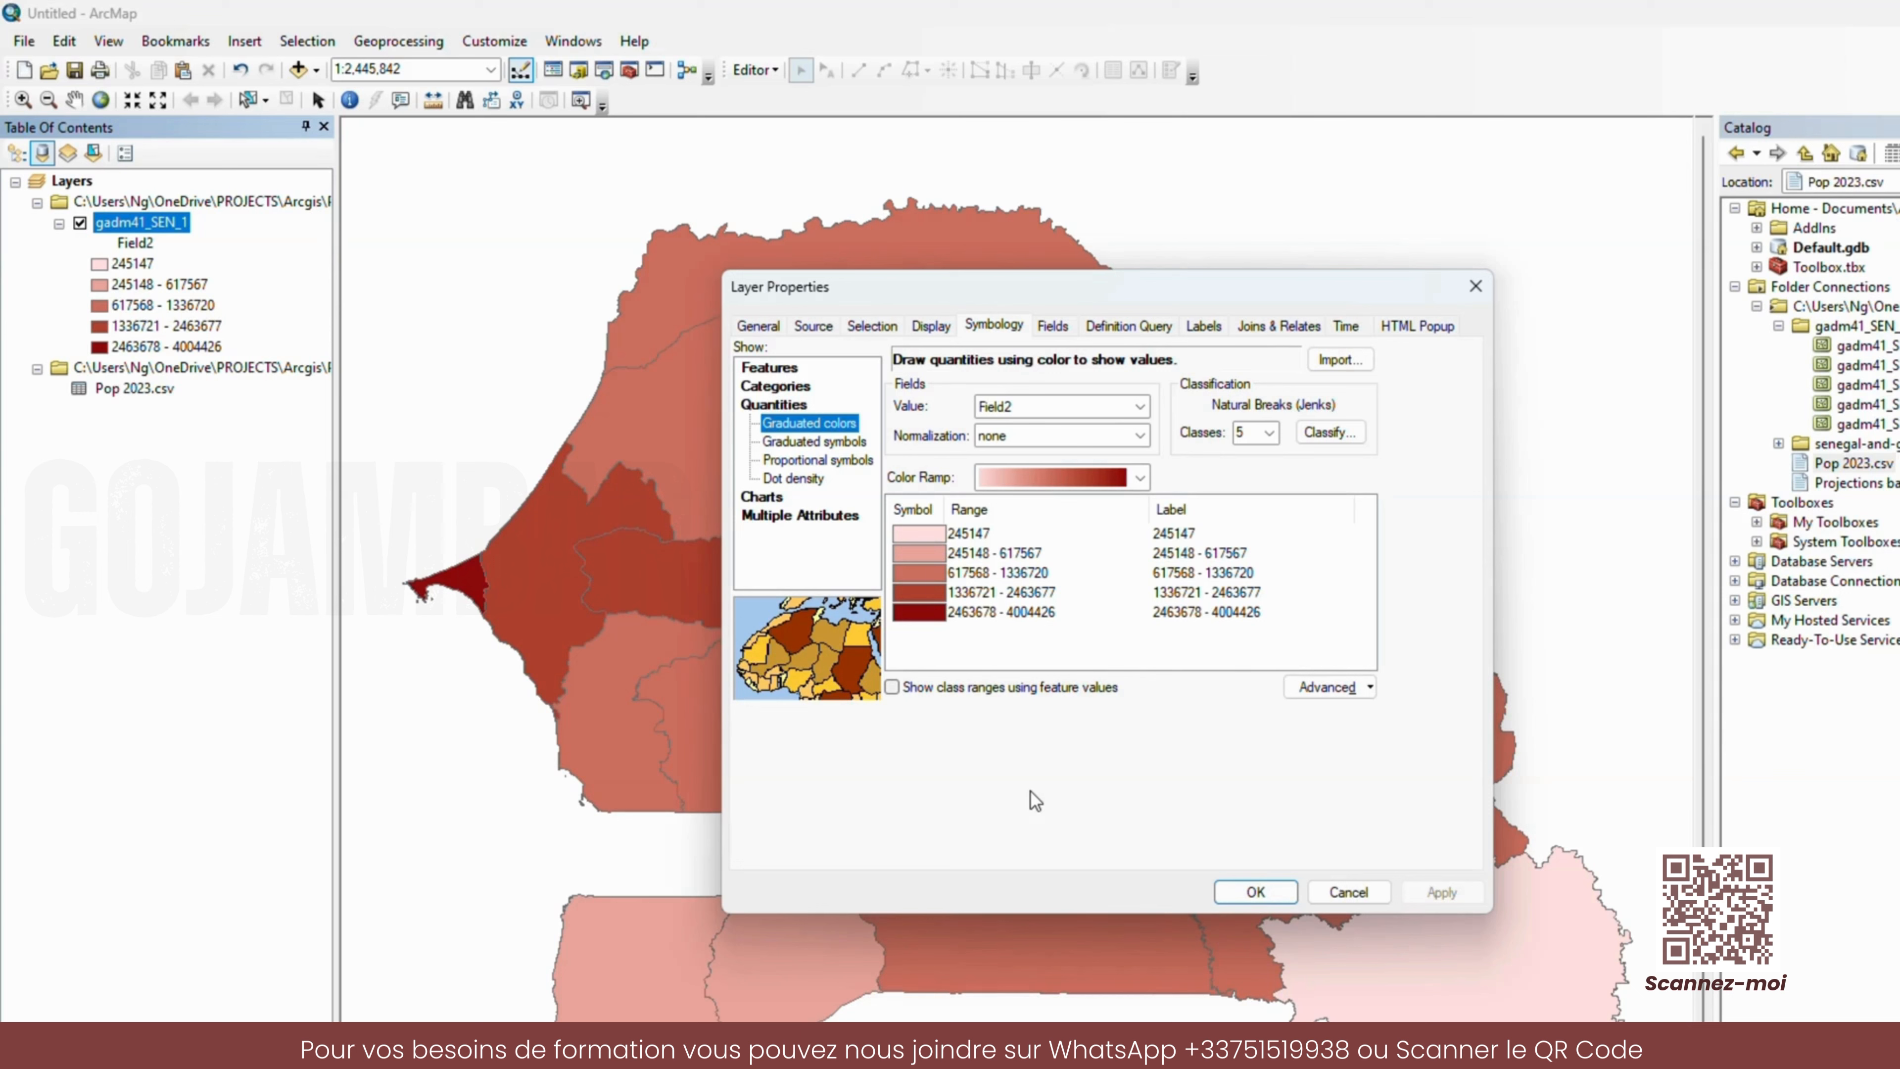
- Turn on feature labels for gadm41_SEN_1 with NAME_1 as the label field and apply them
left_click(1204, 327)
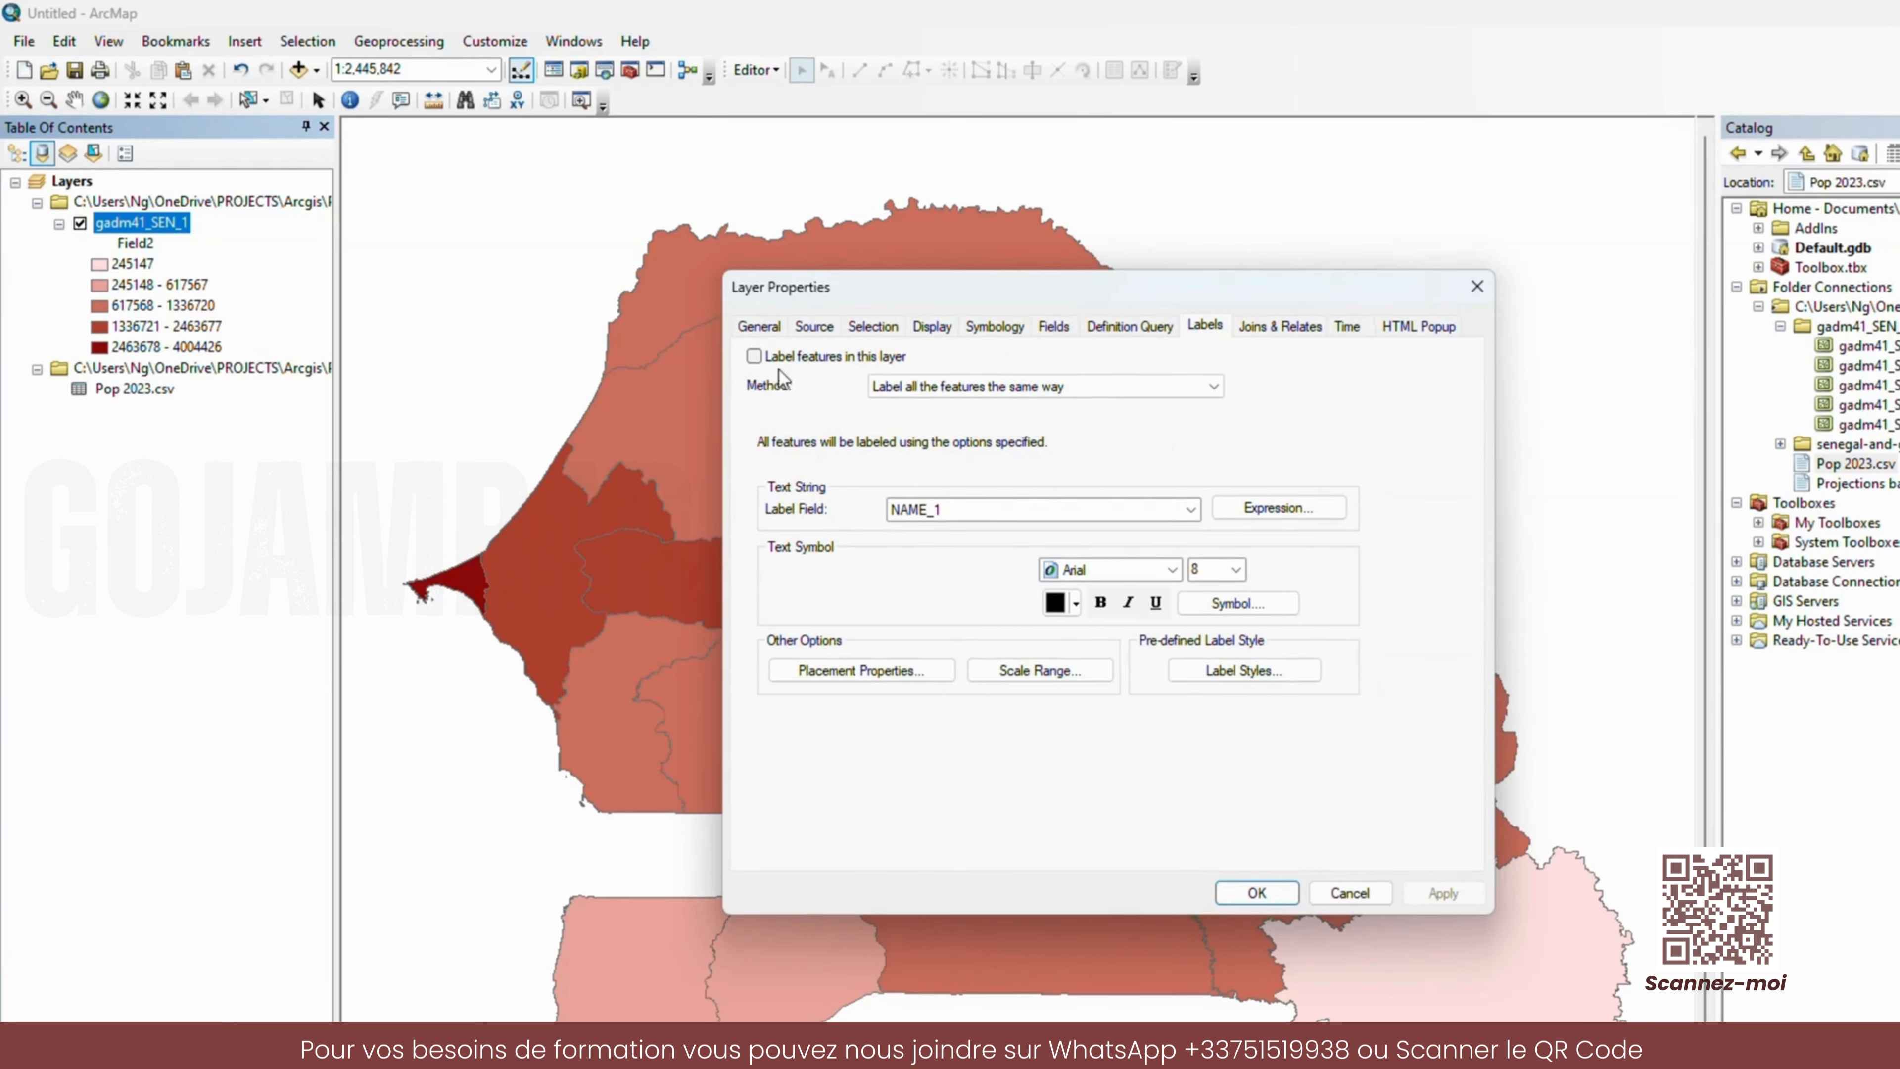
left_click(813, 361)
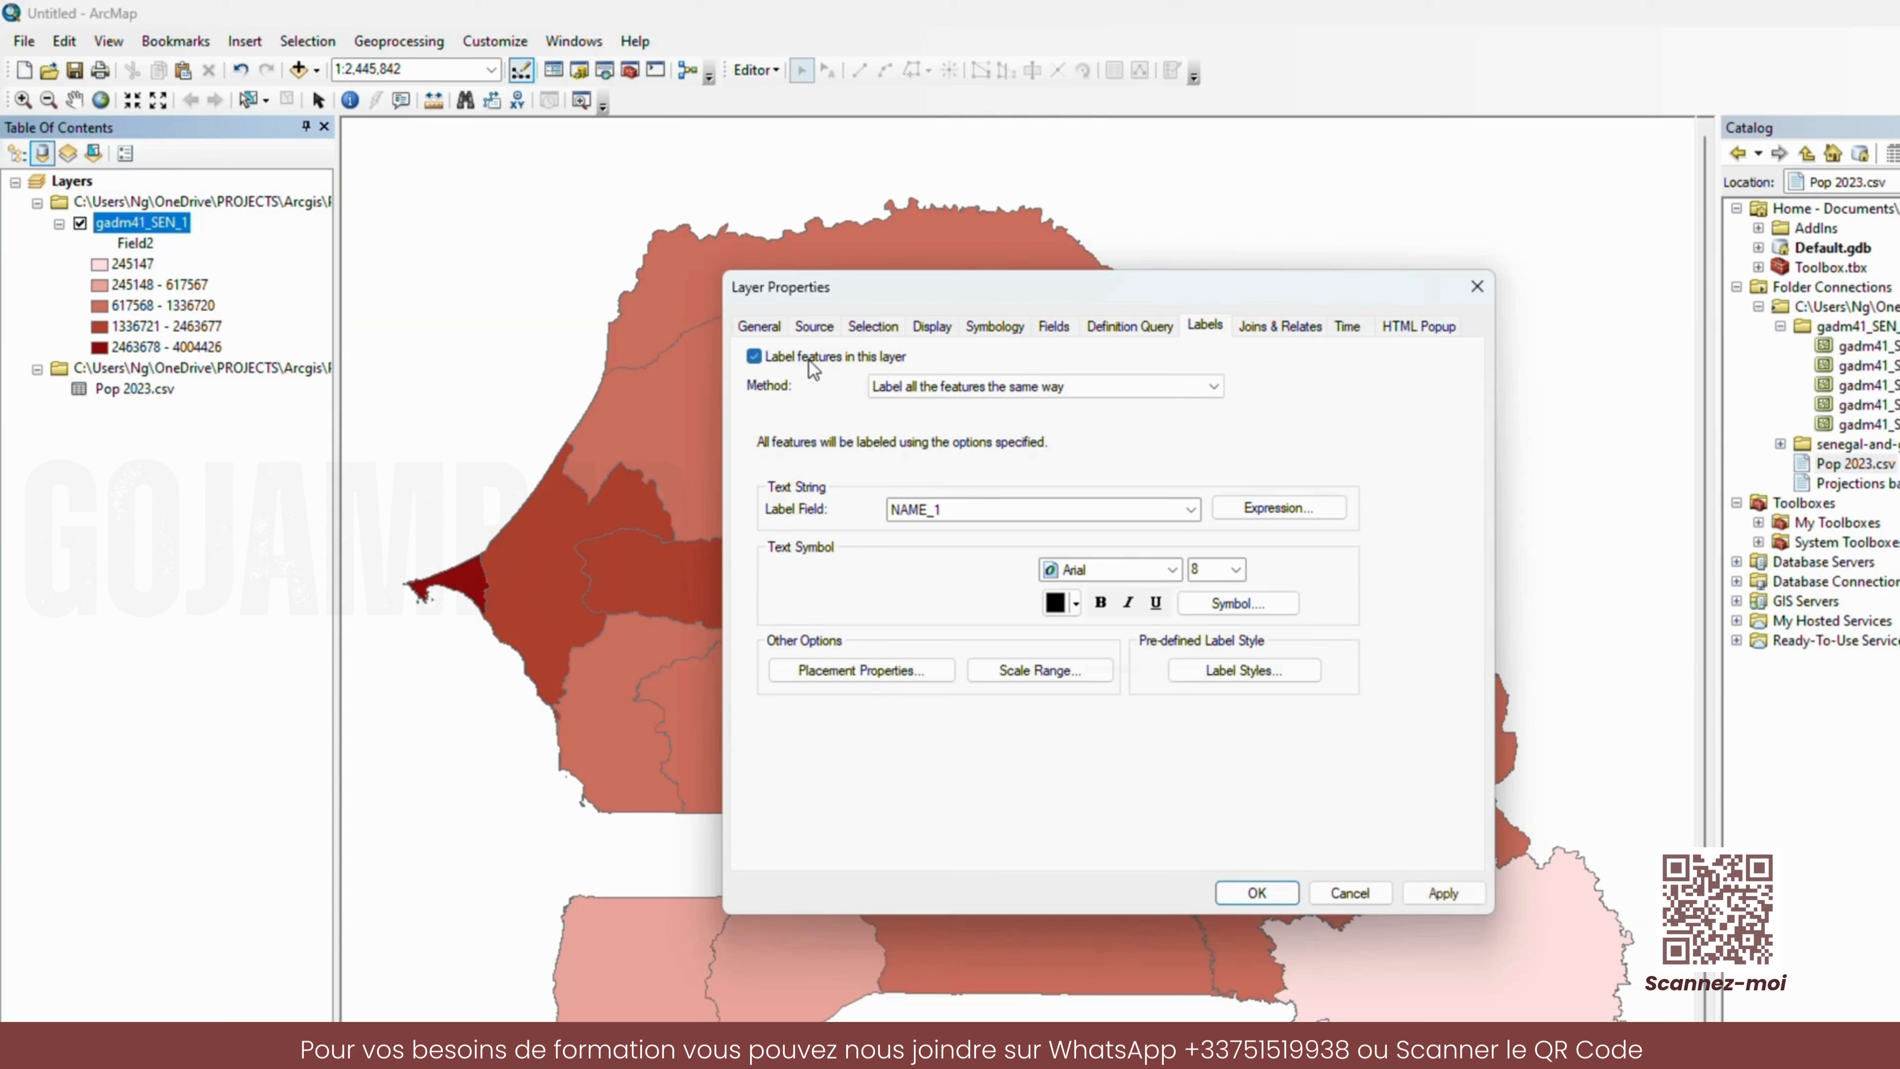
left_click(1072, 504)
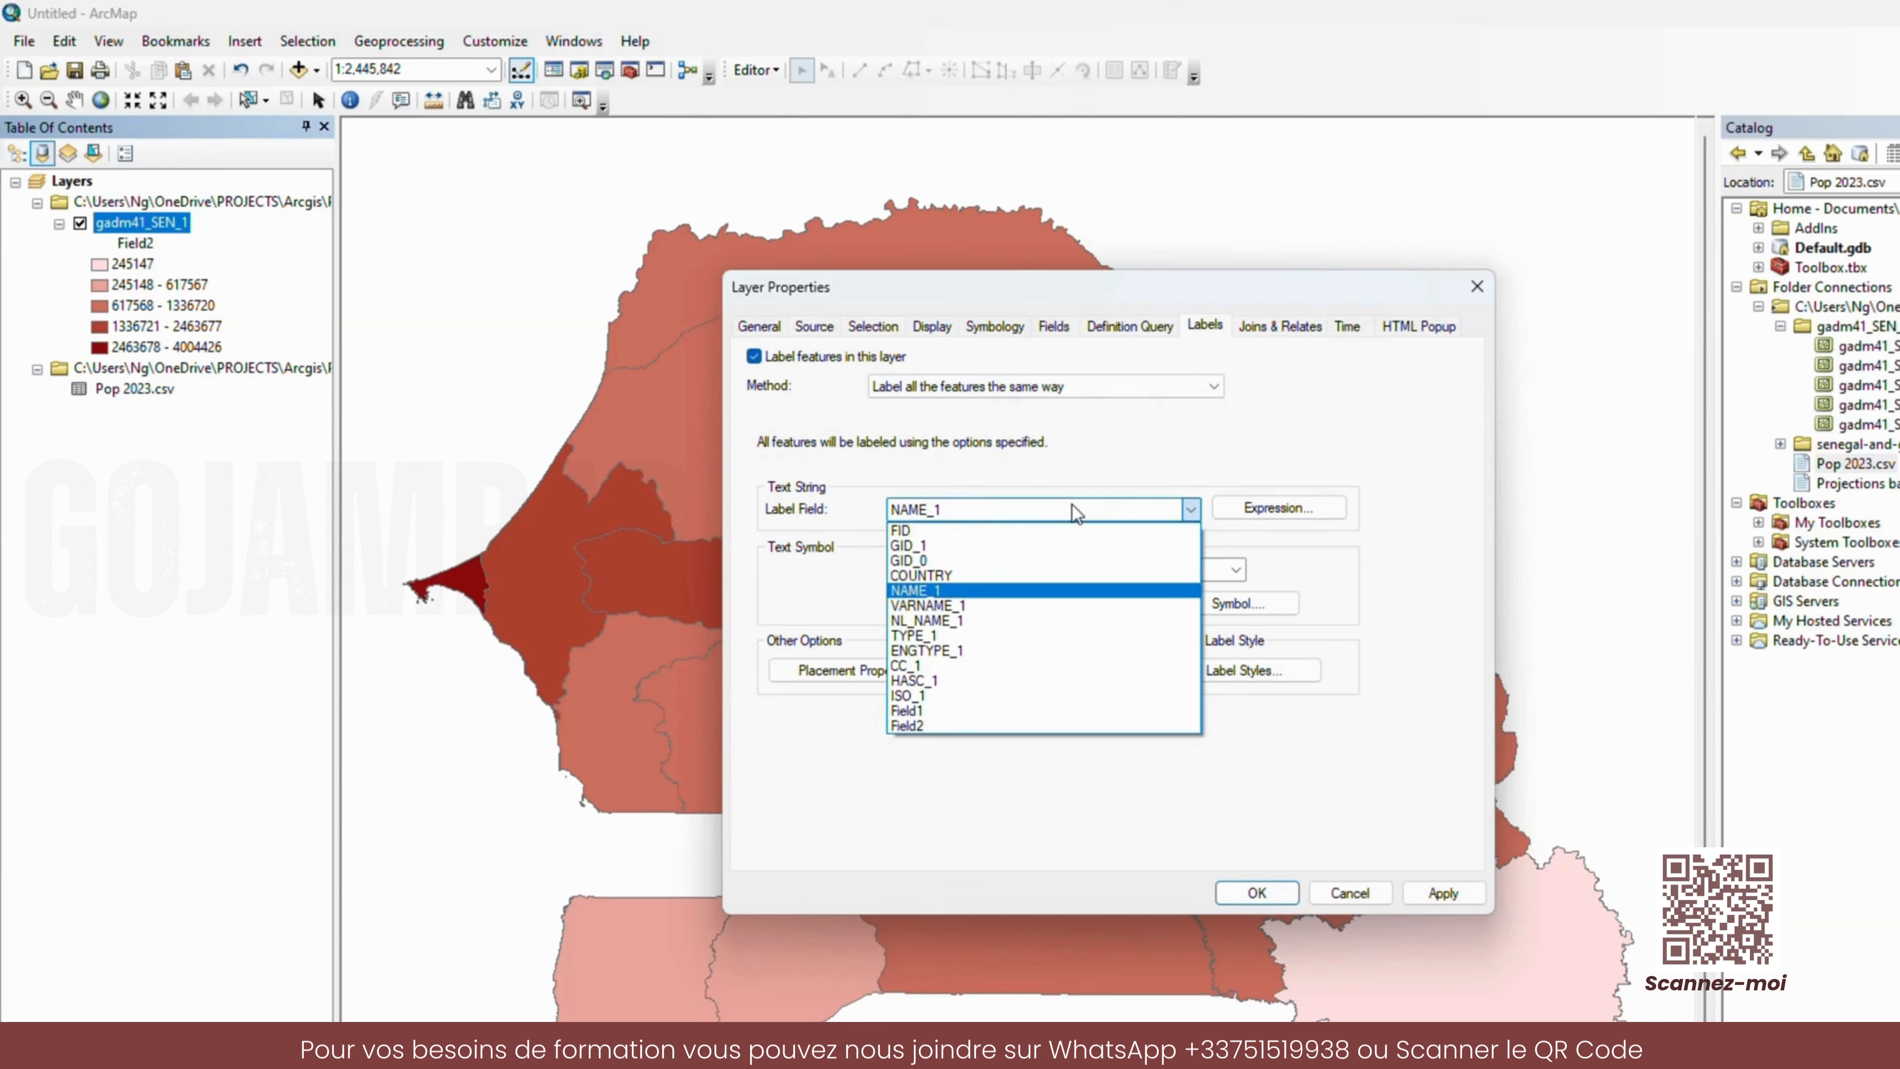
left_click(930, 597)
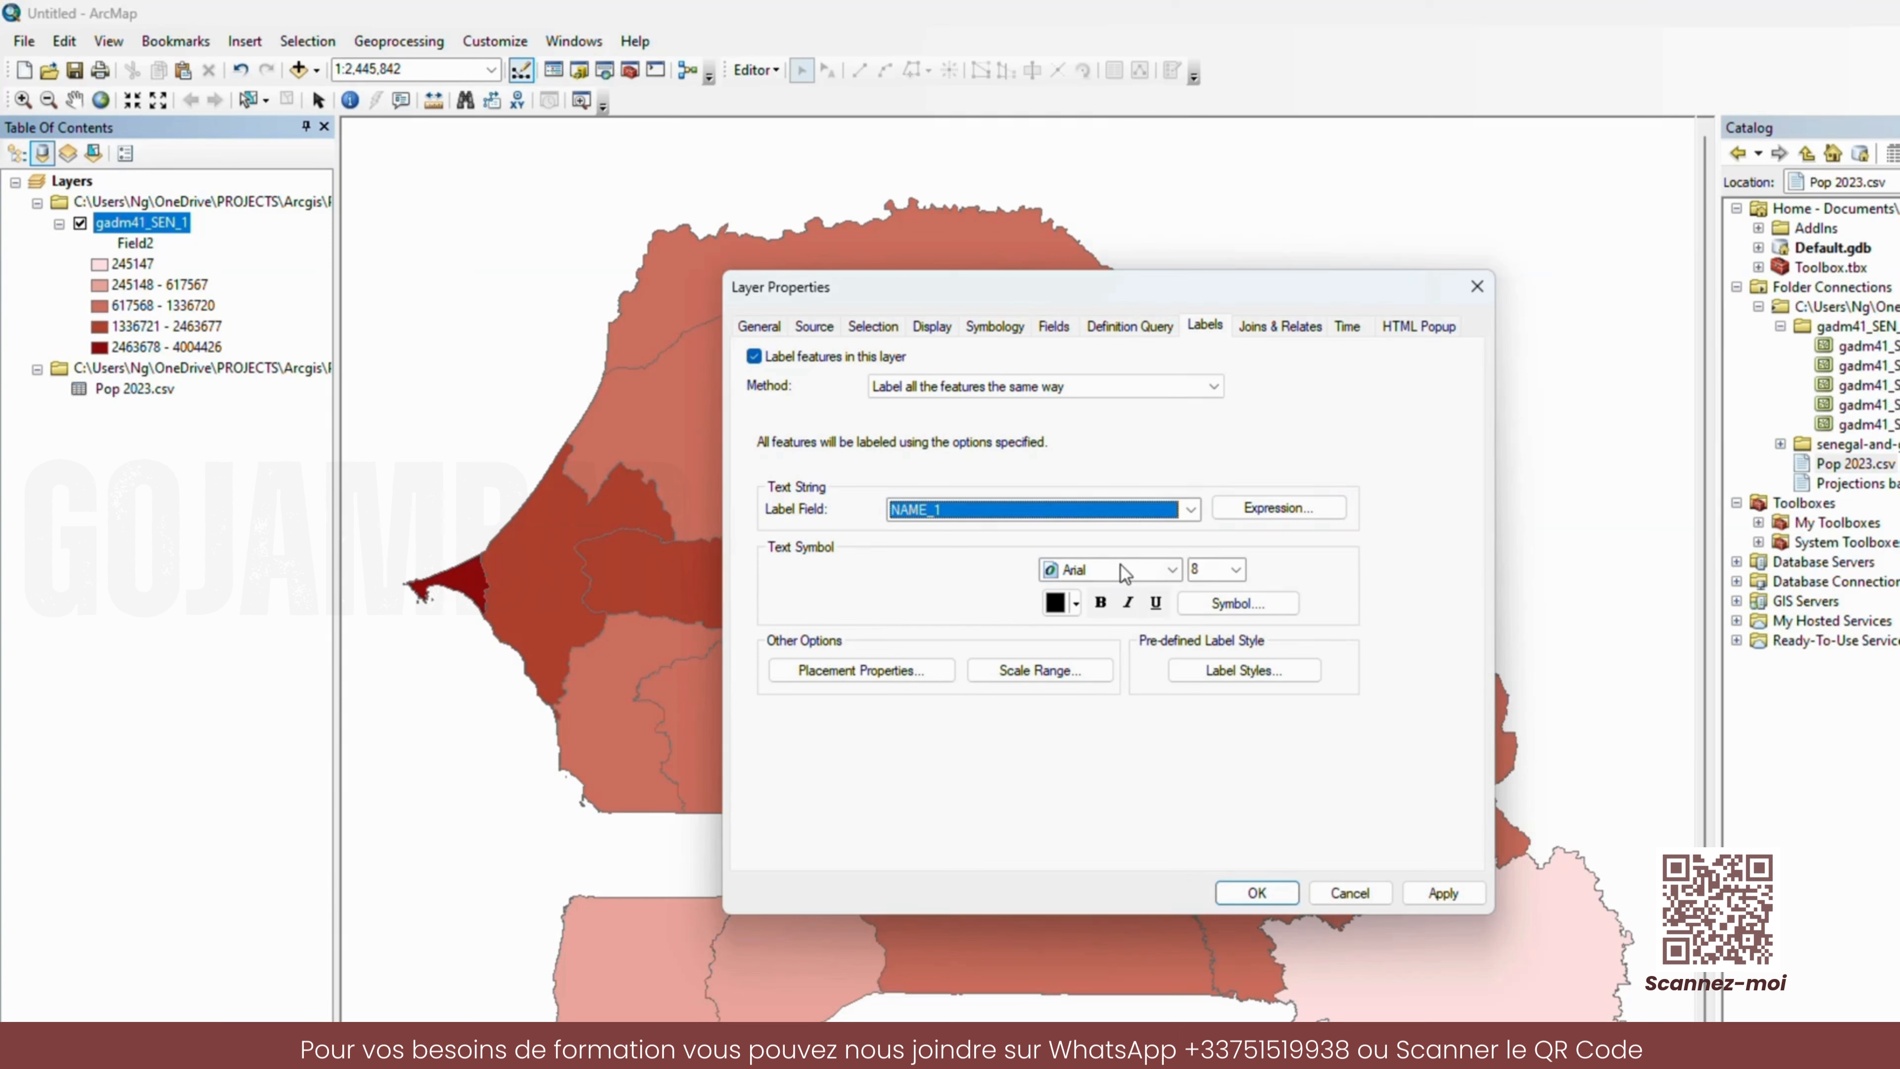
left_click(1444, 893)
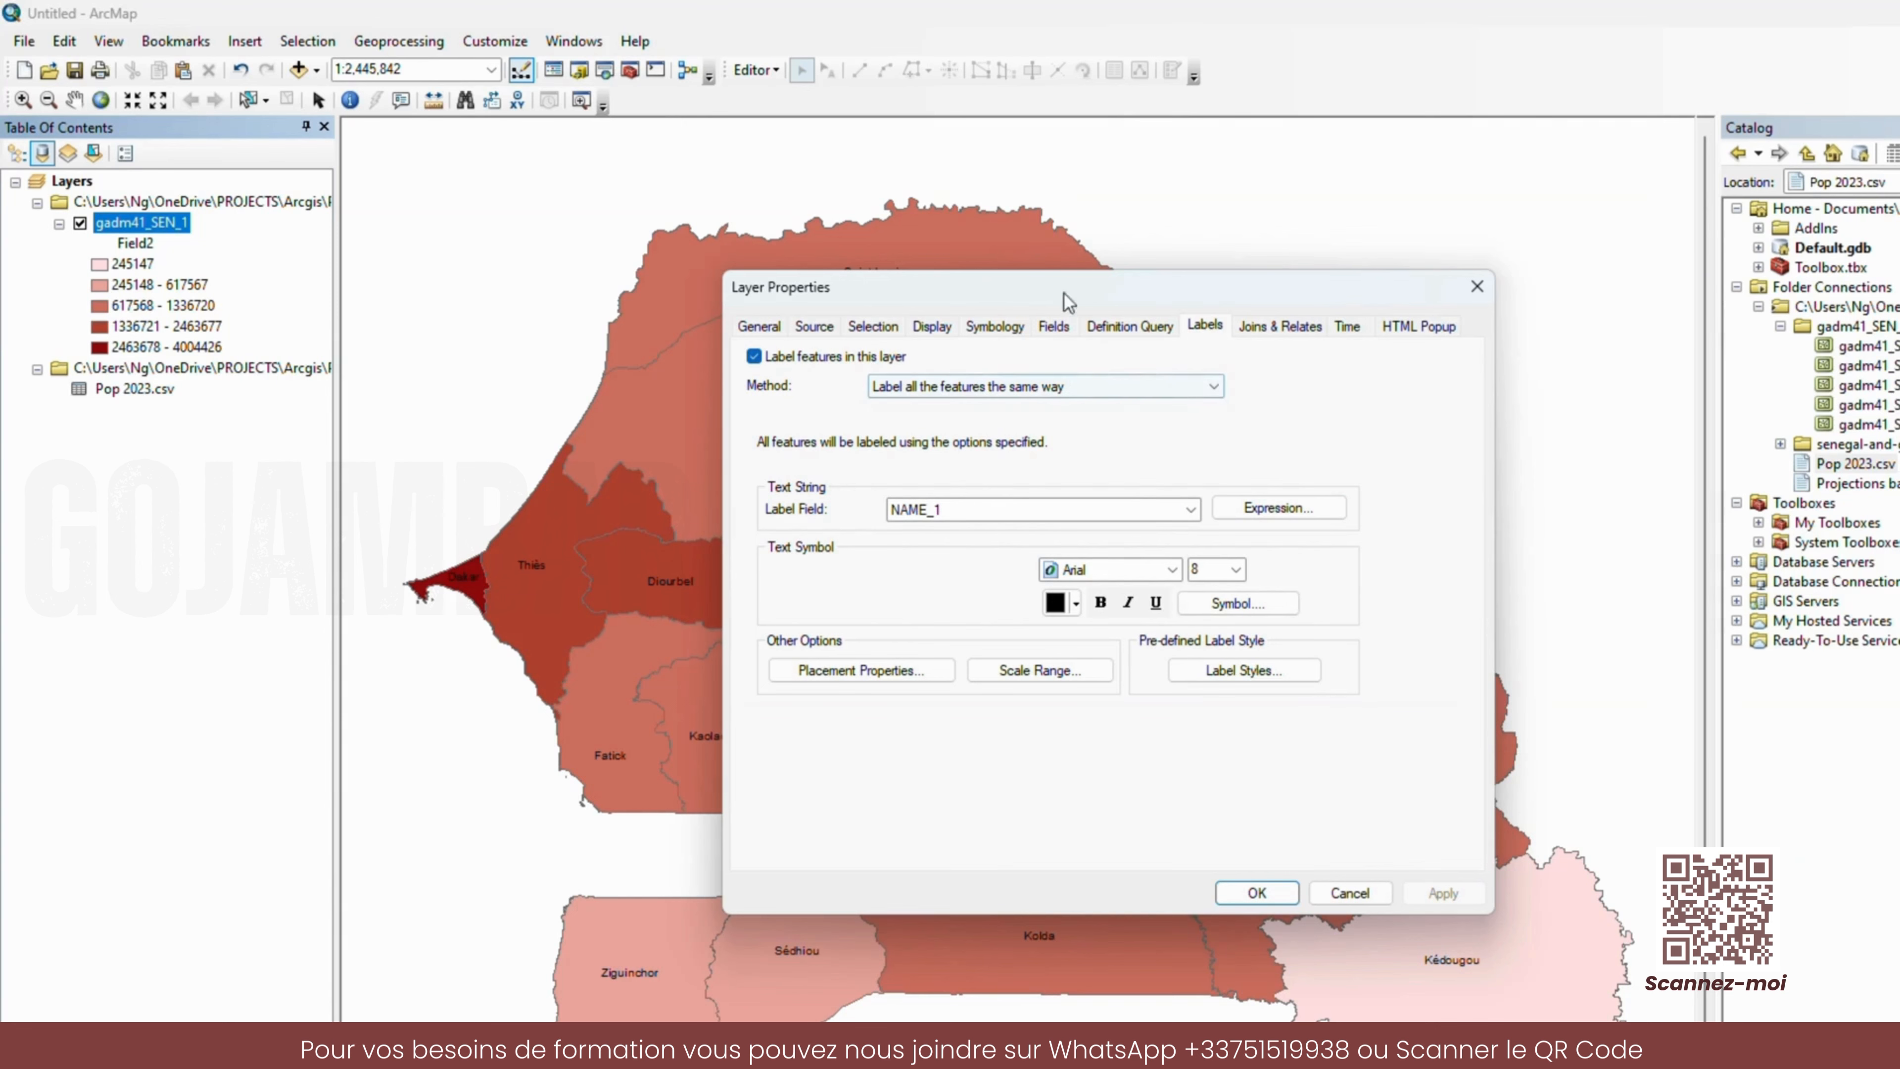
- Make the region labels bold at size 12 and apply the formatting
left_click_drag(1061, 297, 1737, 234)
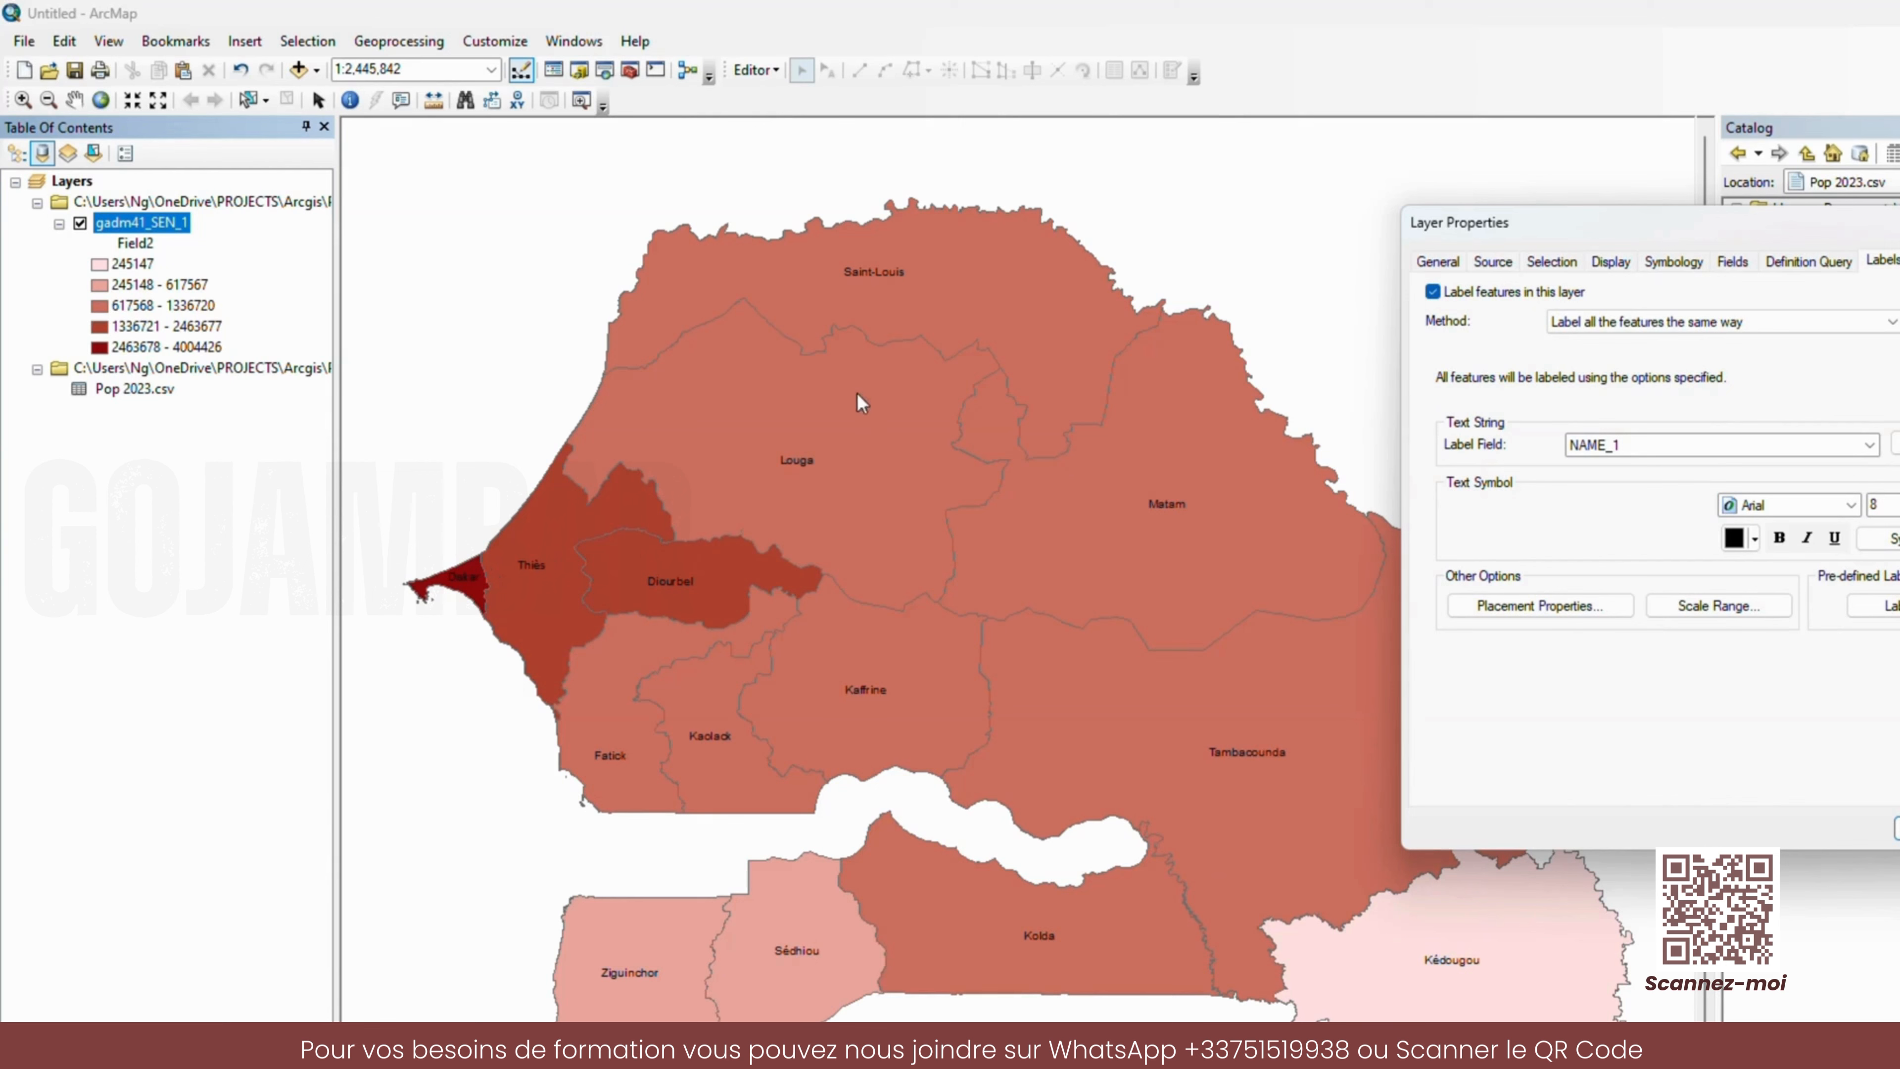
left_click_drag(1690, 214, 1415, 171)
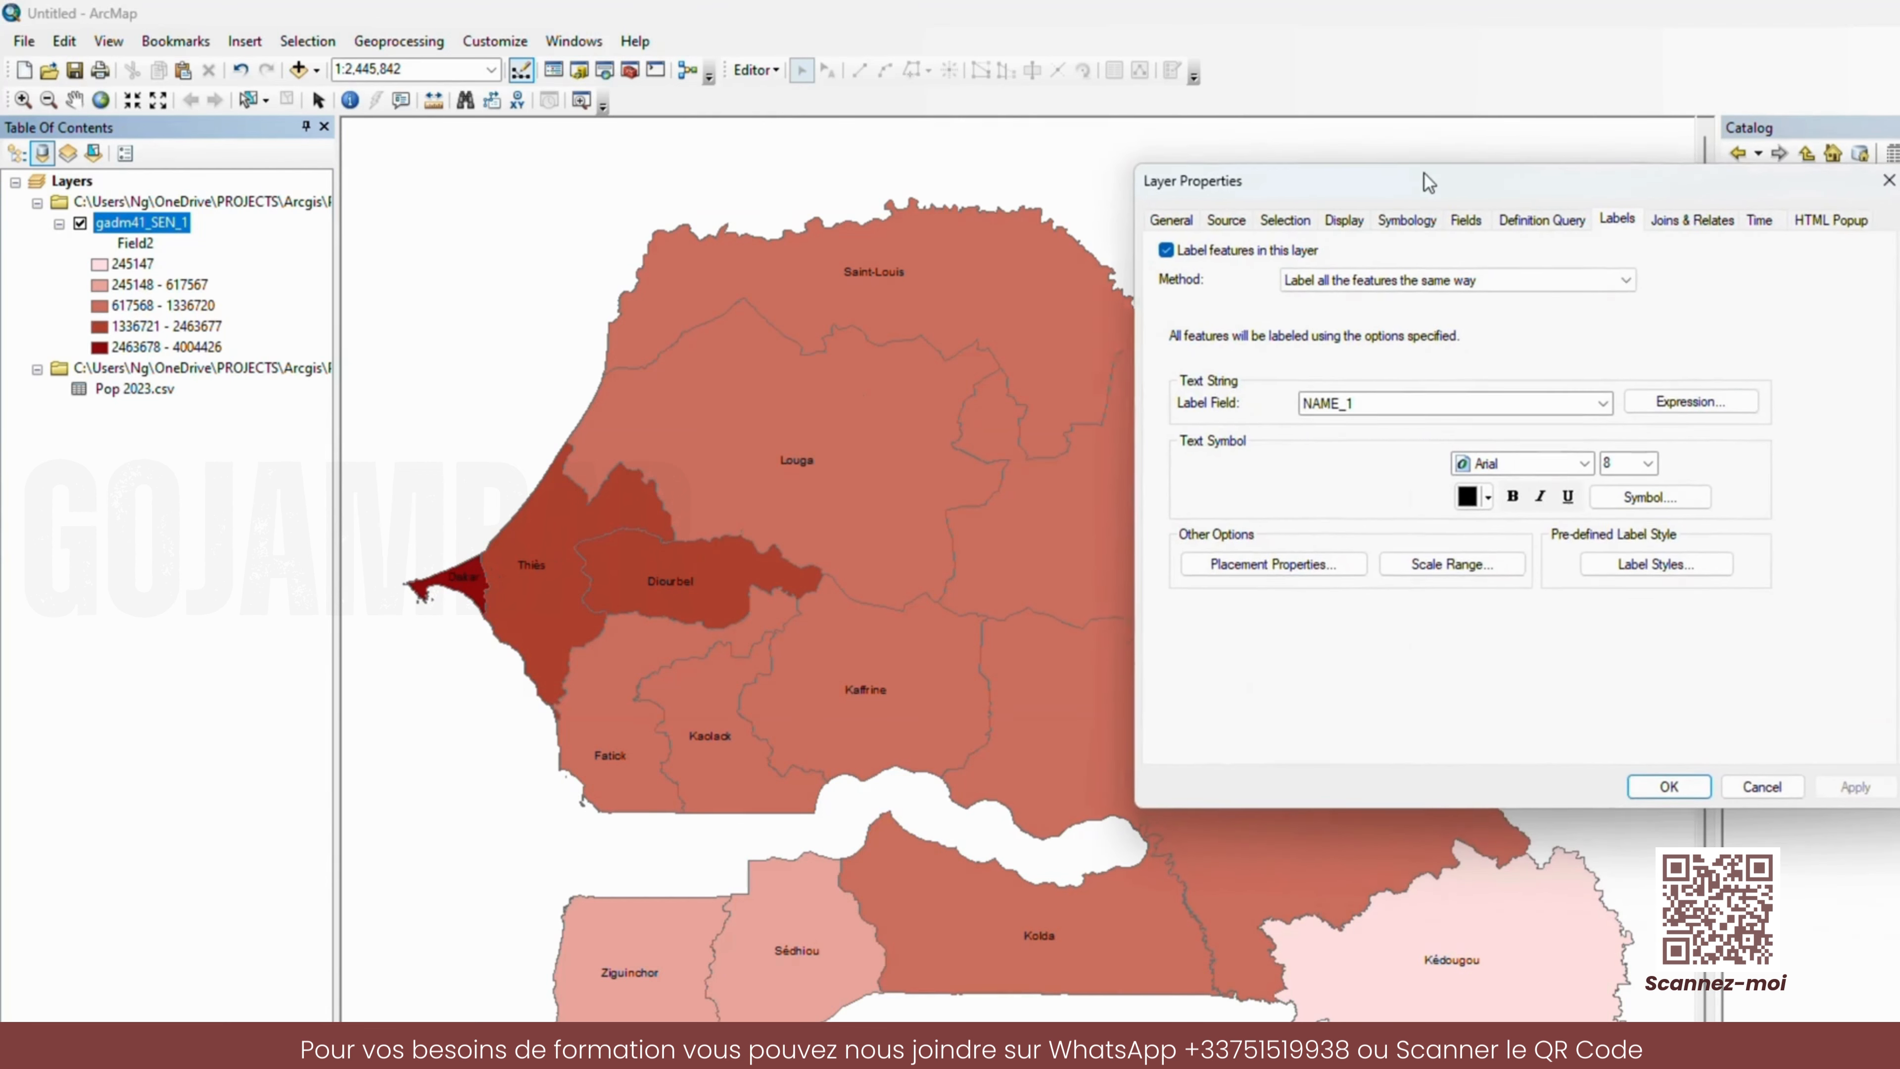
left_click(1504, 495)
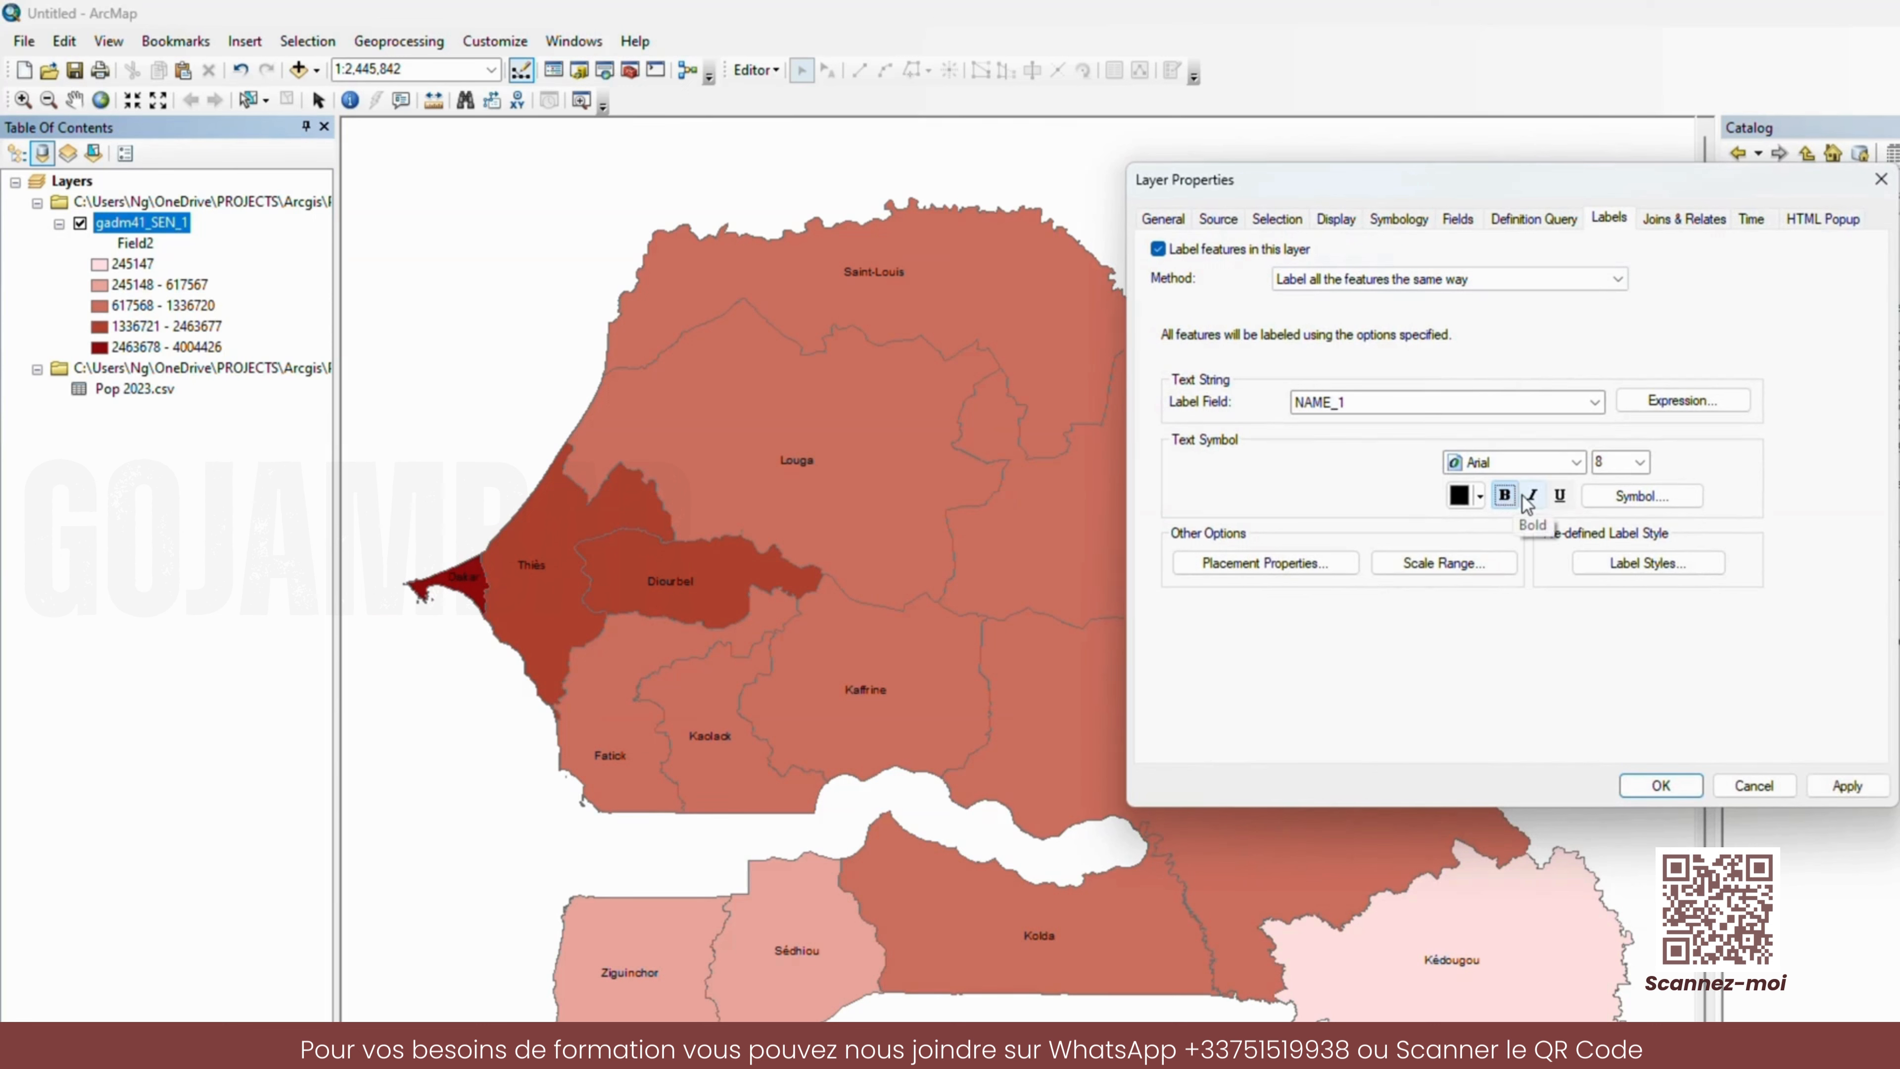
left_click(1638, 462)
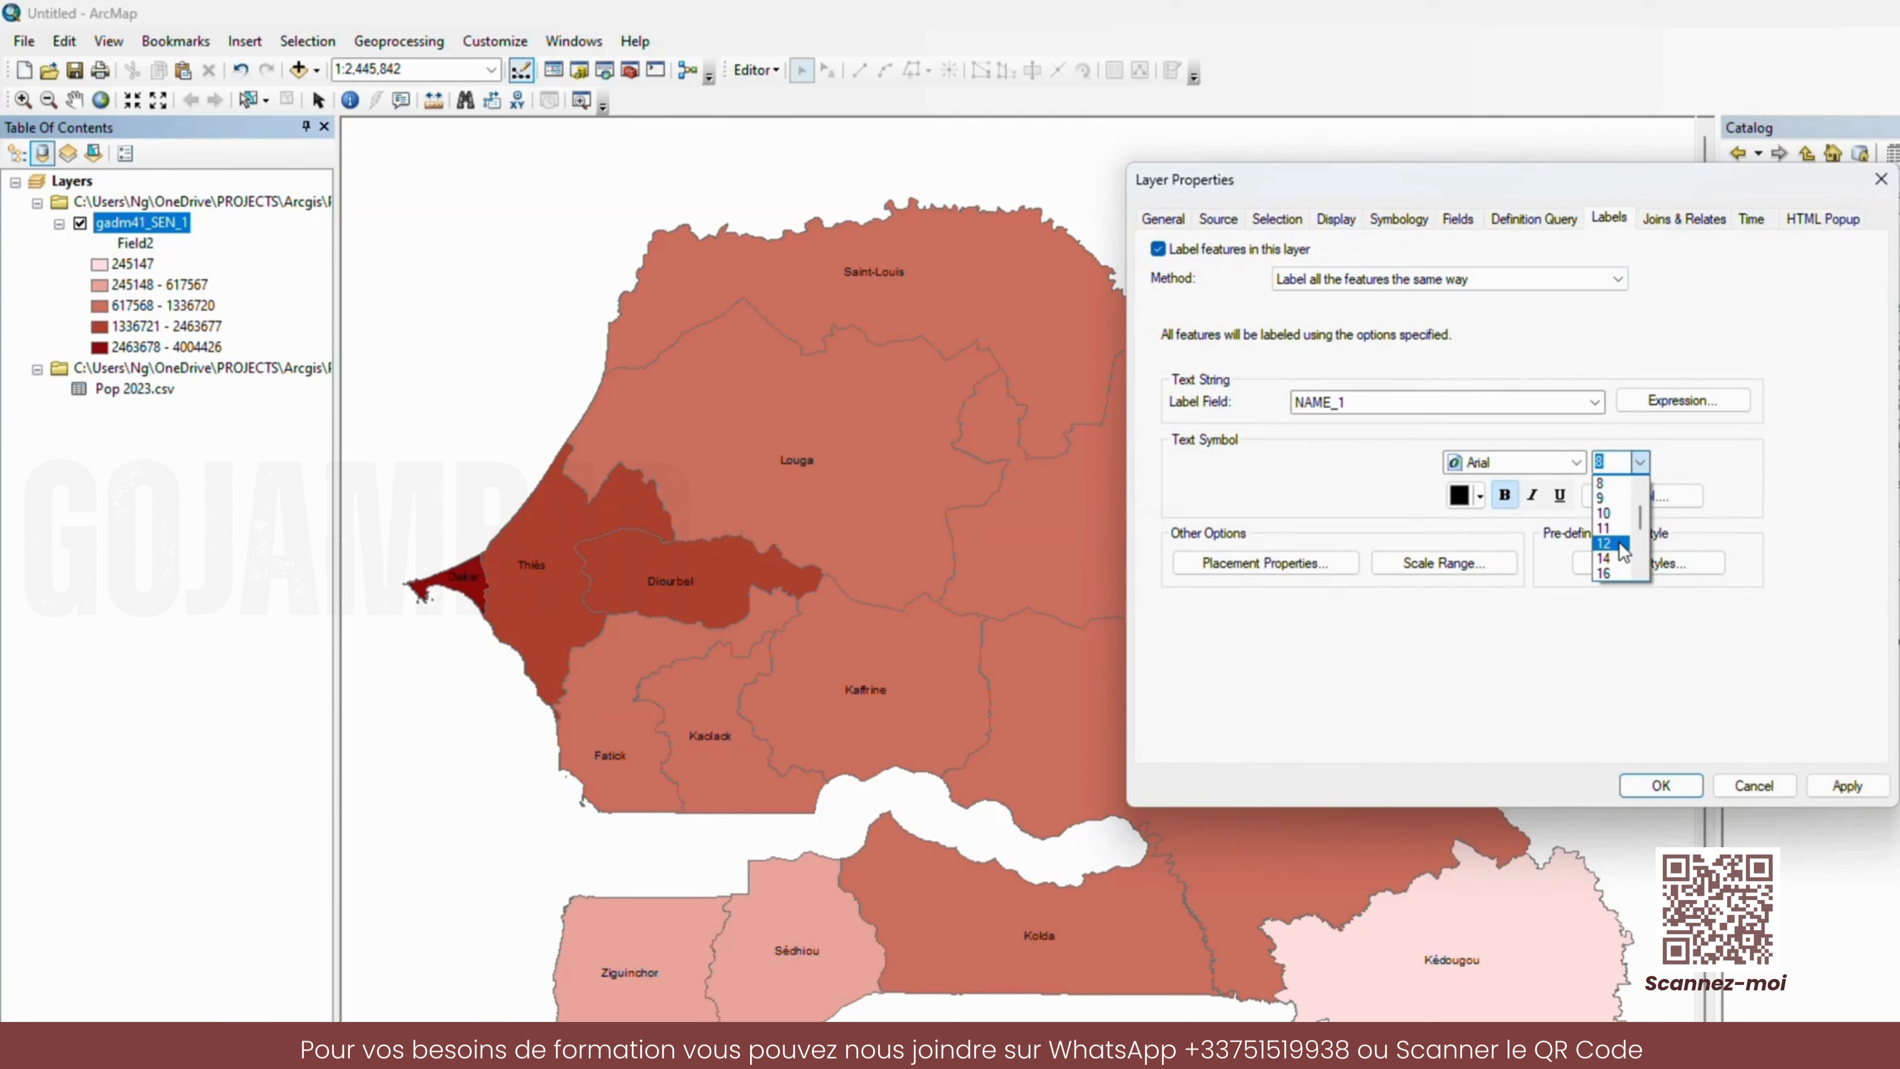
left_click(1616, 544)
left_click(1830, 786)
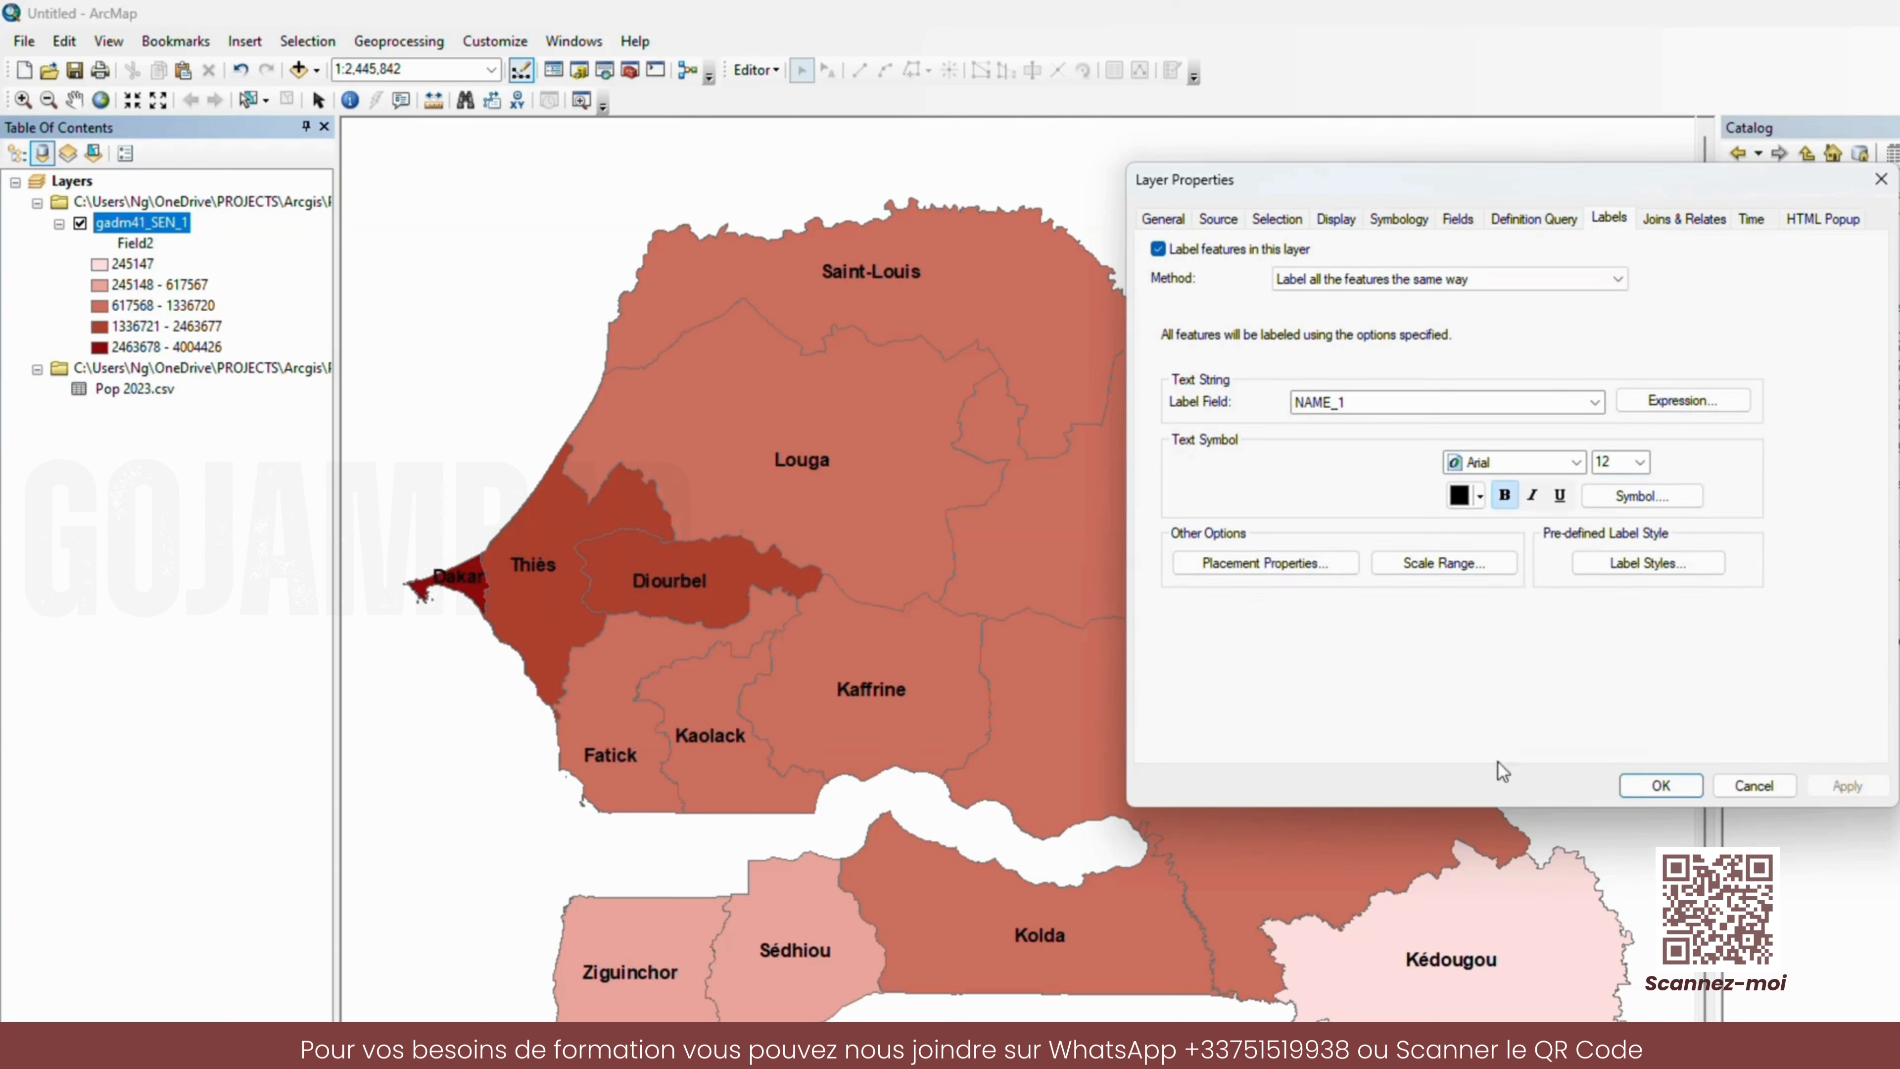
- Set the region labels' text color to white and apply it
left_click(1458, 495)
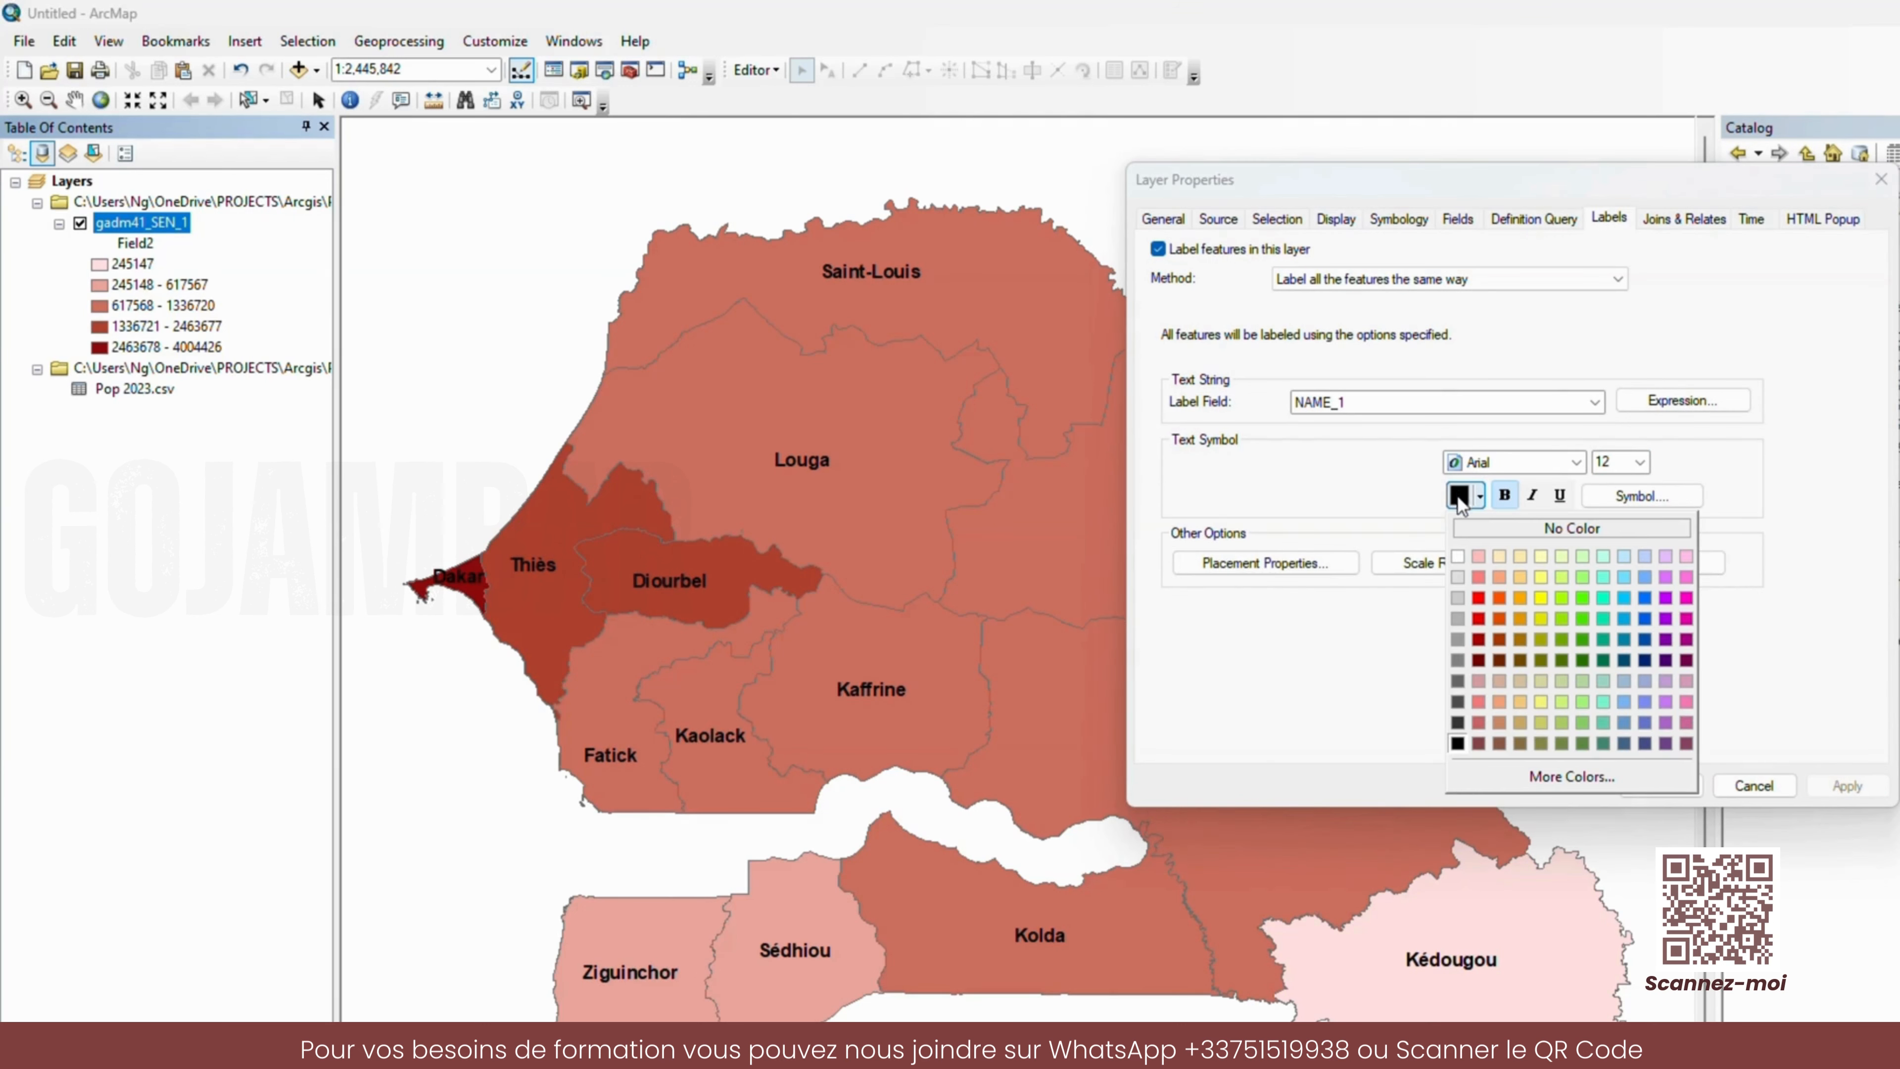
left_click(1459, 559)
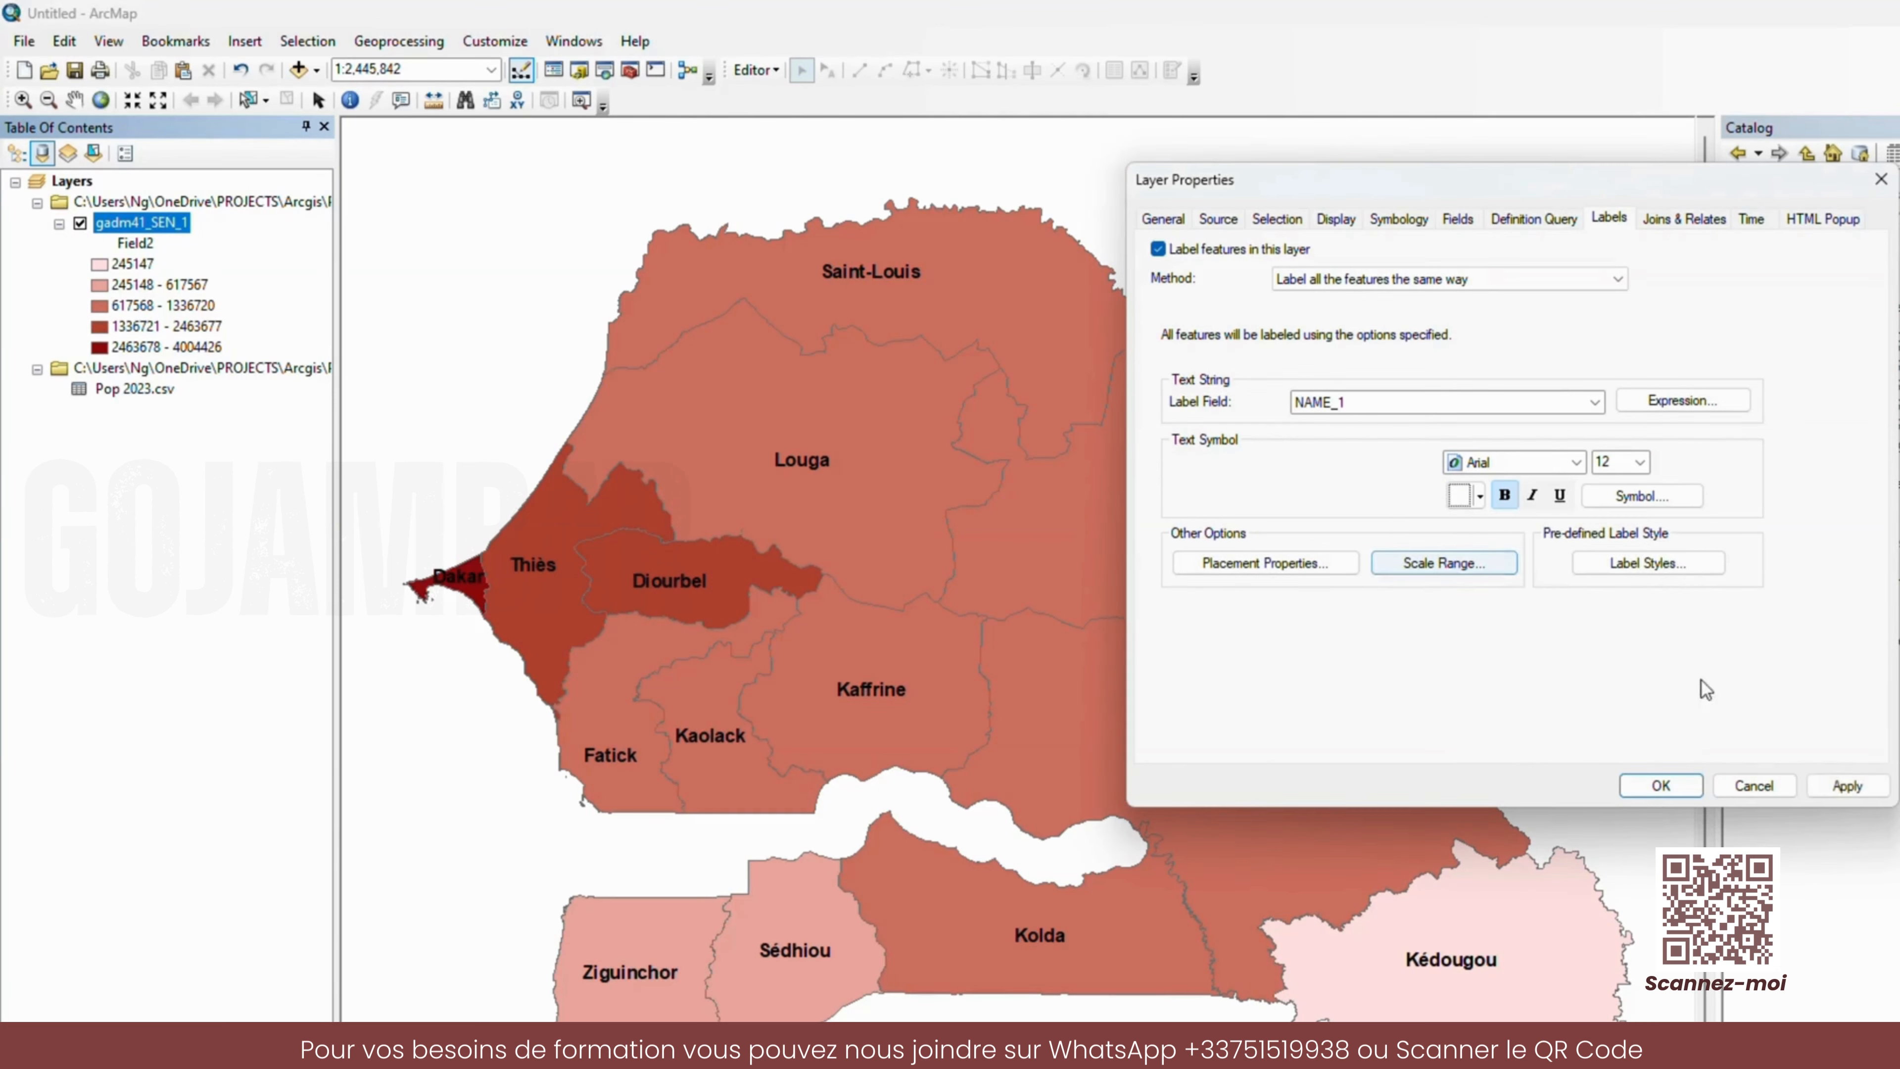
left_click(1850, 787)
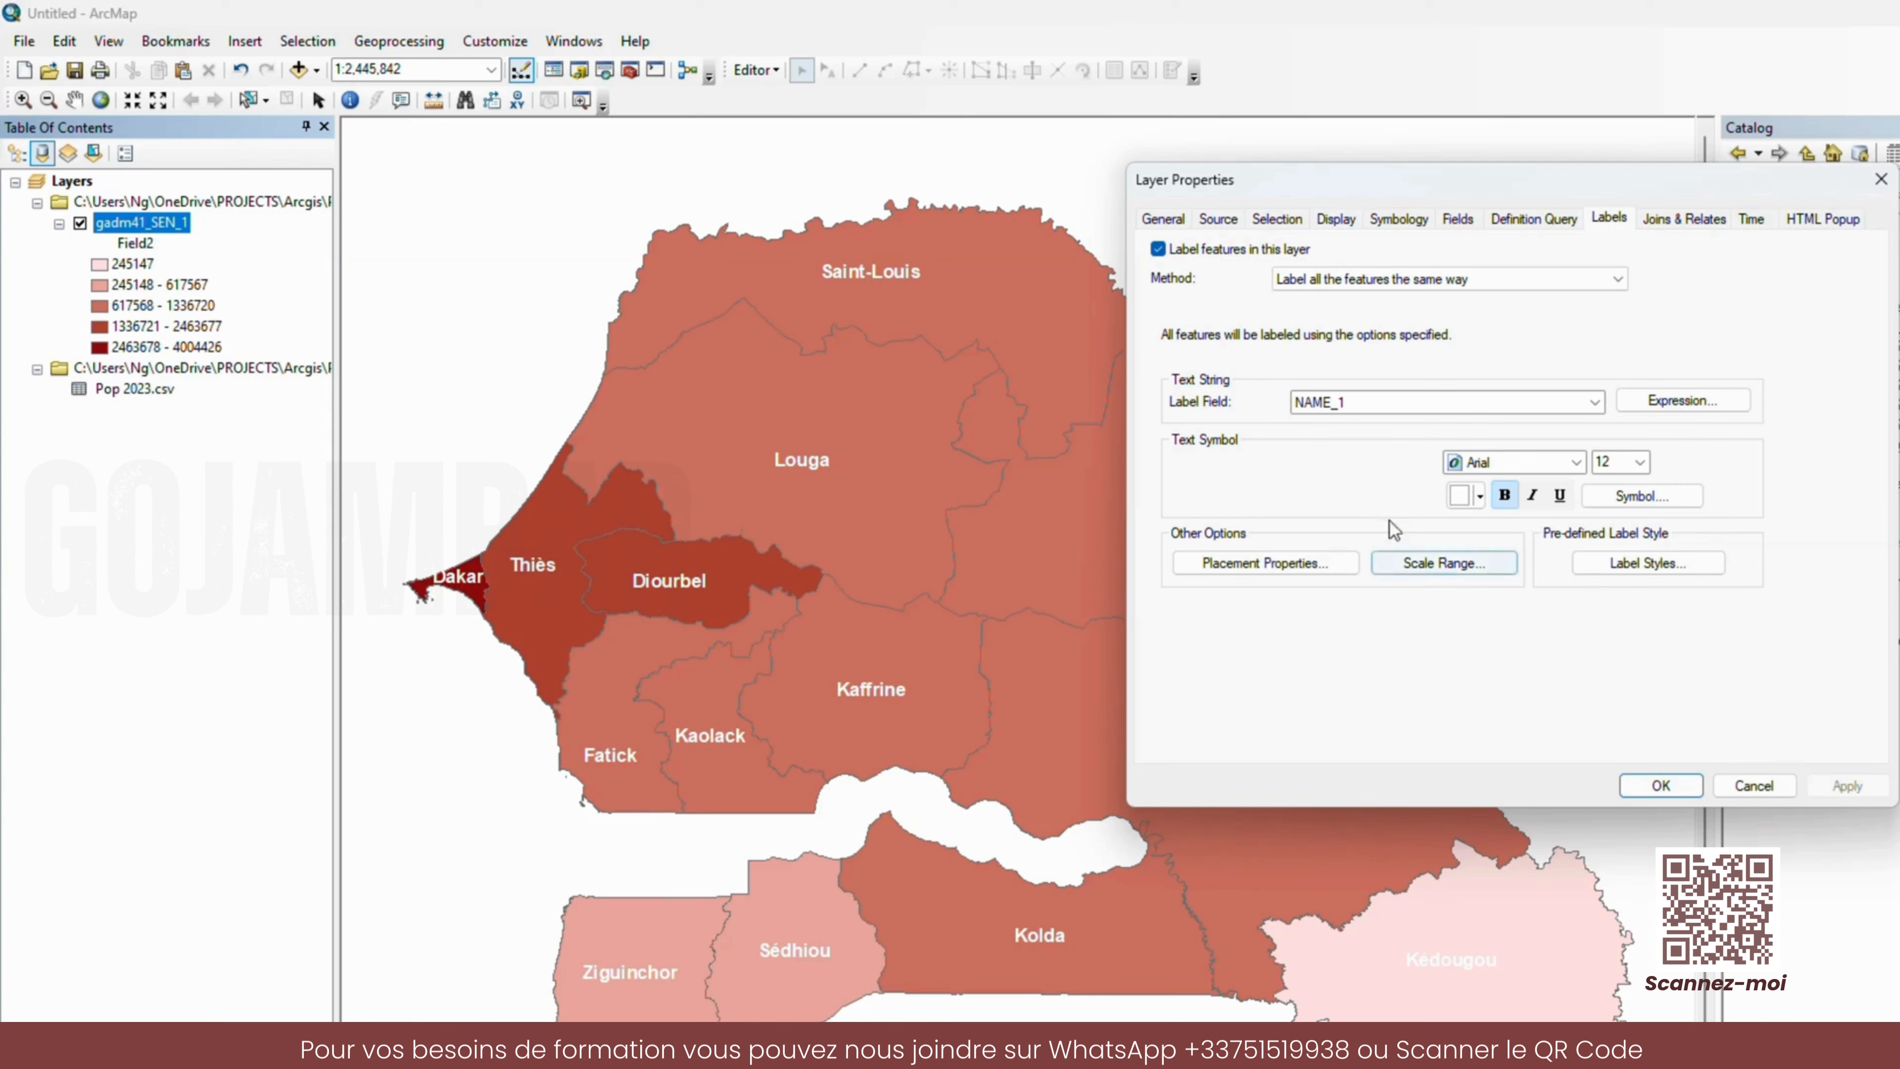
- Choose the predefined Banner label style for the region labels
left_click(1638, 566)
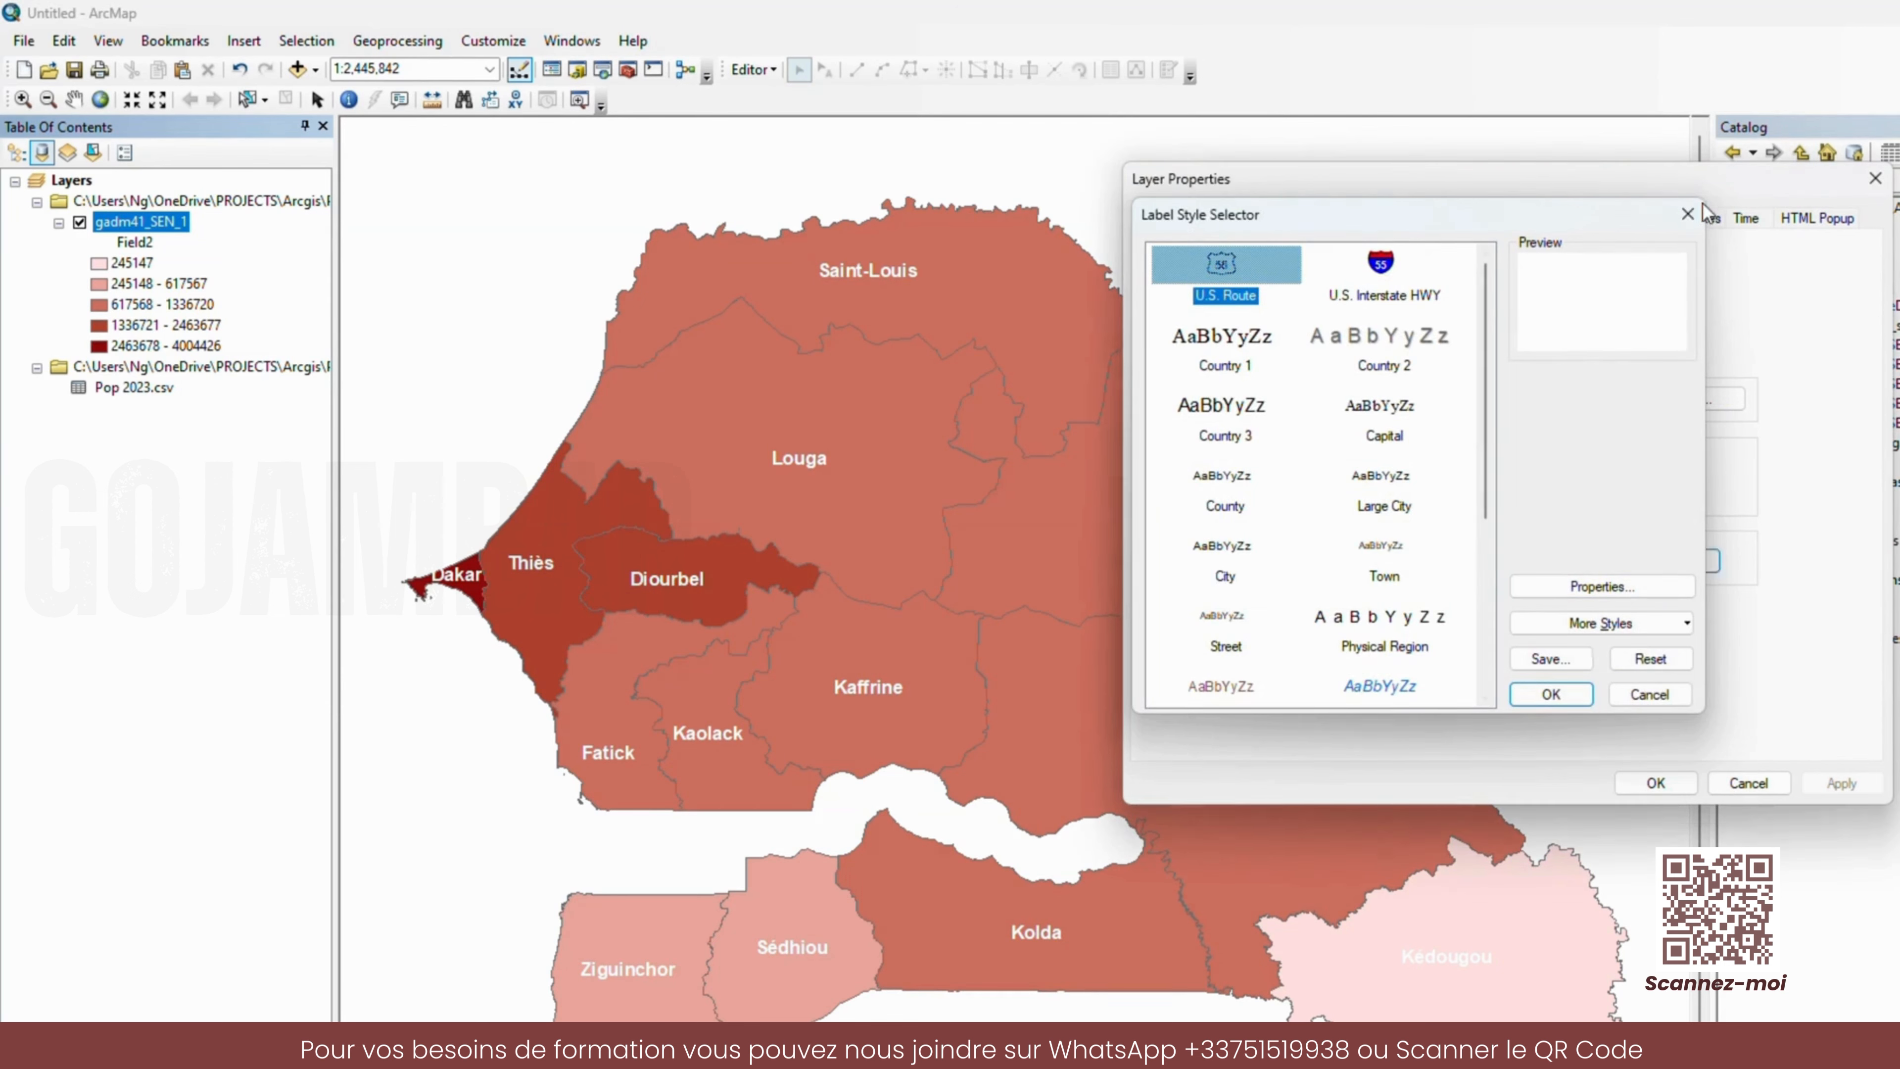
left_click(1687, 215)
left_click(1619, 562)
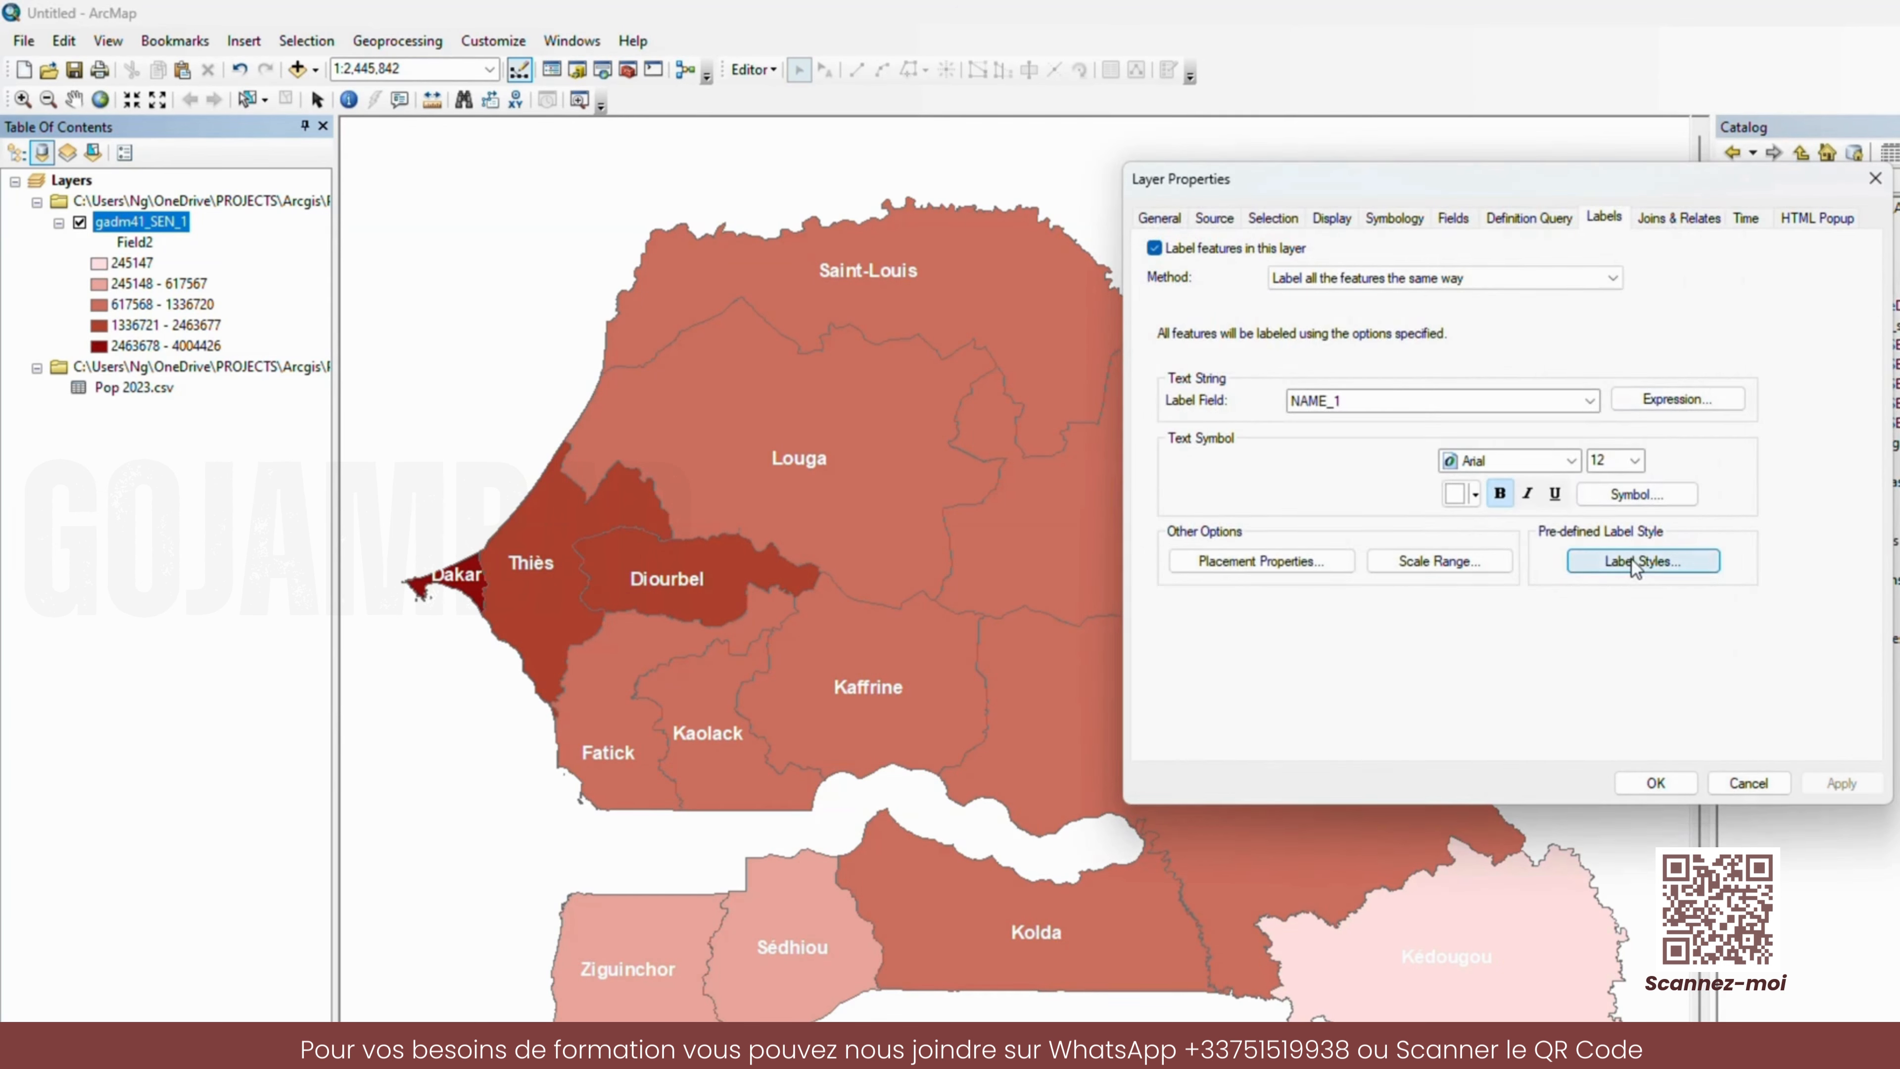
scroll(1270, 508, "down", 4)
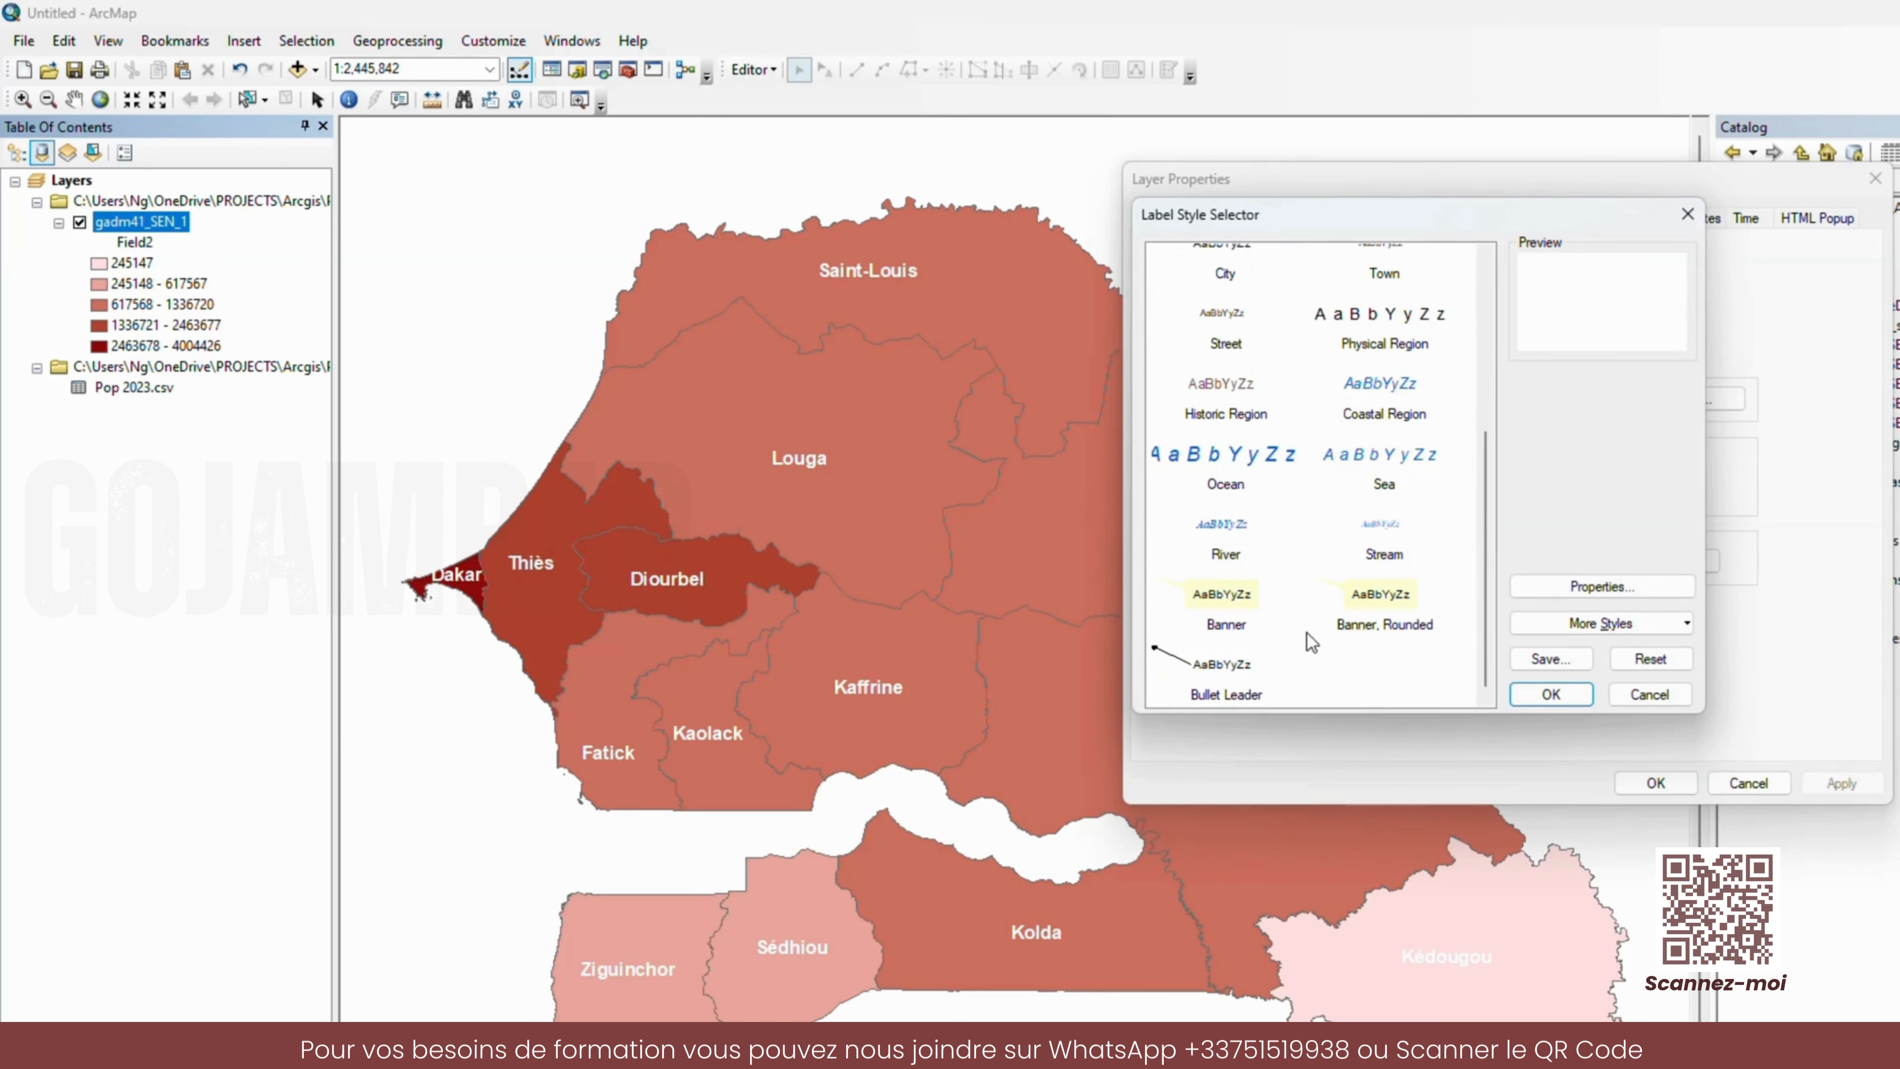
left_click(1226, 597)
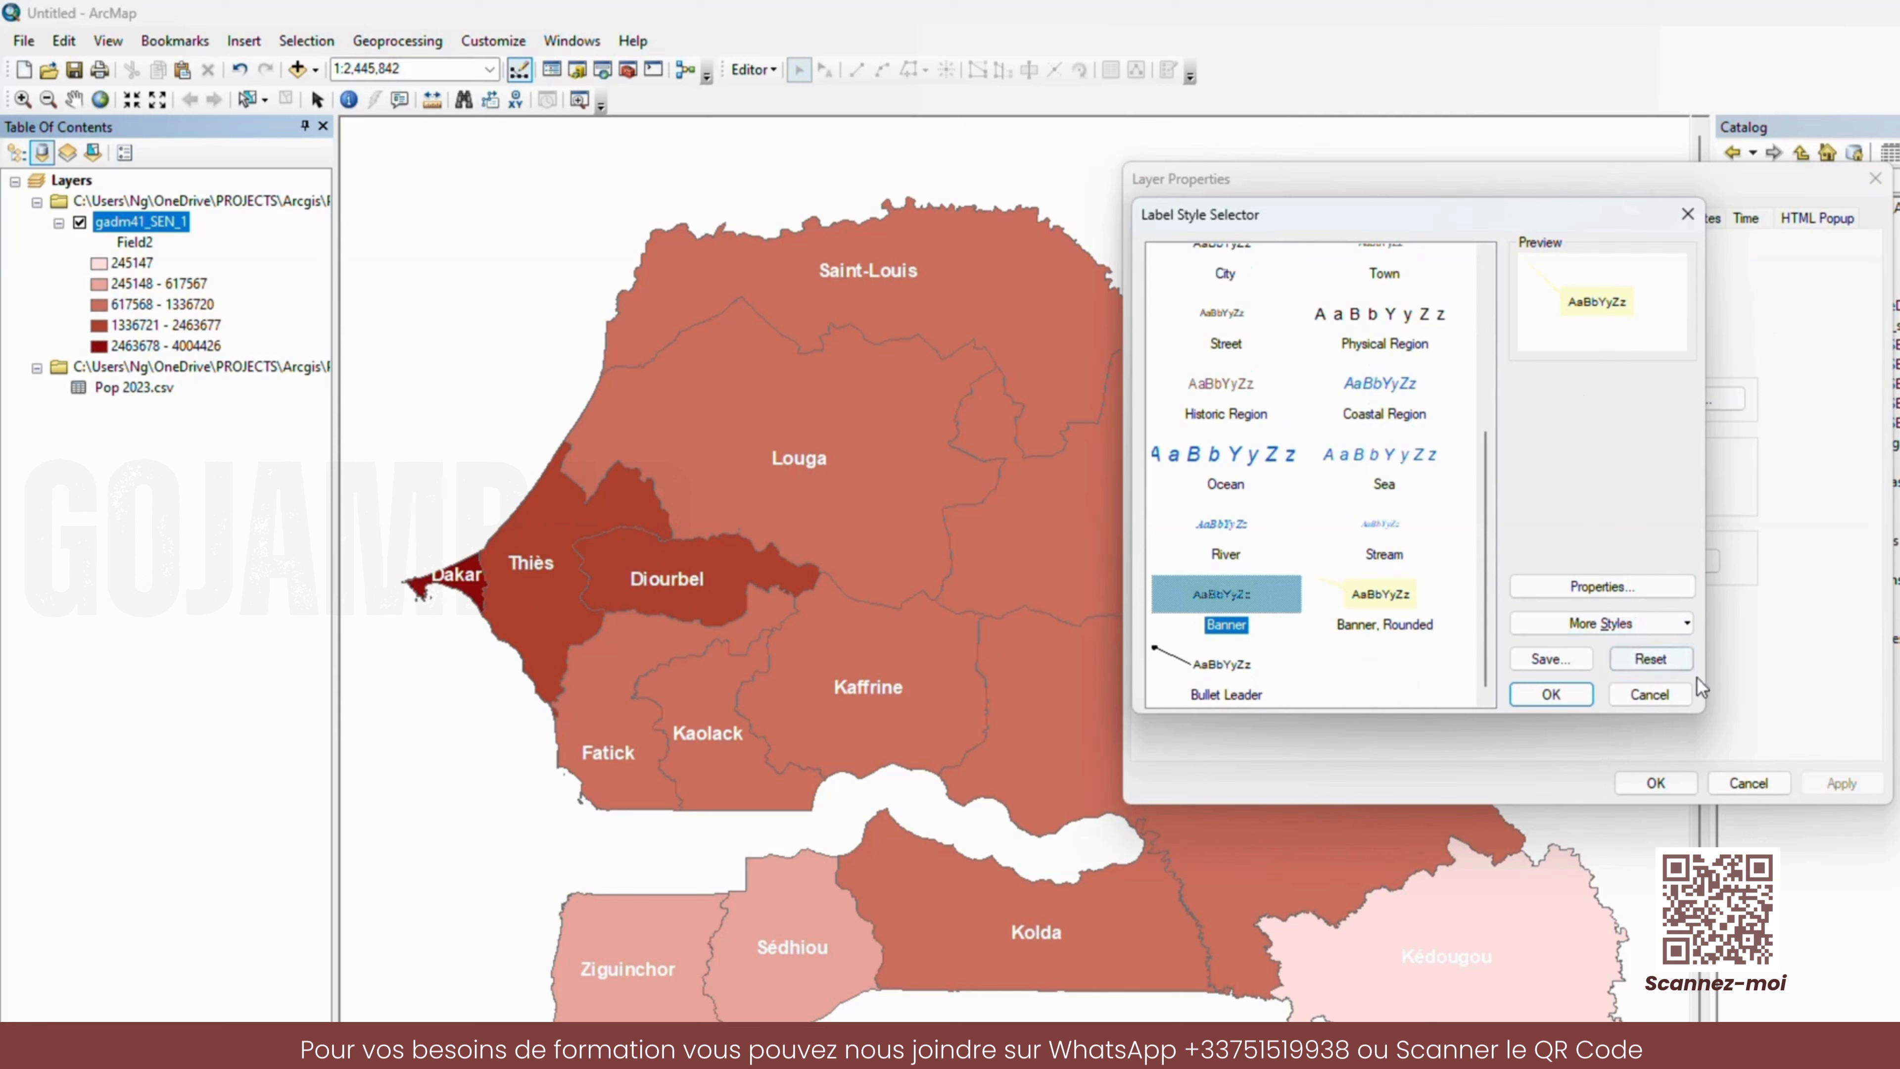
left_click(1541, 697)
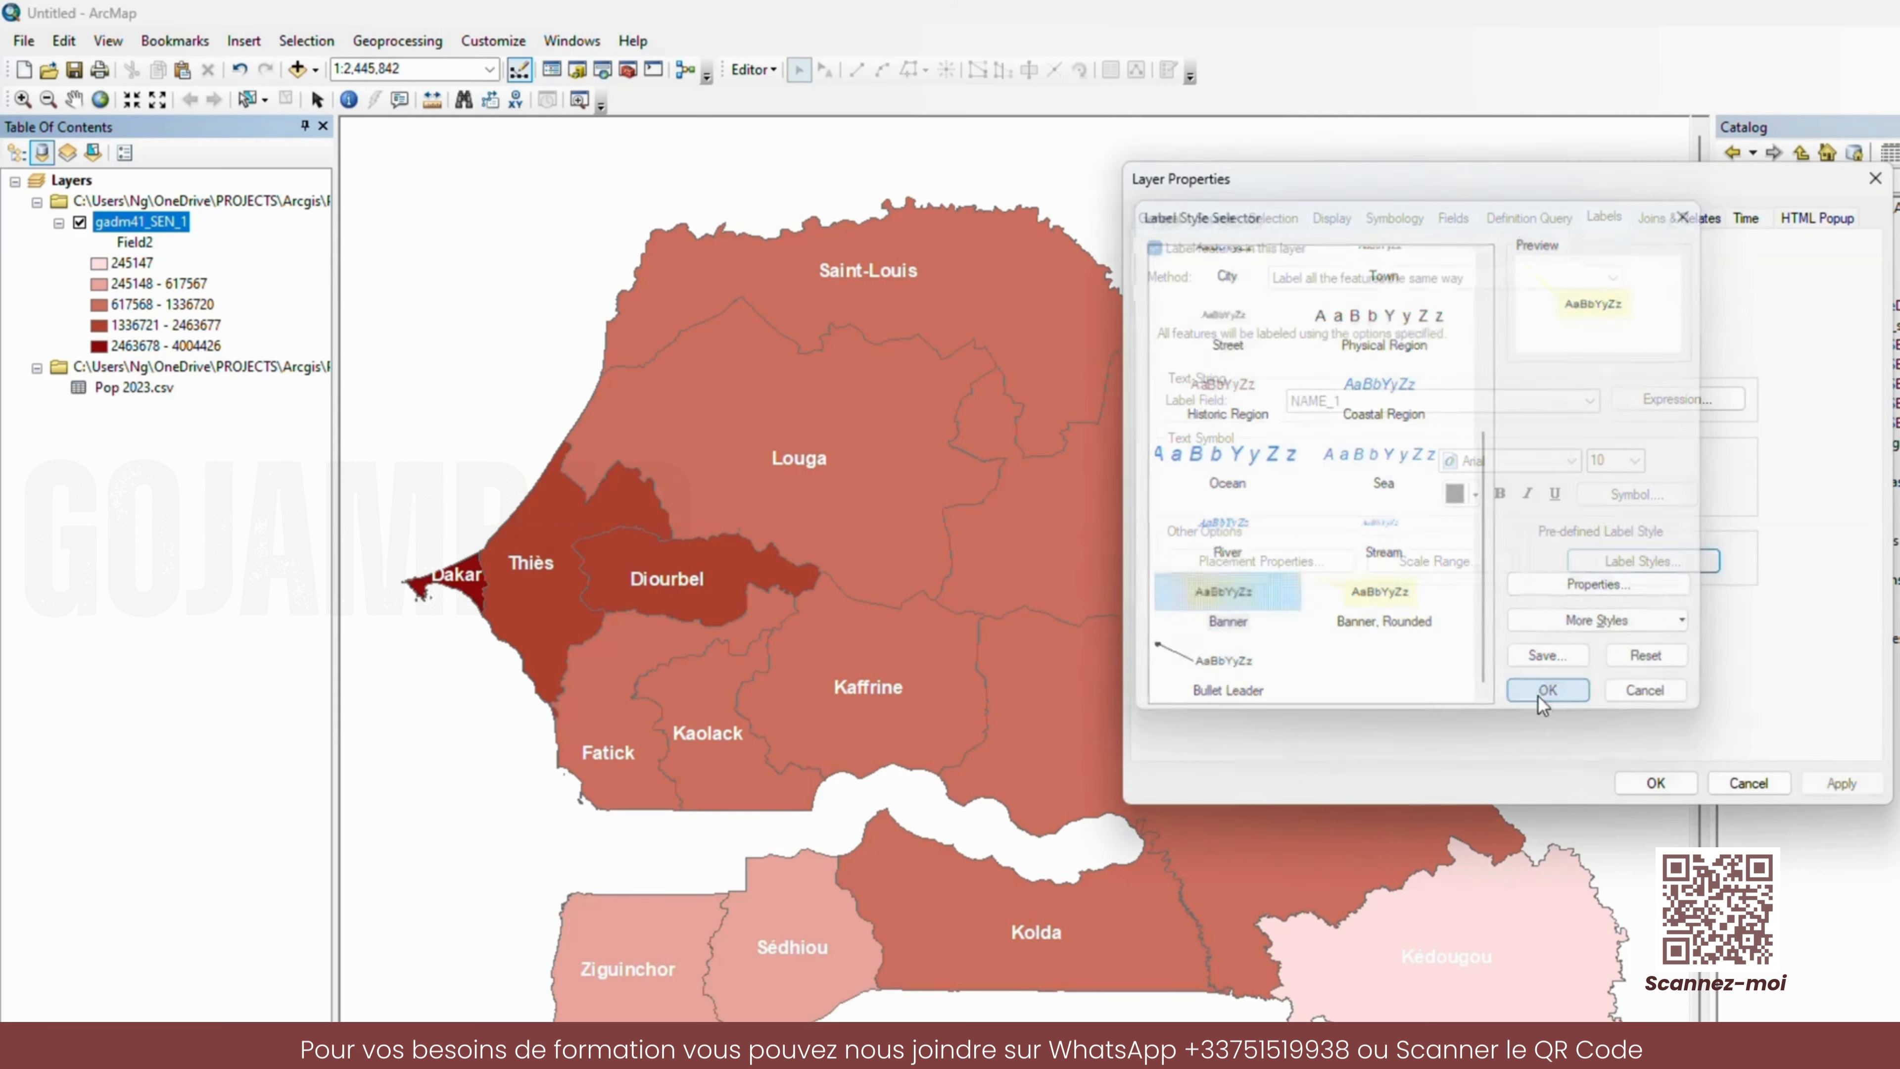
- Apply the Banner label style, and replace it with the predefined Country 1 style for the region labels
left_click(1821, 785)
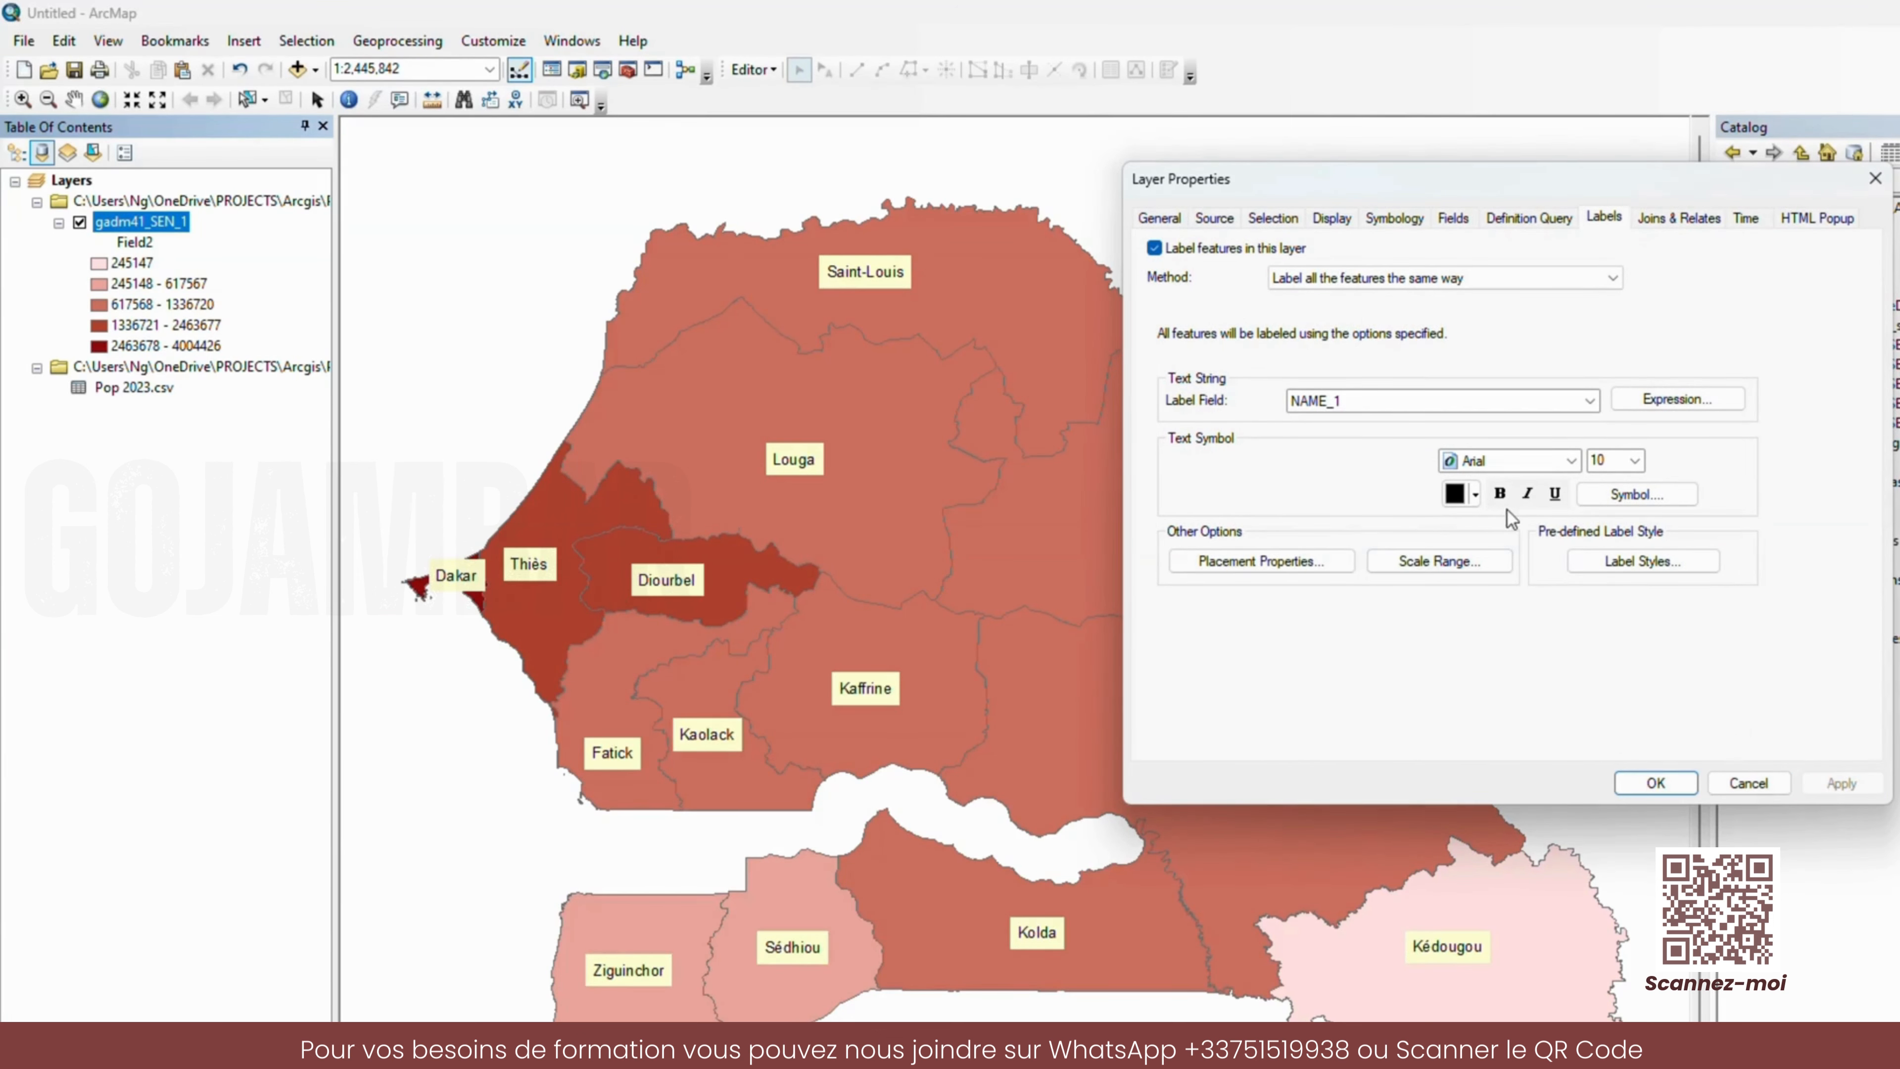
left_click(1642, 561)
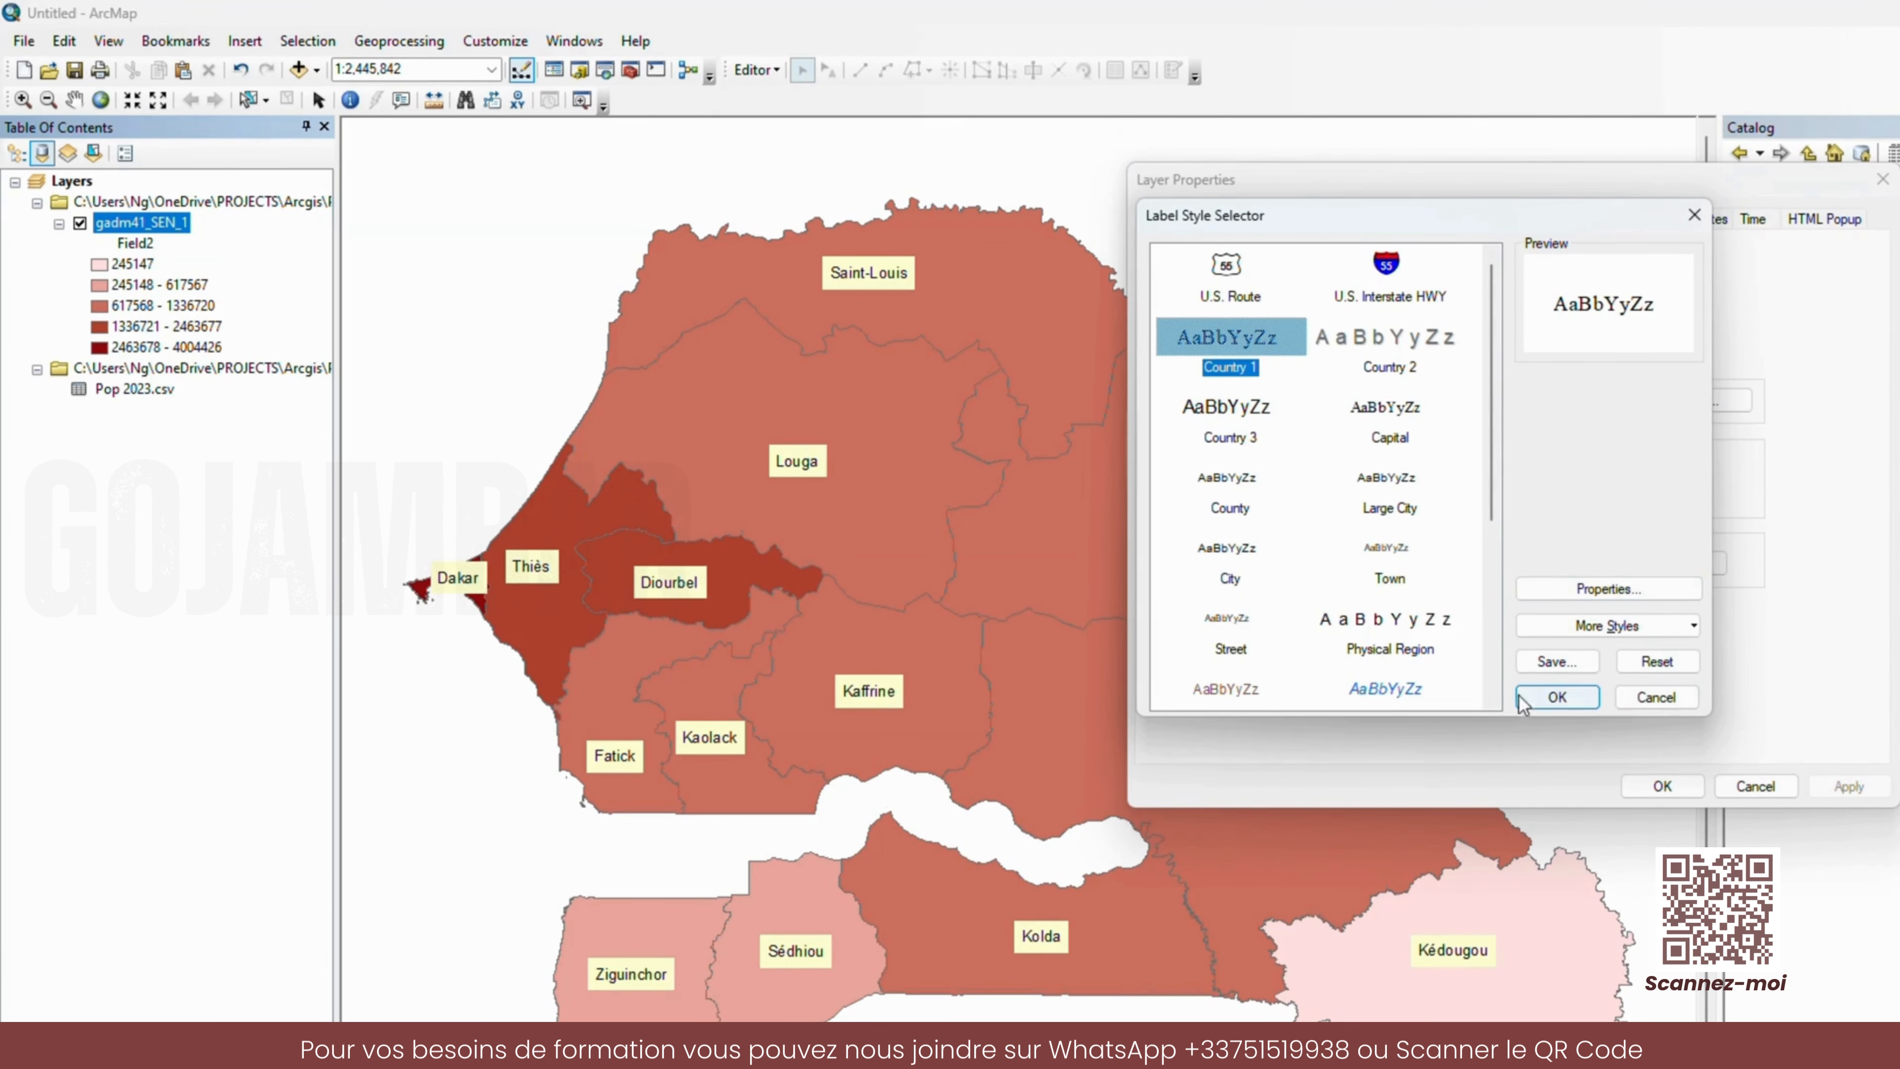
left_click(1544, 698)
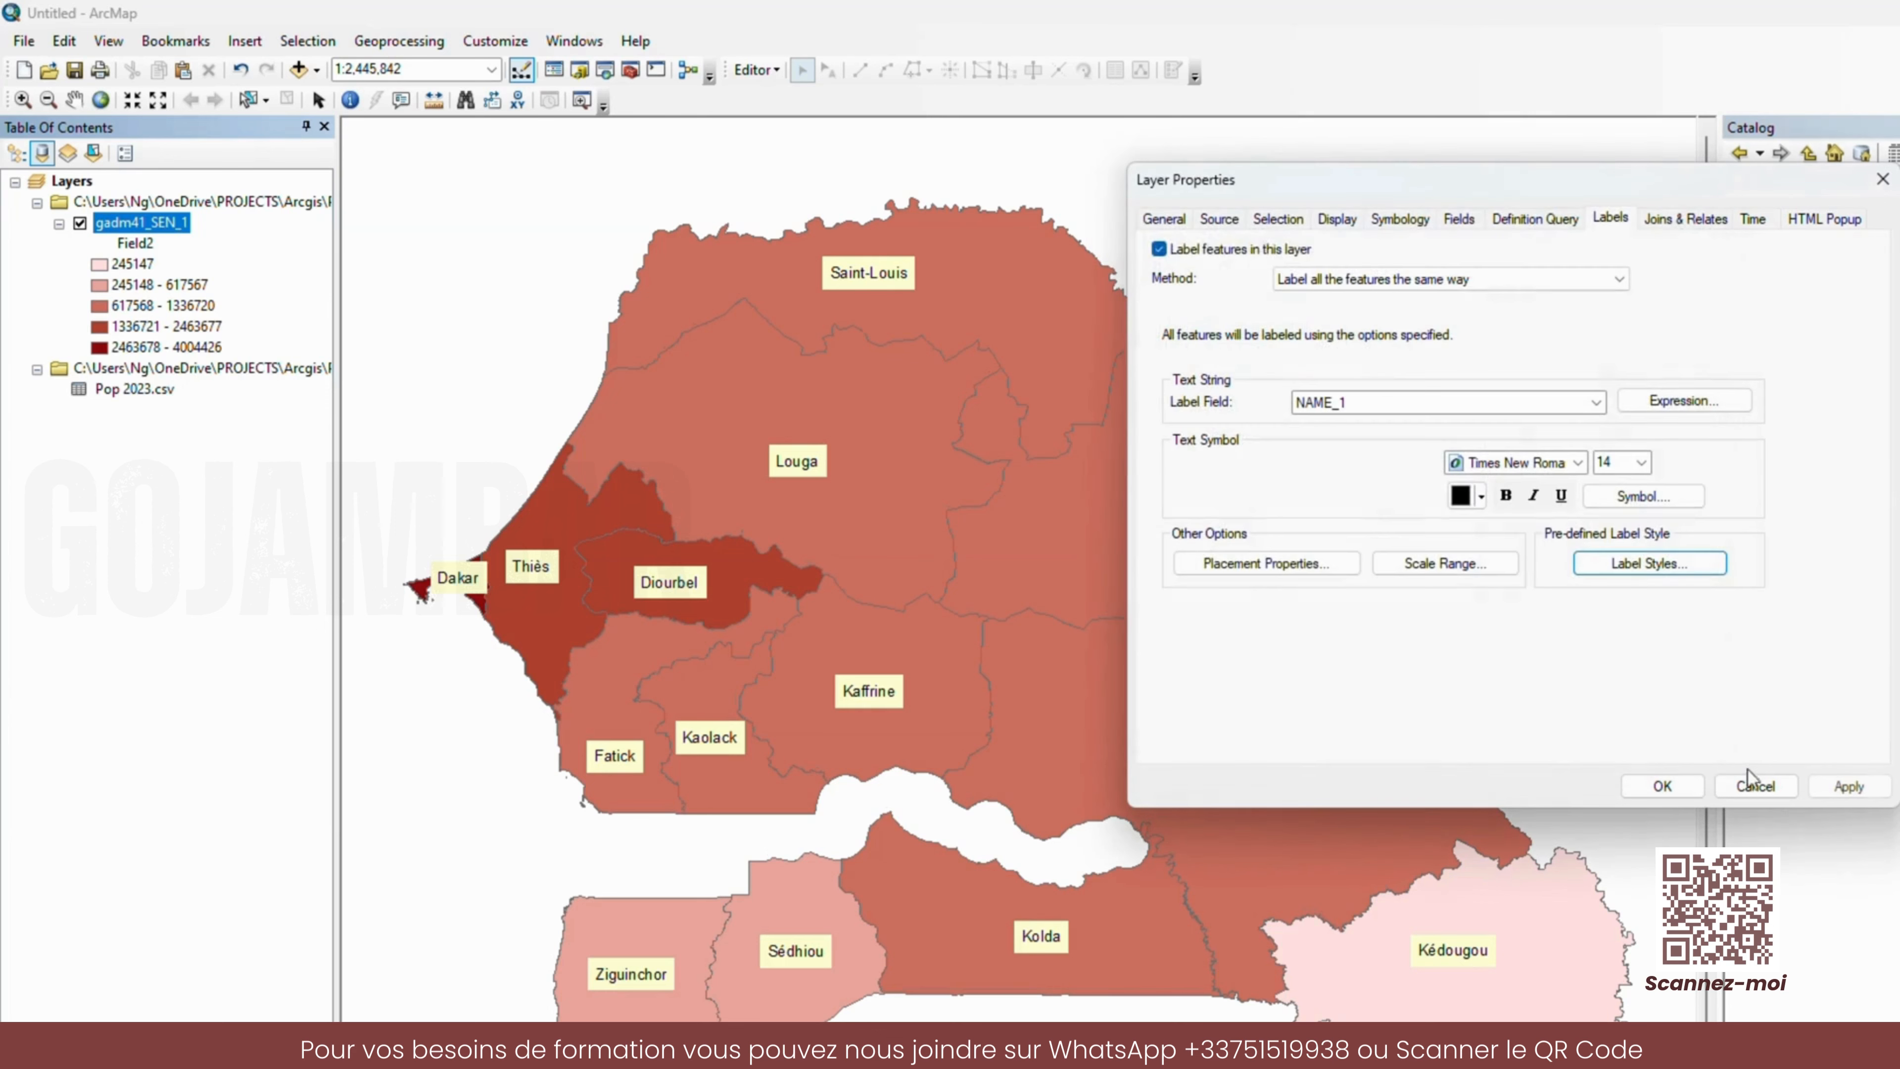
left_click(1847, 786)
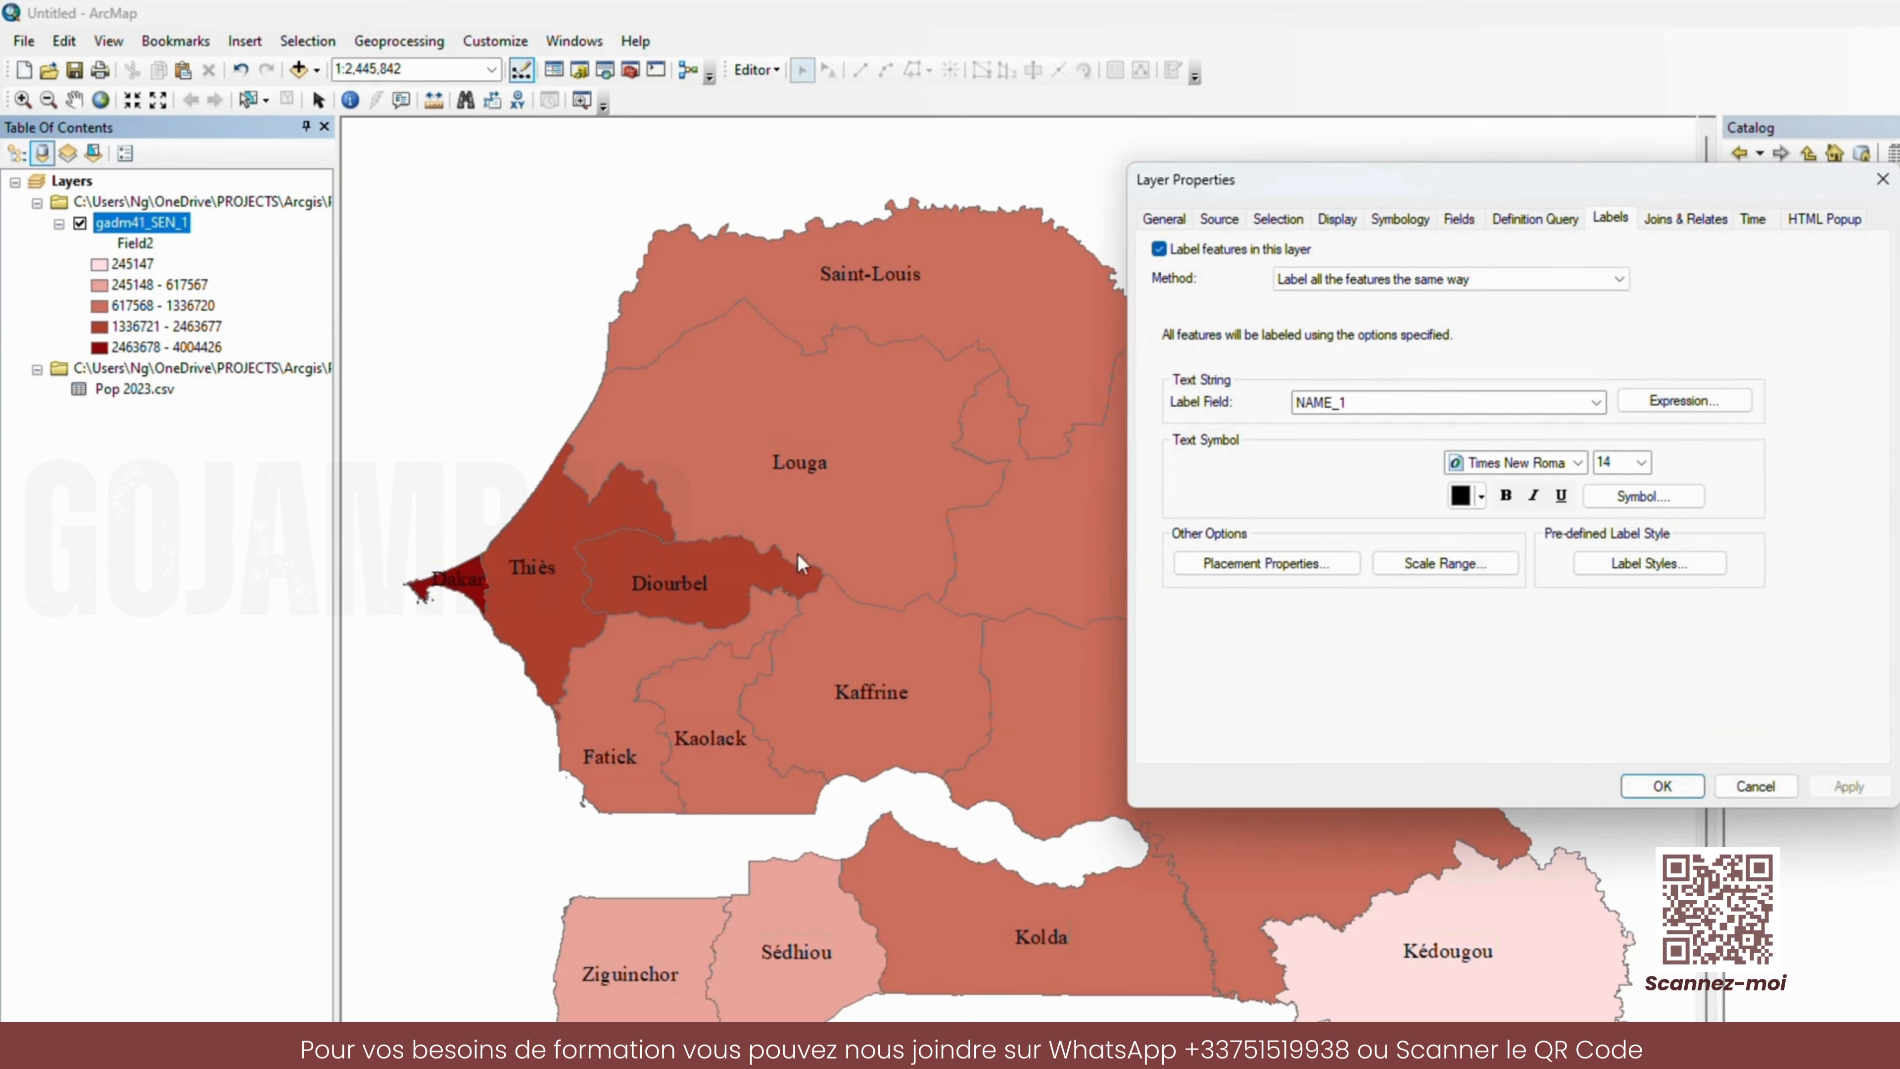
- Set the Country 1 region labels' text color to white, apply it and close the layer properties
left_click(1466, 503)
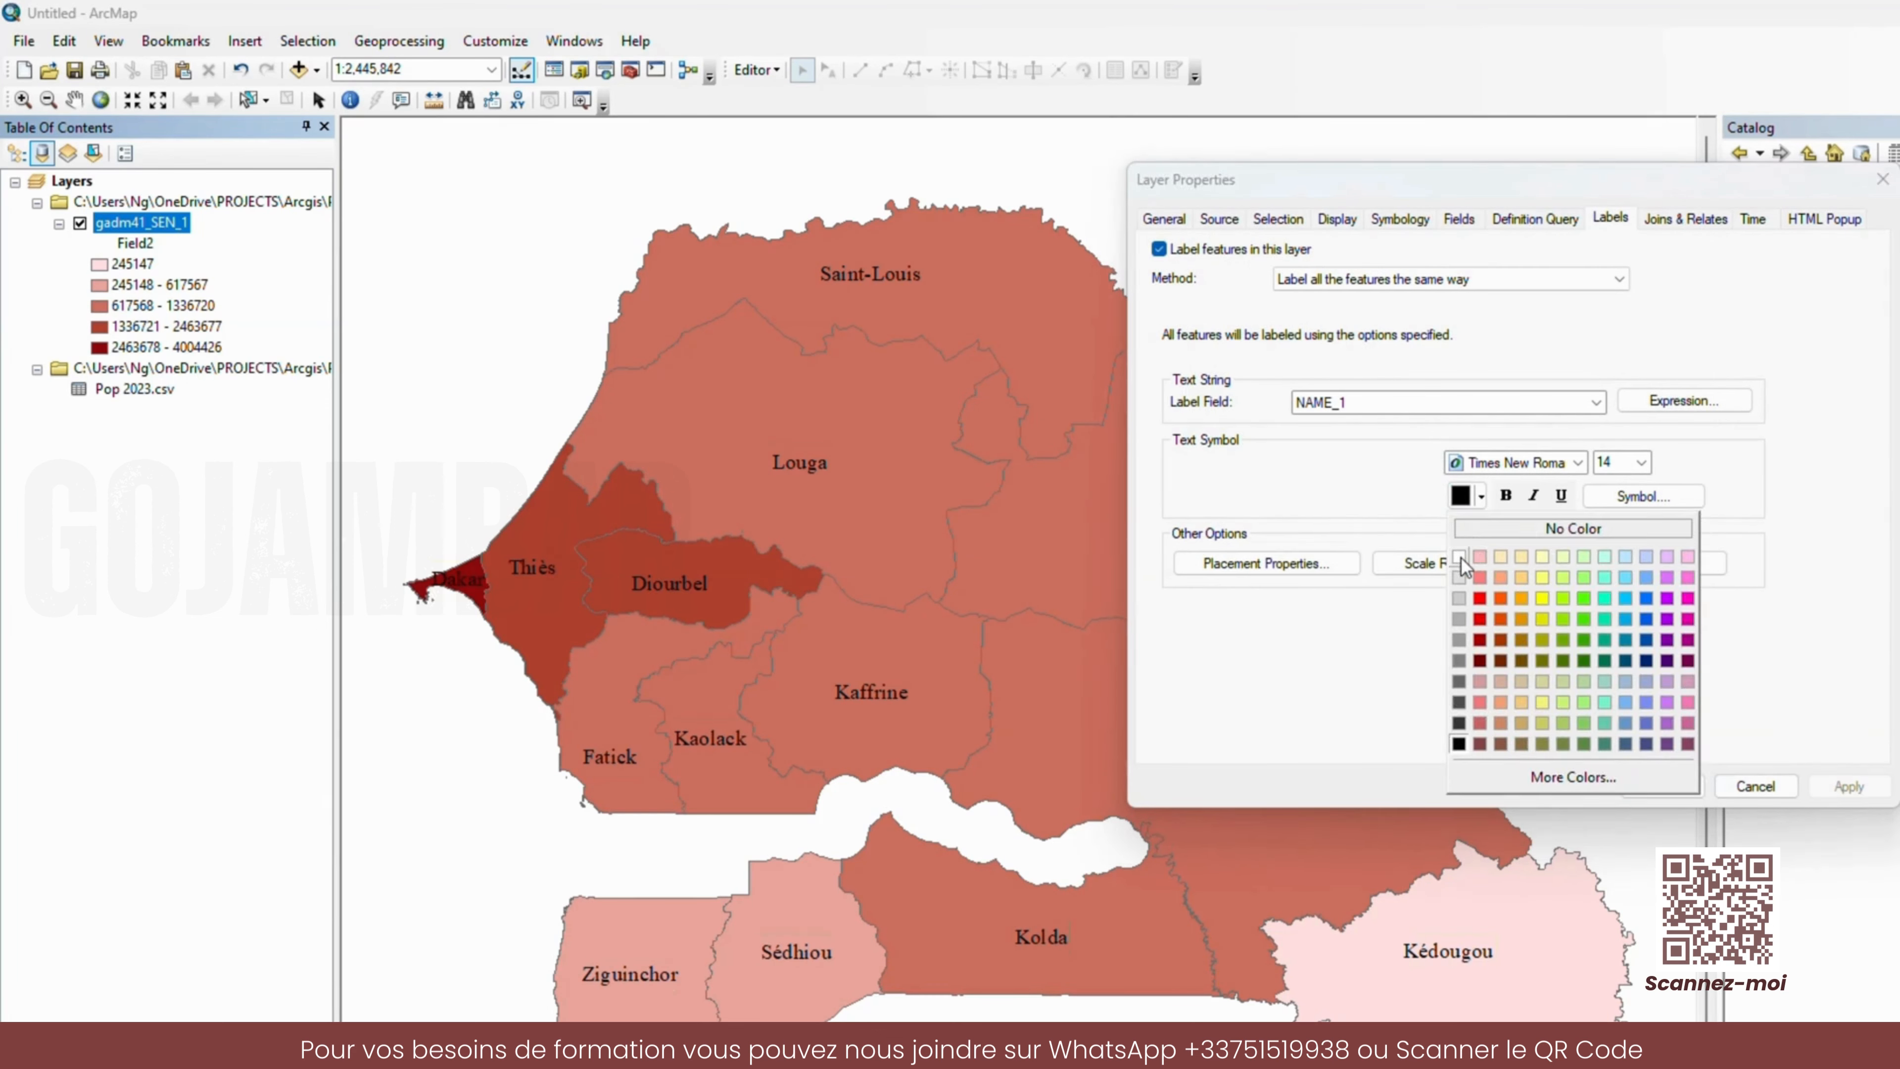
left_click(1461, 557)
left_click(1842, 787)
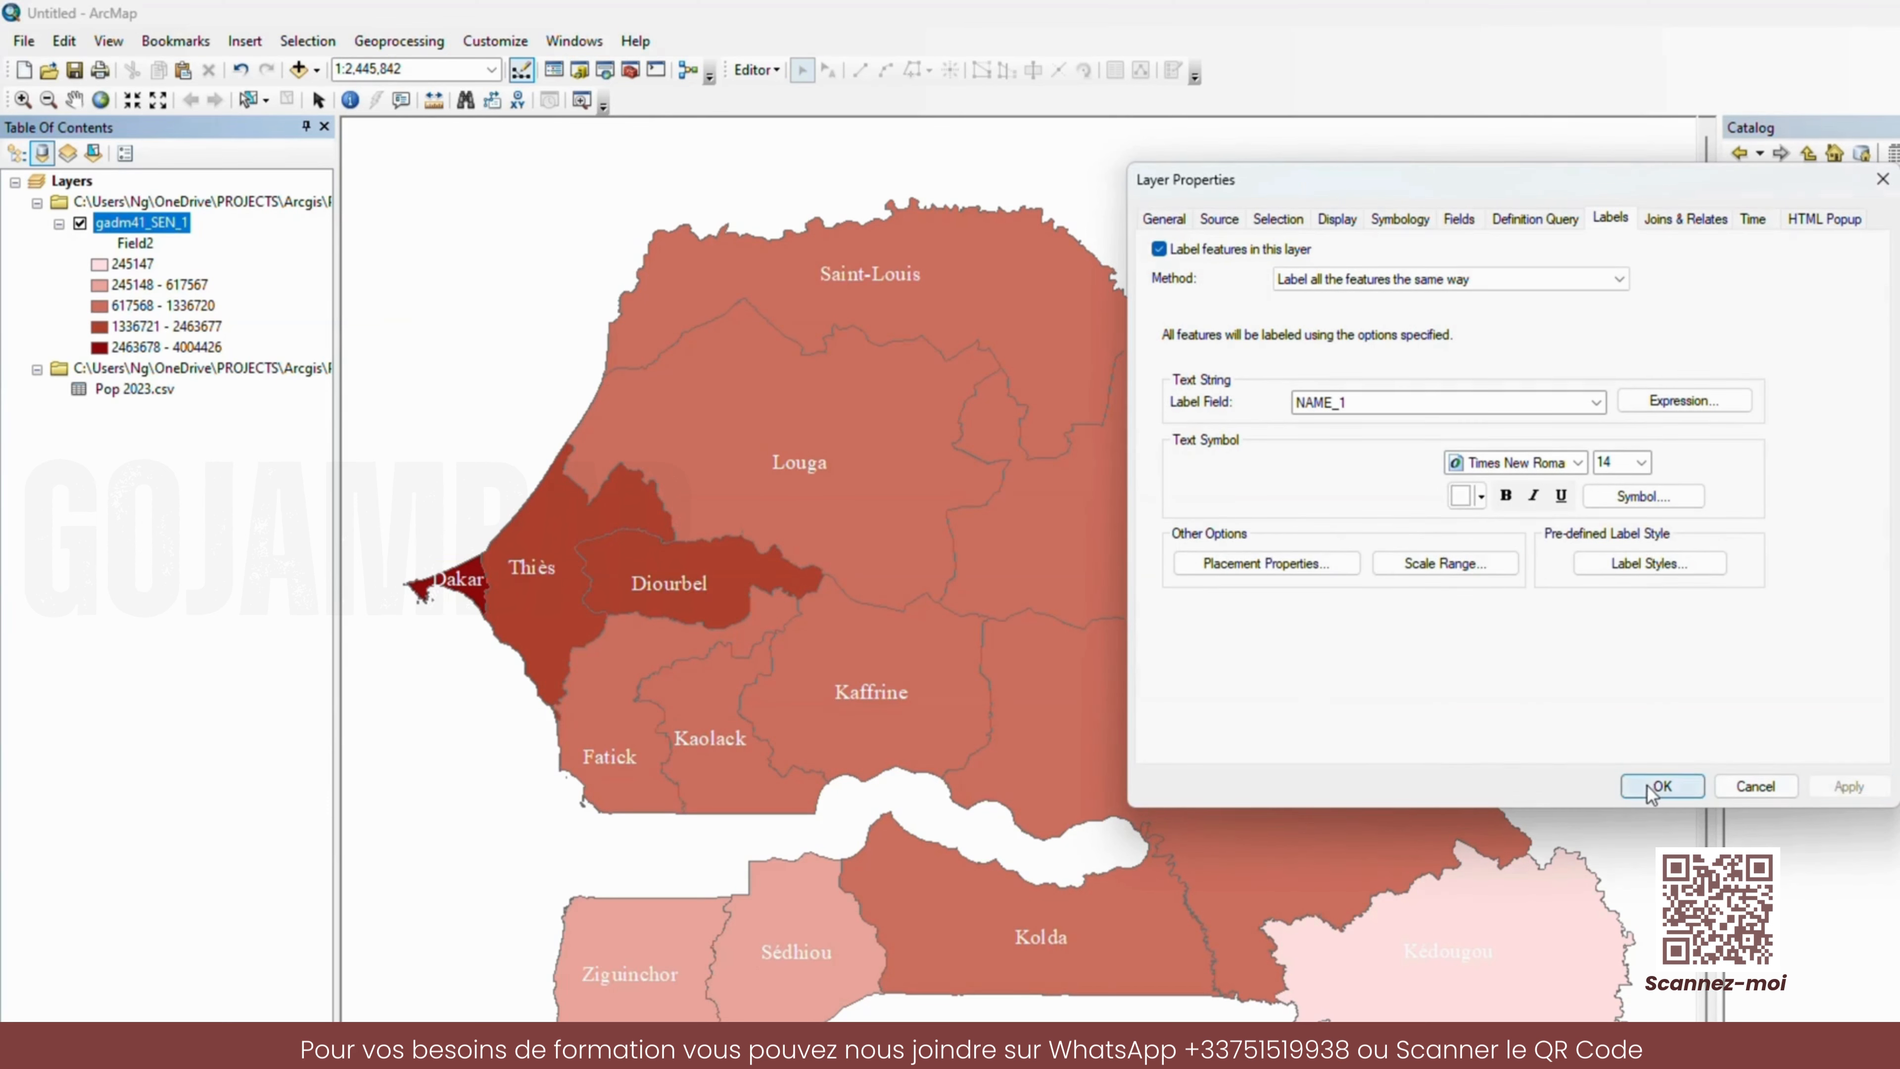
left_click(1667, 785)
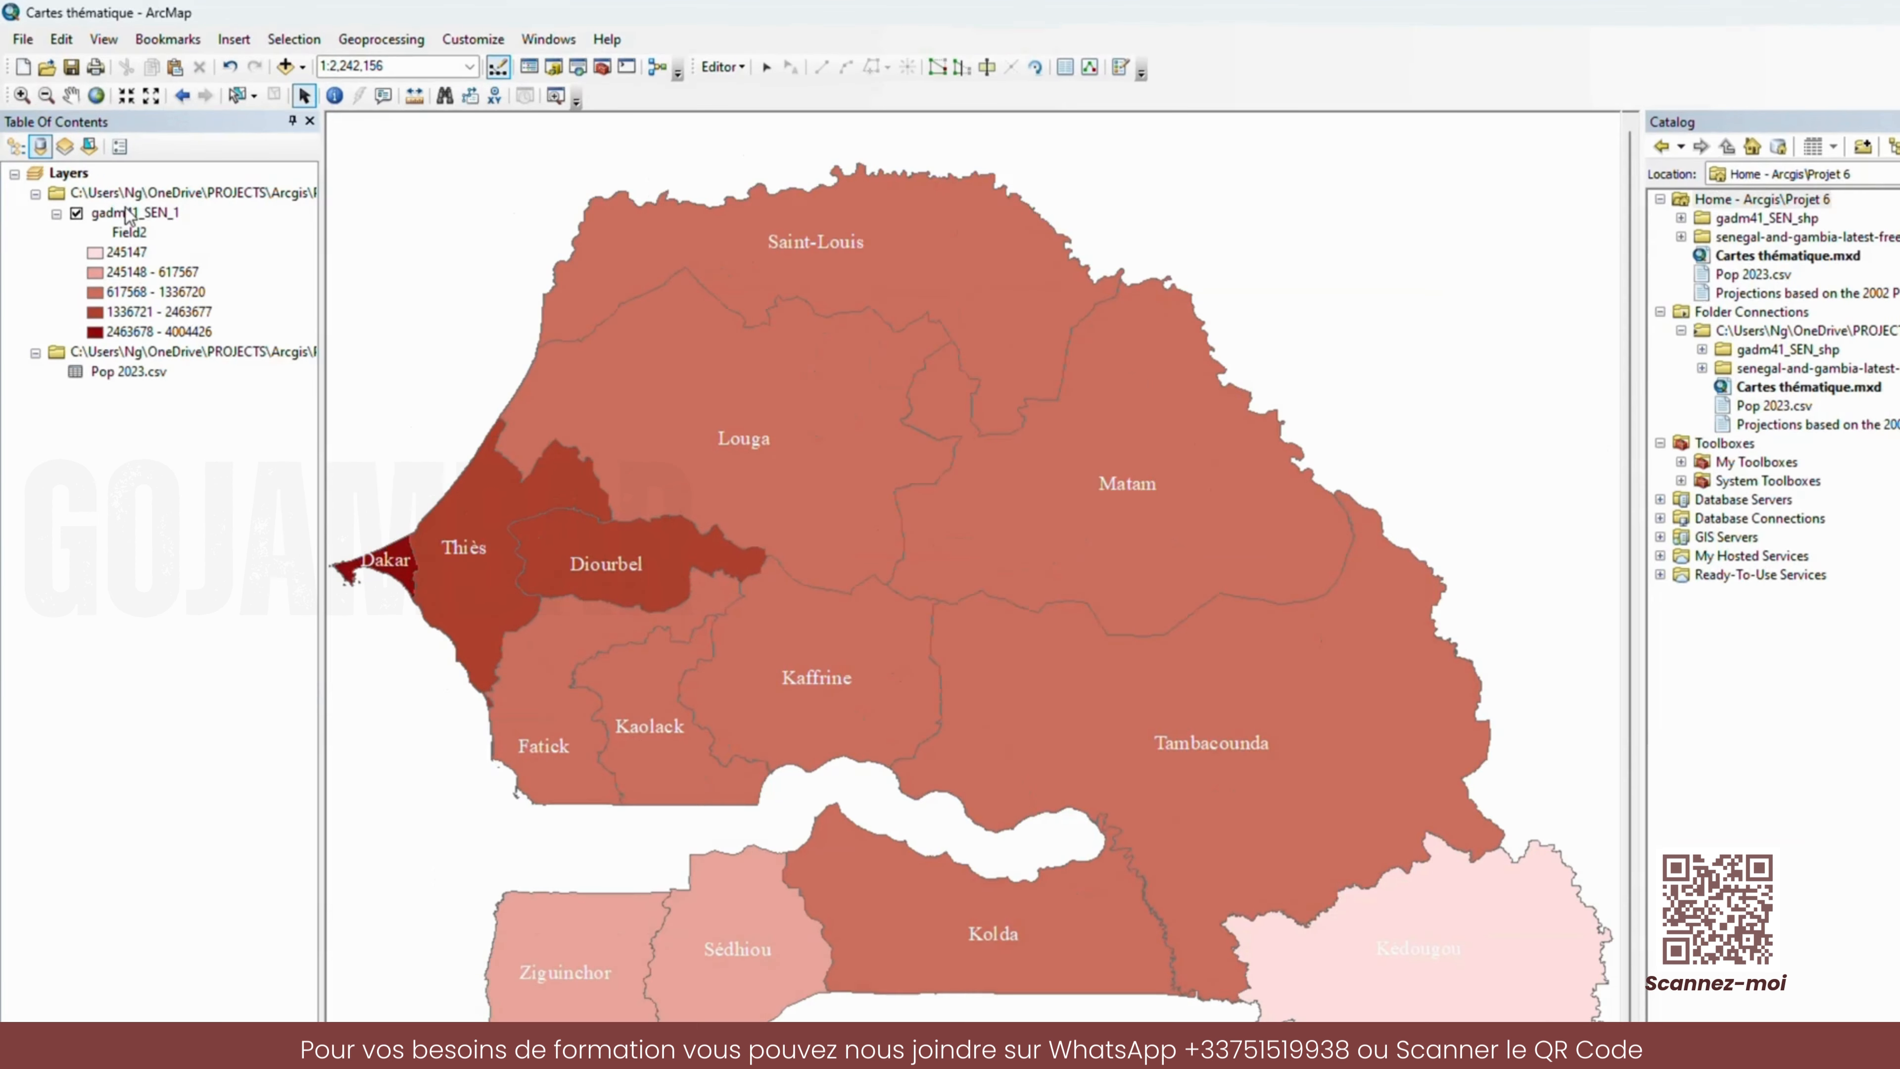
- Classify the graduated colors of gadm41_SEN_1 by the Defined Interval method with an interval size of 800885.2 and apply it
right_click(112, 189)
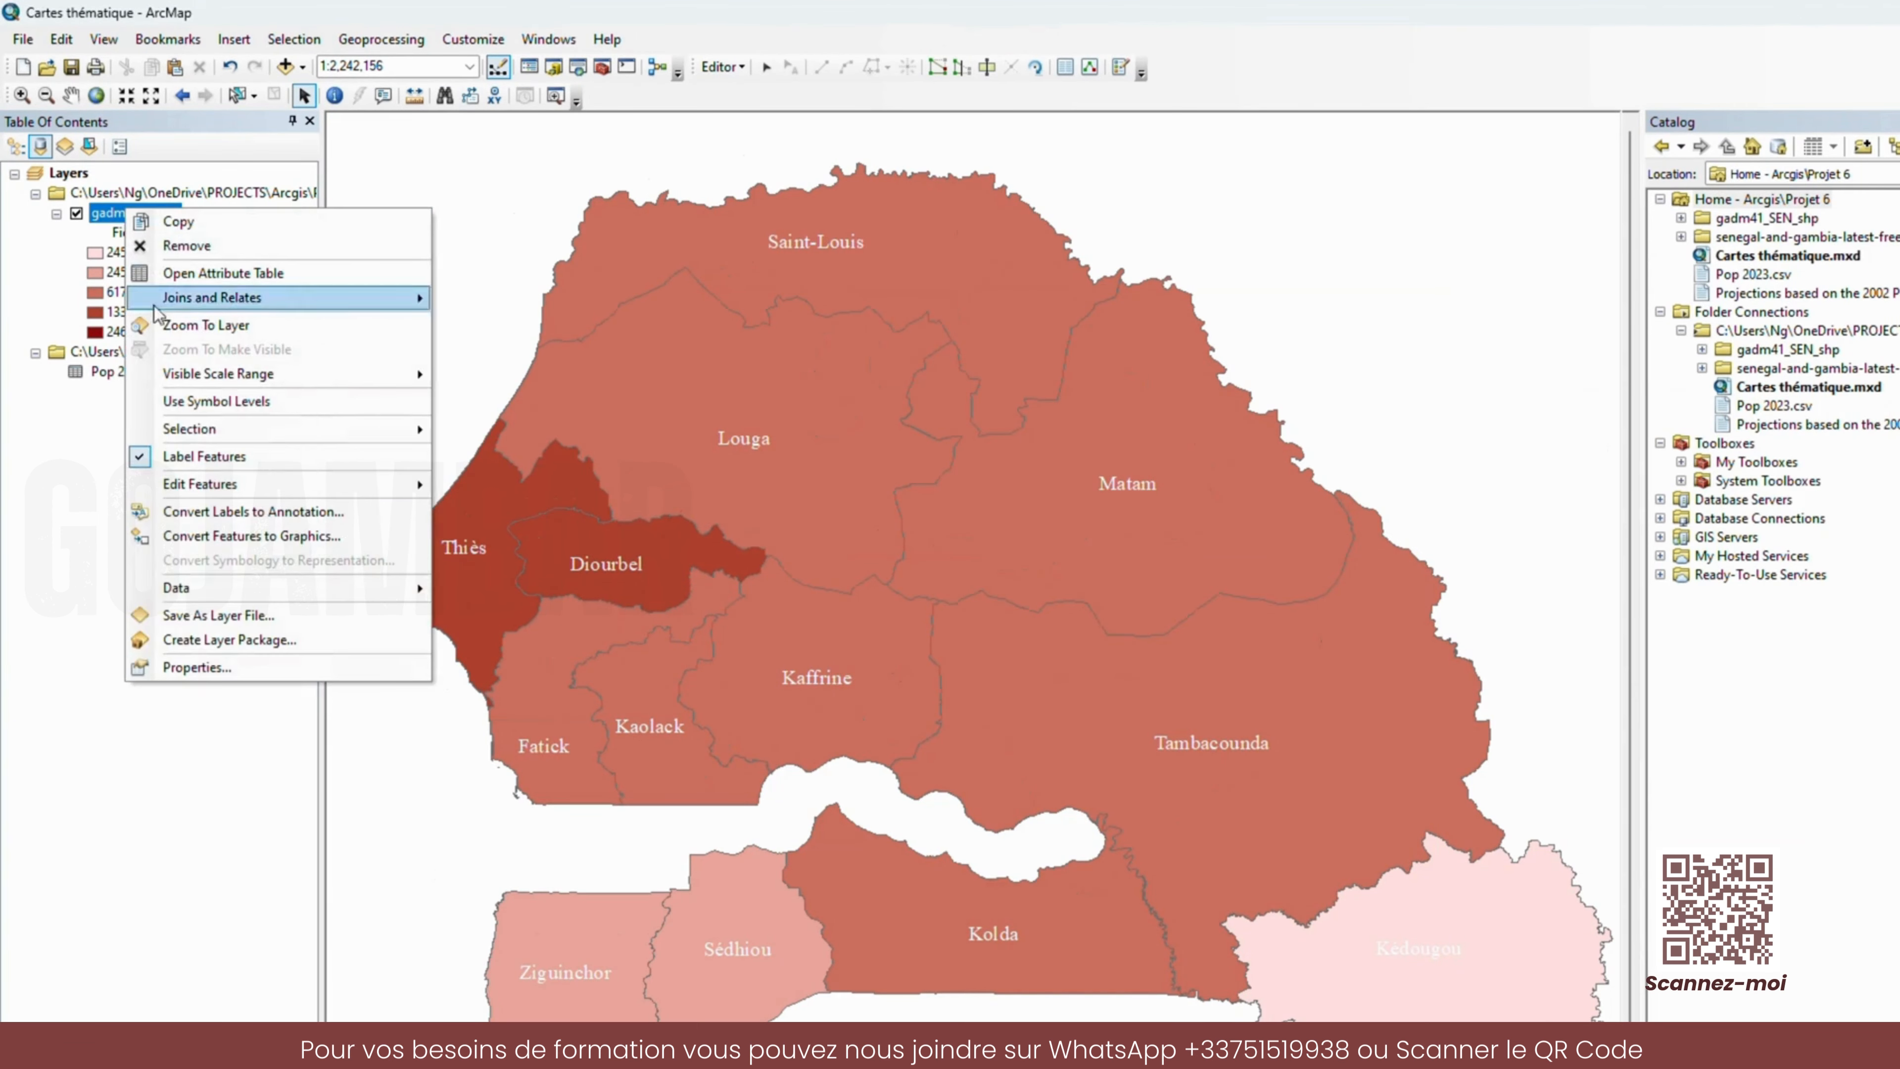
left_click(160, 667)
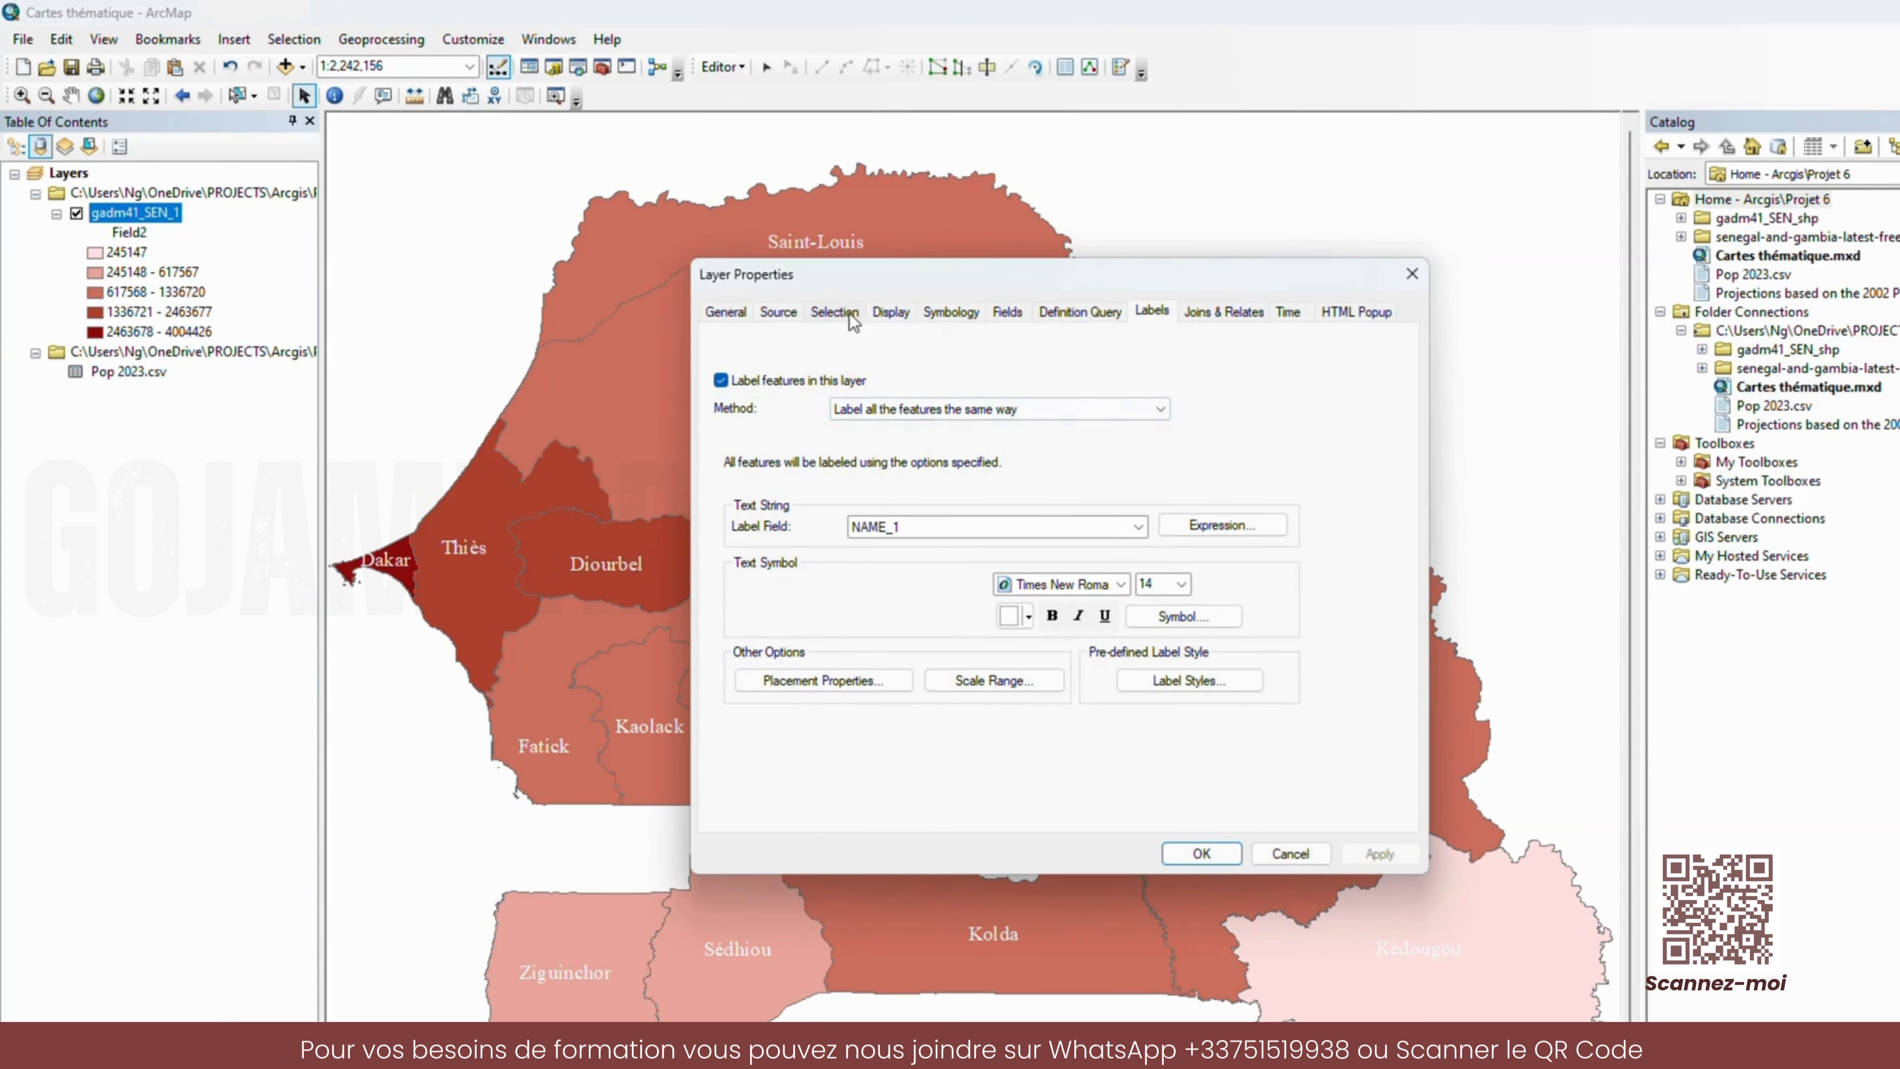
left_click(964, 318)
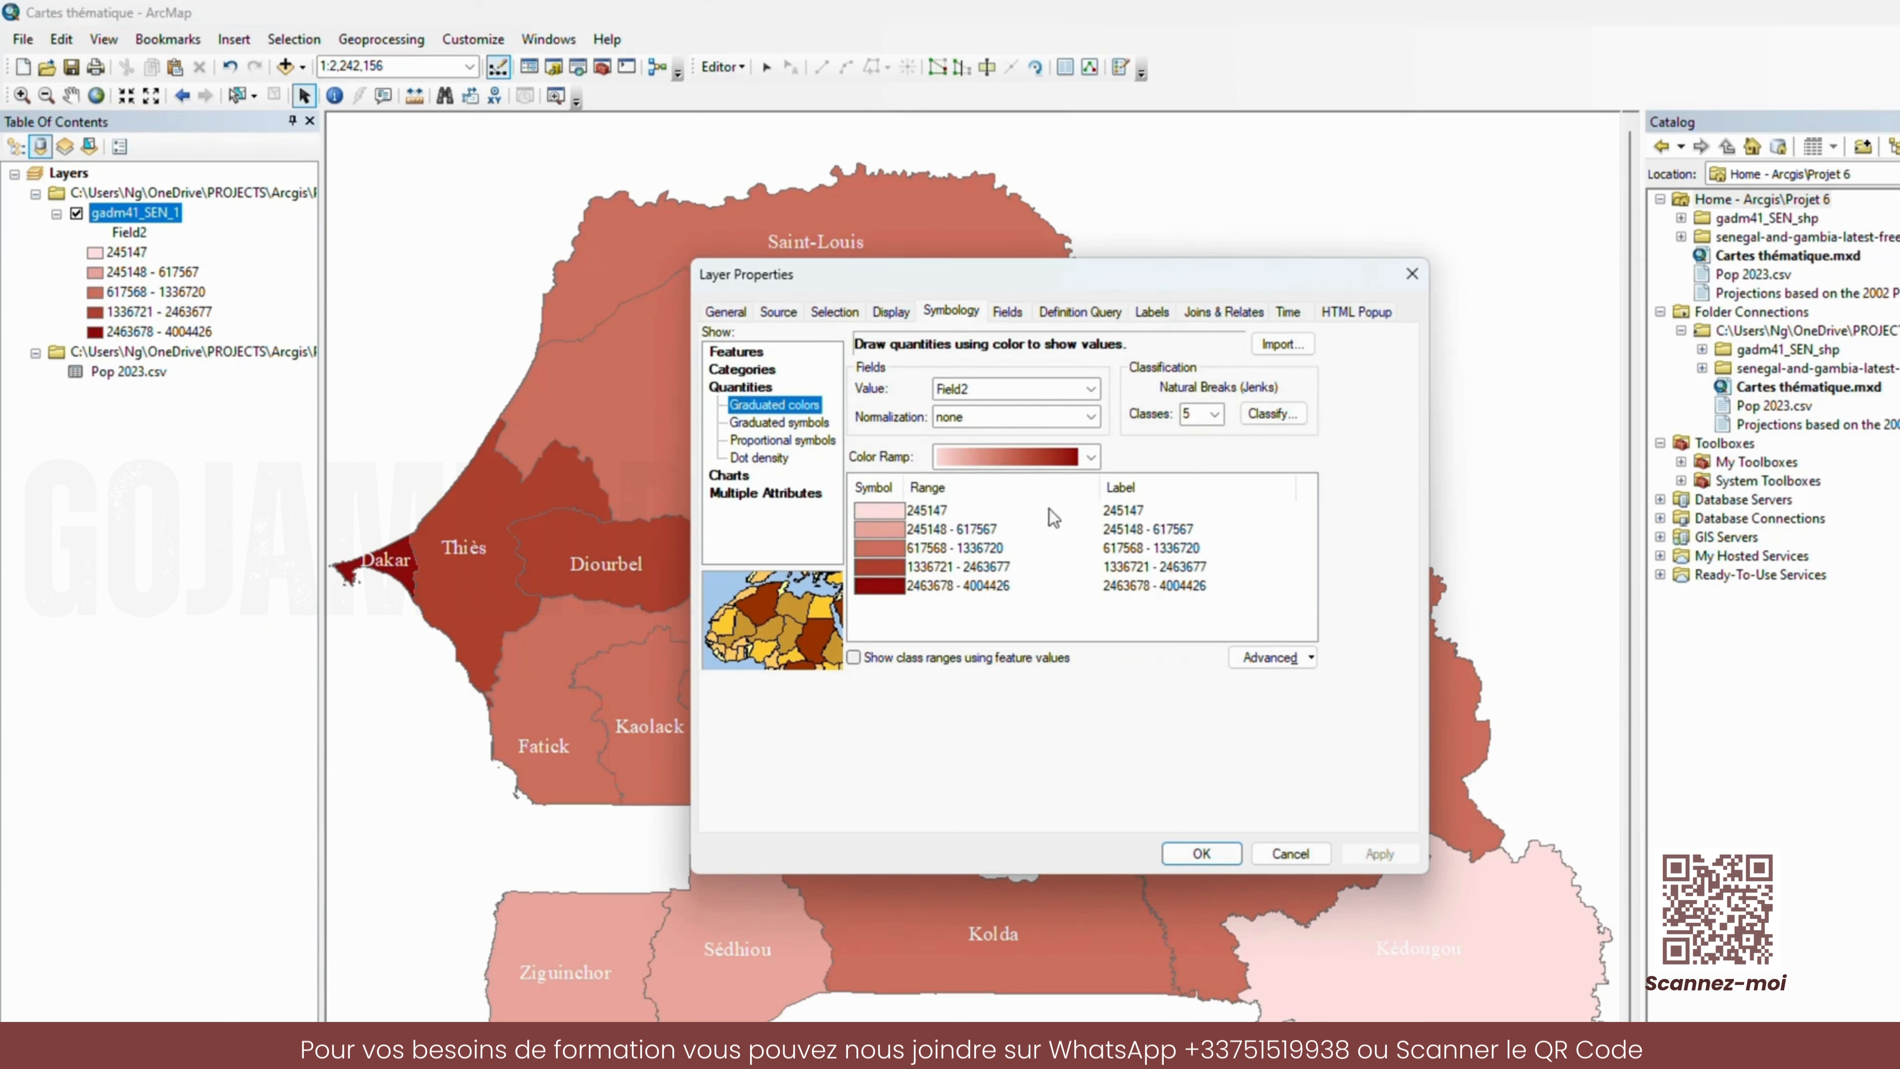
left_click(1269, 416)
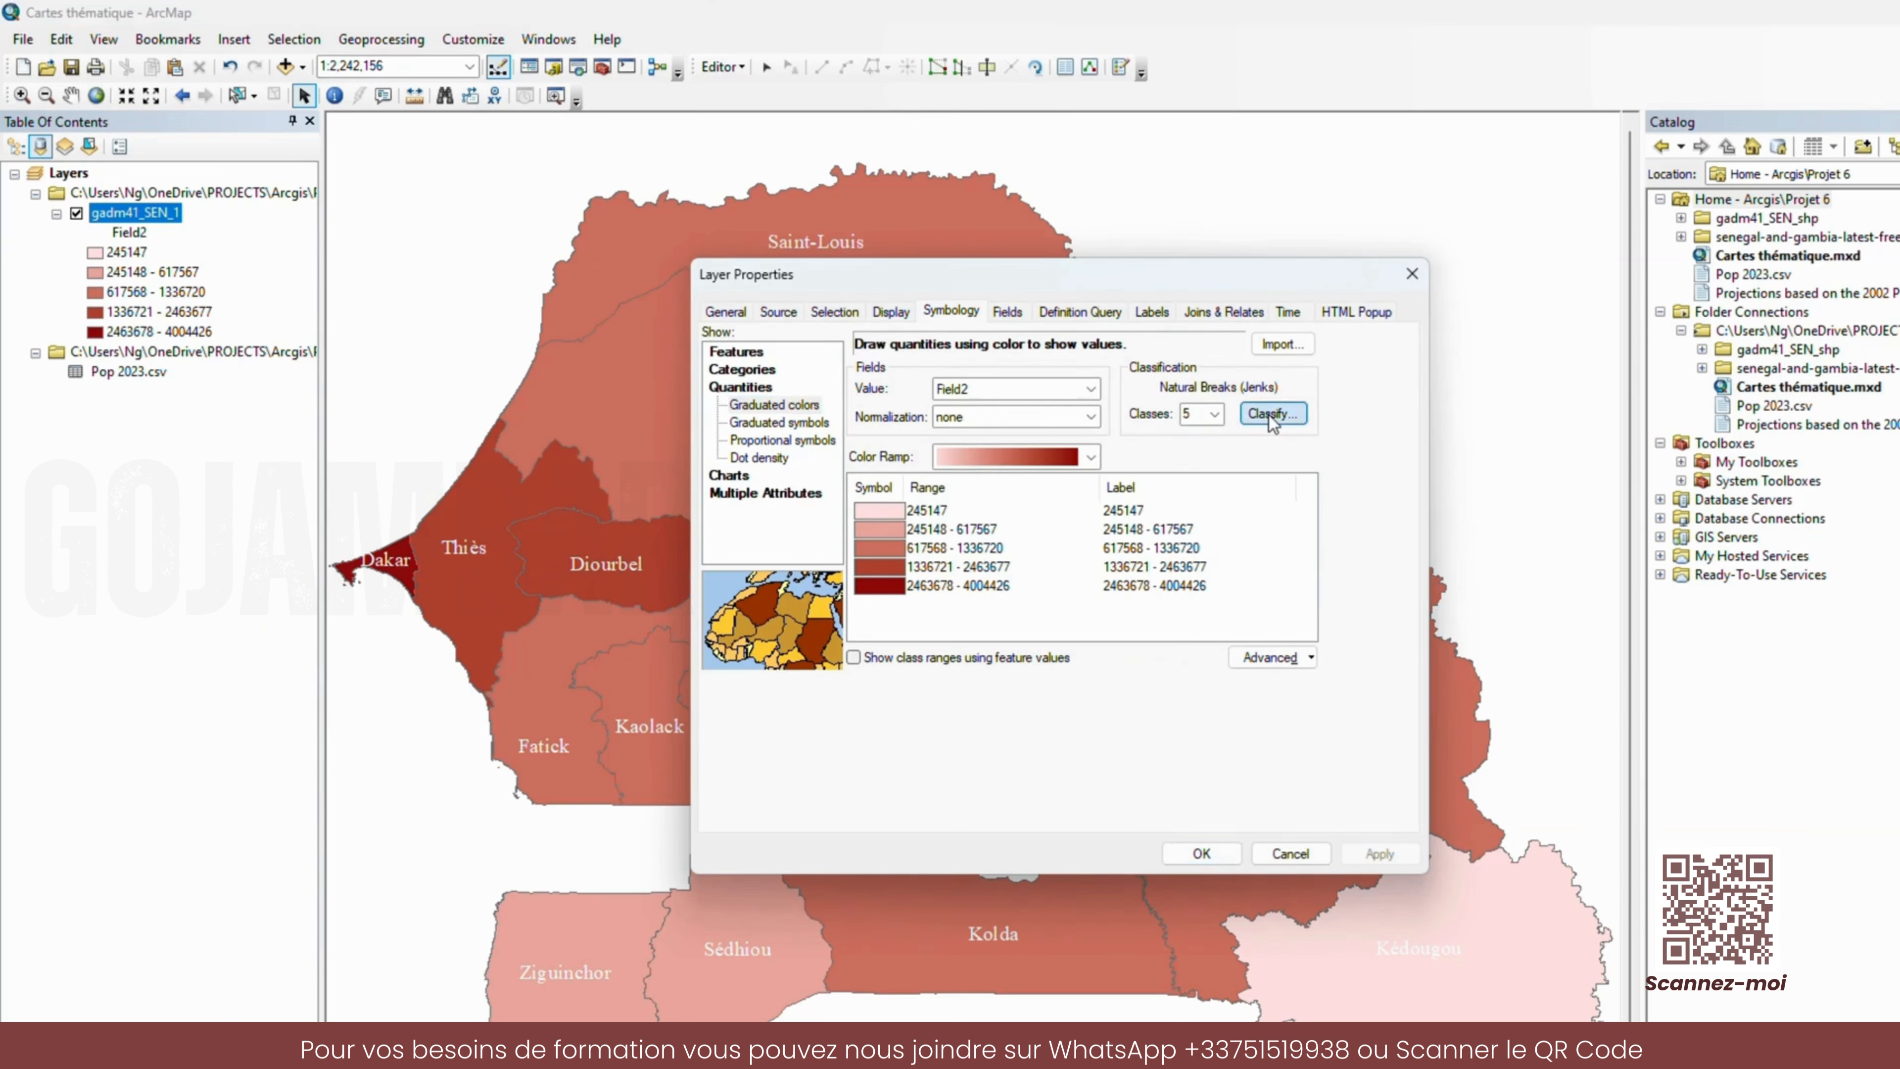
left_click(952, 364)
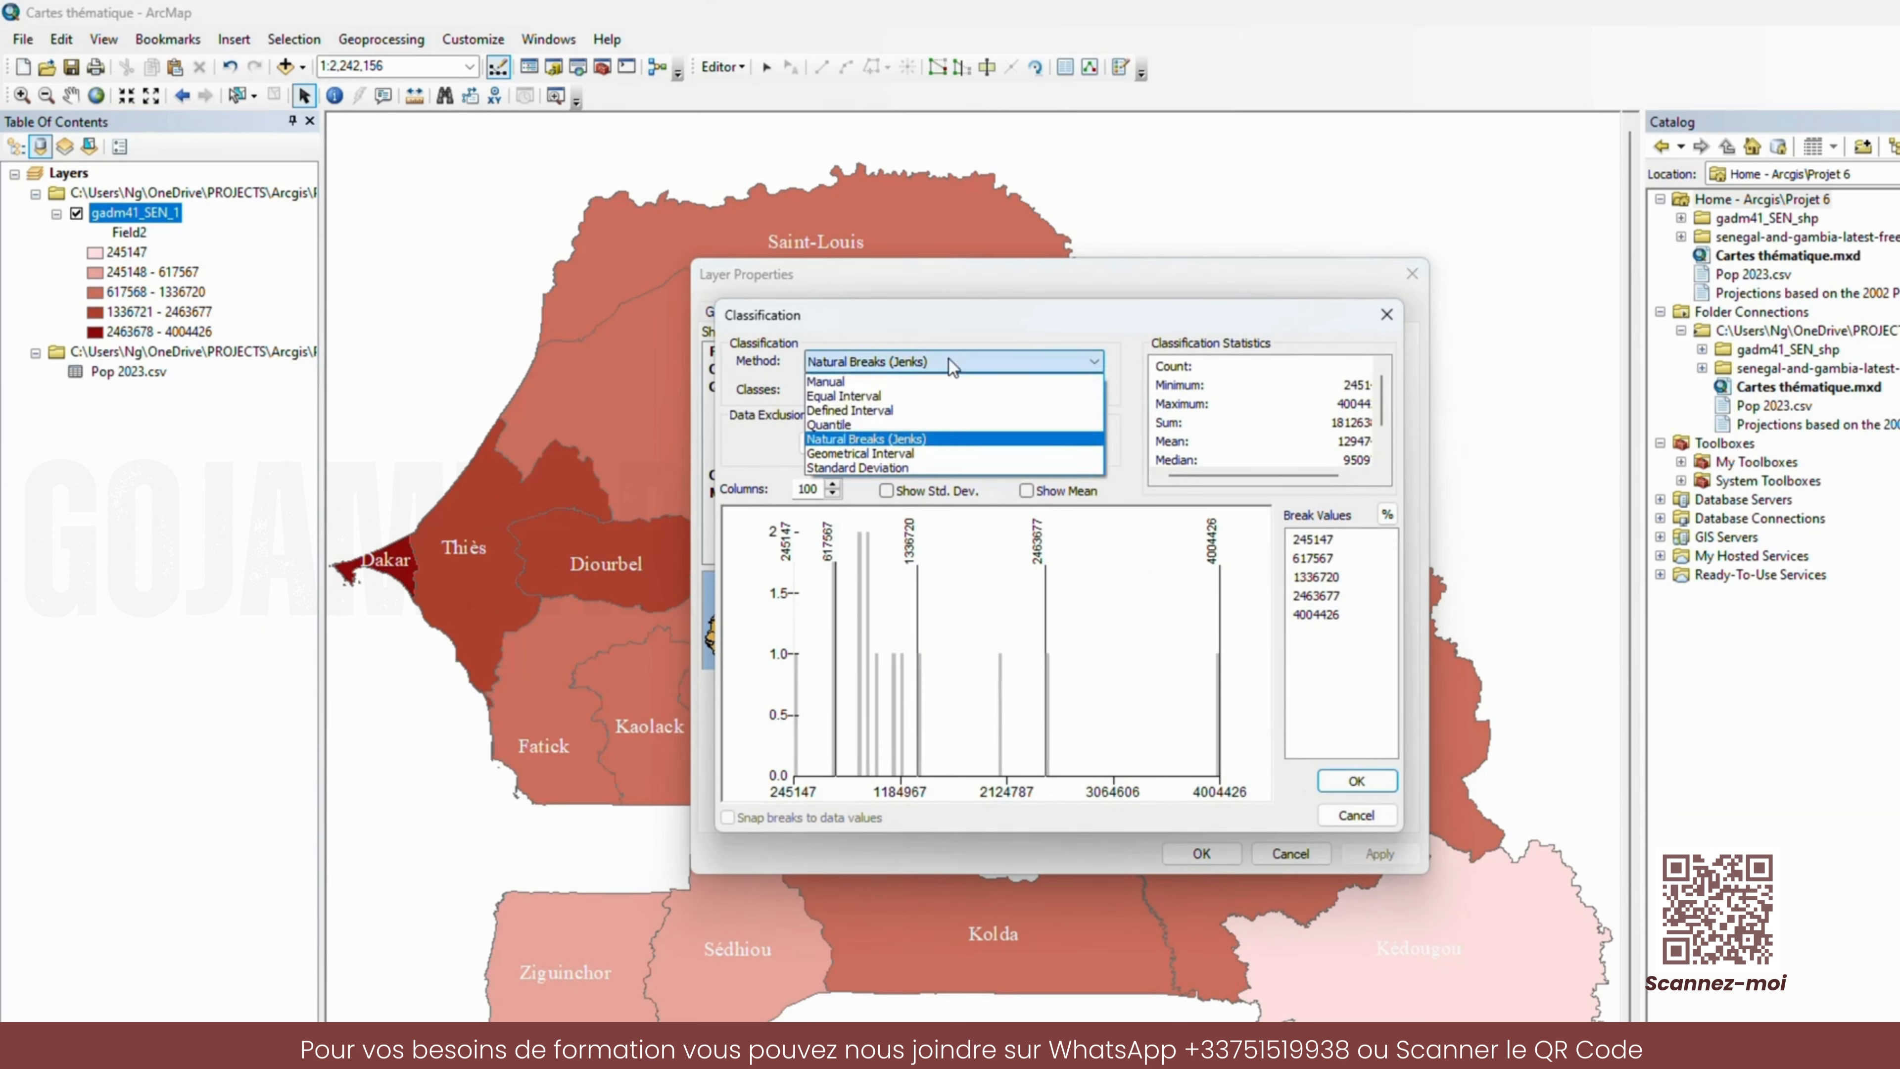
left_click(914, 410)
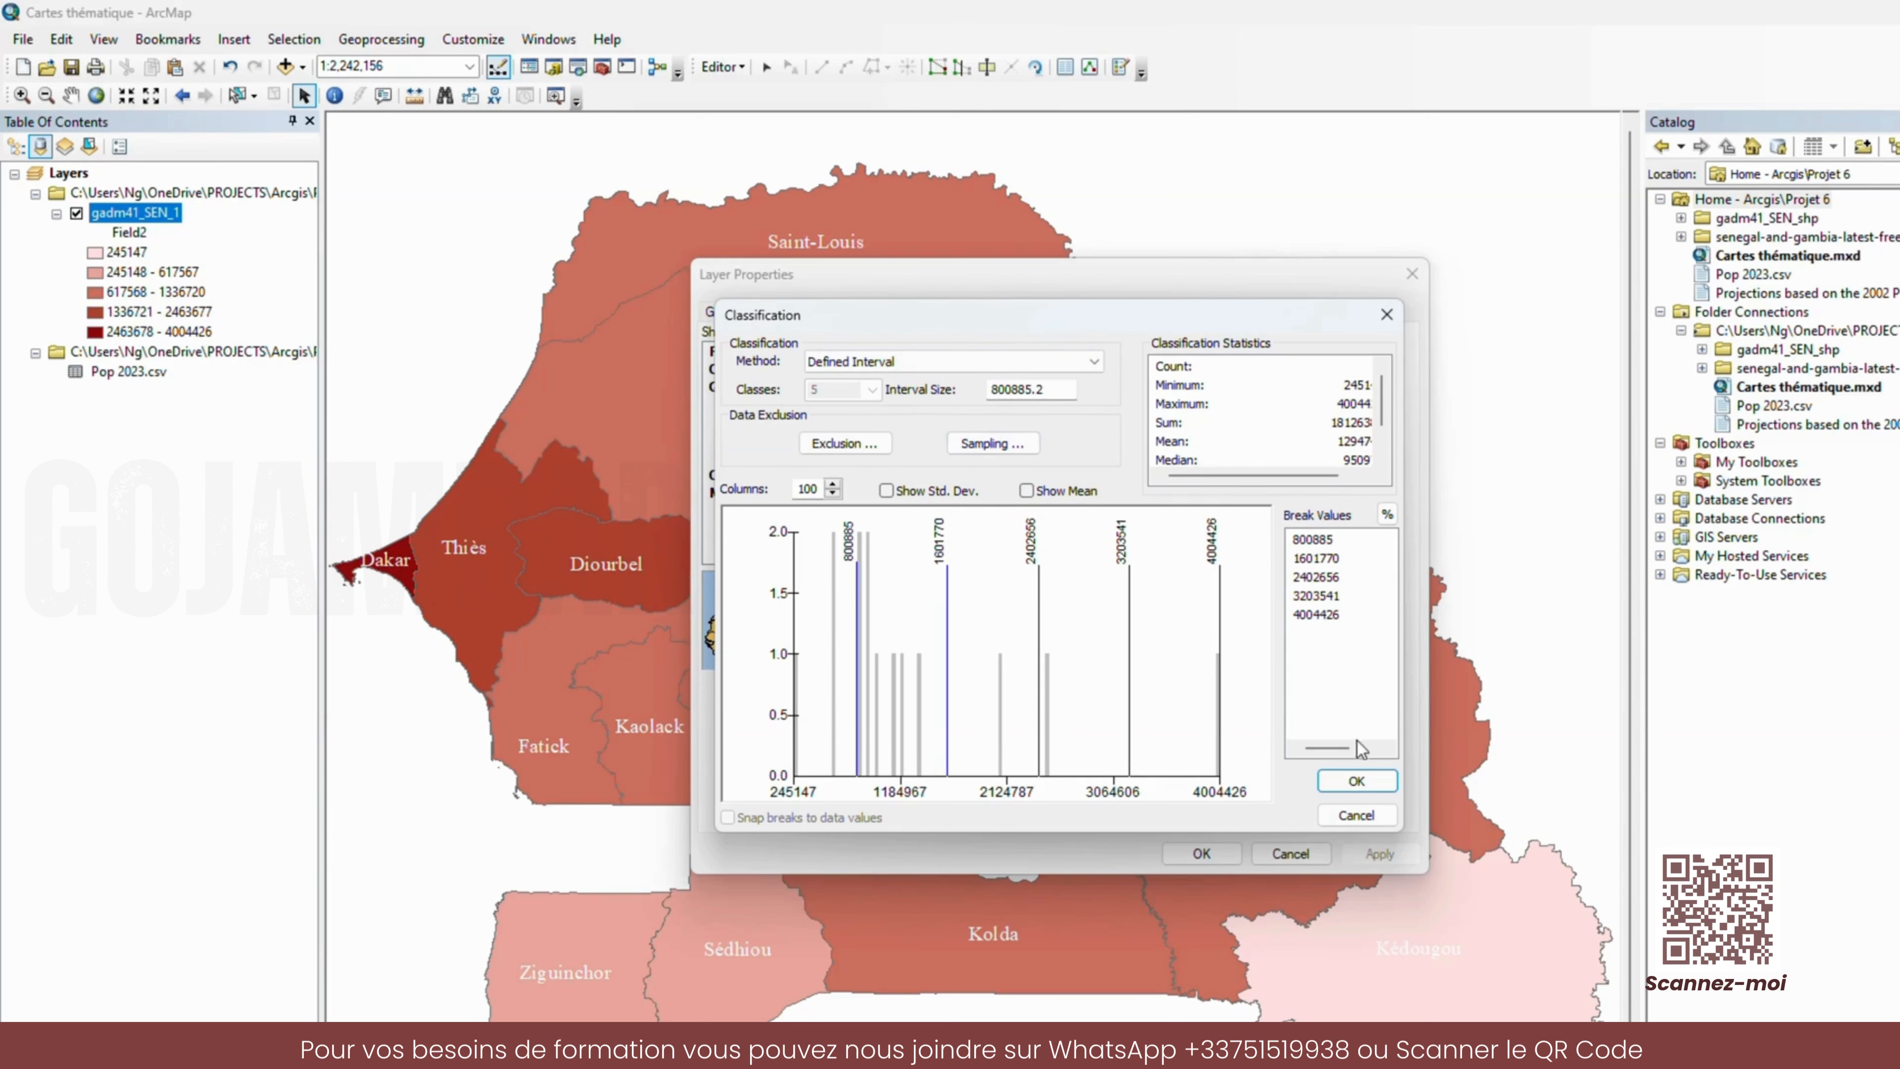
left_click(1355, 781)
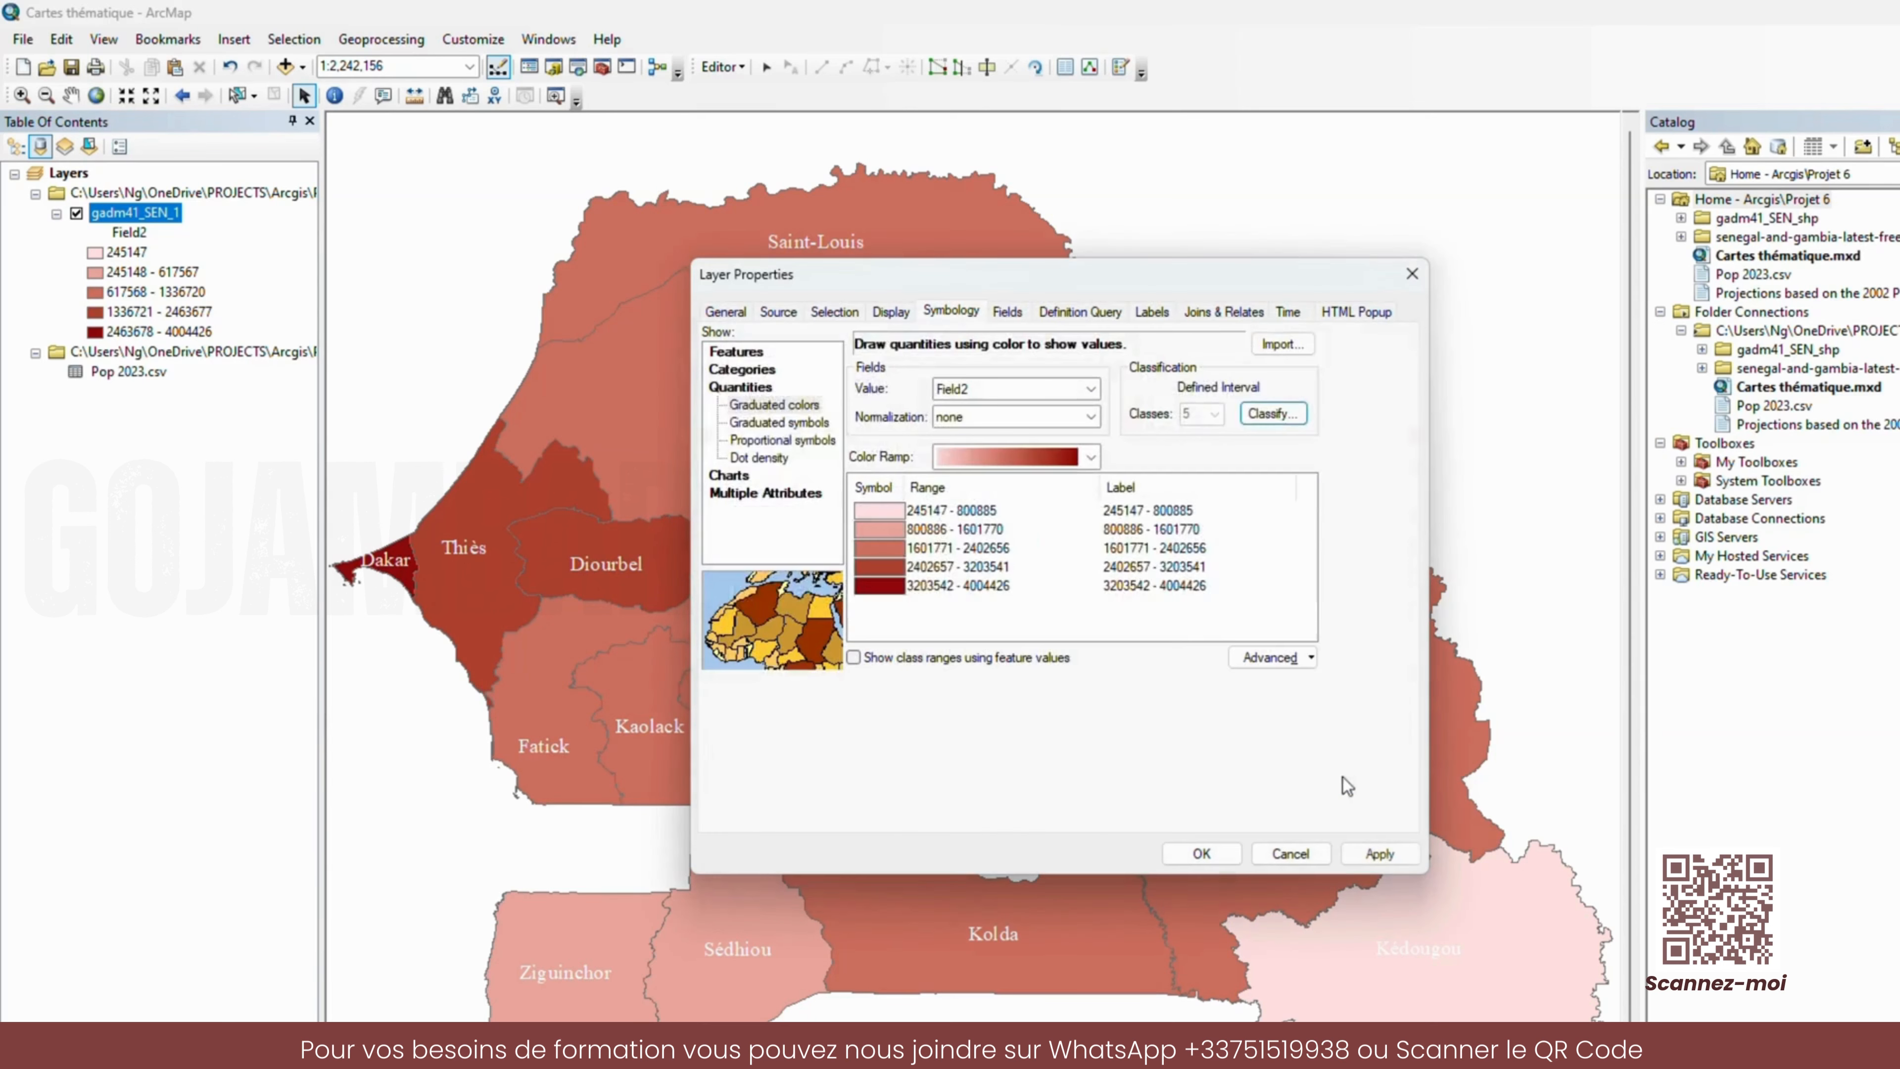
left_click(1379, 855)
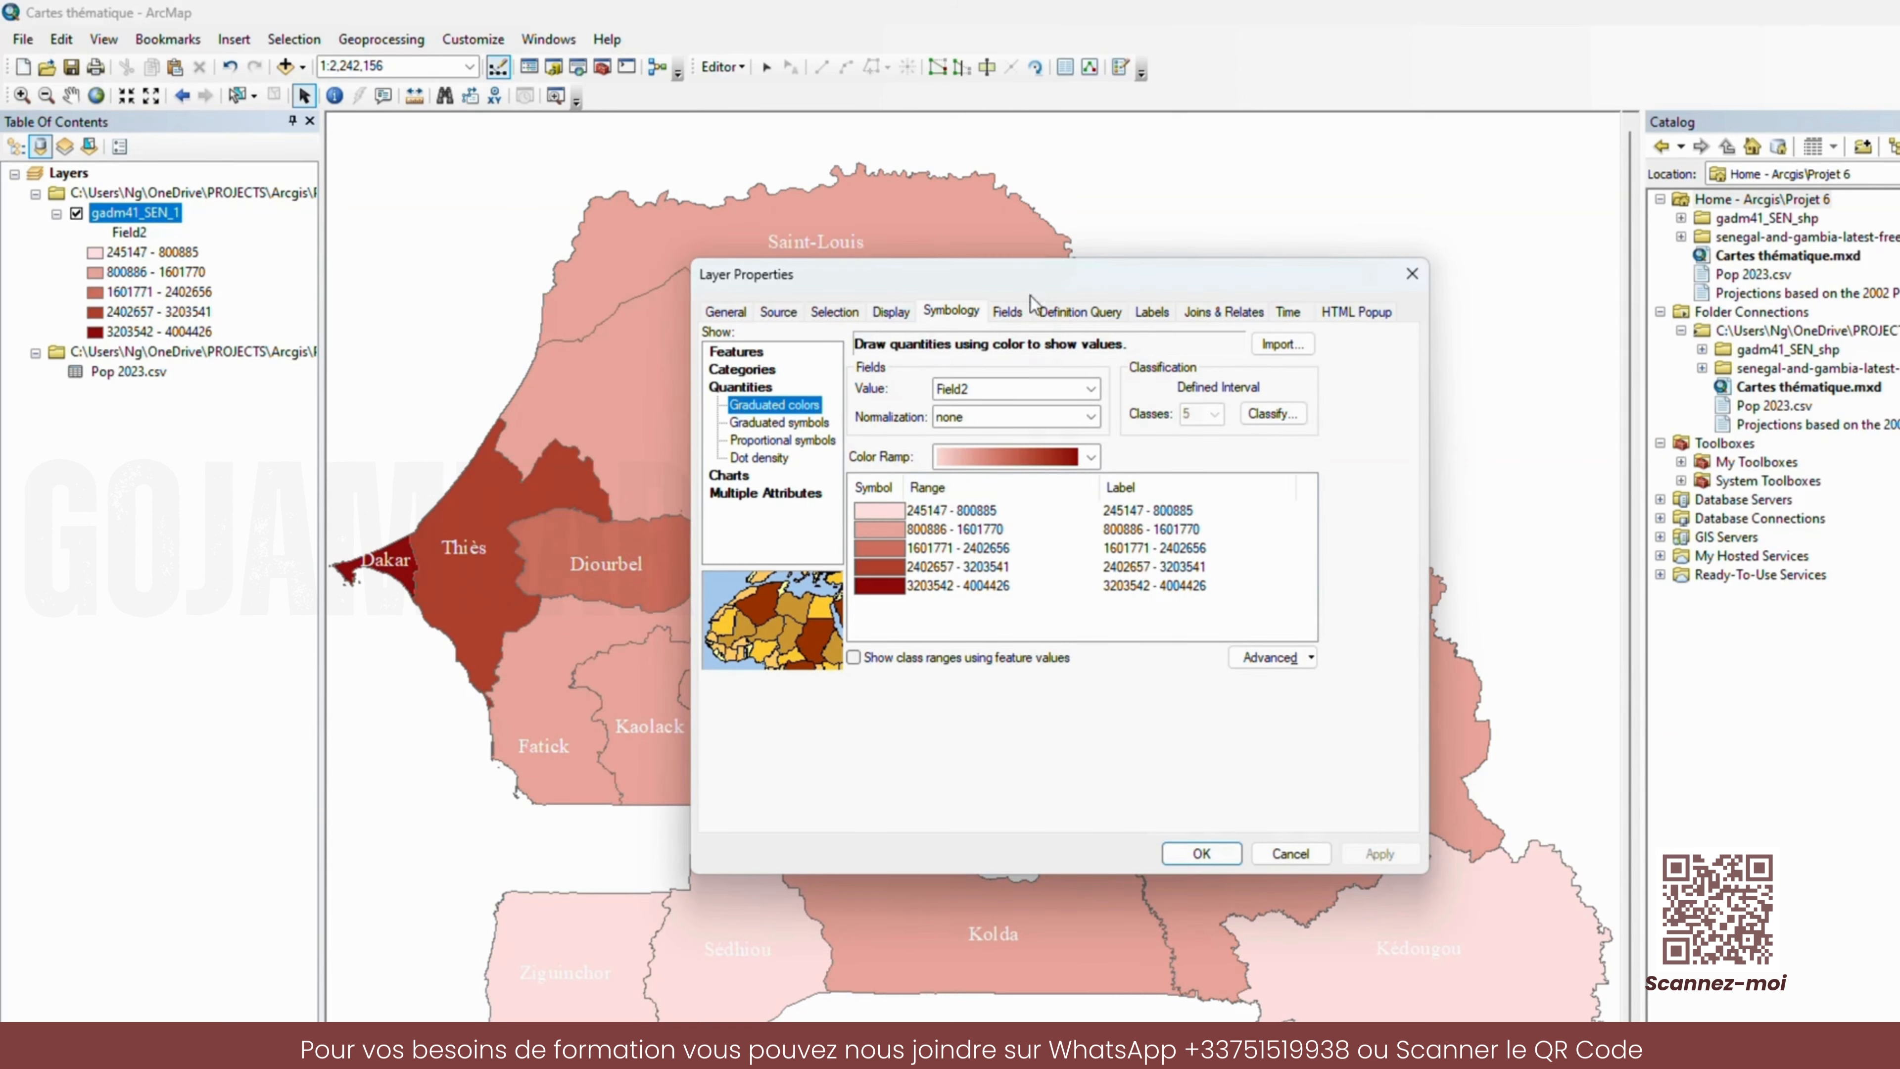
- Change the graduated colors' classification method to Equal Interval with 5 classes and apply it to the map
left_click_drag(1020, 281, 911, 266)
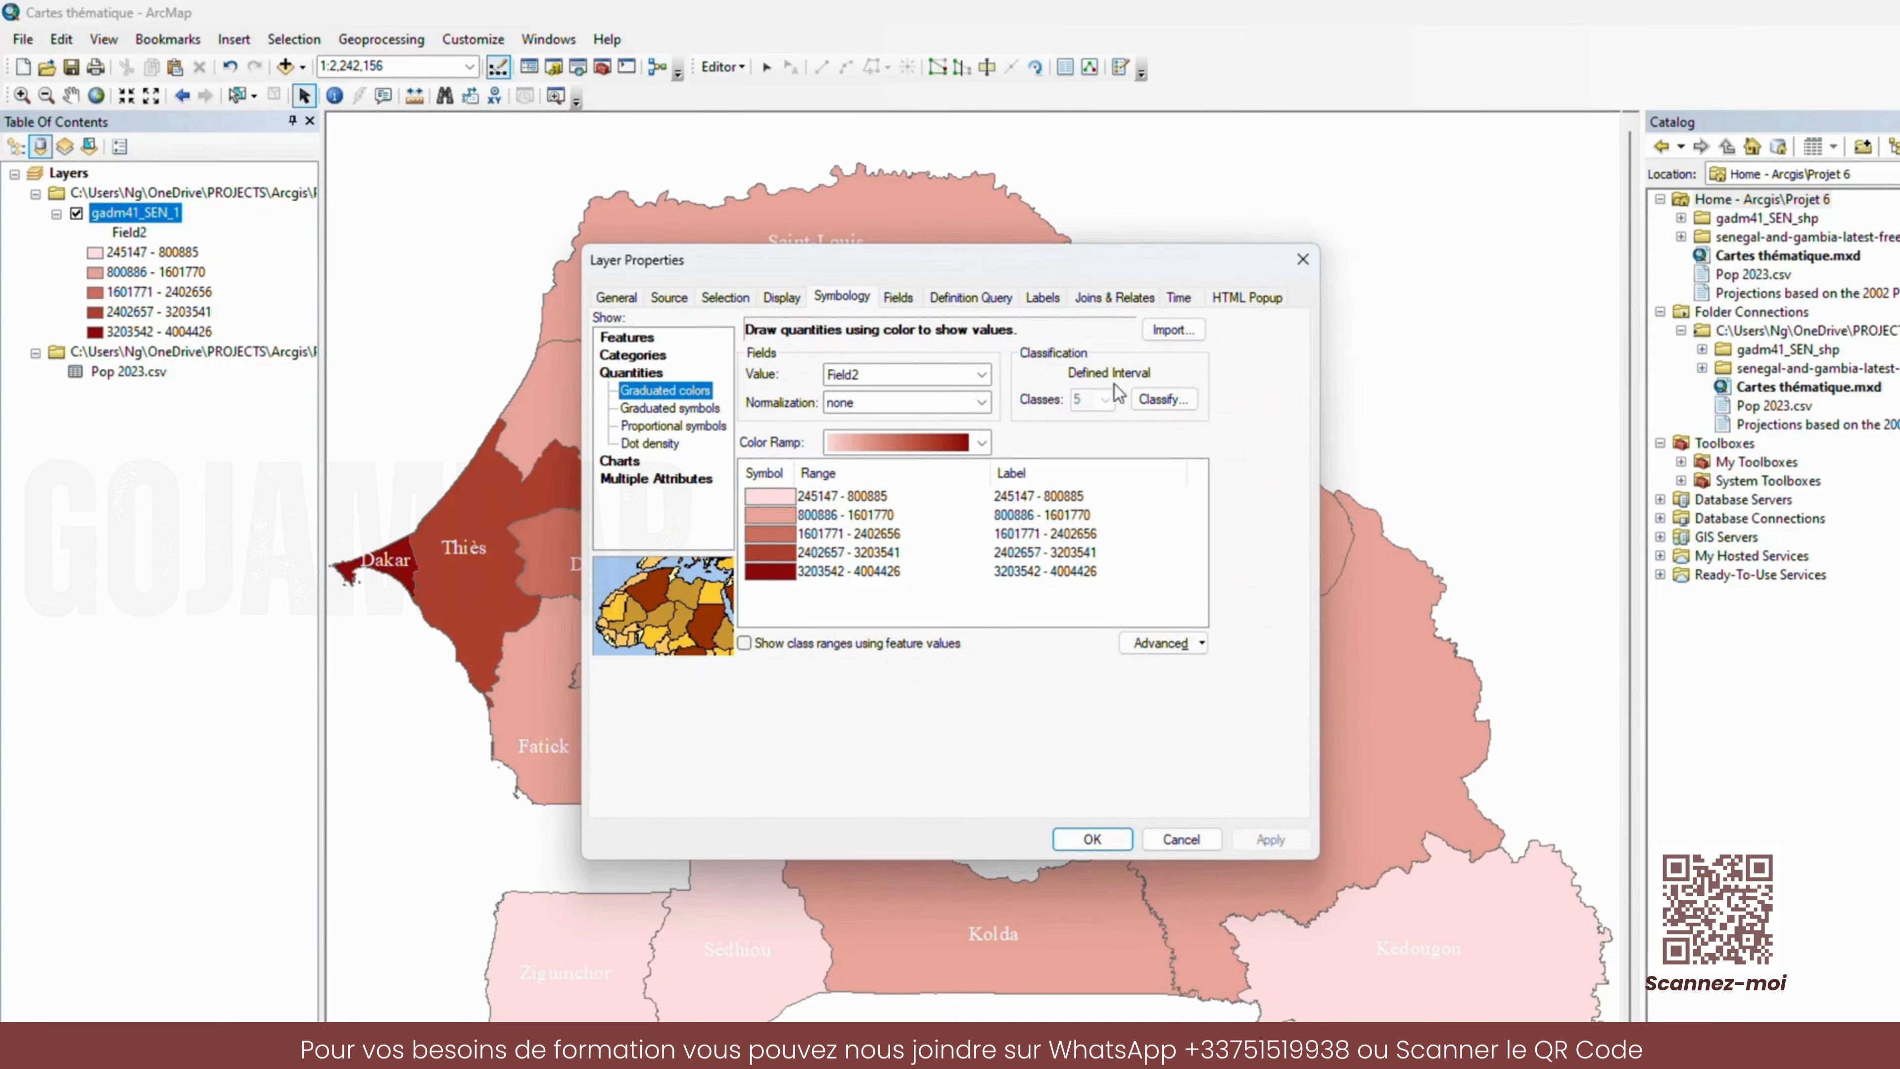
left_click(1164, 399)
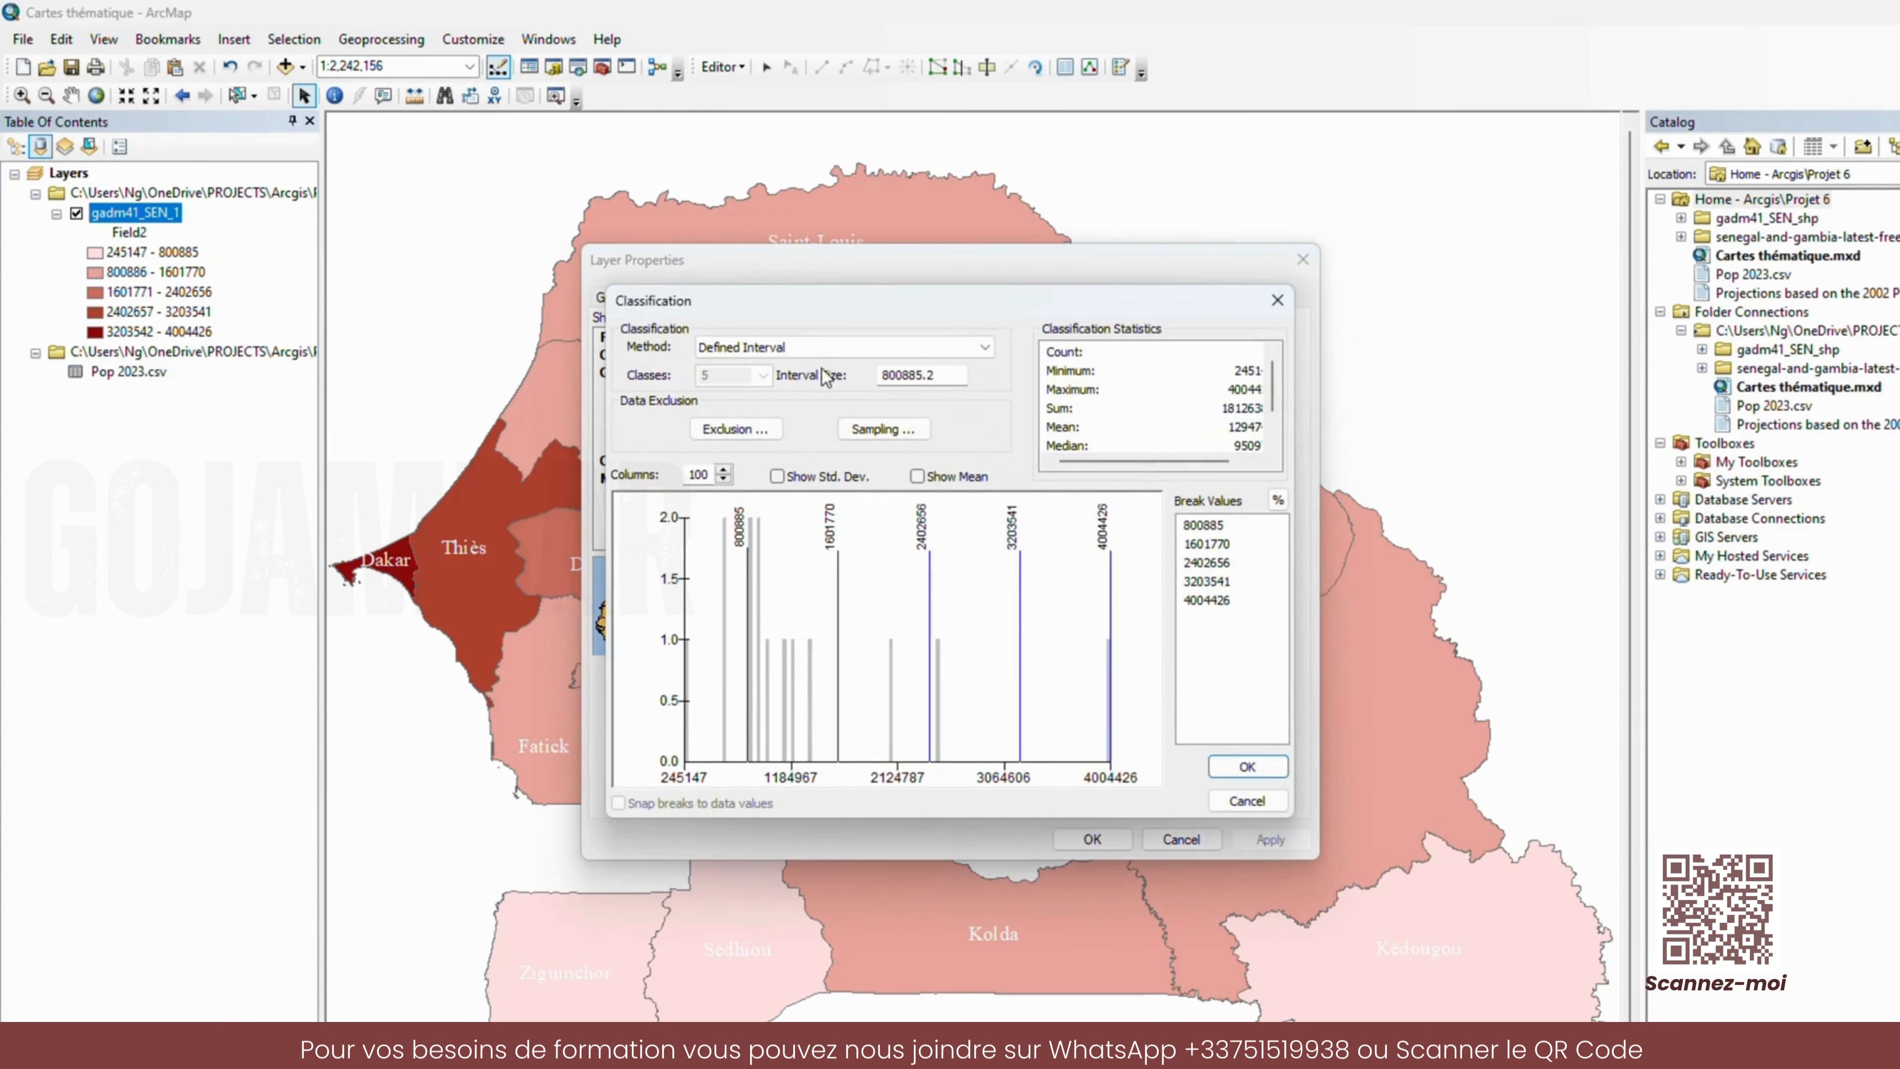
left_click(818, 348)
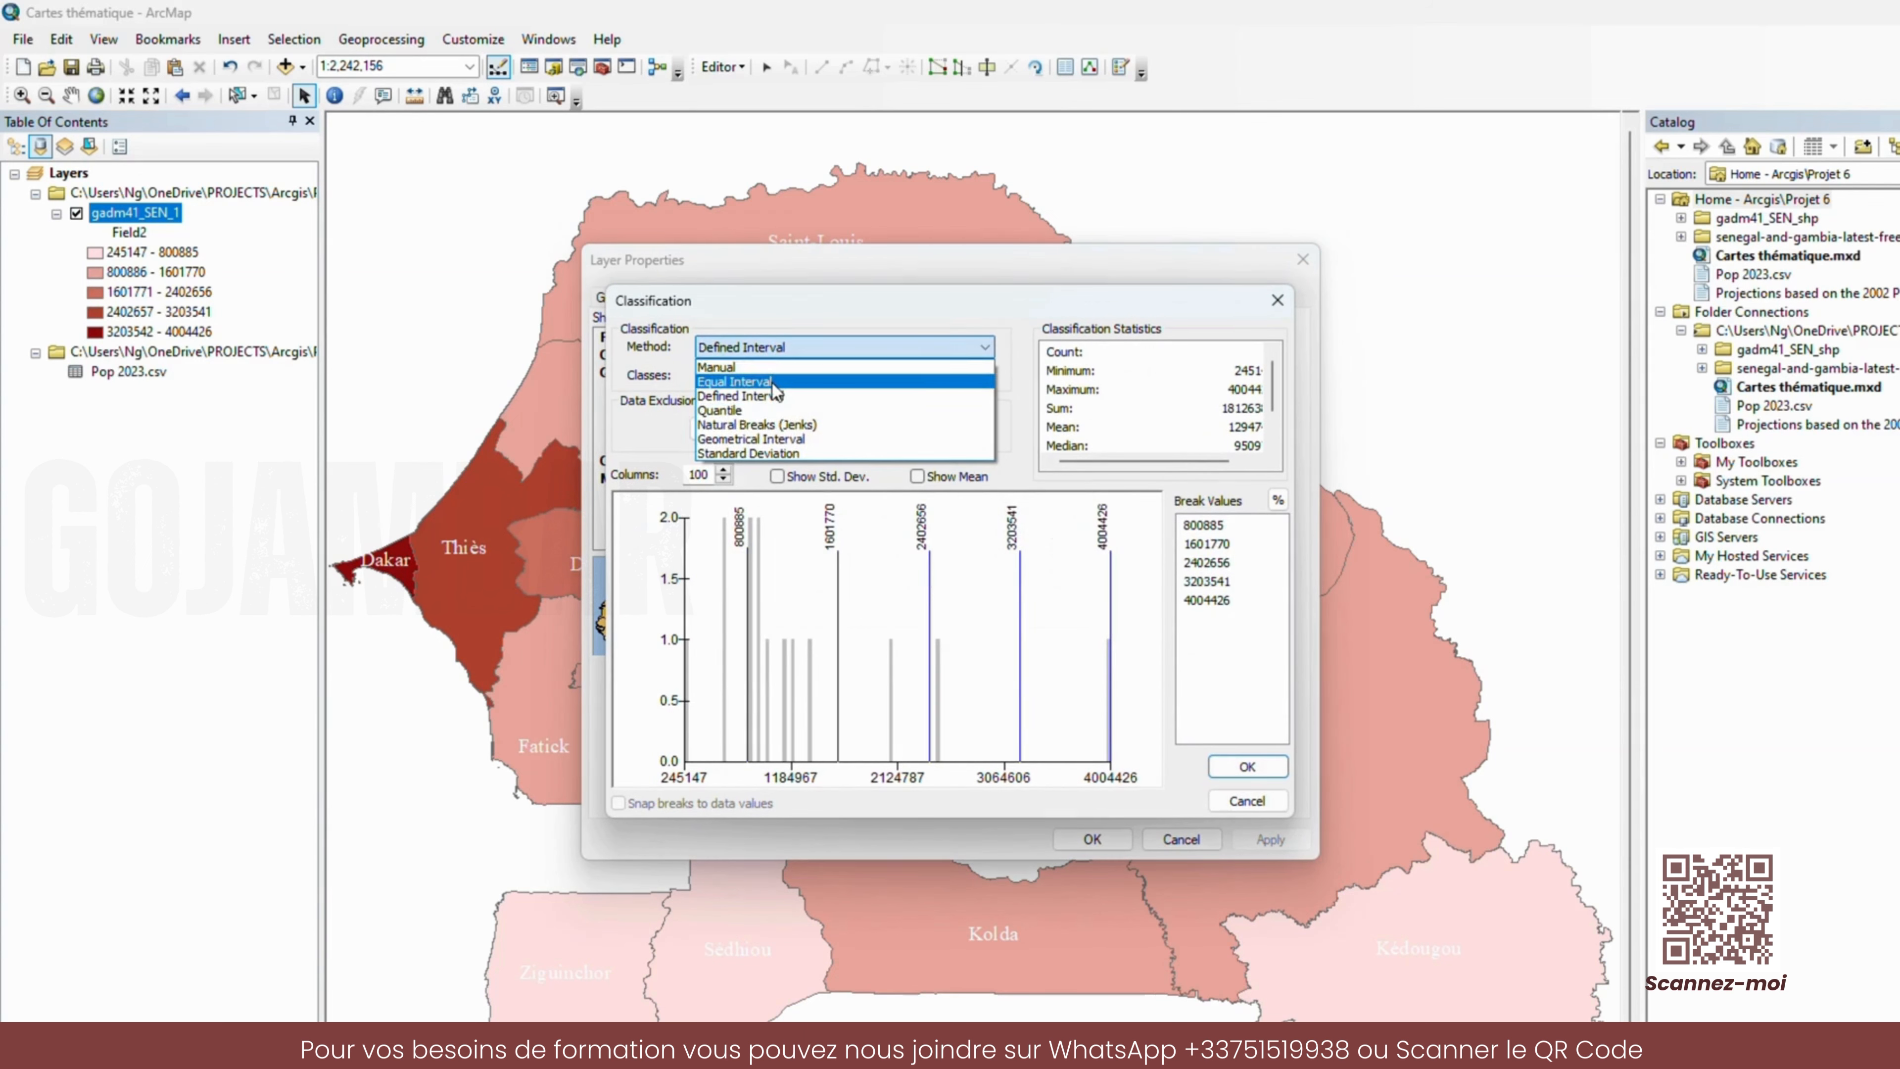
left_click(773, 384)
left_click(832, 352)
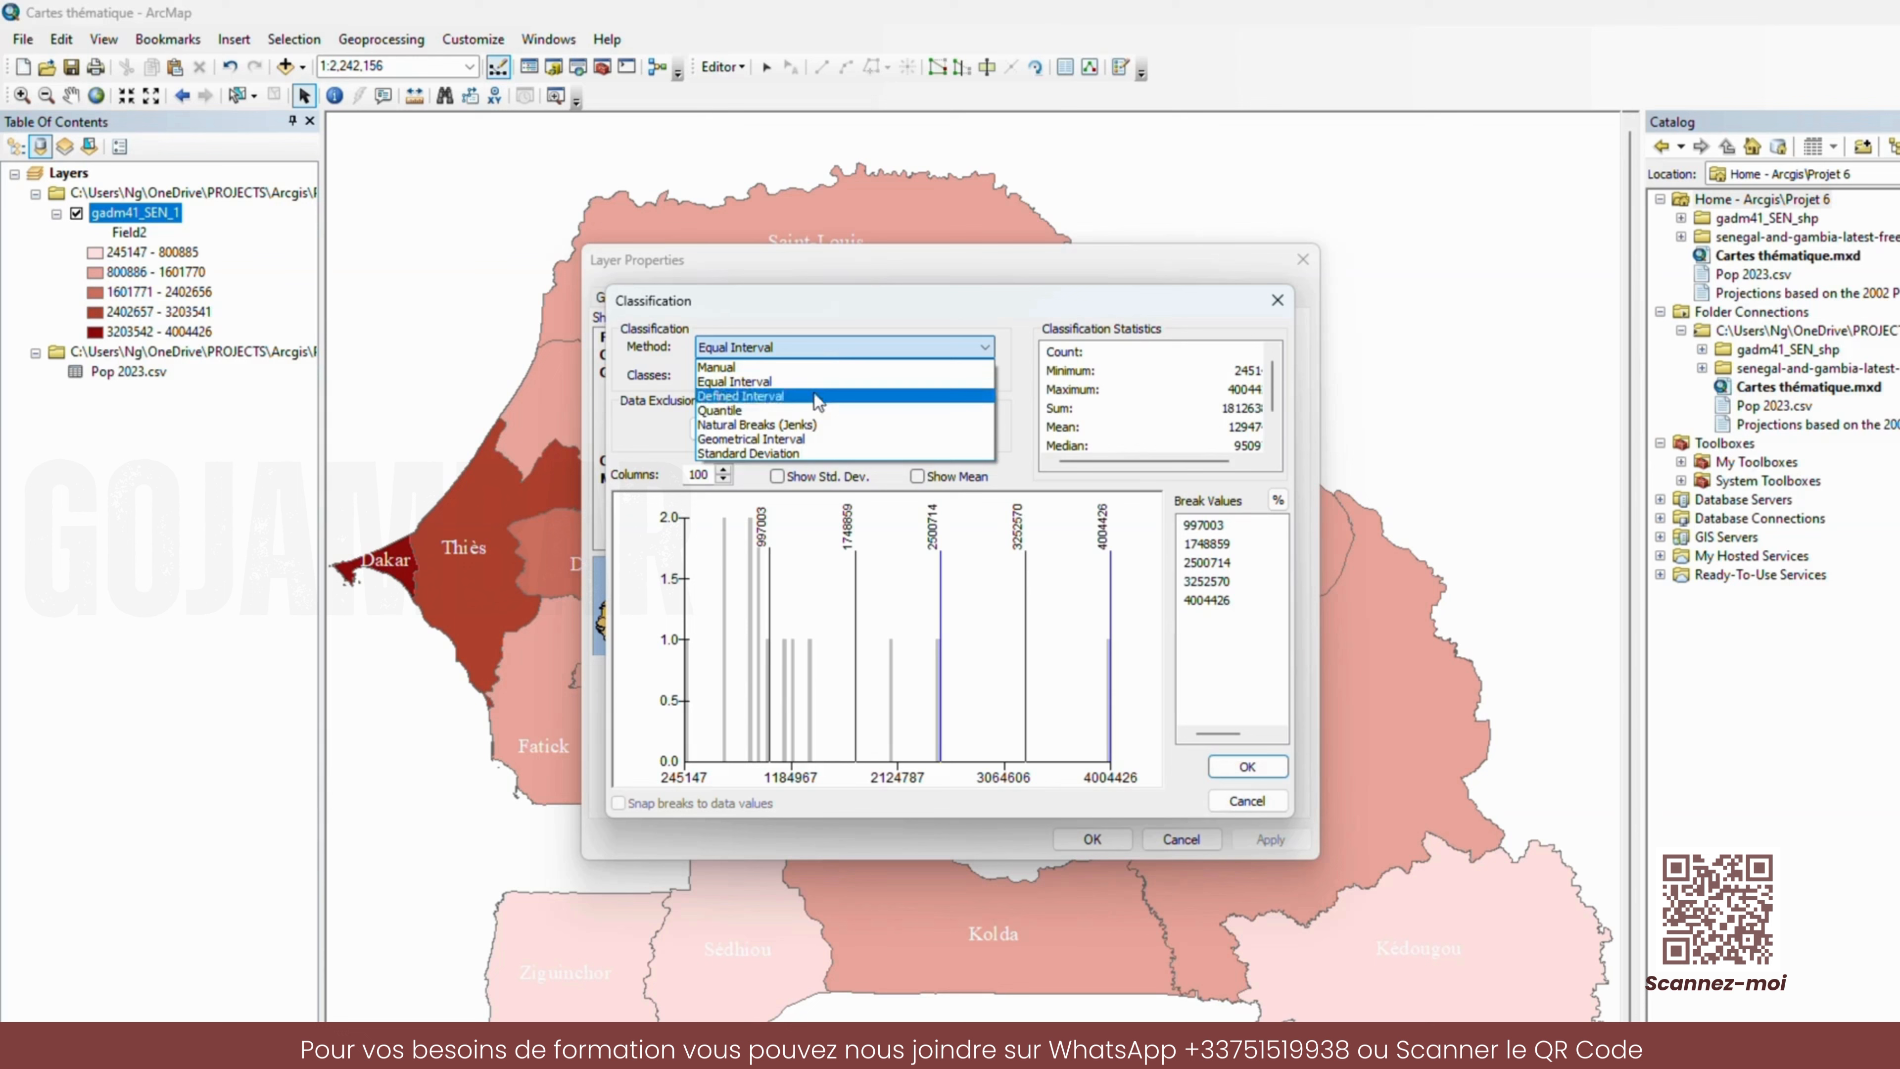
left_click(1239, 768)
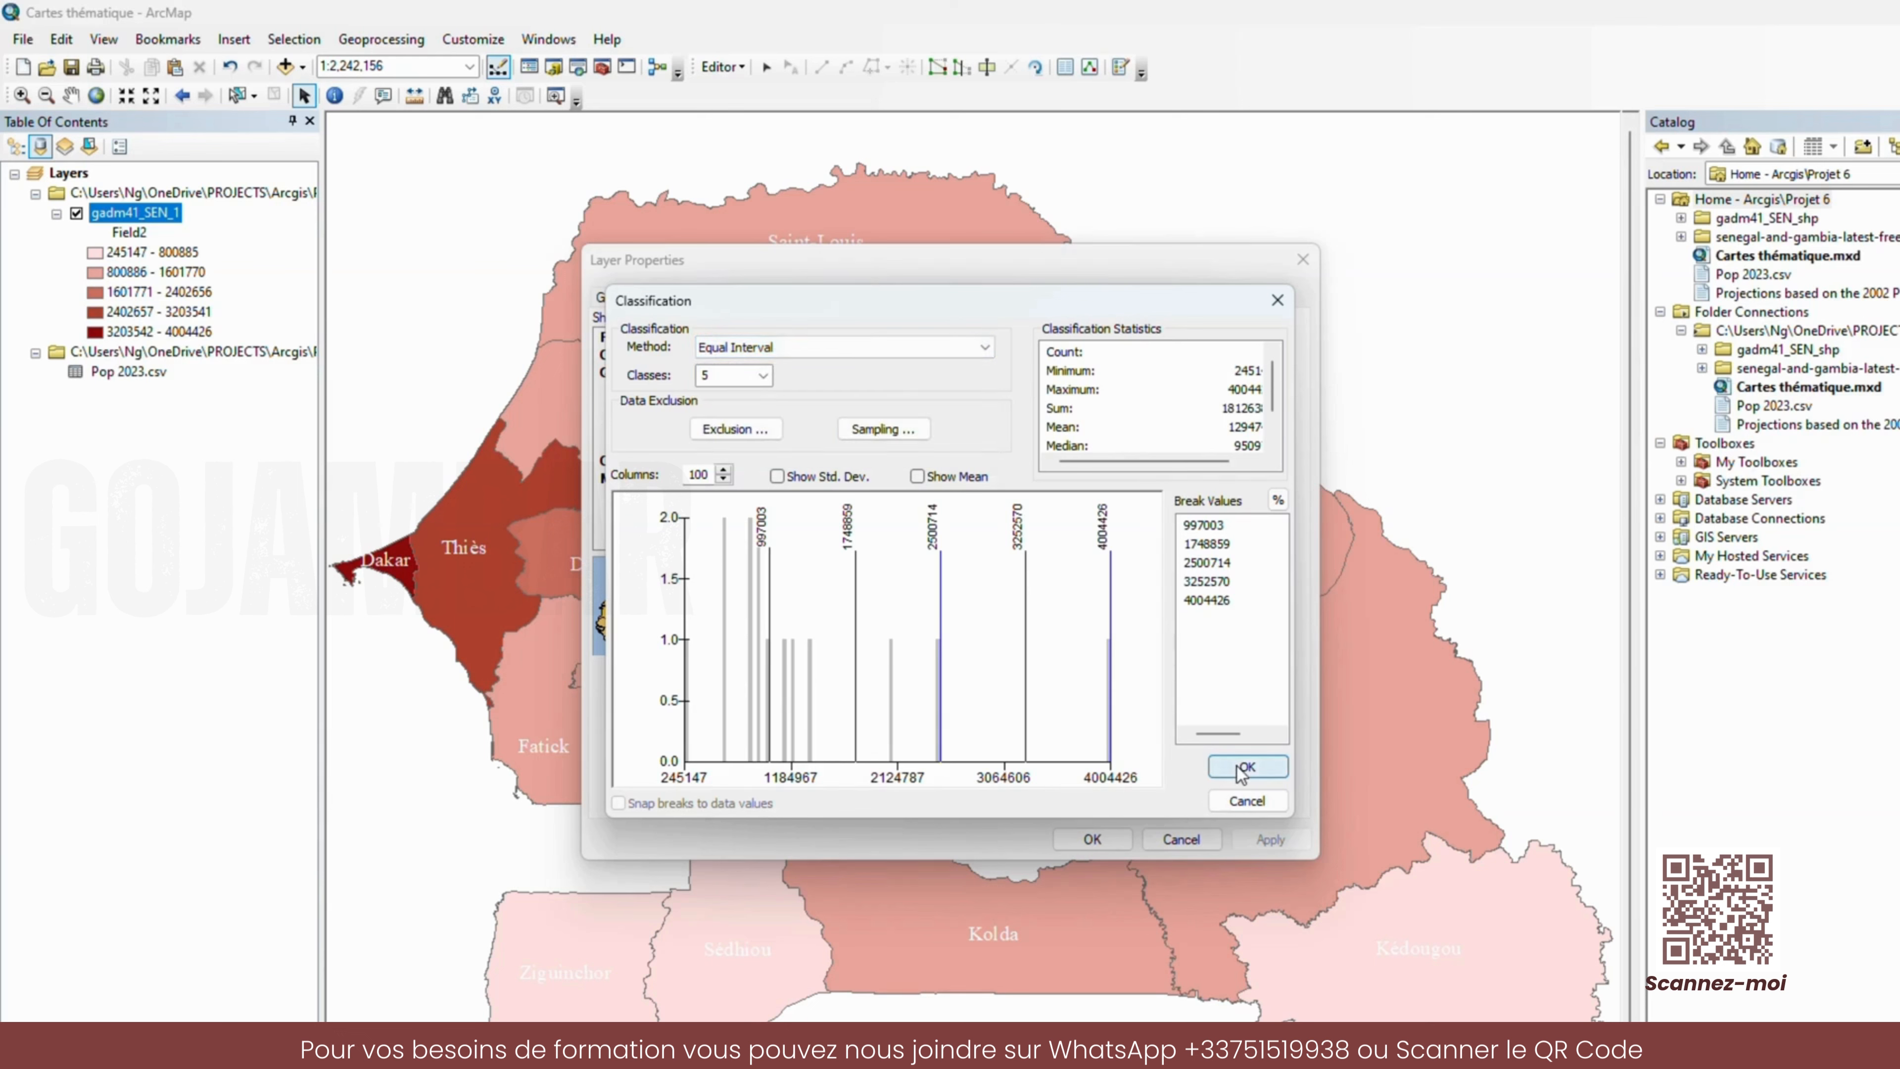
left_click(1244, 767)
left_click(1271, 839)
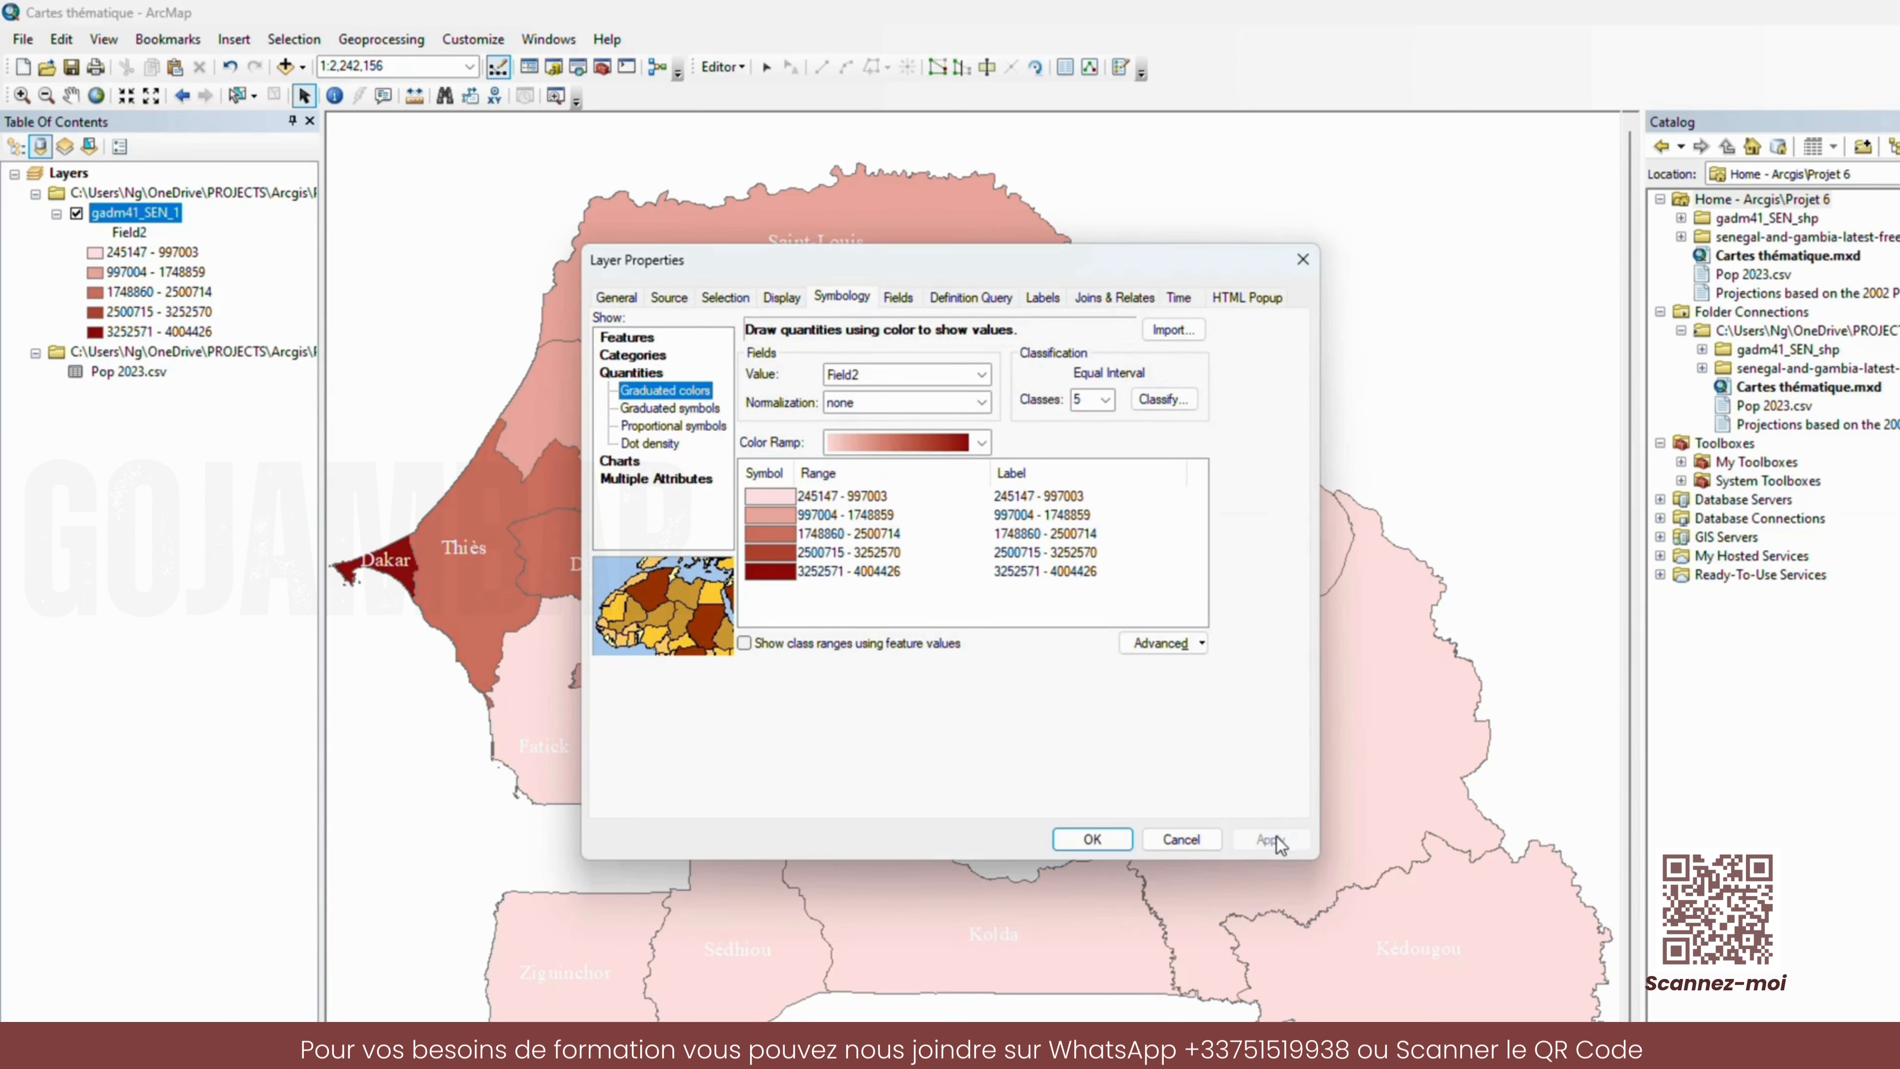
- Apply the yellow-green-to-dark-blue color ramp to the population classes and close the layer properties
left_click_drag(876, 266, 966, 264)
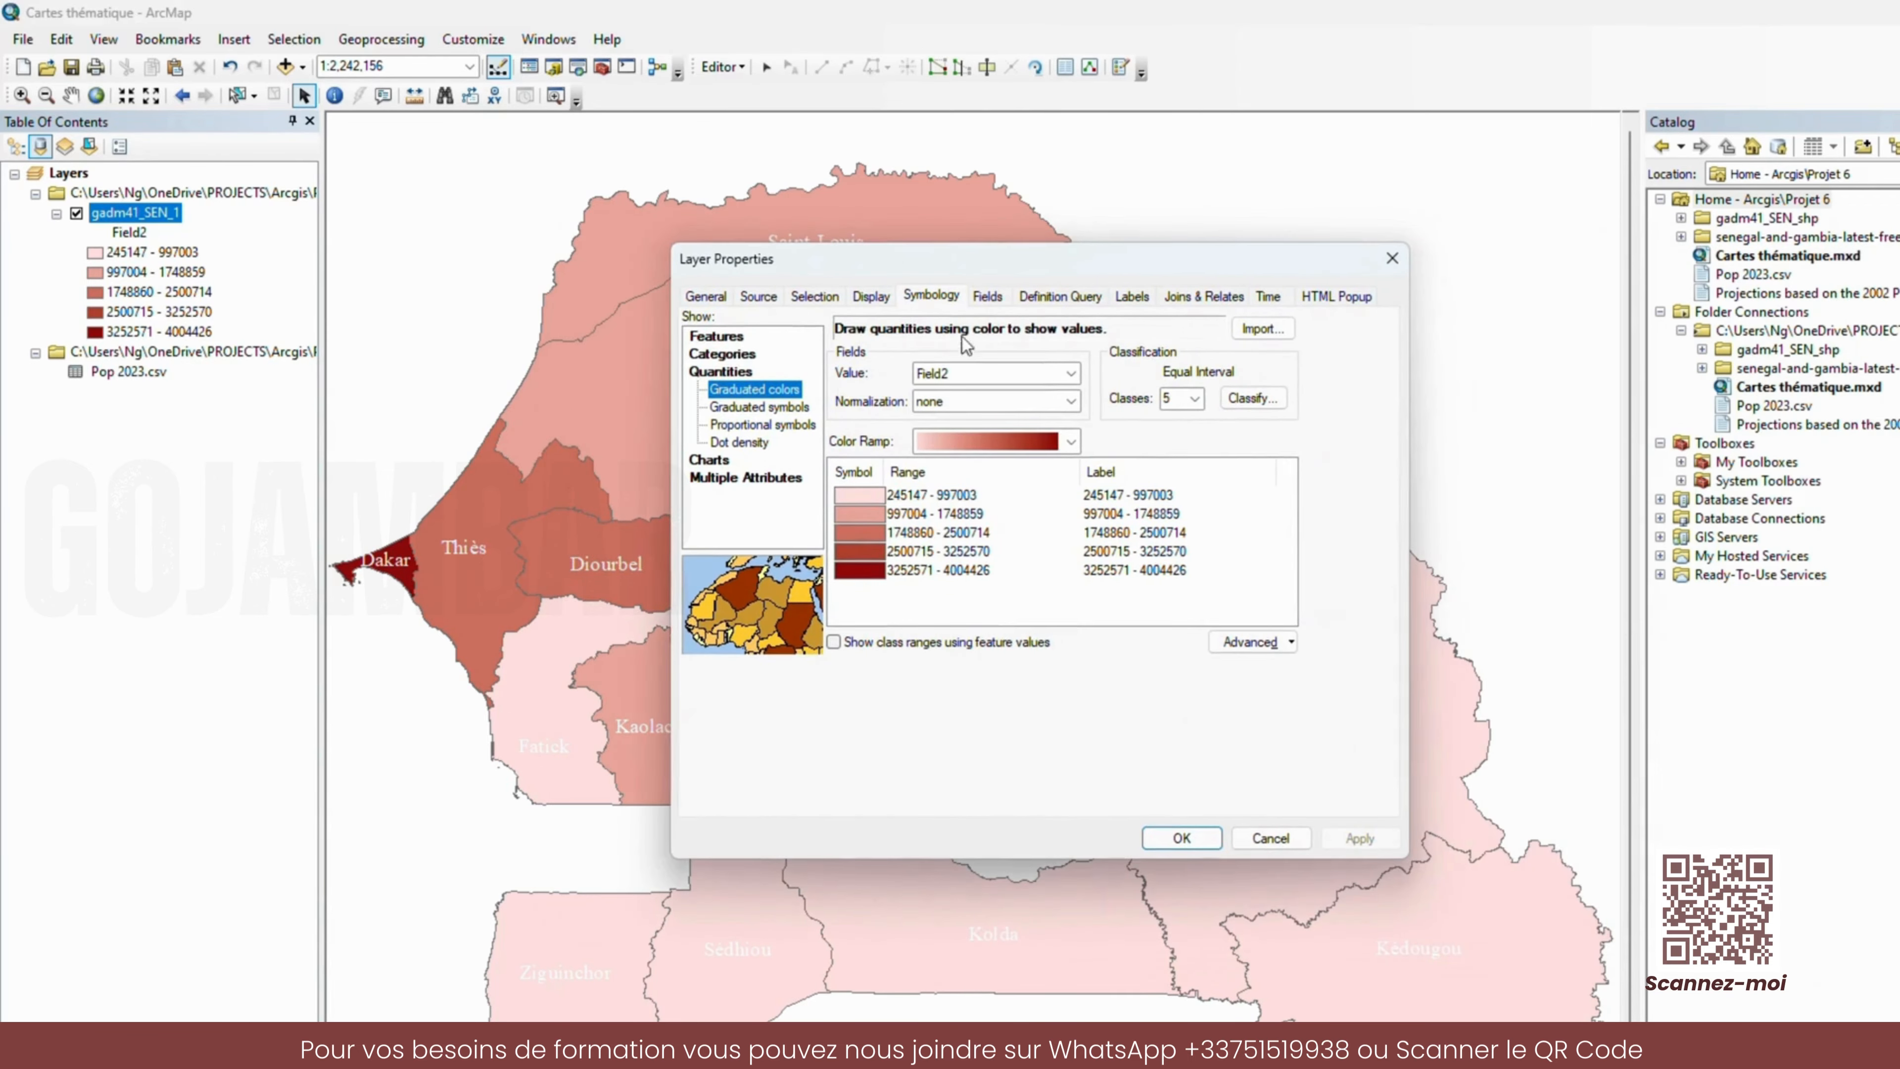
left_click(1072, 441)
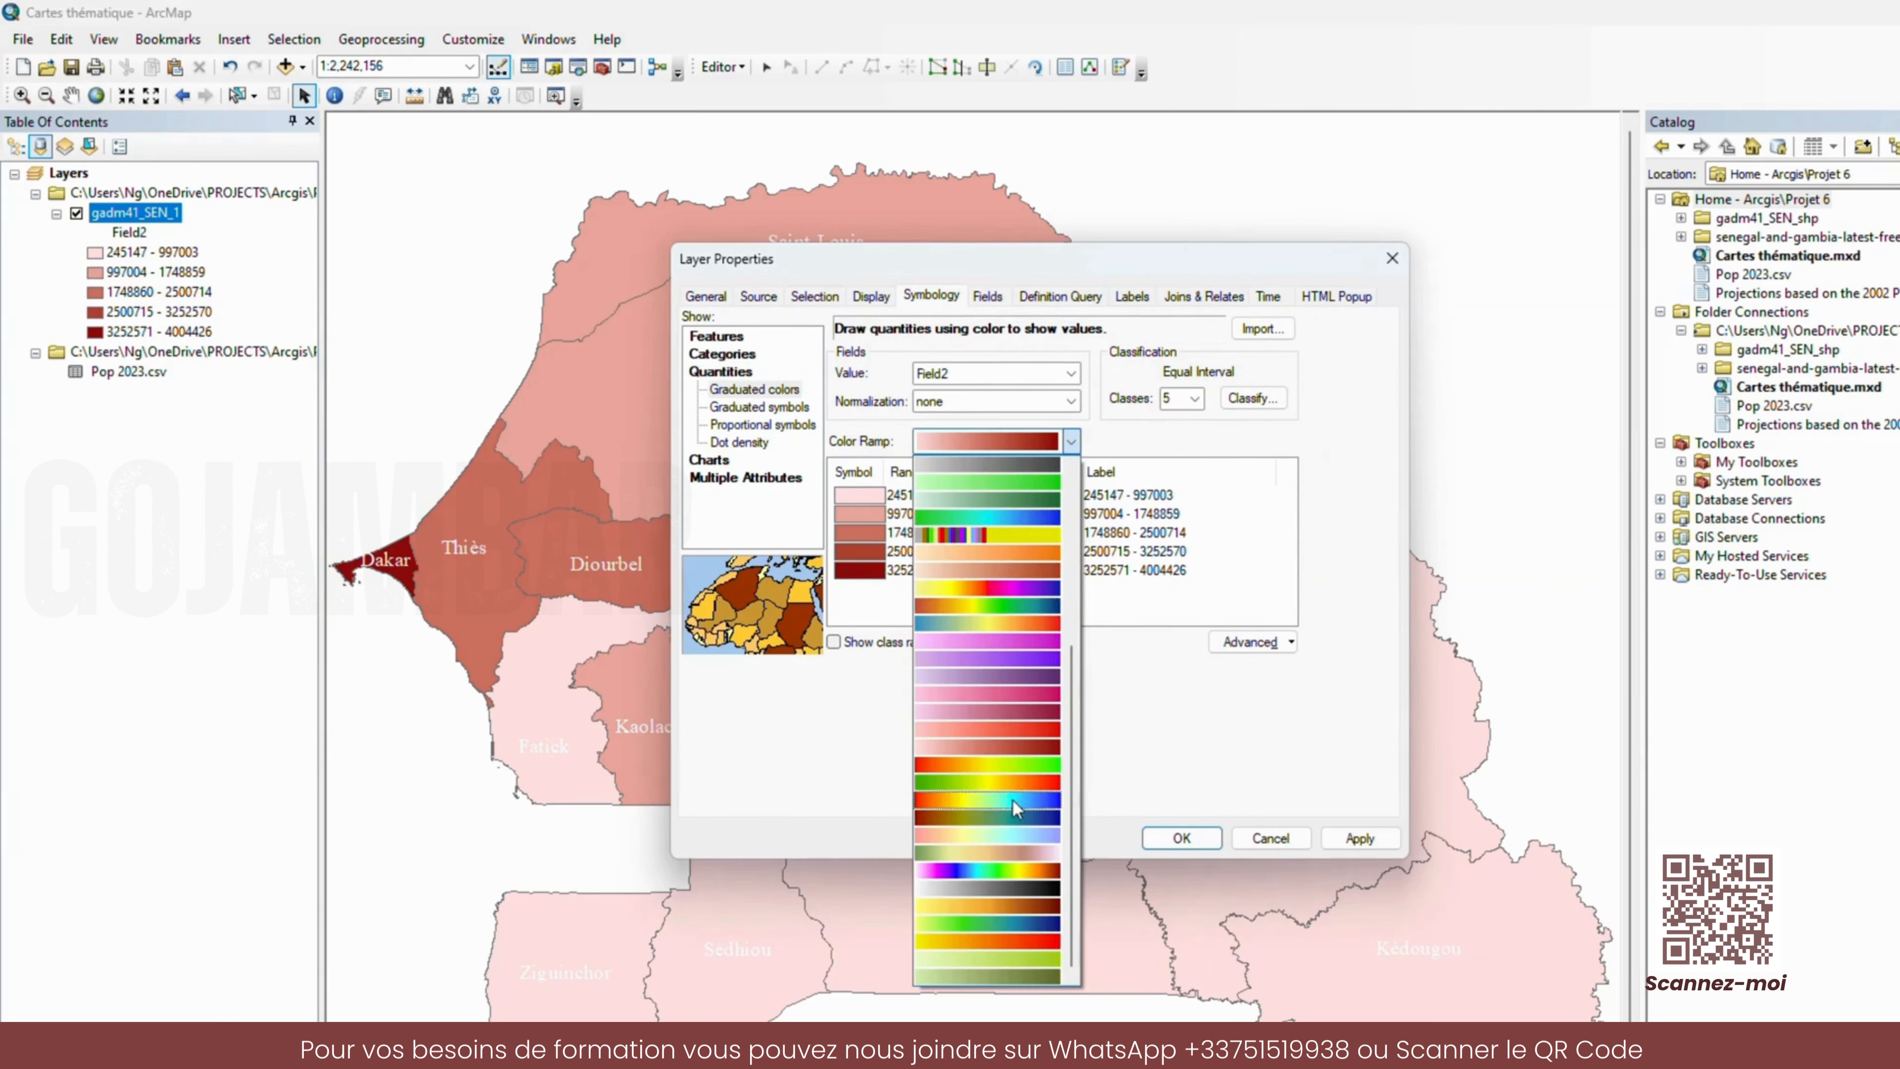
left_click(1000, 925)
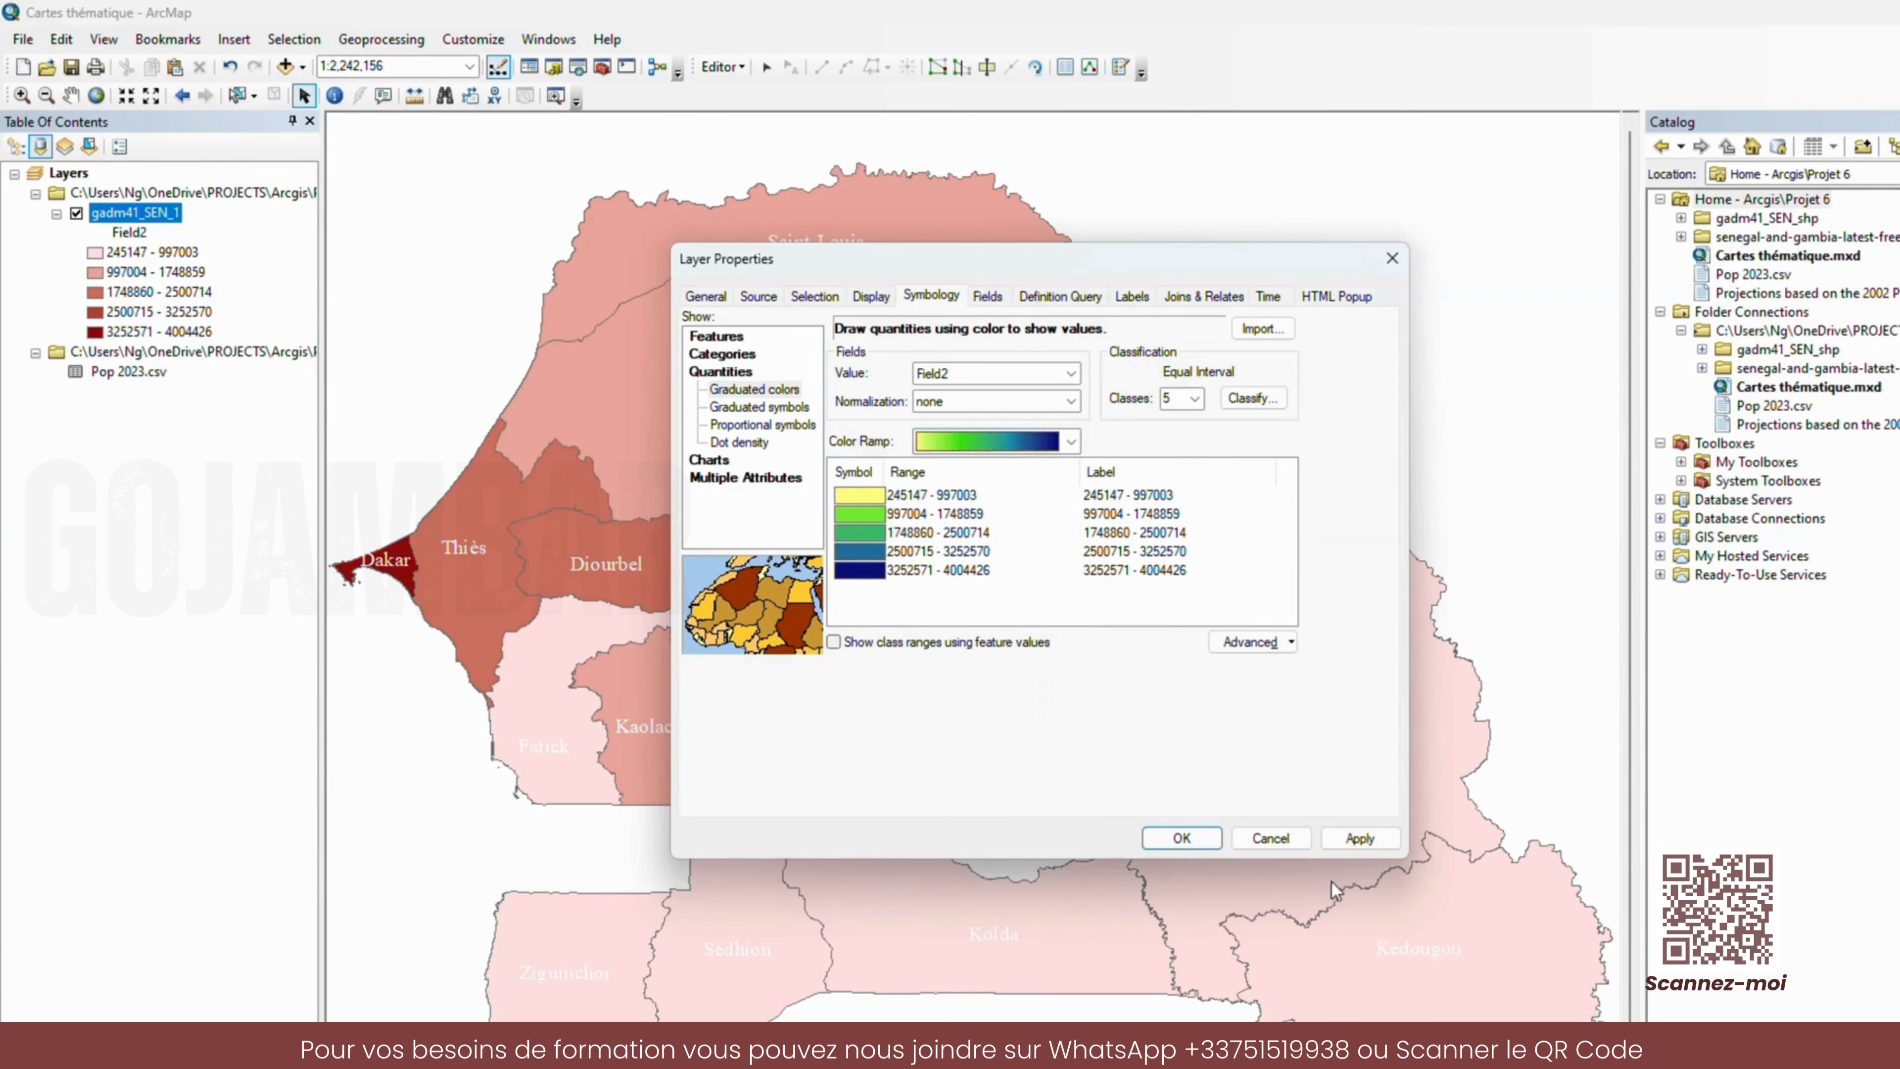
left_click(1352, 840)
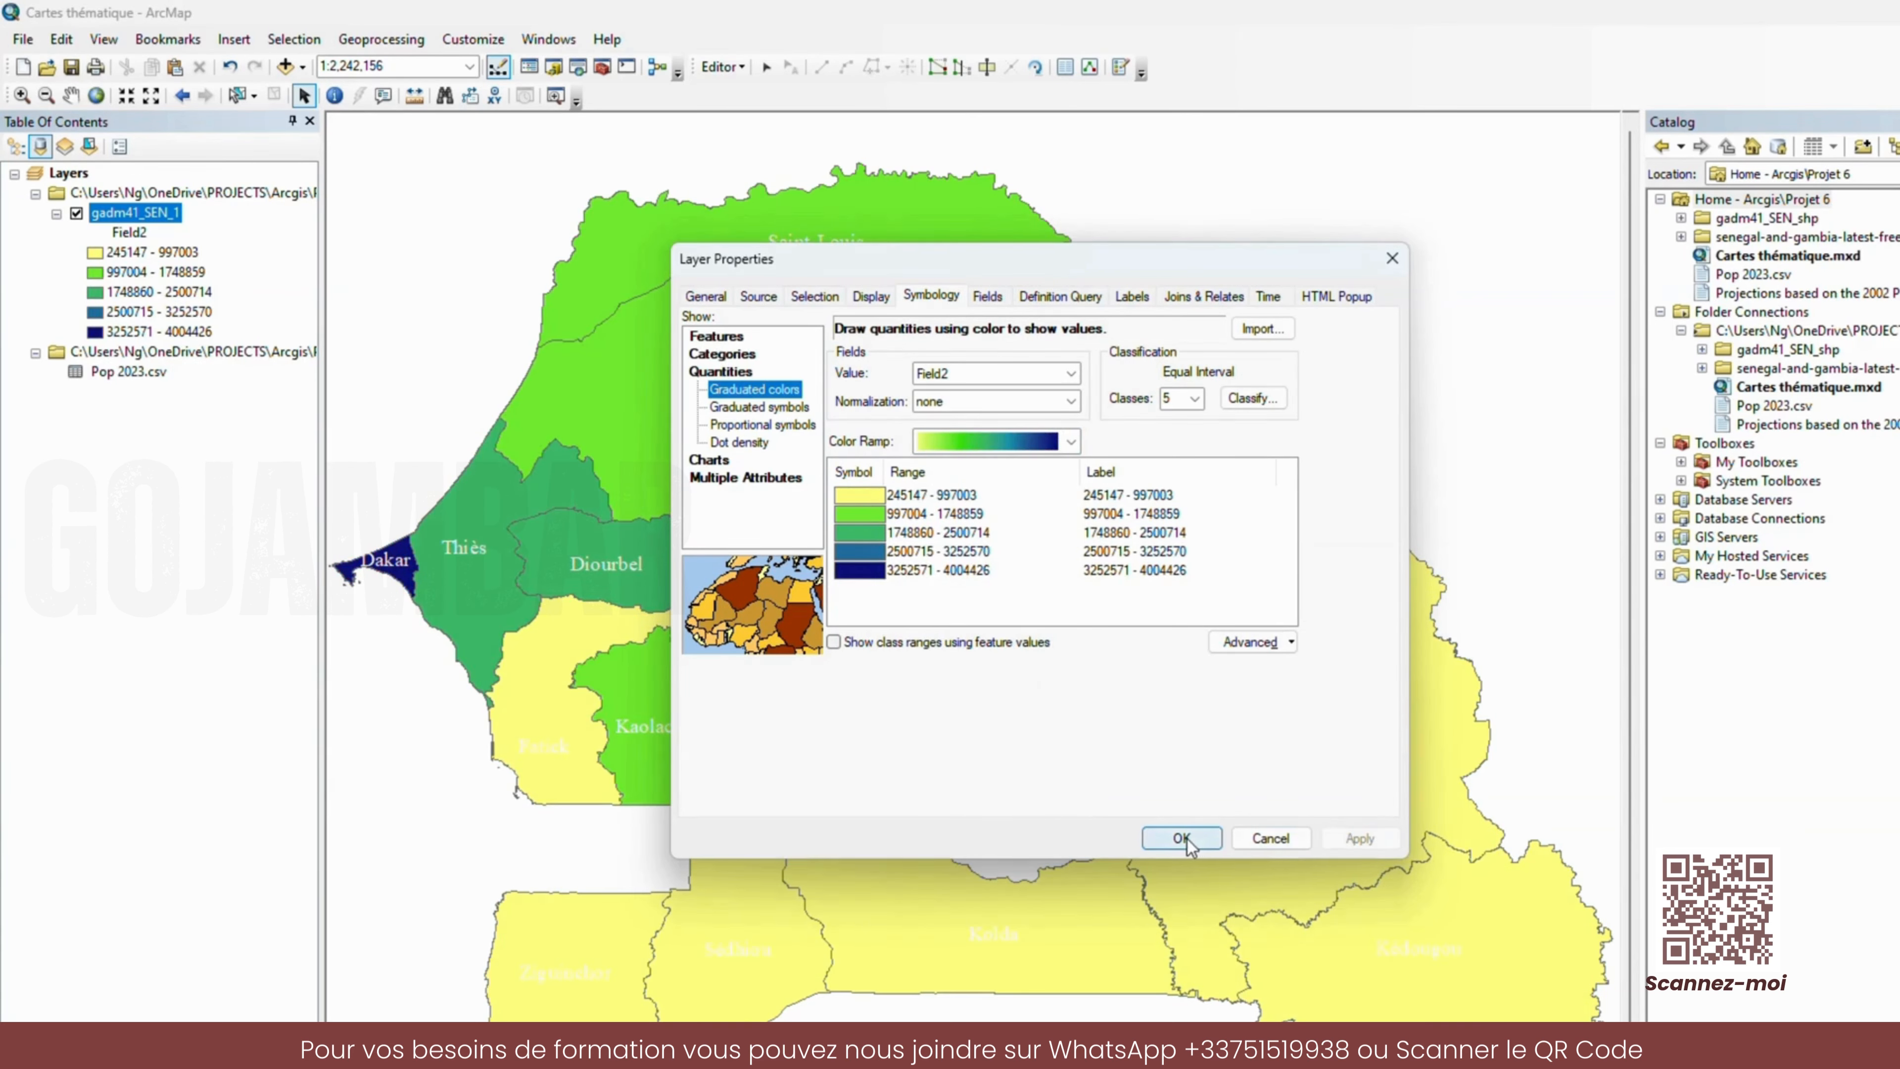
left_click(1183, 839)
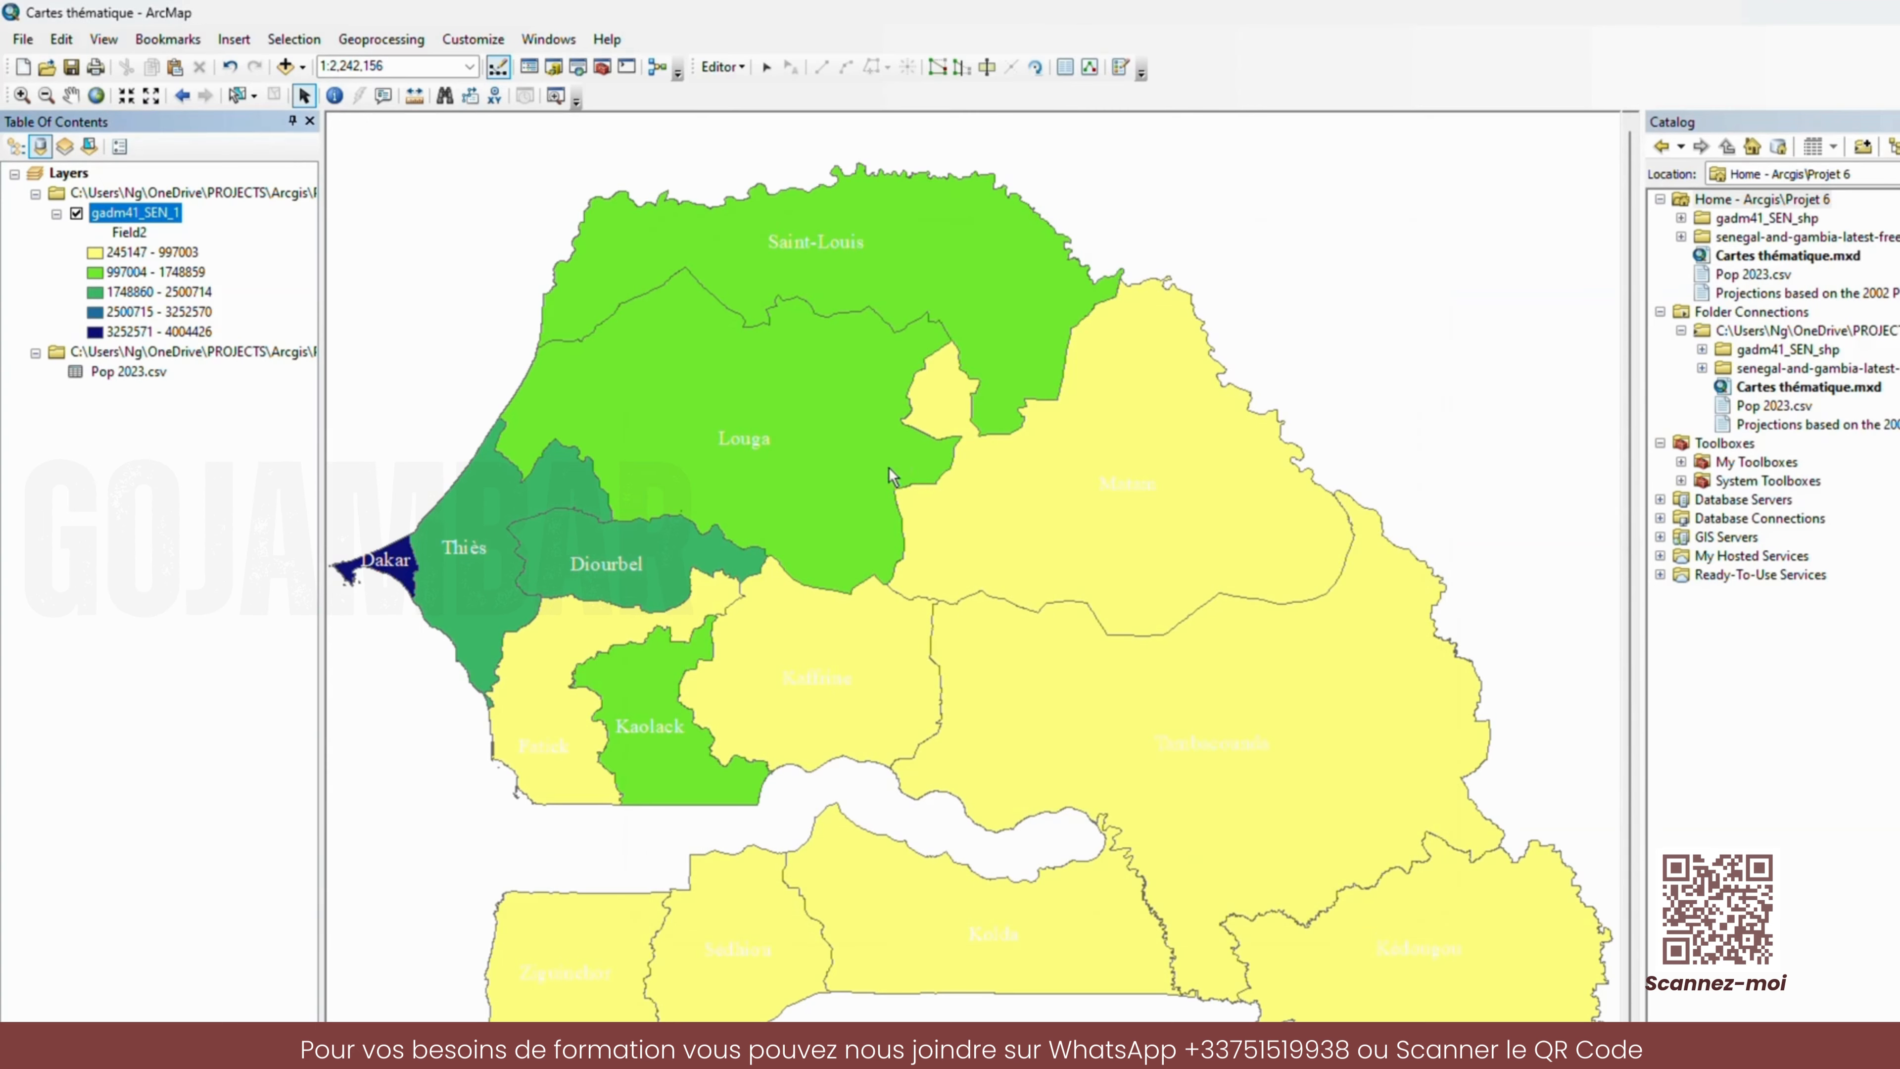
- Make the gadm41_SEN_1 region labels black and bold, and apply the formatting
right_click(141, 213)
left_click(227, 666)
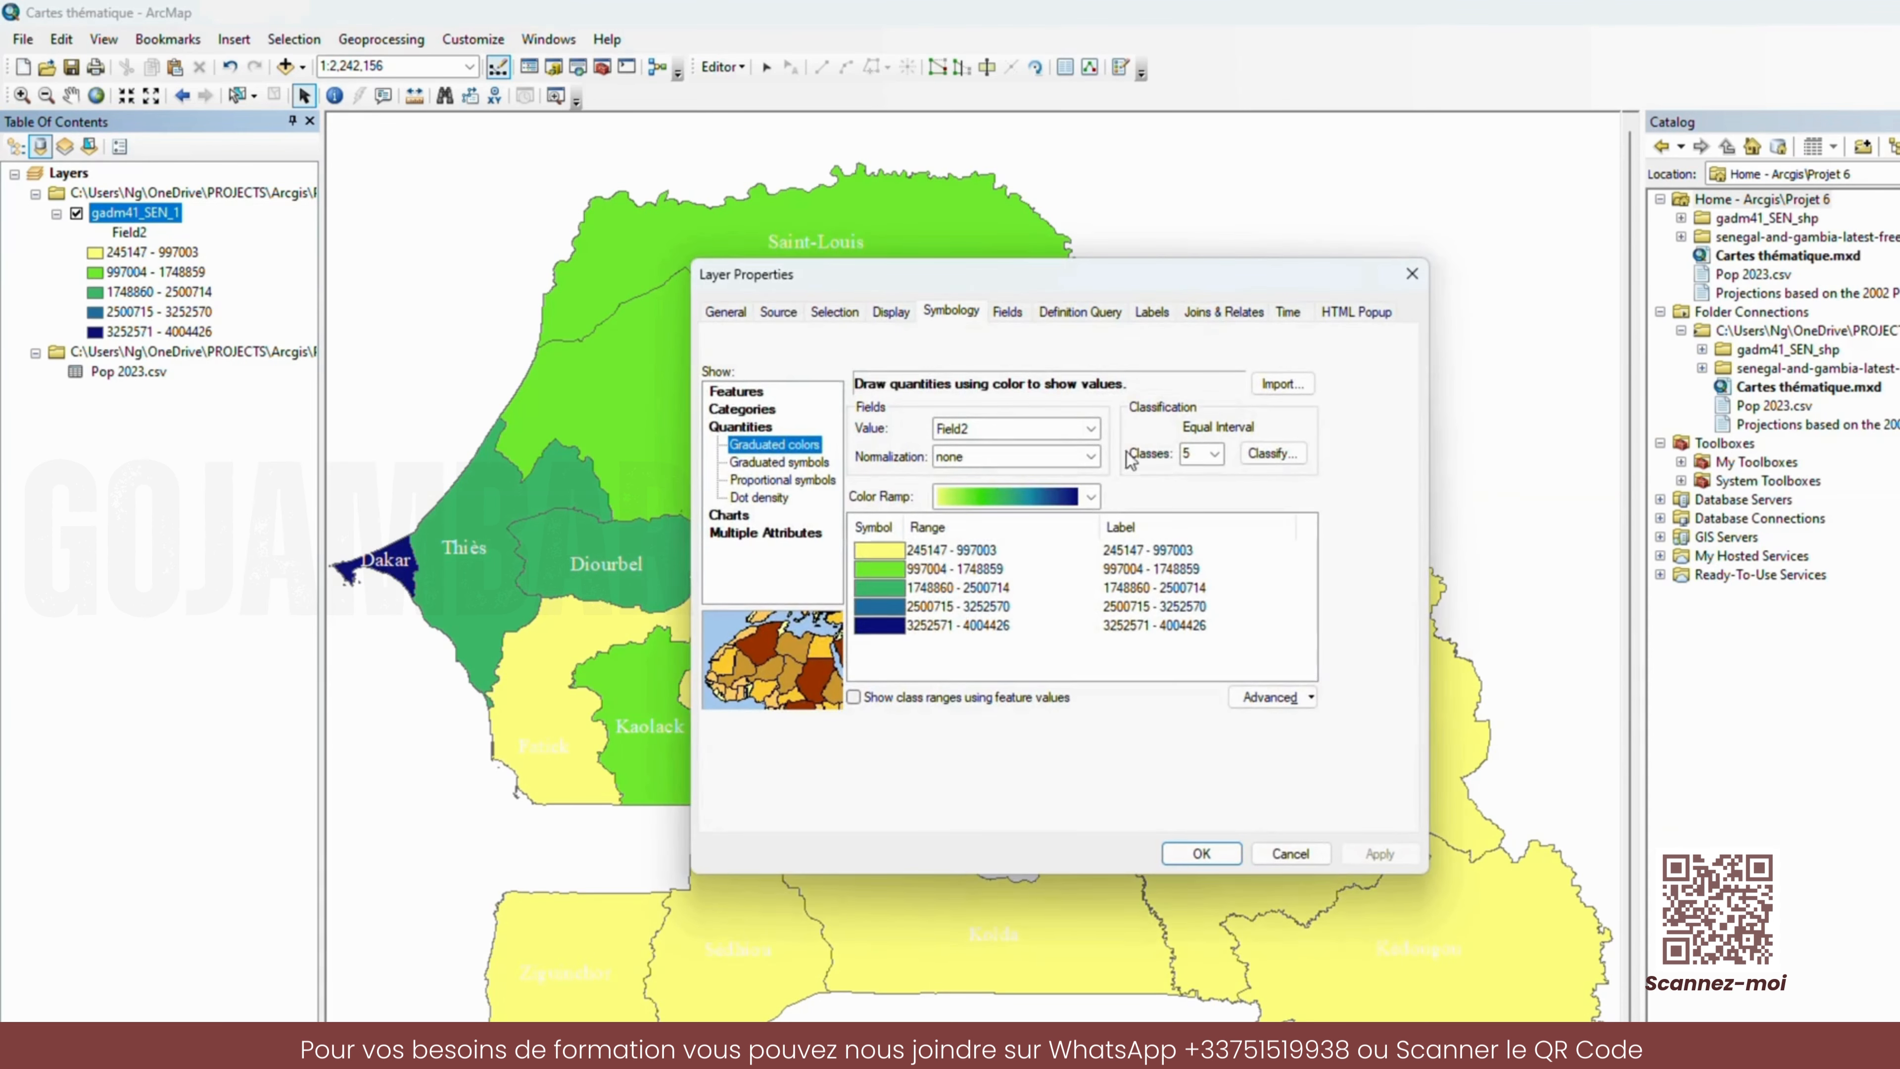
left_click(1155, 312)
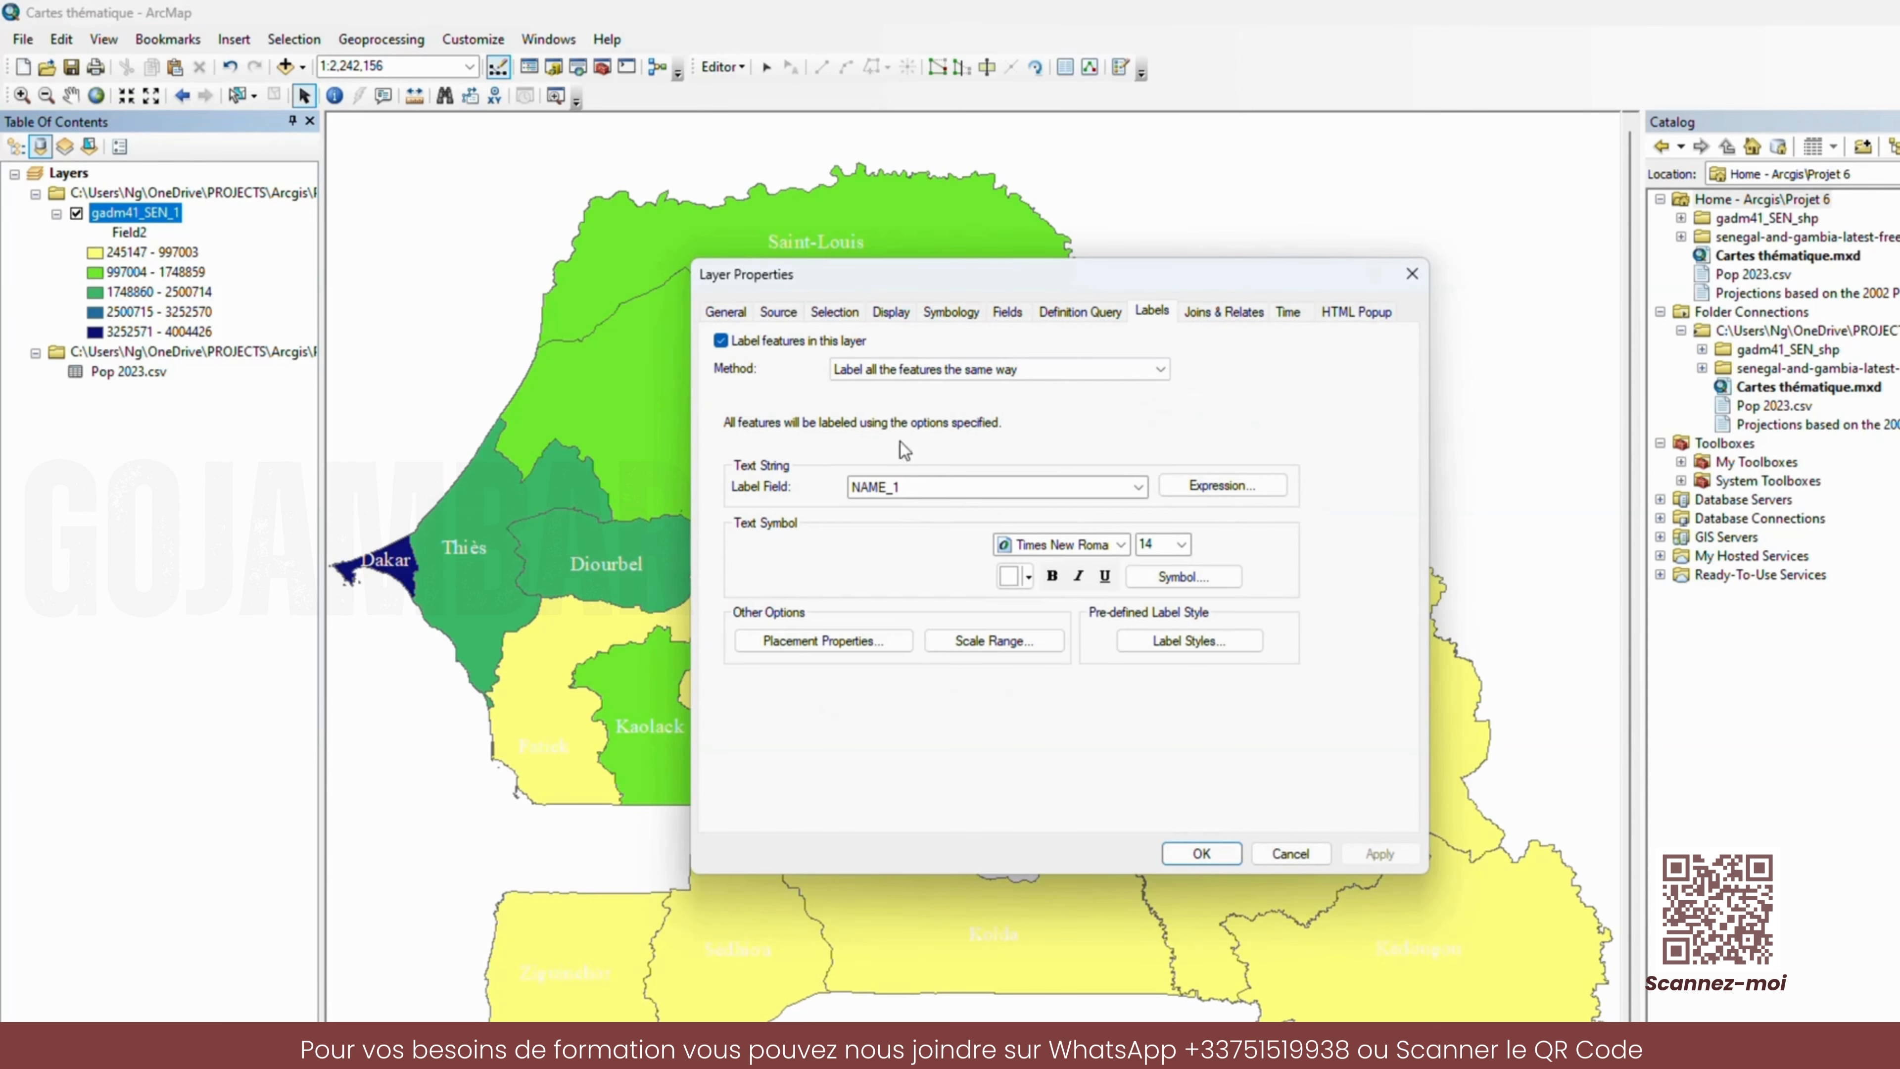
left_click(1030, 577)
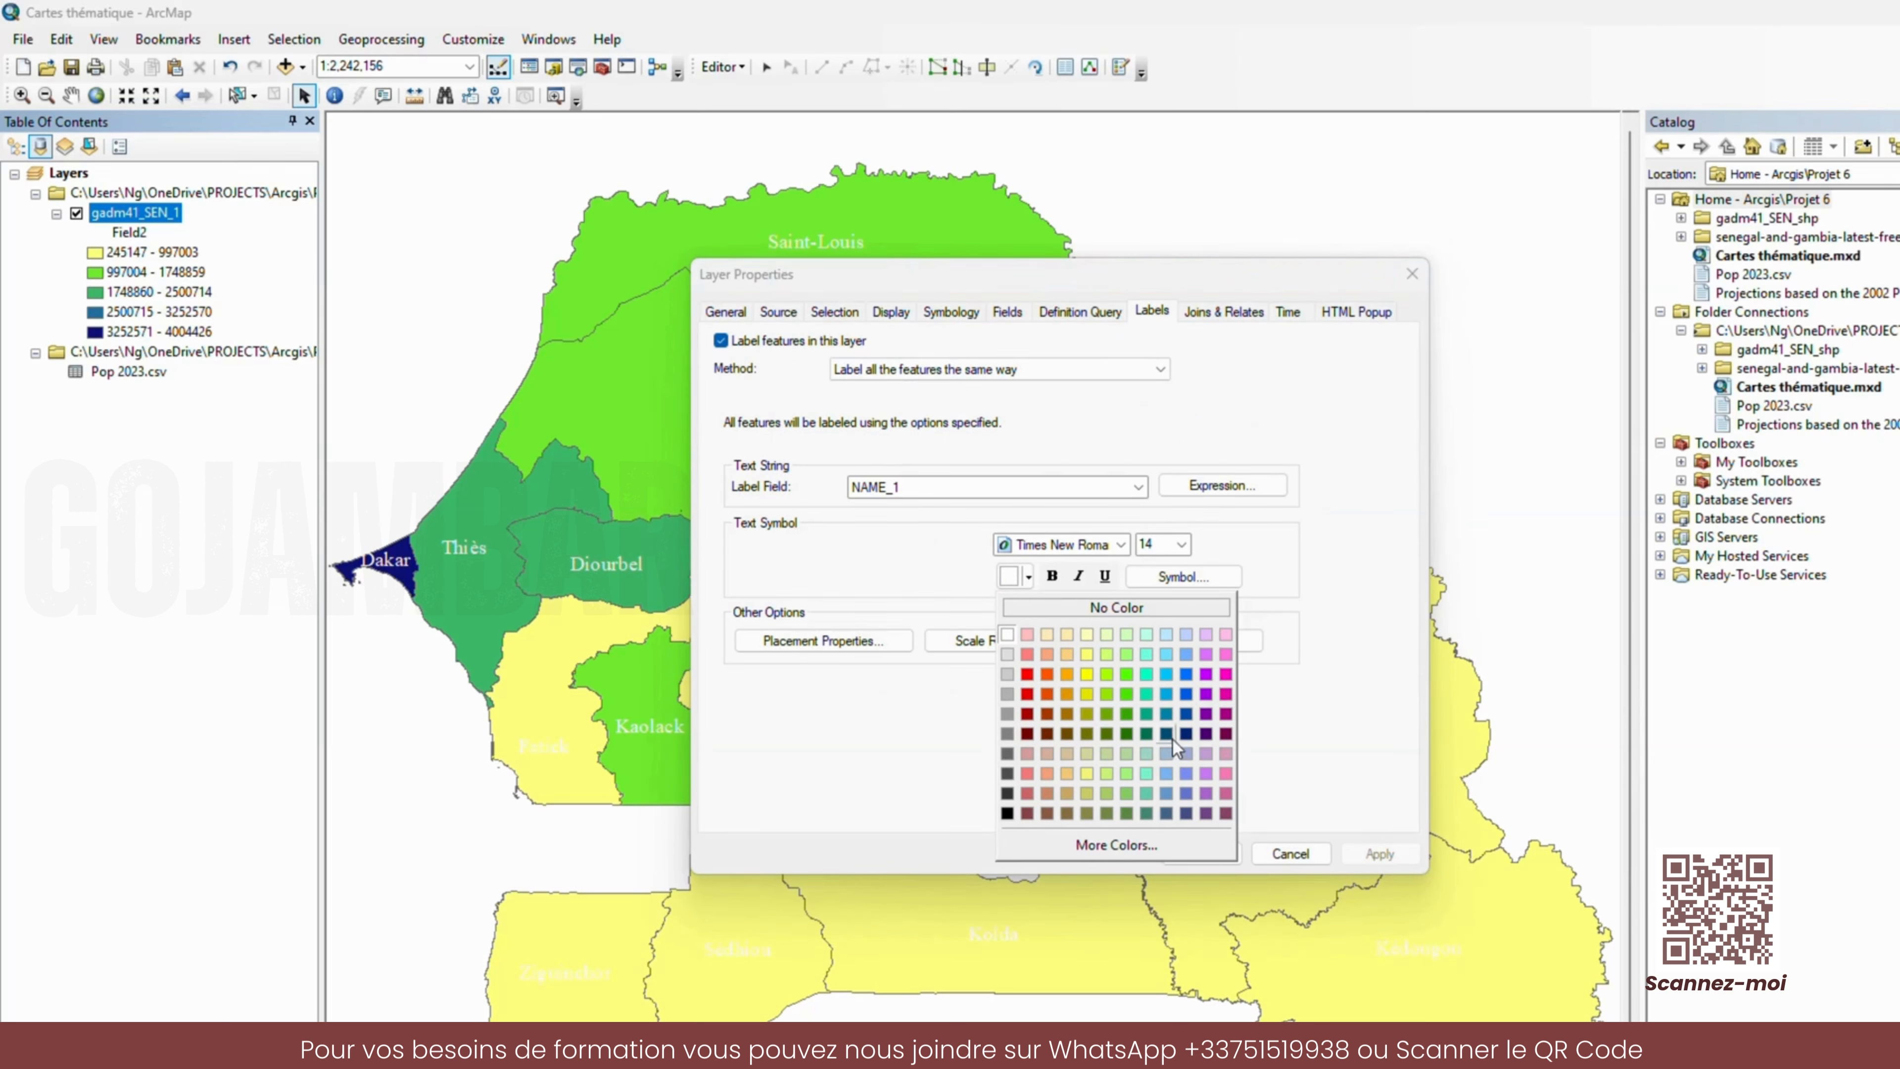
left_click(1007, 813)
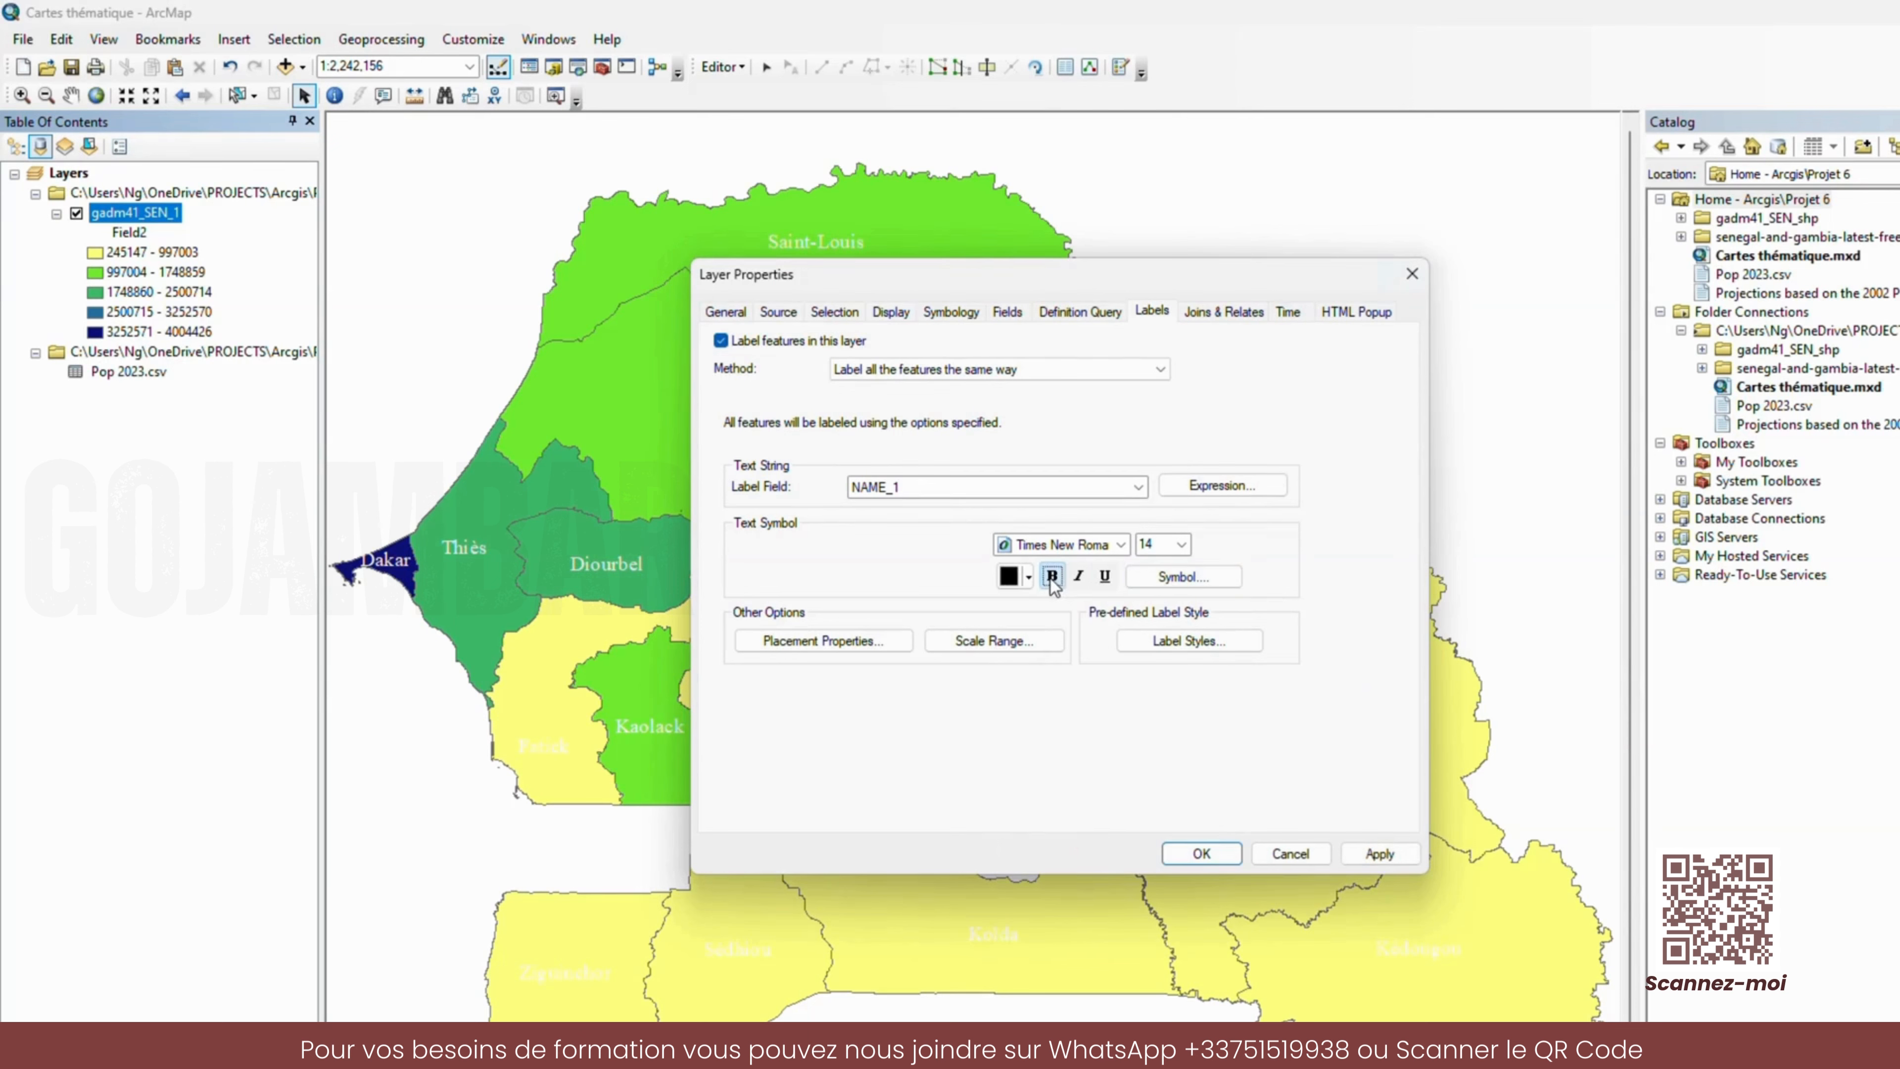
left_click(1378, 854)
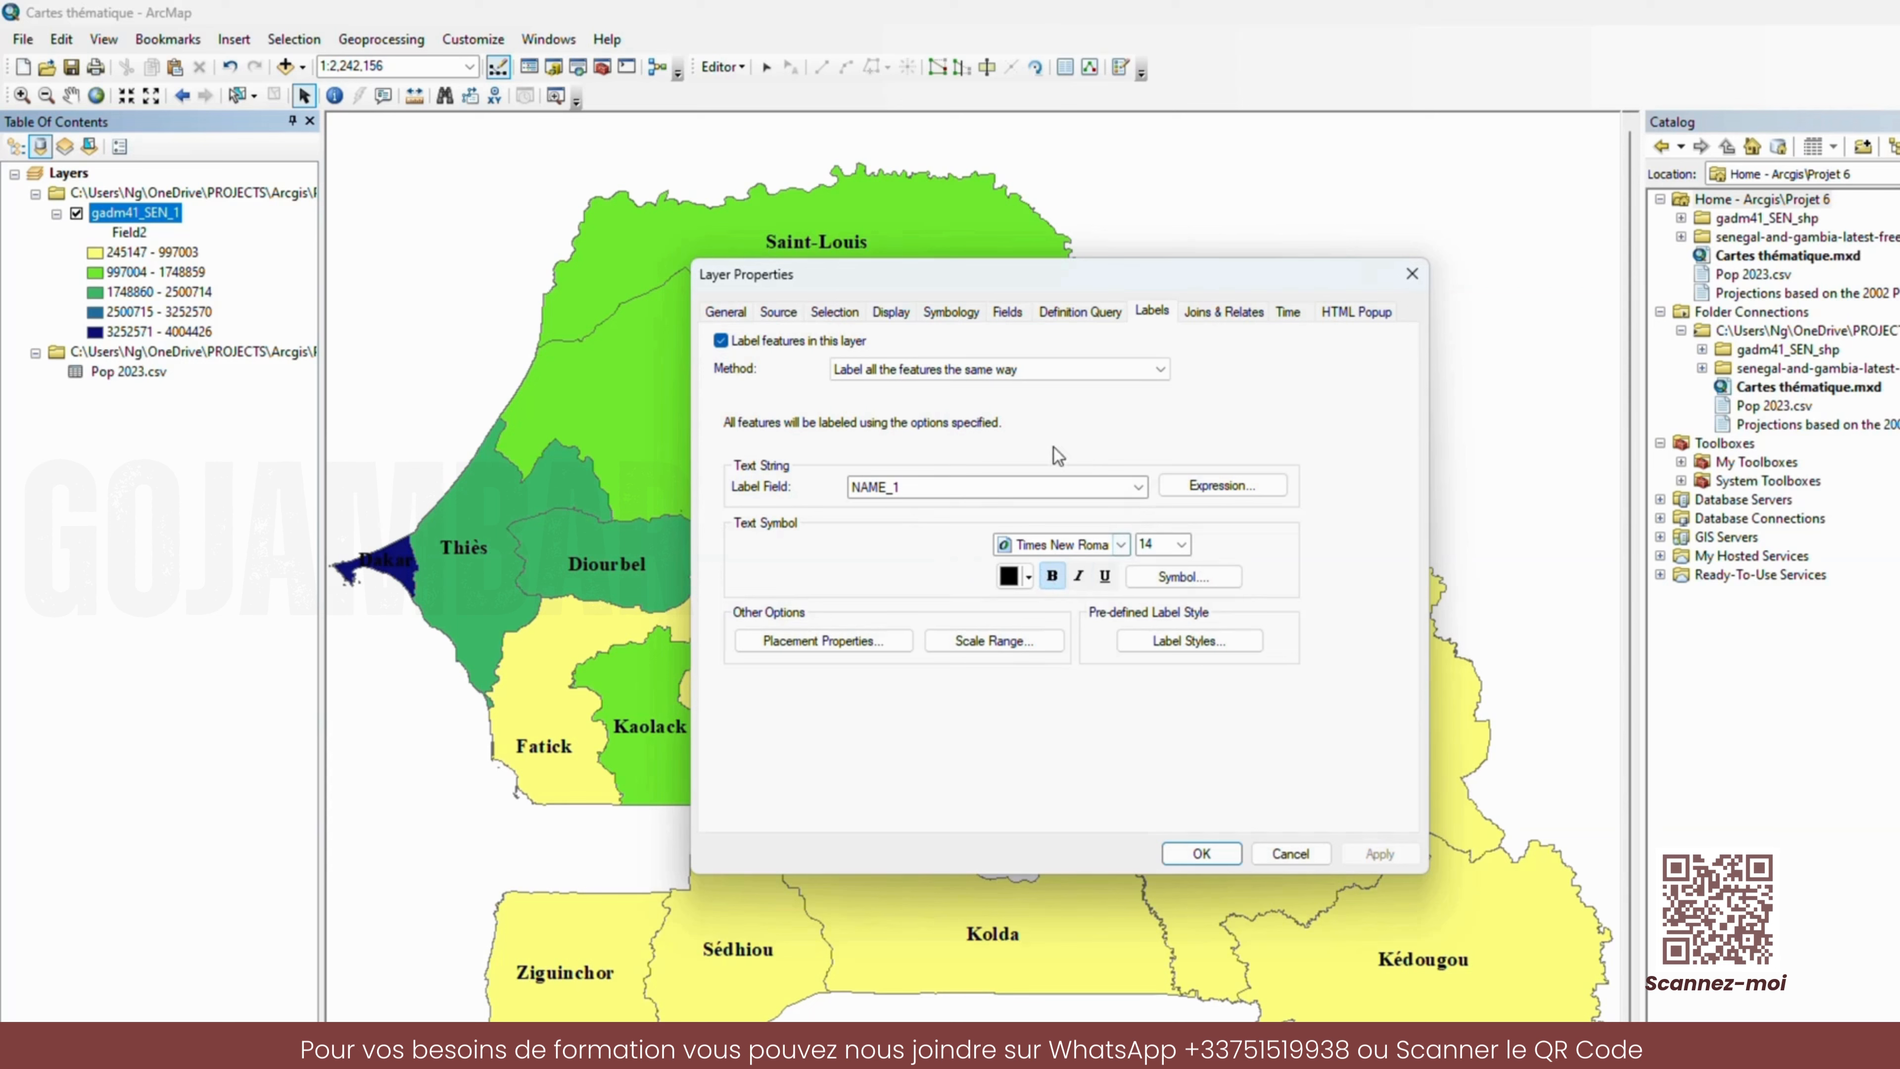
- Switch the graduated colors to the light-pink-to-dark-red color ramp and apply it
left_click(953, 311)
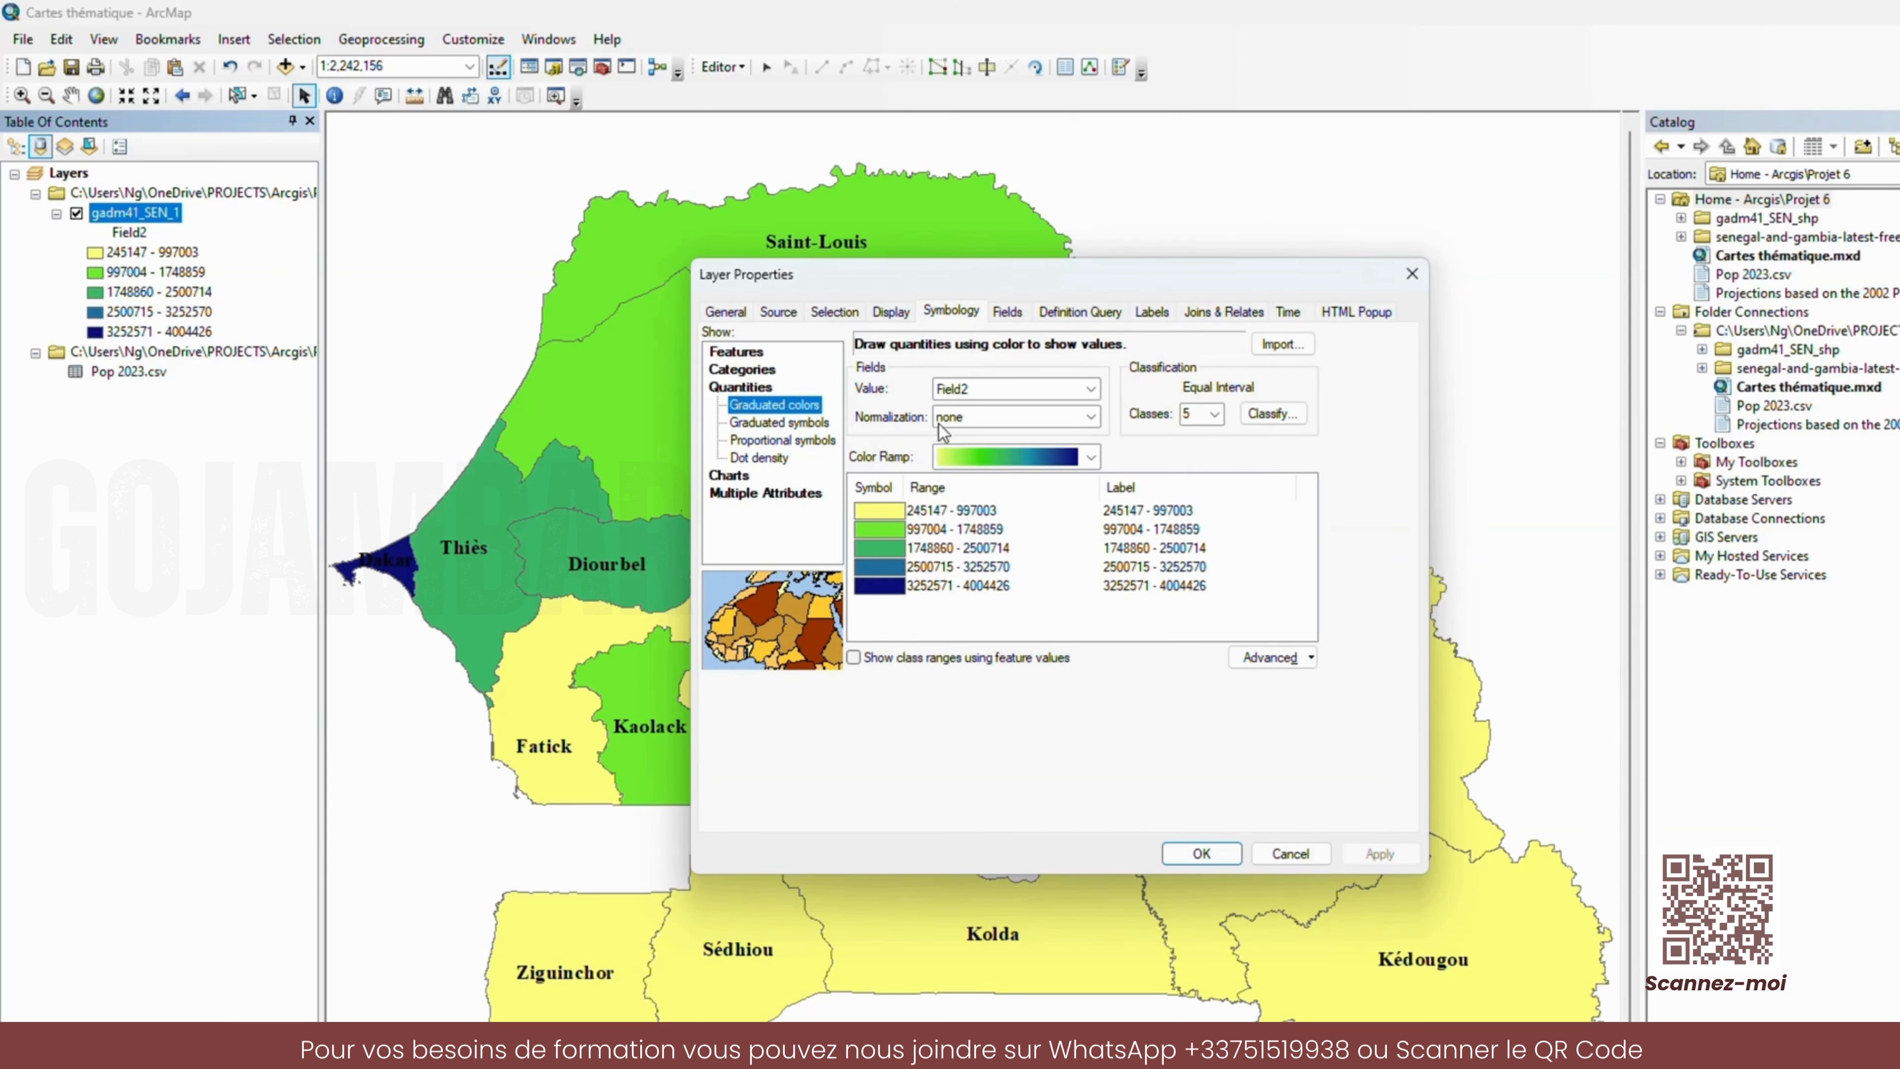
left_click(1039, 459)
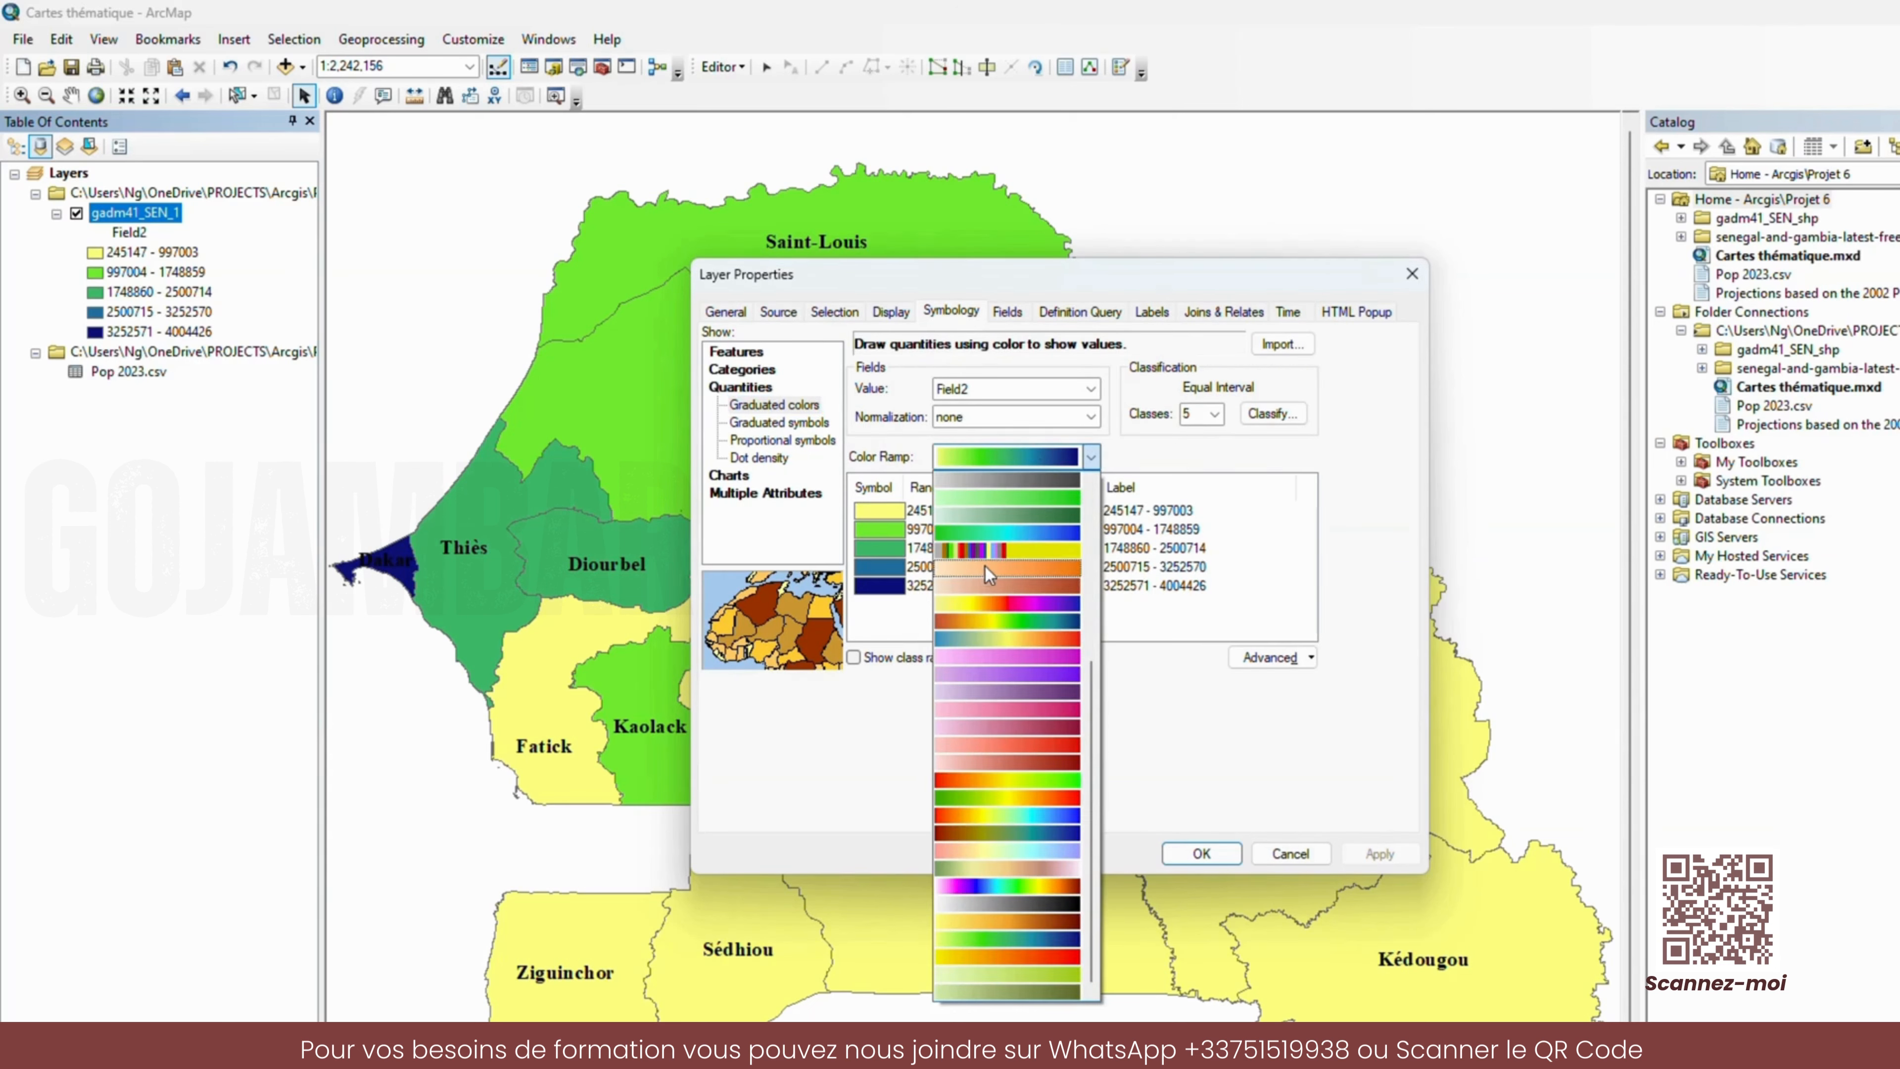
left_click(1020, 759)
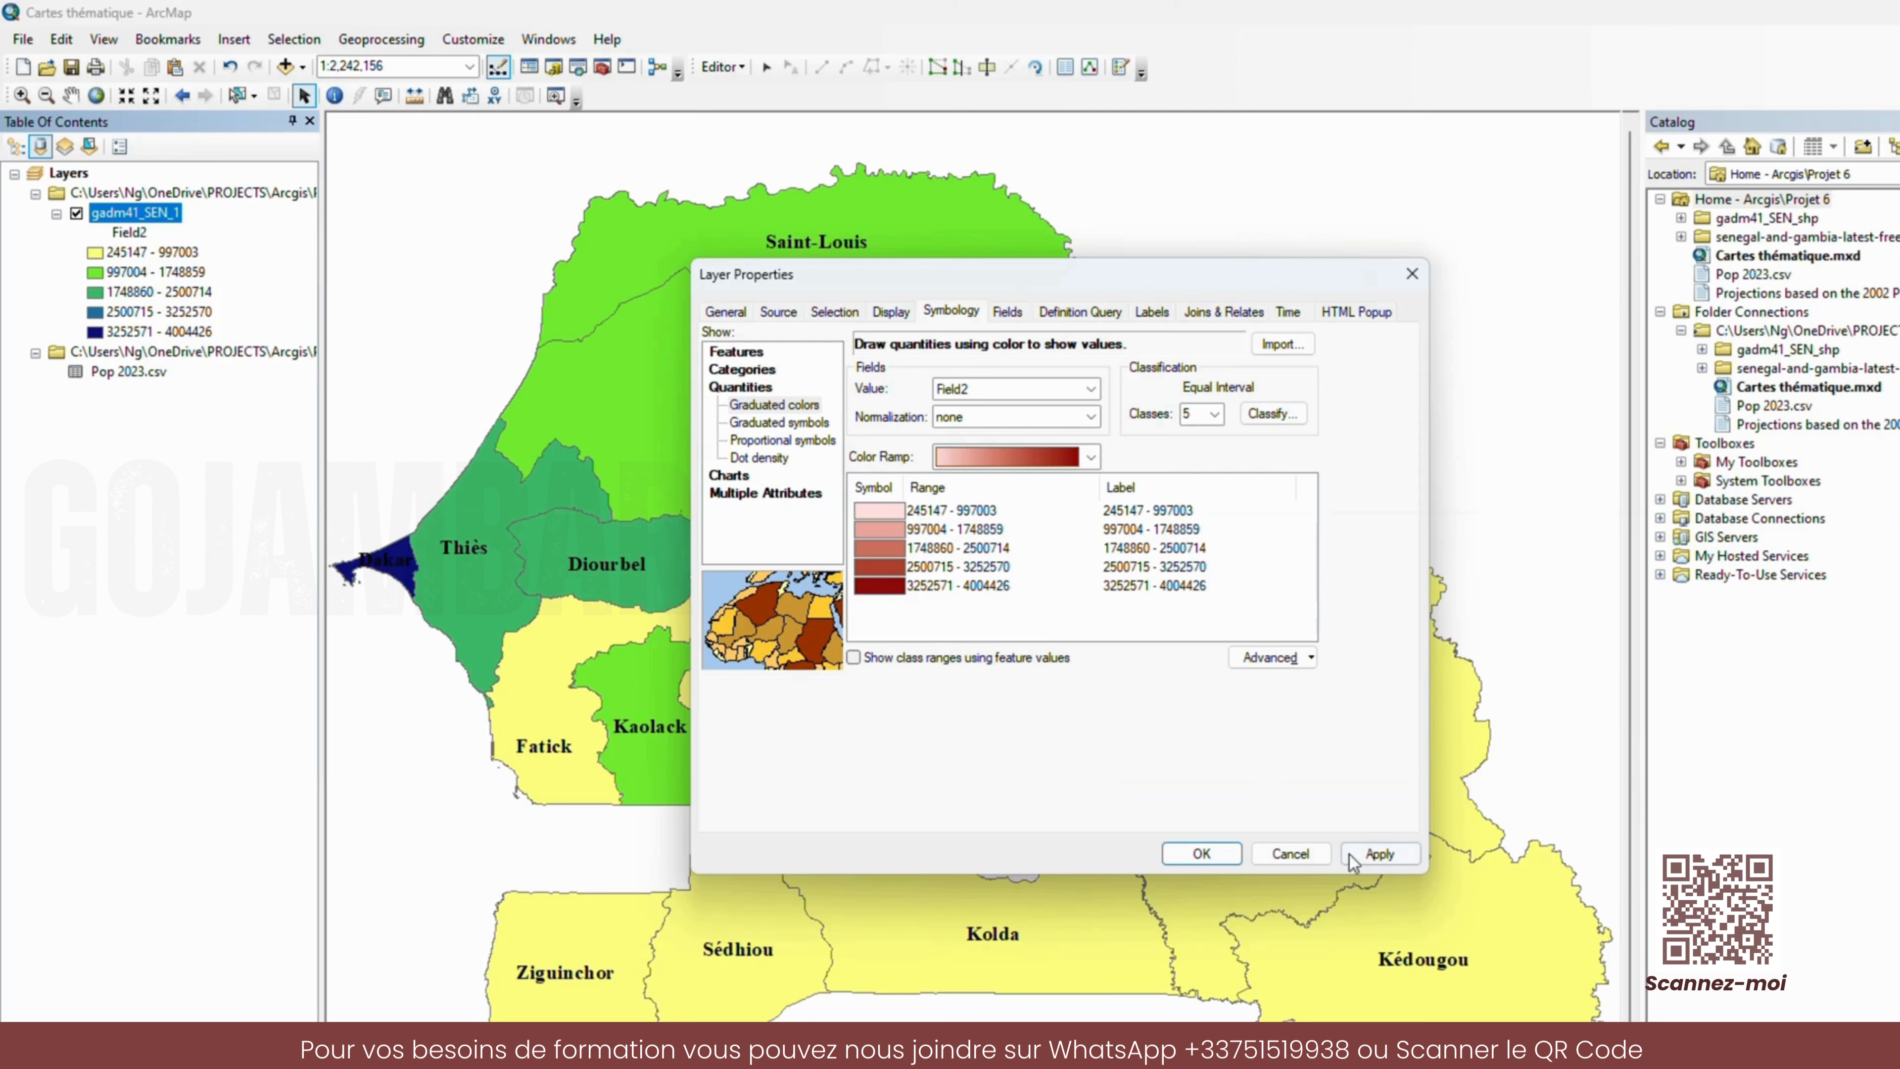
left_click(1377, 854)
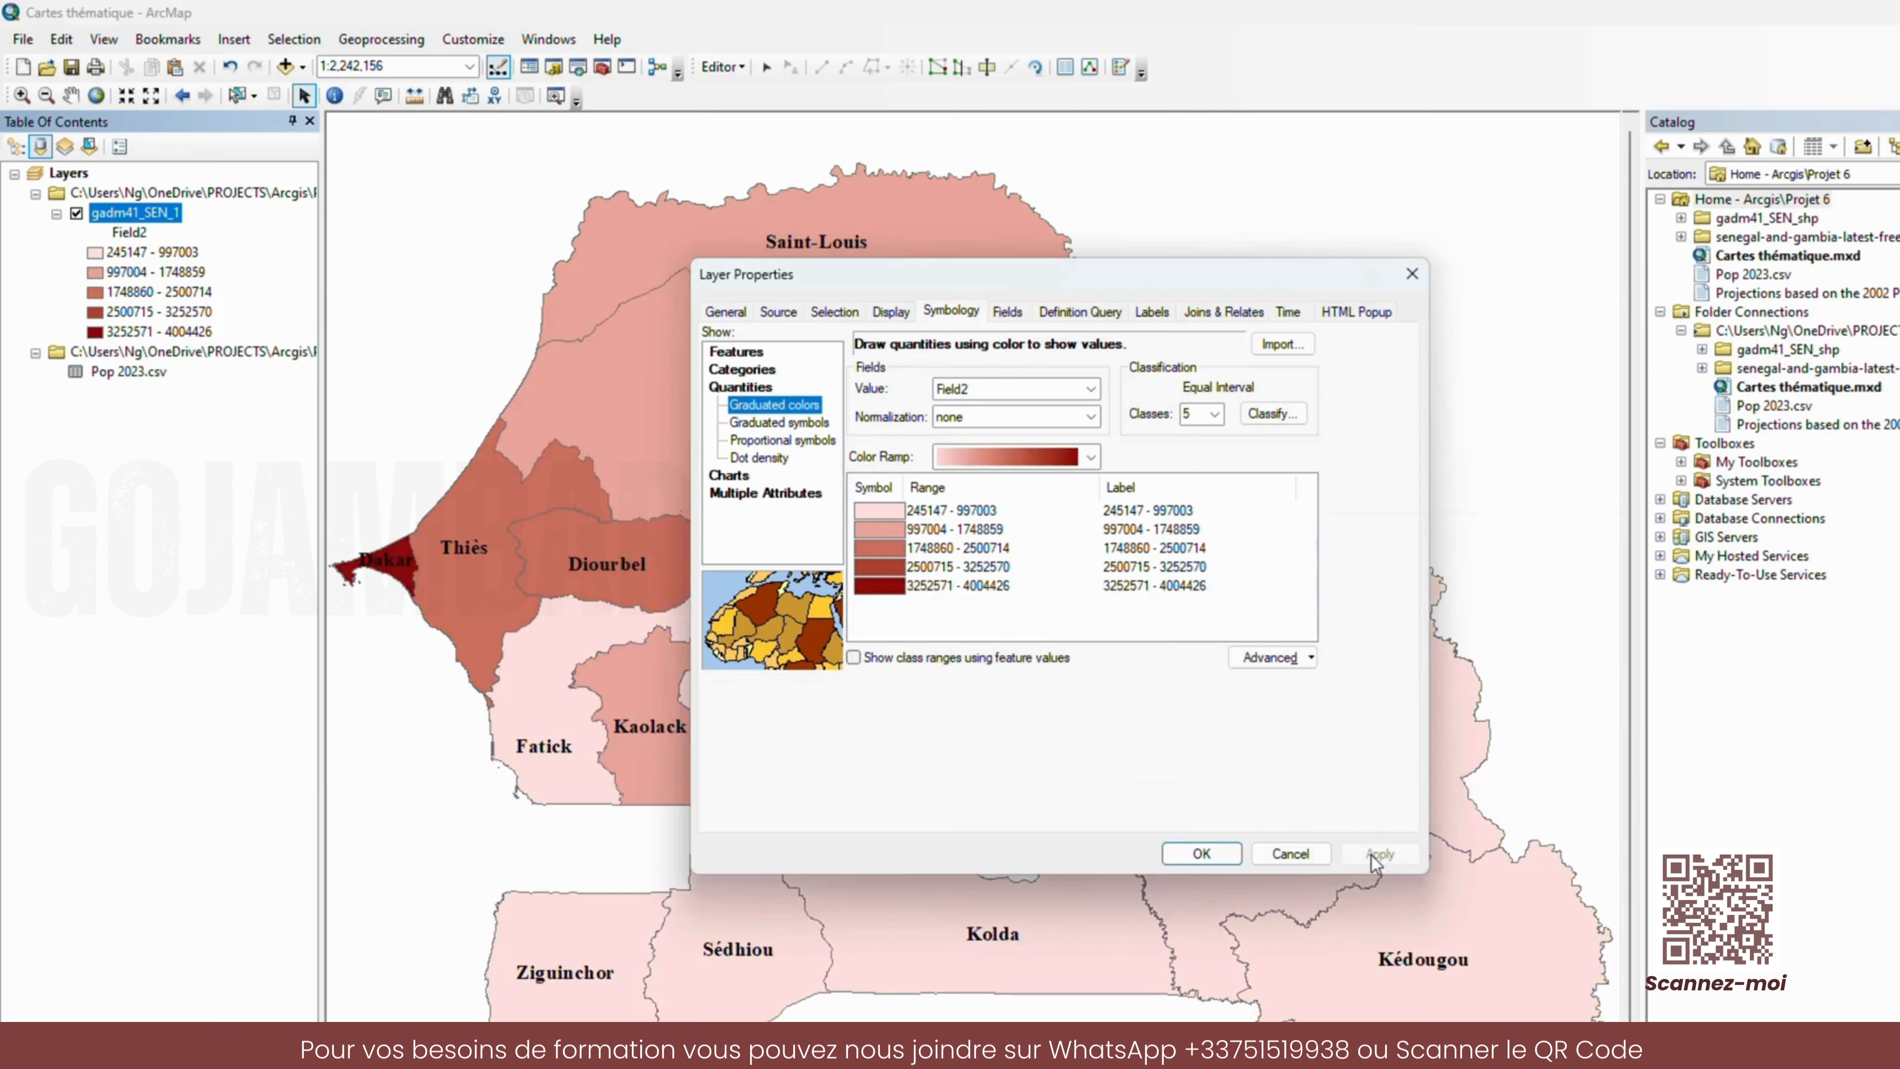
- Close the layer properties and show the map in the page layout
left_click(1201, 852)
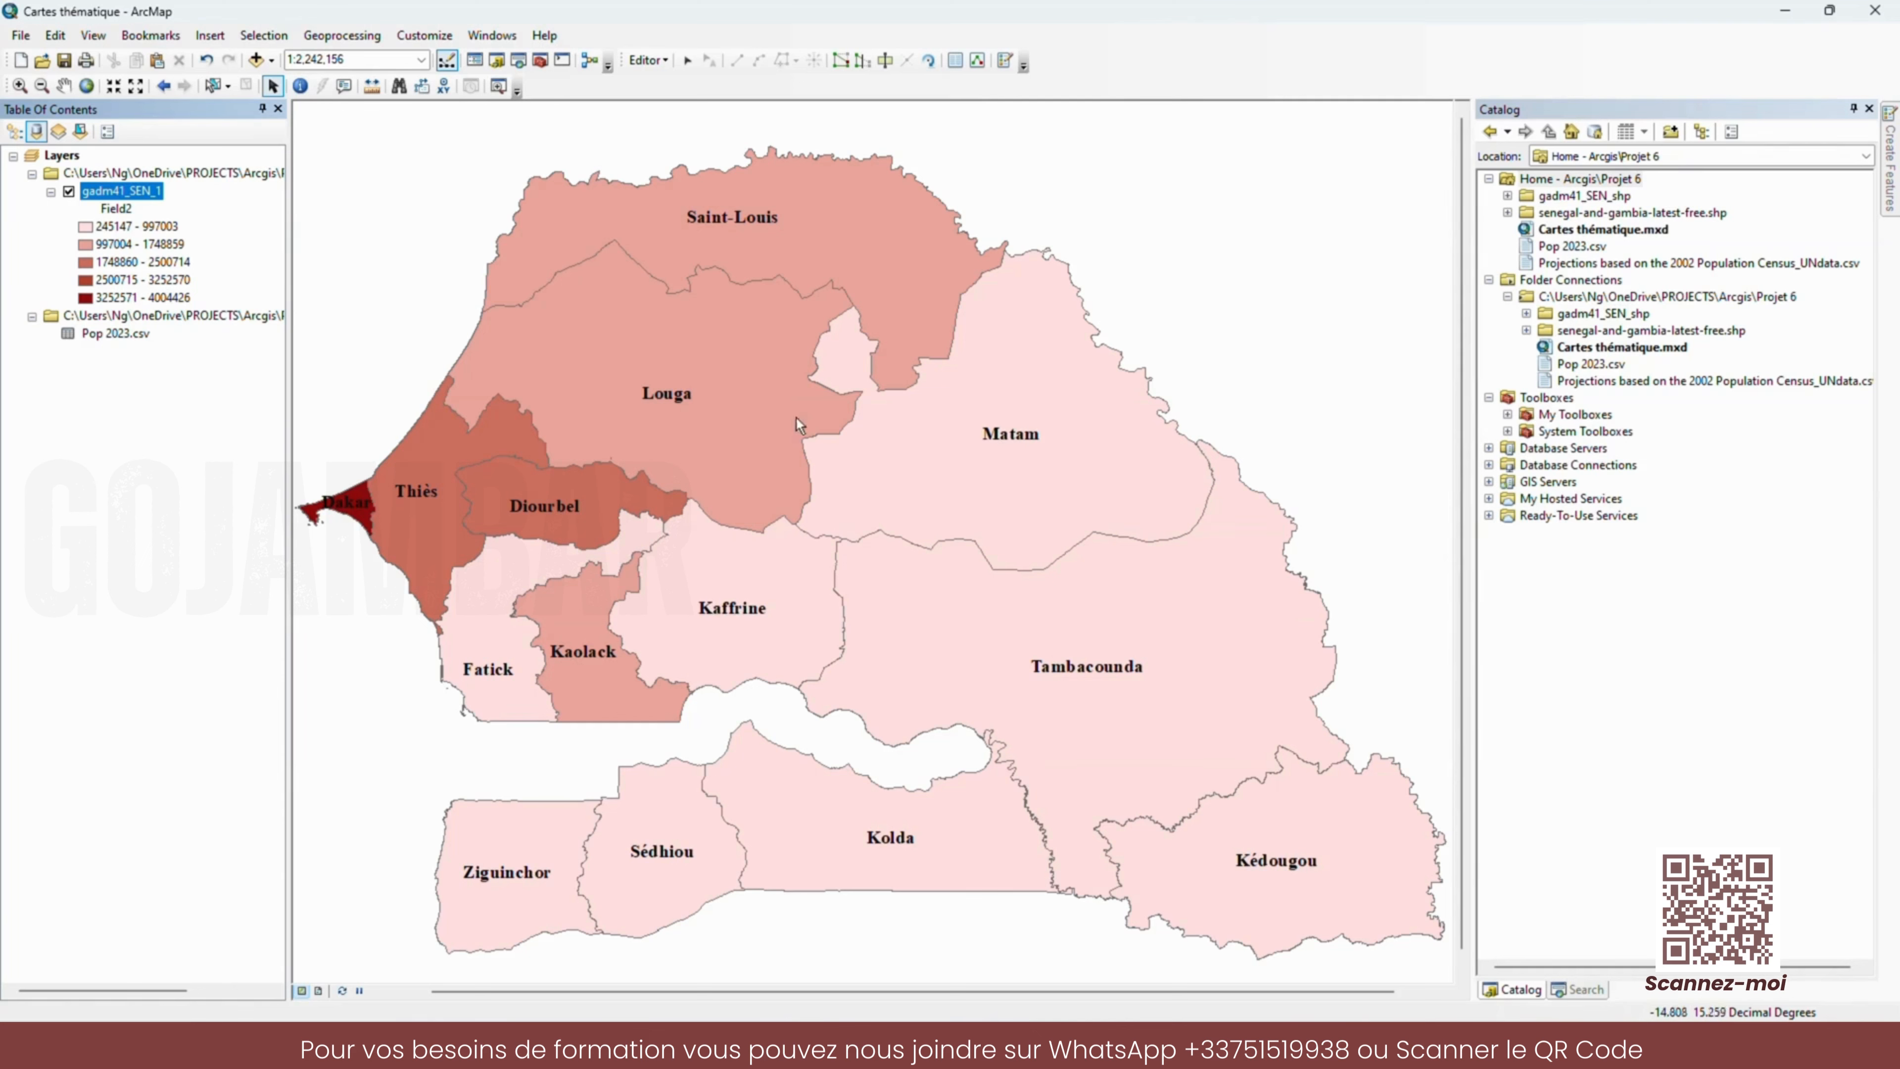
scroll(776, 474, "up", 2)
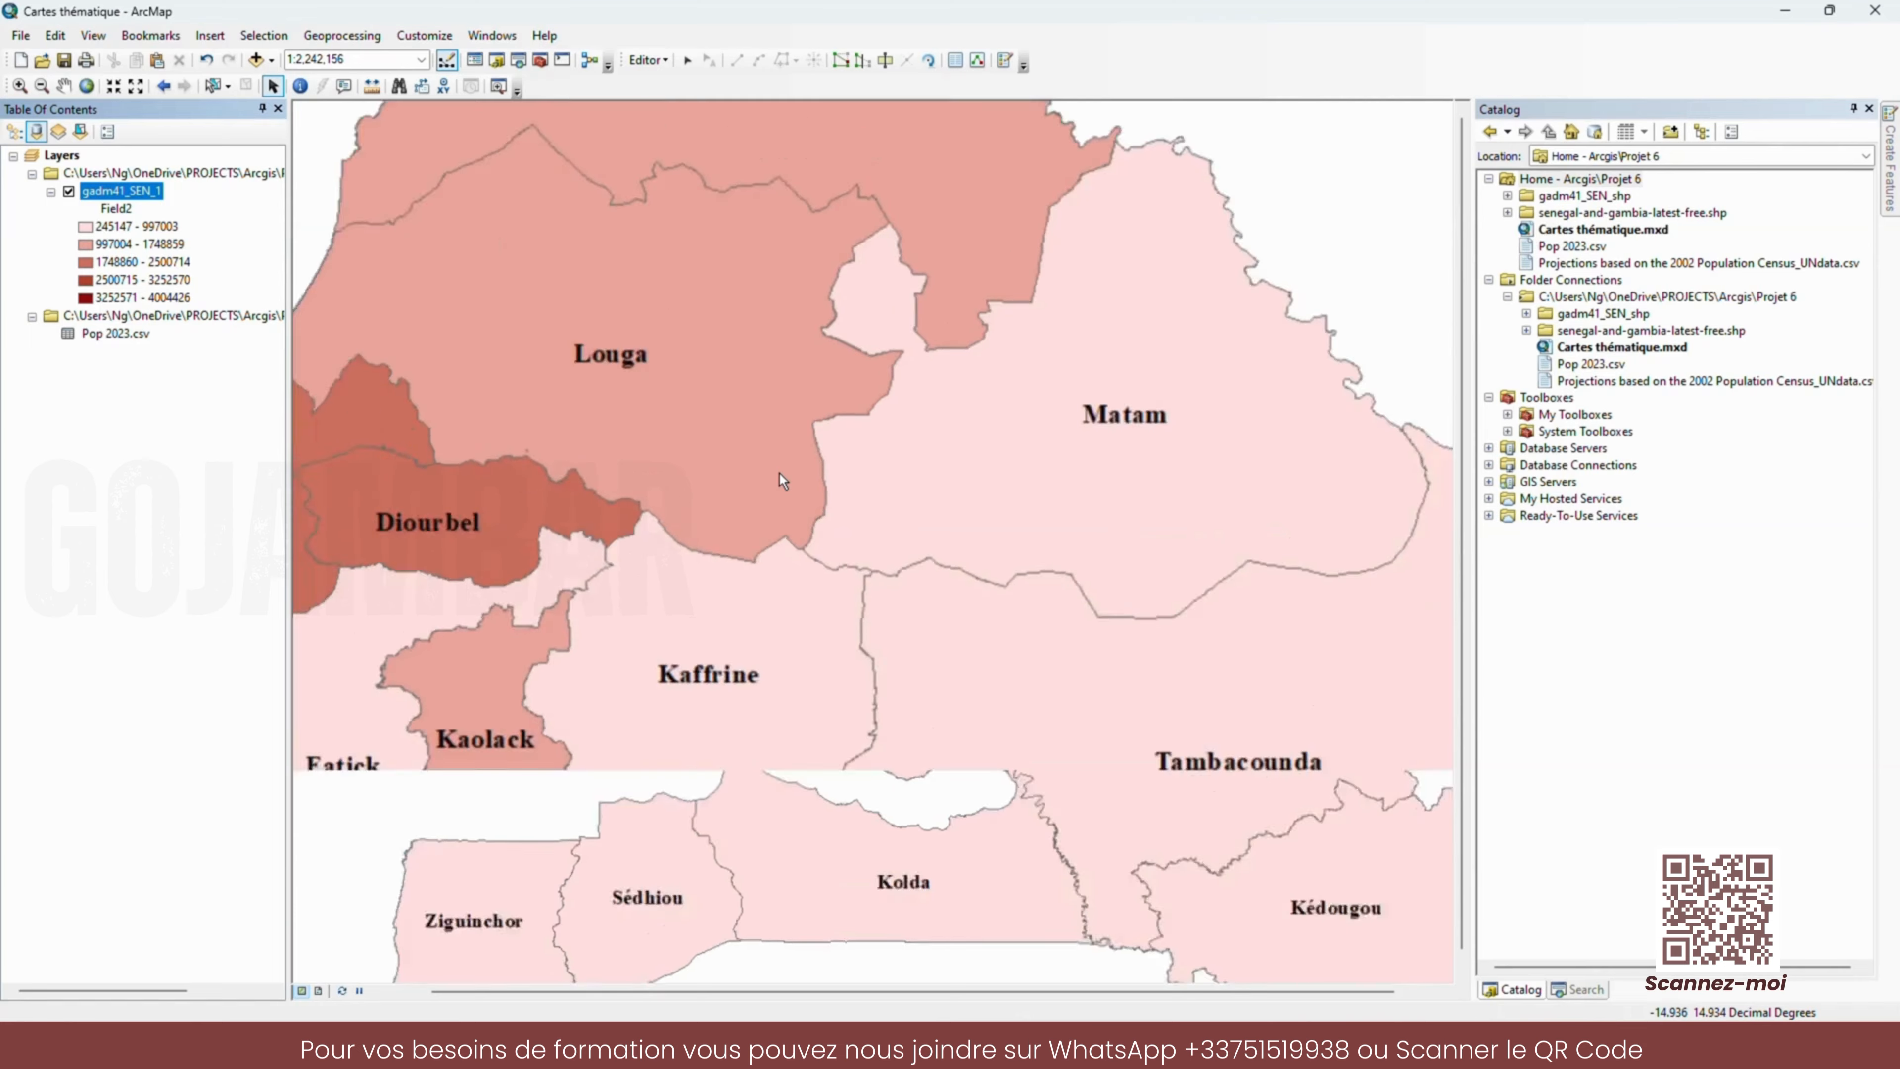
scroll(779, 474, "down", 4)
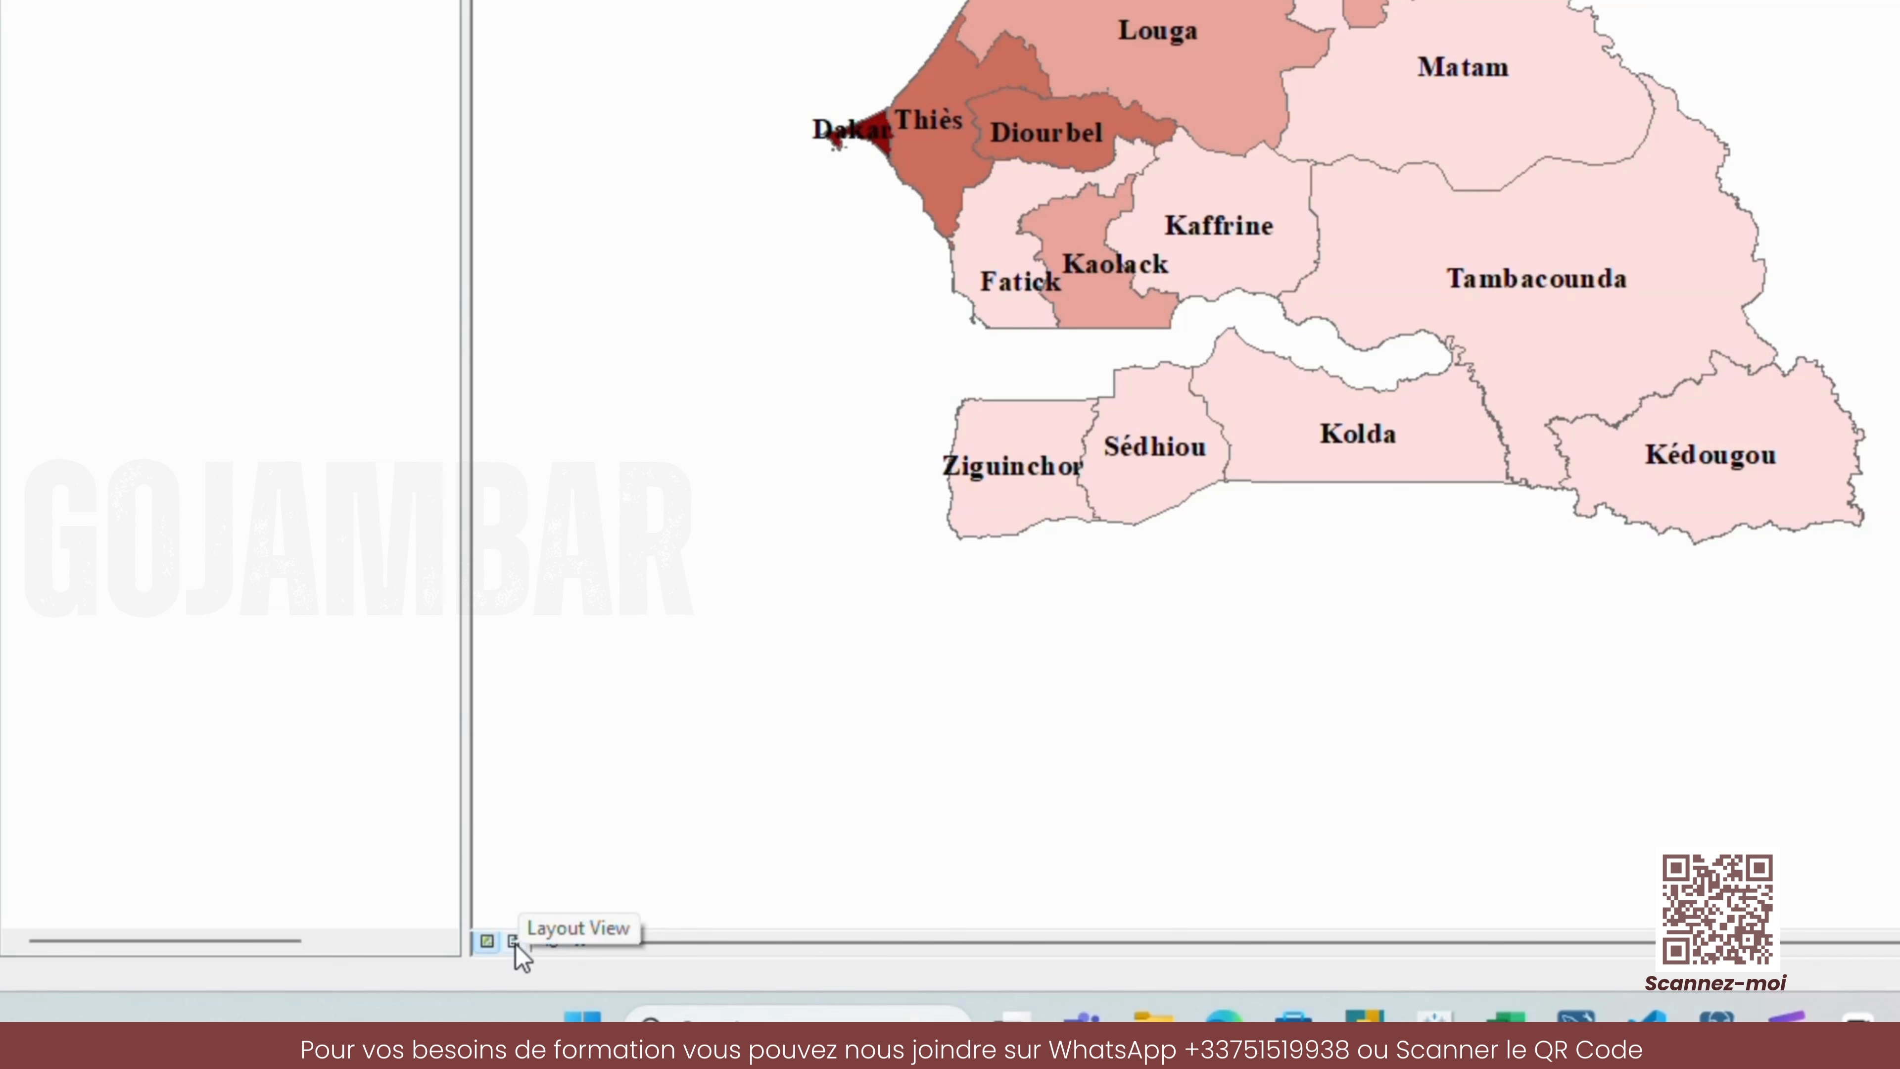
left_click(515, 942)
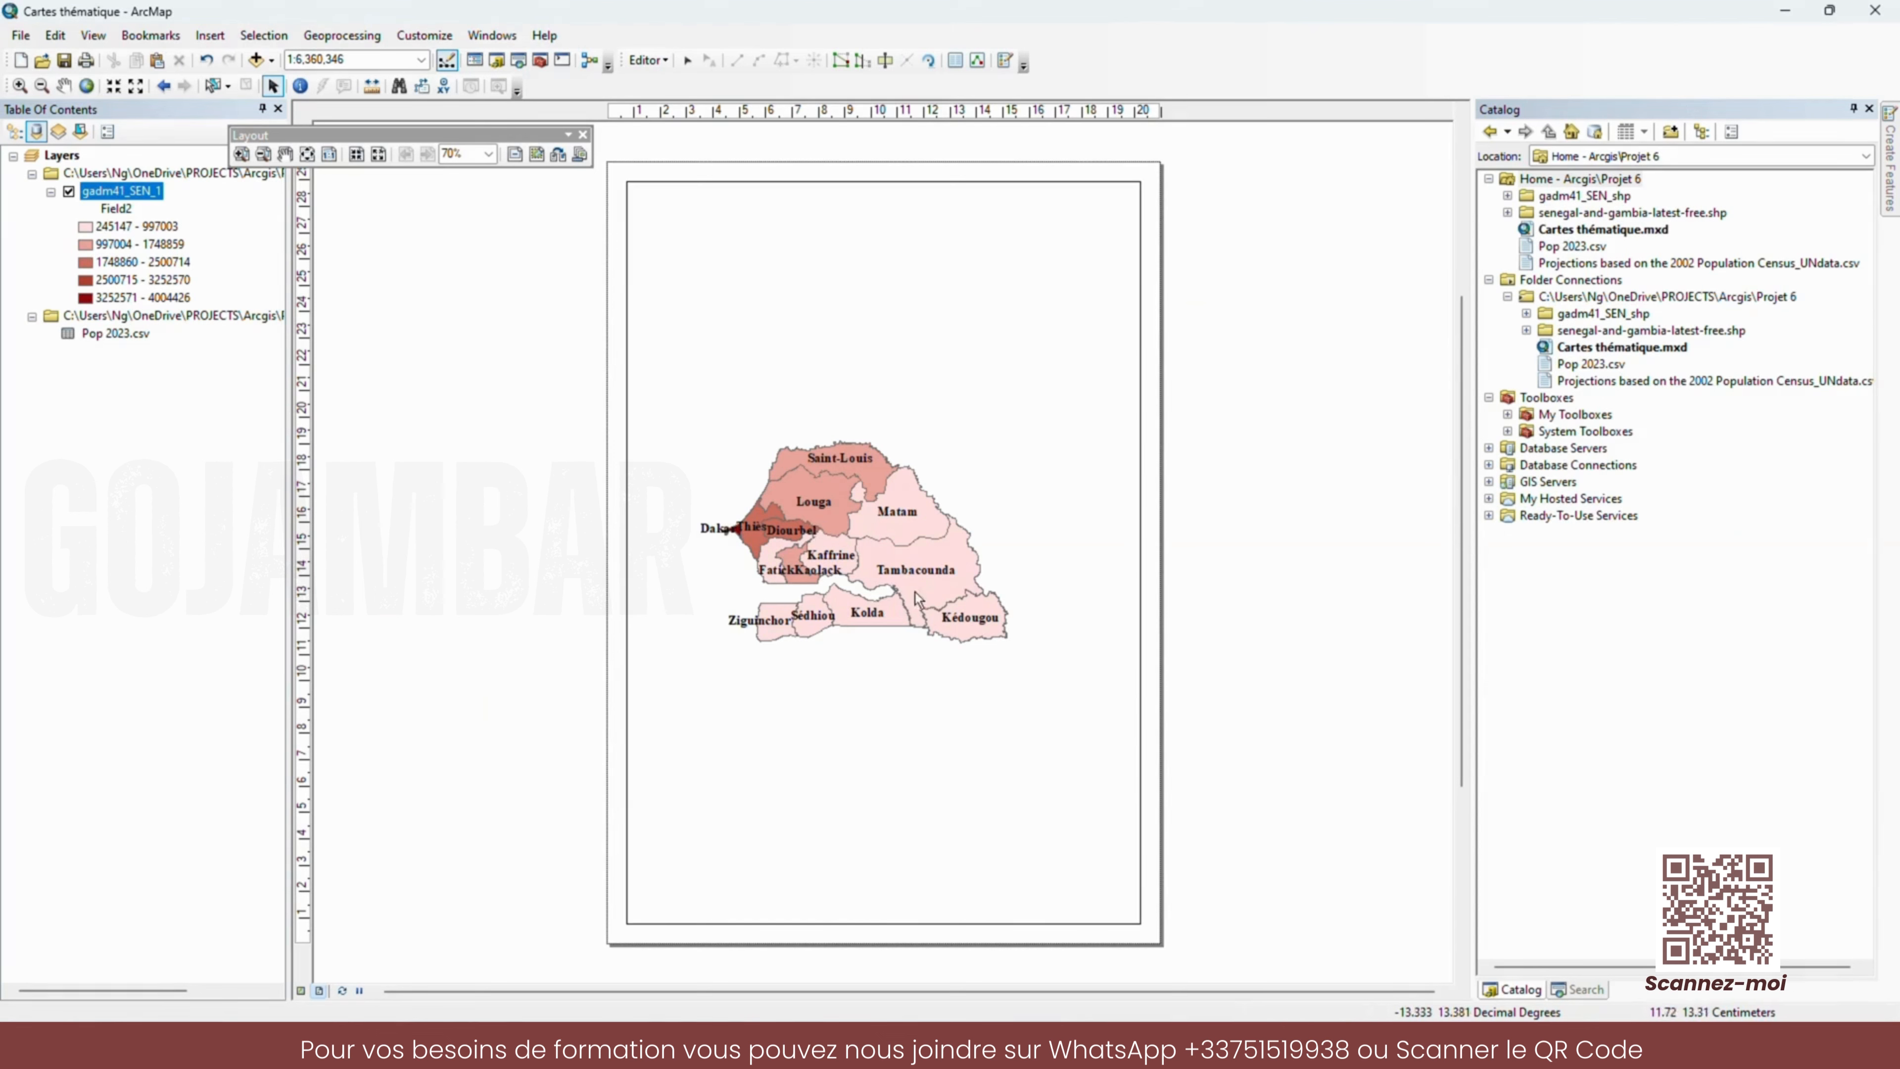
- Enlarge Senegal in the data view by zooming to a box around all its regions, and return to the page layout
left_click(302, 990)
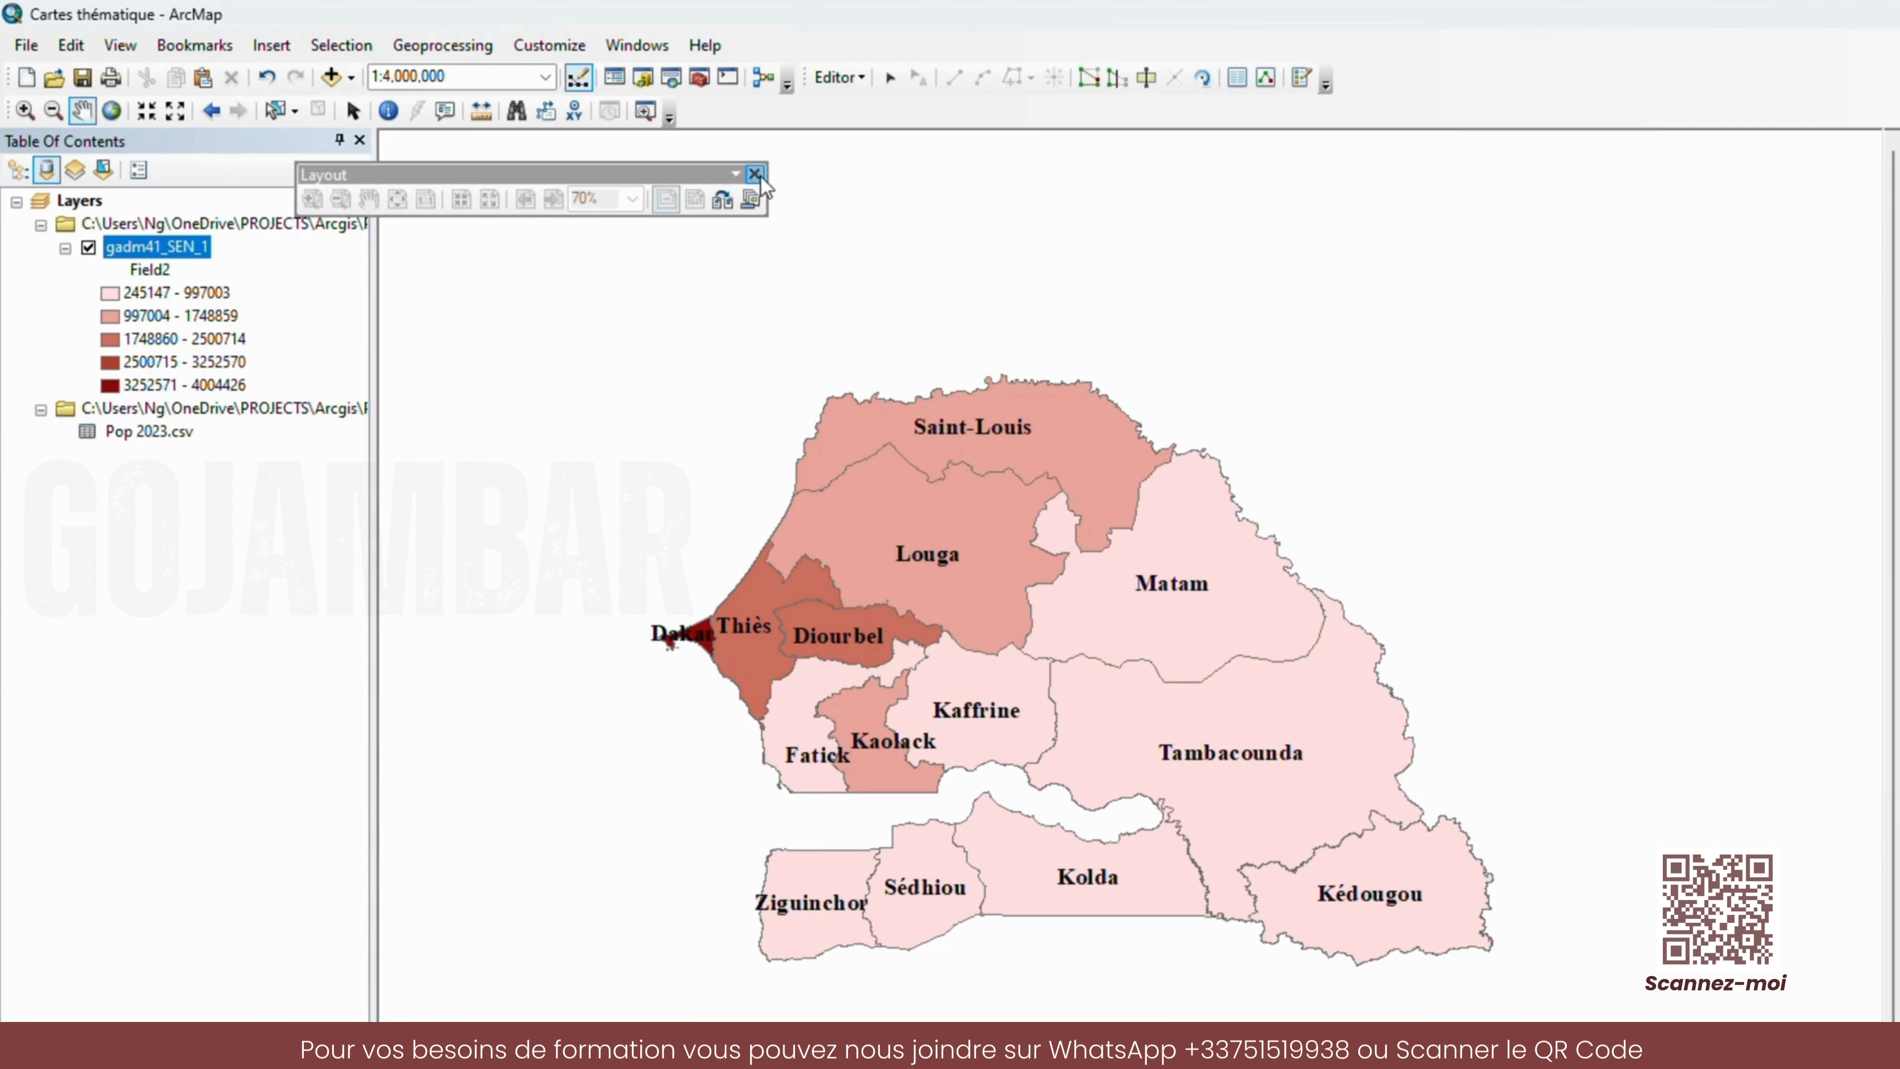
left_click(755, 174)
left_click(28, 113)
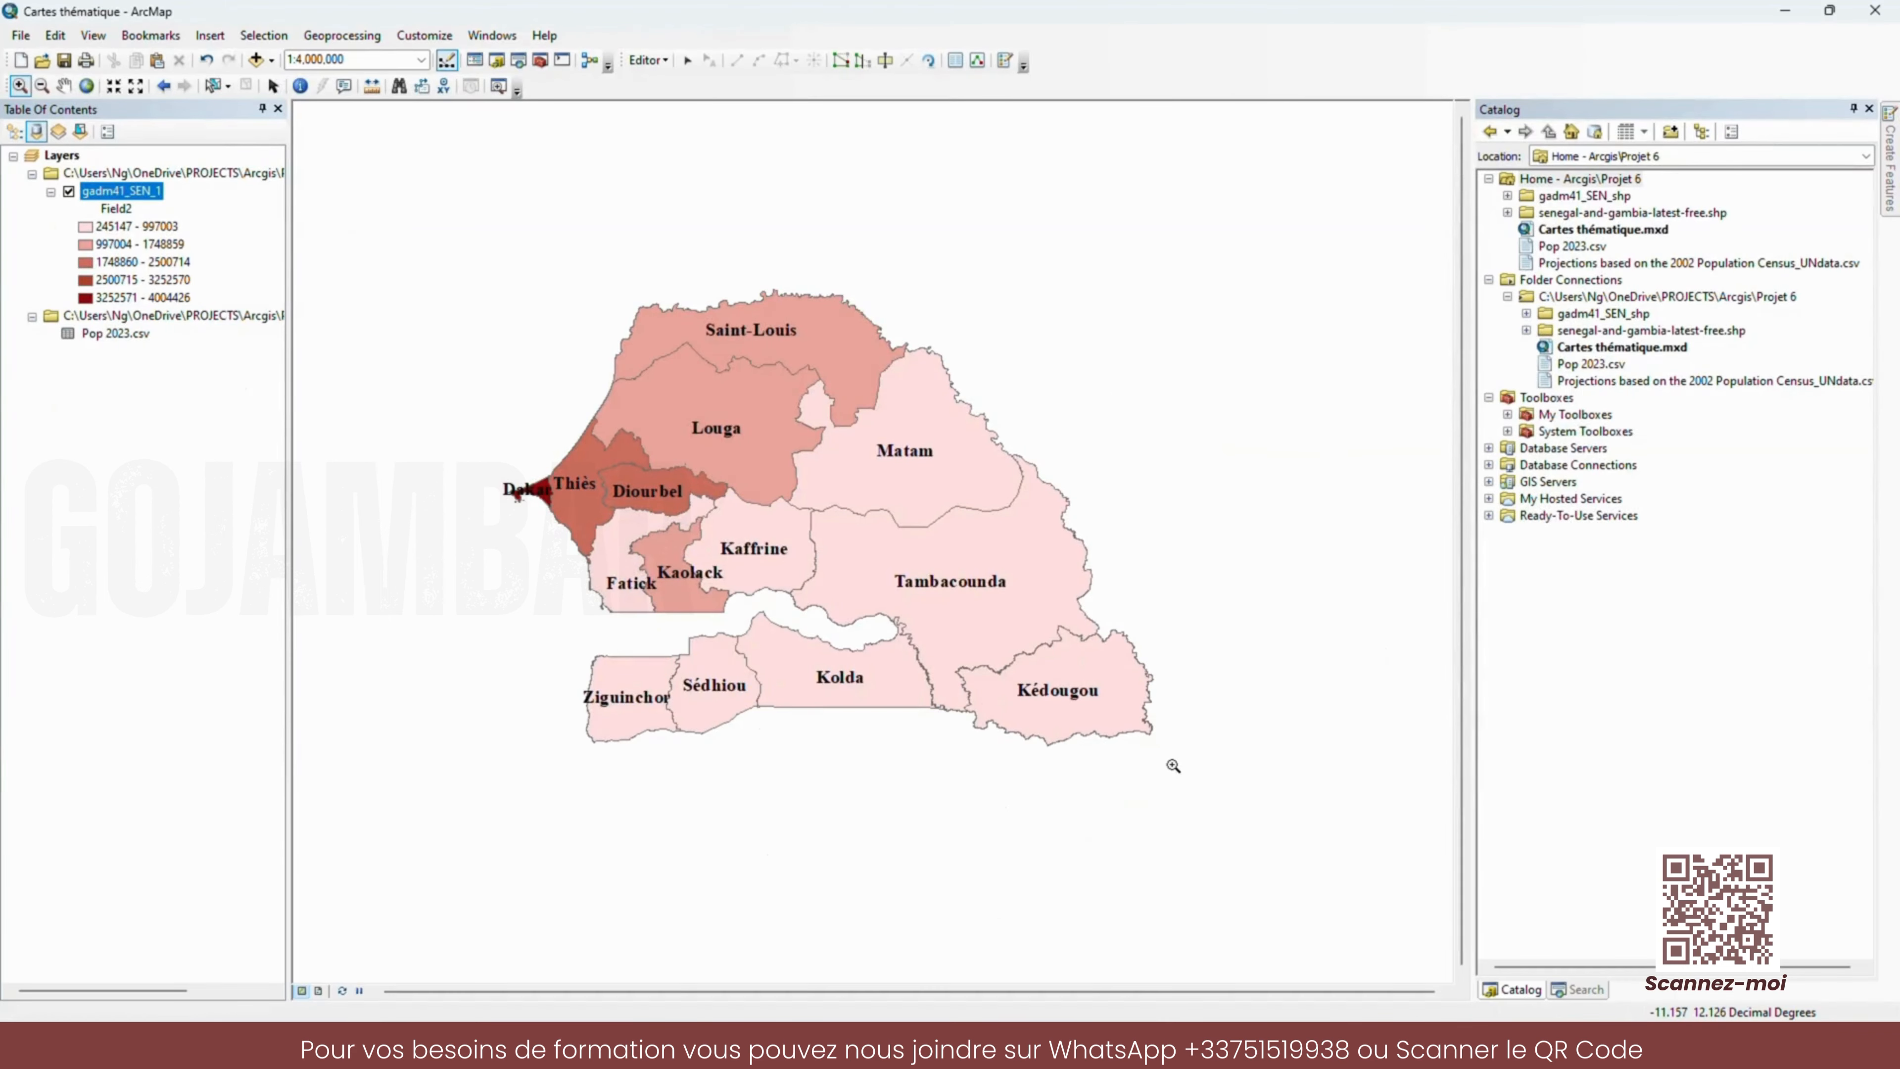
left_click_drag(1173, 766, 488, 290)
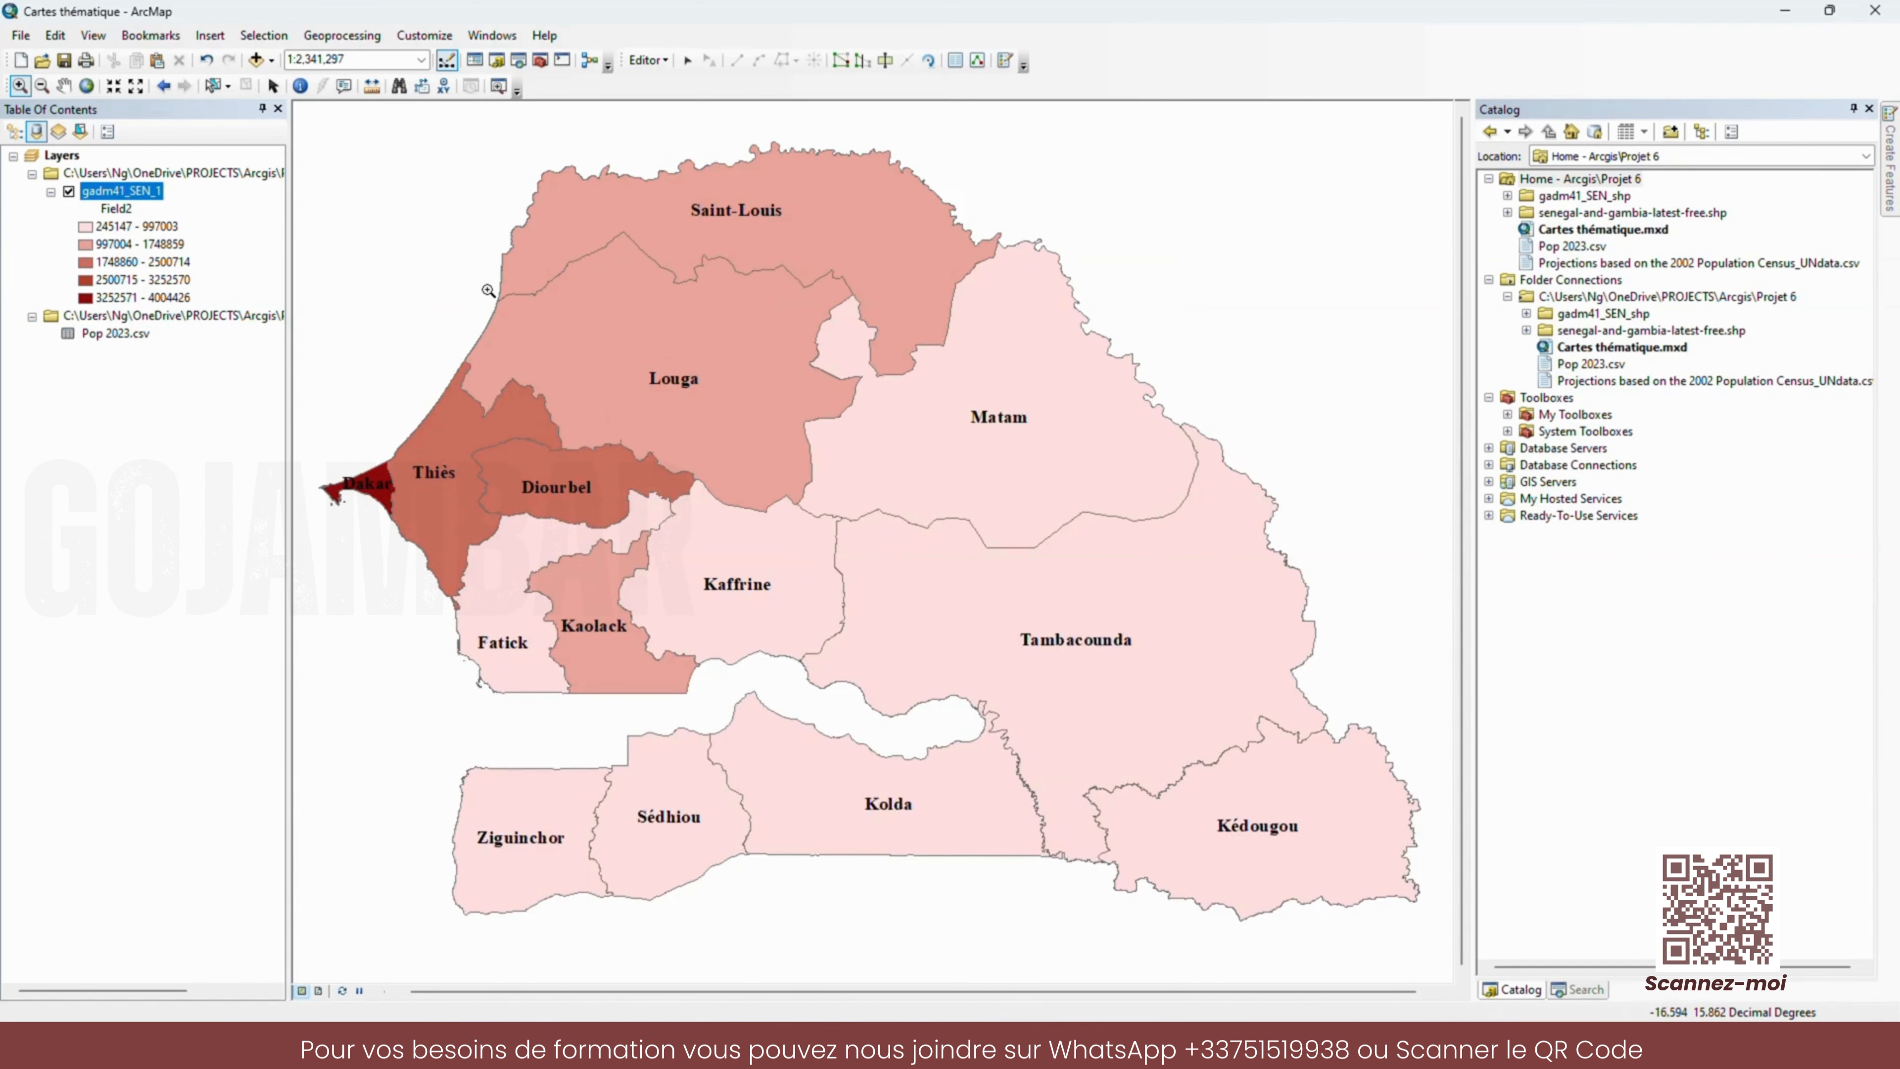
left_click(319, 990)
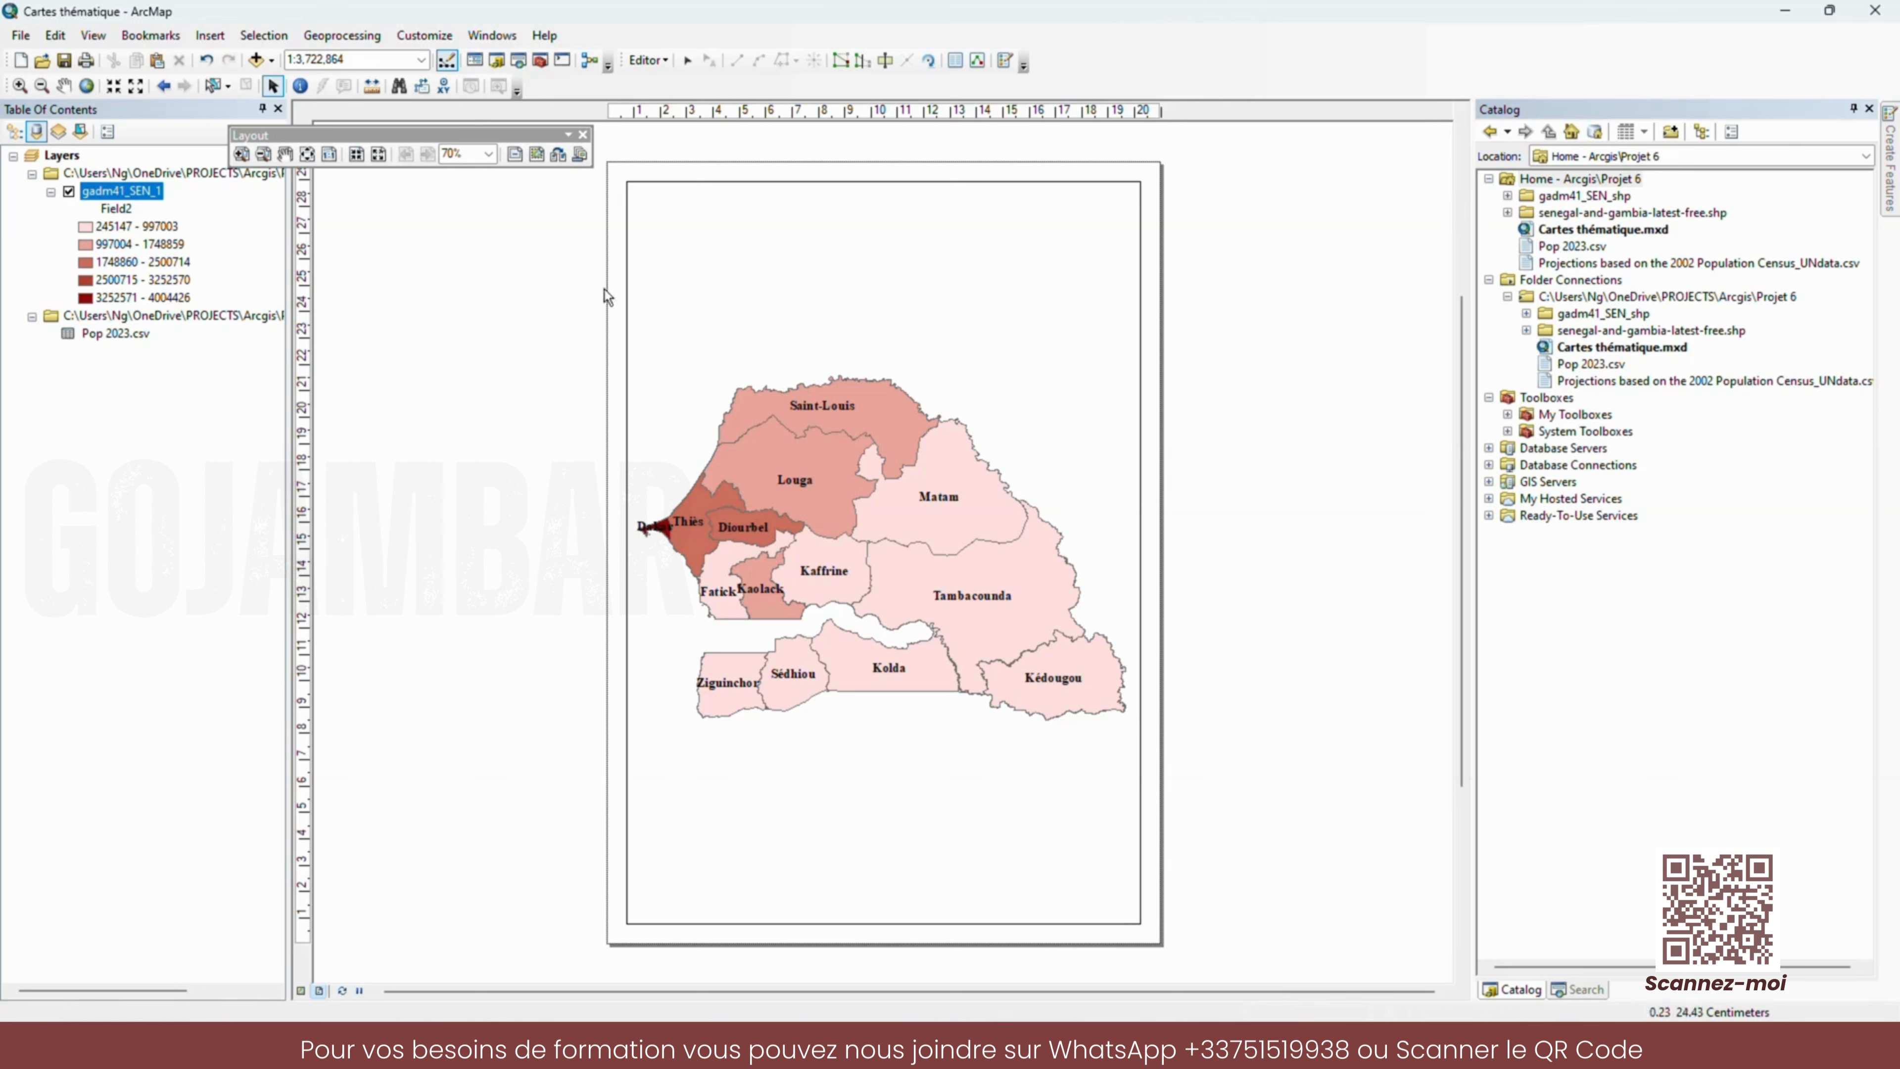
- Insert a one-column legend for gadm41_SEN_1 and place it below the map in the page's lower-left corner
left_click(210, 37)
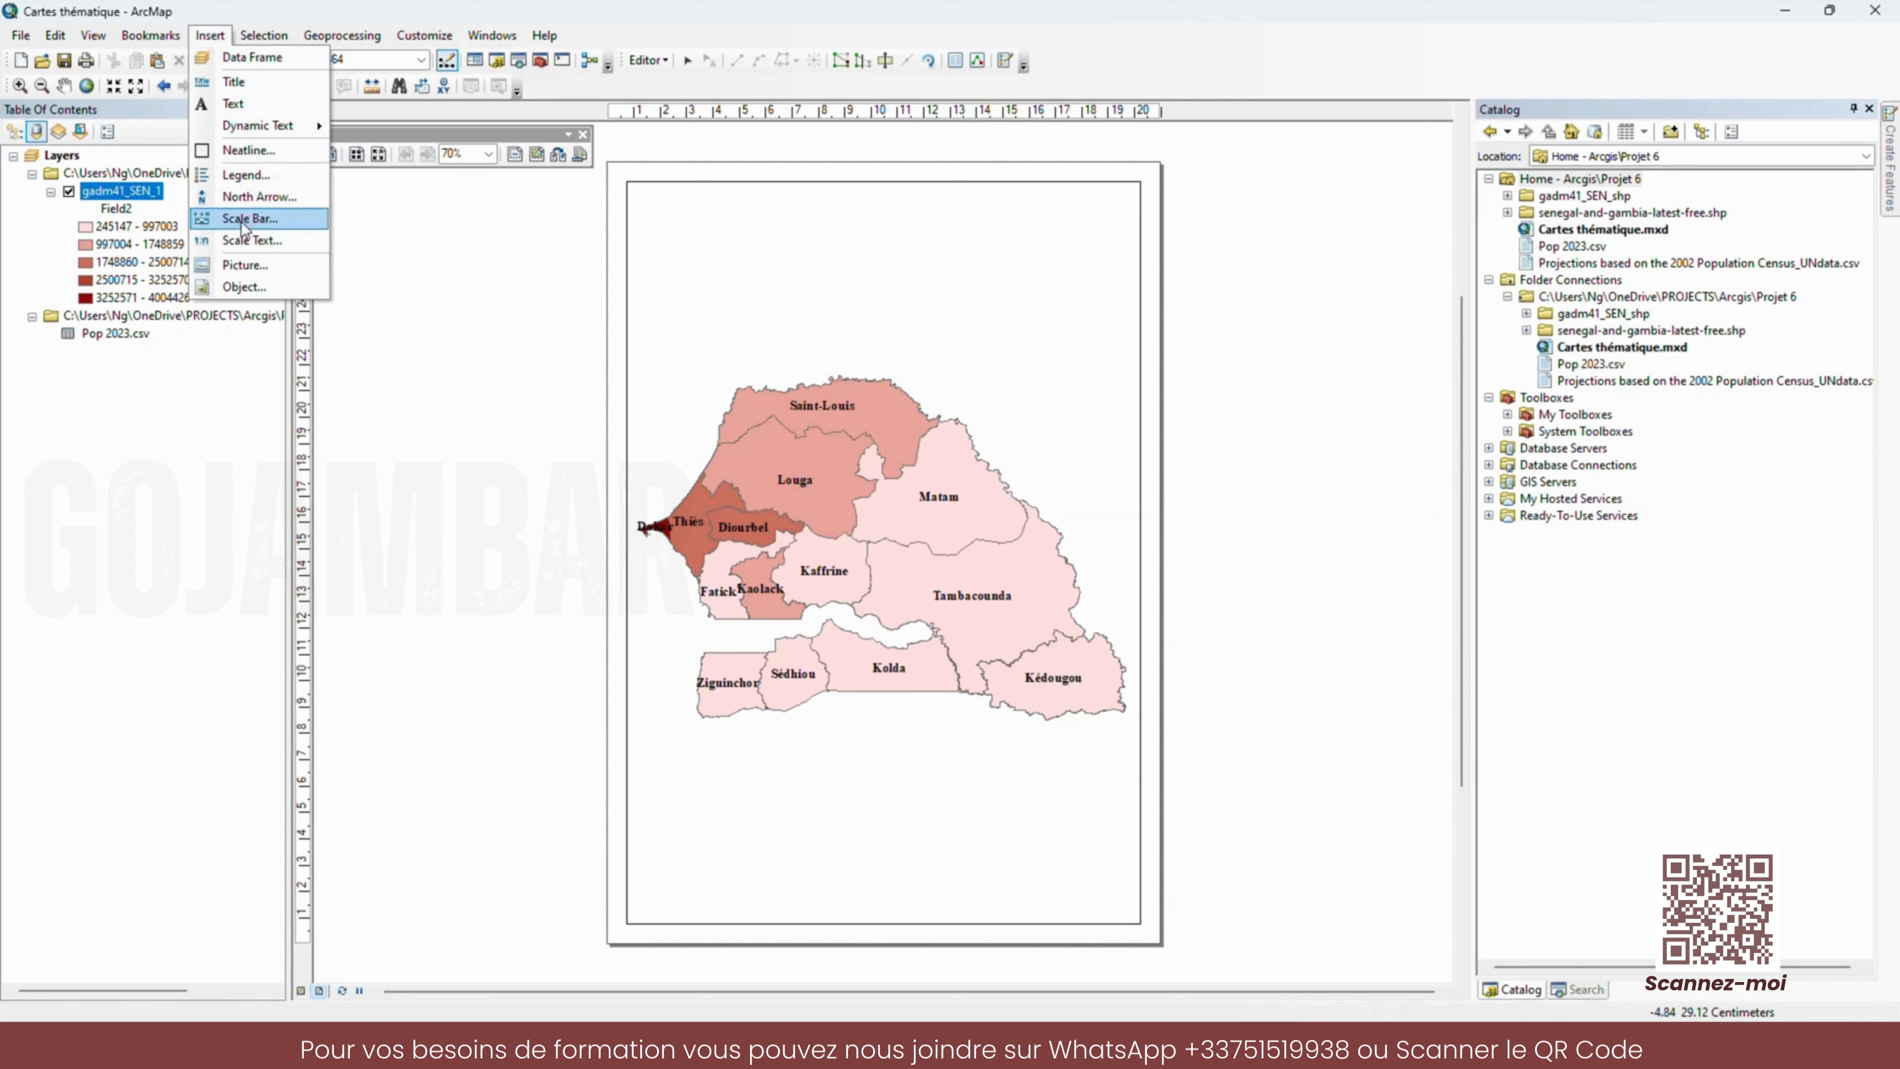
left_click(234, 177)
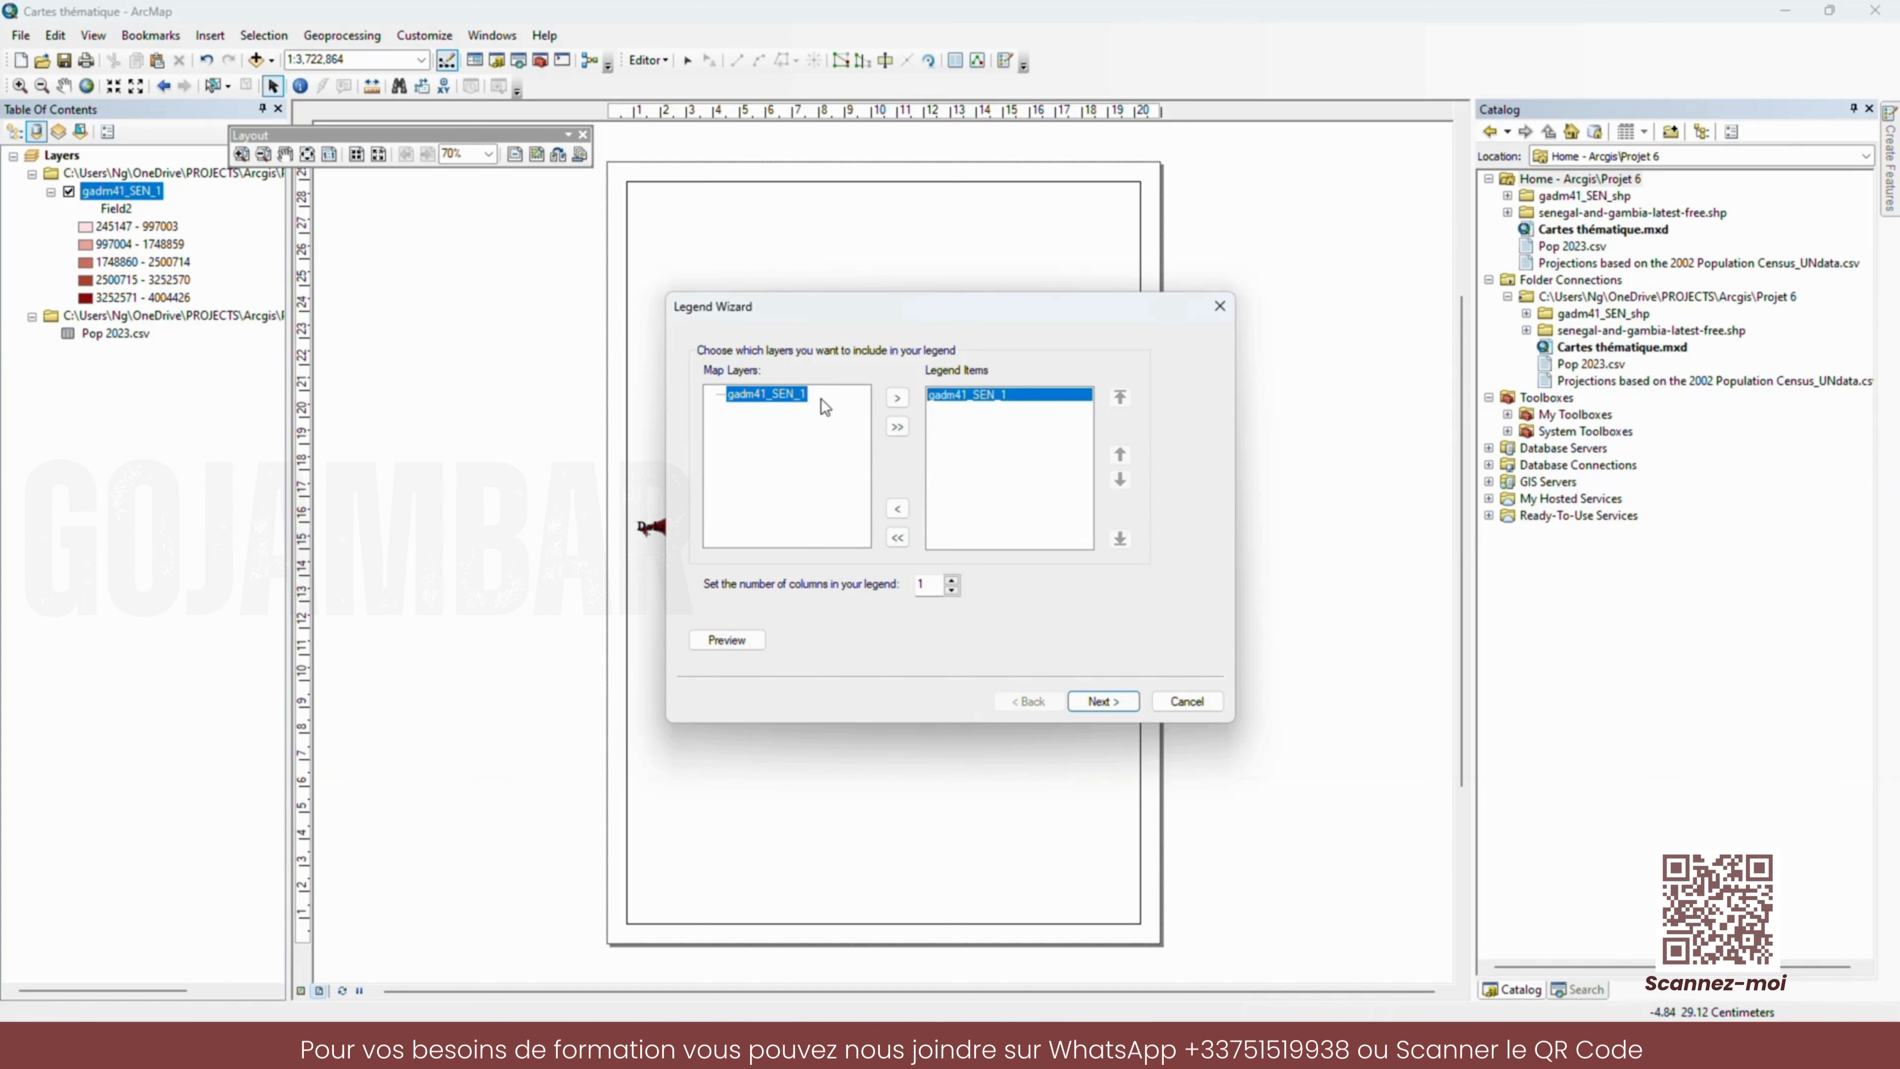
left_click(1102, 701)
left_click(722, 641)
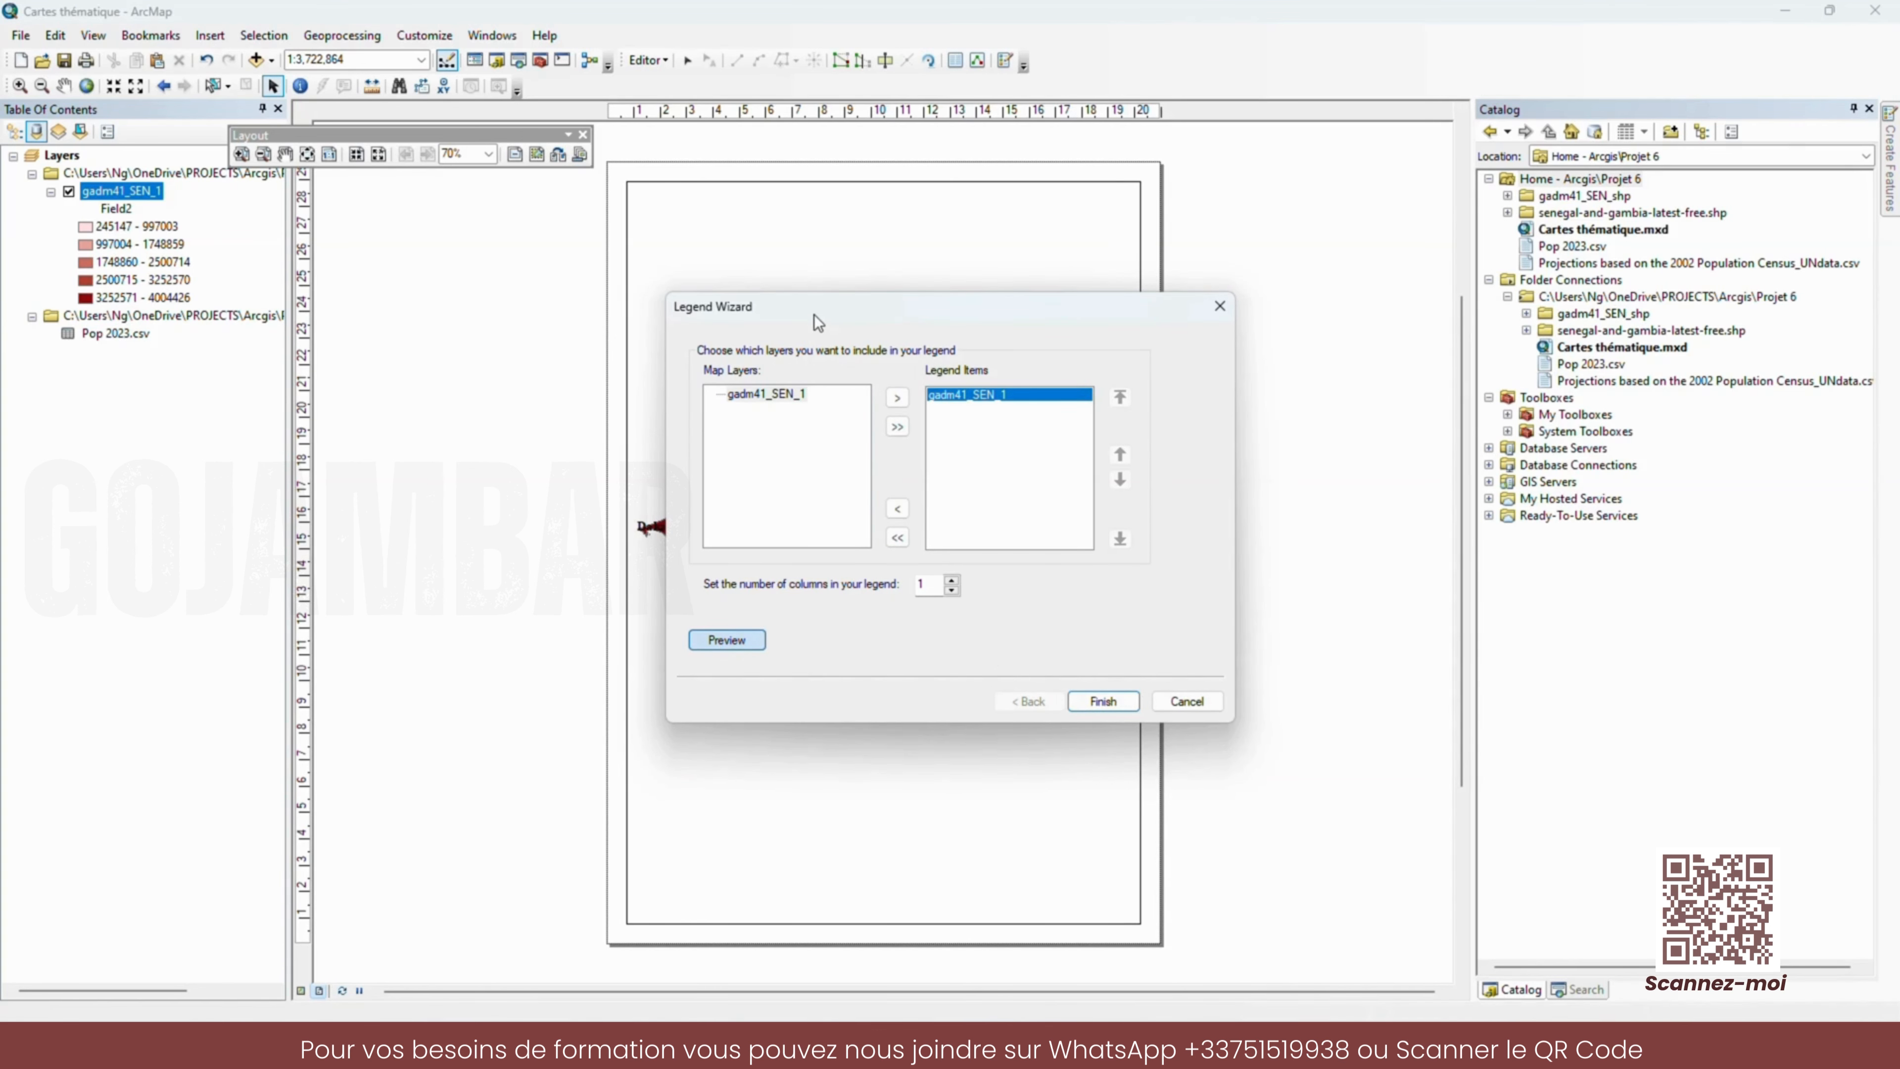
mouse_move(813, 317)
left_mouse_down()
mouse_move(1195, 484)
mouse_move(1065, 282)
left_mouse_up()
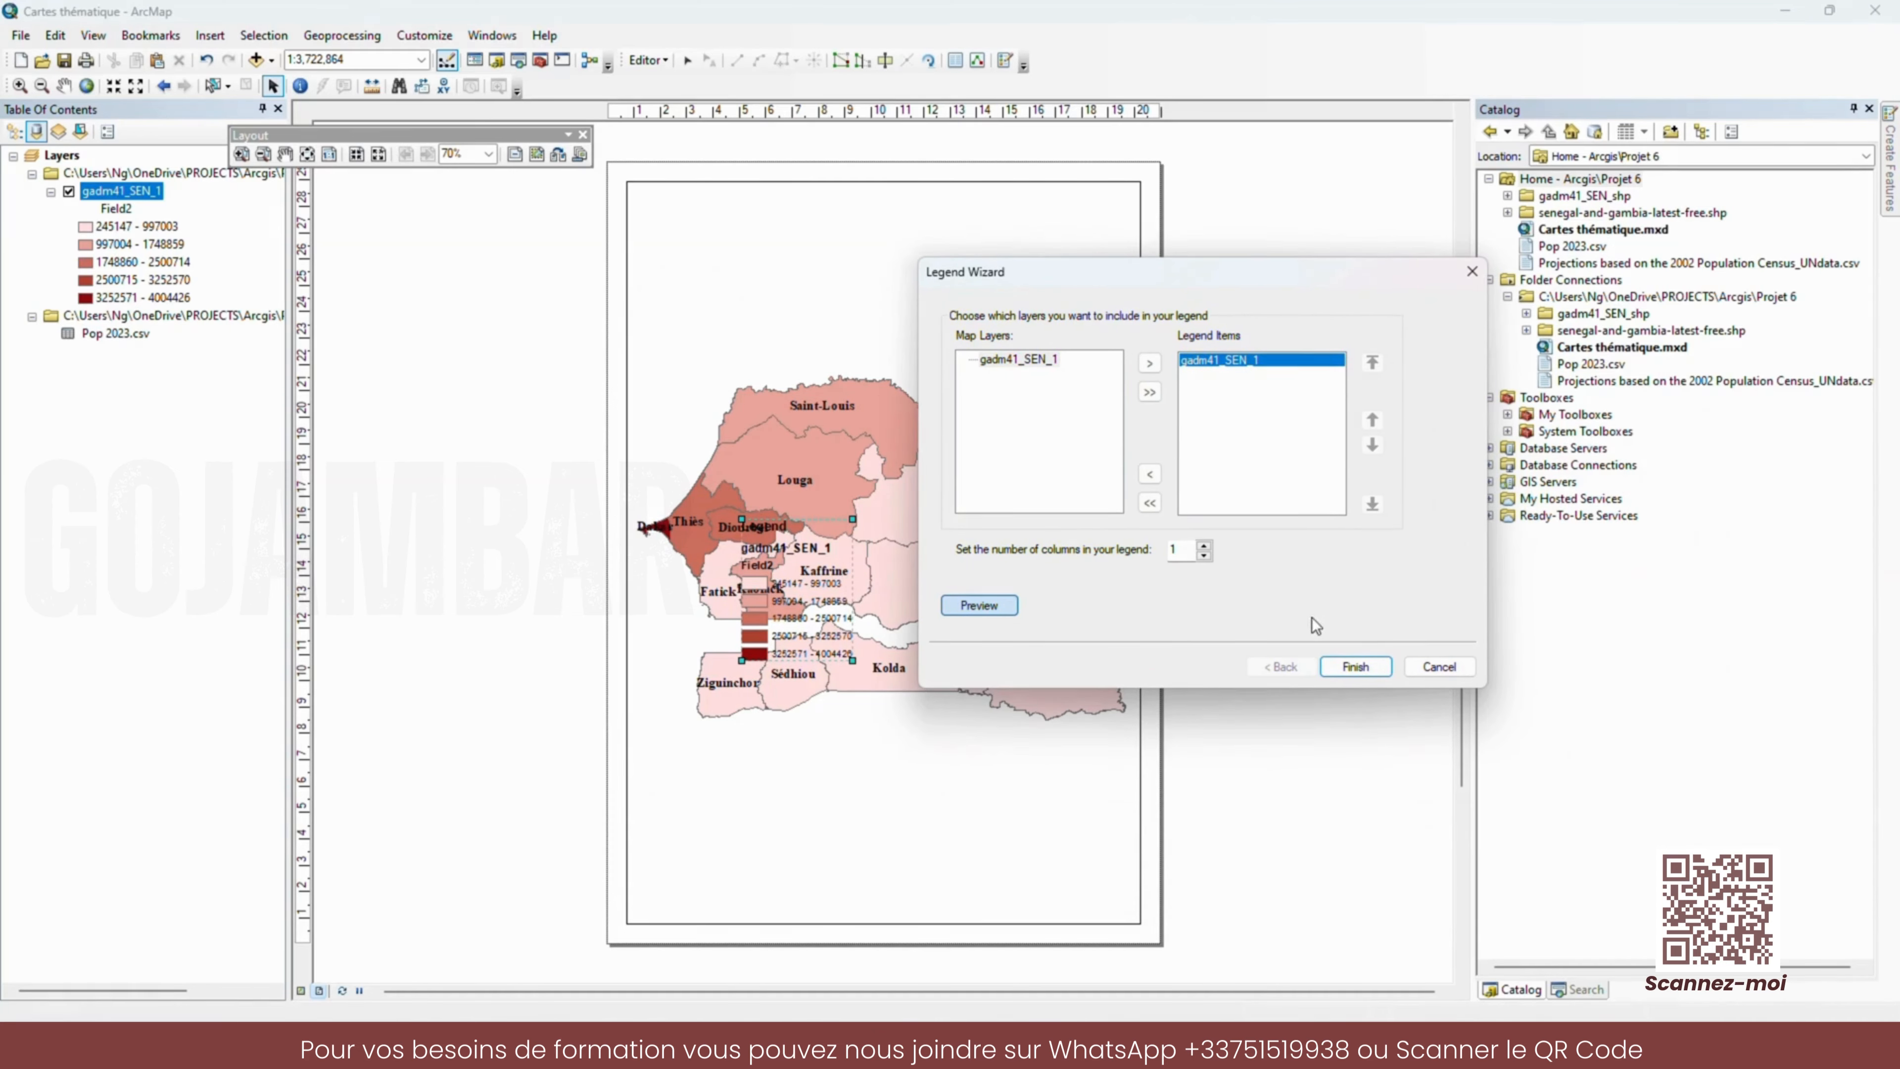
left_click(1353, 667)
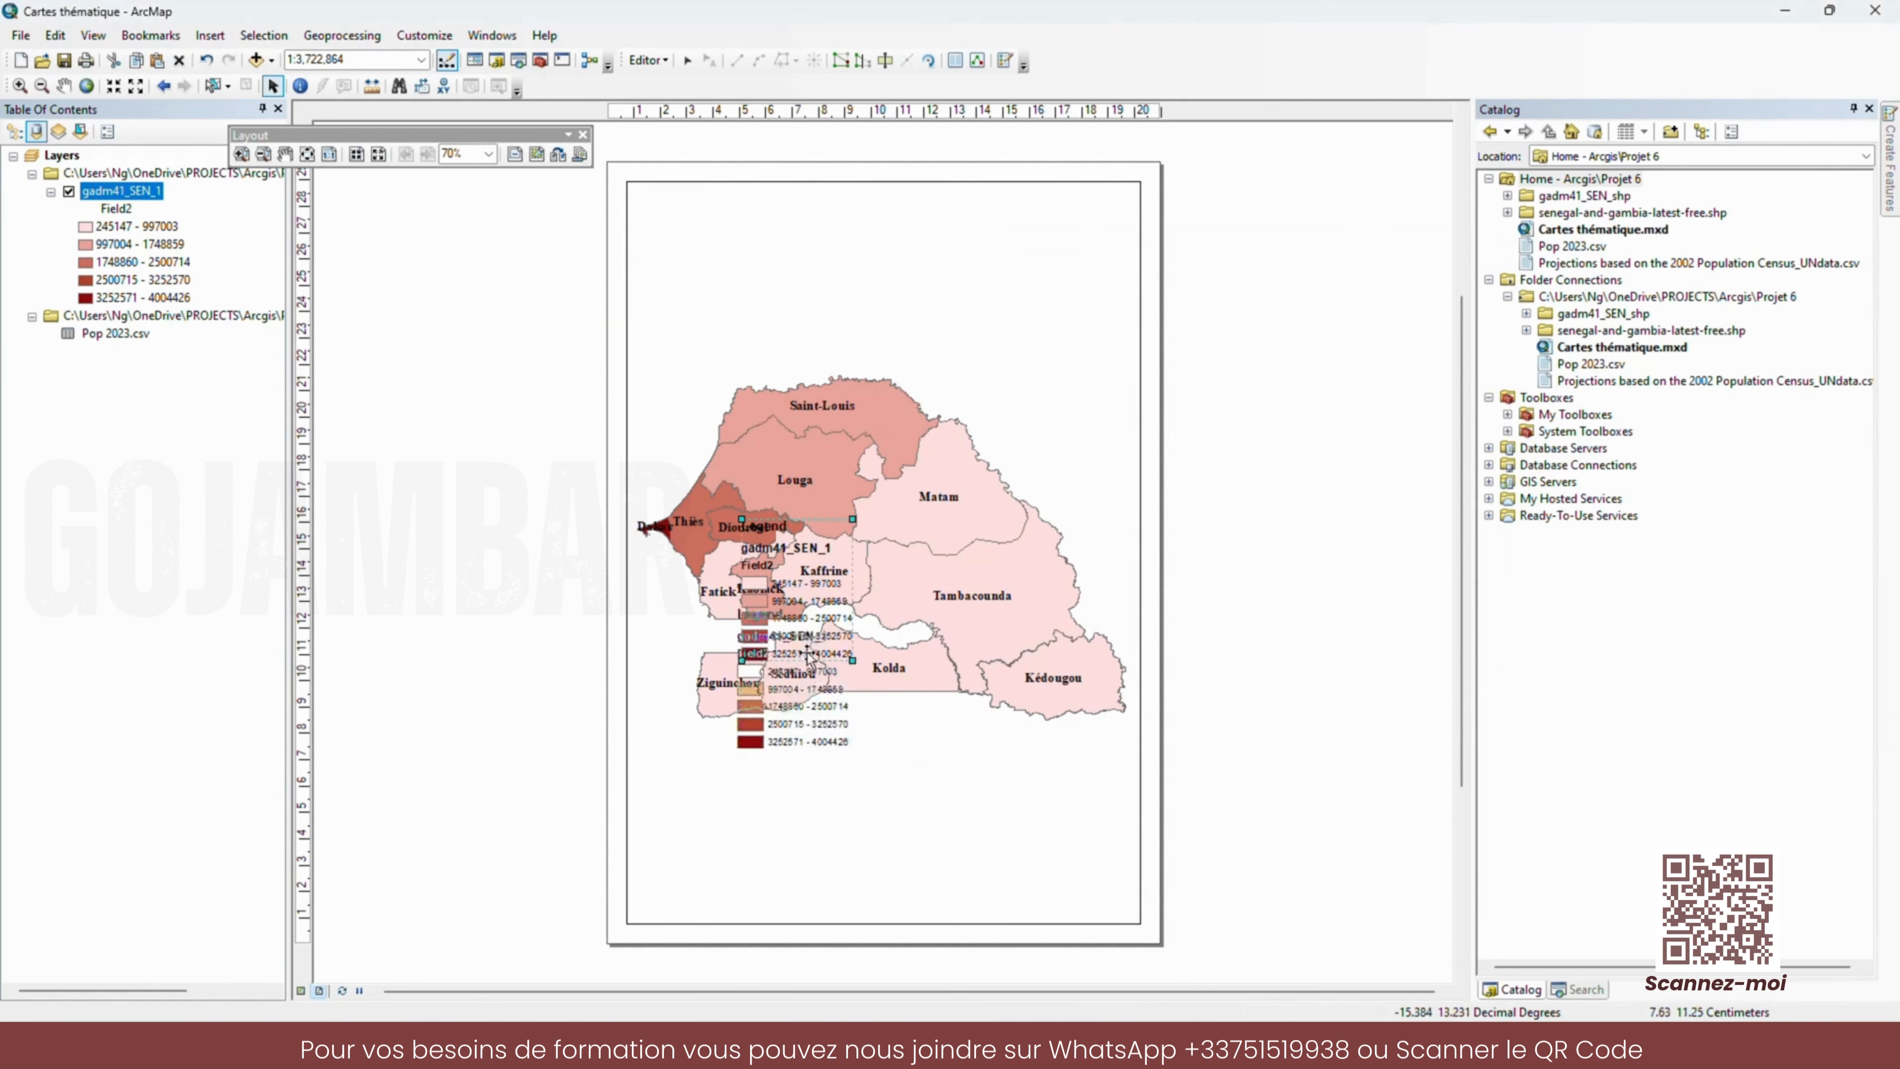
left_click_drag(807, 653, 712, 793)
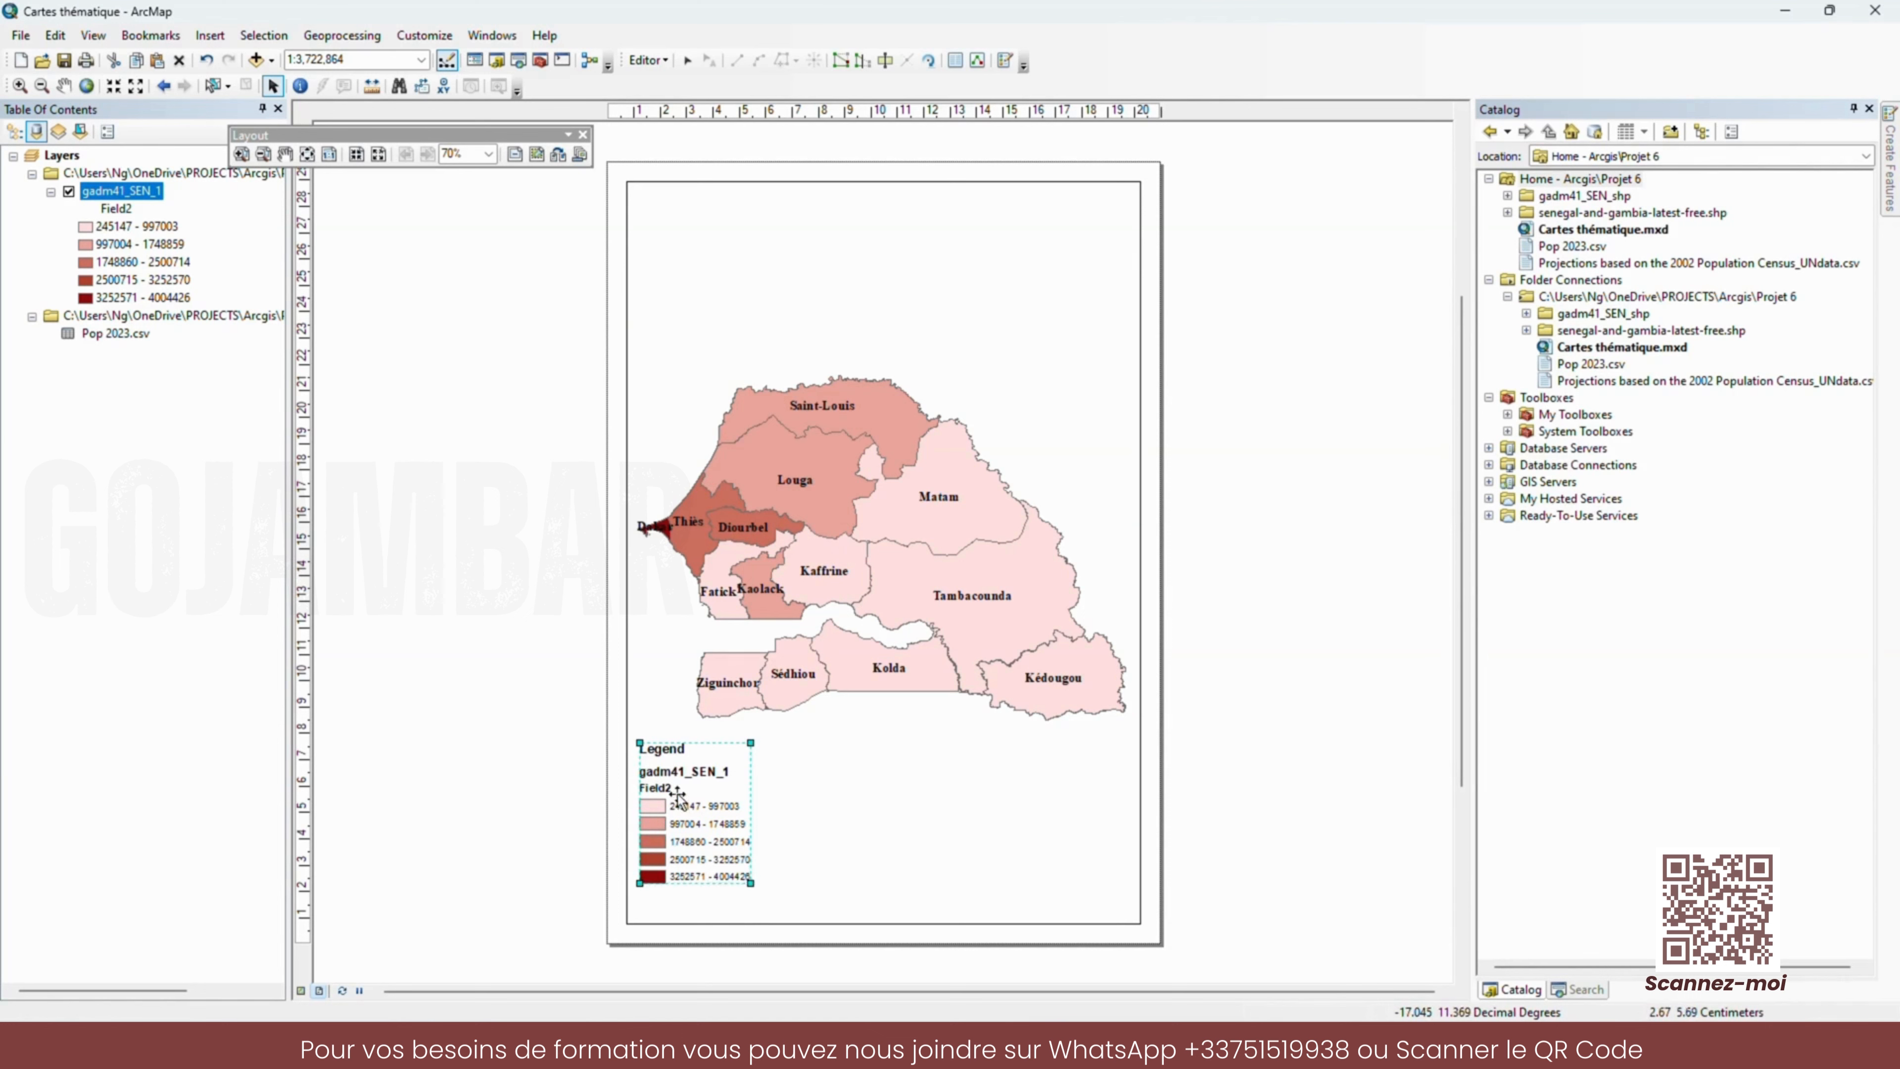
left_click_drag(677, 793, 678, 806)
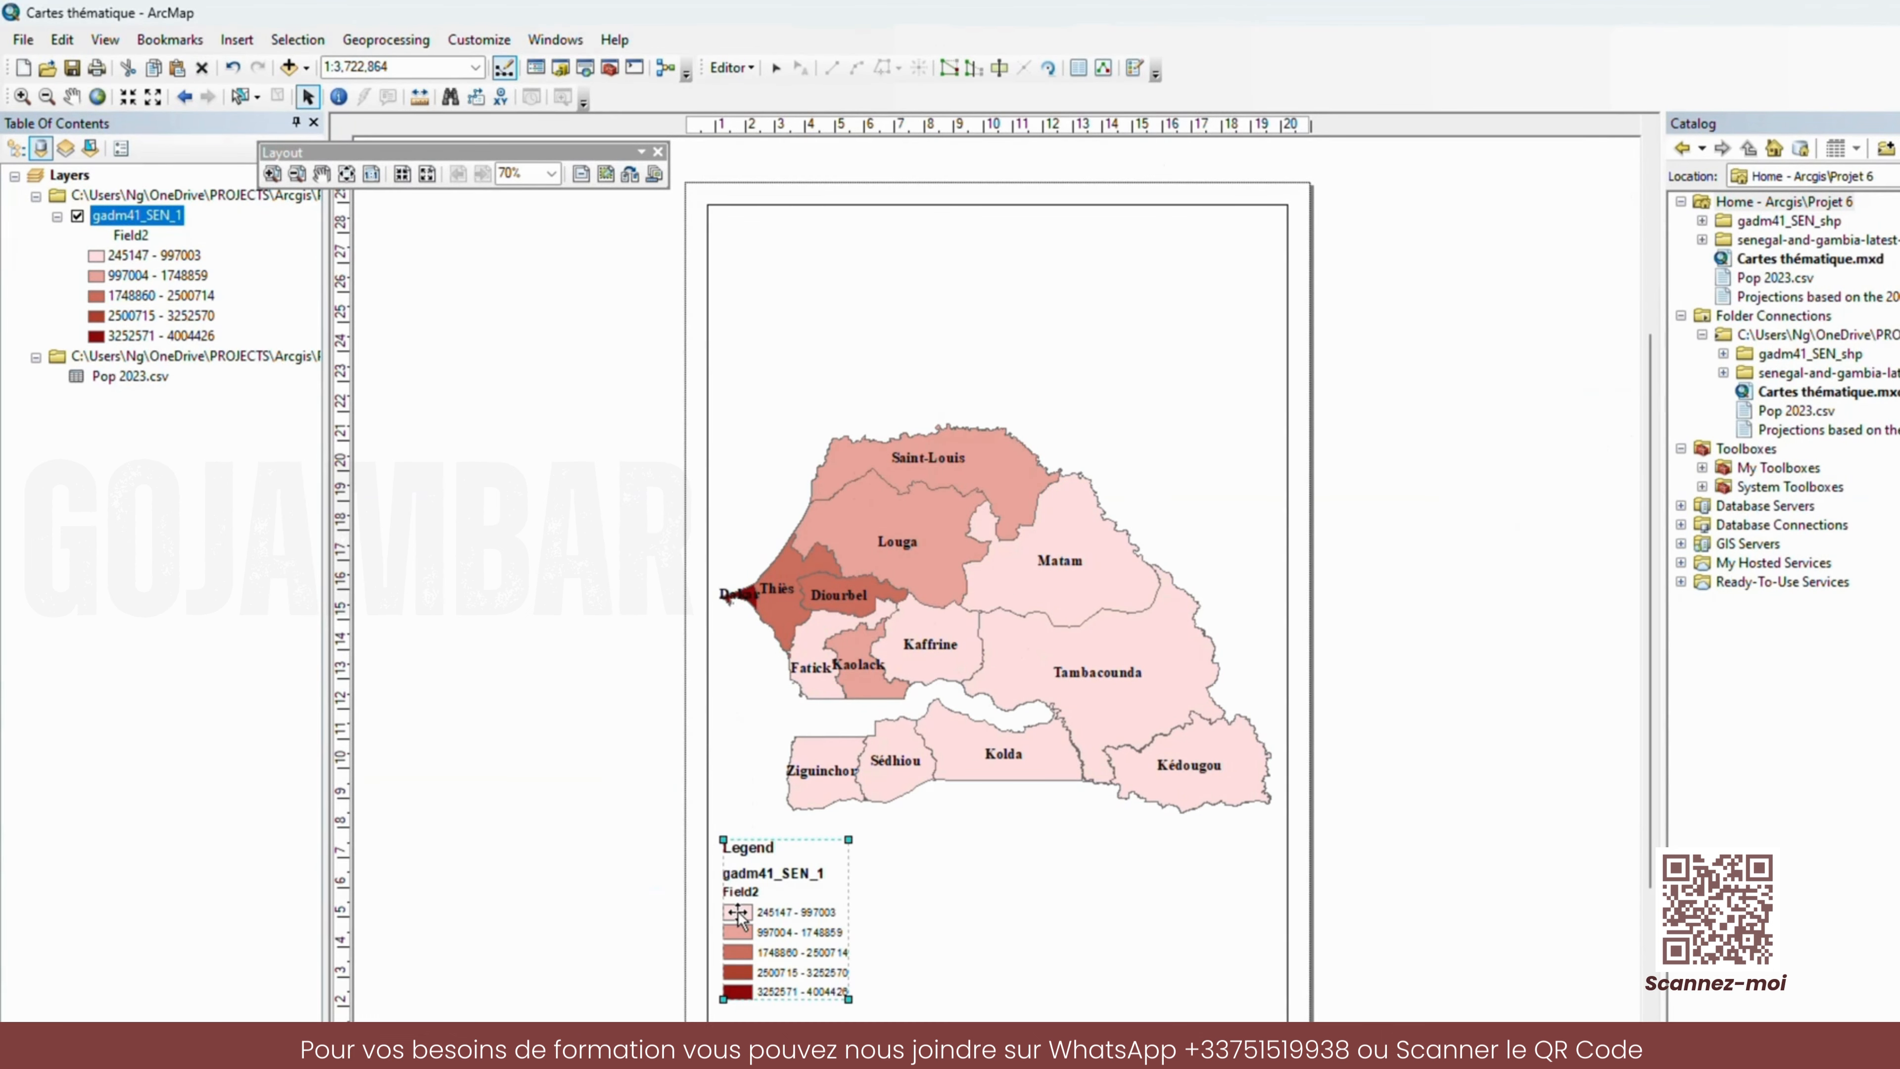
- Set the legend's title to "Population par region 2023" and apply it
double_click(767, 898)
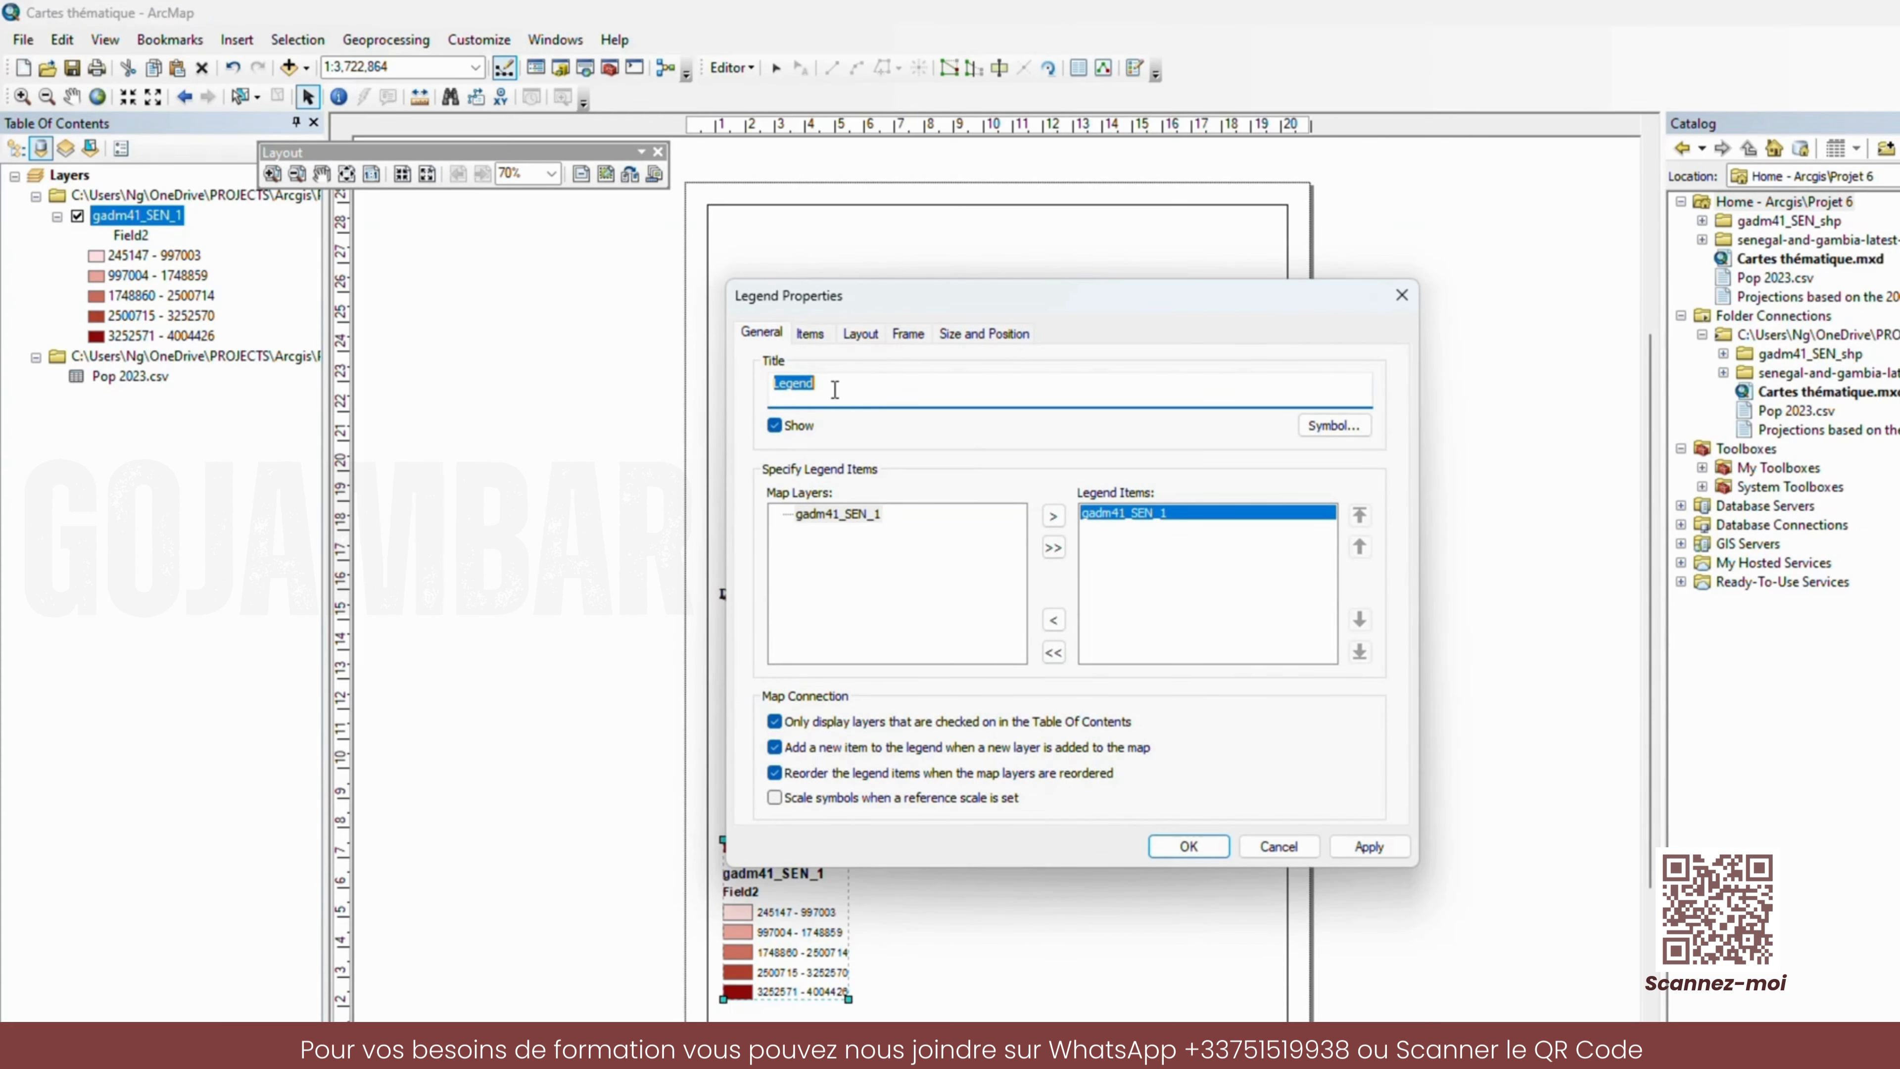
type("Population par region 2023")
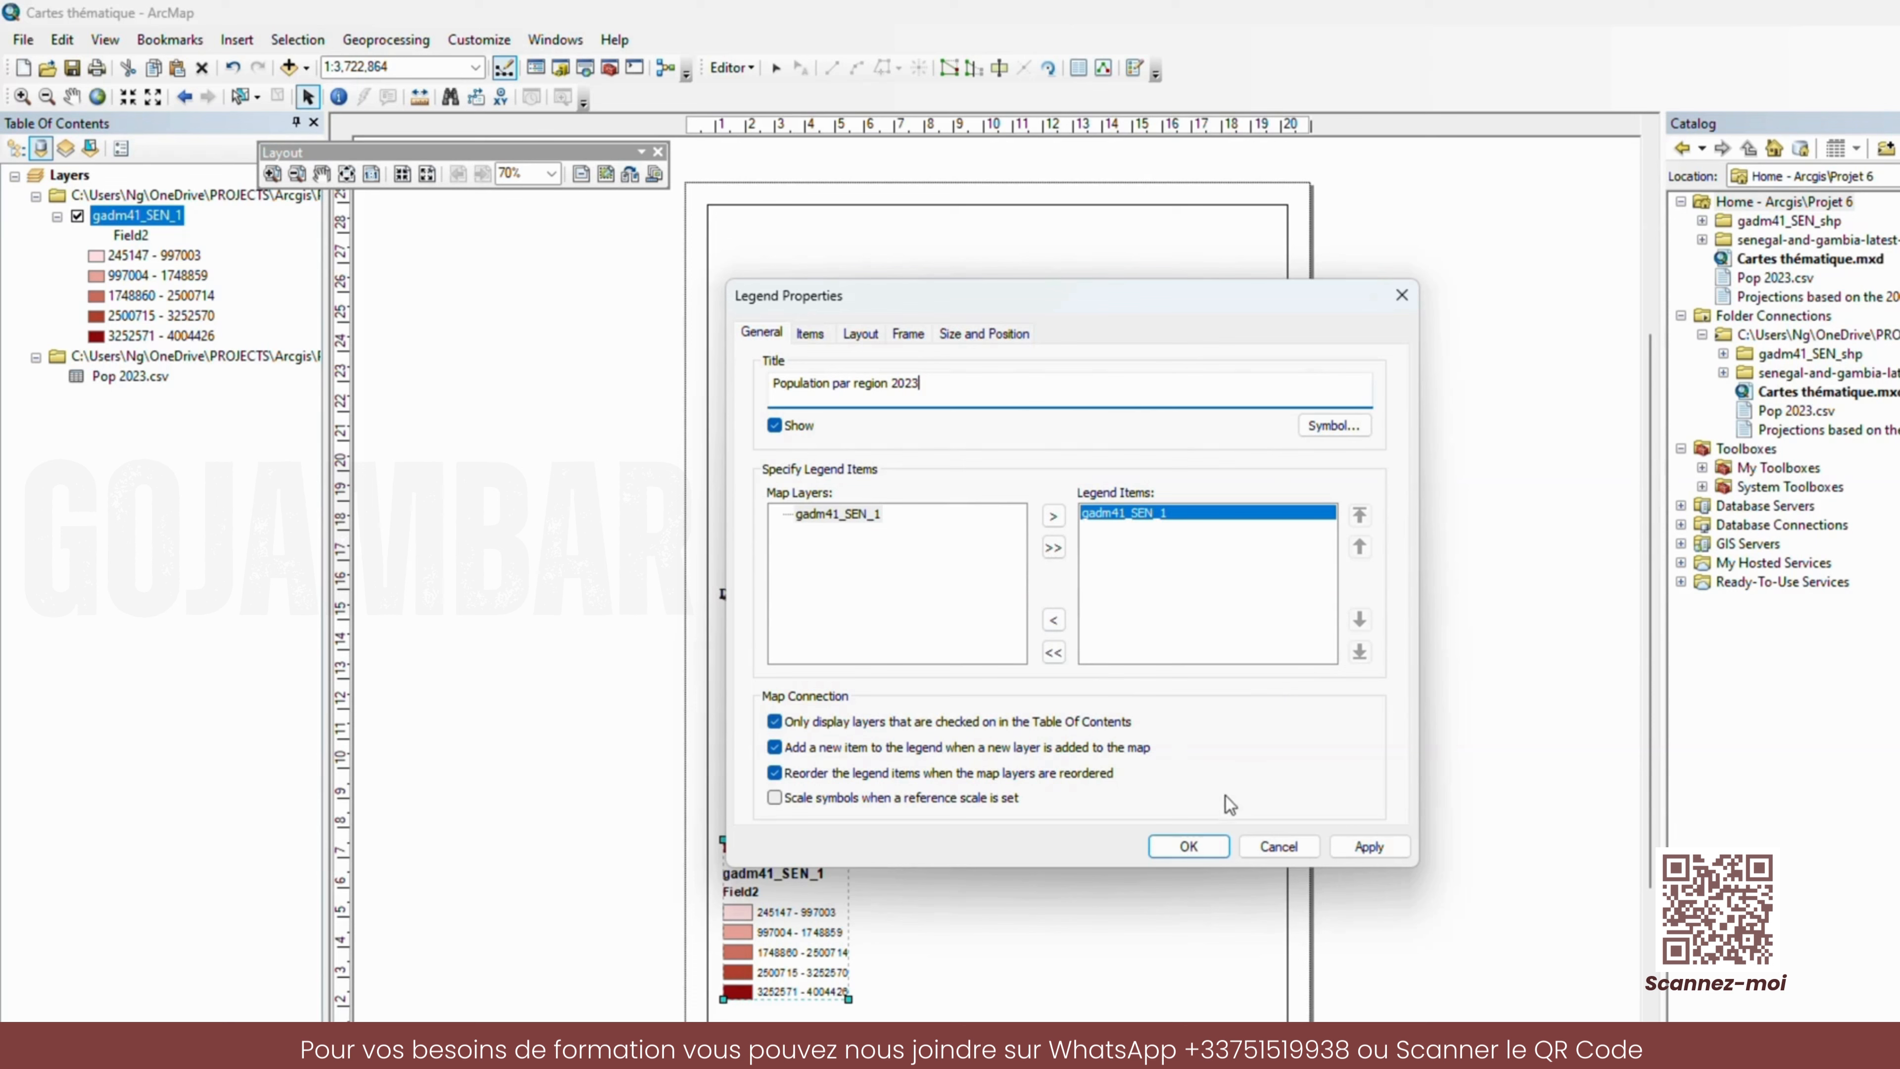
left_click(1368, 846)
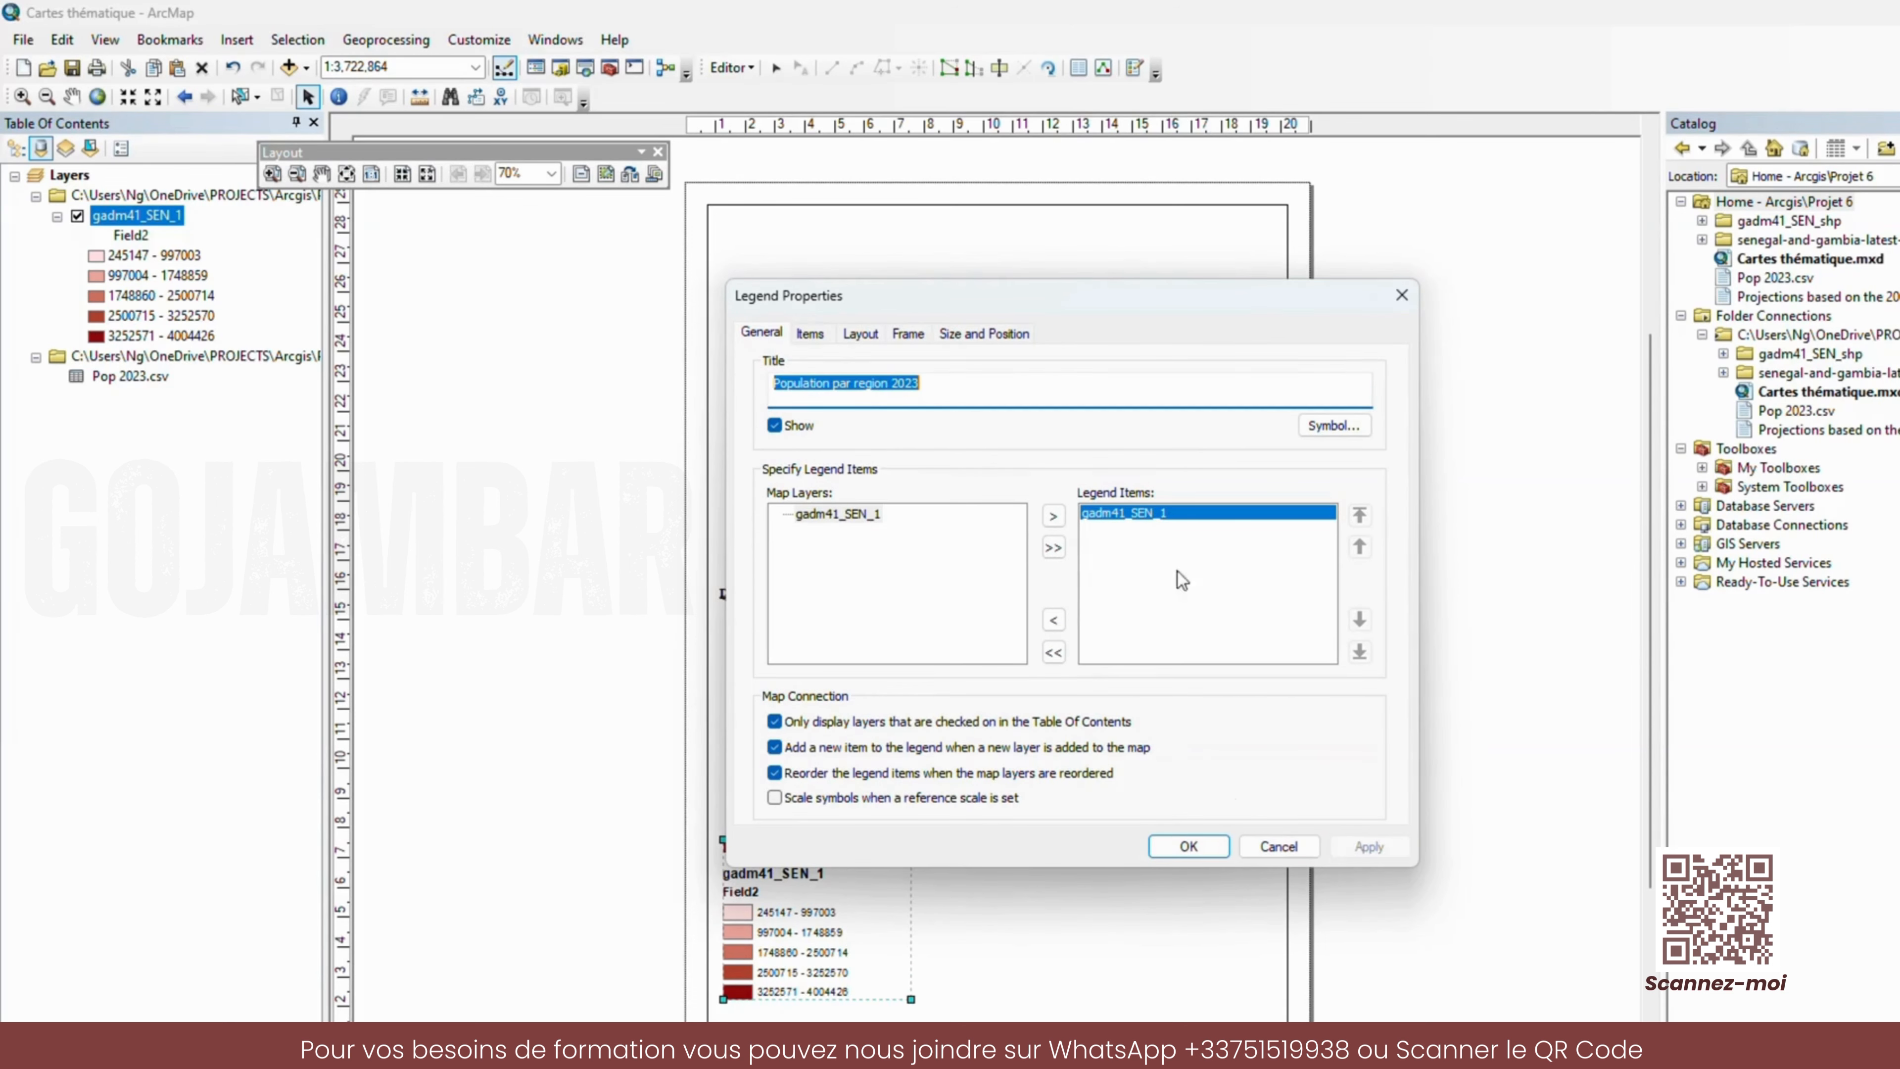
left_click_drag(1000, 283, 1215, 249)
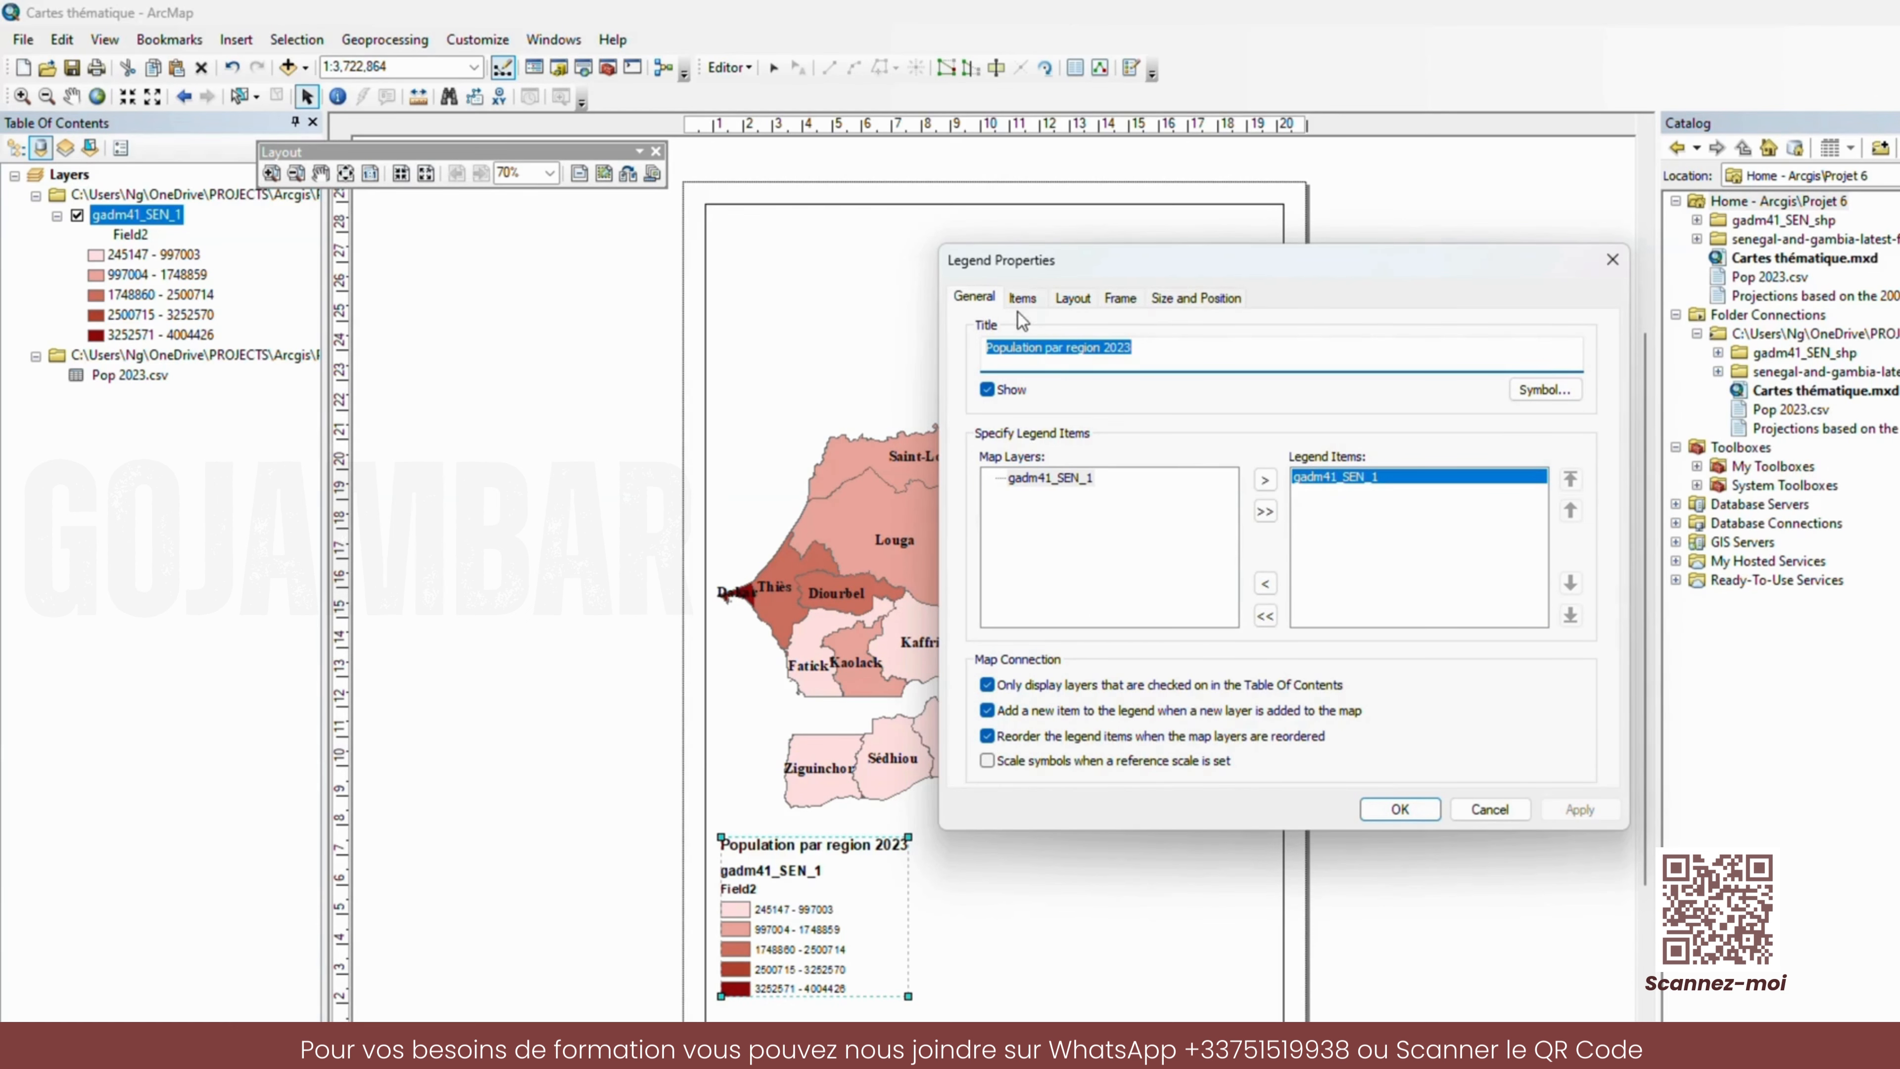
- Try two columns for the legend's gadm41_SEN_1 item, restore one column, and close the legend properties
left_click(1022, 299)
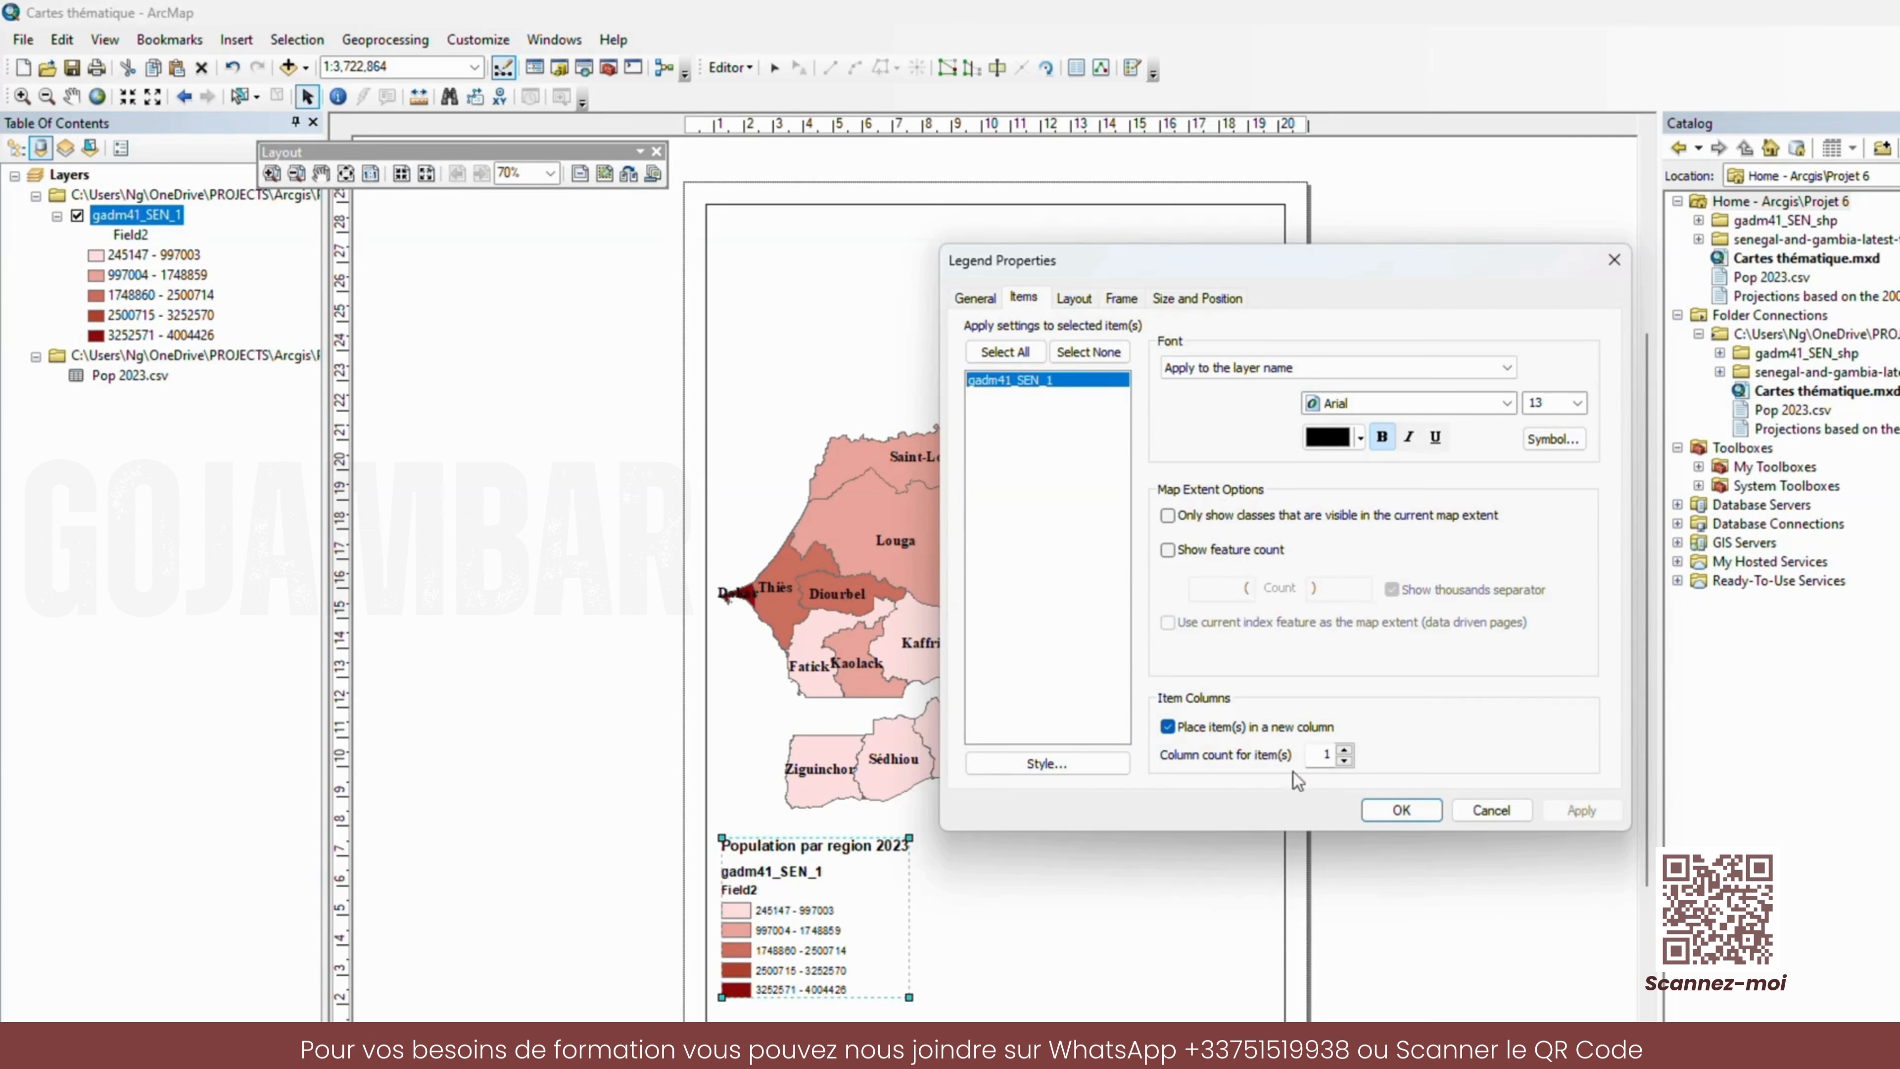
left_click(1168, 727)
left_click(1344, 751)
left_click(1578, 811)
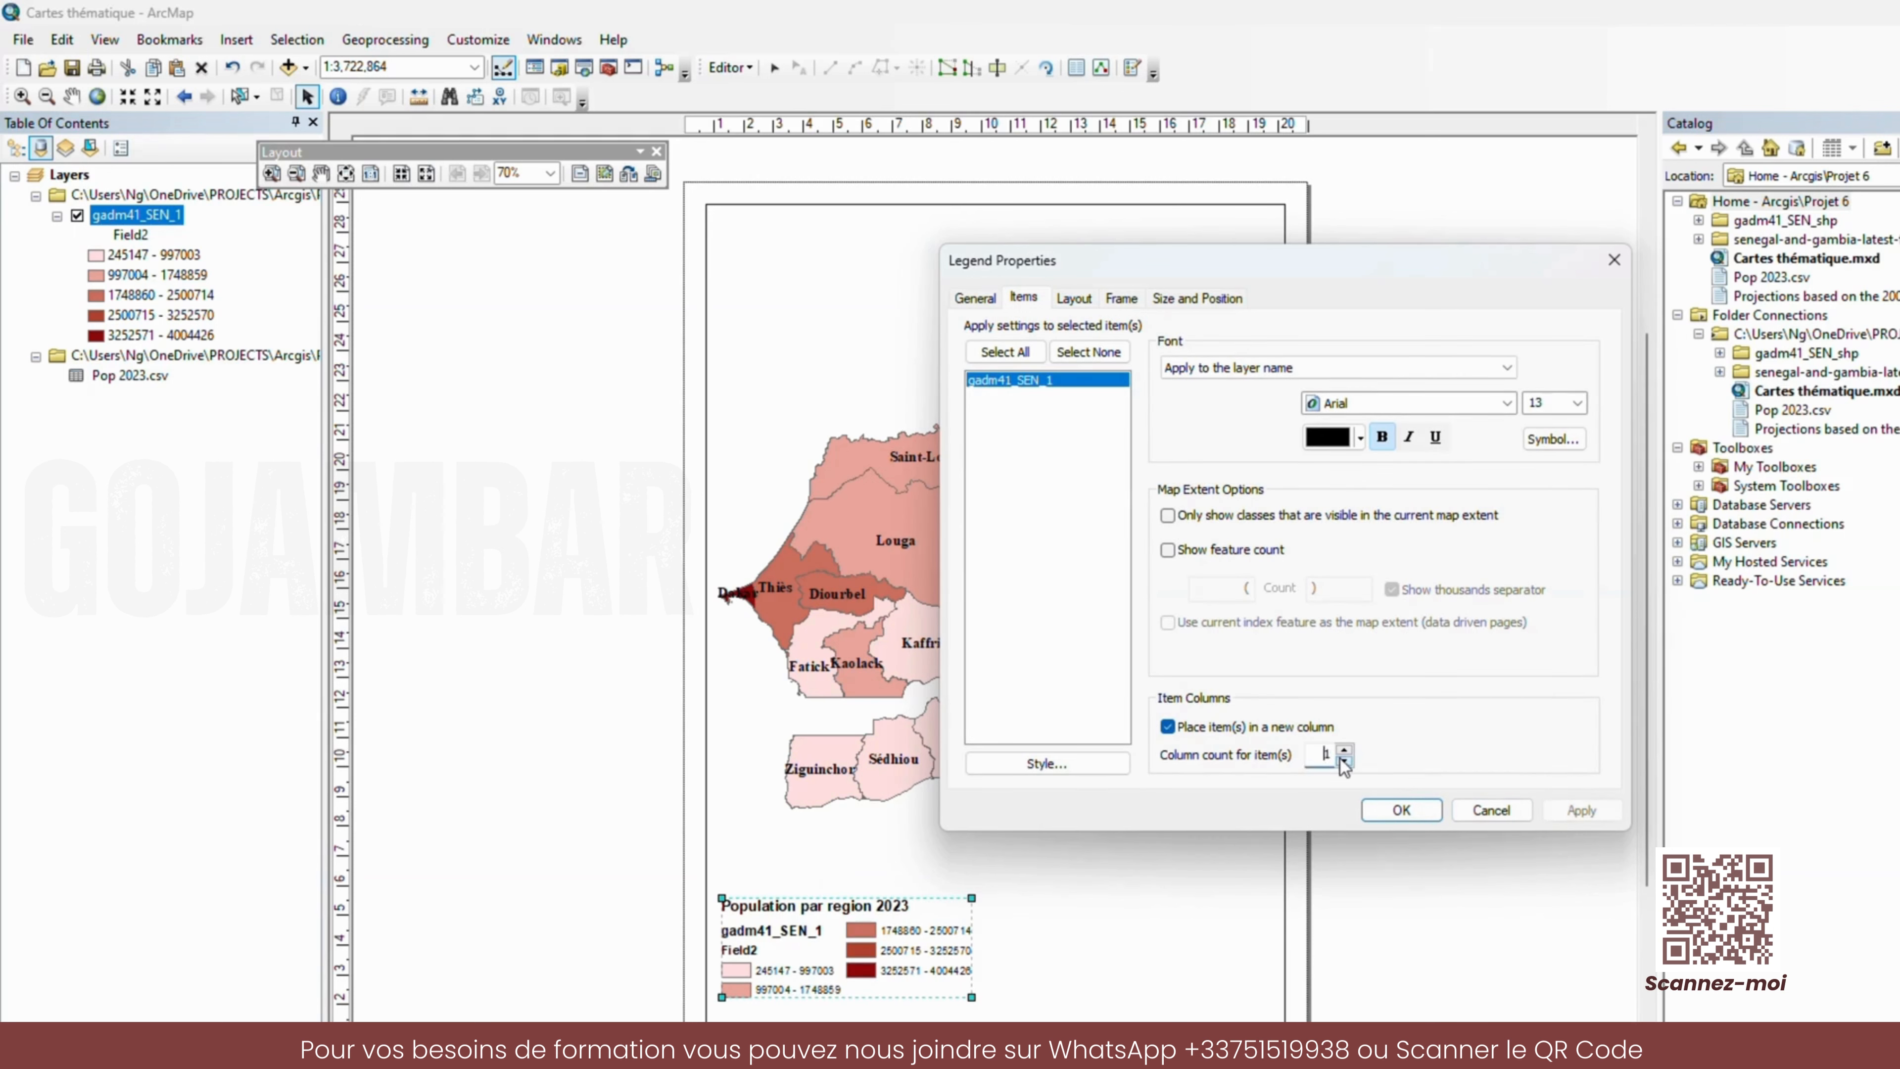
left_click(1586, 811)
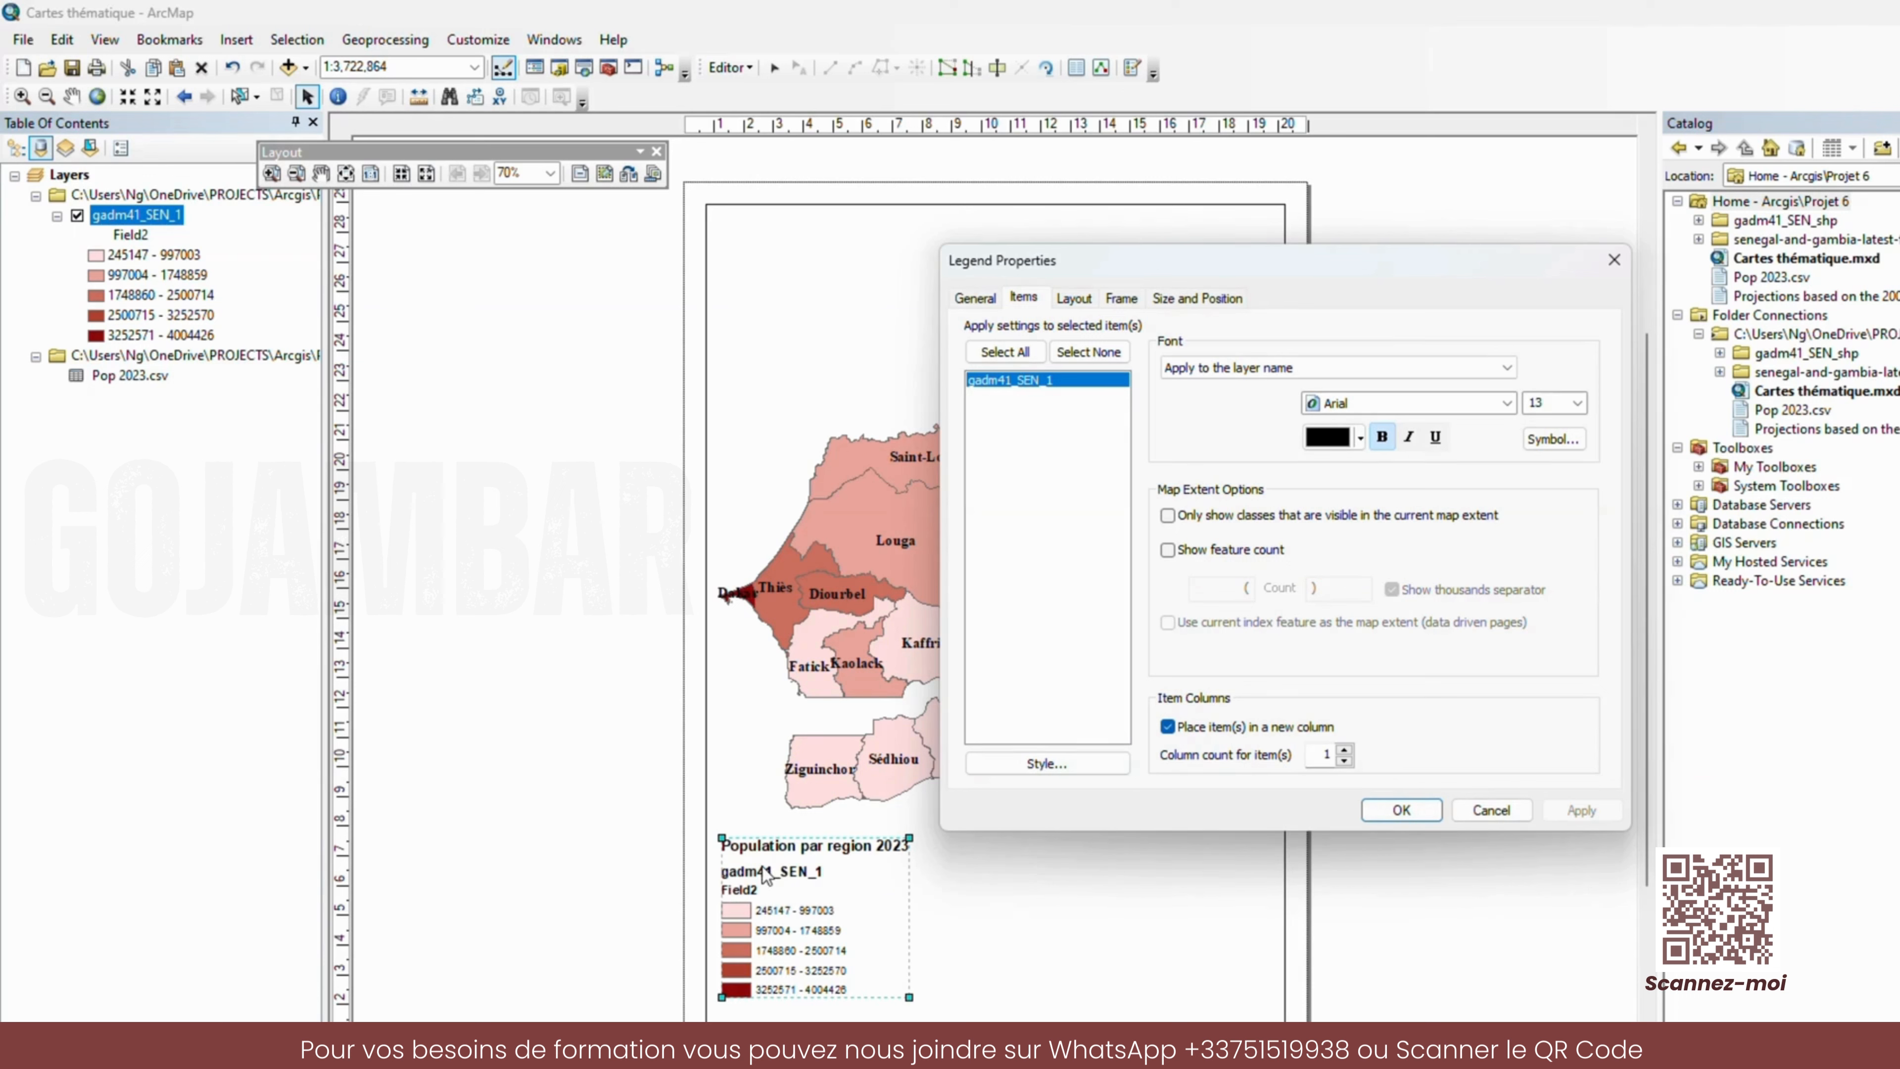
left_click(1402, 809)
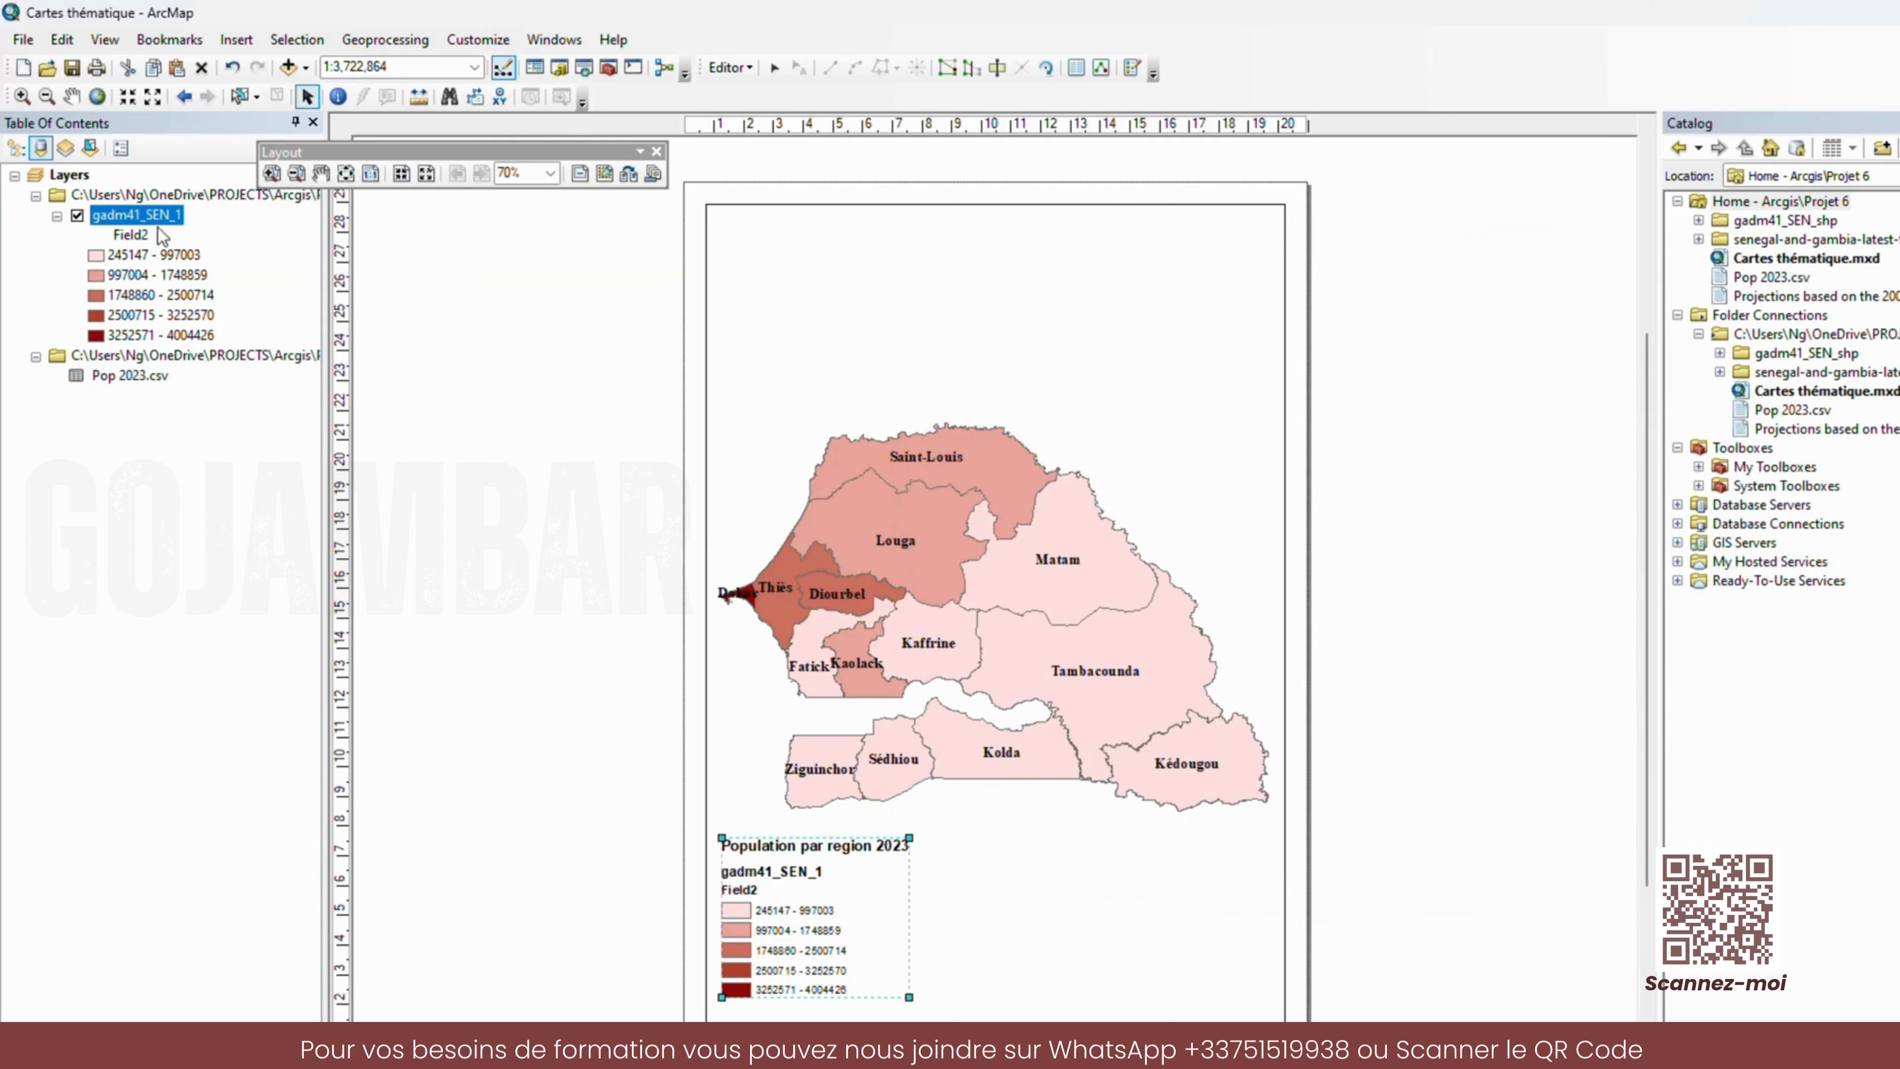
- Rename the gadm41_SEN_1 layer as "Regions" and deselect the legend on the page
right_click(154, 222)
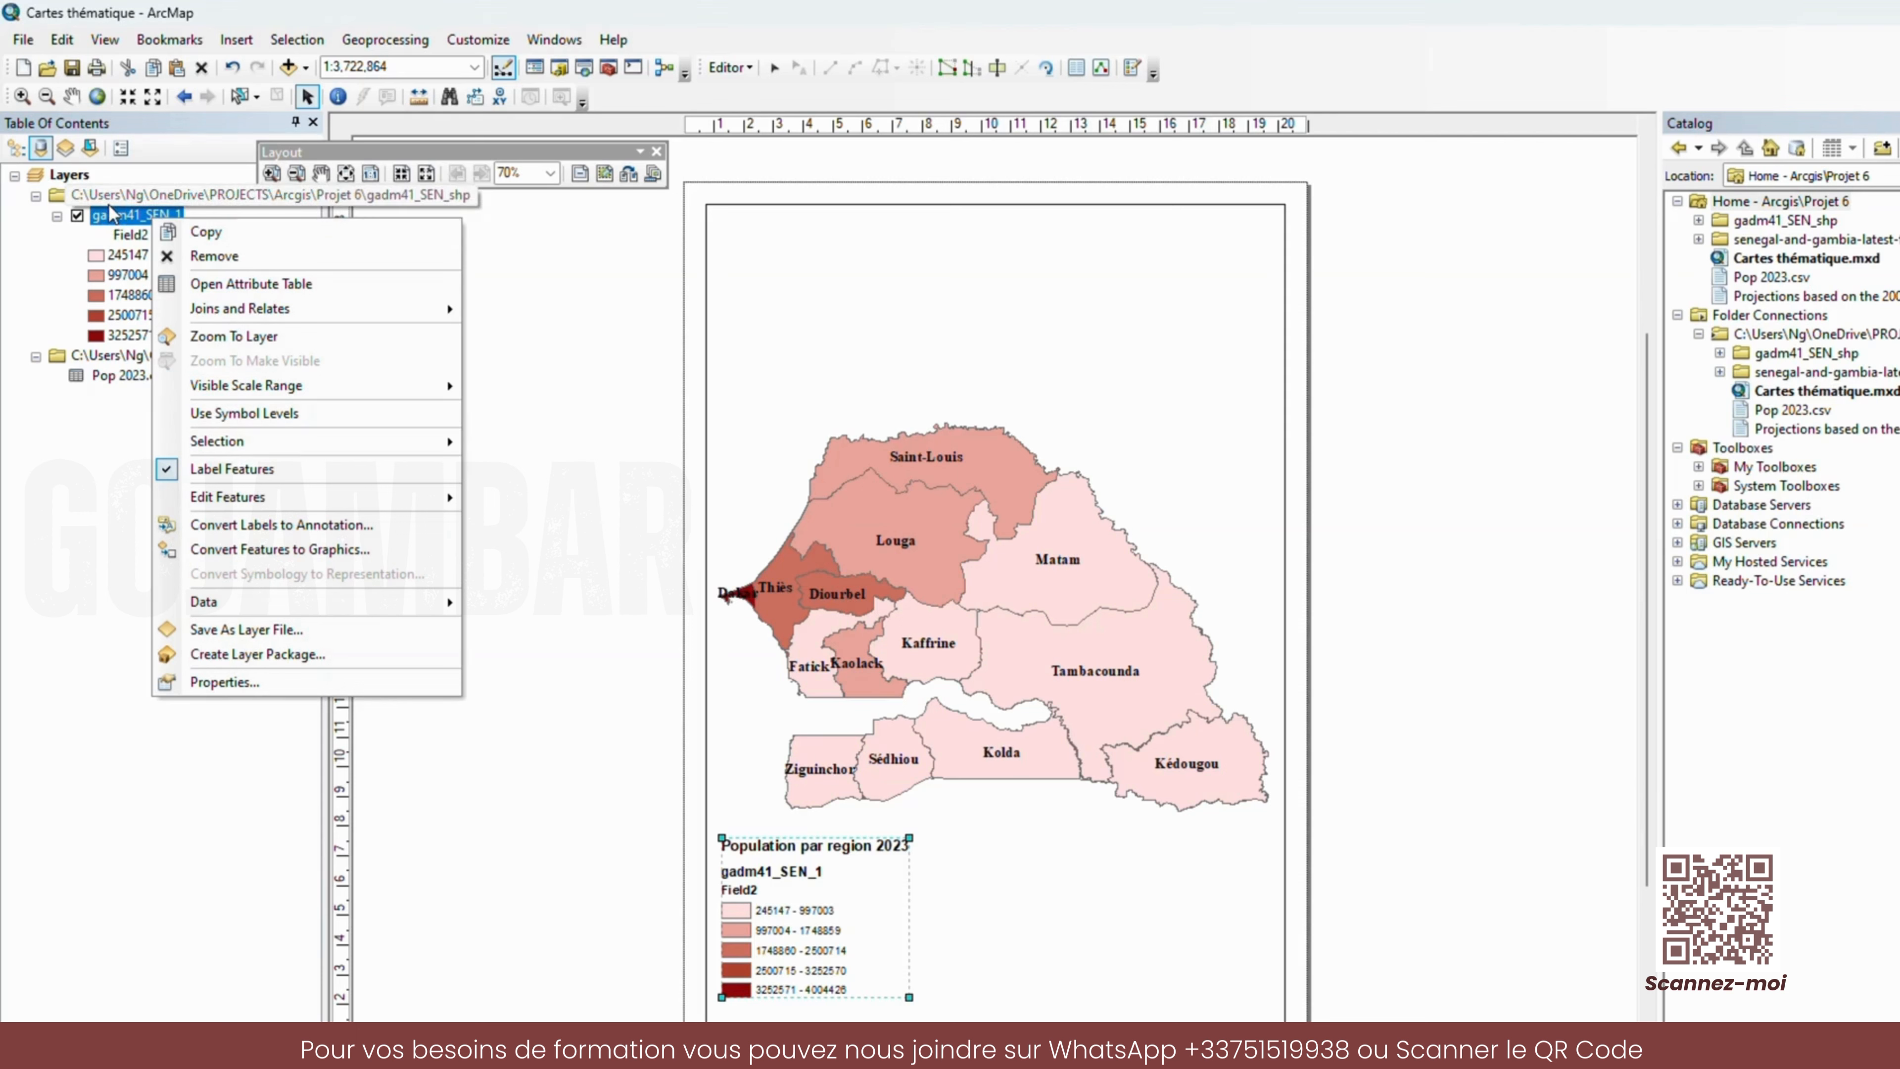
left_click(120, 216)
left_click(129, 216)
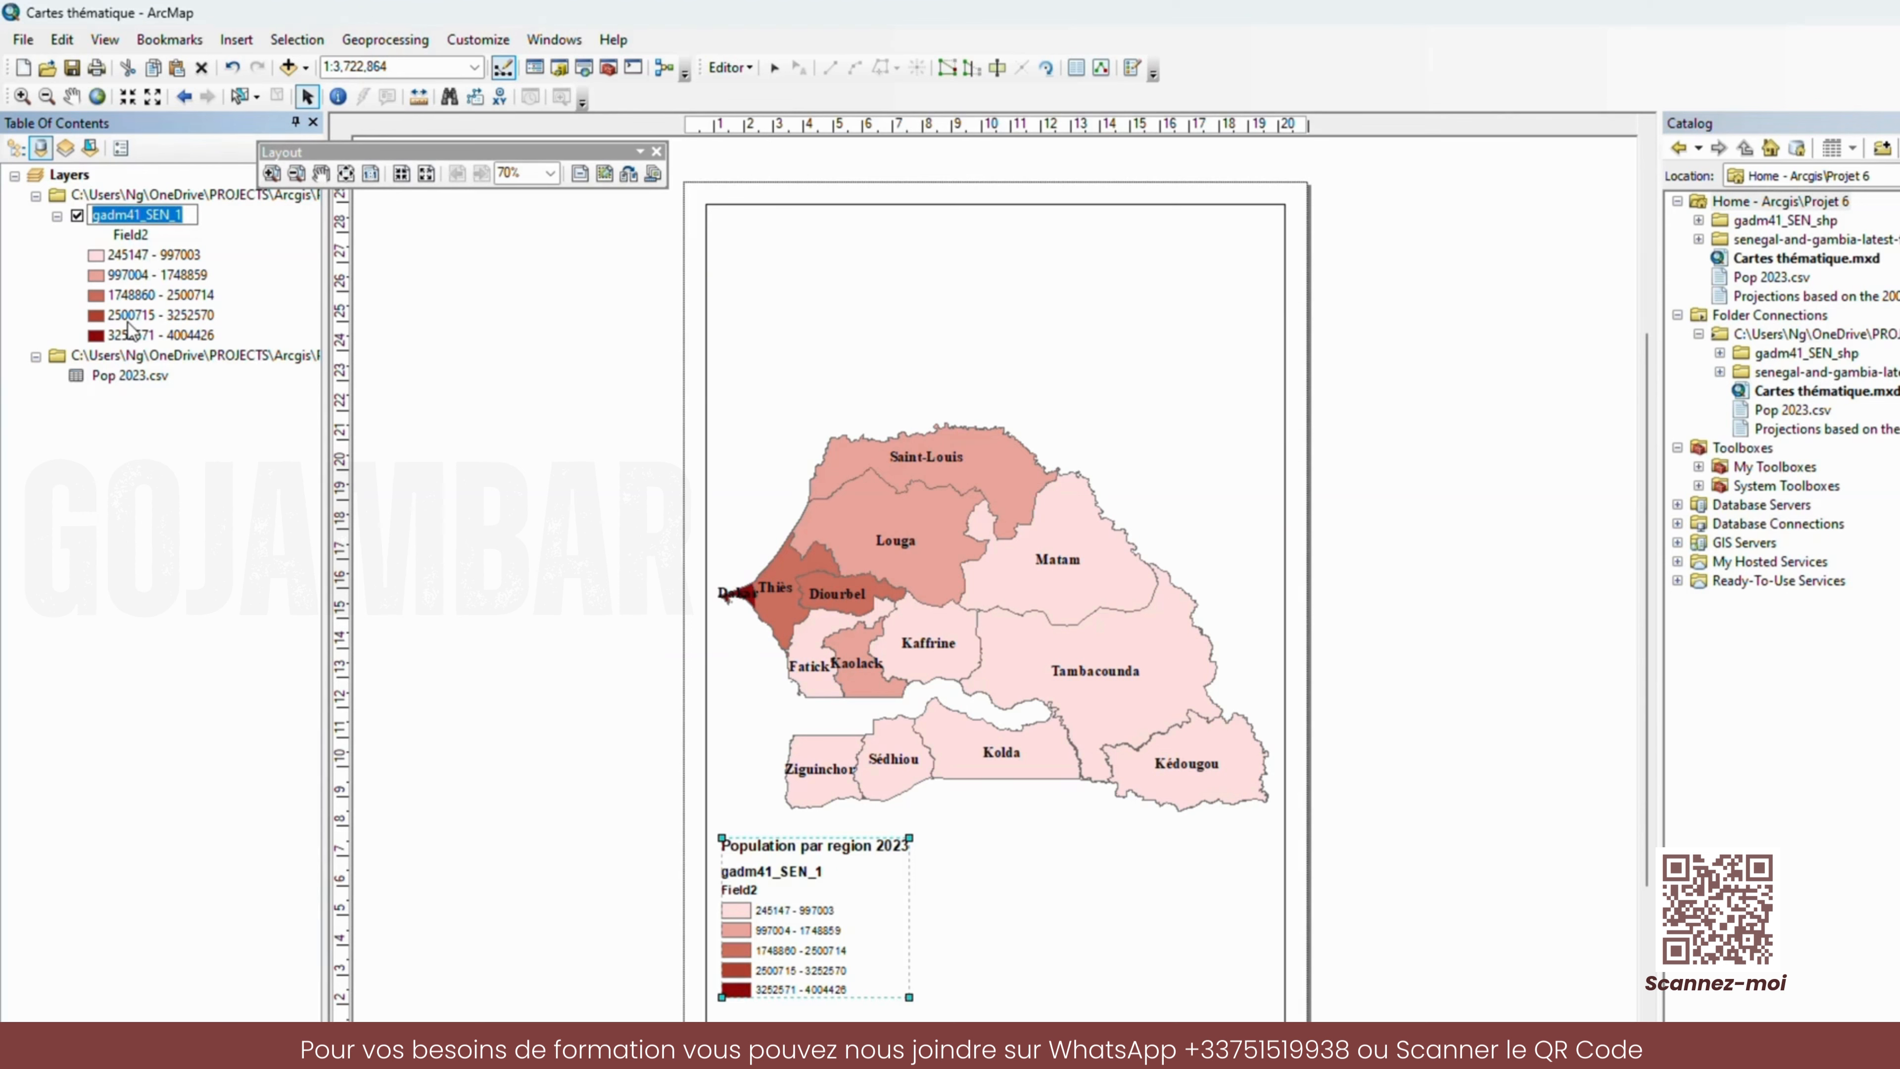
type("Region")
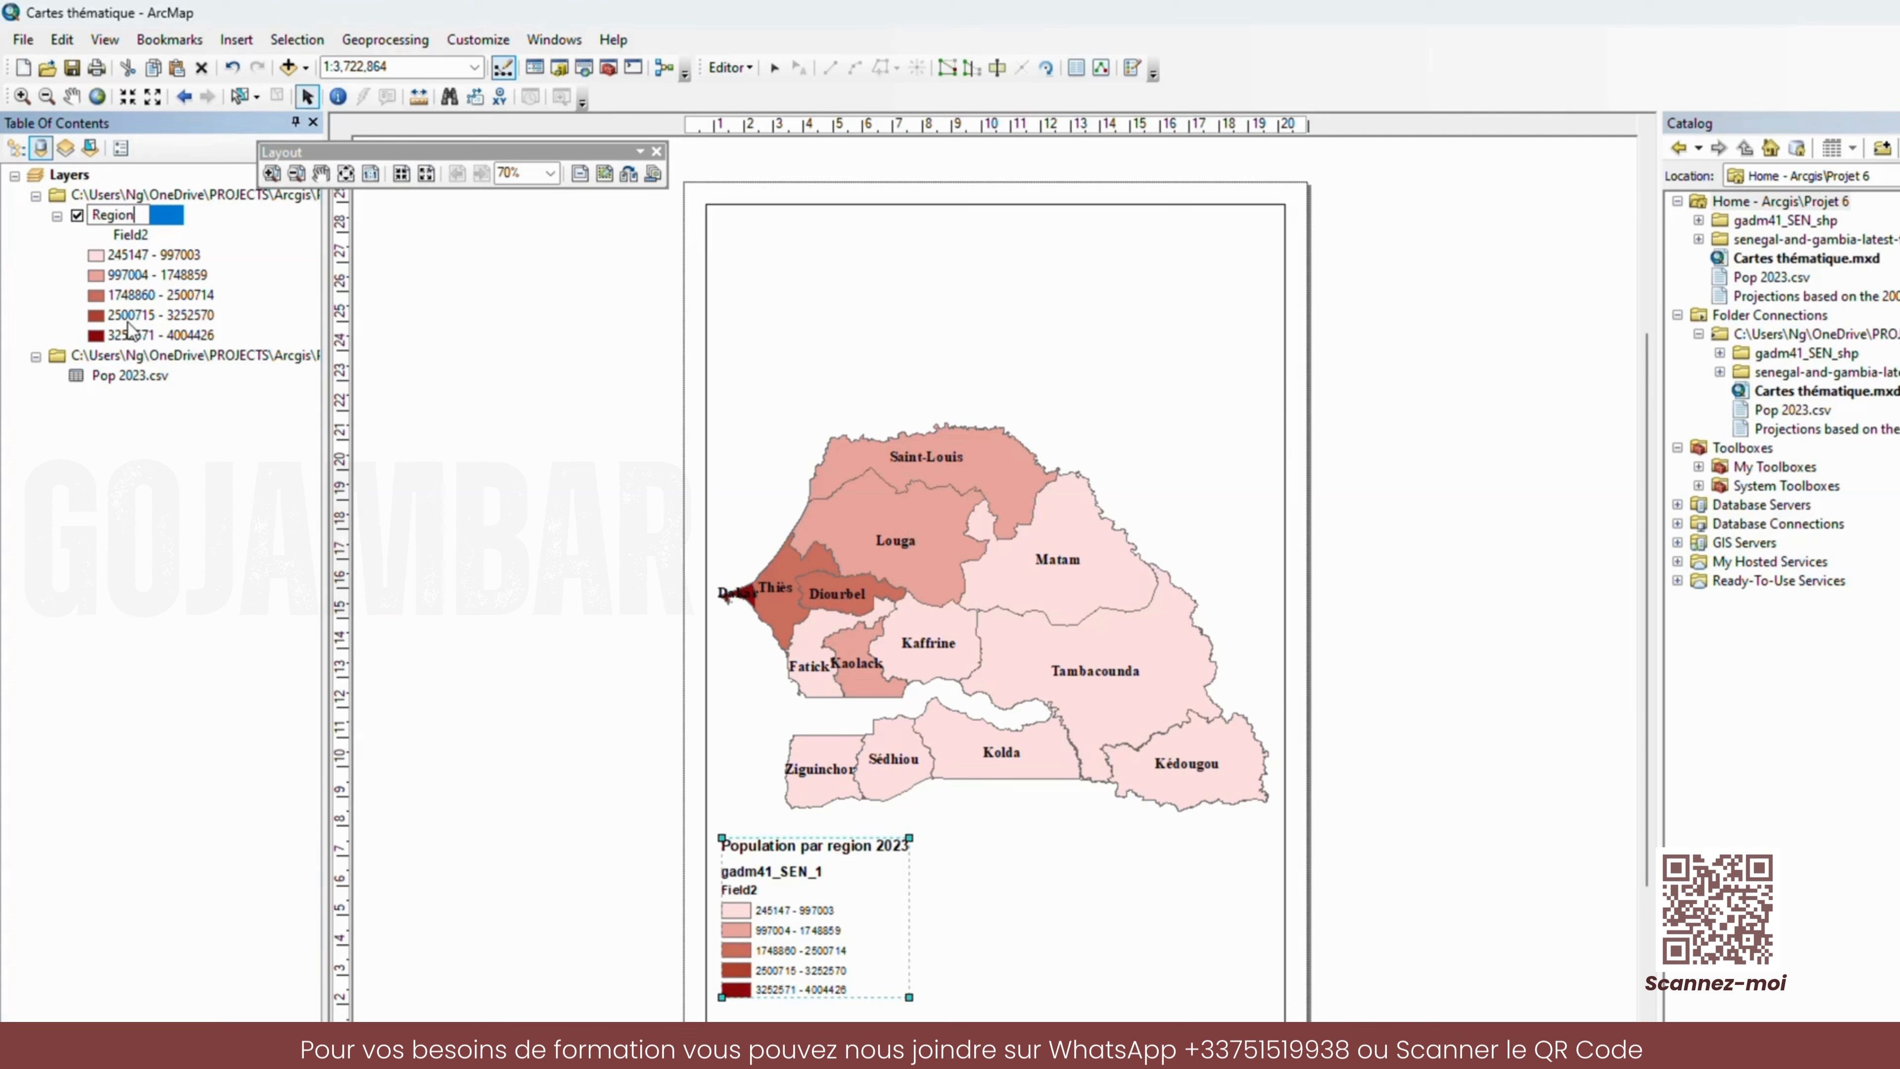
type("s")
key("Return")
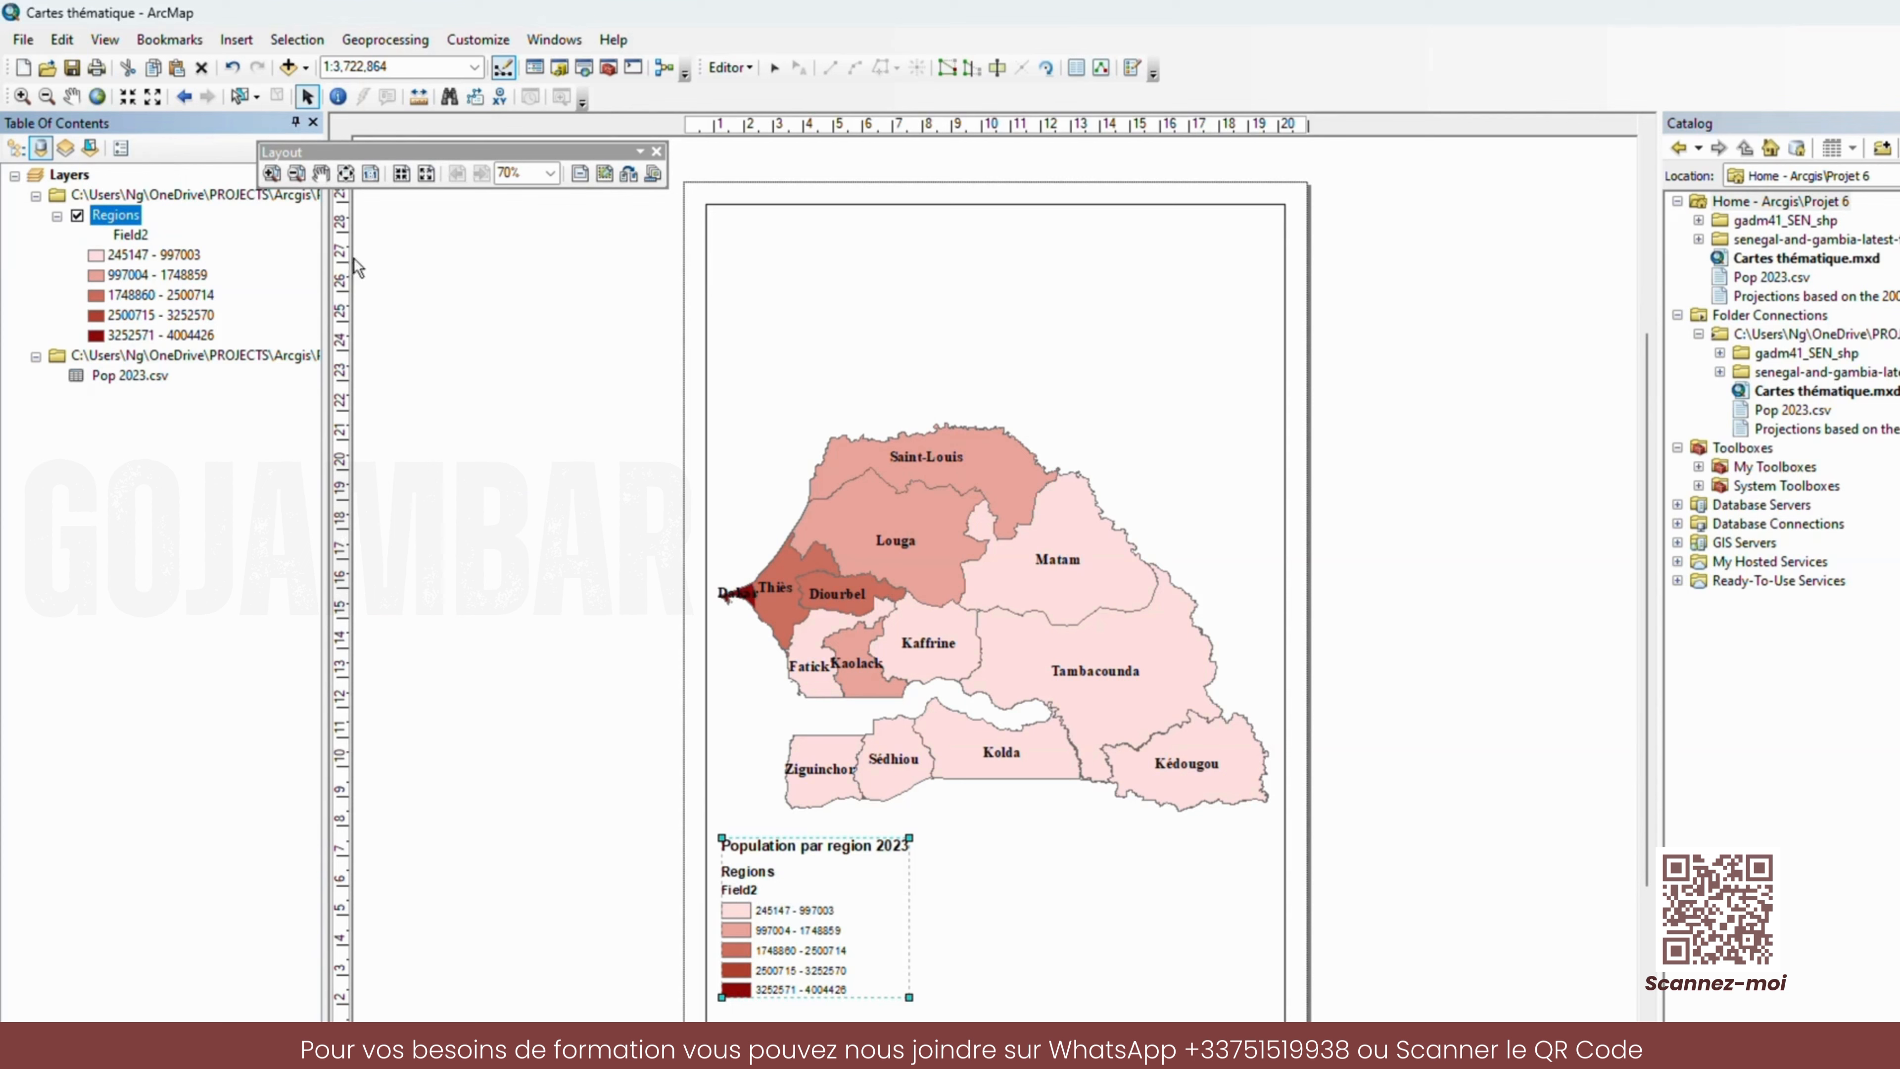
left_click(998, 917)
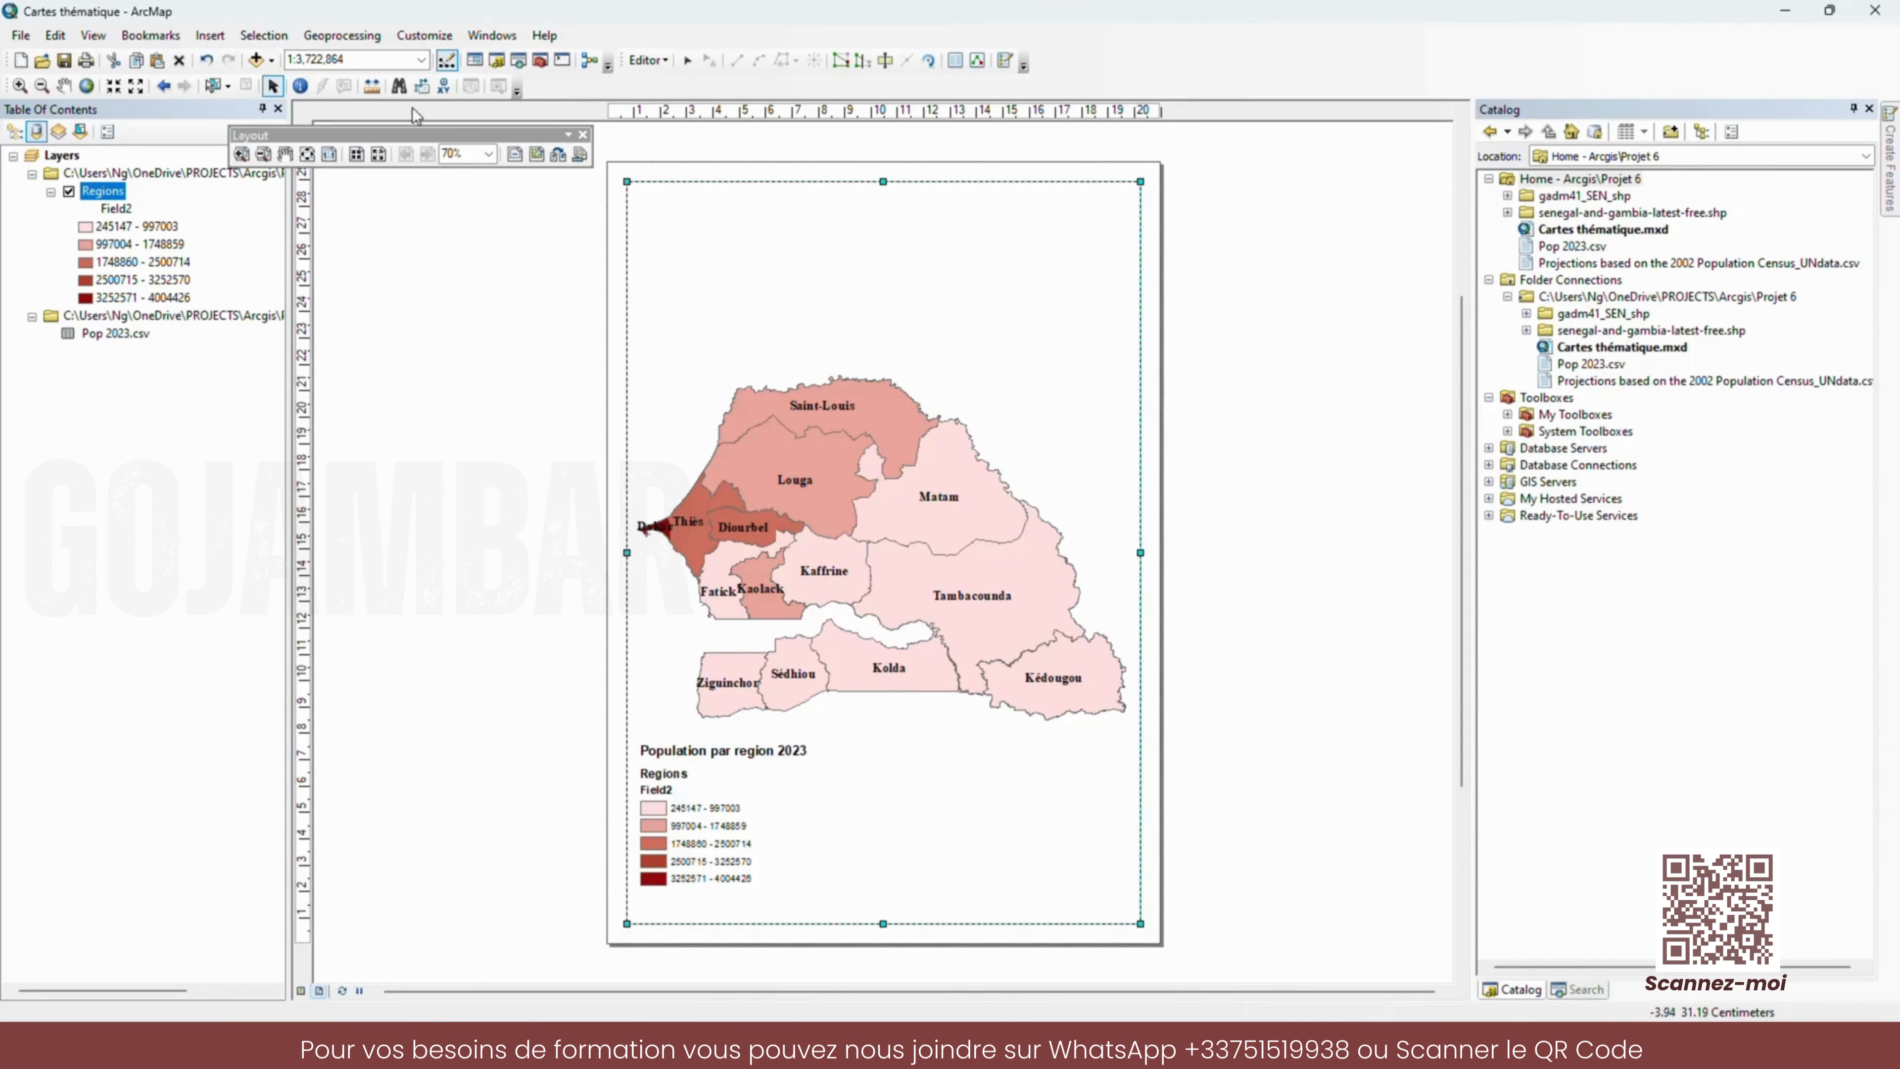
- Insert the map title "Repartition de la Population Sénégalaise 2023" and position it above the map near the page's upper edge
left_click(206, 39)
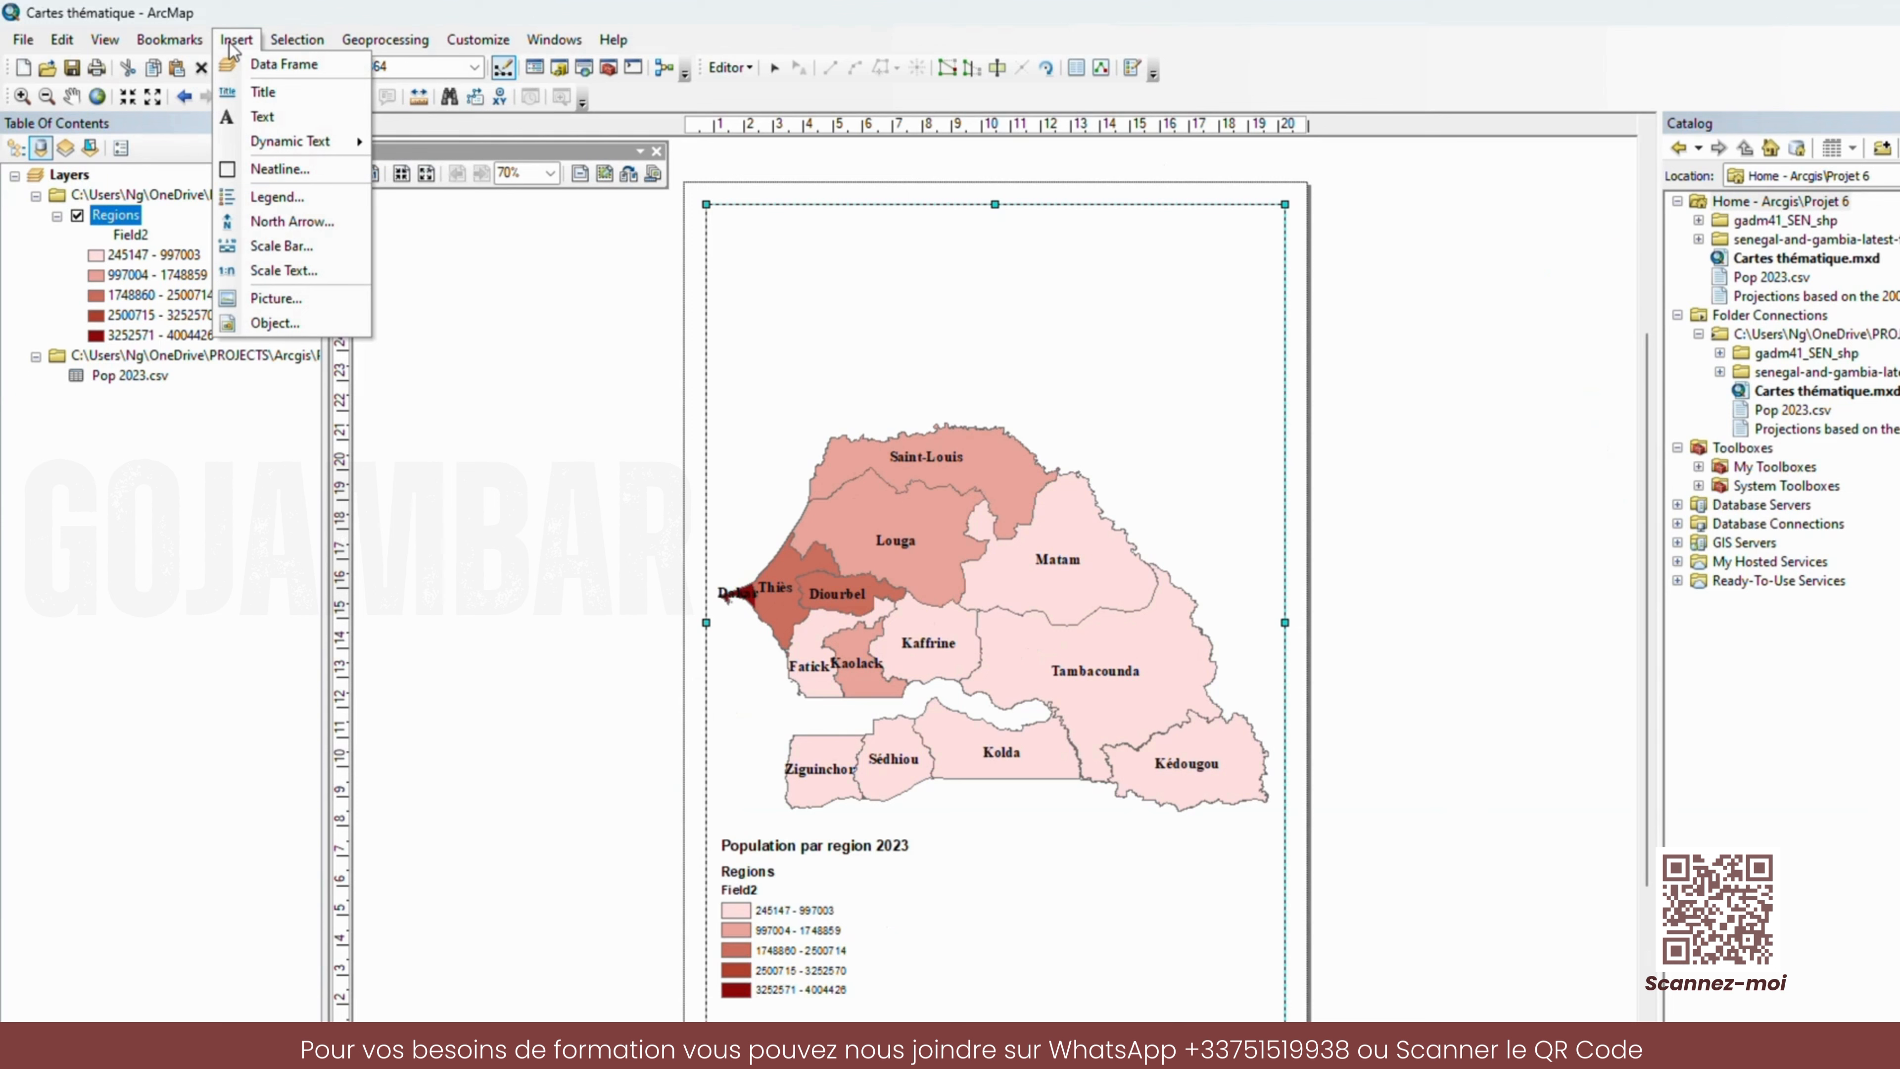
left_click(261, 93)
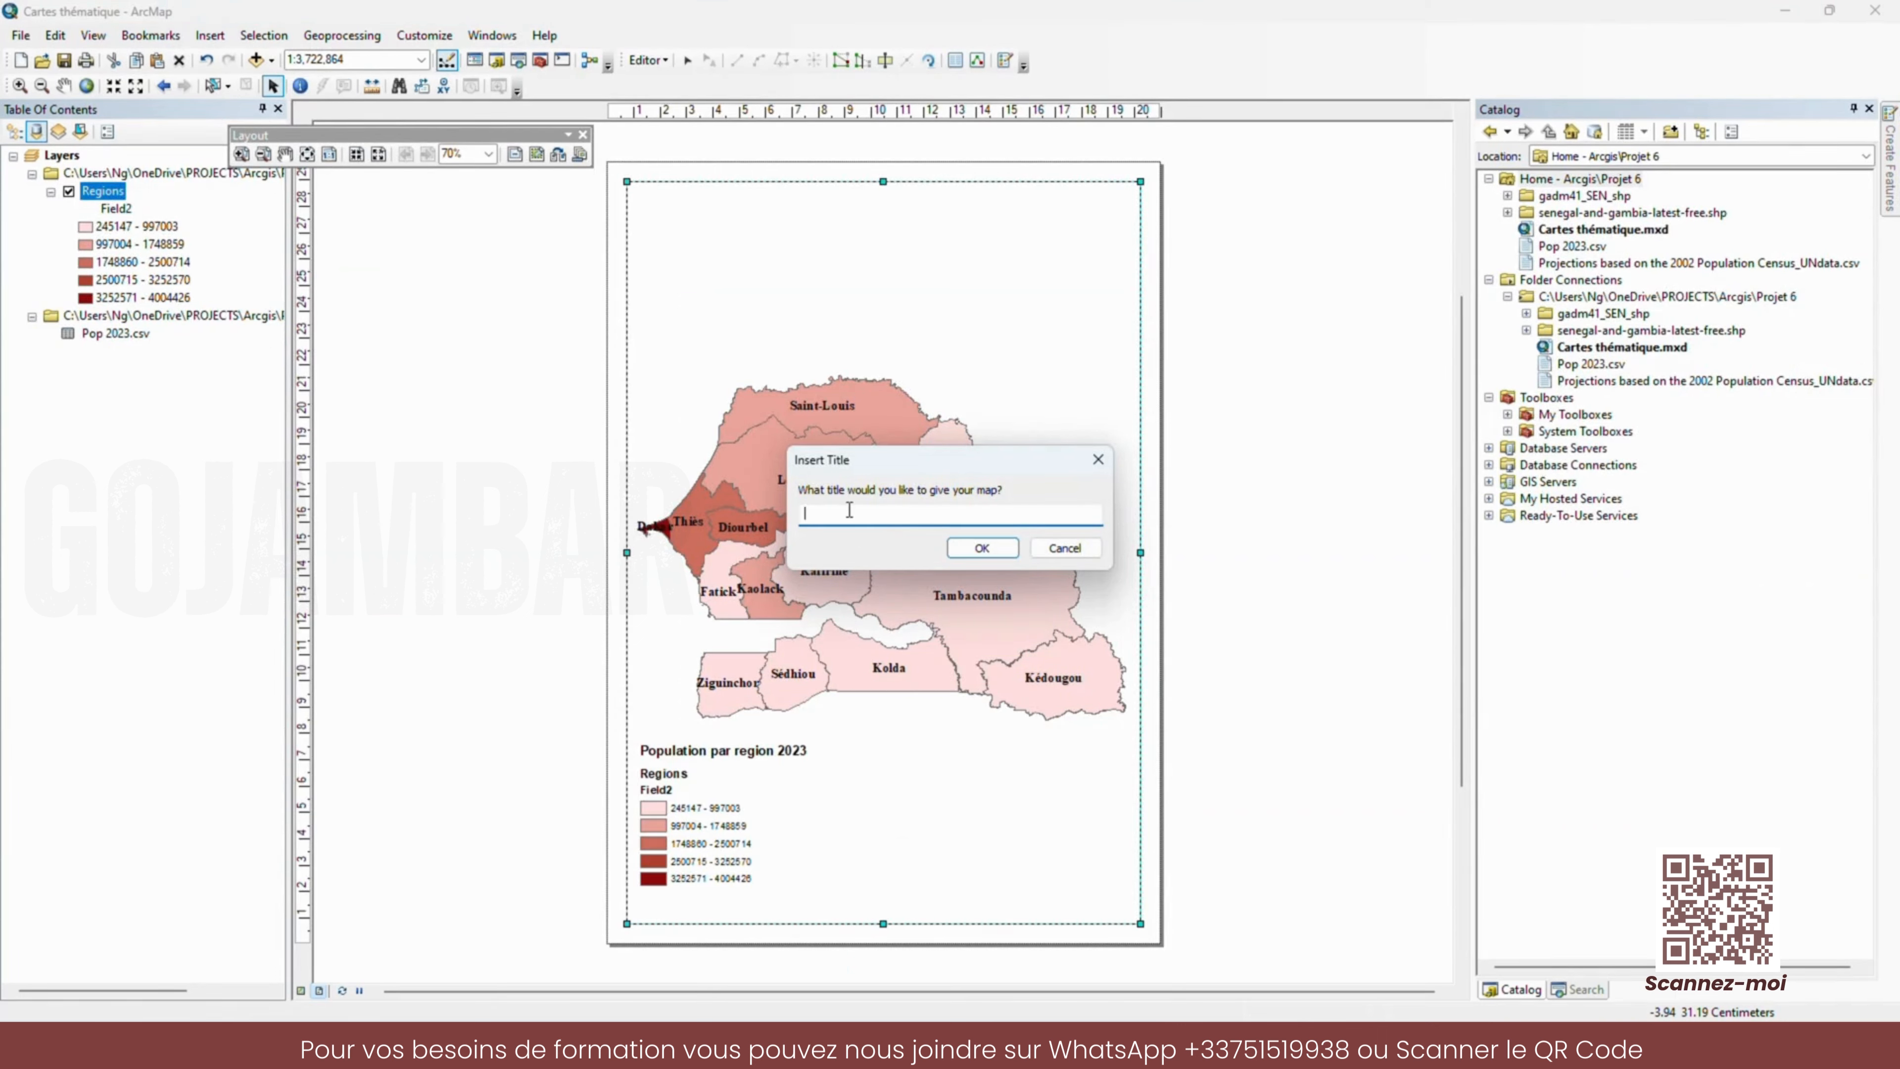
type("Repartition de la Popuilalation Sénégalaise 2")
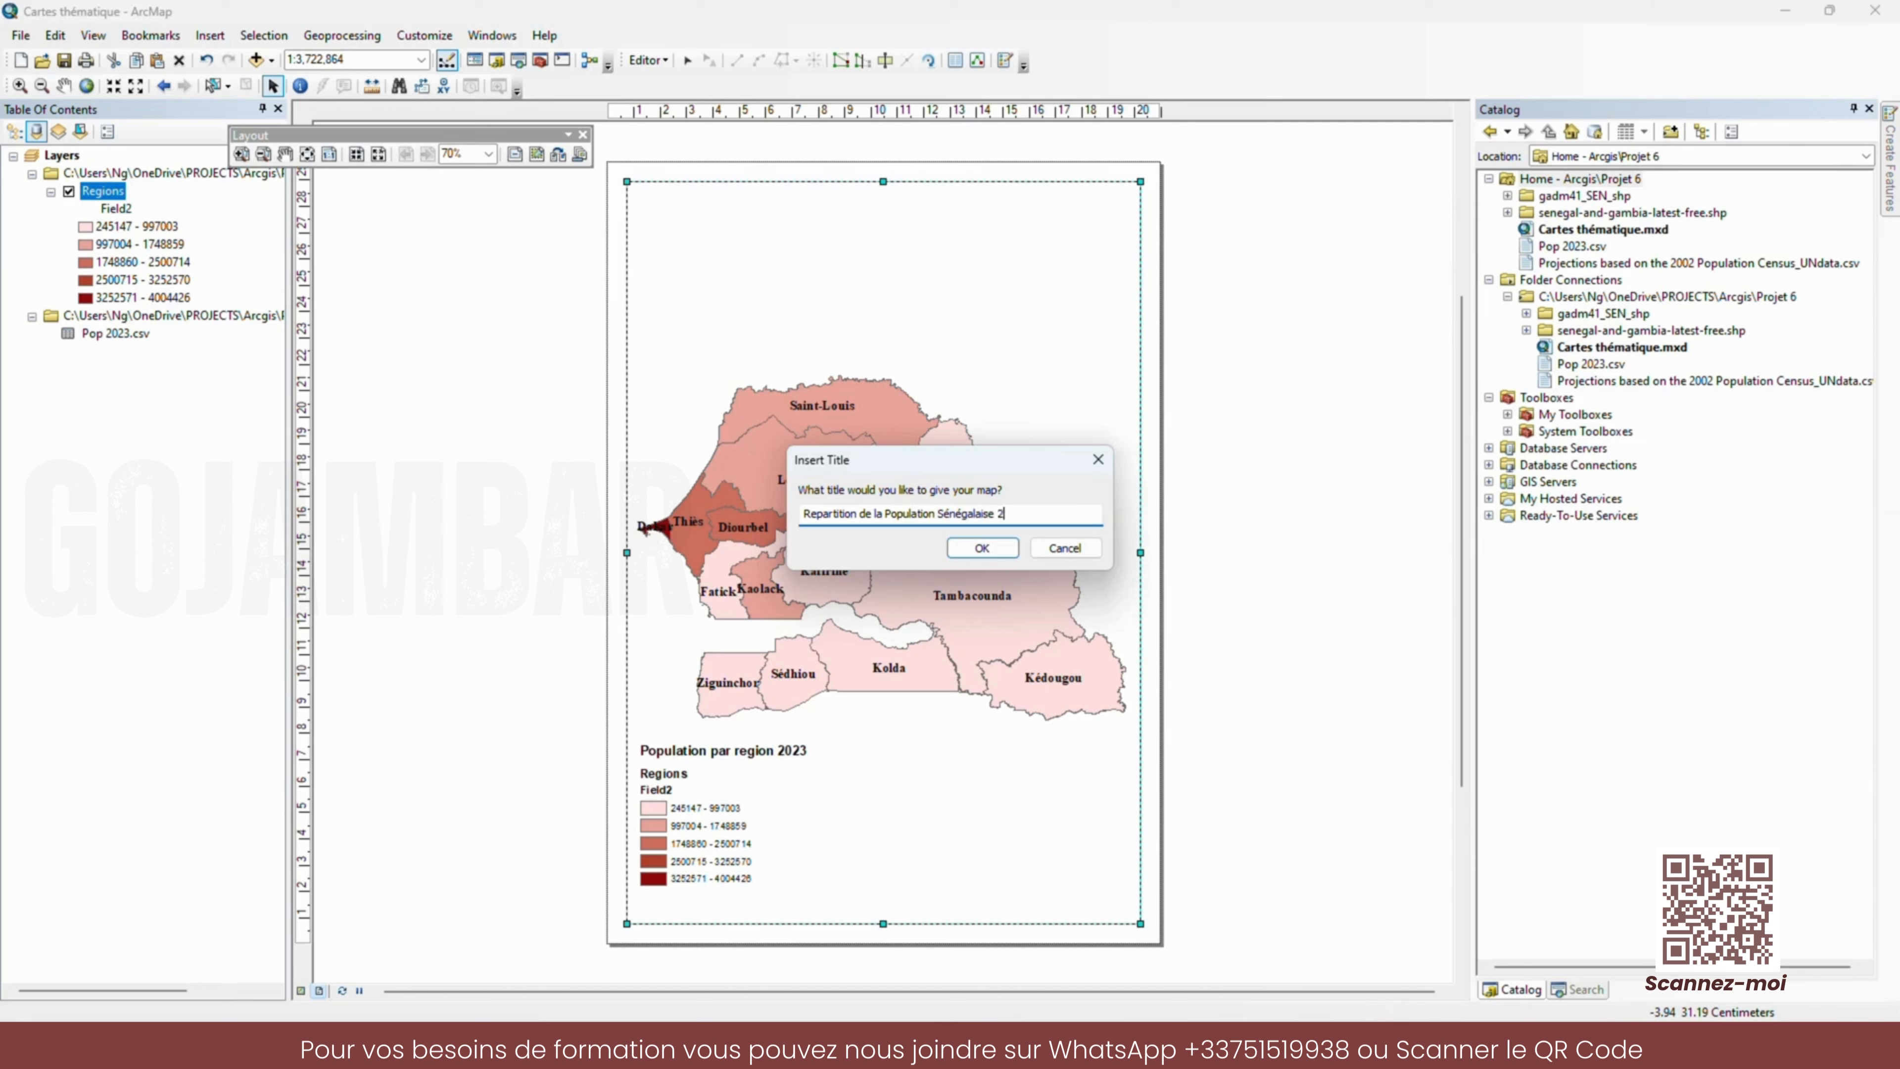
type("023")
left_click(981, 547)
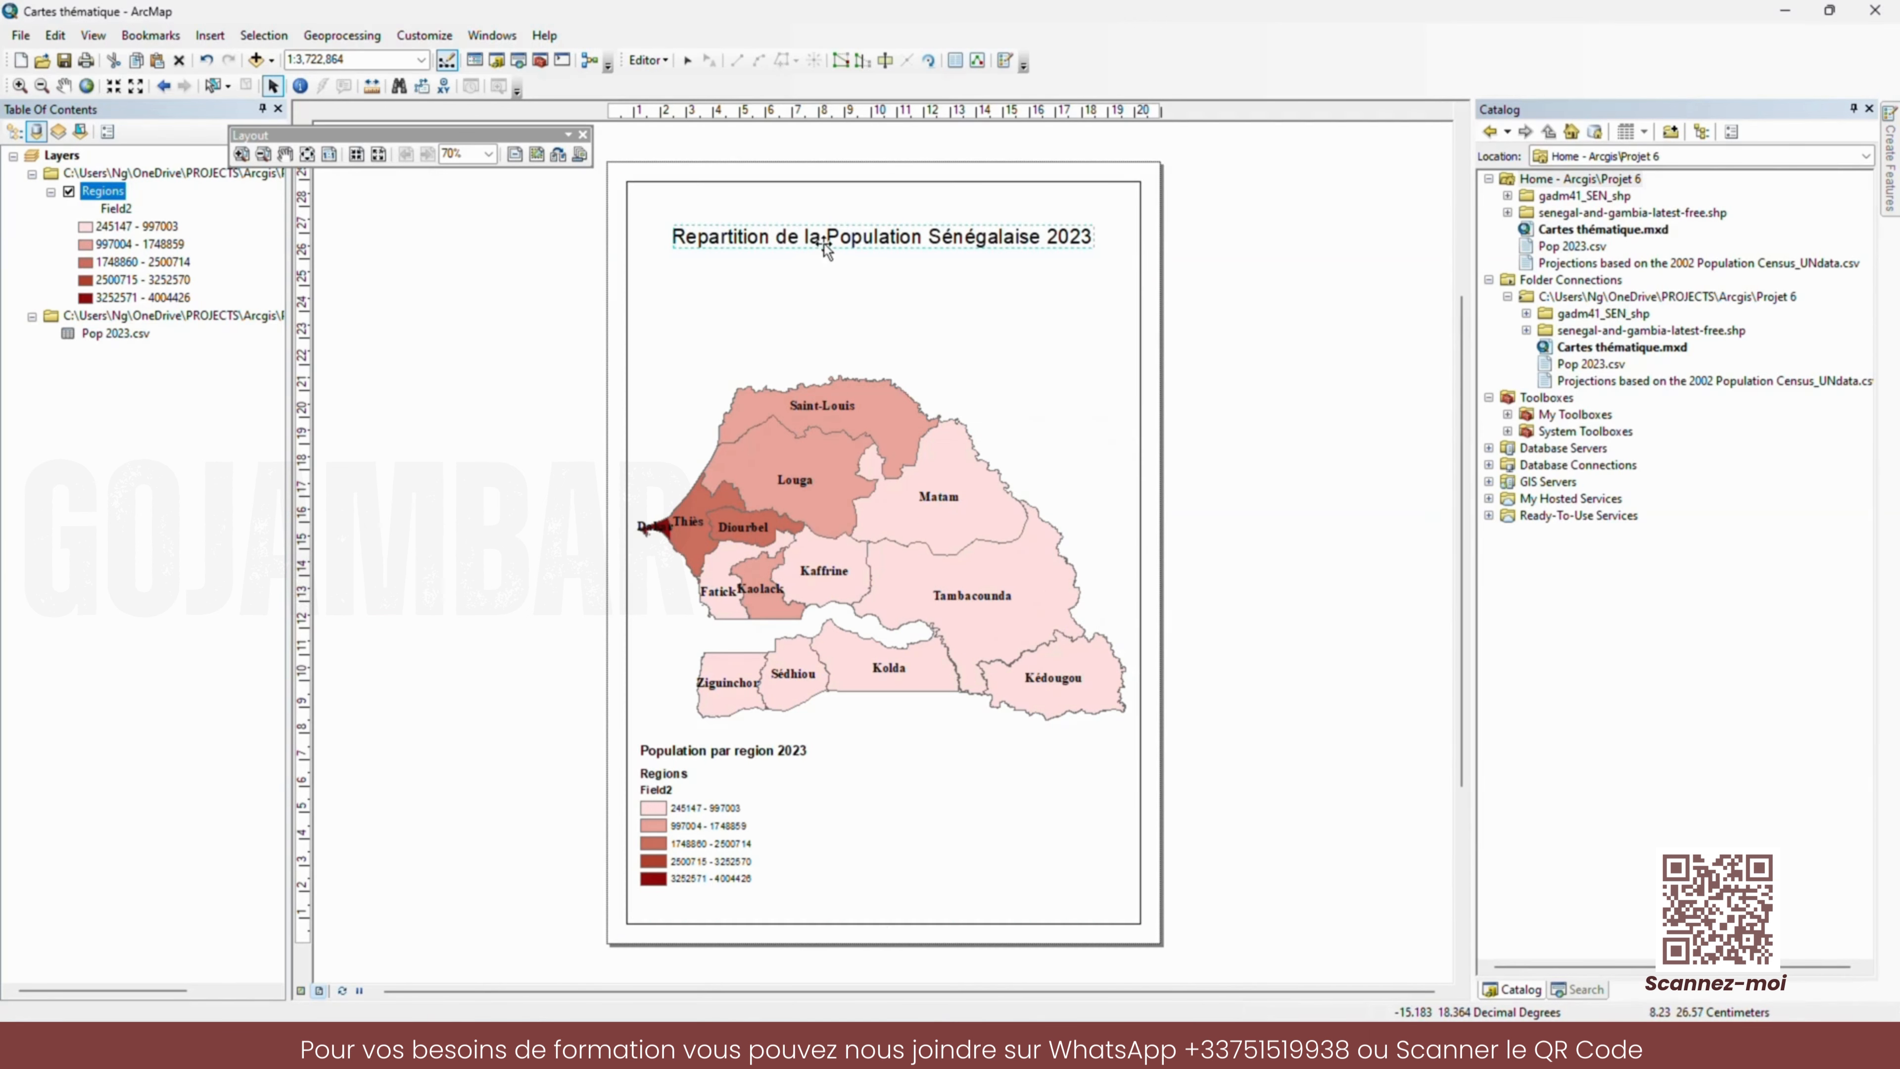
left_click_drag(825, 251, 868, 247)
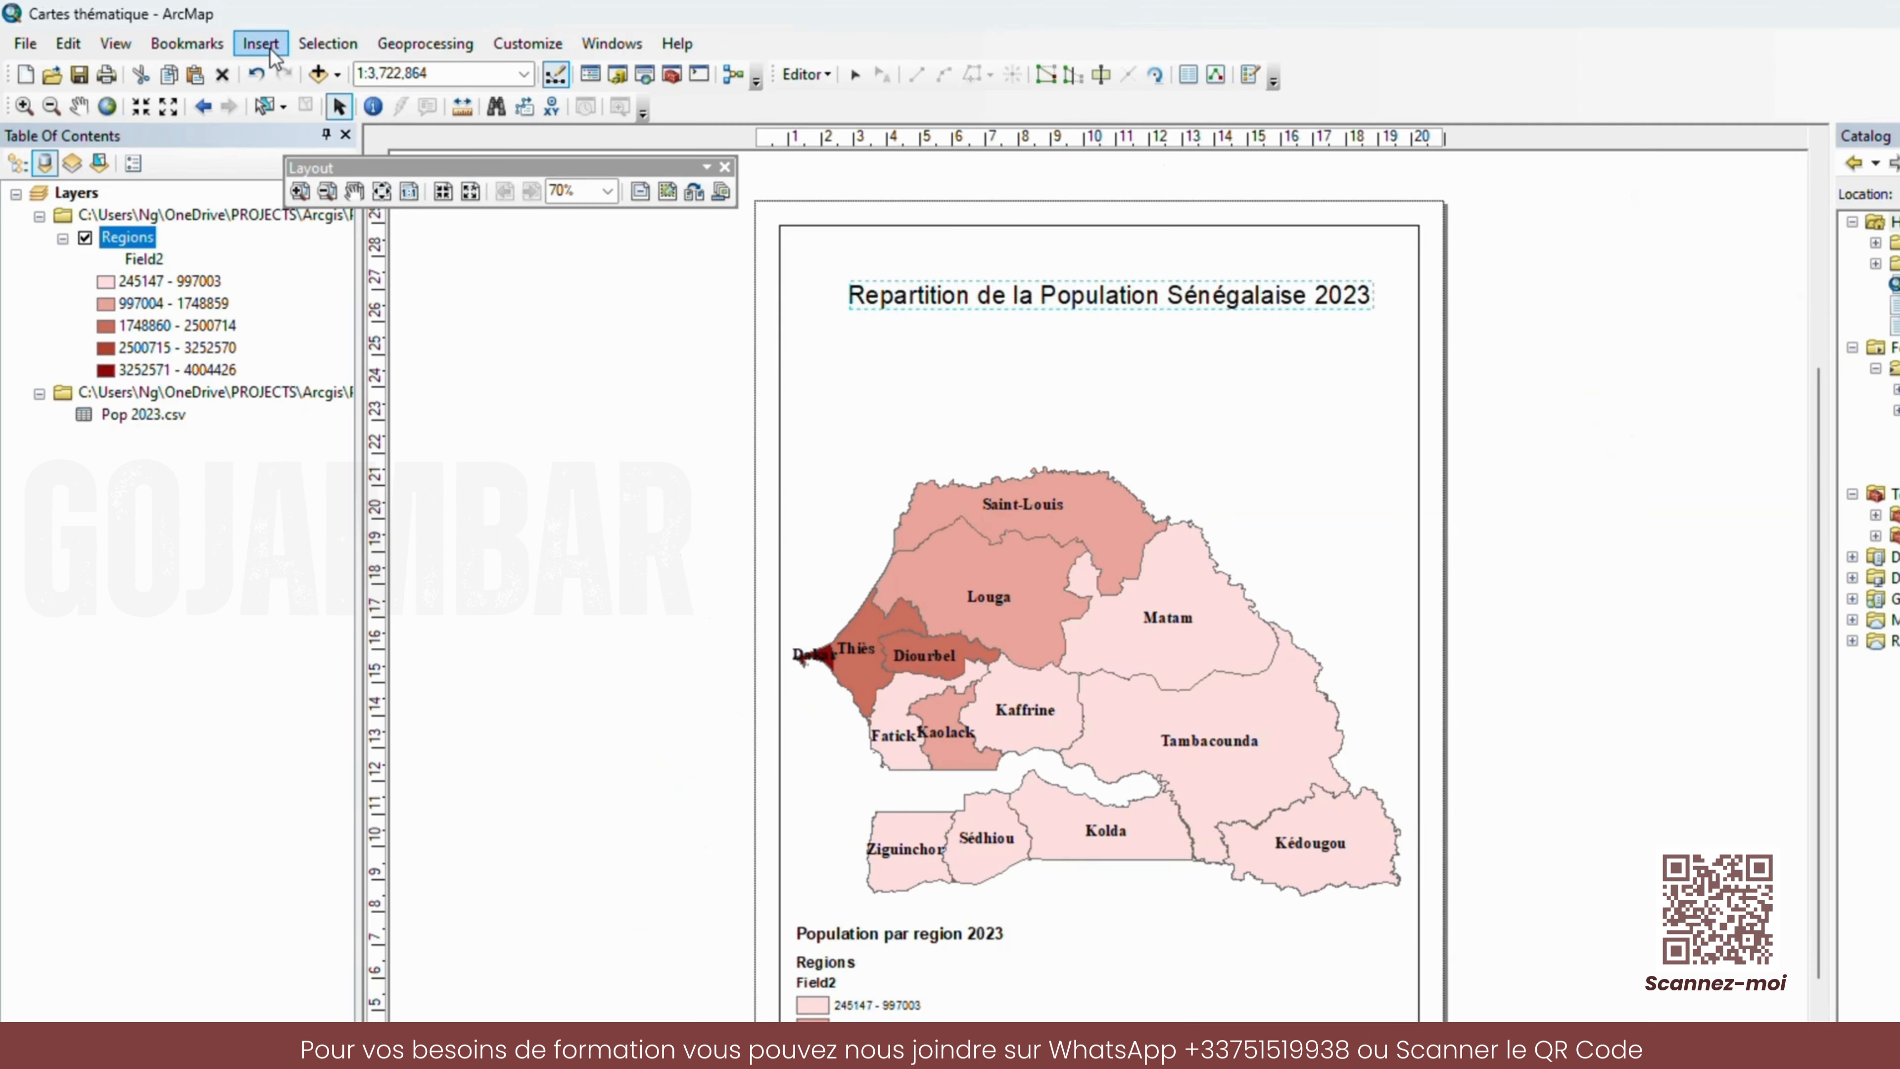
- Insert the ESRI North 1 north arrow and place it northeast of the map, above the Matam region
left_click(270, 48)
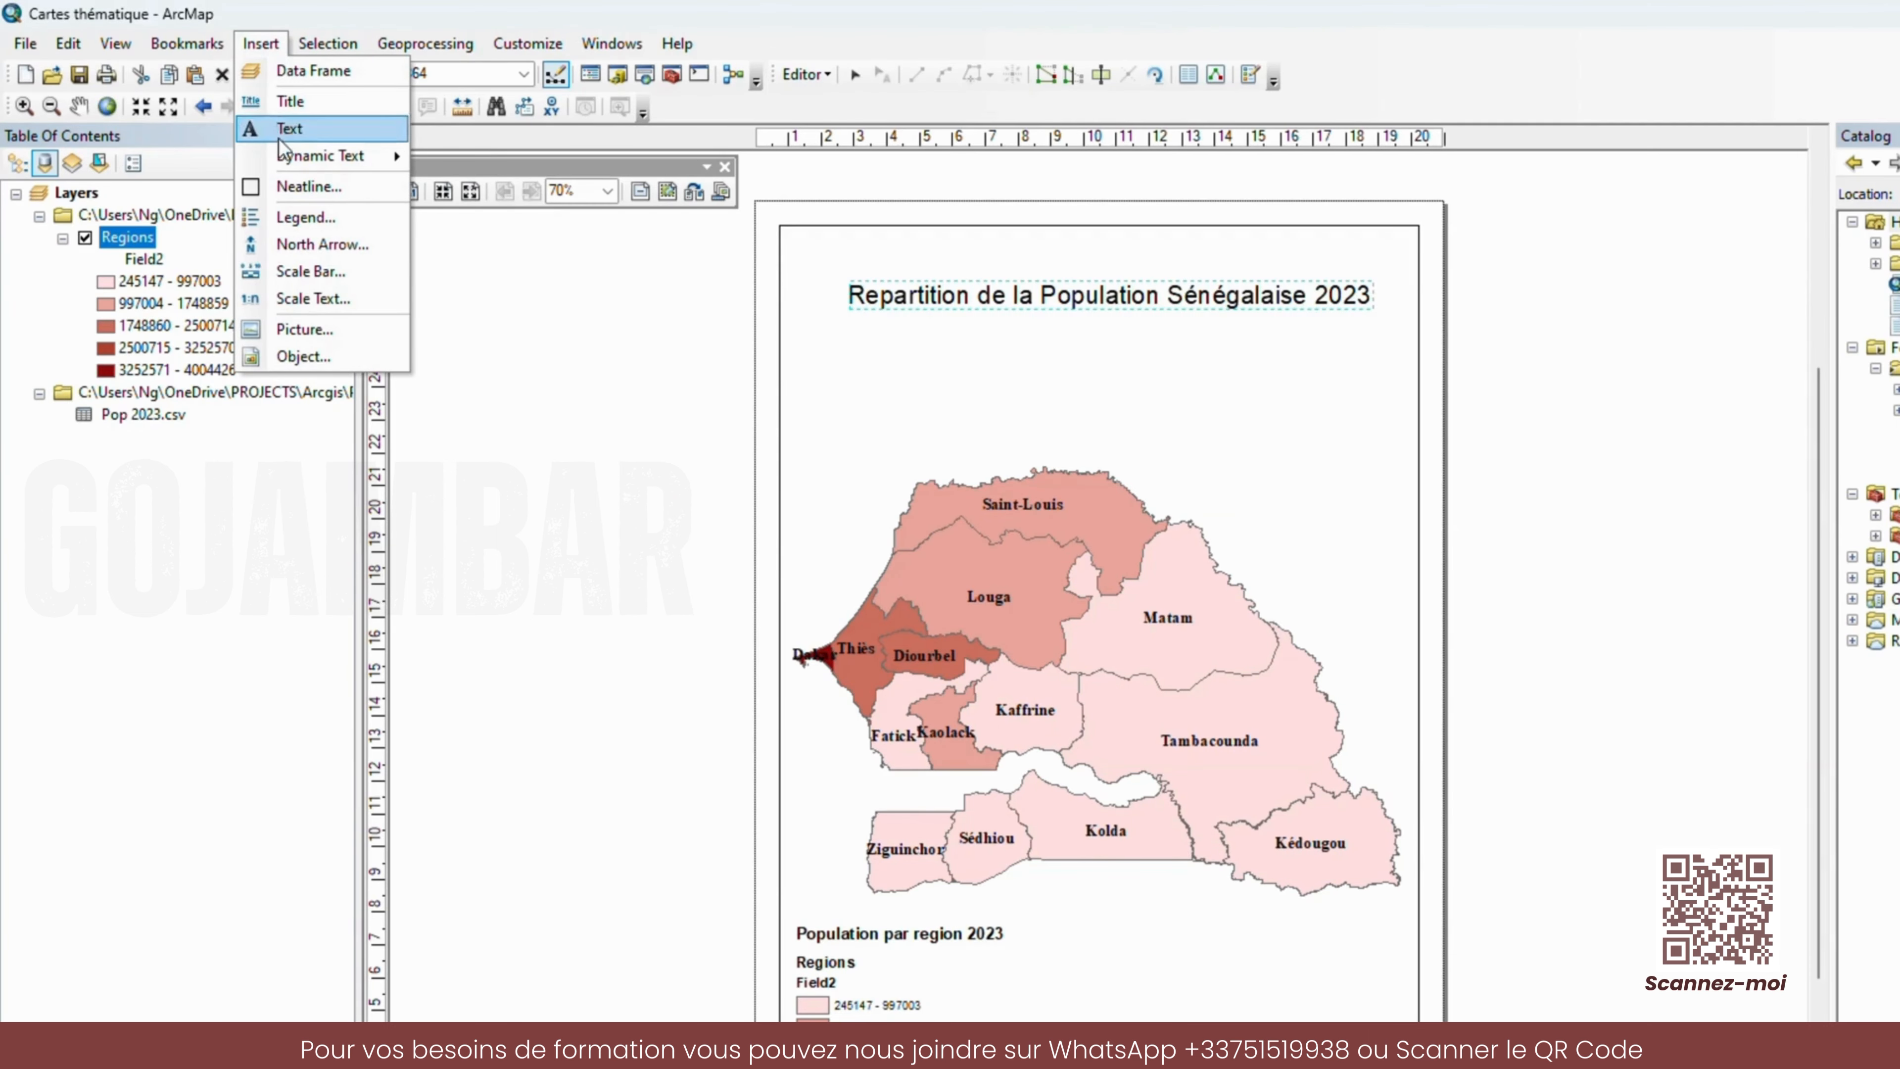
left_click(323, 249)
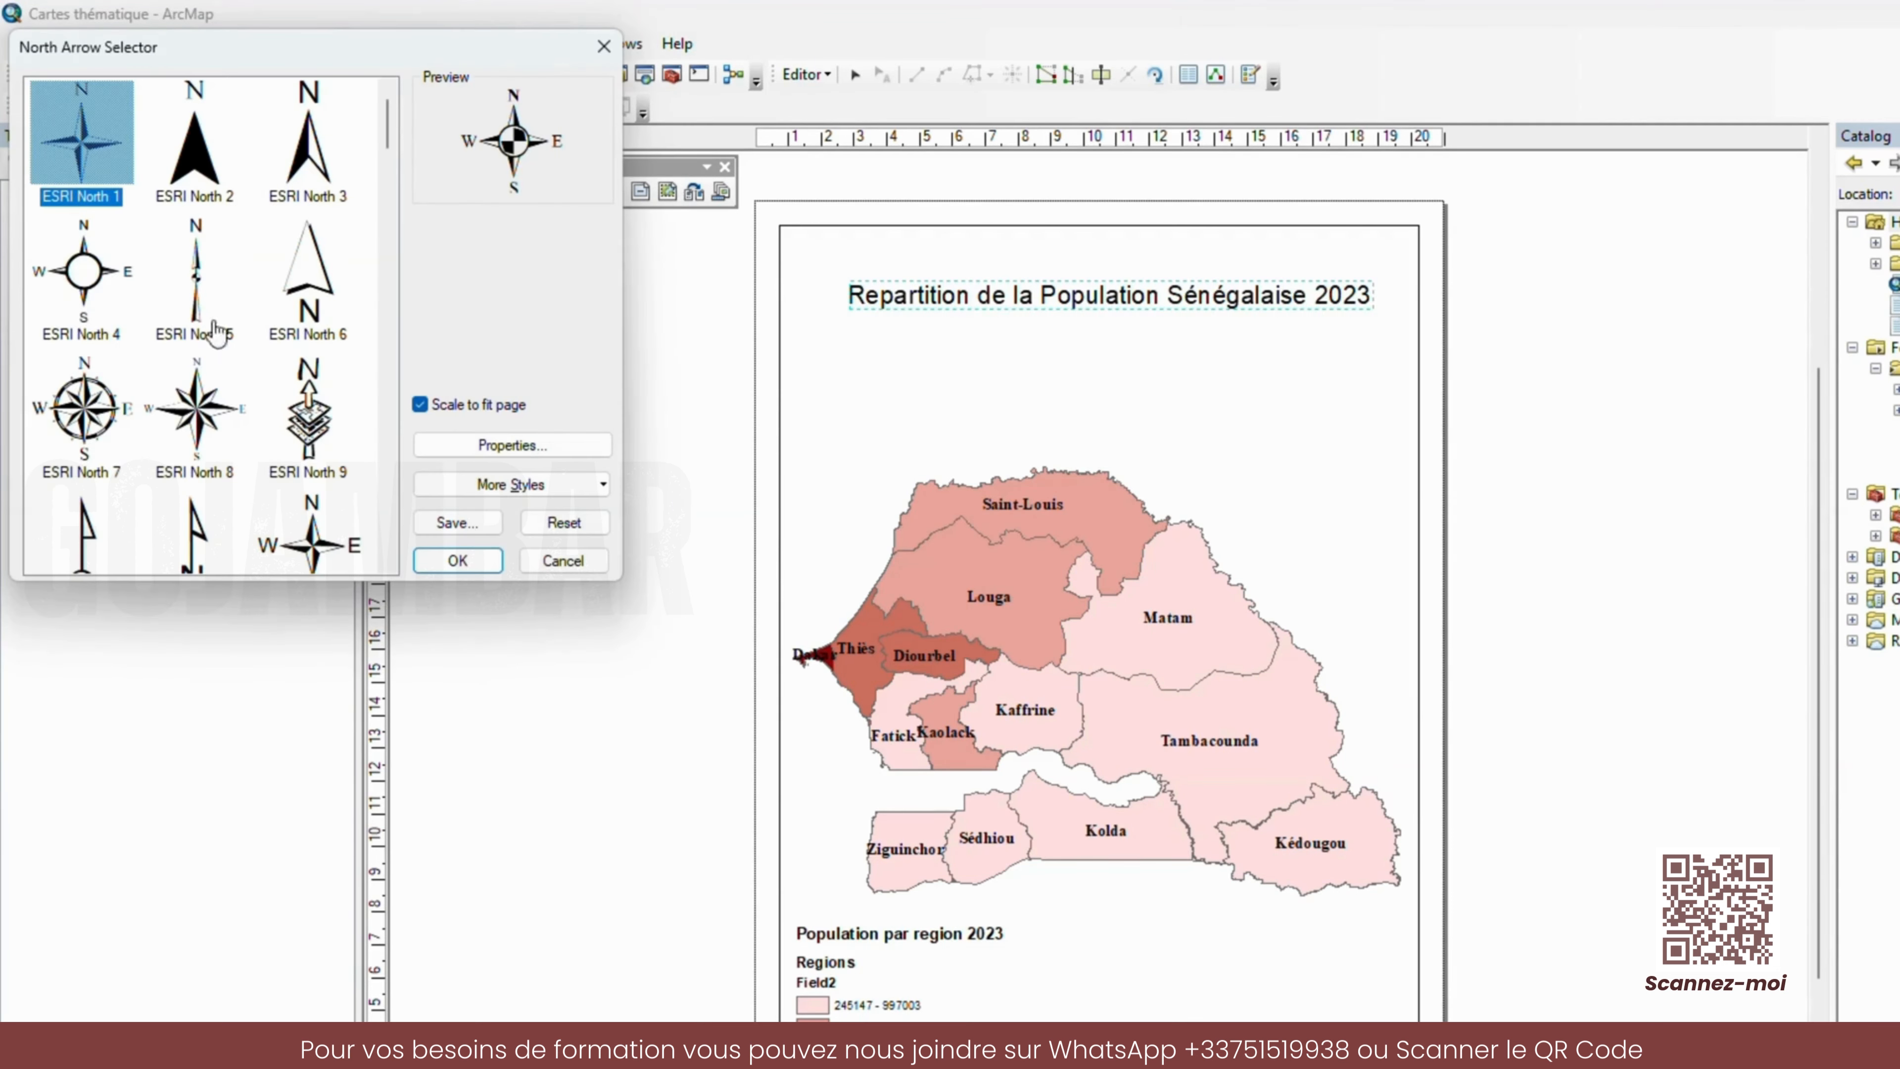
scroll(183, 374, "down", 3)
scroll(183, 374, "down", 5)
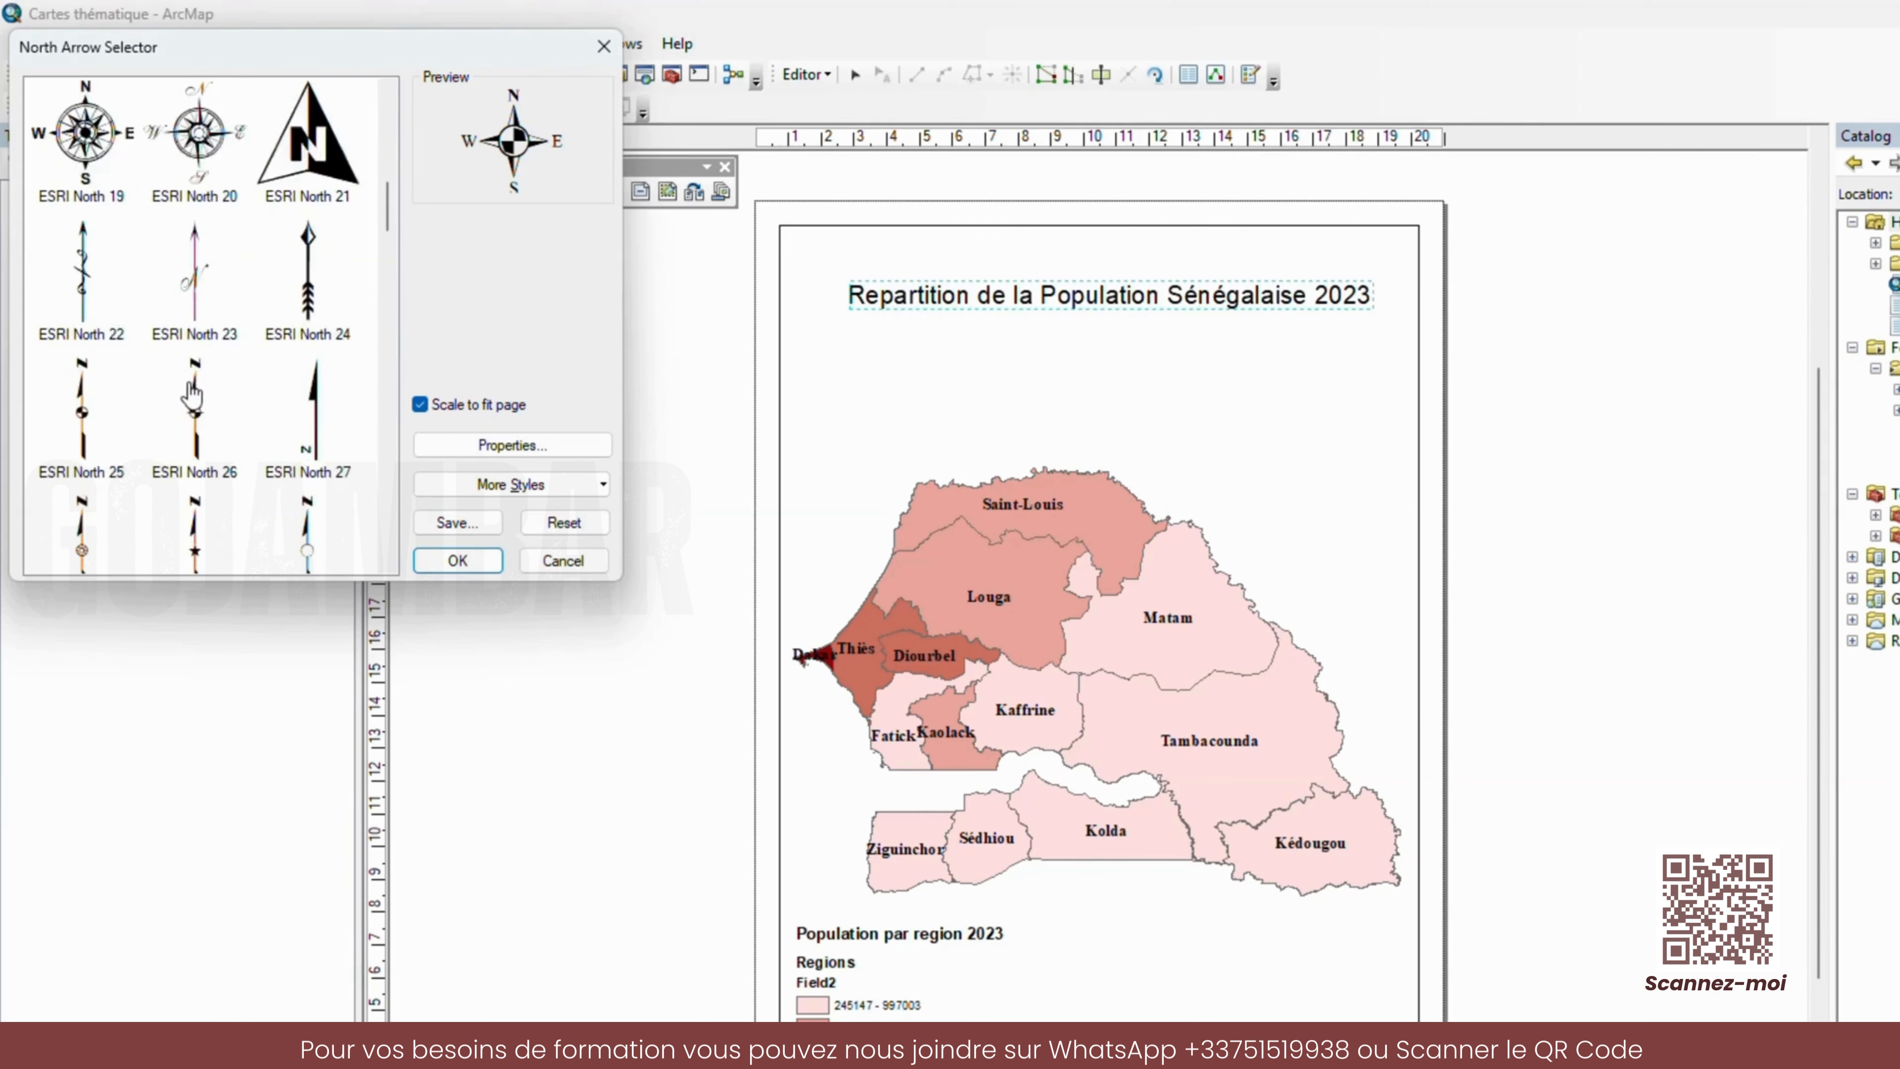
scroll(199, 404, "up", 6)
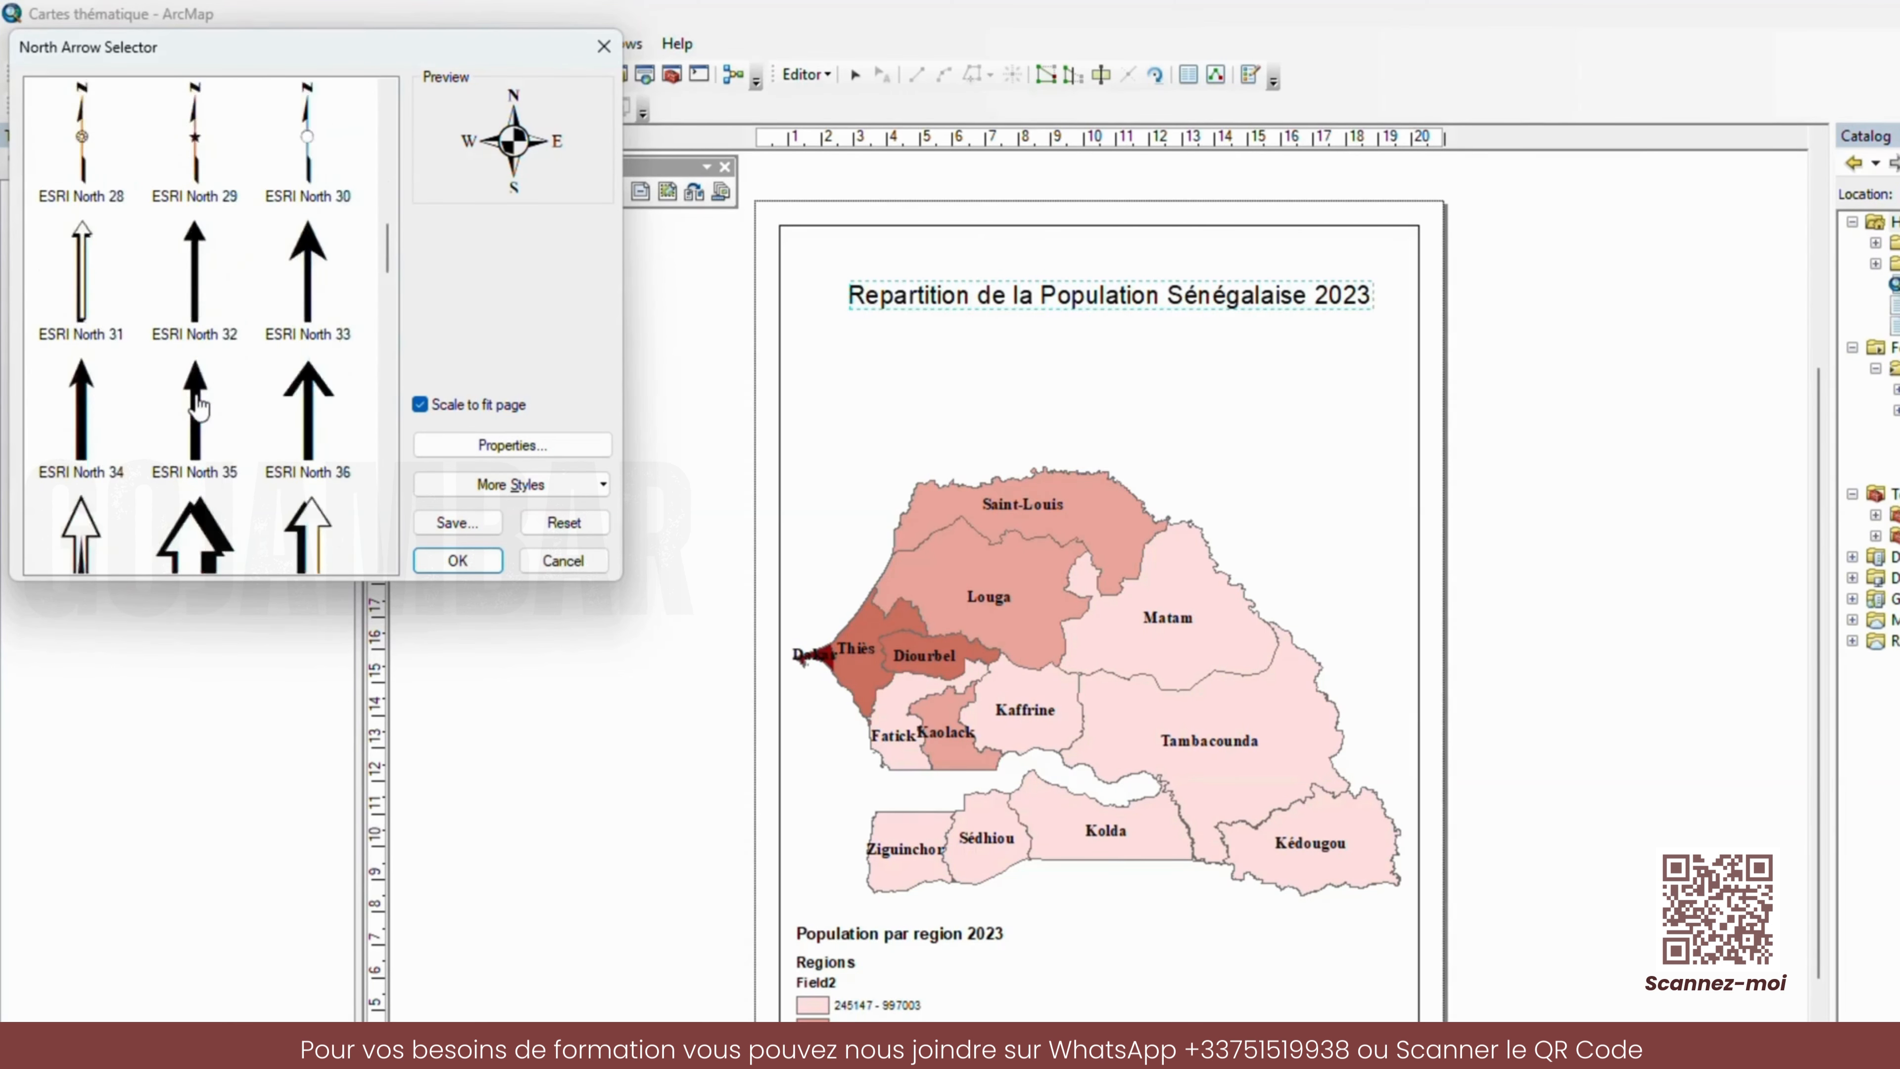
scroll(198, 254, "up", 1)
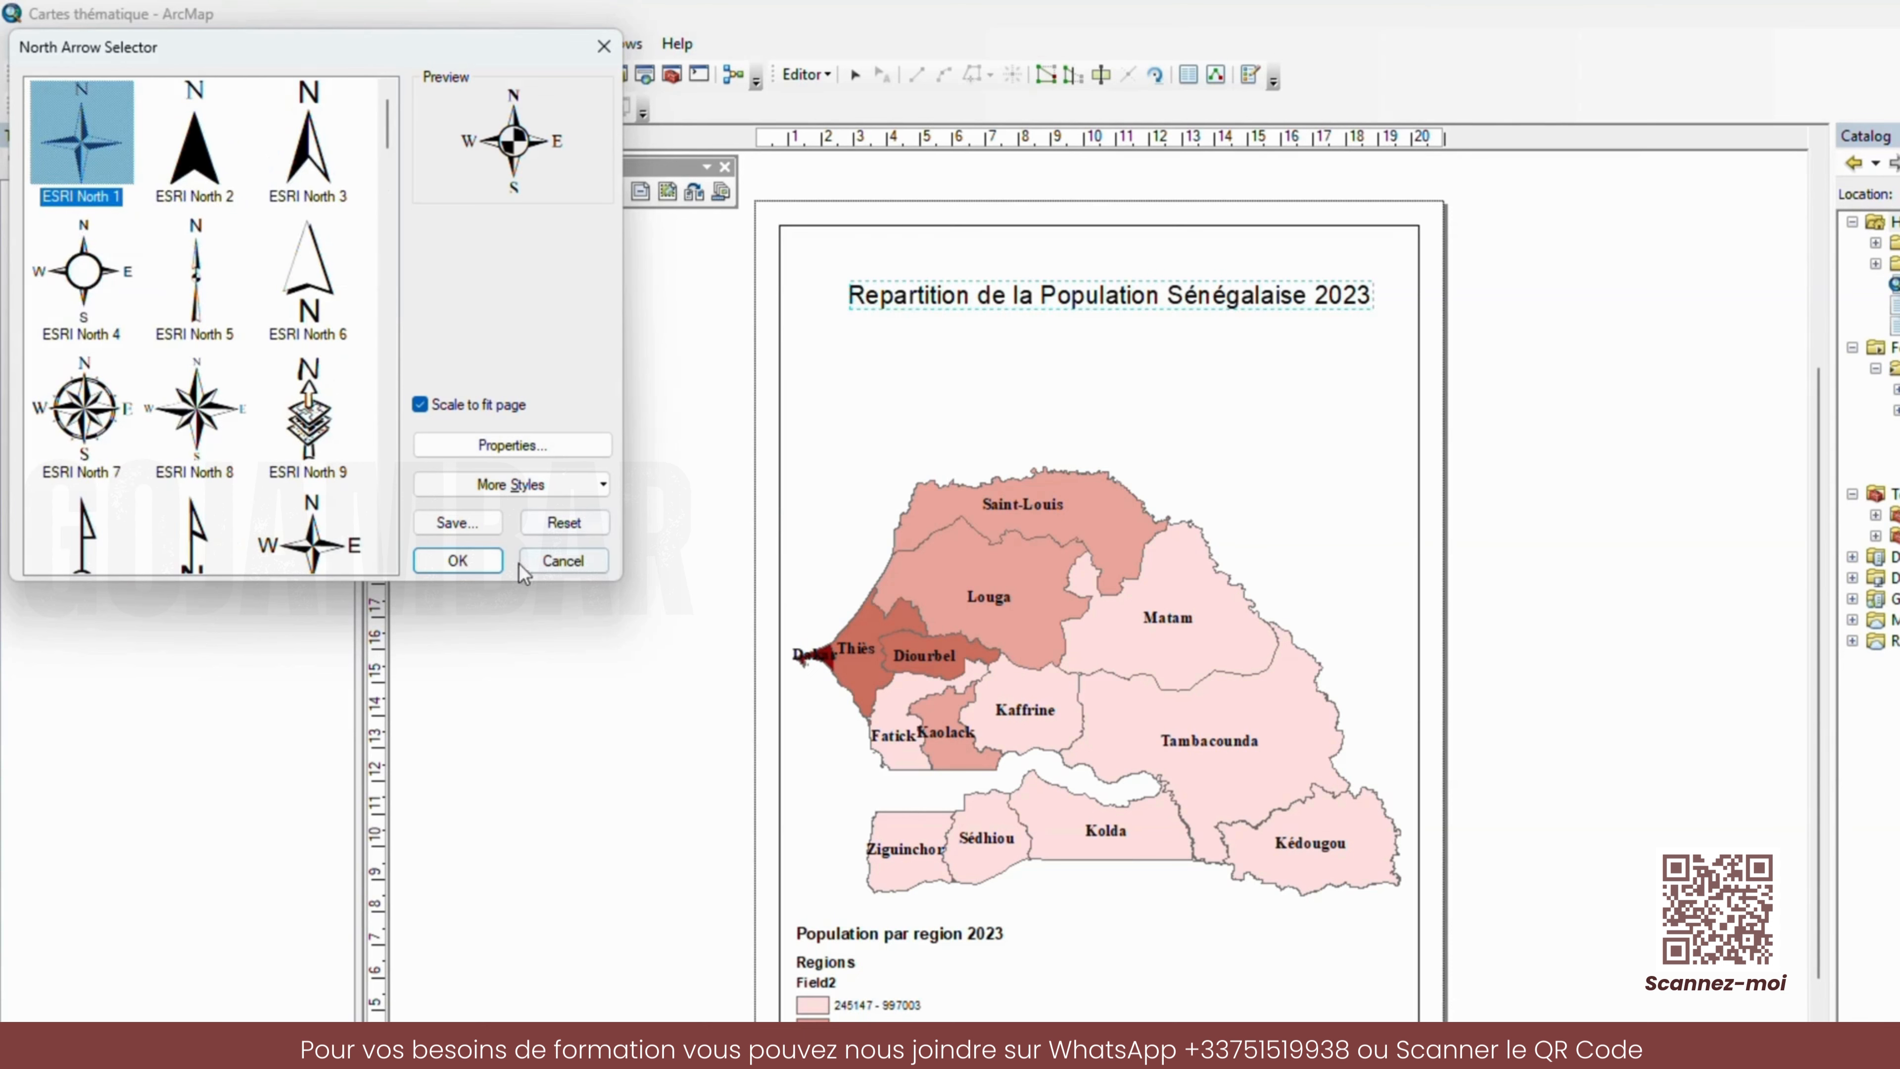
left_click(458, 561)
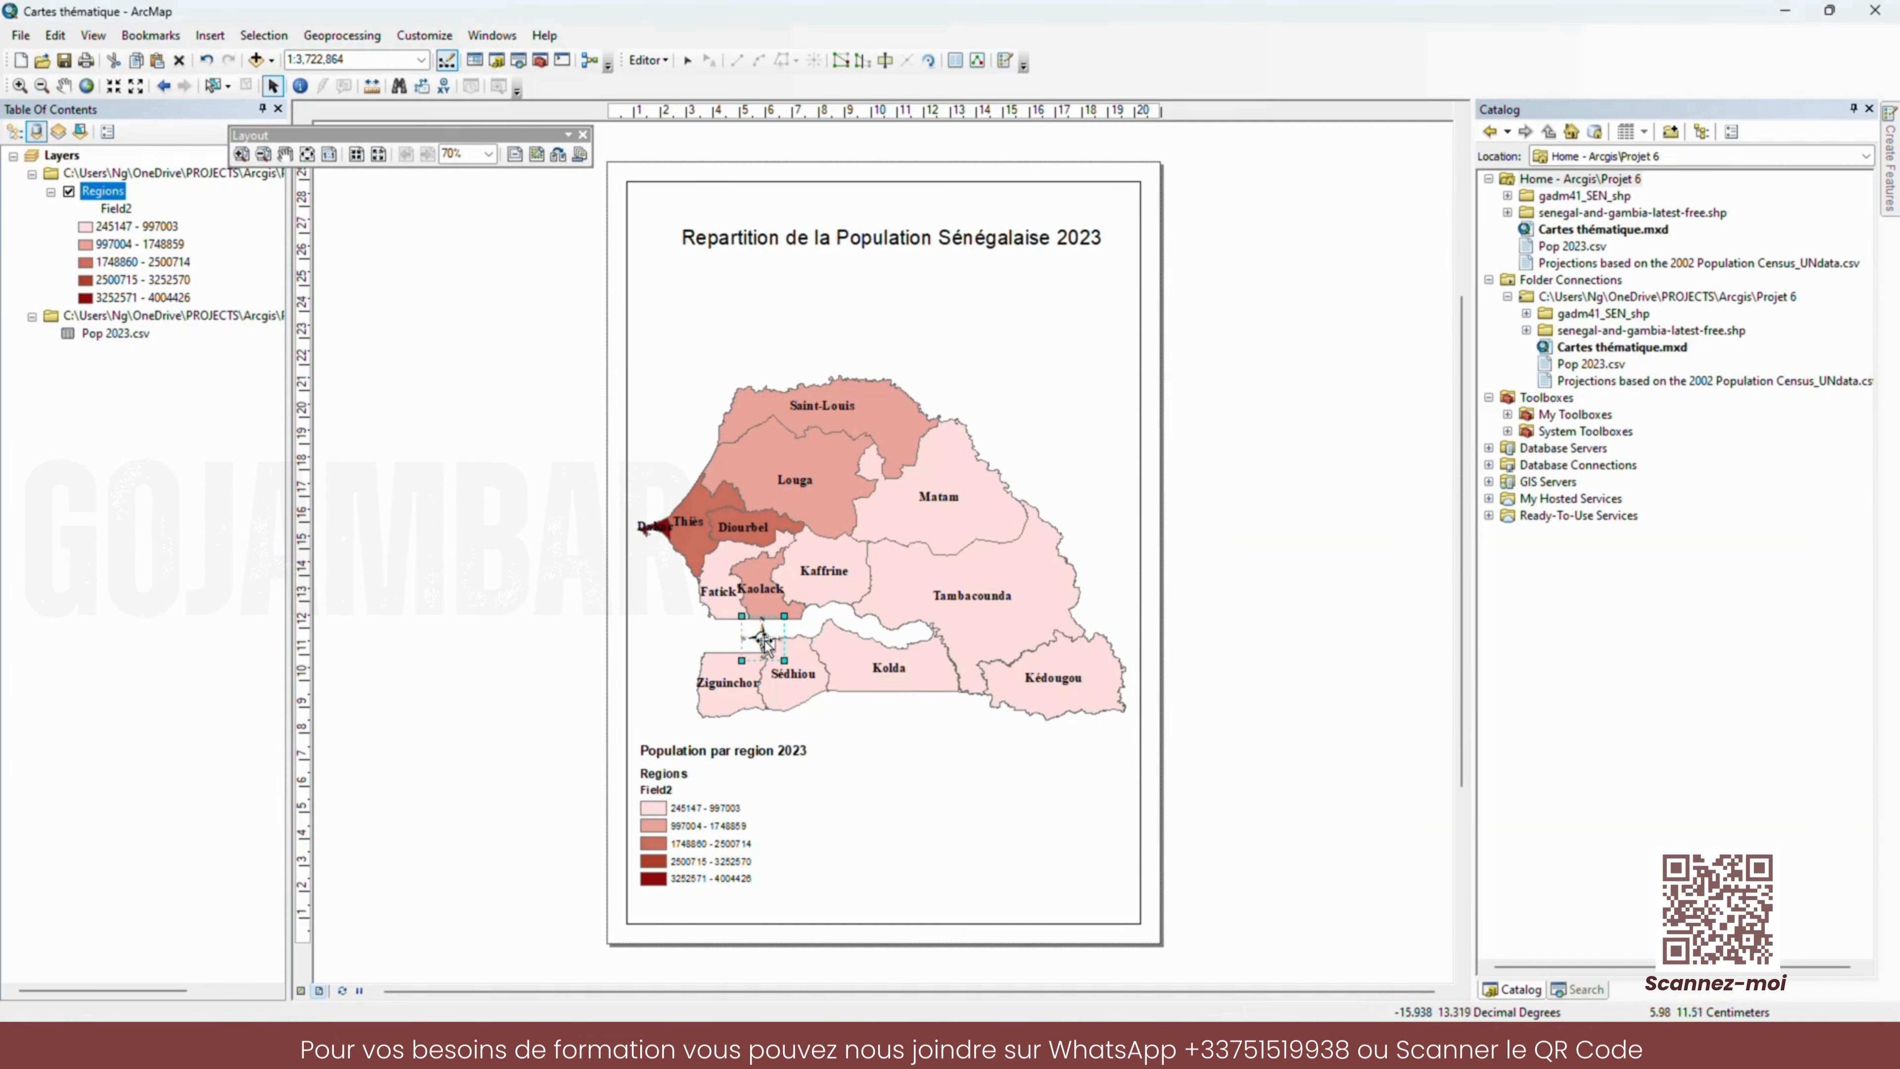
left_click_drag(761, 638, 1057, 399)
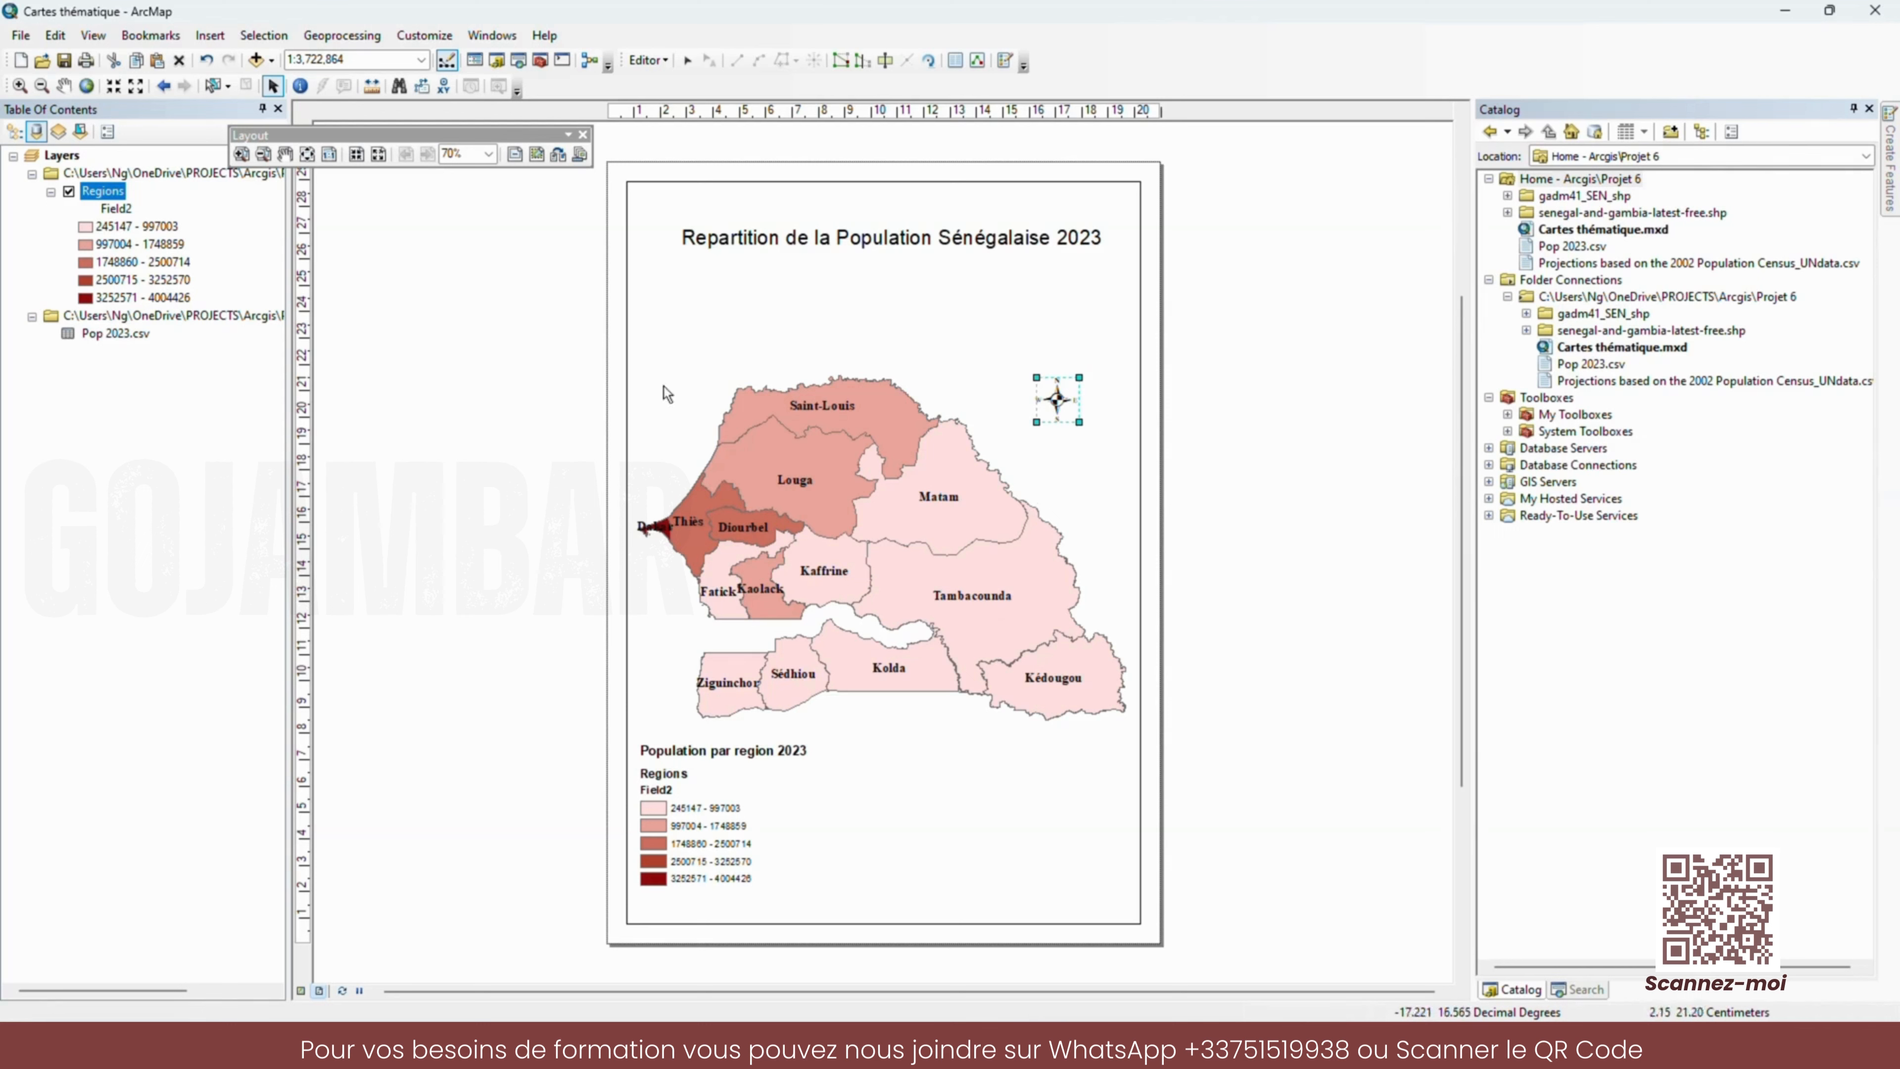
- Insert an Alternating Scale Bar 1 and place it below the map, in the page's lower-right area beside the legend
left_click(217, 37)
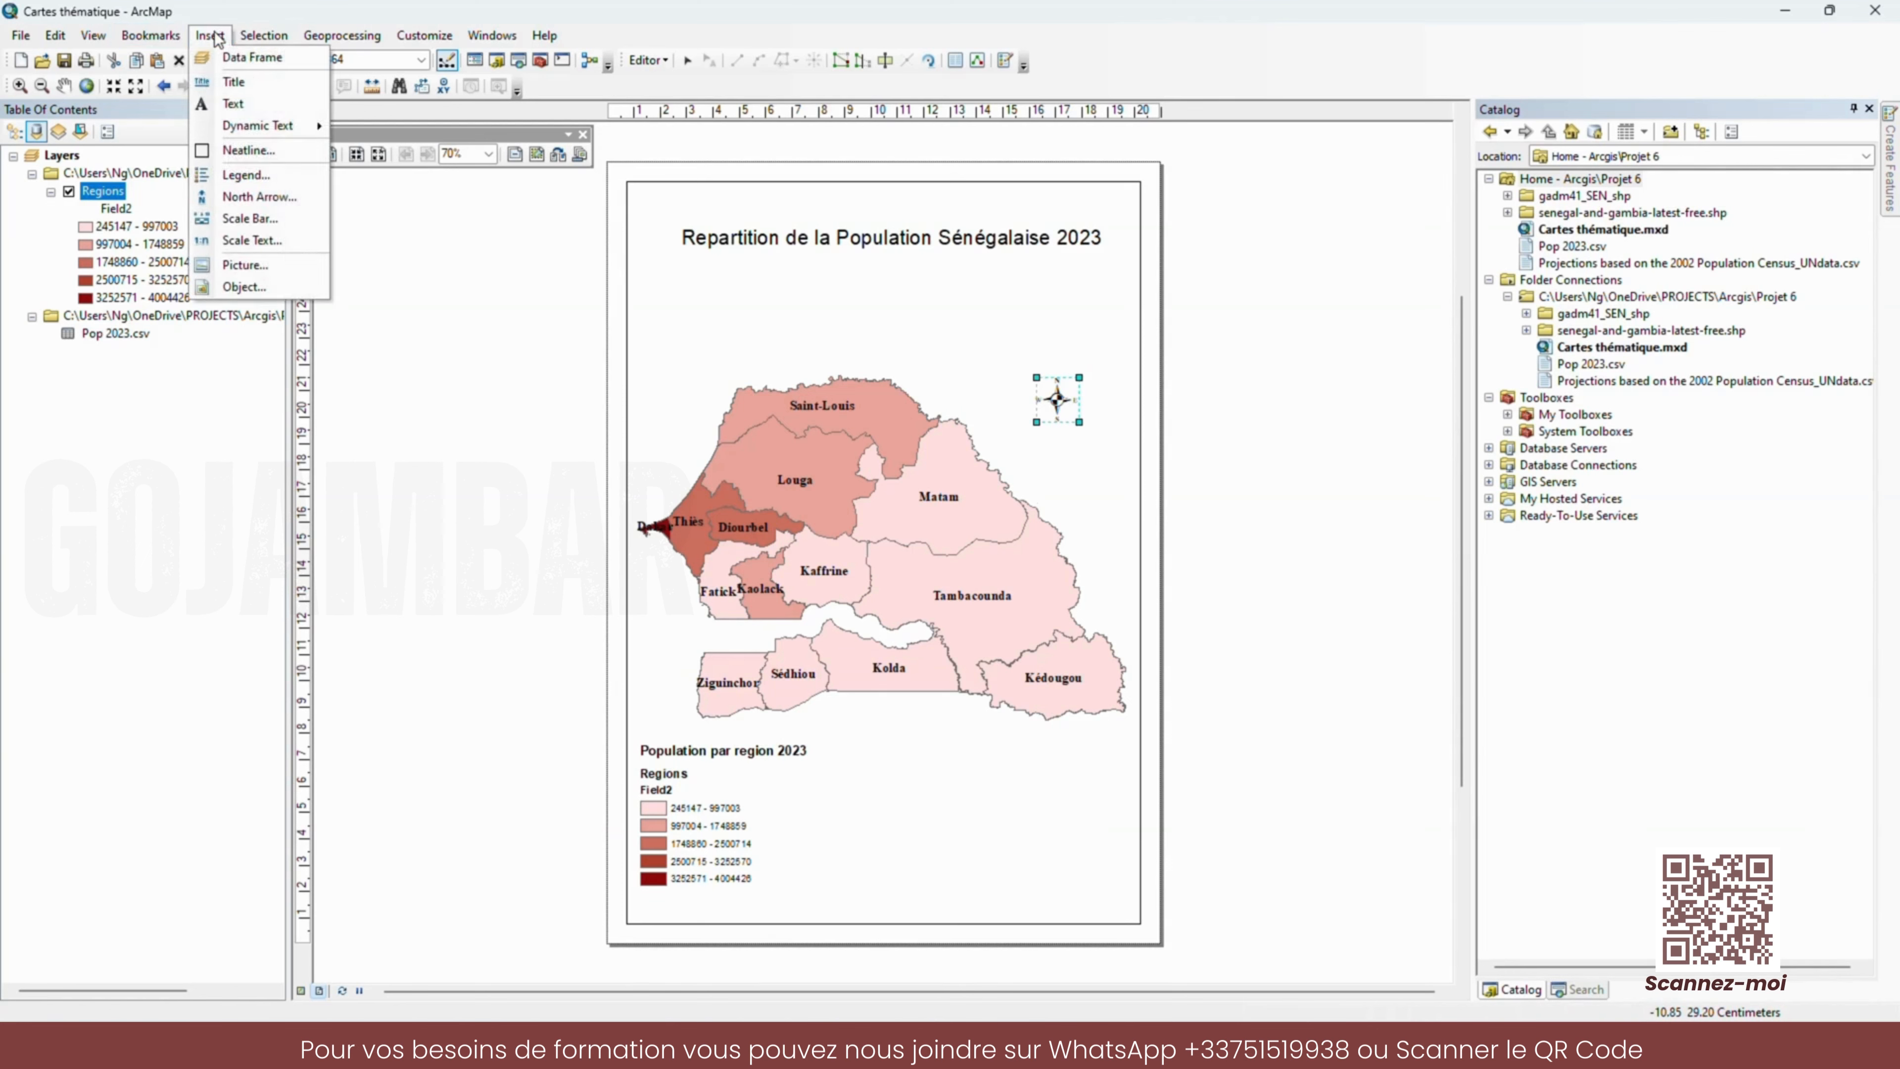
left_click(251, 223)
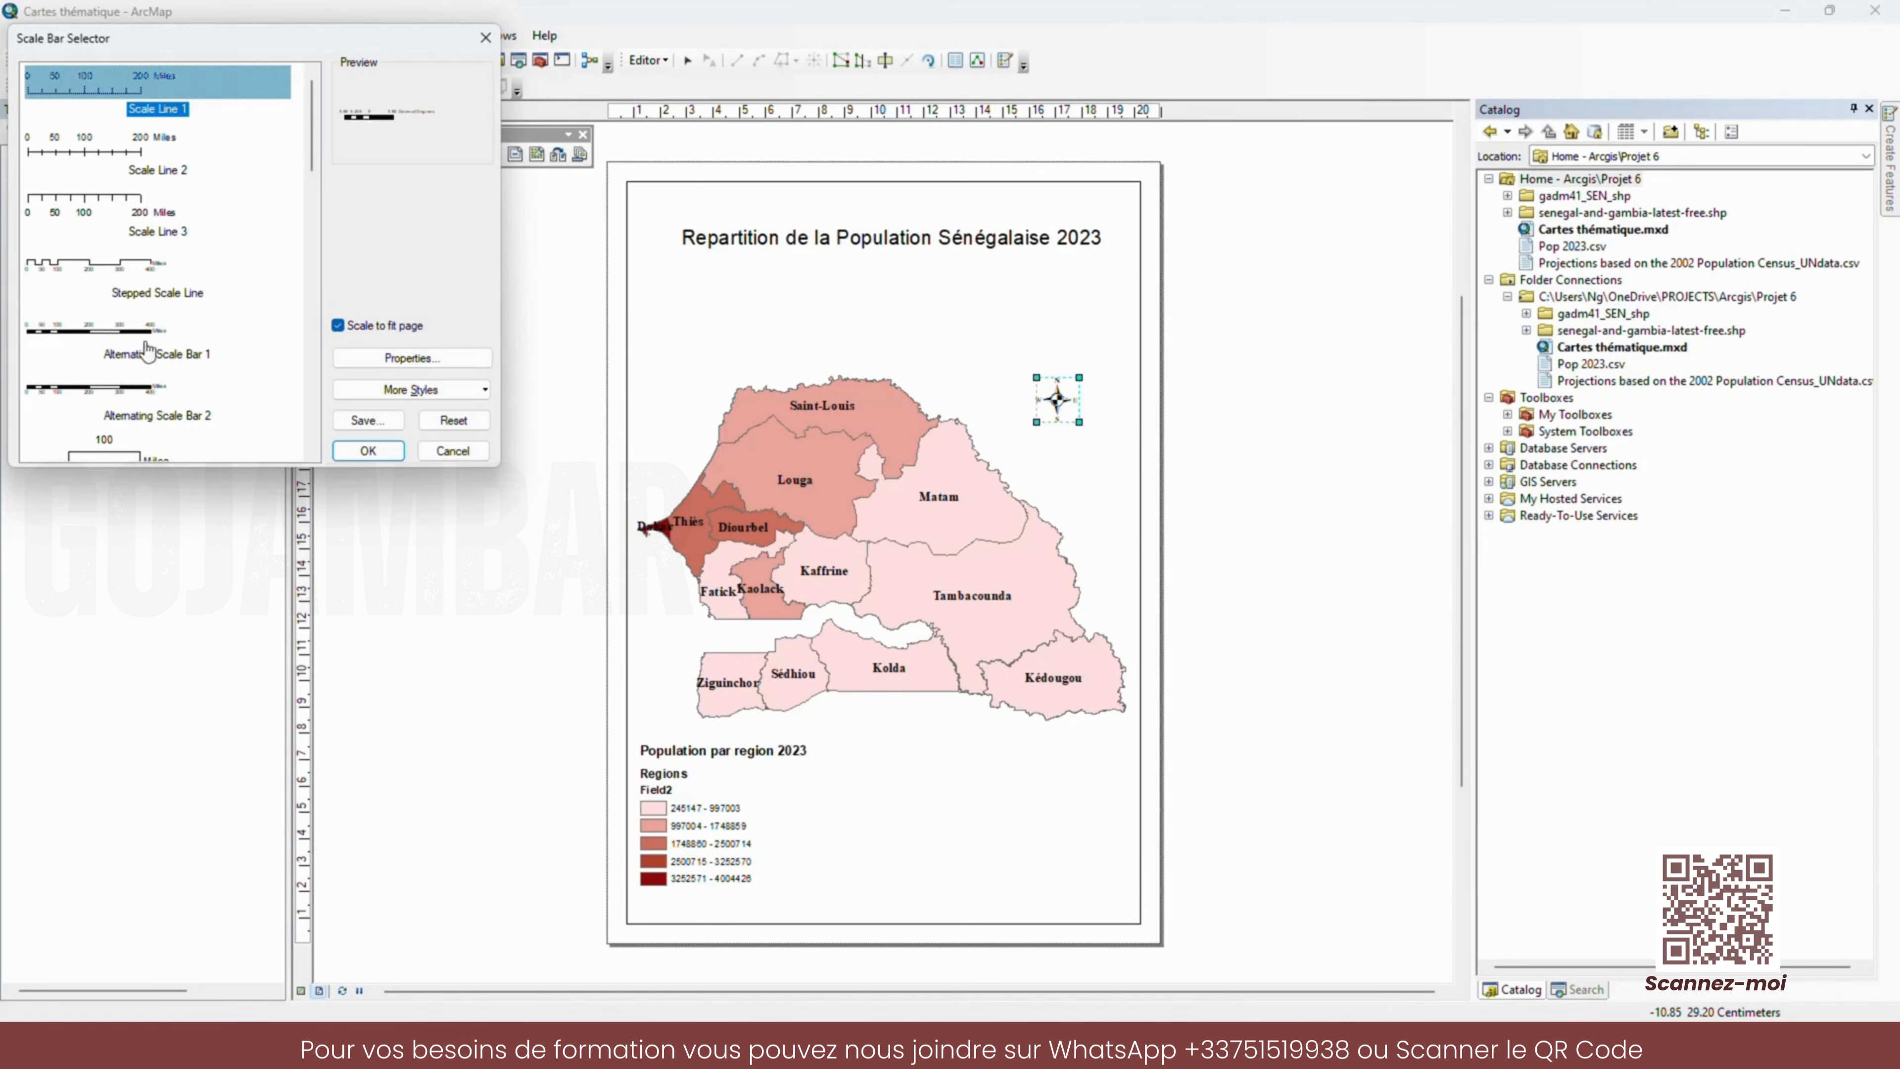
left_click(109, 339)
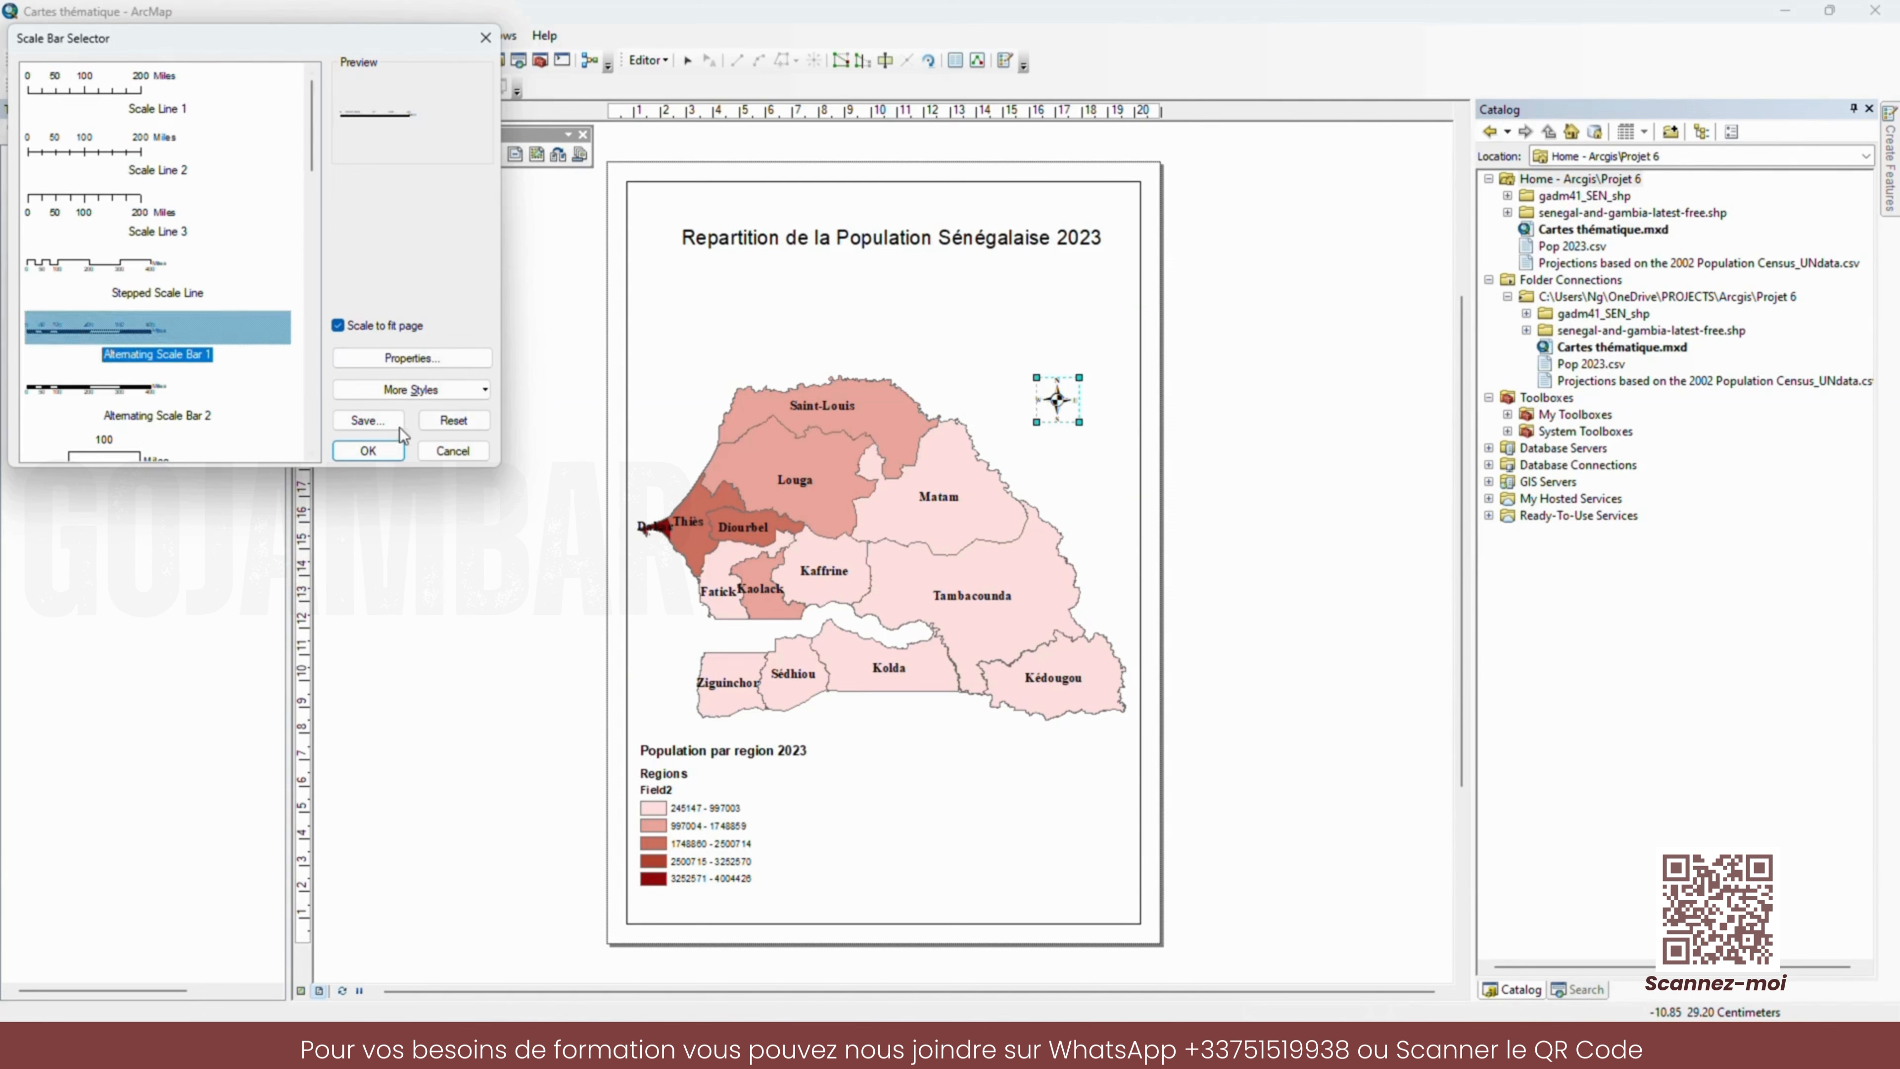
left_click(367, 450)
left_click_drag(874, 545, 1019, 866)
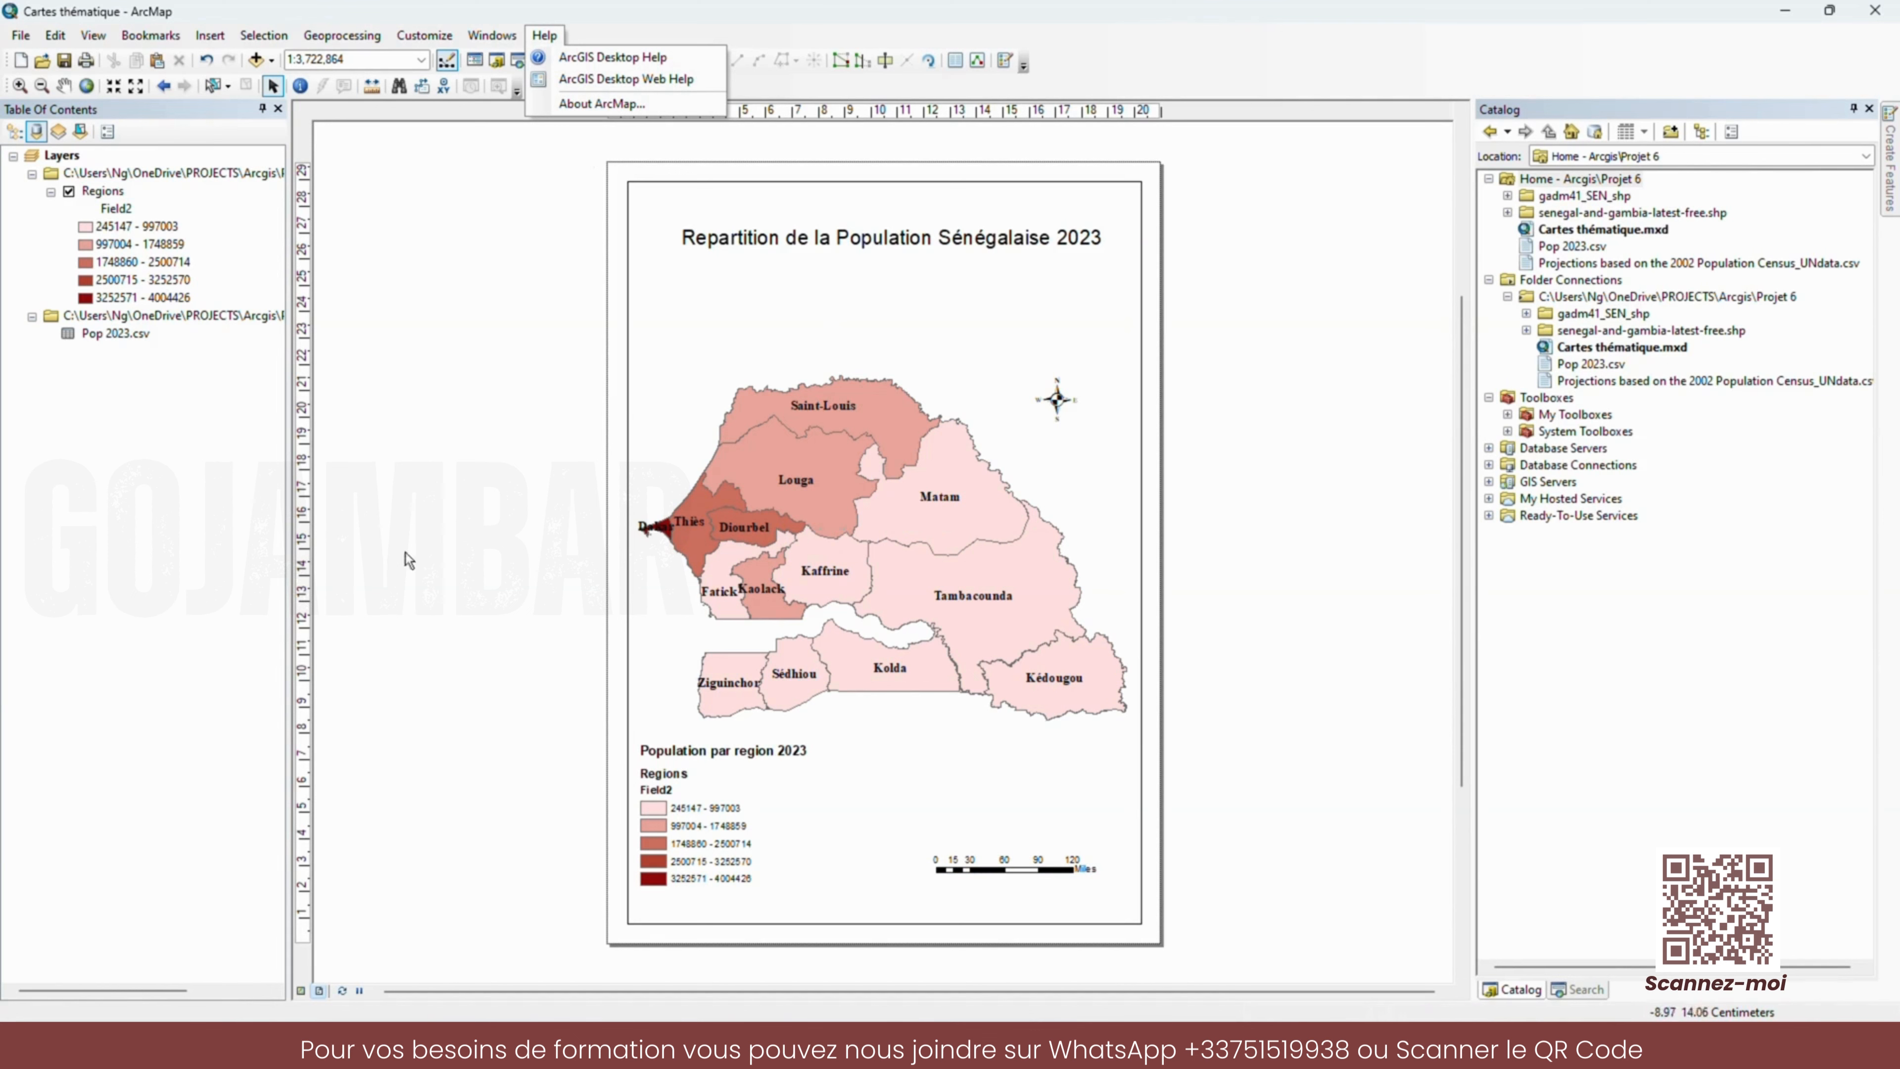
- Add the text "Sources données ANDS" to the page and place it below the map, above the scale bar
mouse_move(210, 35)
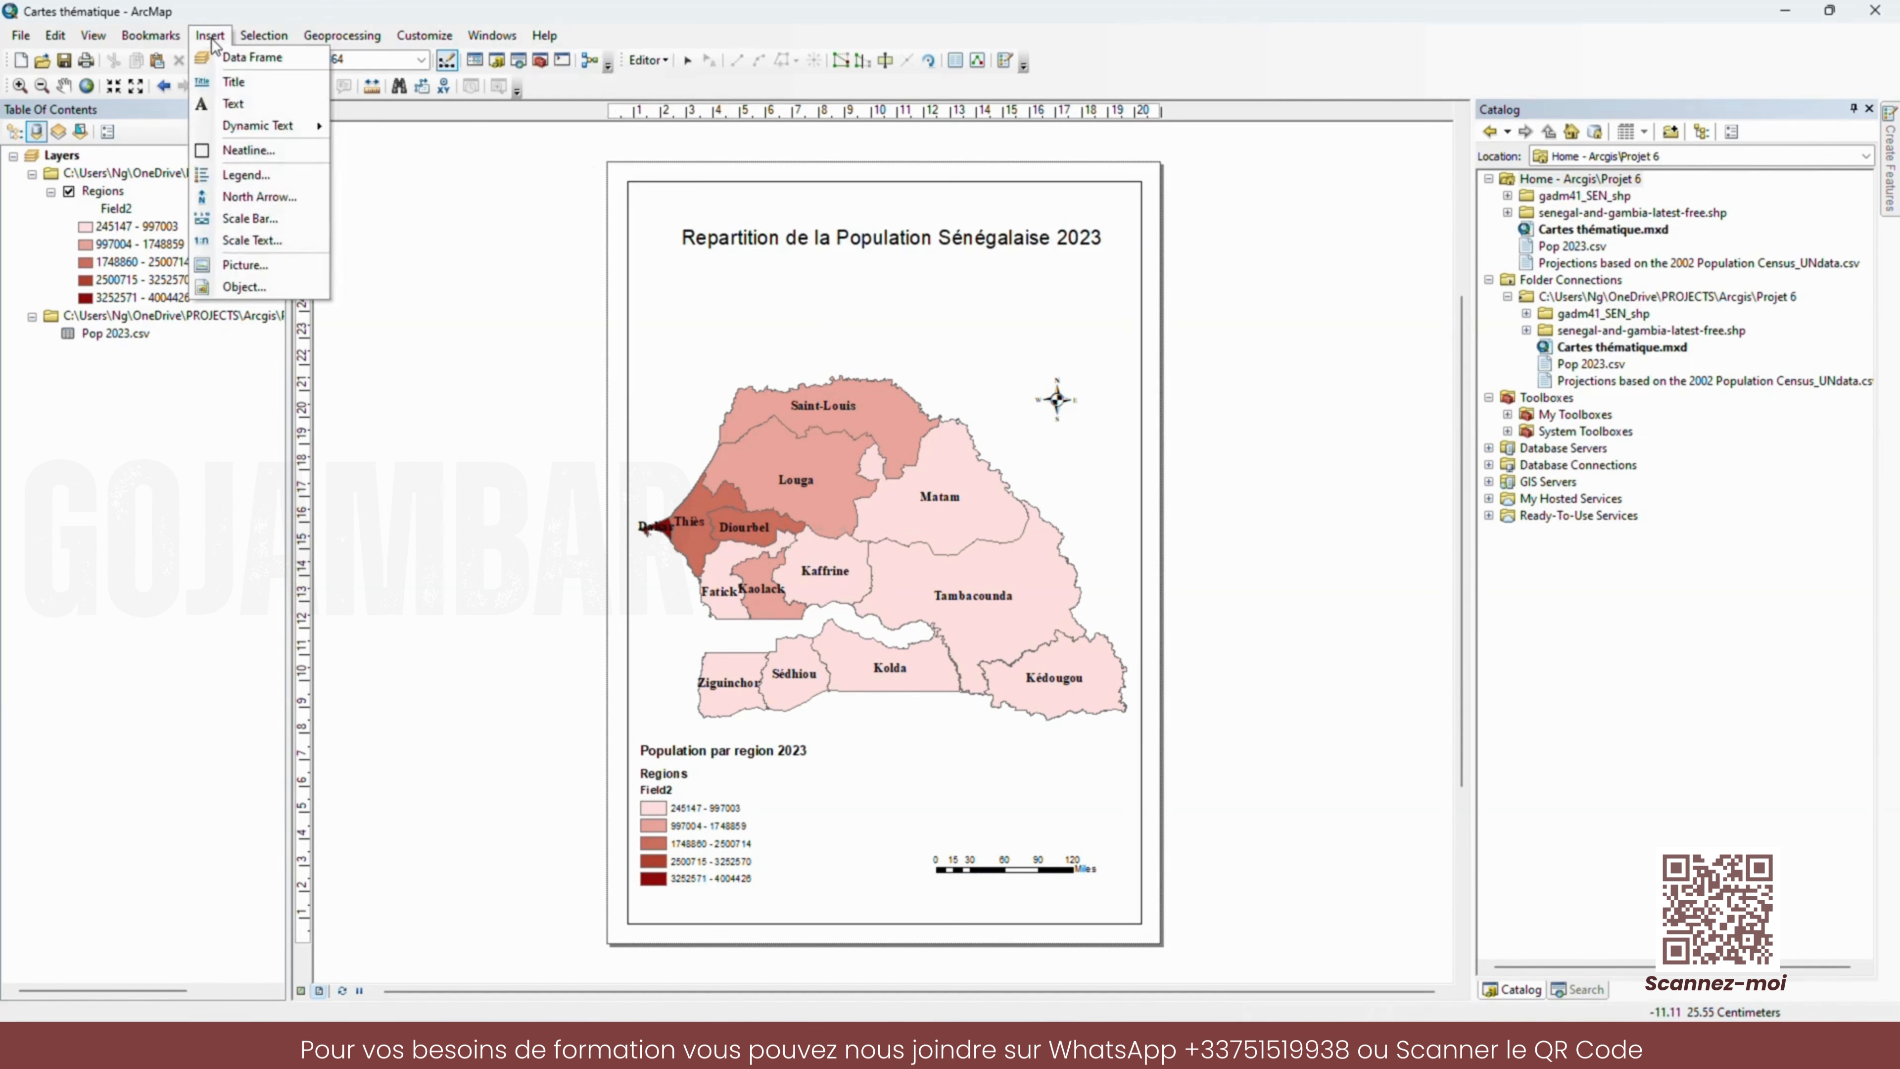
left_click(228, 105)
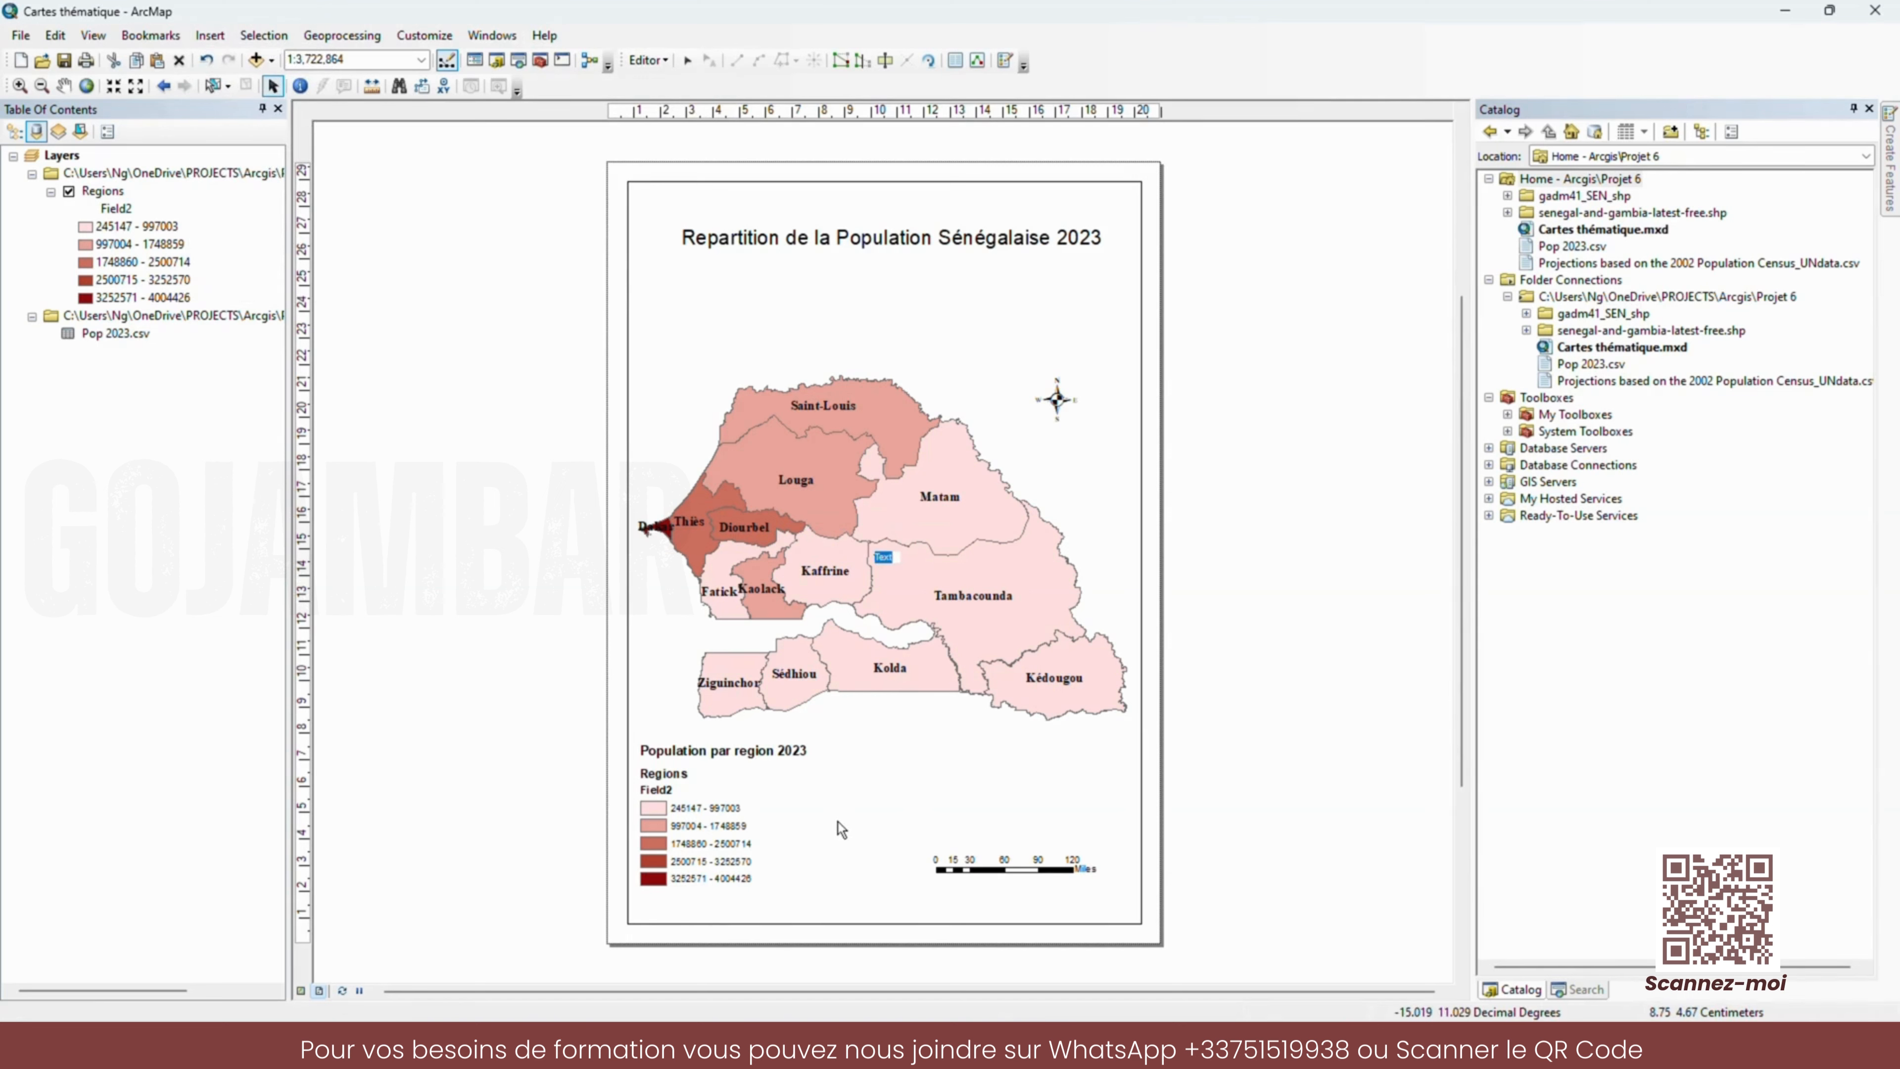
type("Donnée")
key("BackSpace")
key("BackSpace")
key("BackSpace")
key("BackSpace")
key("BackSpace")
key("BackSpace")
type("Sources données ANDS")
left_click(834, 730)
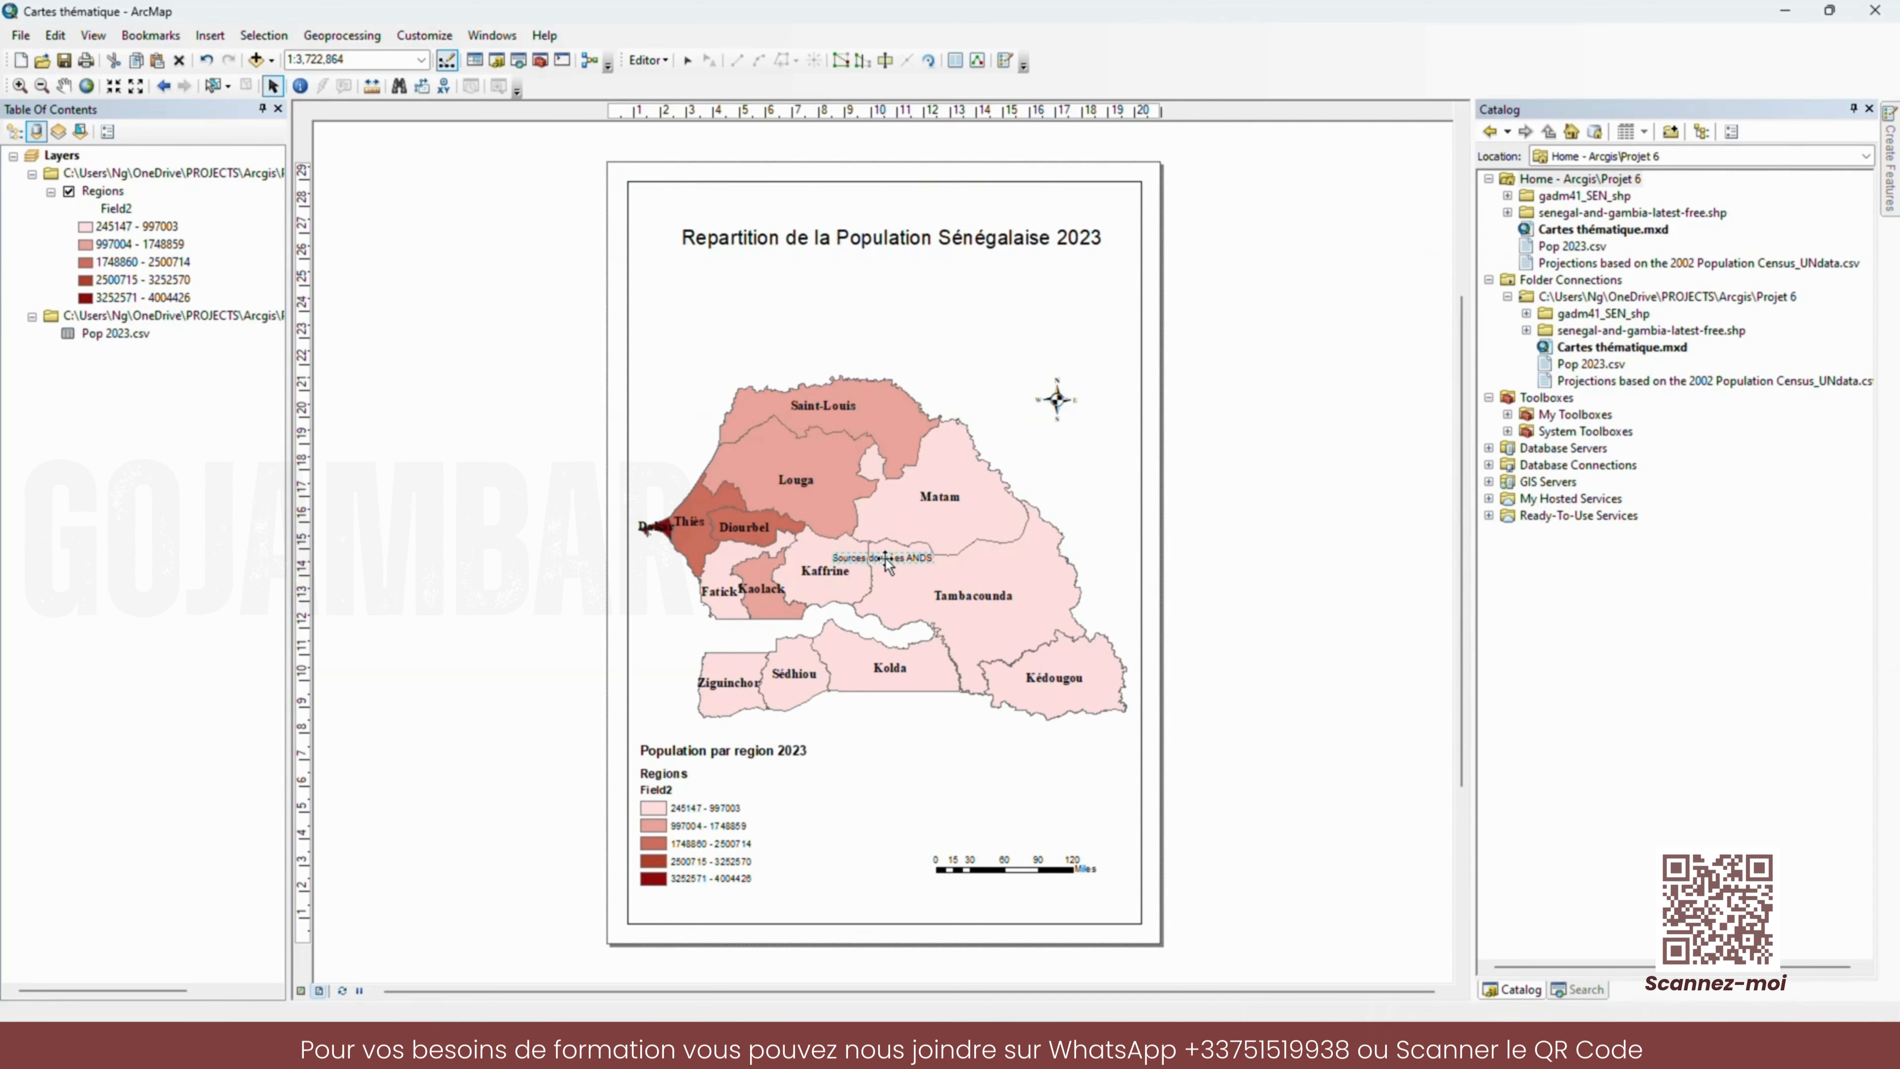
left_click_drag(885, 561, 1053, 769)
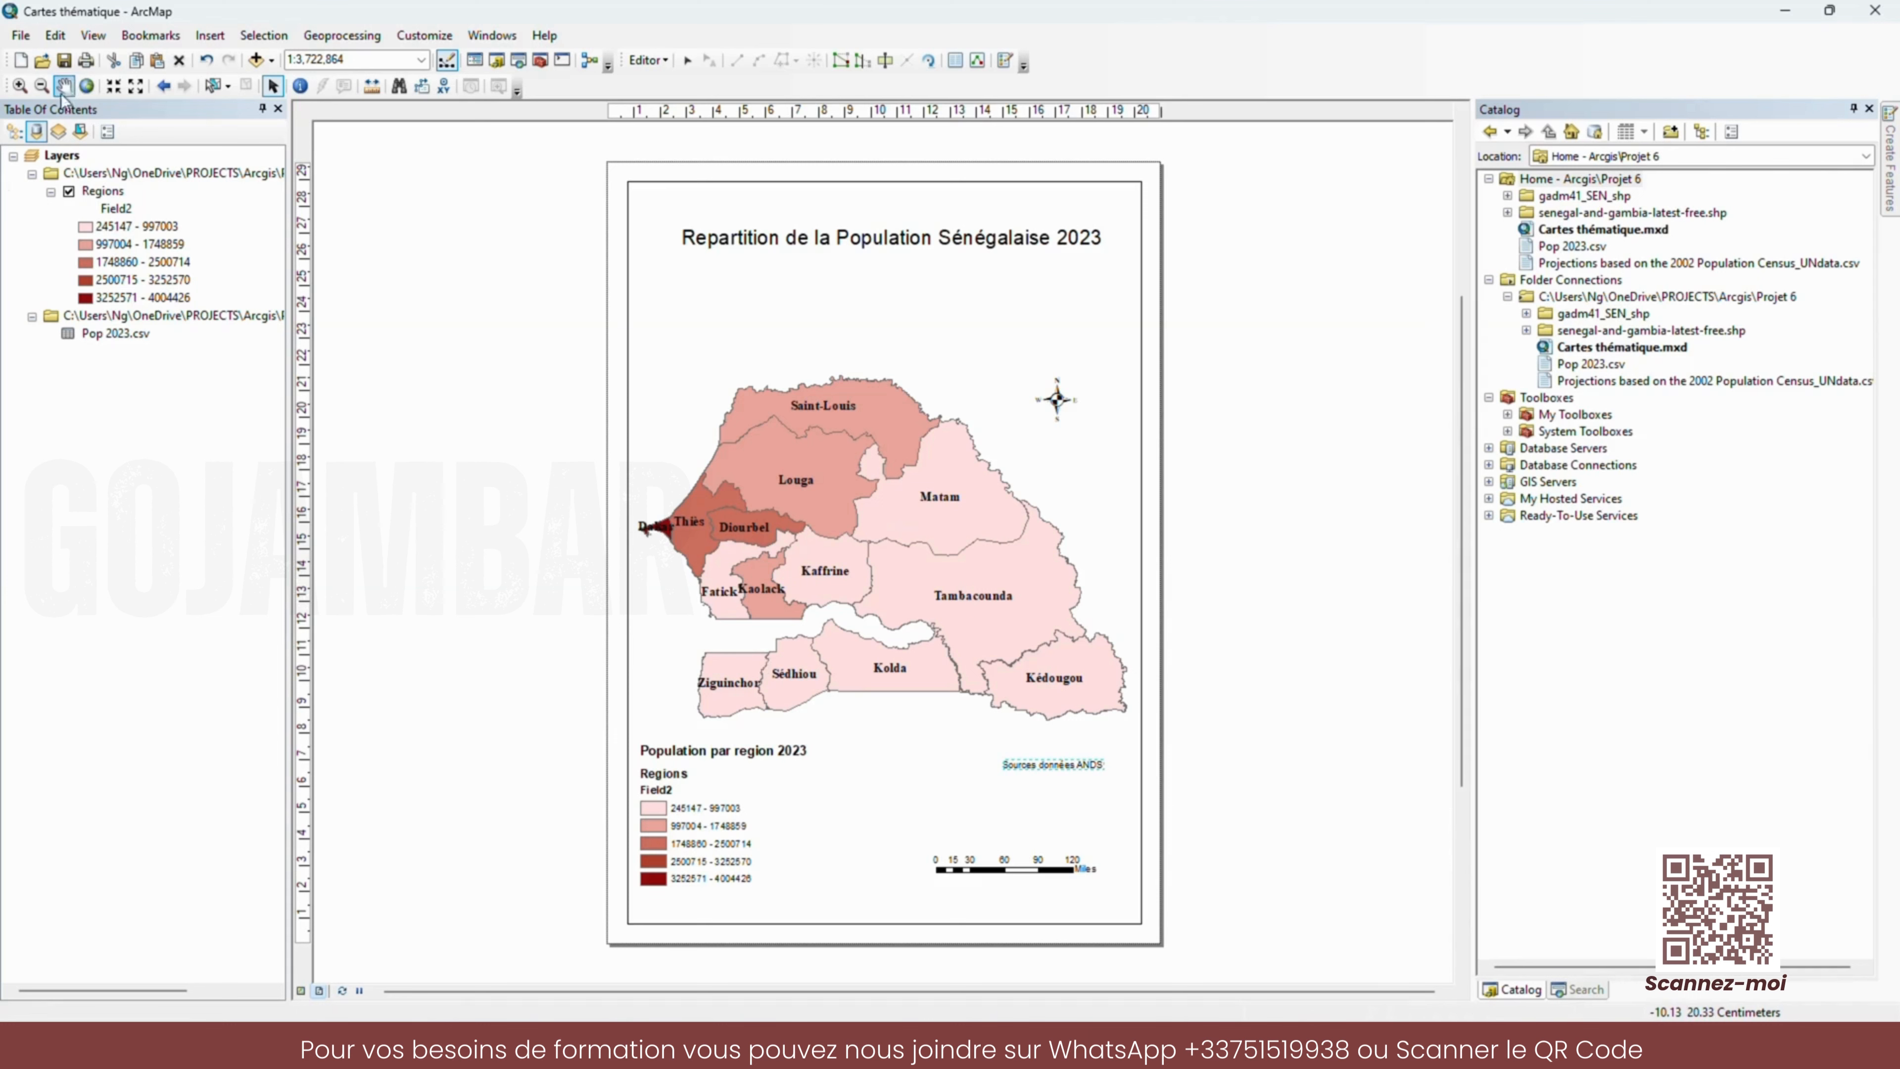
- Save the map document and set up a map export in PNG format
left_click(64, 61)
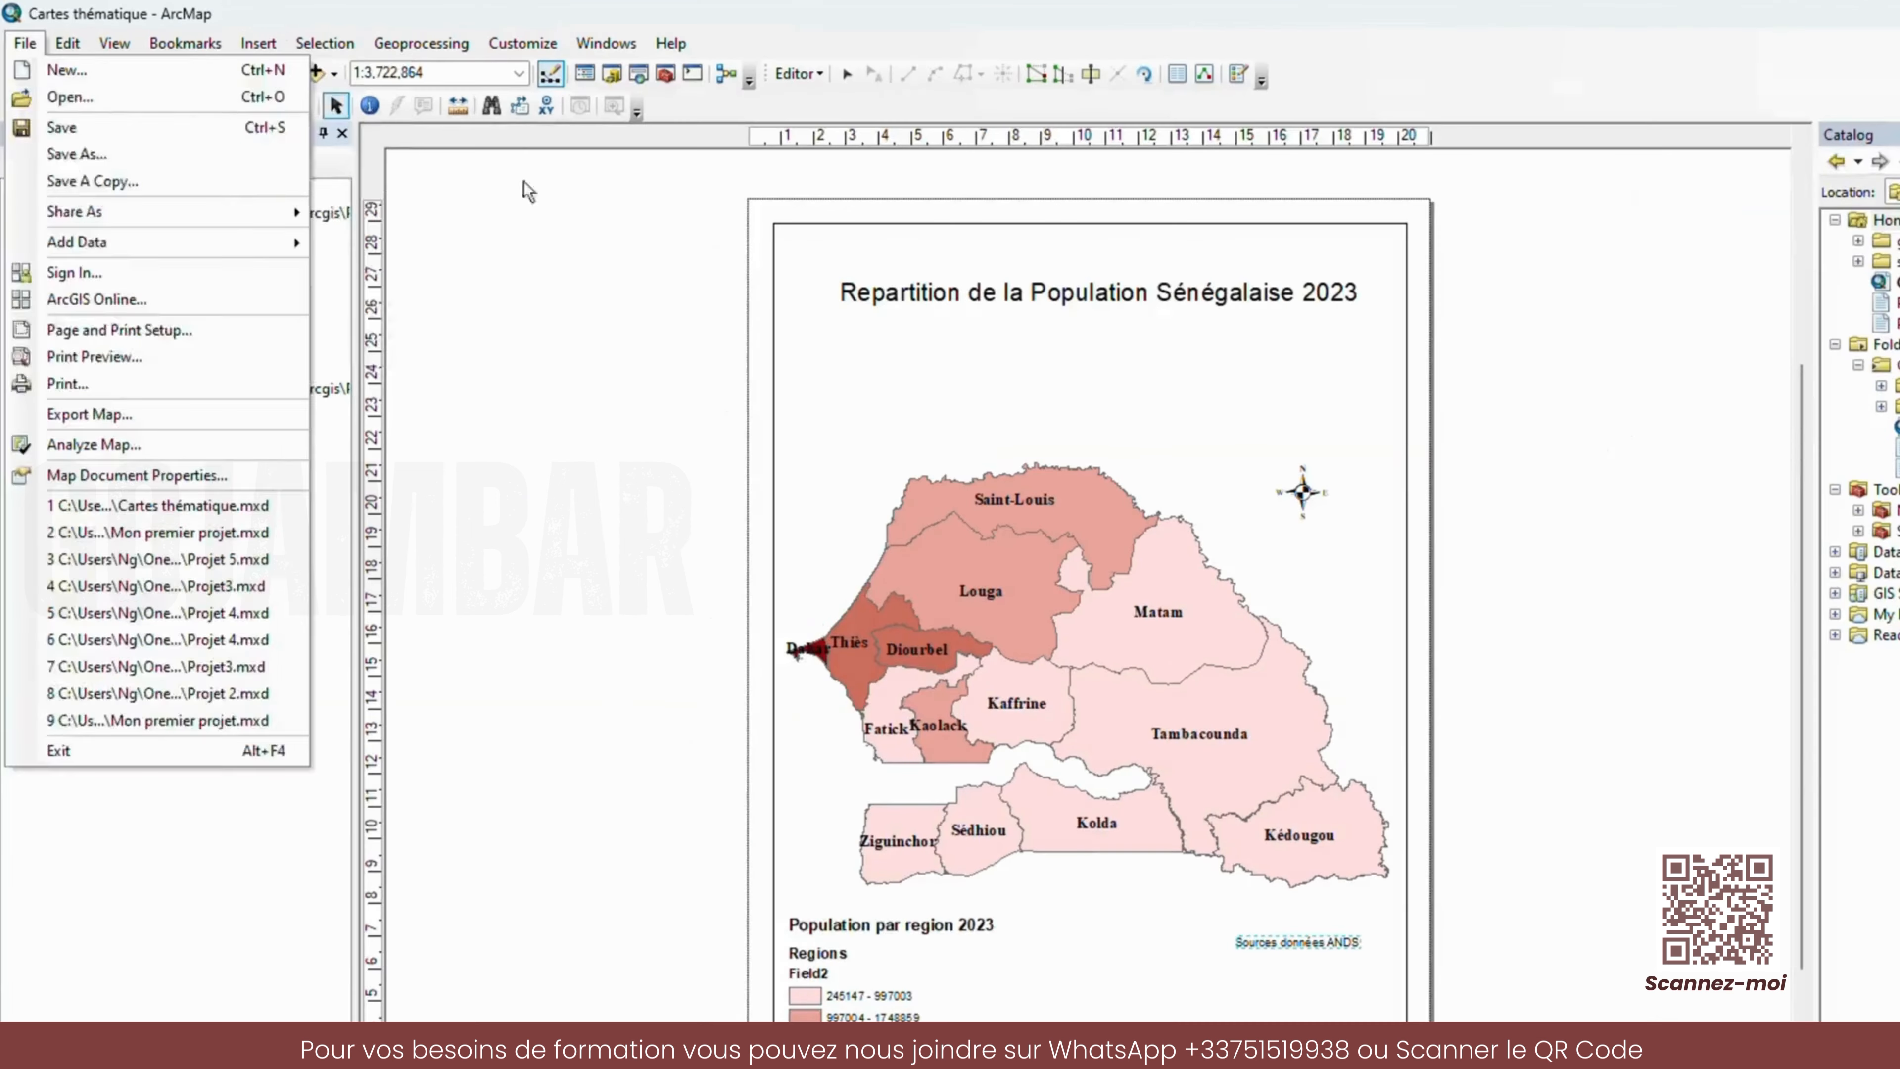
left_click(430, 150)
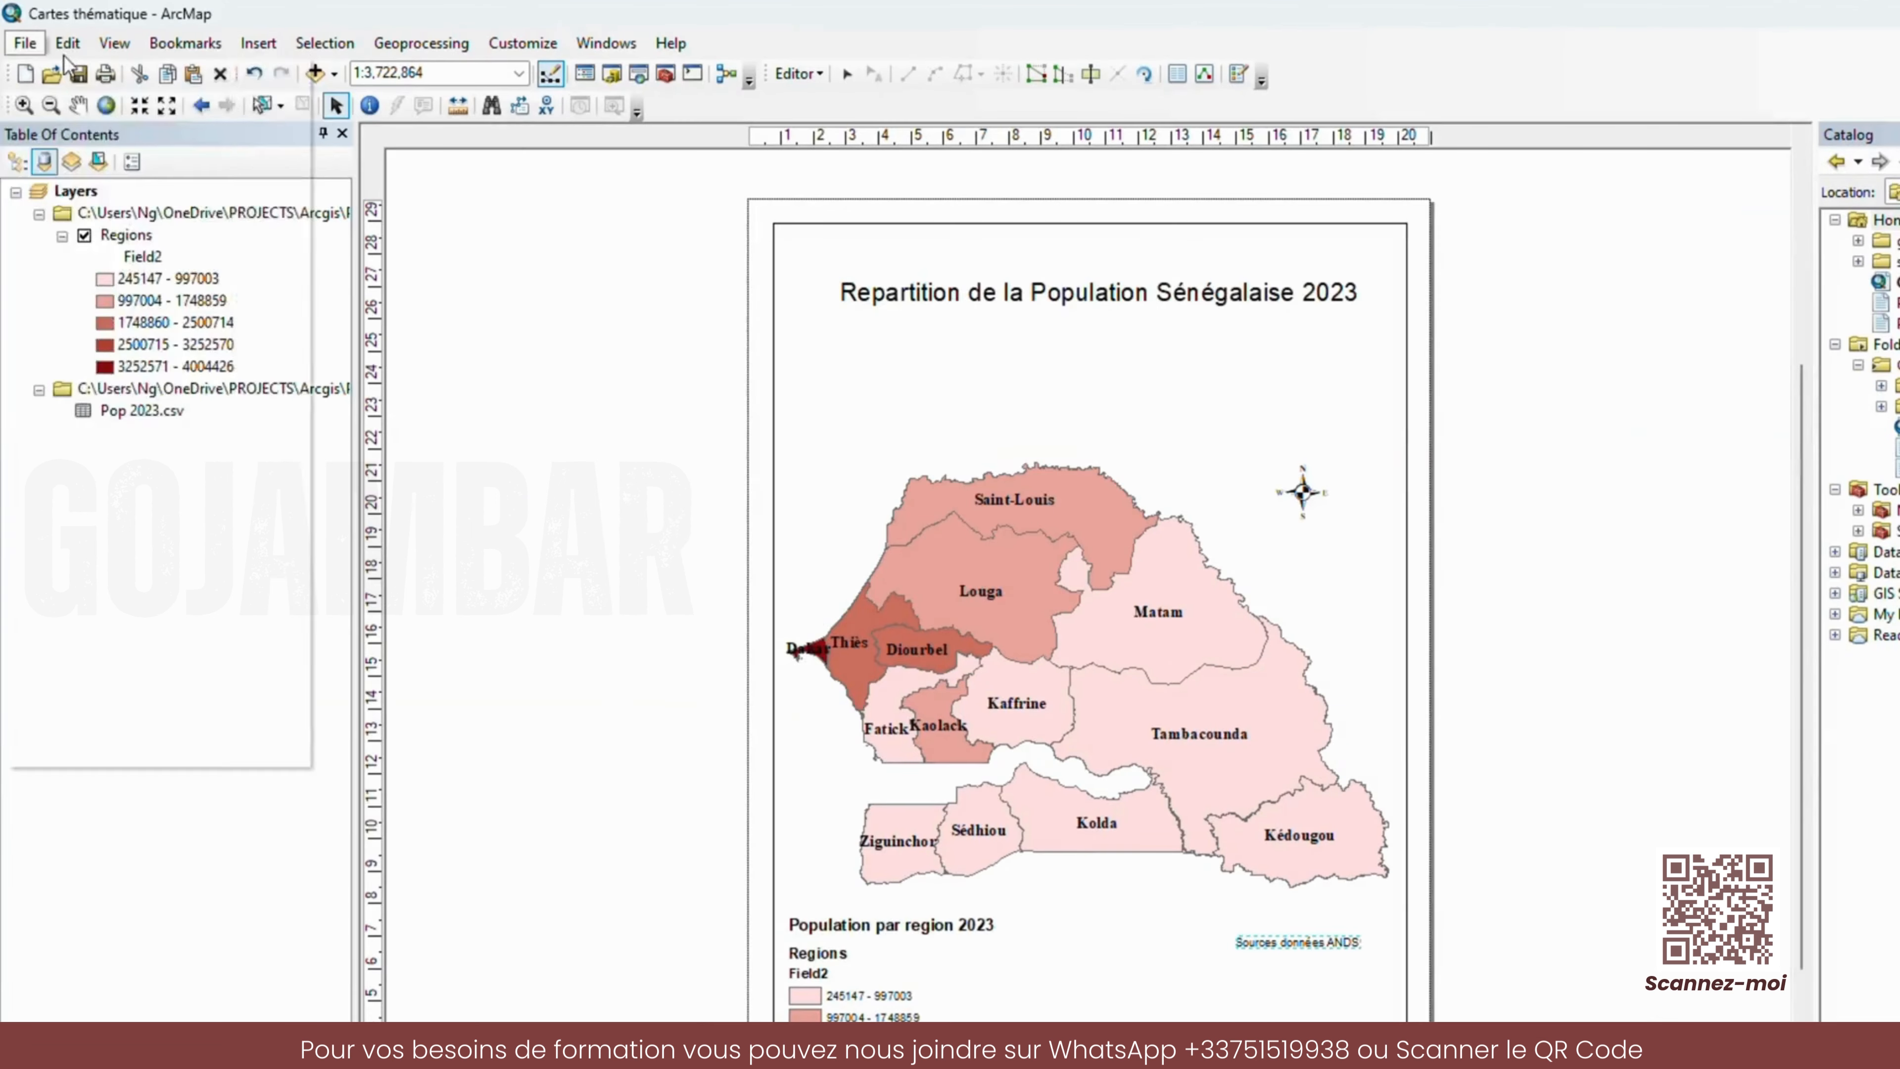
left_click(21, 36)
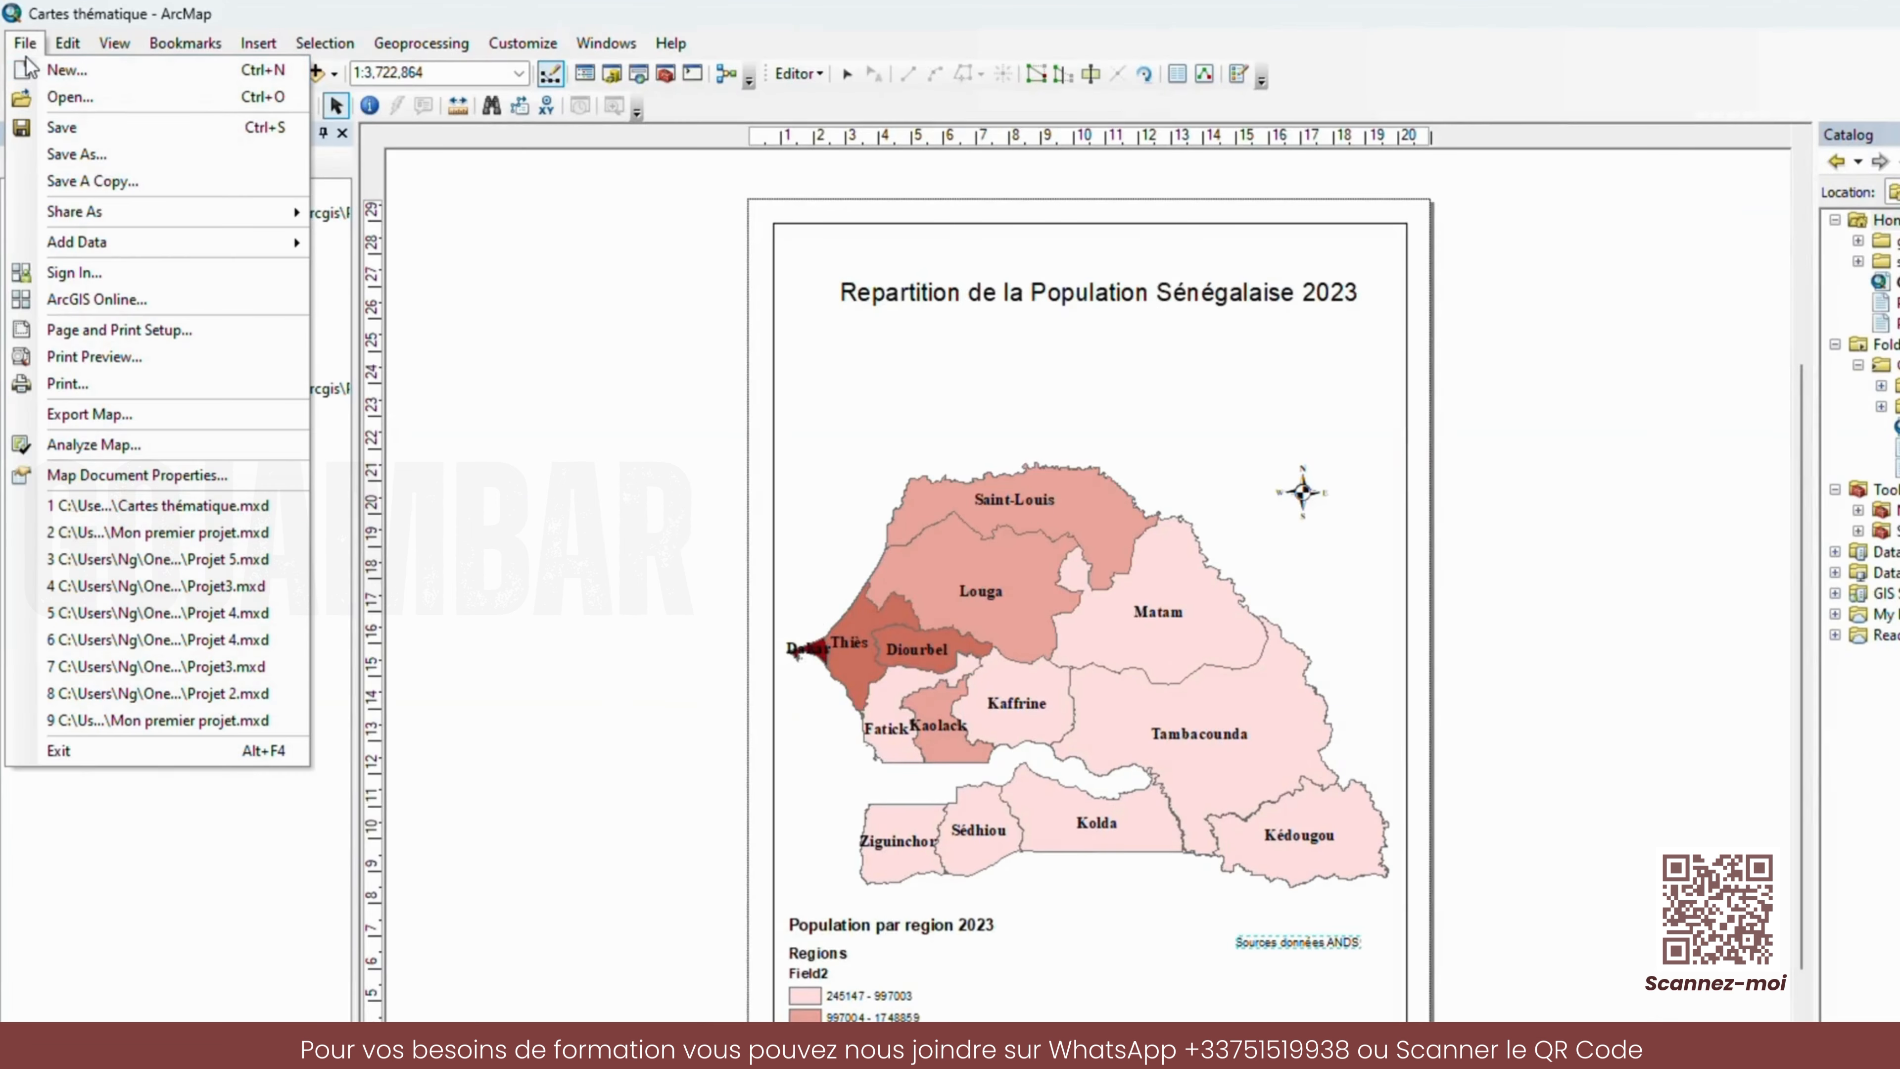
left_click(107, 416)
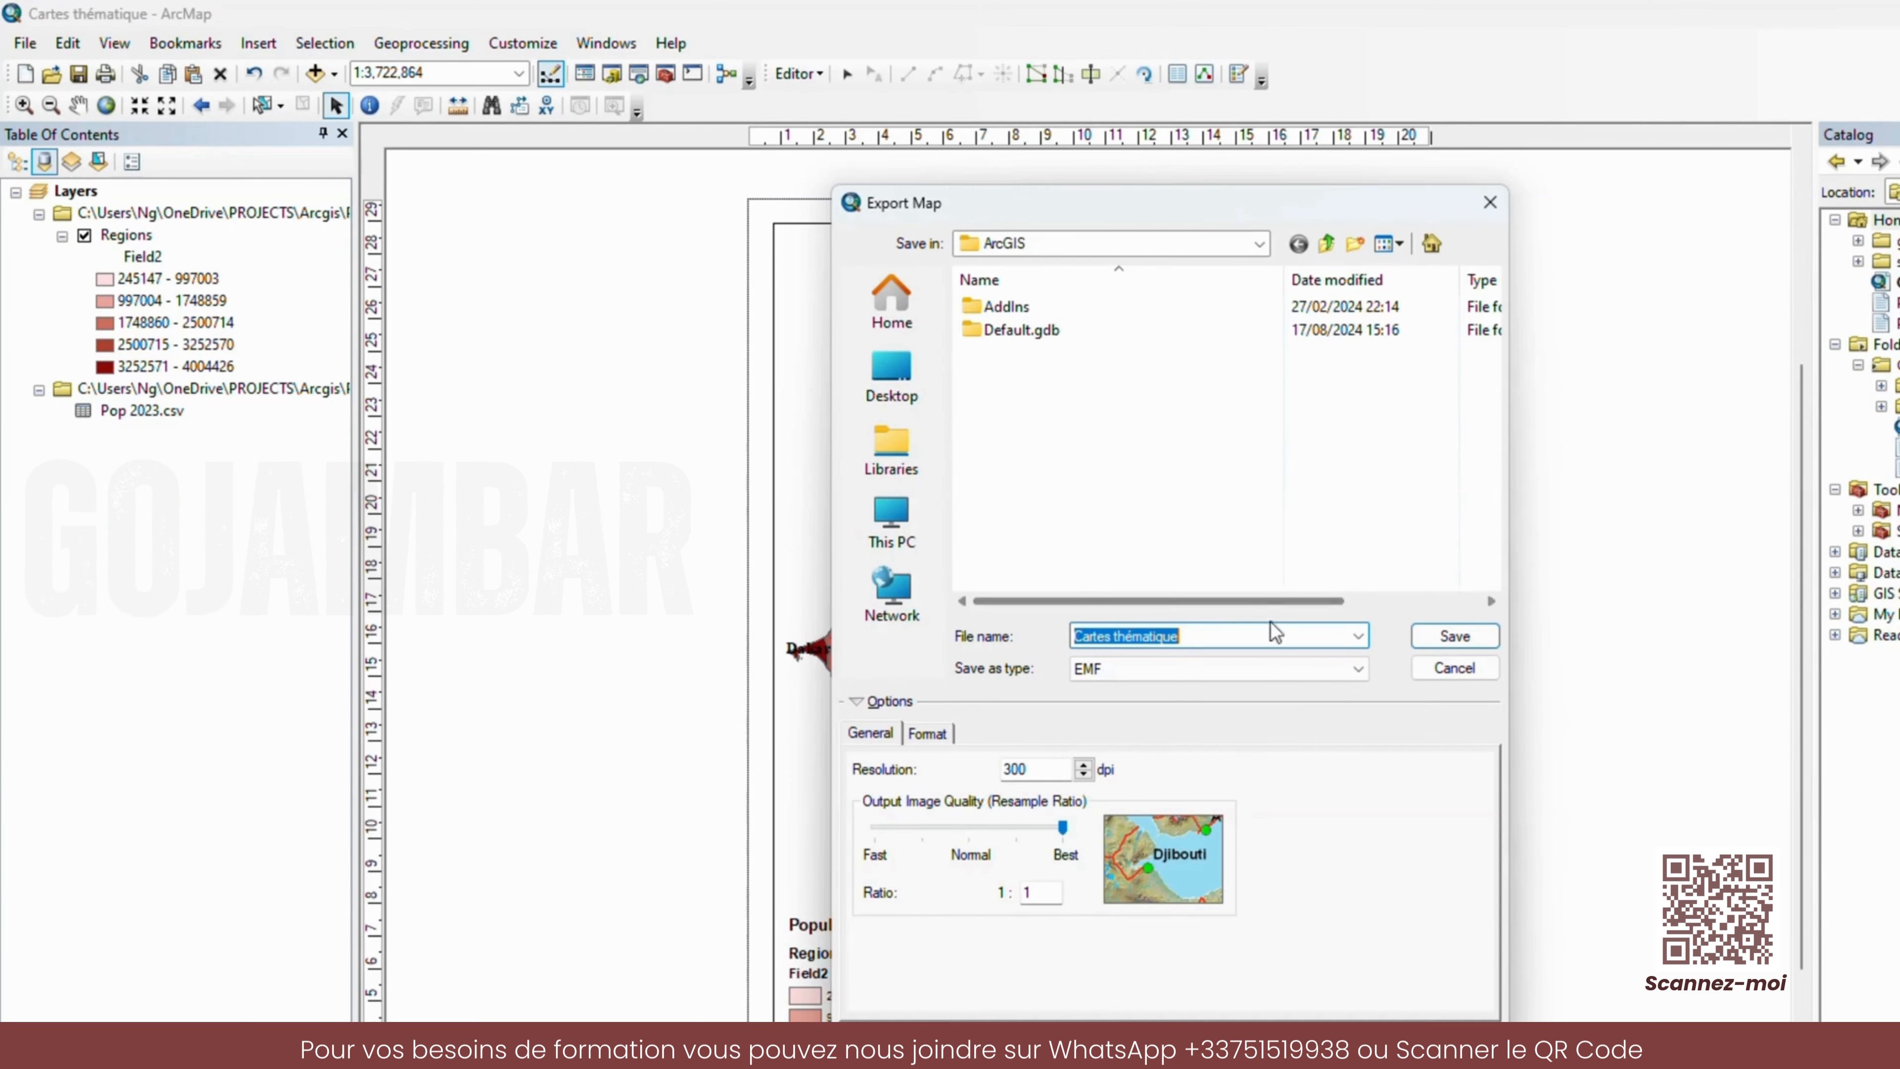
left_click(1354, 671)
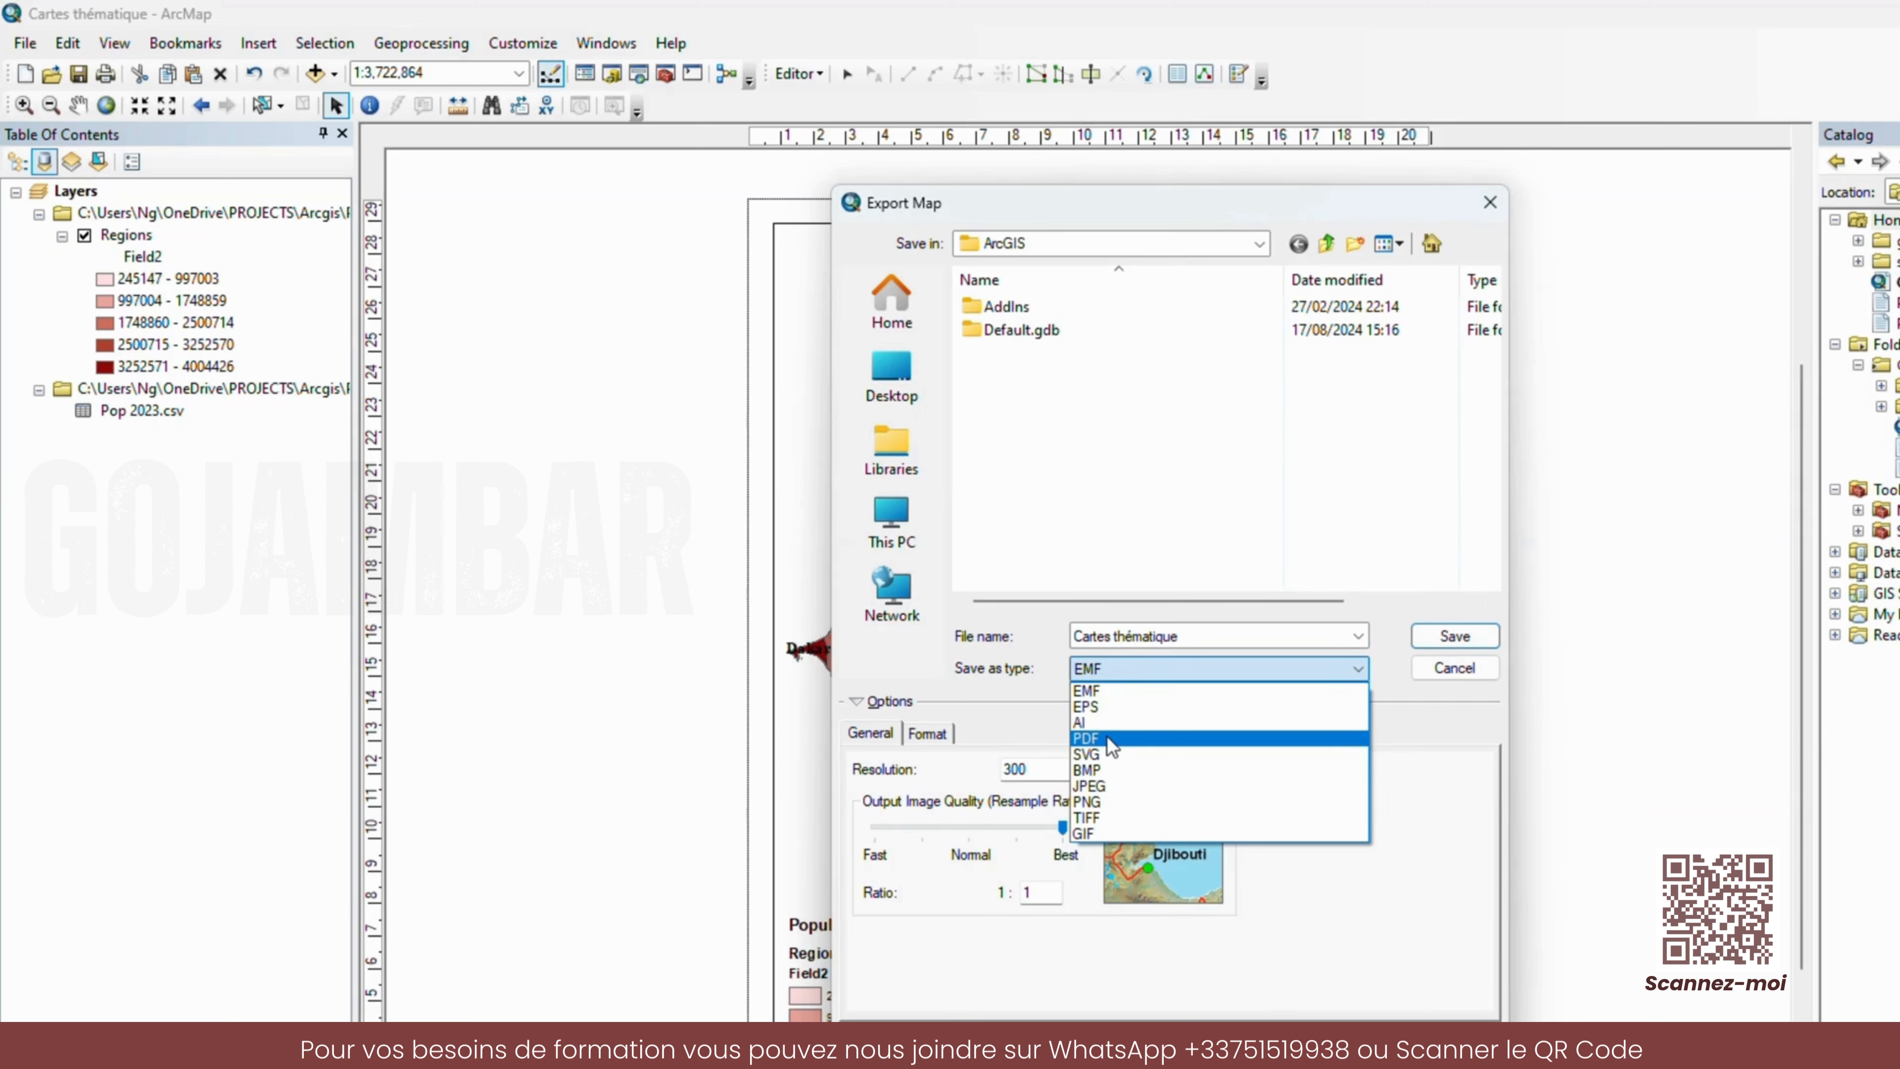
left_click(1119, 805)
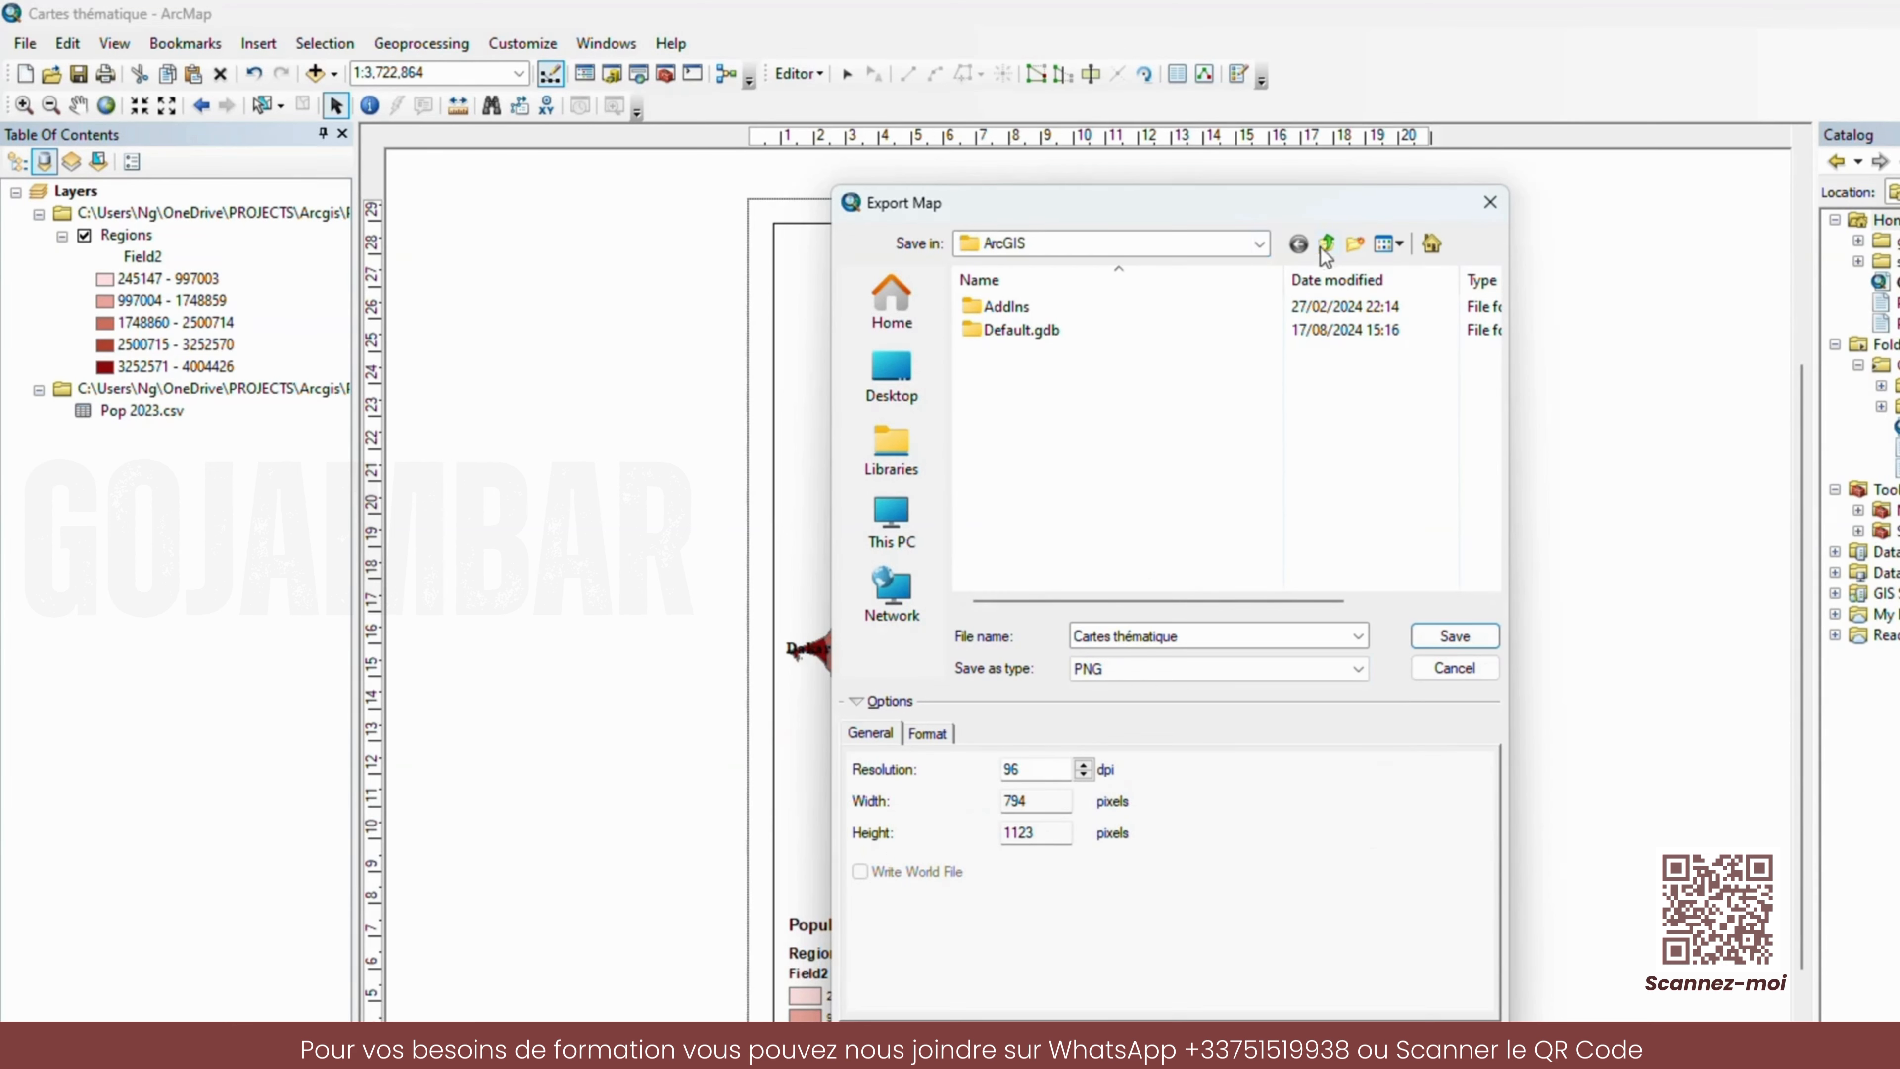
- Export the map as "Cartes thématique" into the Projet 6 folder under PROJECTS and Arcgis in the personal OneDrive
left_click(1259, 254)
left_click(1259, 255)
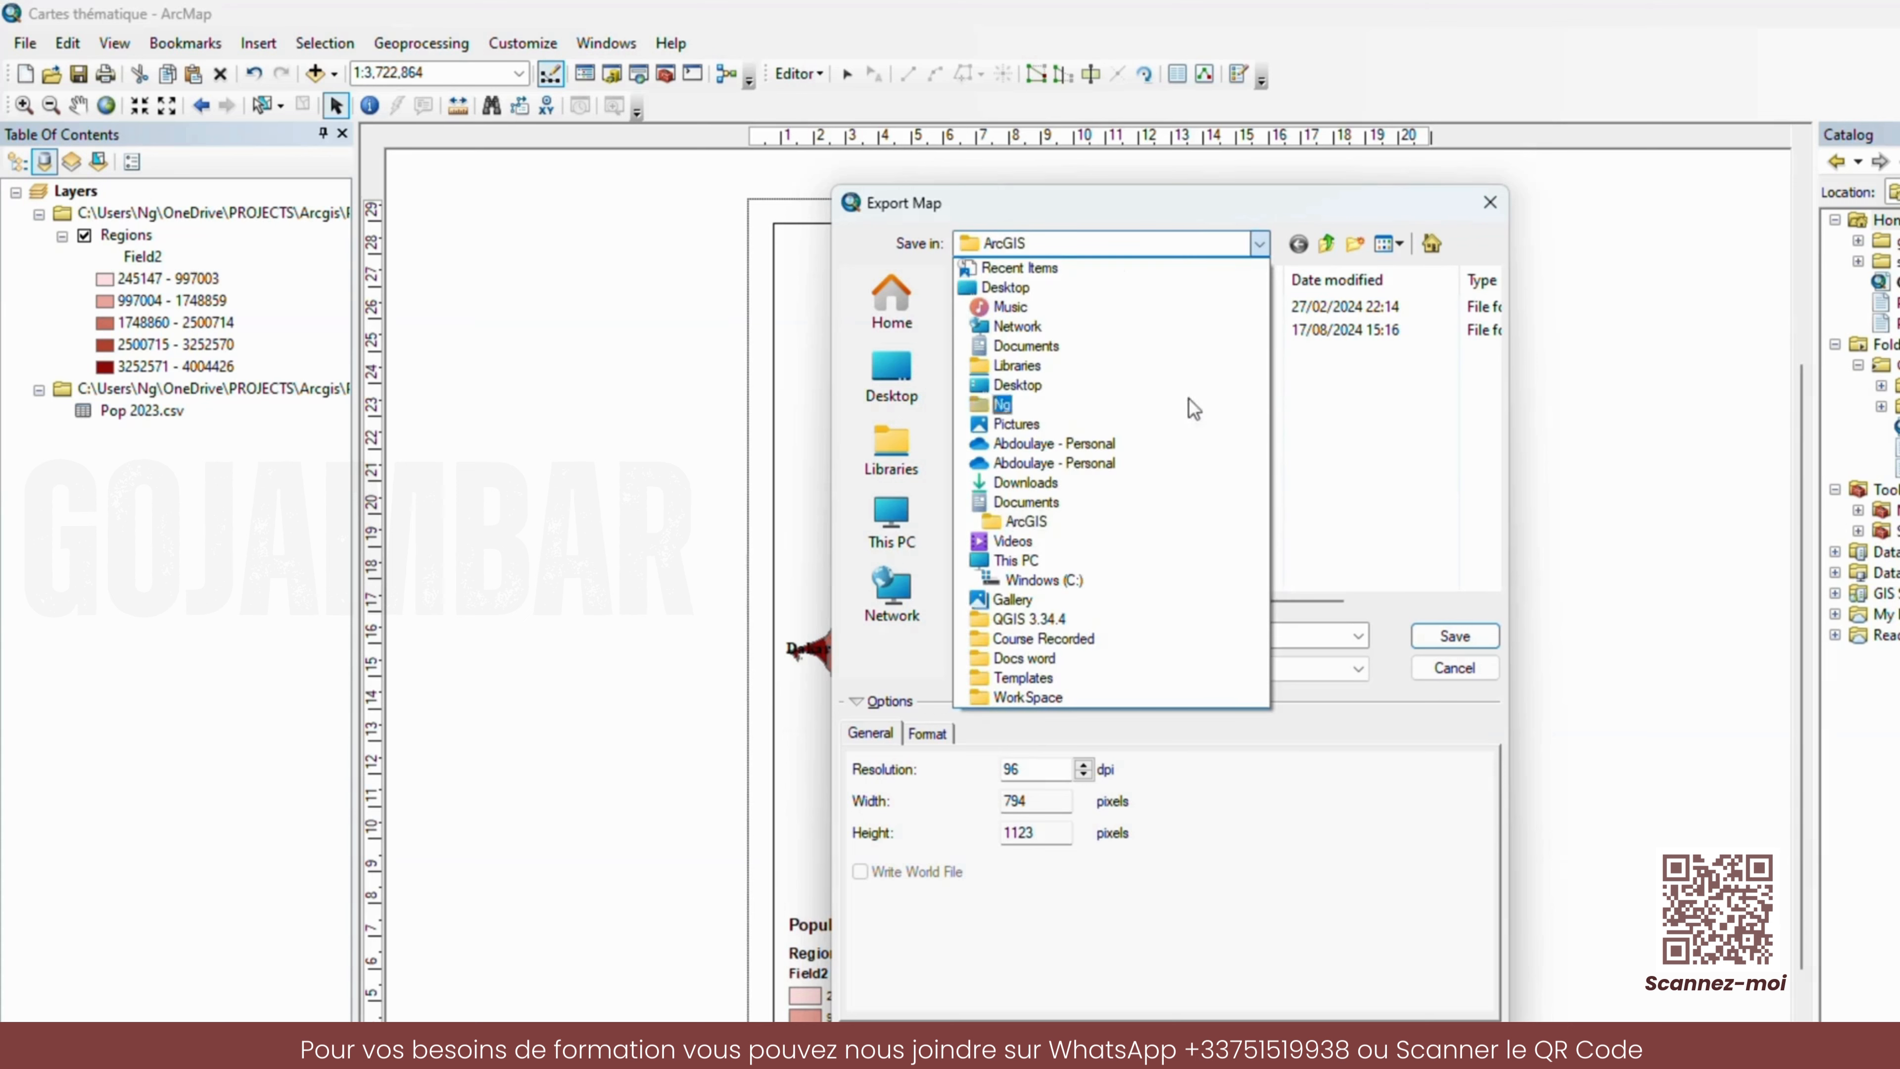
left_click(1070, 455)
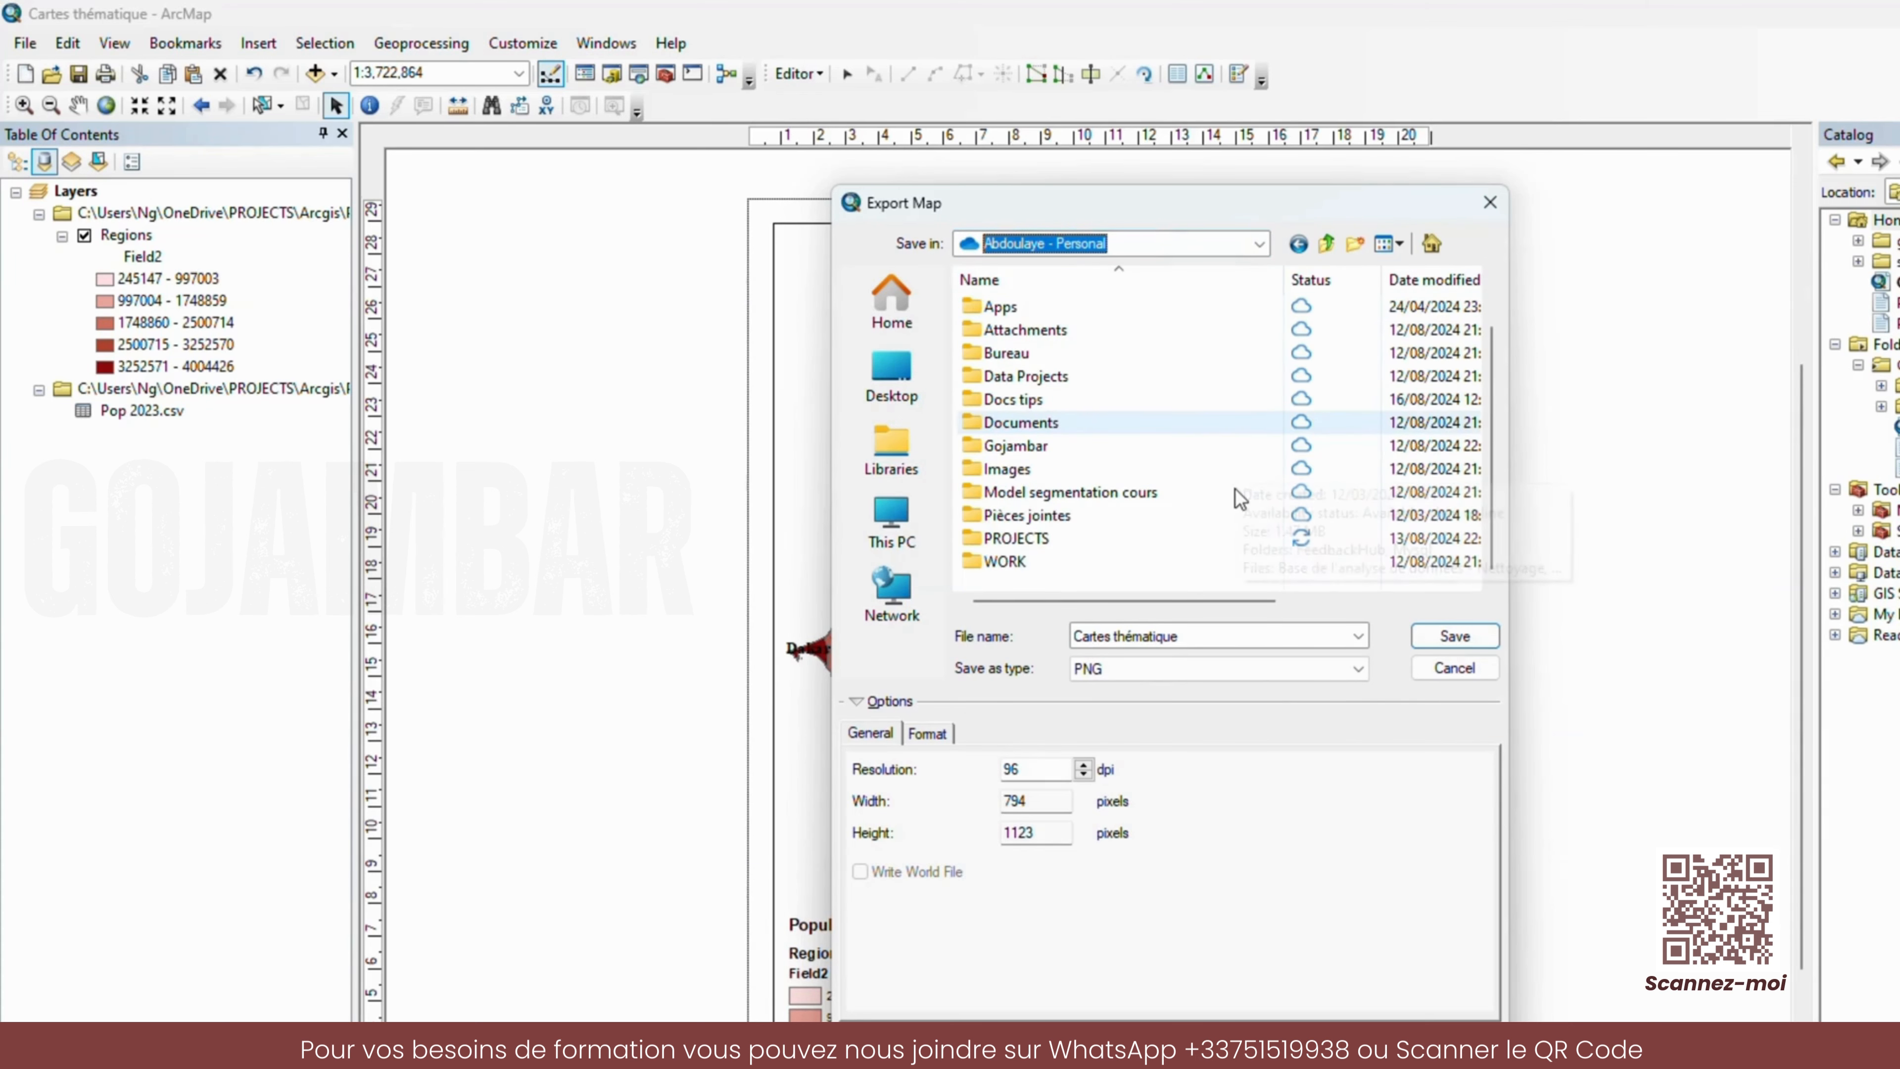
double_click(1032, 538)
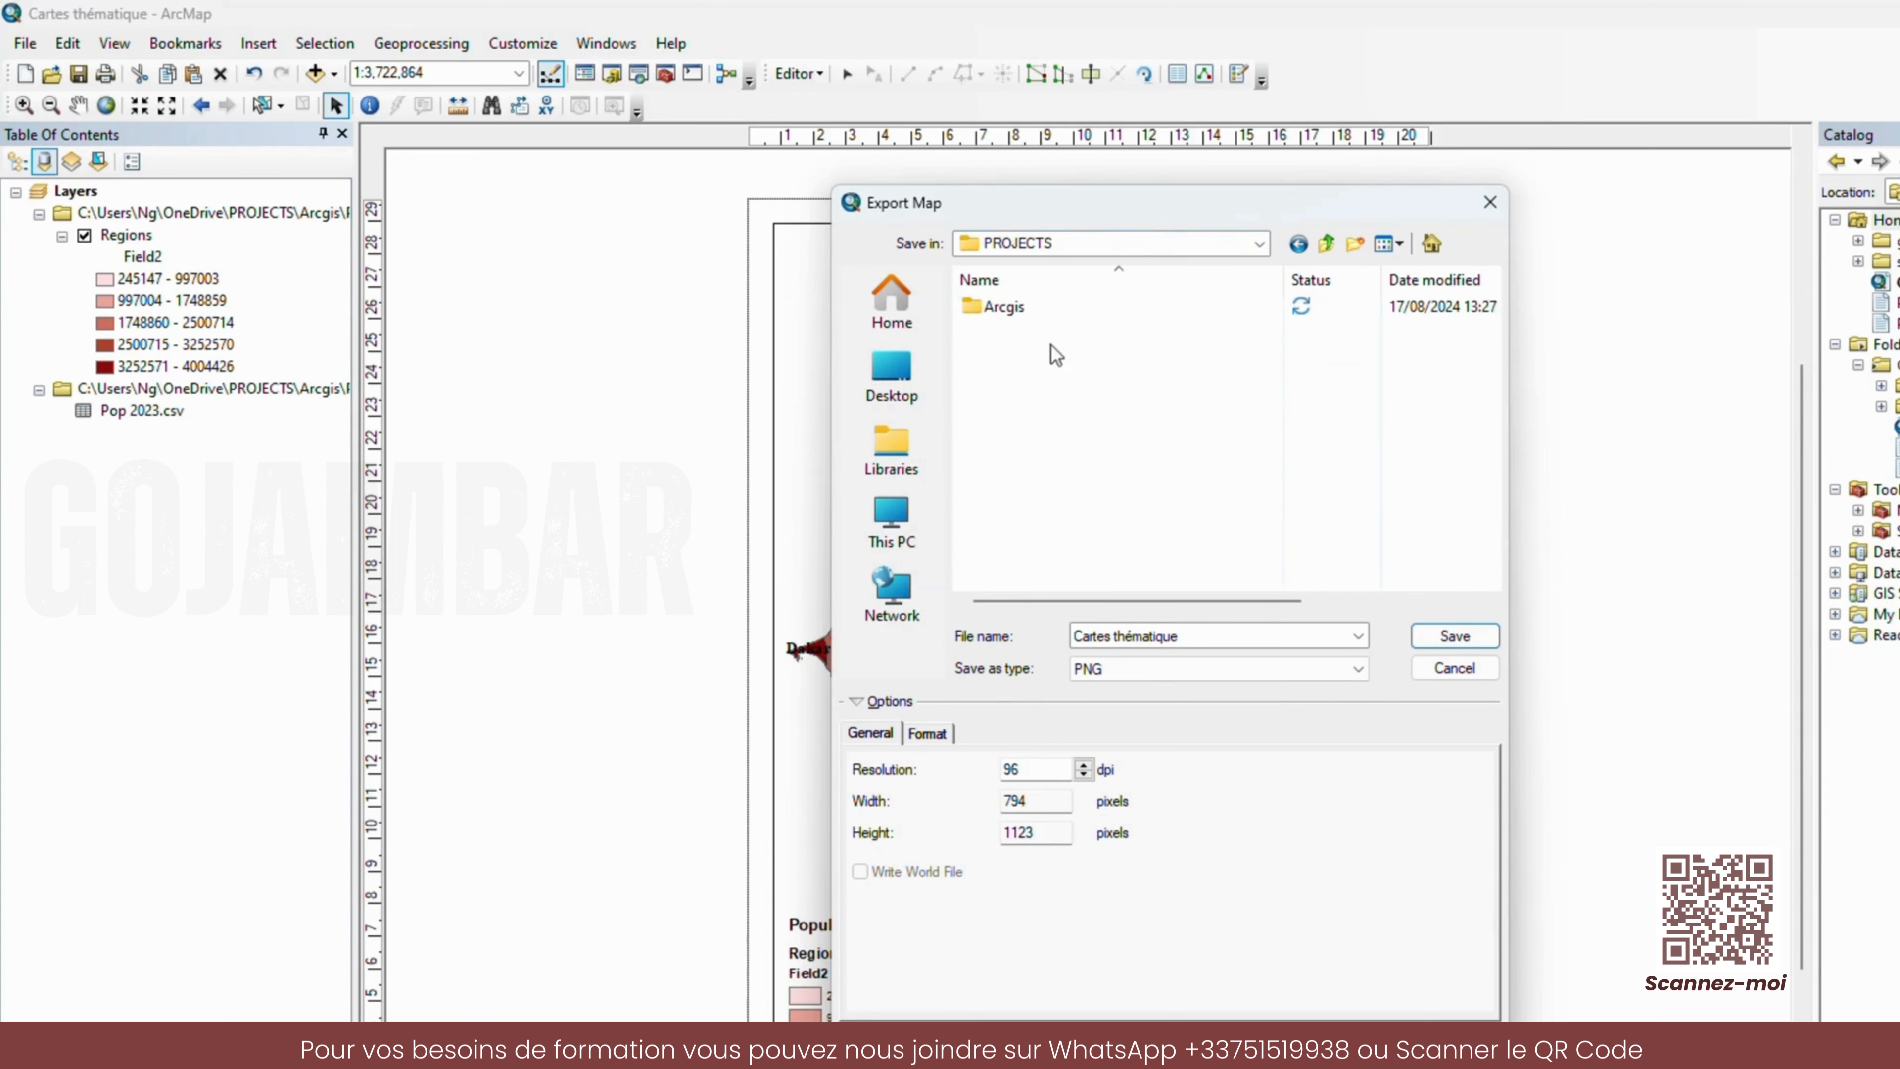
double_click(1029, 308)
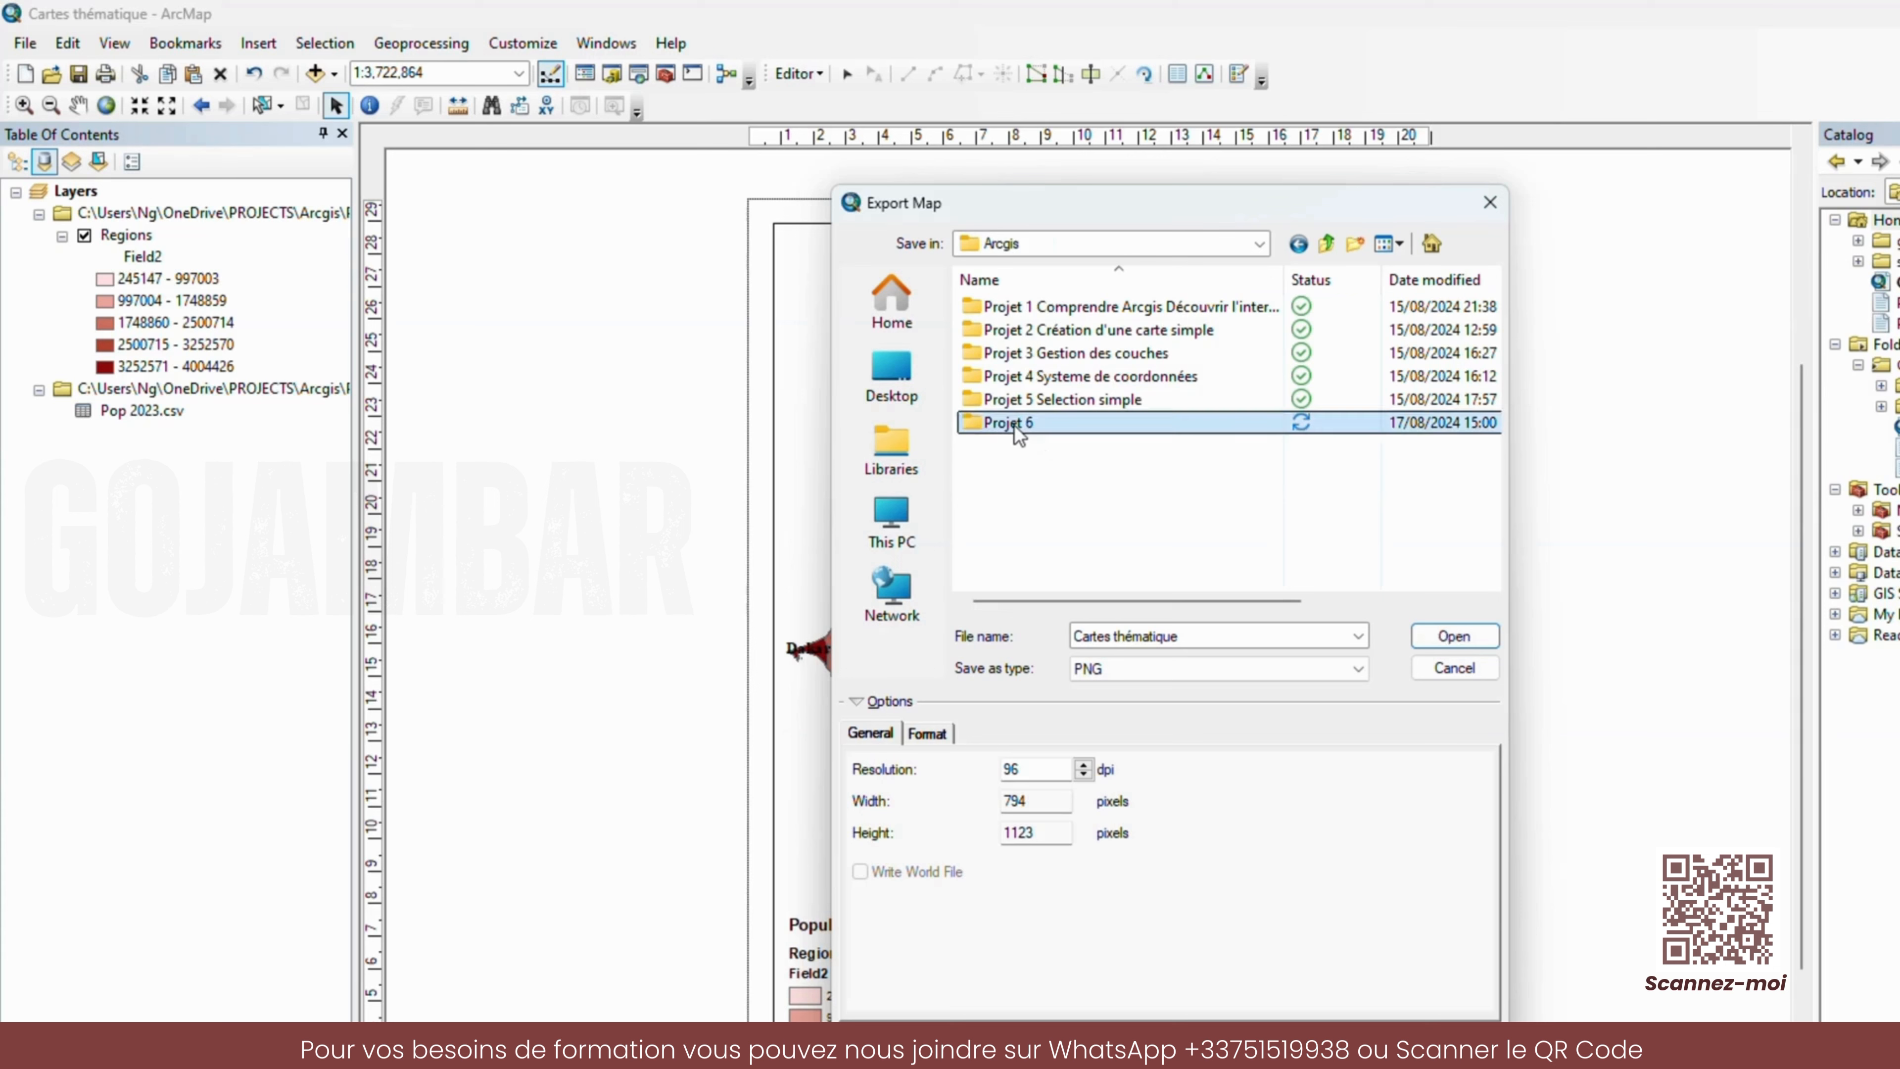
double_click(1019, 425)
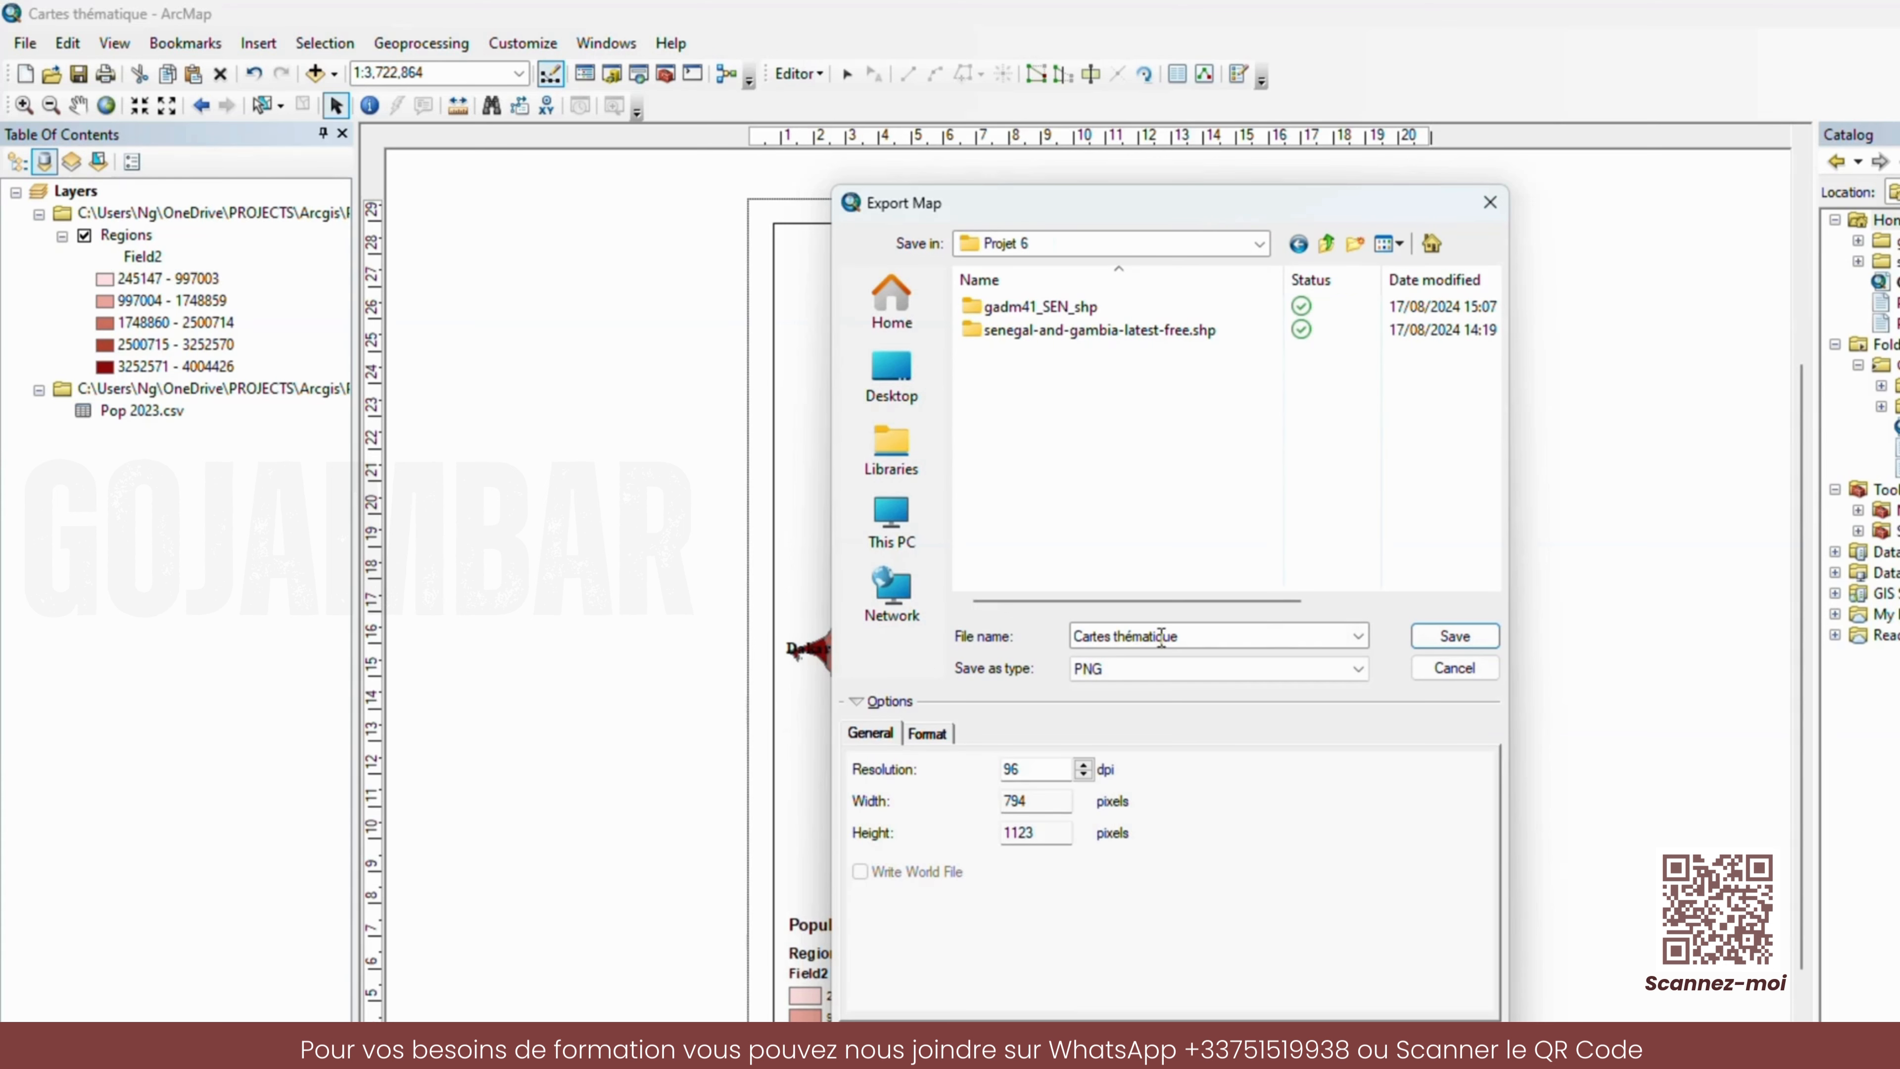
left_click(1455, 638)
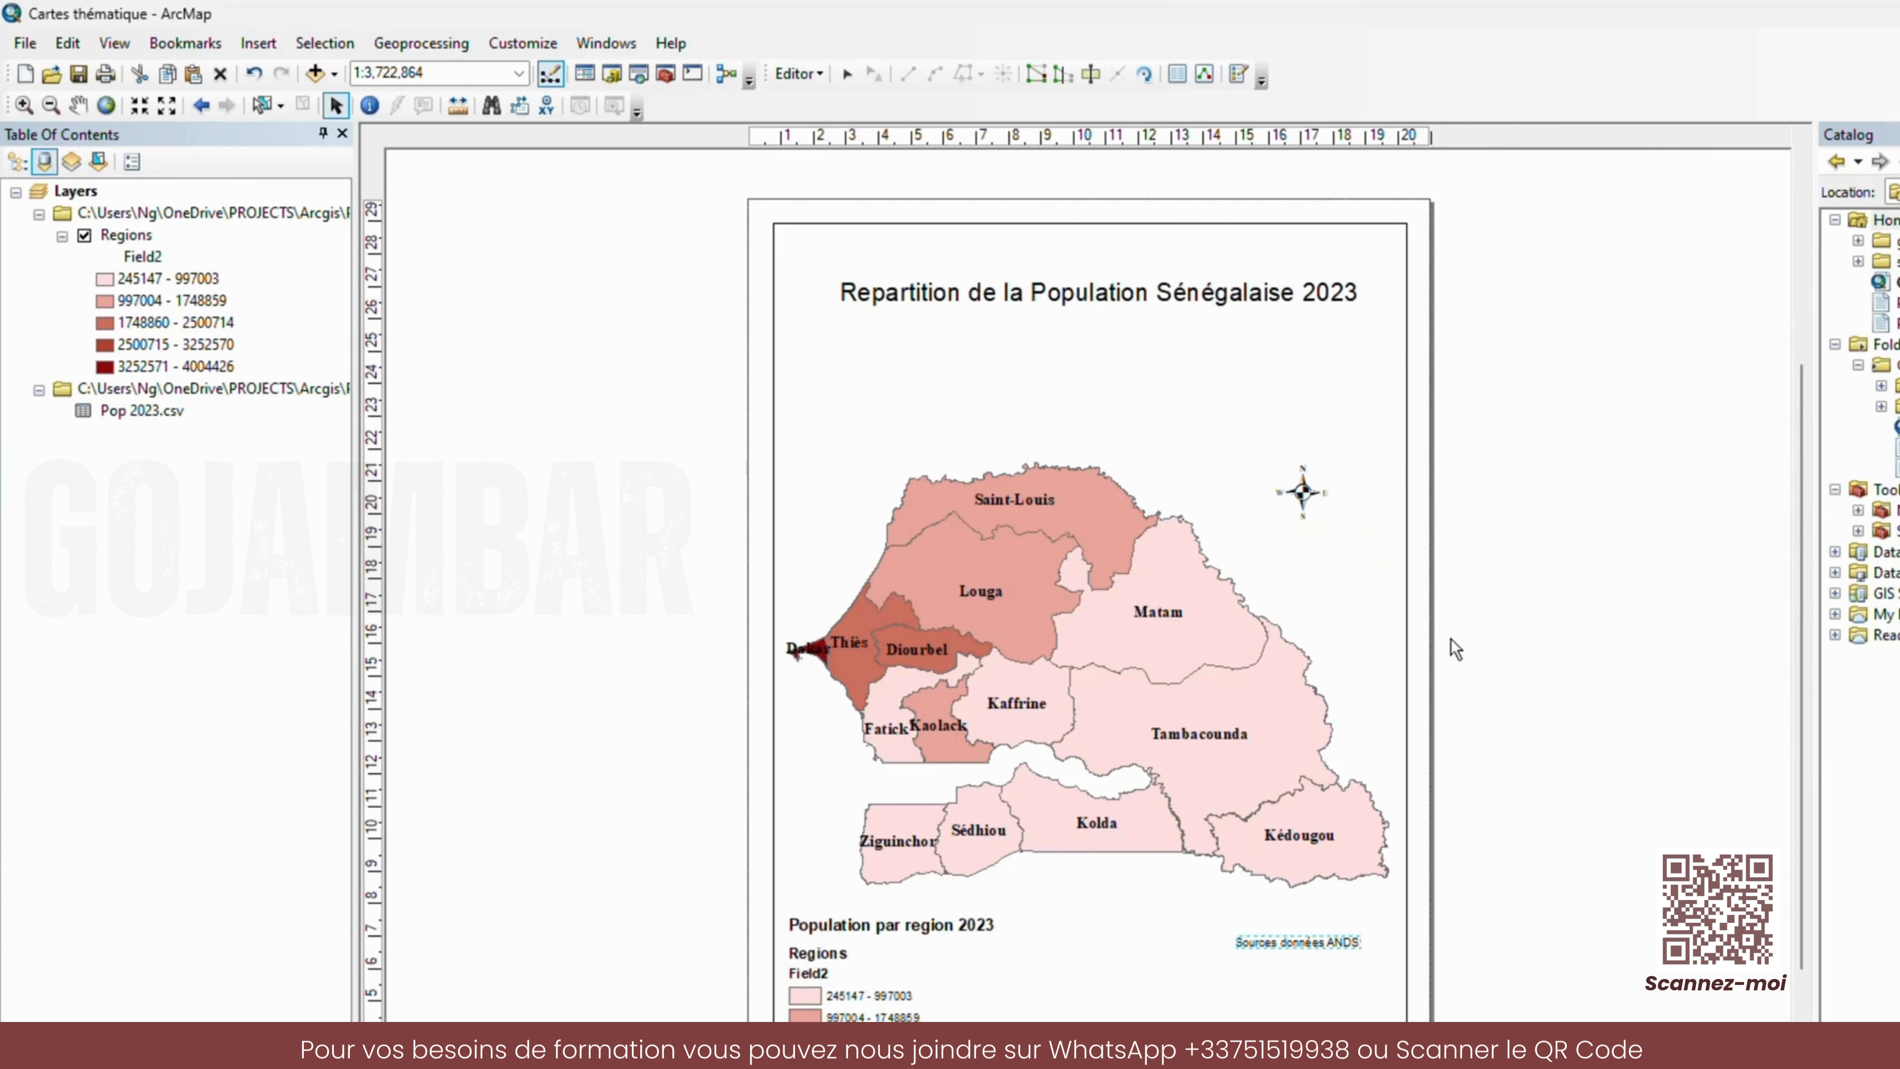